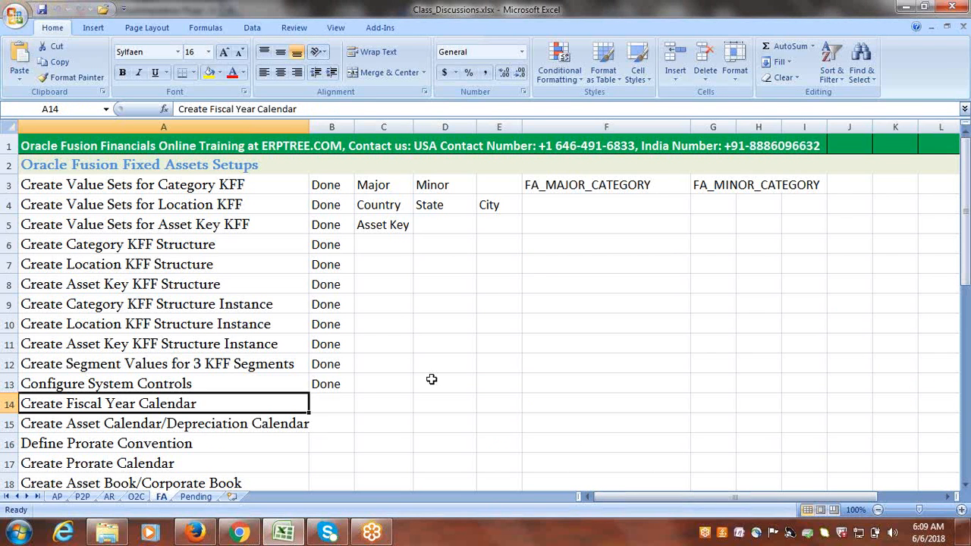
Mark Create Fiscal Year Calendar as Done in cell B14 of the FA checklist.
{"action": "left_click", "coordinate": [334, 406]}
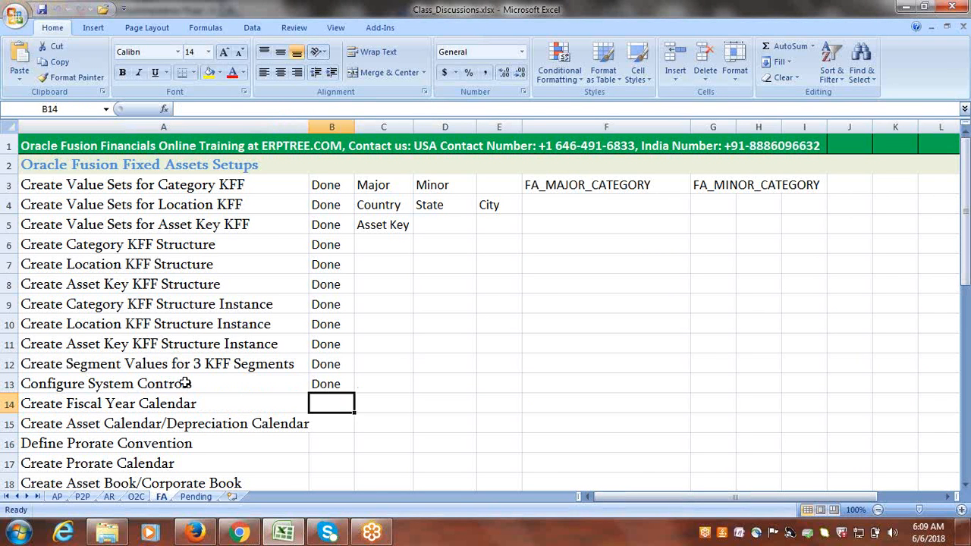
{"action": "left_click_drag", "start_coordinate": [185, 383], "coordinate": [327, 383]}
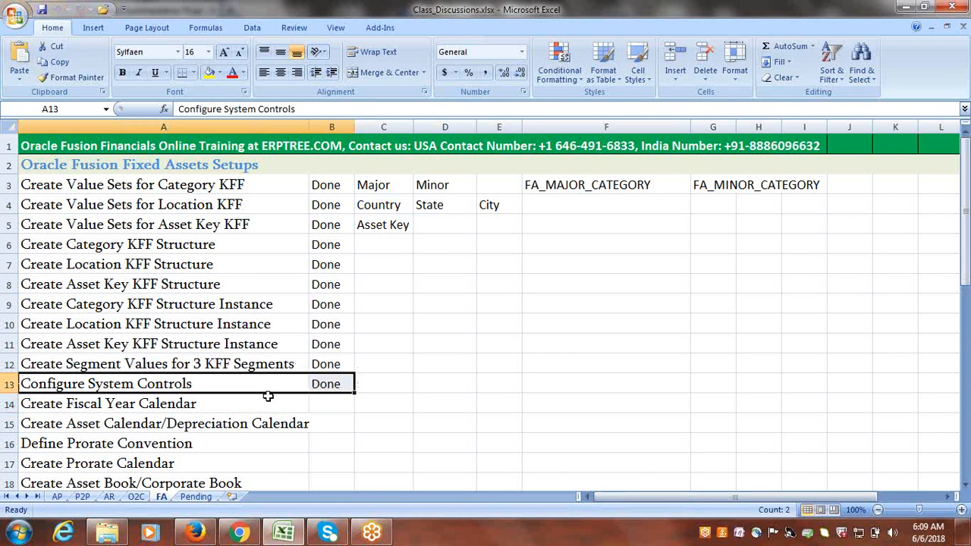
{"action": "left_click", "coordinate": [210, 404]}
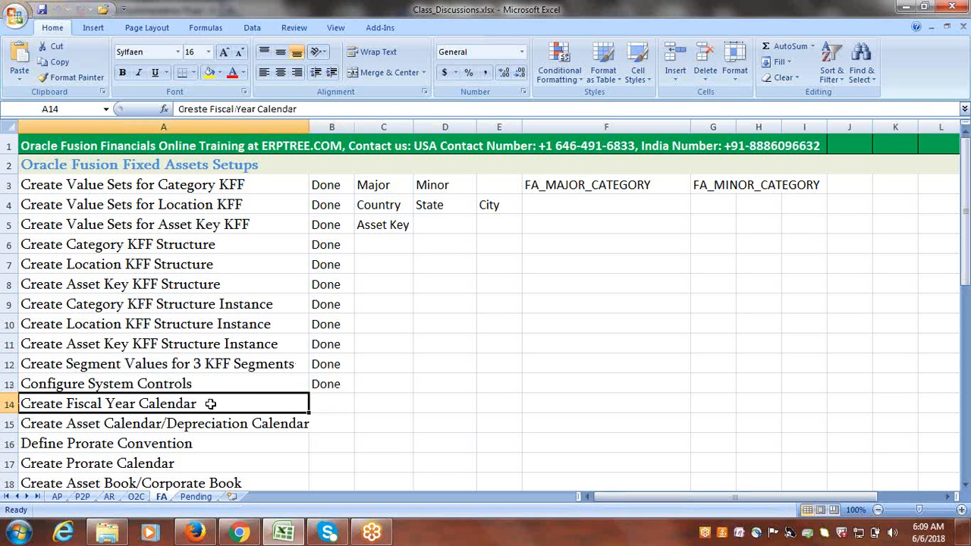
{"action": "left_click", "coordinate": [321, 404]}
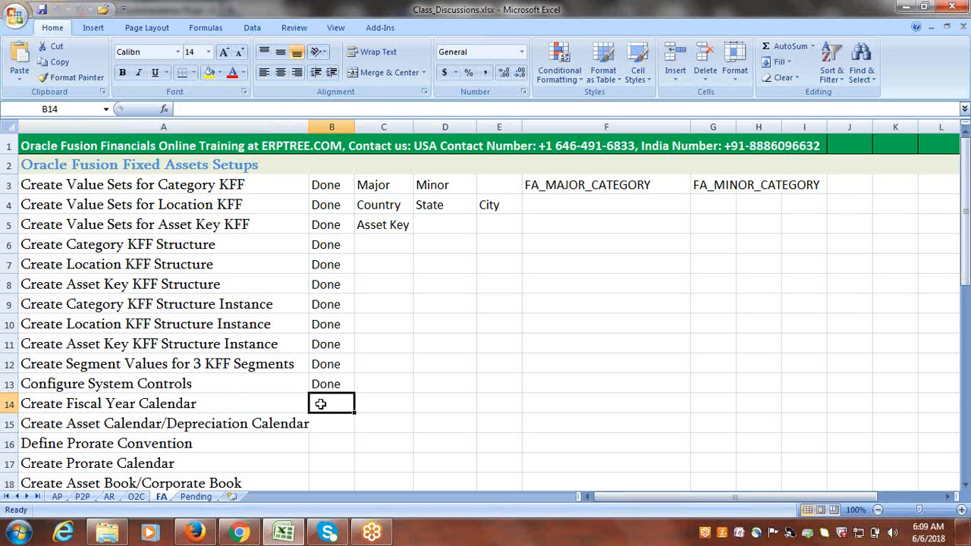
{"action": "type", "text": "d"}
{"action": "key", "text": "Tab"}
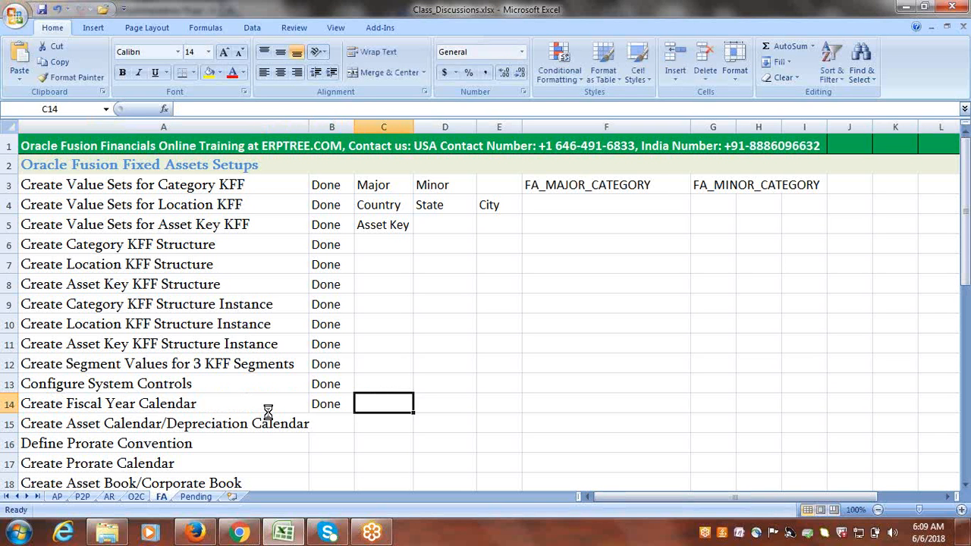
{"action": "left_click", "coordinate": [216, 416]}
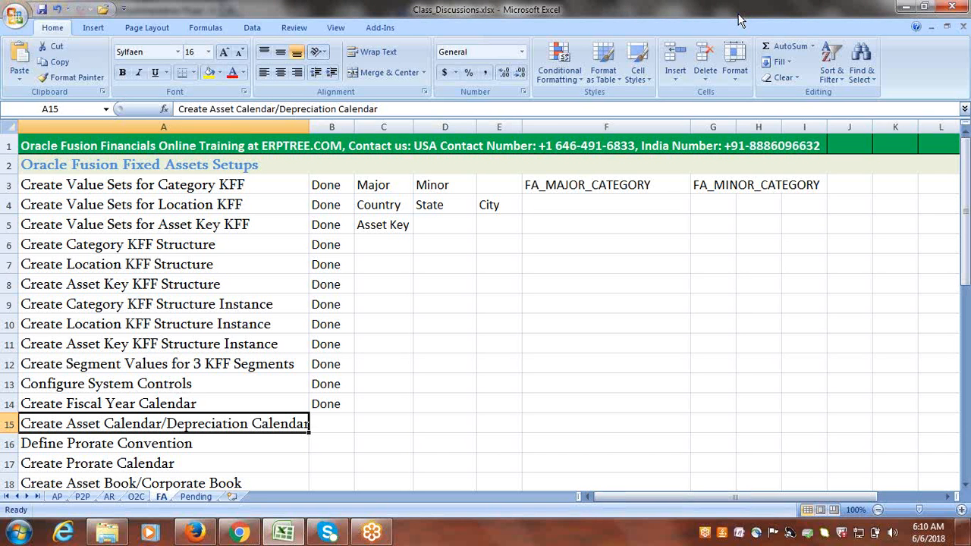
{"action": "left_click", "coordinate": [389, 427]}
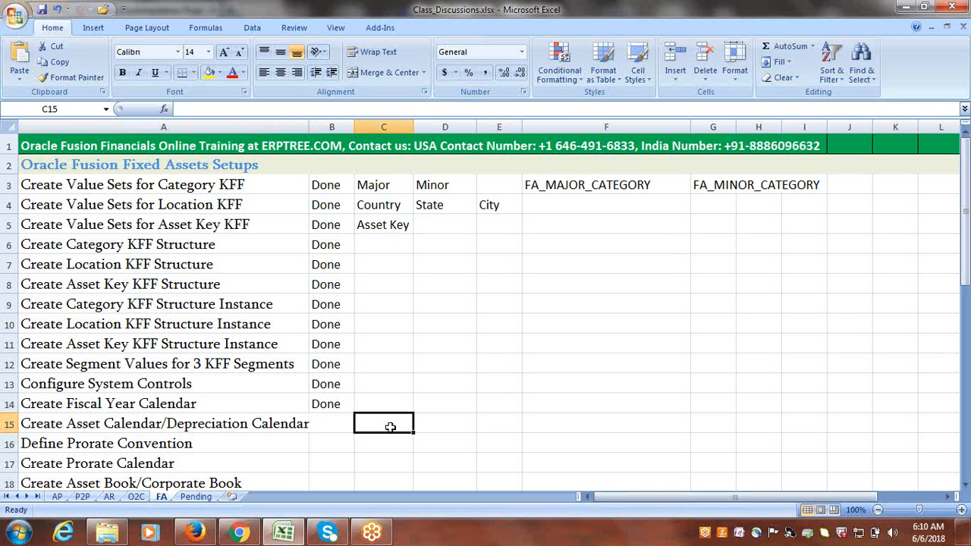
Search the Google Implementation Project tasks for Accounting Calendar and launch Manage Accounting Calendars.
{"action": "left_click", "coordinate": [196, 533]}
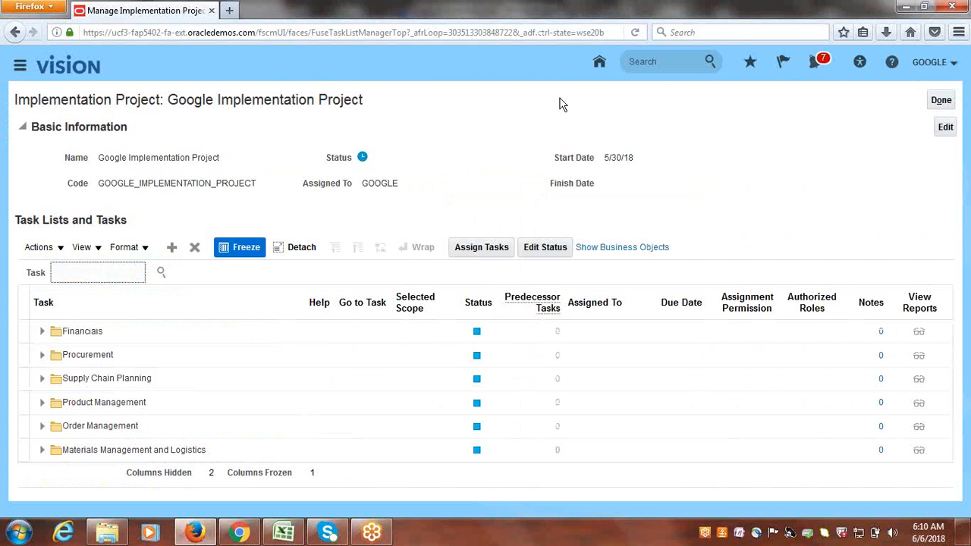
{"action": "left_click", "coordinate": [788, 9]}
{"action": "type", "text": "Accounting Catendar"}
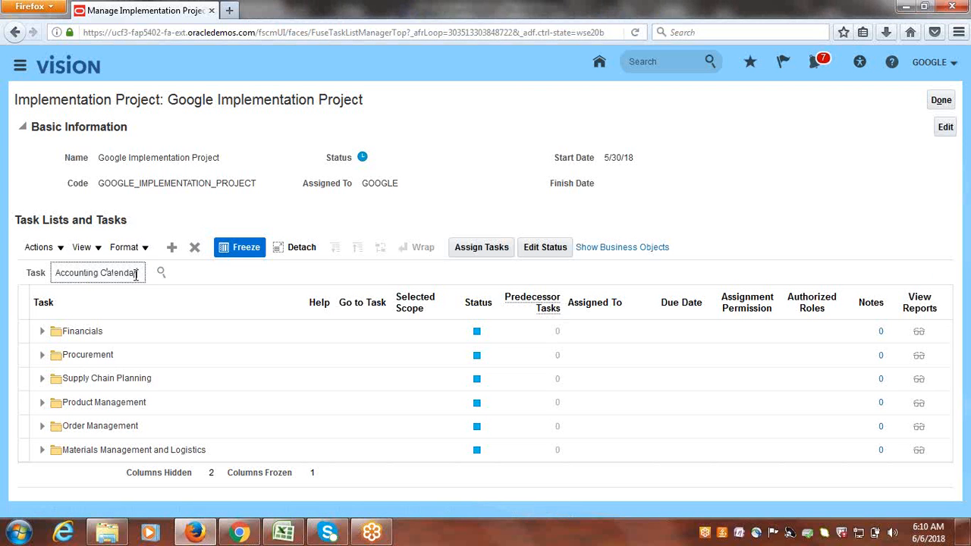
{"action": "key", "text": "Return"}
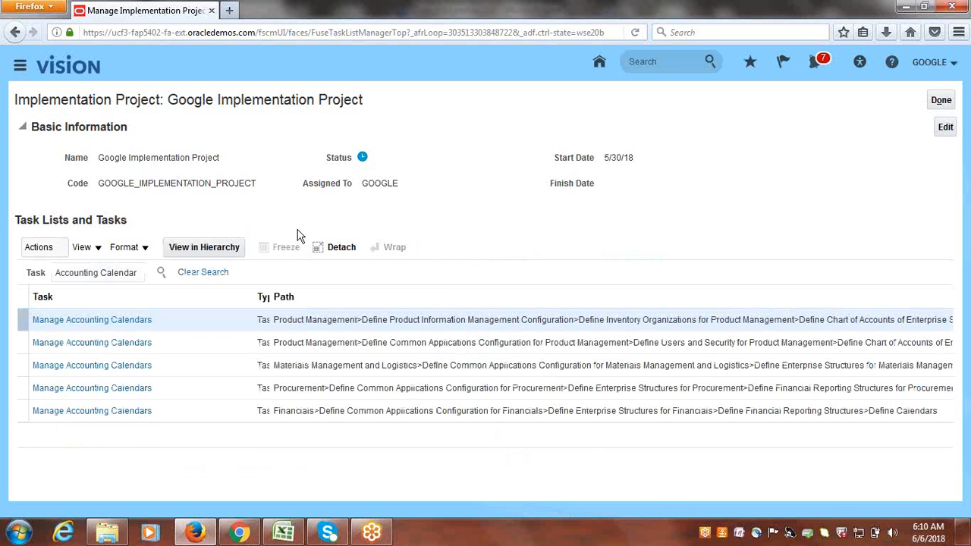
{"action": "left_click", "coordinate": [110, 411]}
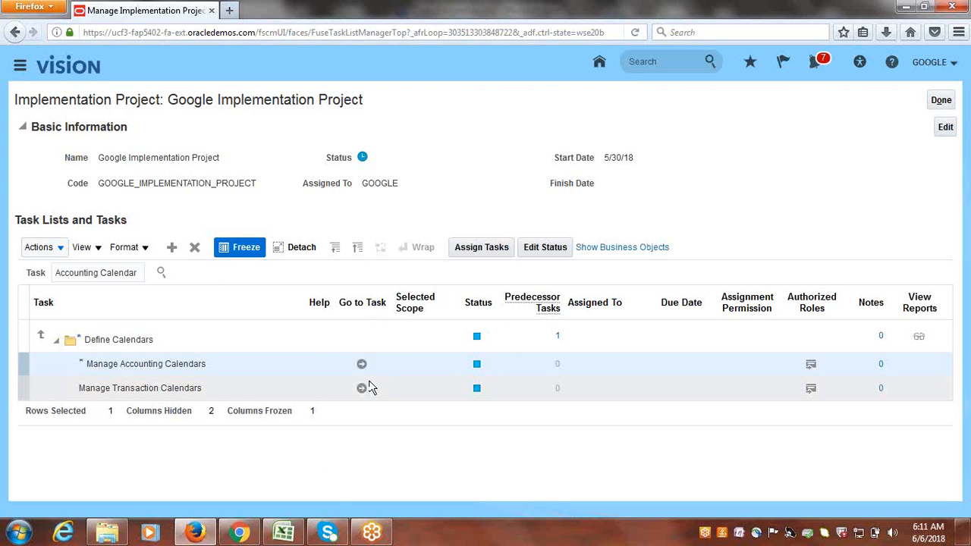
{"action": "left_click", "coordinate": [362, 364]}
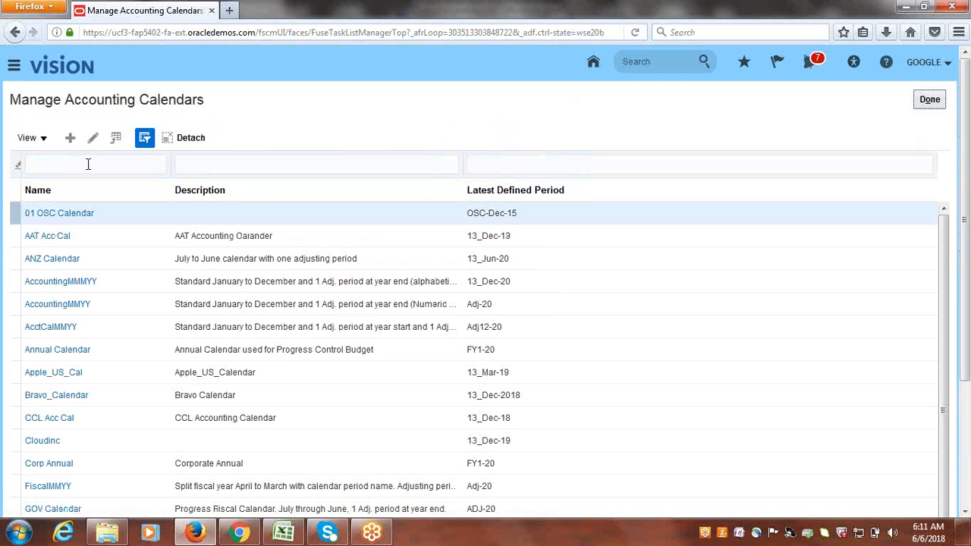
Filter accounting calendars by the name Google and open the Google calendar for editing.
{"action": "left_click", "coordinate": [88, 164]}
{"action": "type", "text": "Google"}
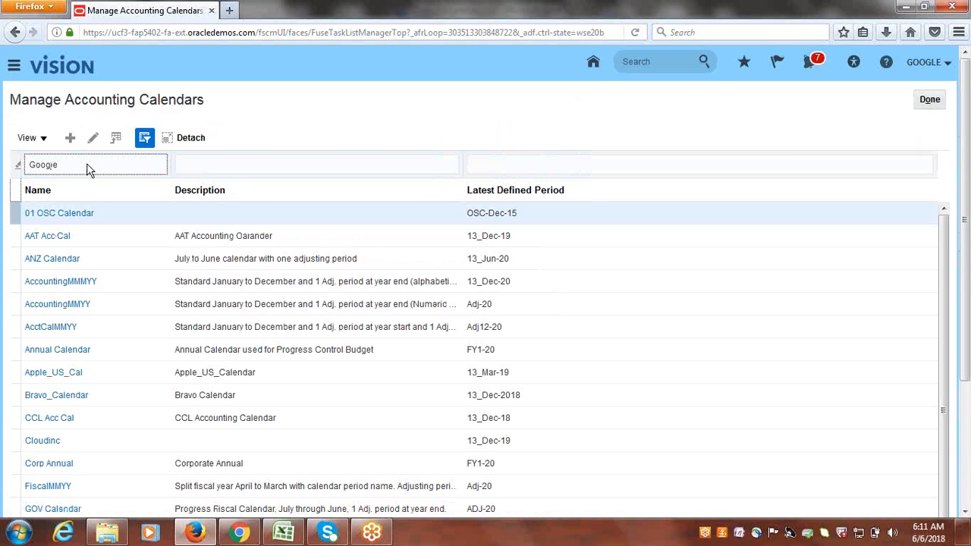
{"action": "key", "text": "Return"}
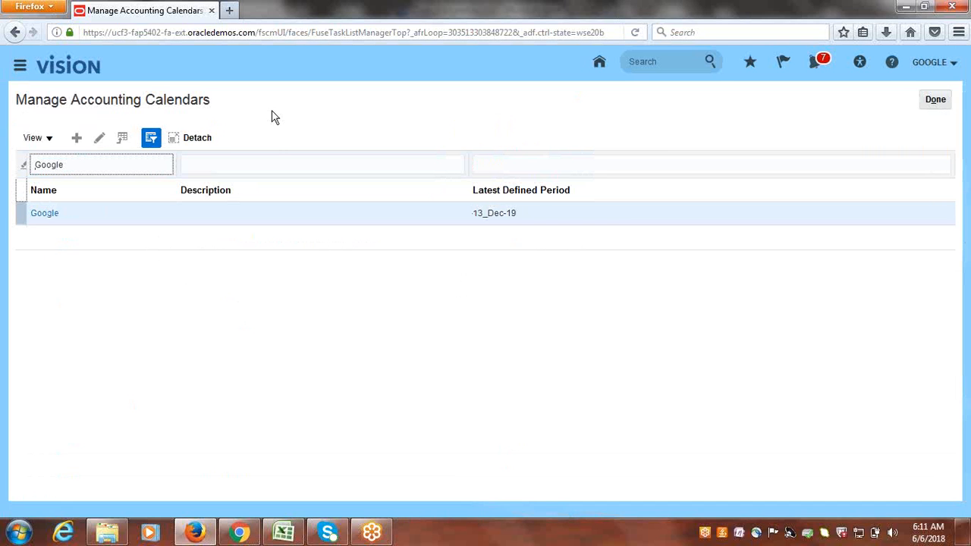
{"action": "left_click", "coordinate": [97, 138]}
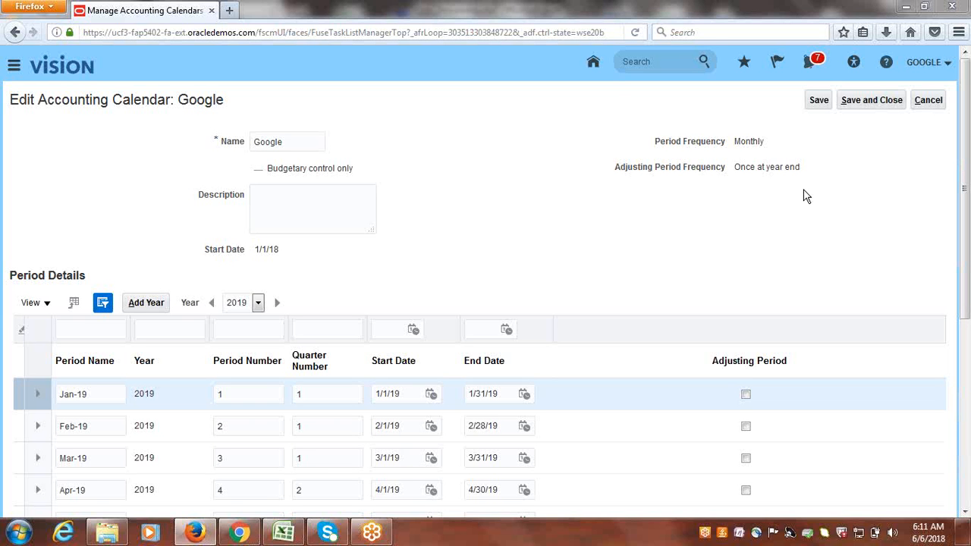
Copy the Jan-19 period name into a new Notepad note.
{"action": "left_click", "coordinate": [789, 14]}
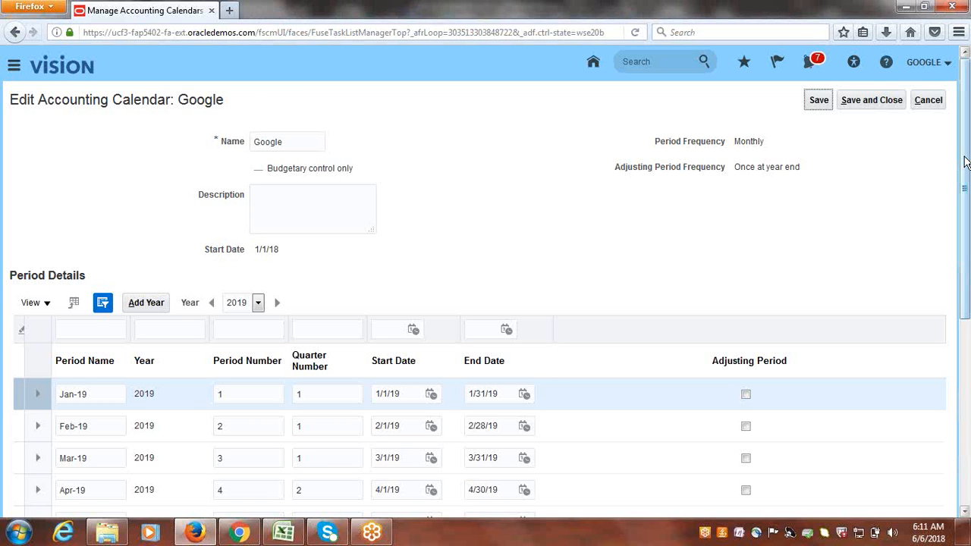
{"action": "left_click_drag", "start_coordinate": [964, 163], "coordinate": [964, 200]}
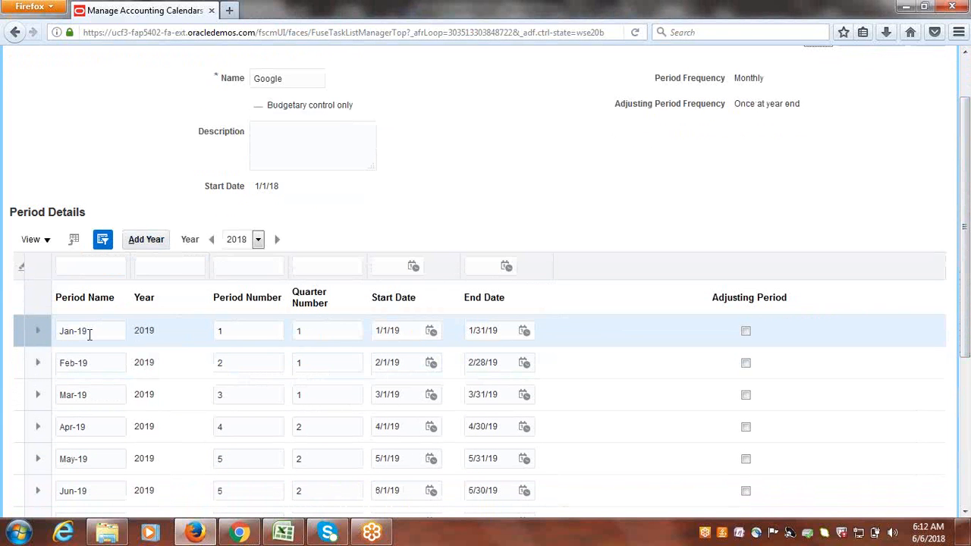
{"action": "left_click_drag", "start_coordinate": [88, 332], "coordinate": [50, 334]}
{"action": "key", "text": "ctrl+c"}
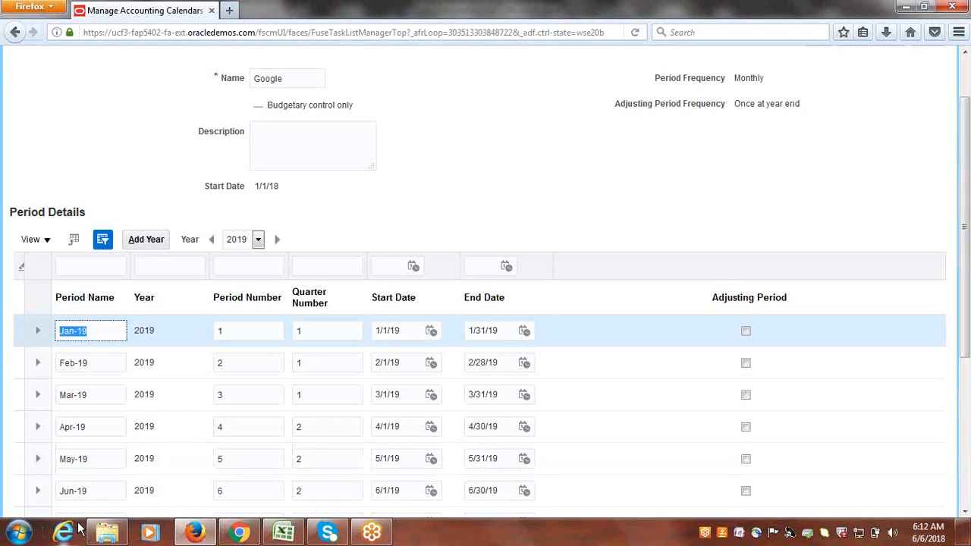
{"action": "left_click", "coordinate": [18, 531]}
{"action": "left_click", "coordinate": [54, 172]}
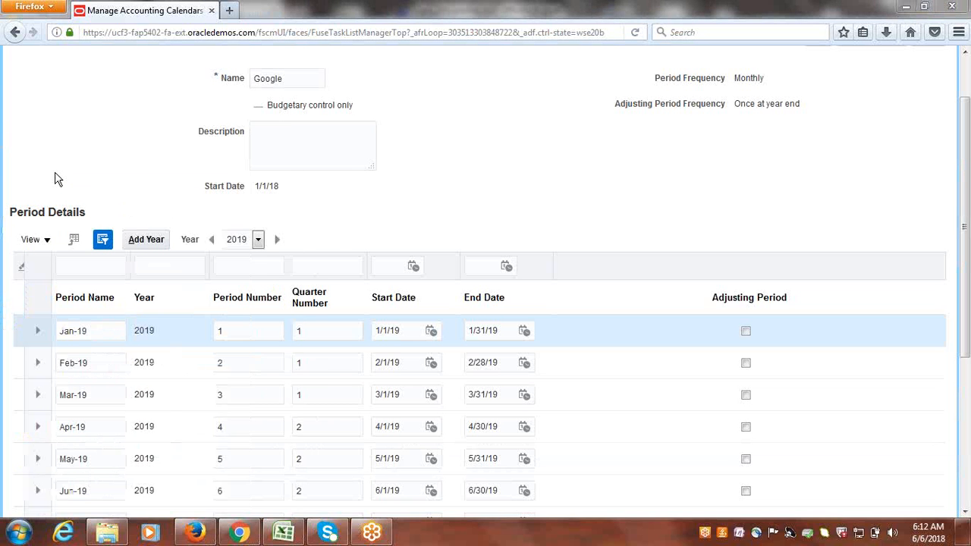
{"action": "key", "text": "ctrl+v"}
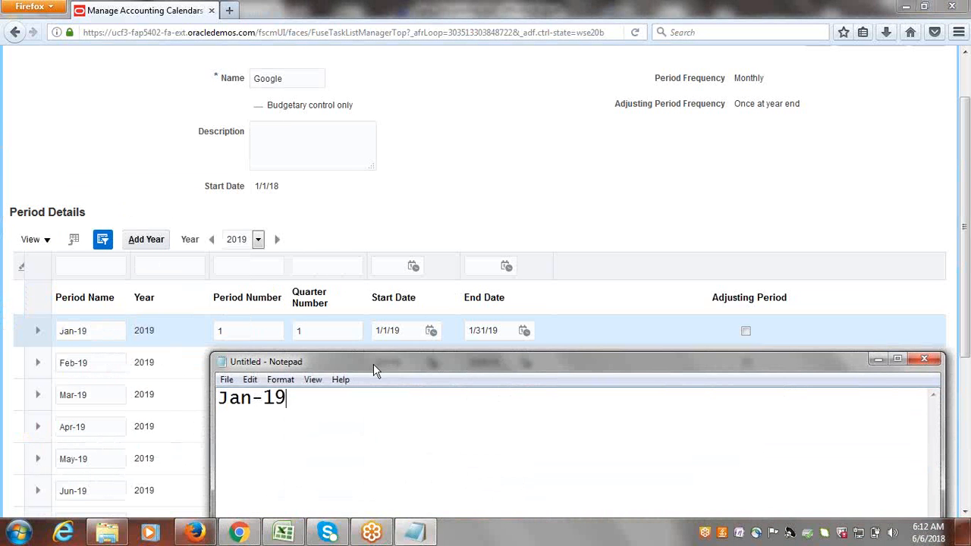
{"action": "left_click_drag", "start_coordinate": [377, 363], "coordinate": [377, 293]}
{"action": "left_click_drag", "start_coordinate": [353, 233], "coordinate": [335, 172]}
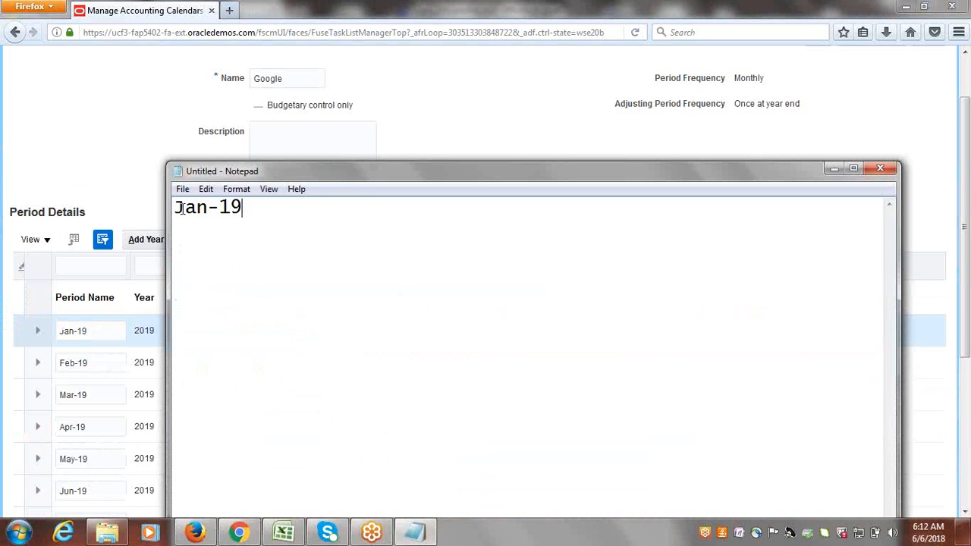
{"action": "left_click_drag", "start_coordinate": [186, 209], "coordinate": [255, 207]}
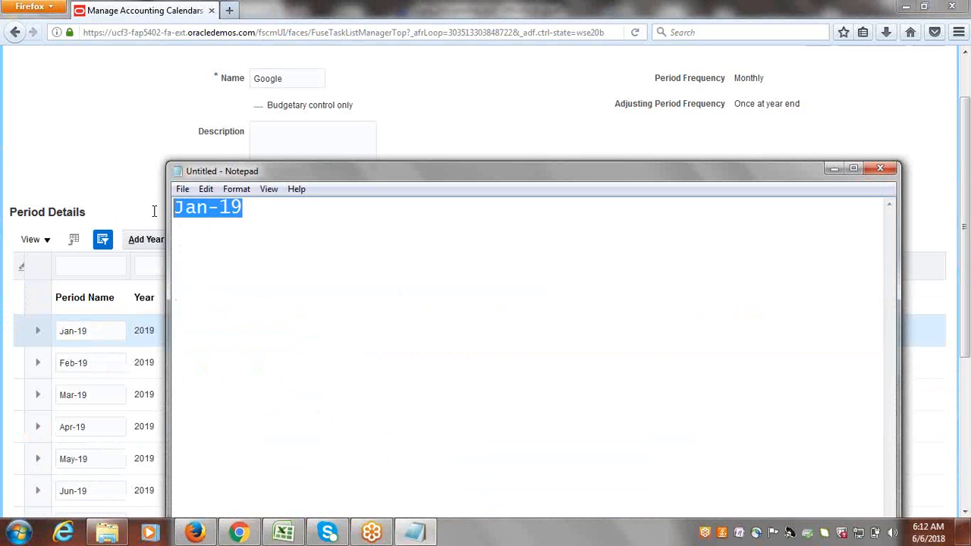
Save and close the Google accounting calendar.
{"action": "left_click", "coordinate": [551, 116]}
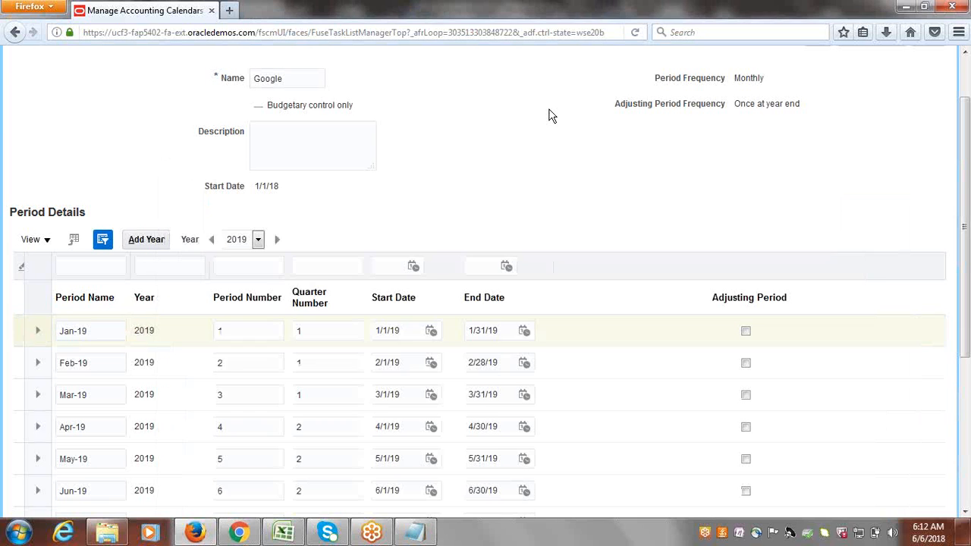
{"action": "scroll", "coordinate": [966, 134], "scroll_direction": "up", "scroll_amount": 2}
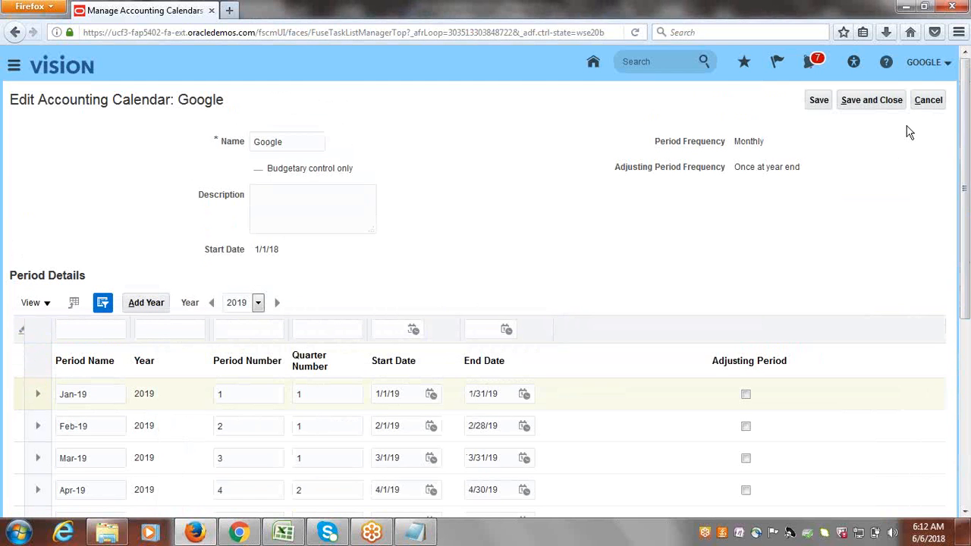
{"action": "left_click", "coordinate": [884, 99]}
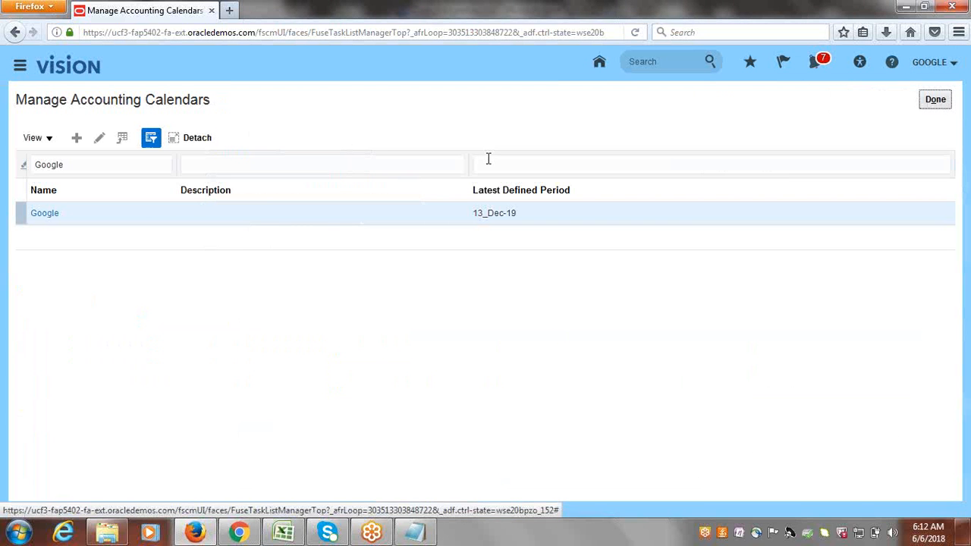
Finish with Manage Accounting Calendars, back to the project task list, then show the Excel checklist.
{"action": "left_click", "coordinate": [937, 104]}
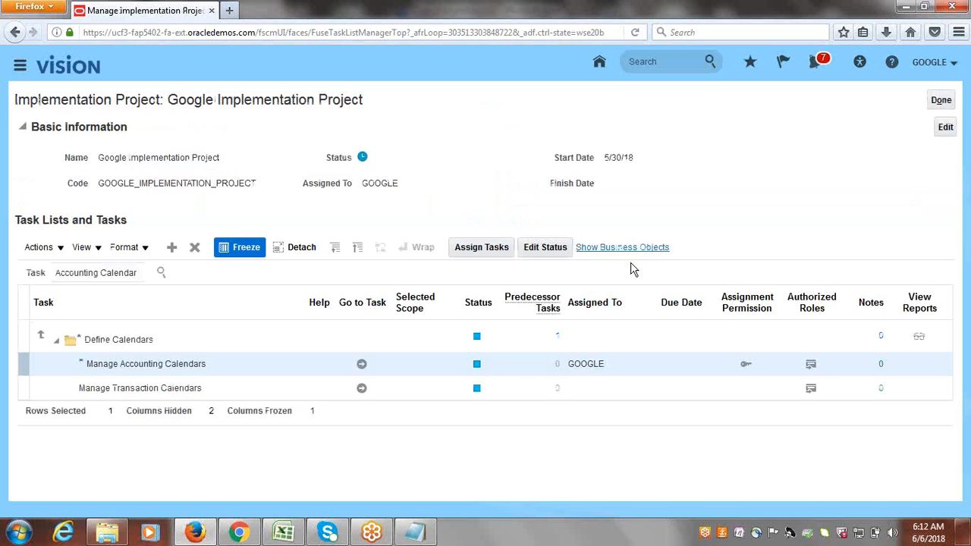
{"action": "triple_click", "coordinate": [125, 274]}
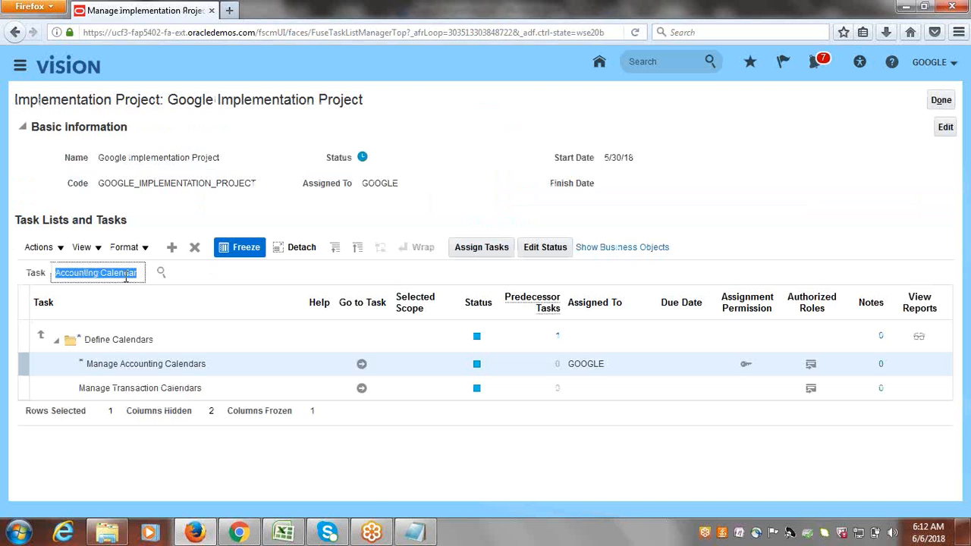
{"action": "mouse_move", "coordinate": [288, 534]}
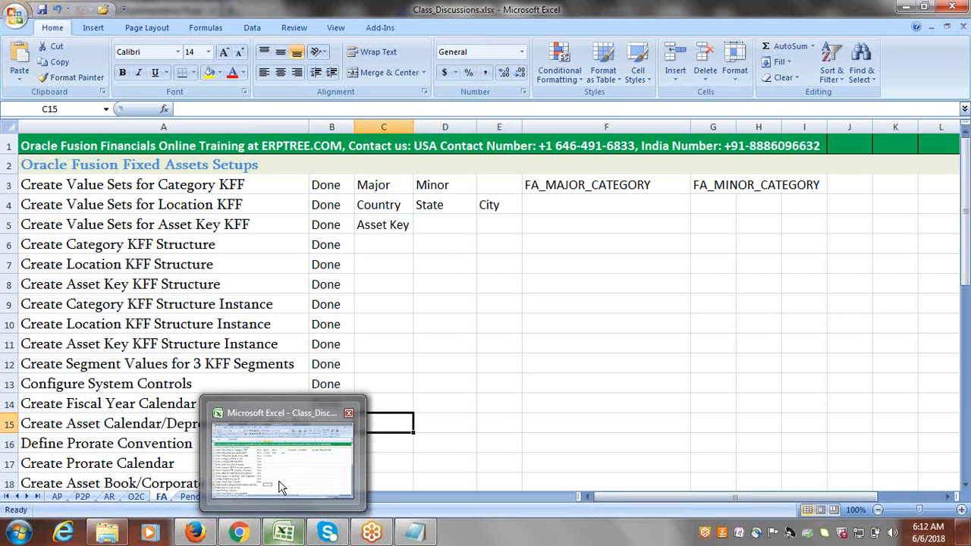
{"action": "right_click", "coordinate": [279, 484]}
{"action": "left_click", "coordinate": [239, 478]}
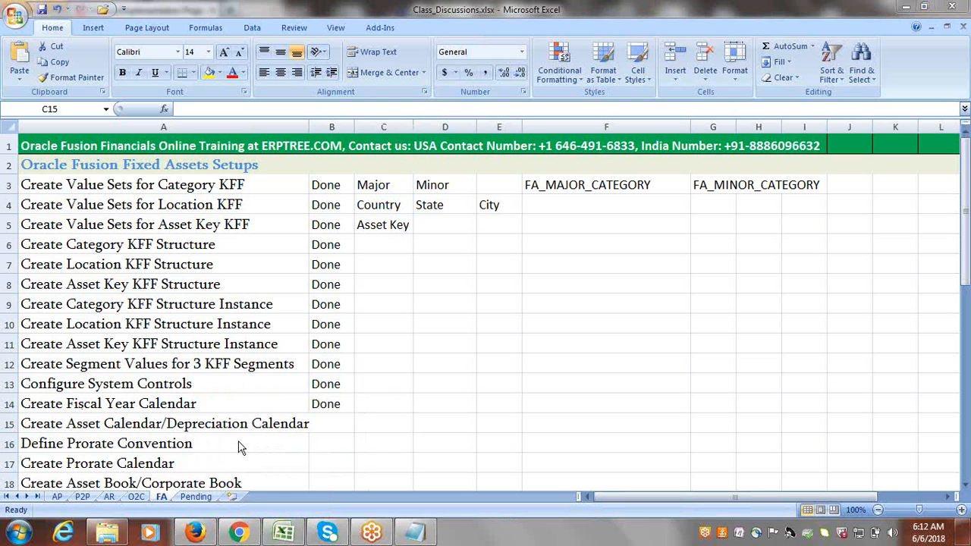
Check the next pending step, Create Asset Calendar/Depreciation Calendar, in A15, then return to Firefox.
{"action": "mouse_move", "coordinate": [244, 535]}
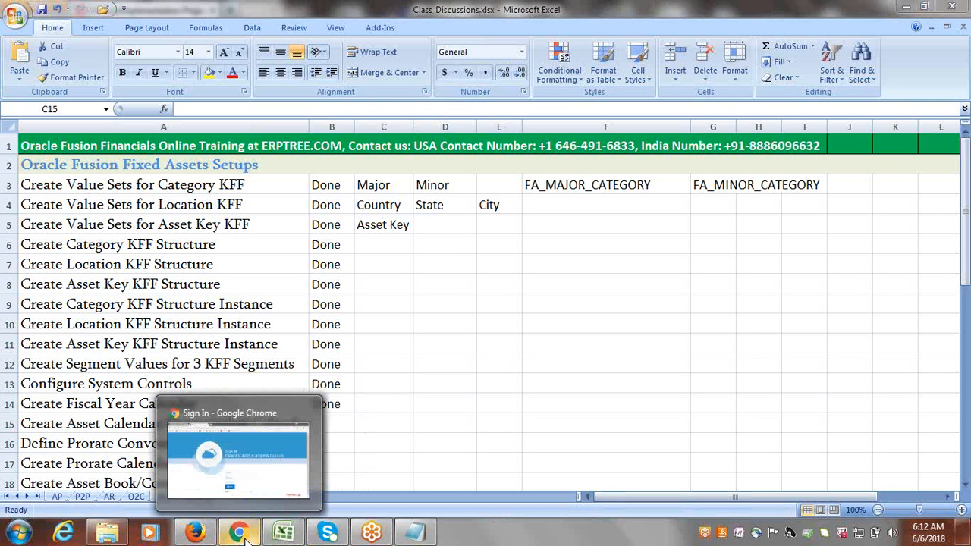
{"action": "left_click", "coordinate": [108, 422]}
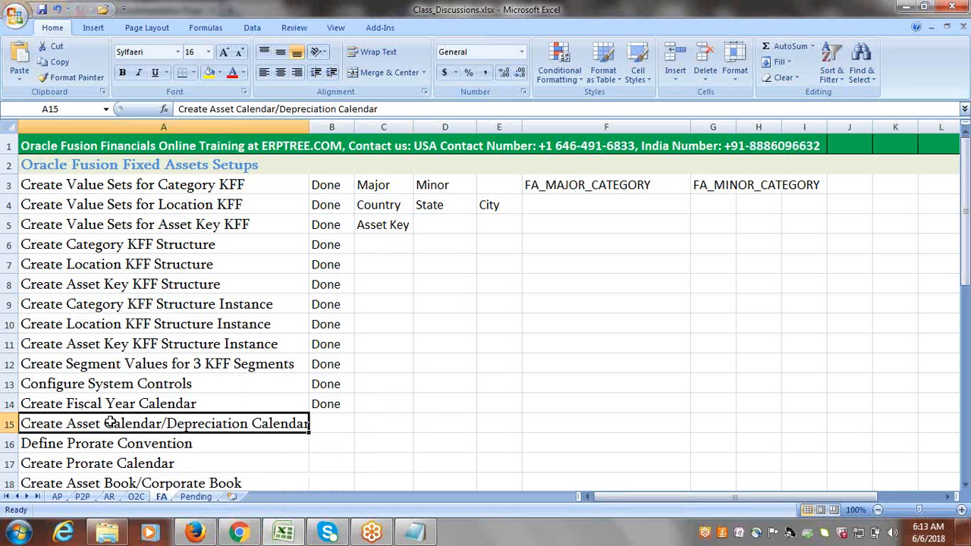
{"action": "right_click", "coordinate": [196, 533]}
{"action": "left_click", "coordinate": [198, 533]}
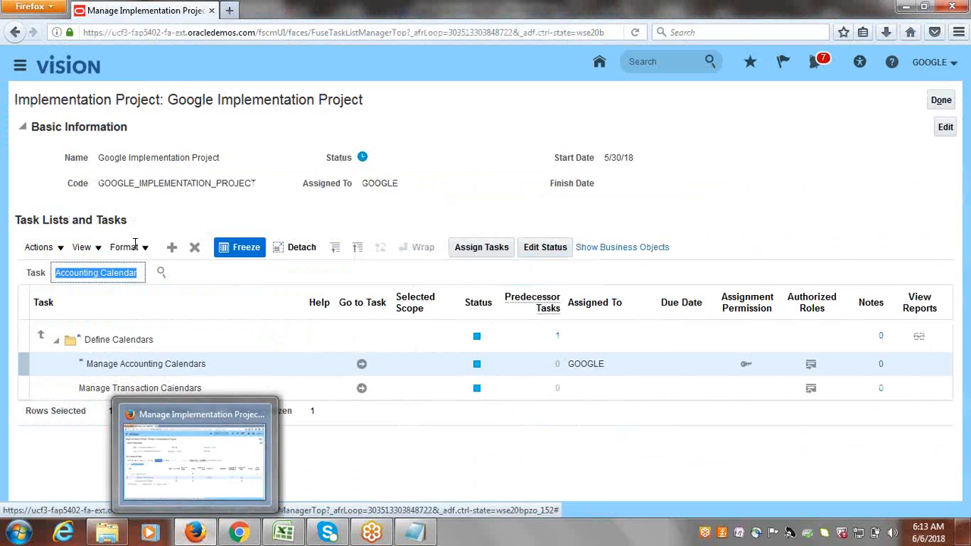
Search the project tasks for Asset Calendar and open Manage Asset Calendars.
{"action": "type", "text": "Assst Calendar"}
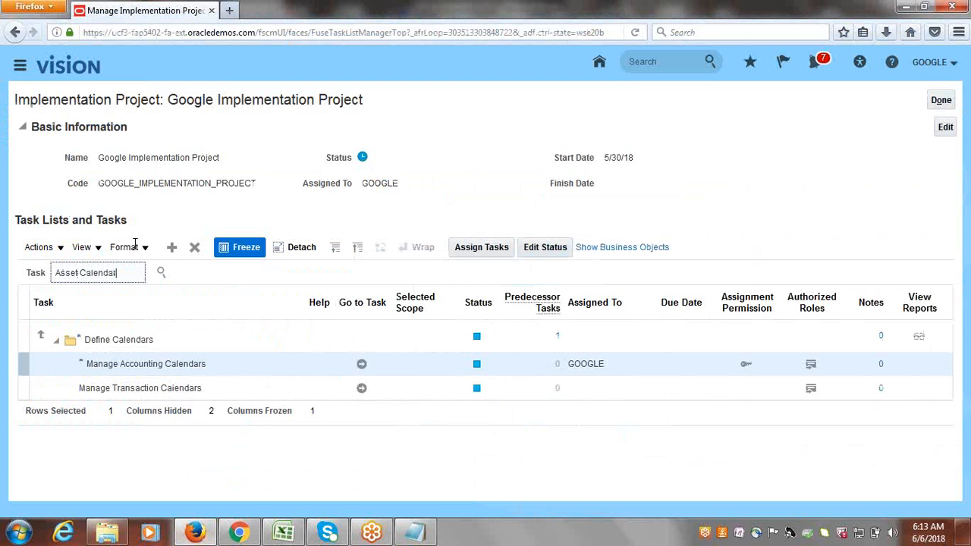
{"action": "key", "text": "Return"}
{"action": "left_click", "coordinate": [87, 320]}
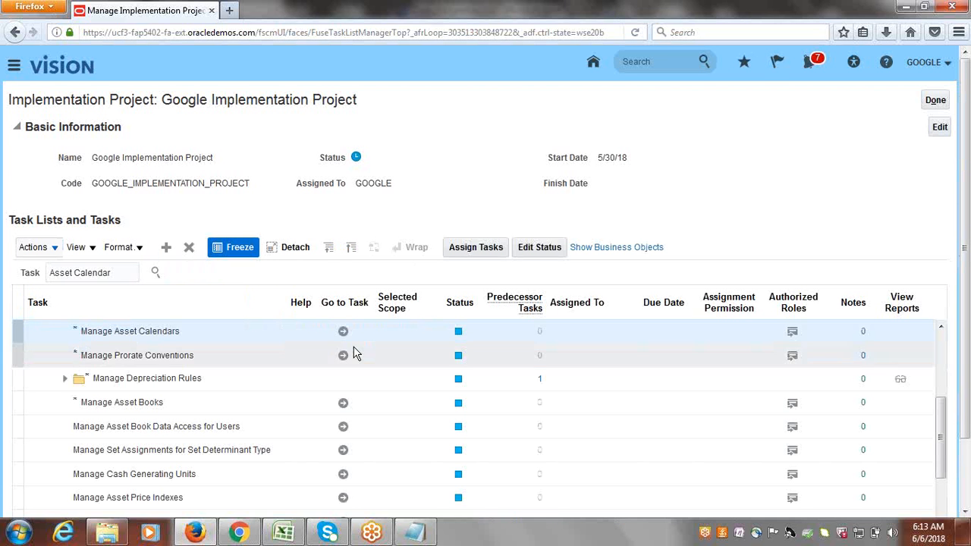
{"action": "left_click", "coordinate": [351, 332]}
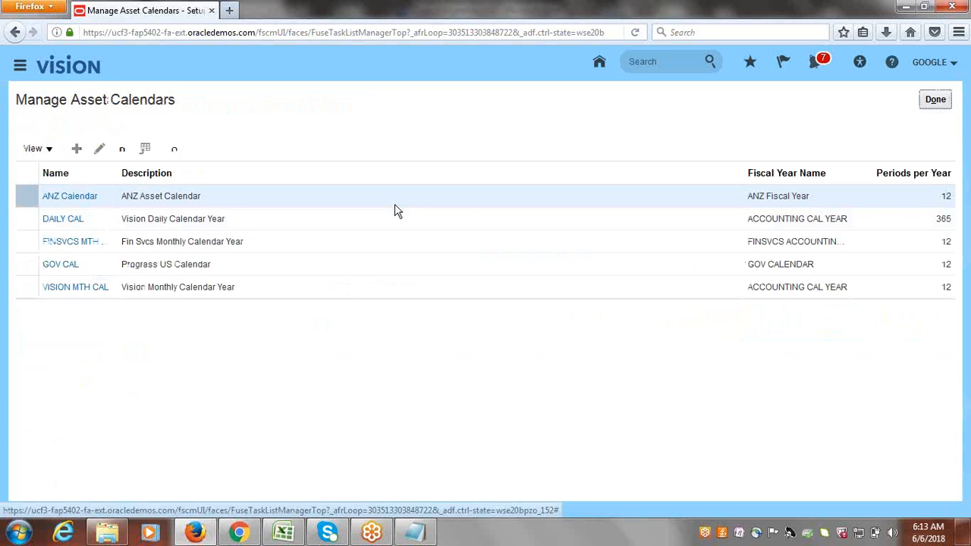
Create a new asset calendar named Google Deprecia, described as Google Depreciation Calendar.
{"action": "left_click", "coordinate": [77, 147]}
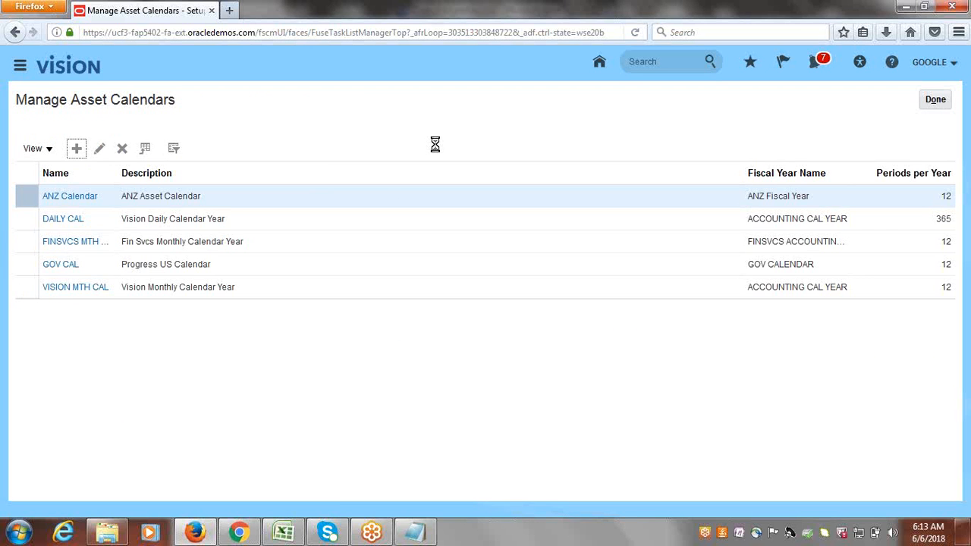
{"action": "left_click", "coordinate": [302, 142]}
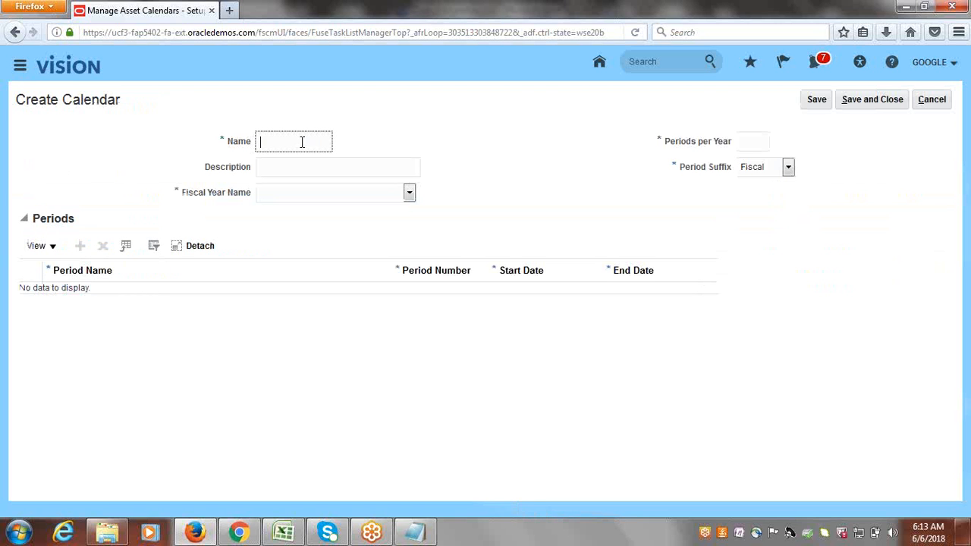
{"action": "type", "text": "Google Deprecia"}
{"action": "triple_click", "coordinate": [290, 139]}
{"action": "key", "text": "ctrl+c"}
{"action": "left_click", "coordinate": [291, 170]}
{"action": "key", "text": "ctrl+v"}
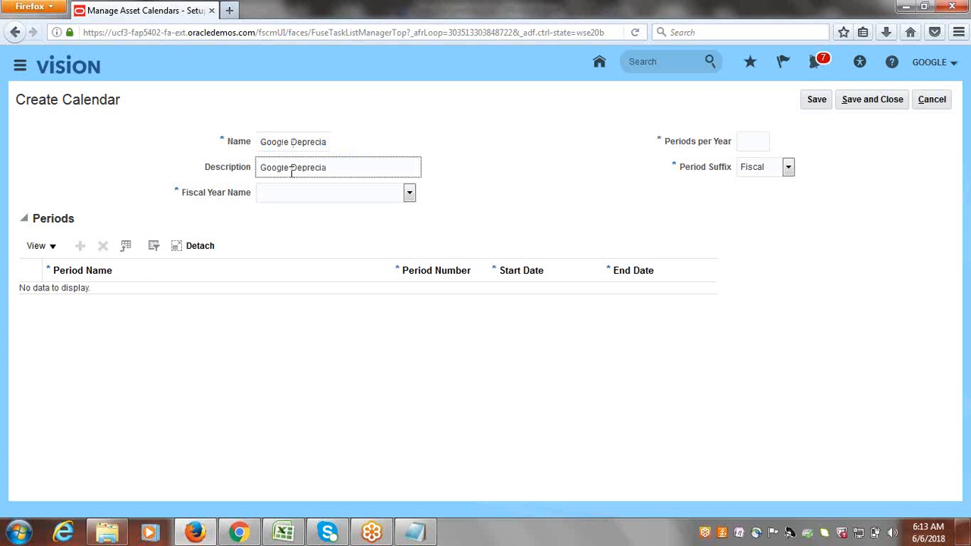
{"action": "type", "text": "tion Qalendar"}
{"action": "key", "text": "Tab"}
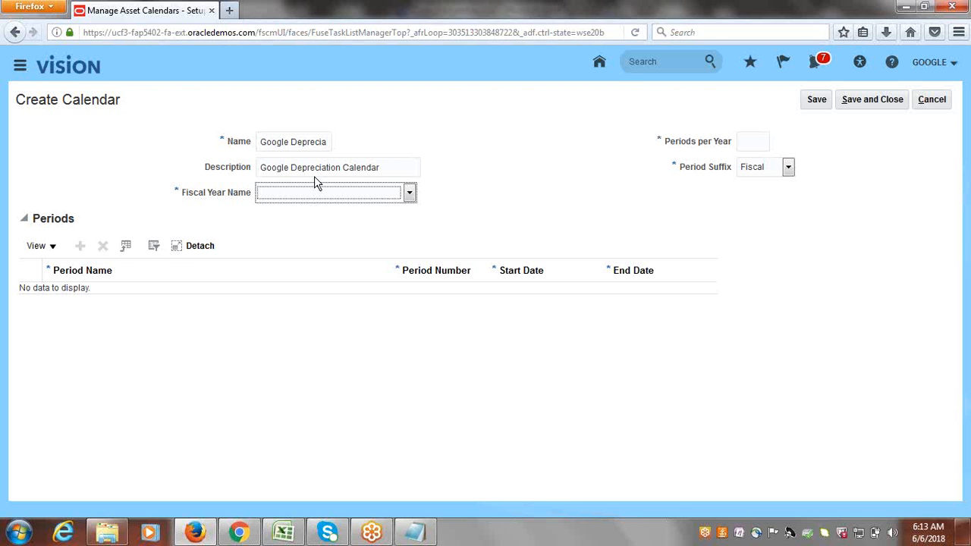
Set fiscal year to Google Fiscal with 12 periods per year and add the first period row.
{"action": "left_click", "coordinate": [409, 194]}
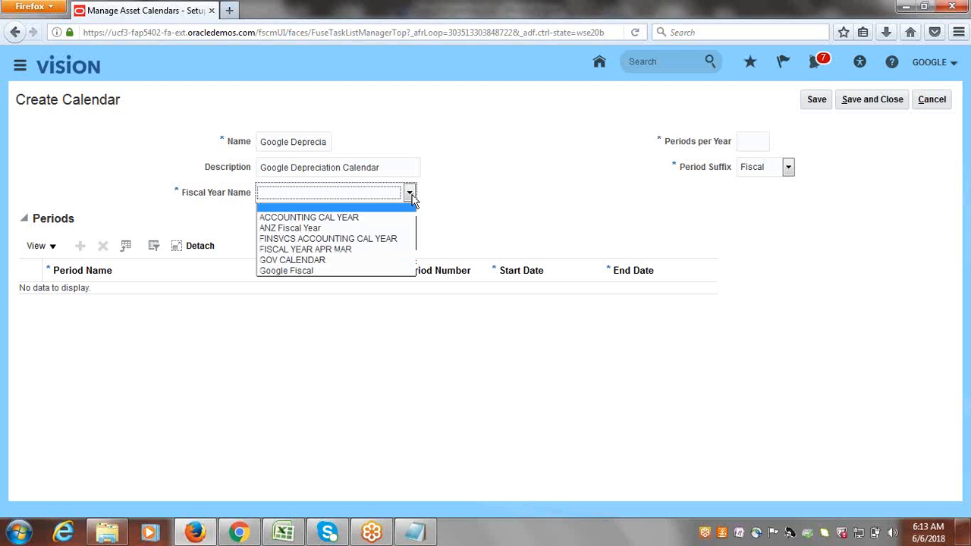
{"action": "left_click", "coordinate": [325, 271]}
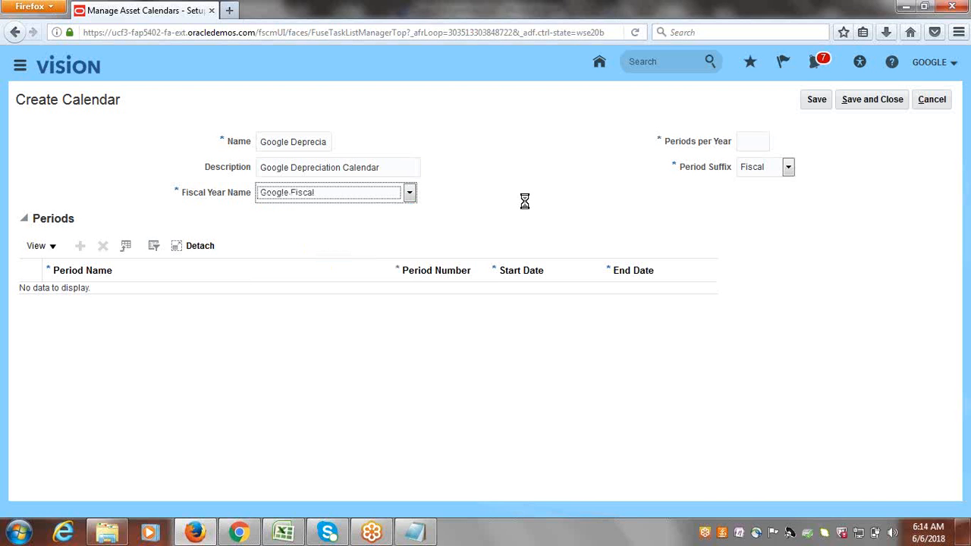
{"action": "left_click", "coordinate": [747, 142]}
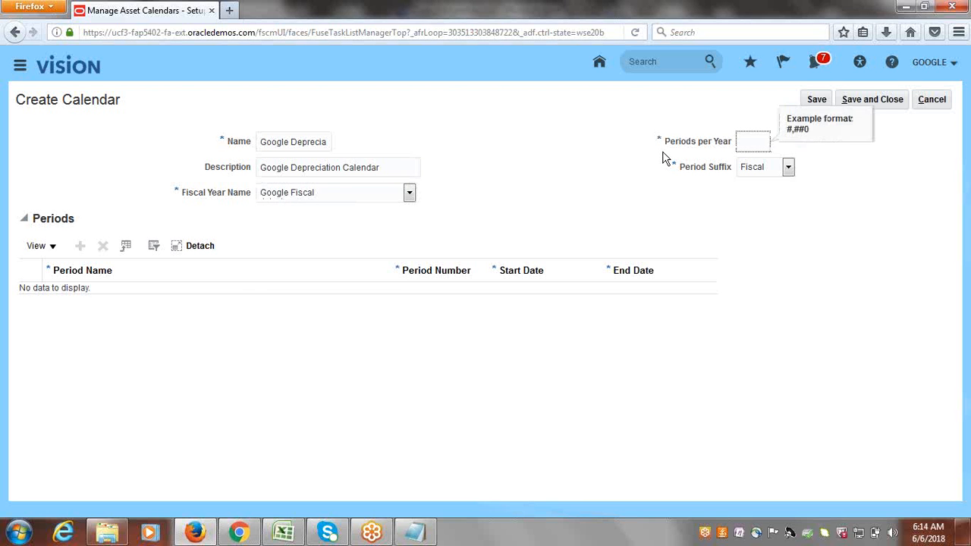
{"action": "type", "text": "12"}
{"action": "key", "text": "Tab"}
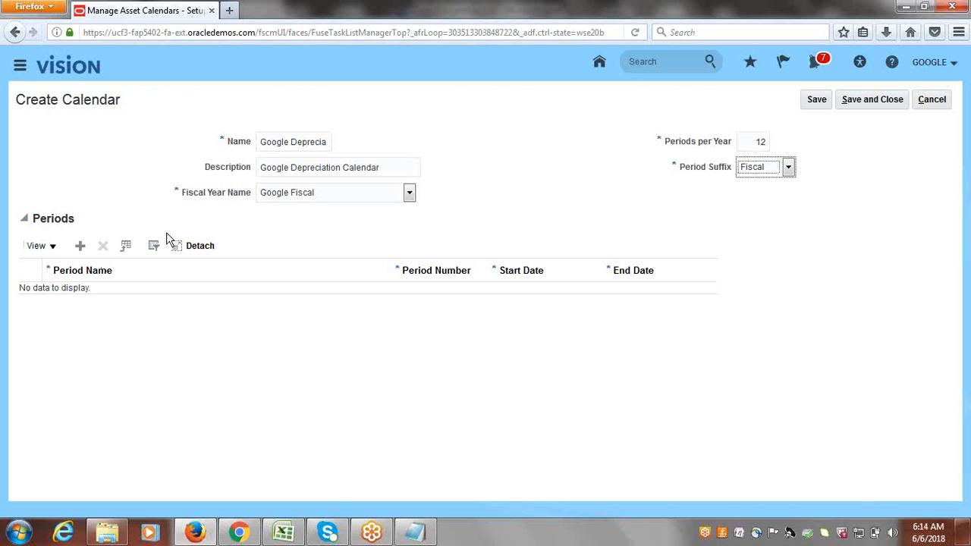
{"action": "left_click", "coordinate": [80, 246]}
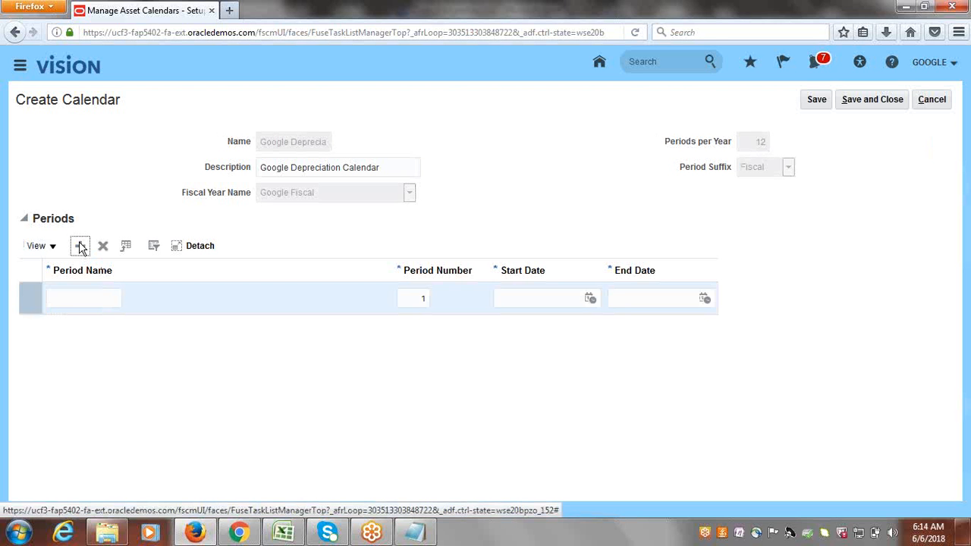
Define period 1 as Jan-17 from 1/1/17 to 1/31/17 and save the calendar.
{"action": "left_click", "coordinate": [95, 295]}
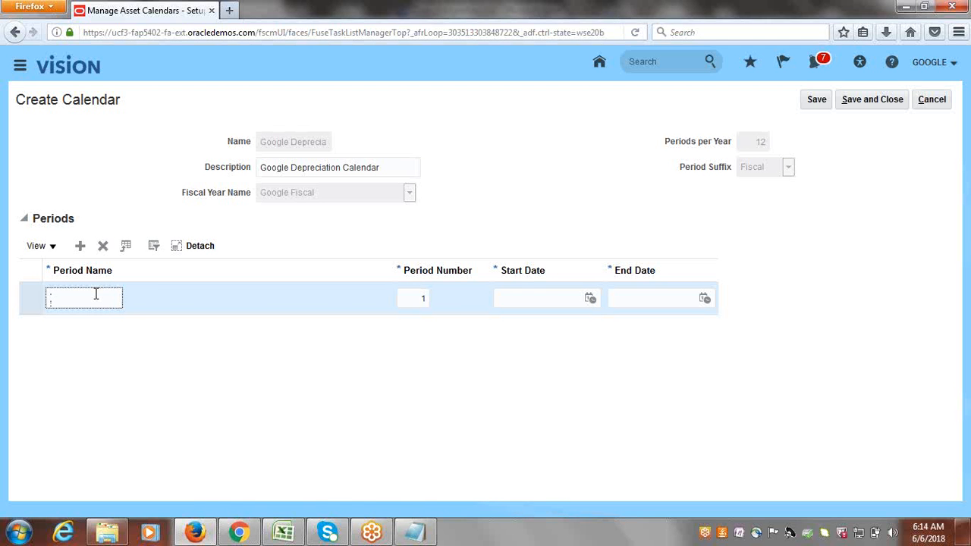
{"action": "type", "text": "Jan-17"}
{"action": "key", "text": "Tab"}
{"action": "key", "text": "Tab"}
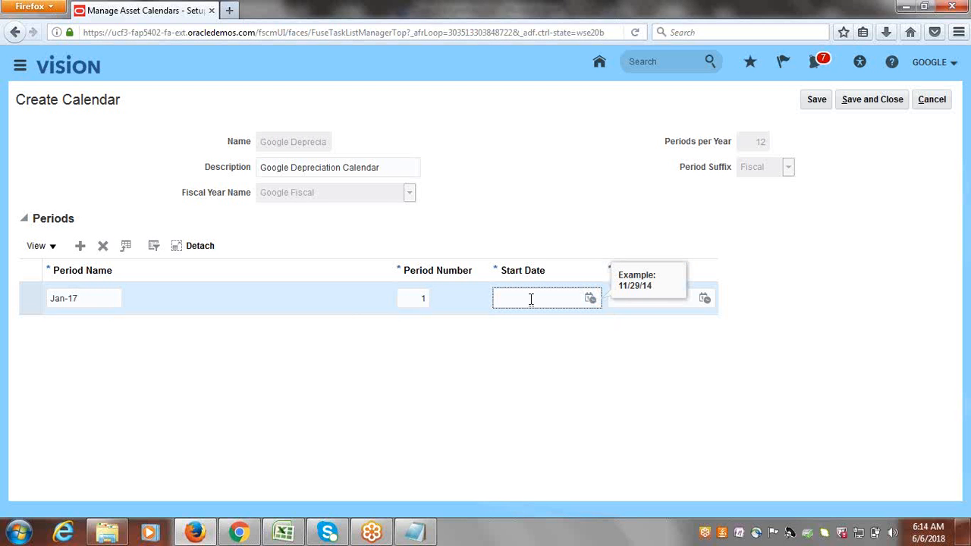
{"action": "type", "text": "1/1/17"}
{"action": "key", "text": "Tab"}
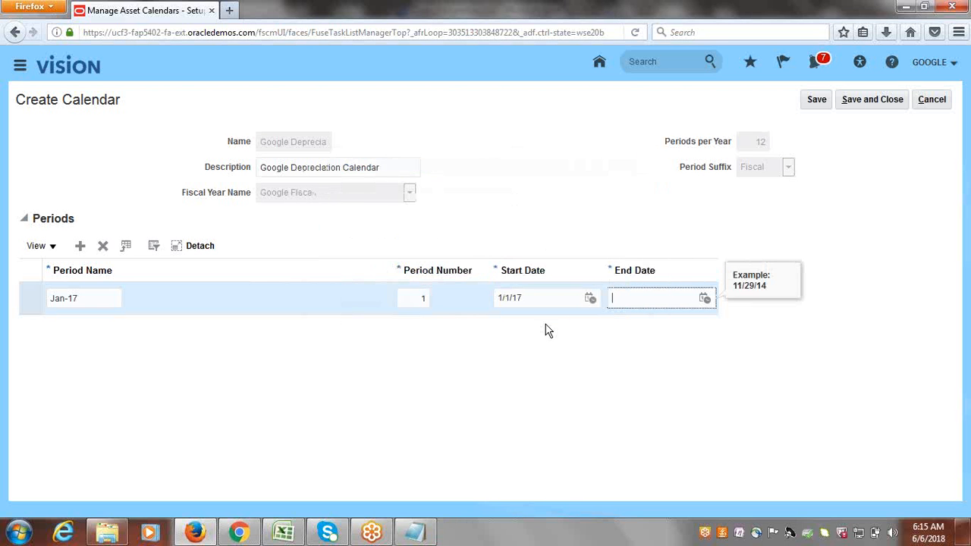
{"action": "type", "text": "1/31/17"}
{"action": "left_click", "coordinate": [495, 218]}
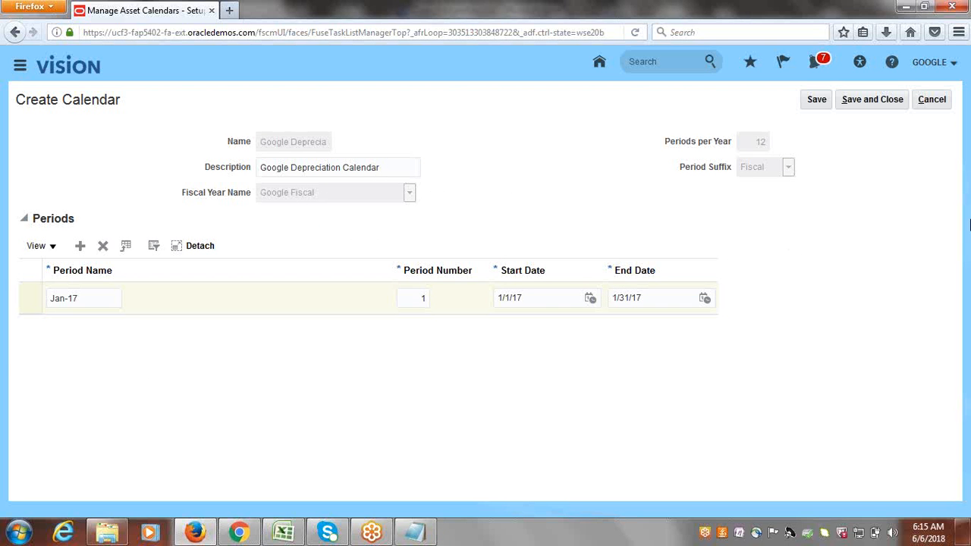
{"action": "left_click", "coordinate": [818, 101]}
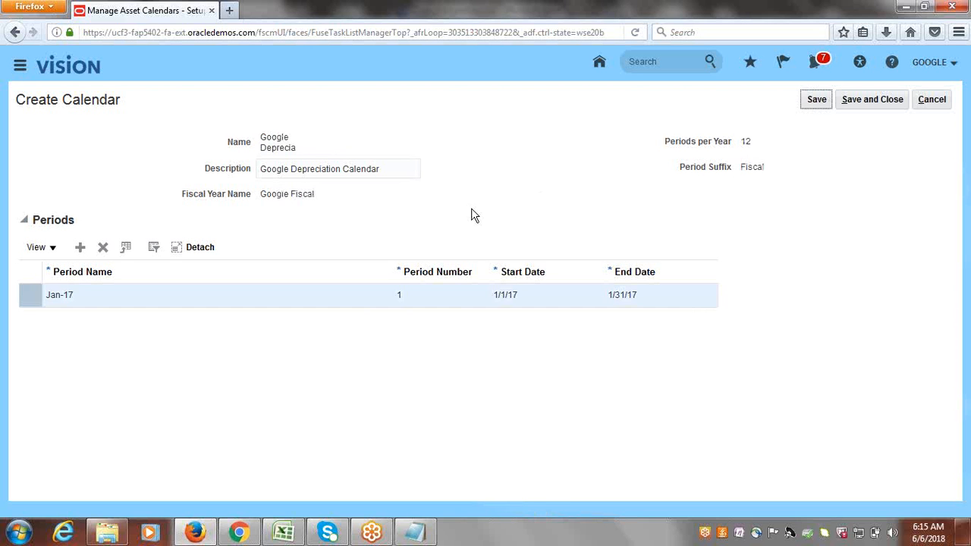
Add period rows named Feb, Mar and Apr to the calendar.
{"action": "left_click", "coordinate": [80, 250]}
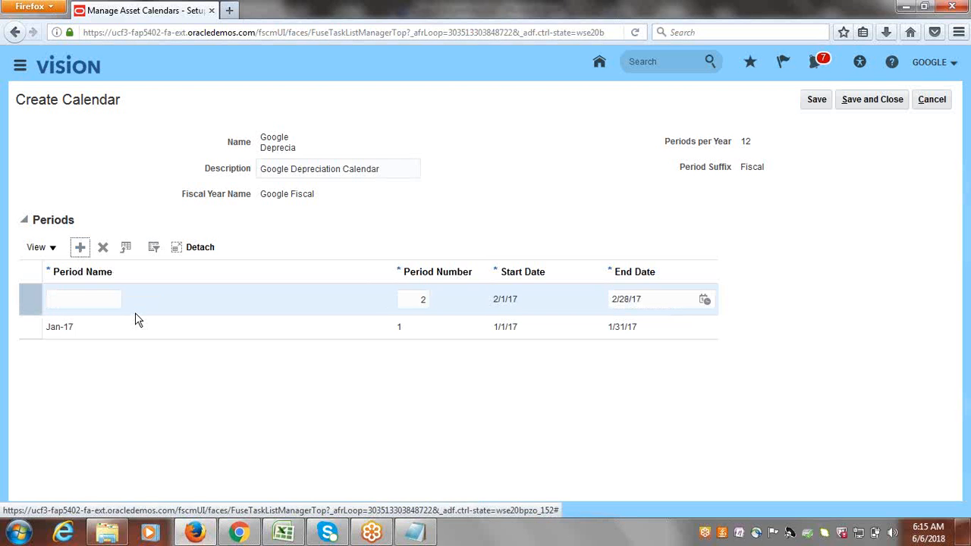
{"action": "left_click", "coordinate": [84, 298]}
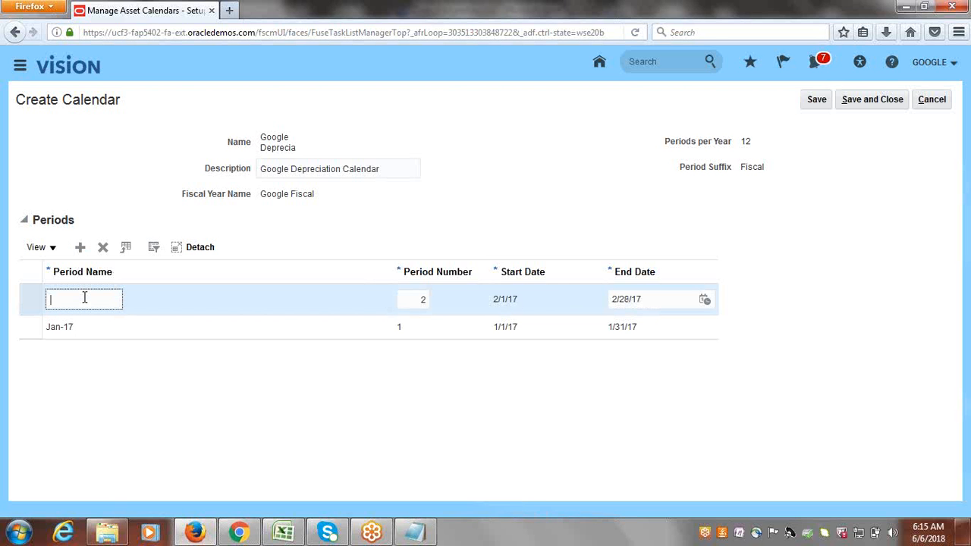
{"action": "type", "text": "Feb"}
{"action": "left_click", "coordinate": [81, 251]}
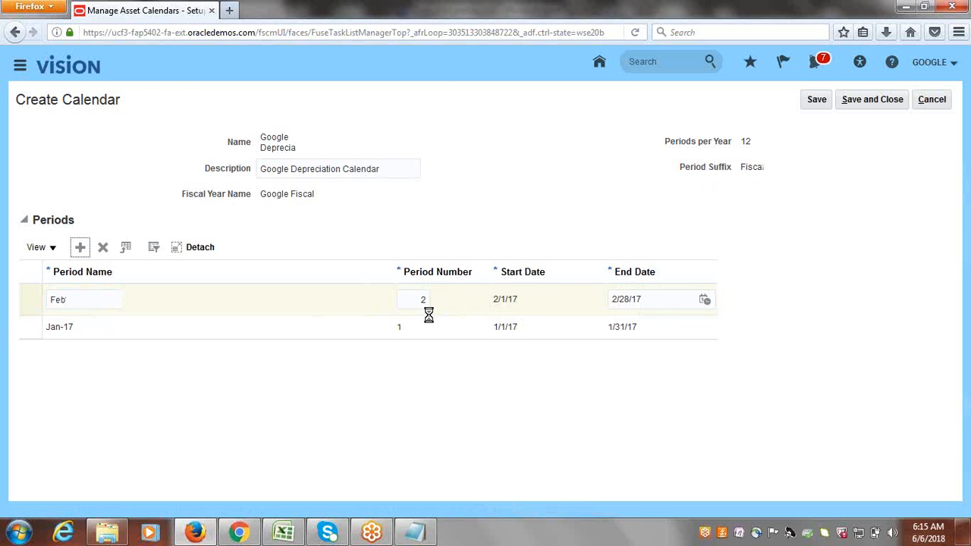
{"action": "left_click", "coordinate": [87, 302]}
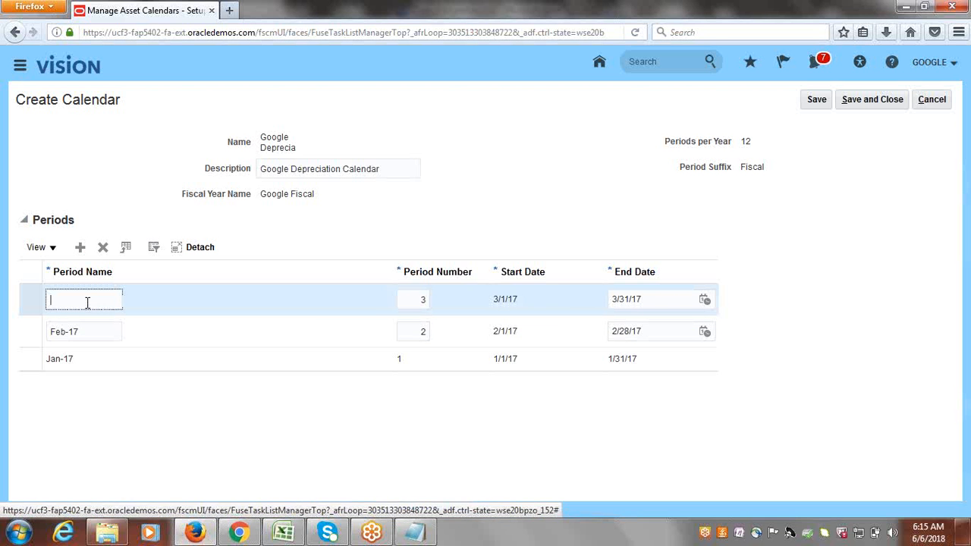
{"action": "type", "text": "Mar"}
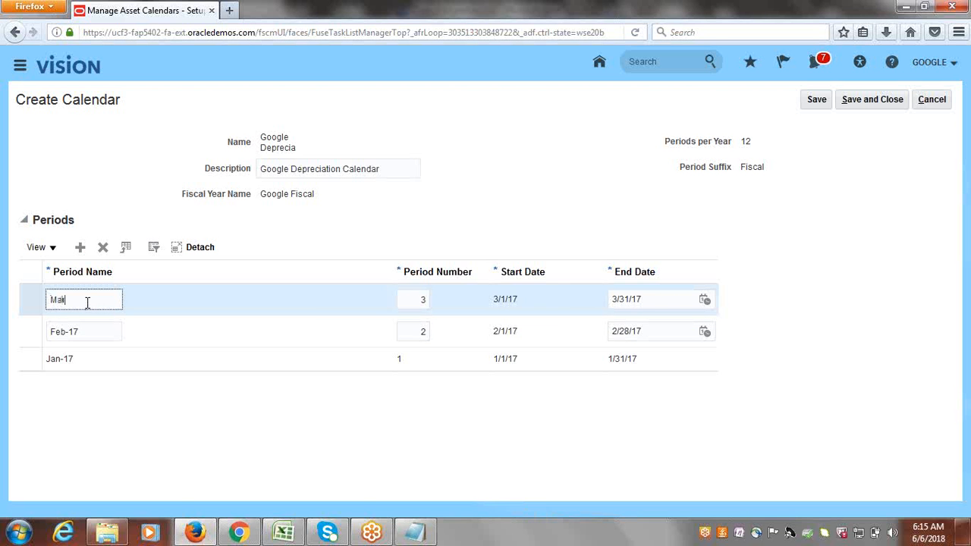
{"action": "left_click", "coordinate": [81, 250]}
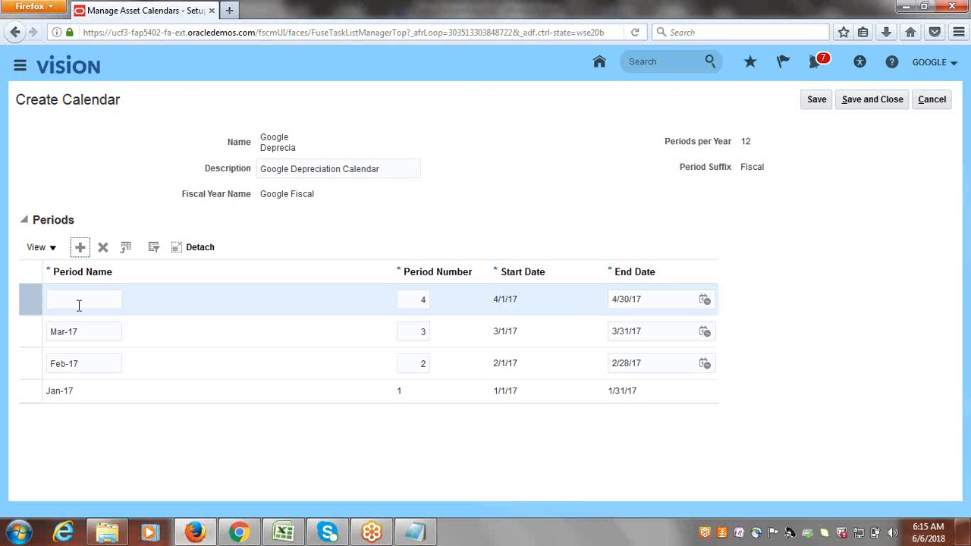
{"action": "left_click", "coordinate": [78, 302]}
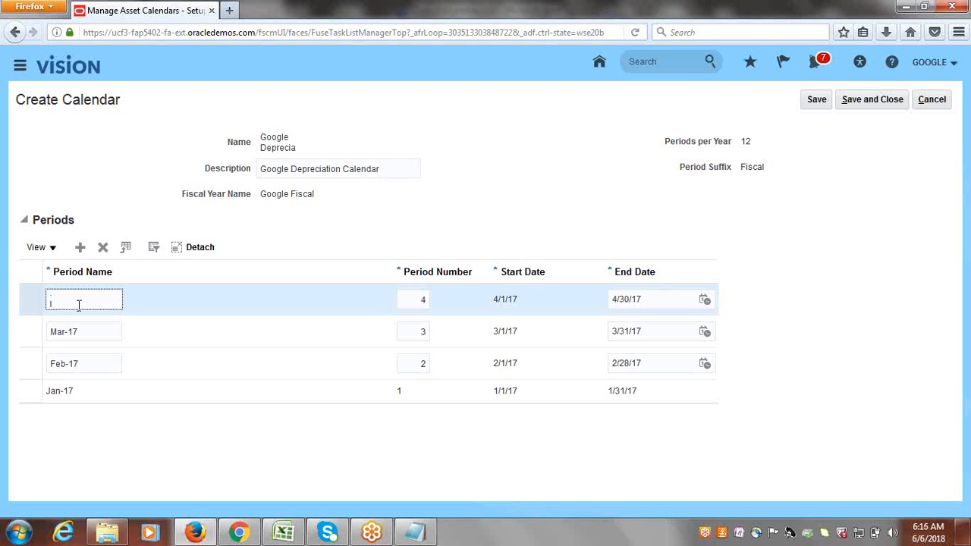
{"action": "type", "text": "Apr"}
Add a May period row, then start a new row named Jun.
{"action": "left_click", "coordinate": [80, 249]}
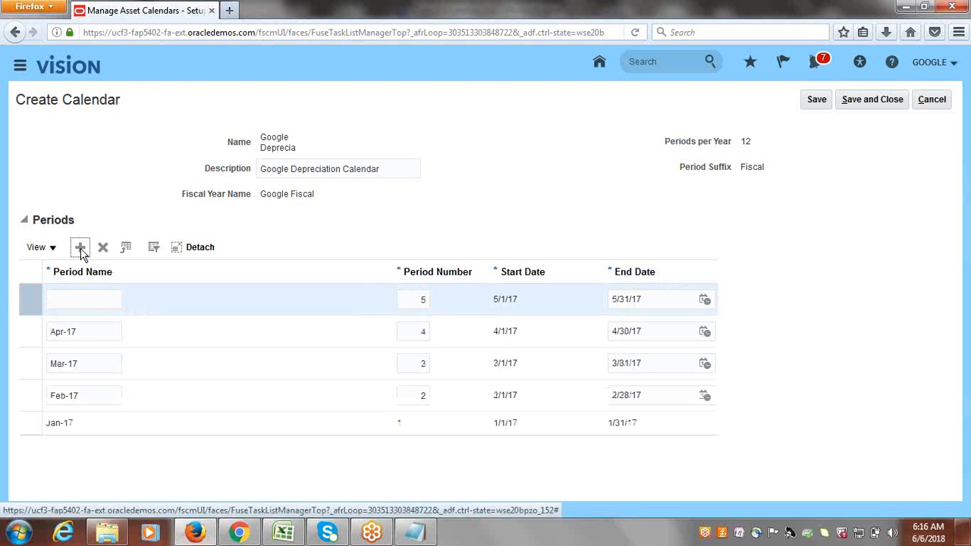
{"action": "left_click", "coordinate": [88, 300]}
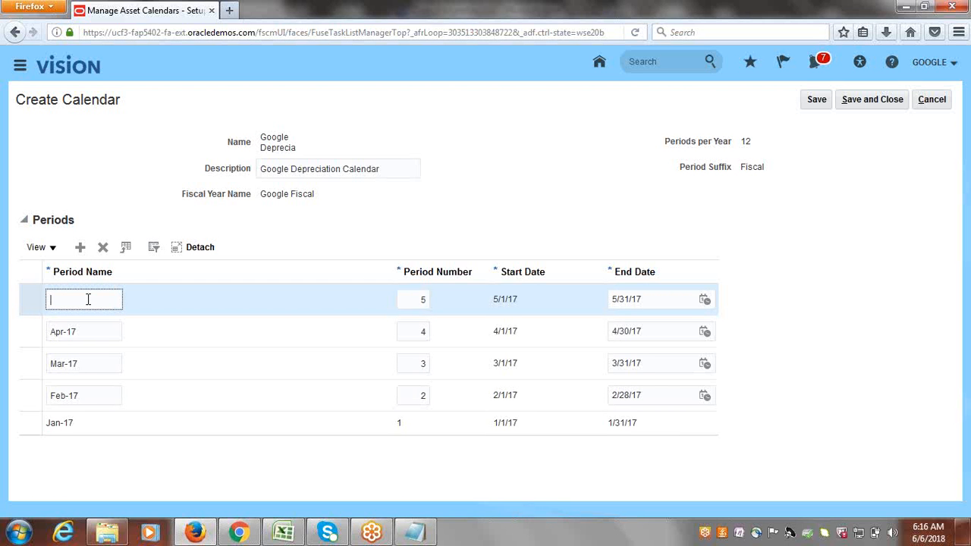
{"action": "type", "text": "May"}
{"action": "left_click", "coordinate": [79, 249]}
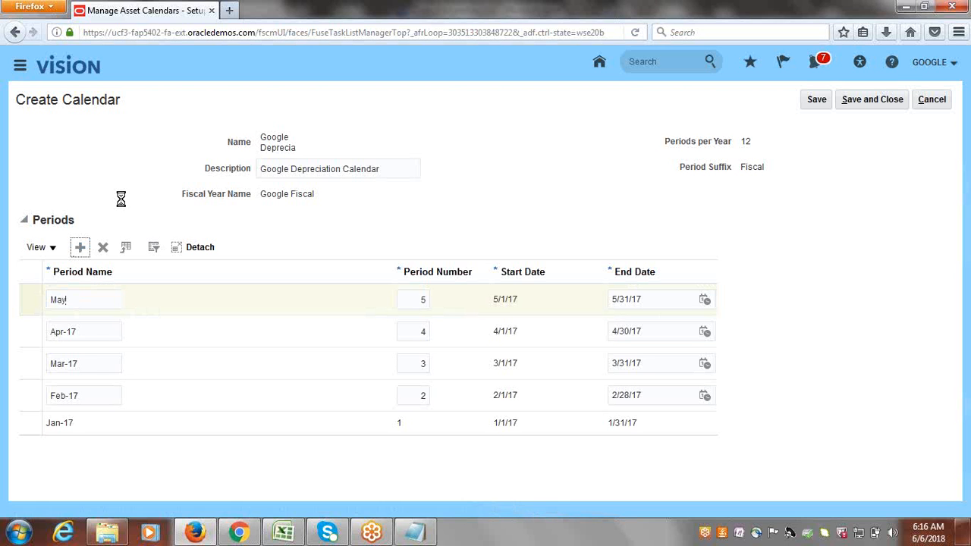
{"action": "left_click", "coordinate": [78, 301]}
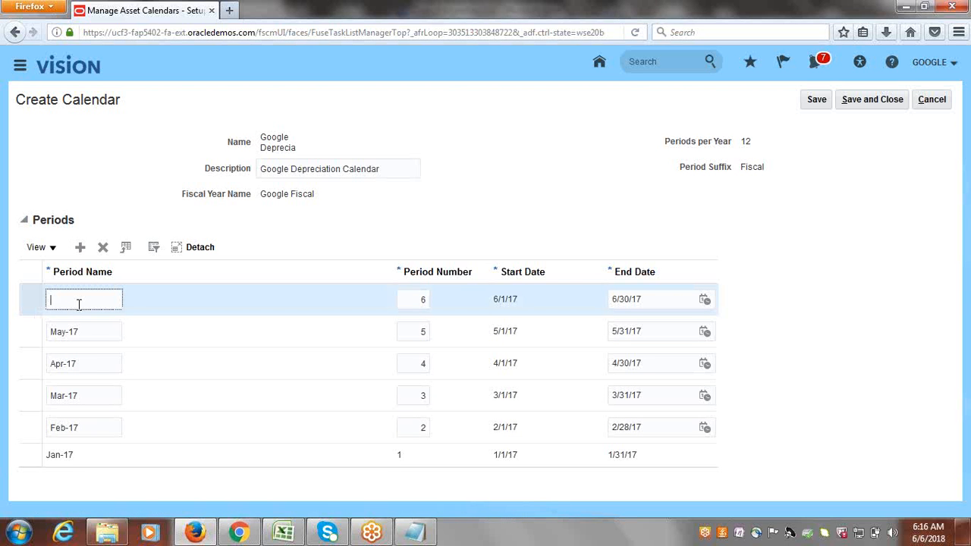
{"action": "type", "text": "Jun"}
Add the Jul, Aug and Sep 2017 period rows to the Google Depreciation calendar.
{"action": "left_click", "coordinate": [81, 247]}
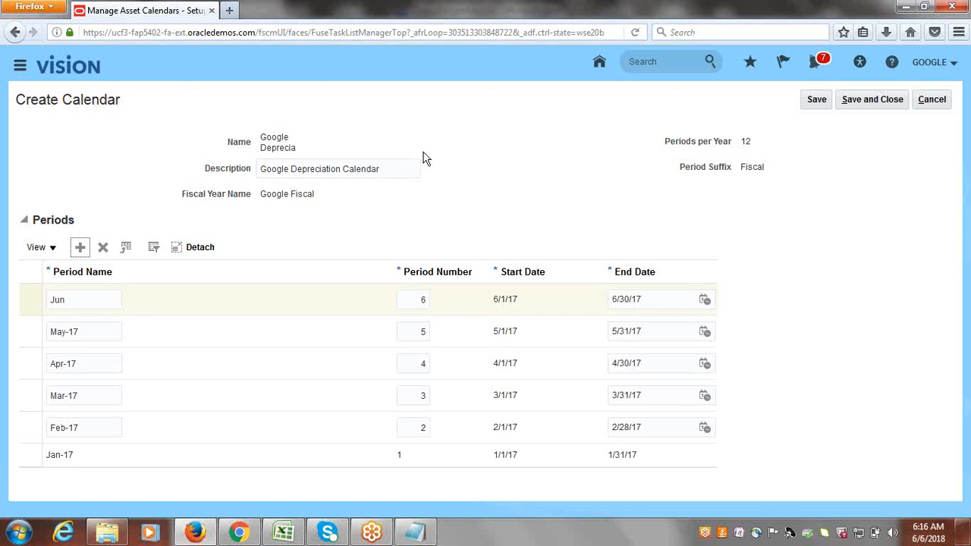
{"action": "left_click", "coordinate": [97, 301]}
{"action": "type", "text": "J"}
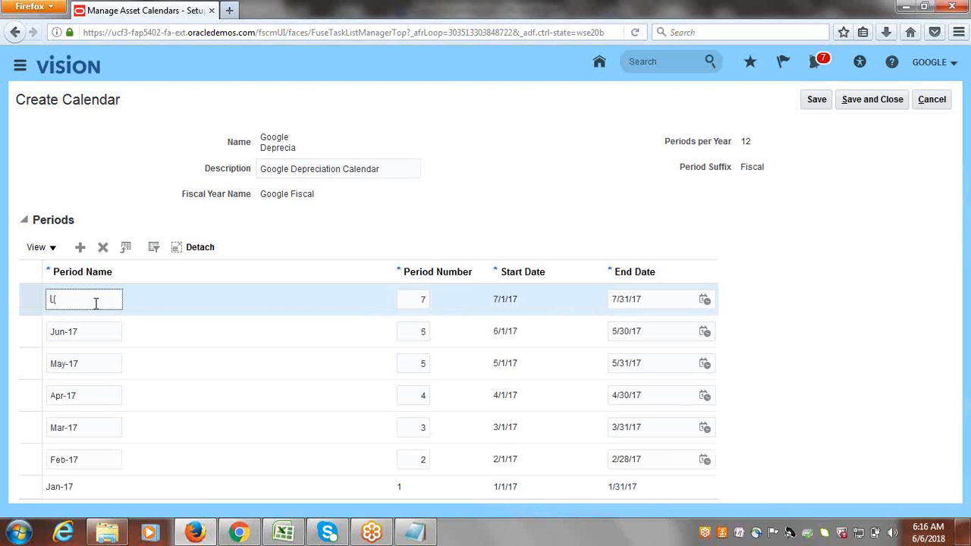
{"action": "type", "text": "ul"}
{"action": "left_click", "coordinate": [80, 249]}
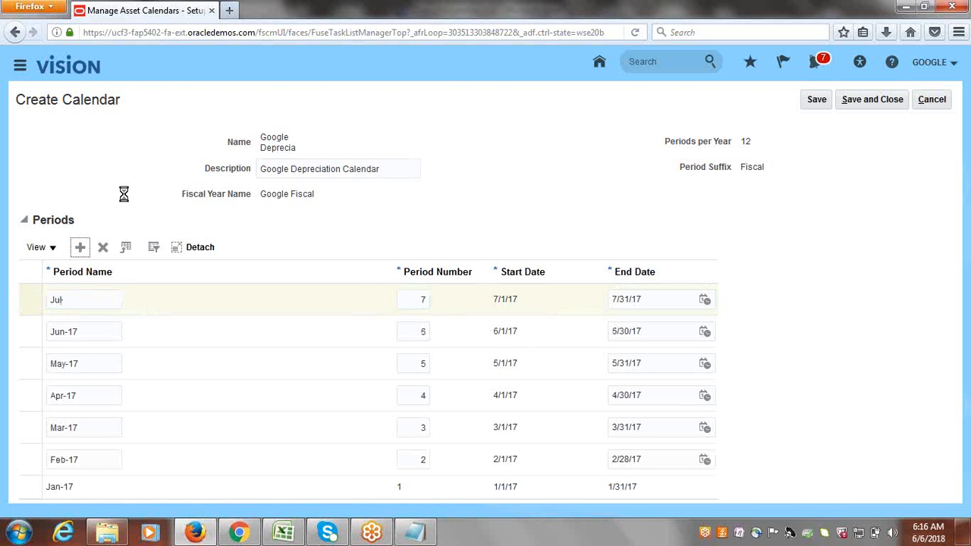
{"action": "left_click", "coordinate": [72, 297]}
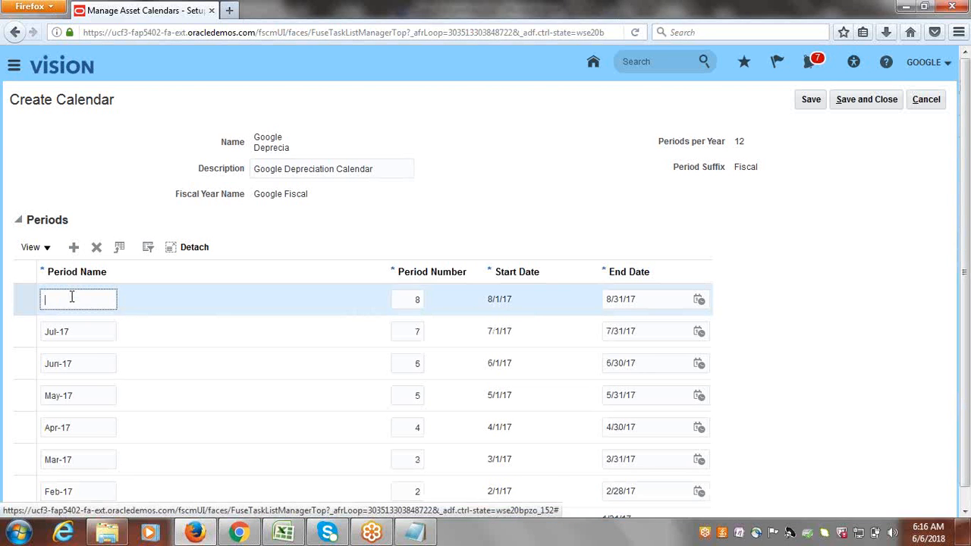
{"action": "type", "text": "Aug-17"}
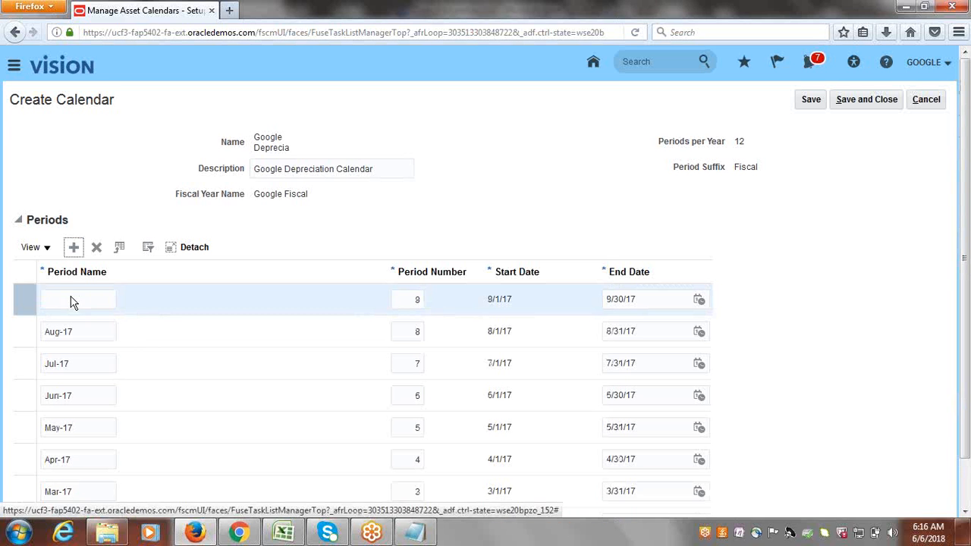
{"action": "left_click", "coordinate": [78, 297]}
{"action": "type", "text": "Sep"}
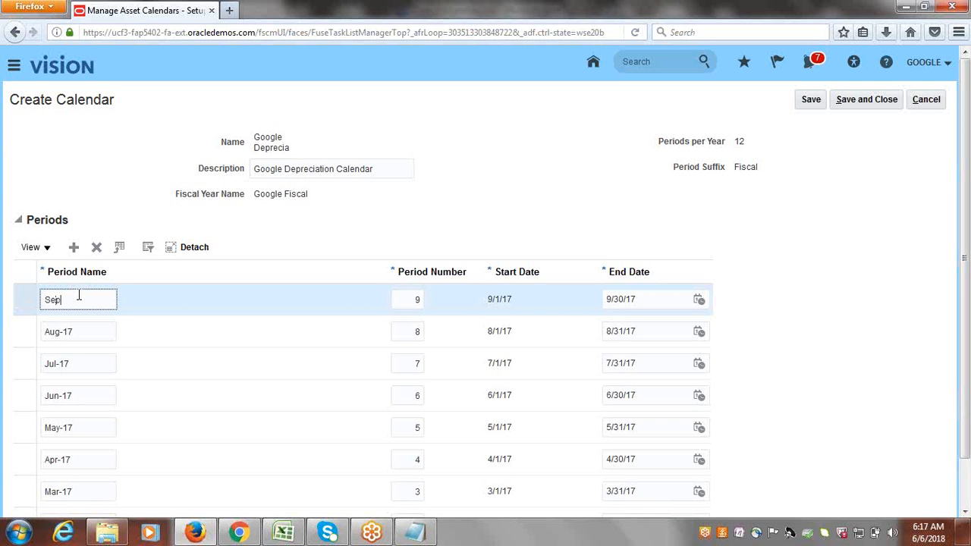
Add the Oct, Nov and Dec-17 periods, save the calendar, and add a January 2018 row.
{"action": "left_click", "coordinate": [76, 249]}
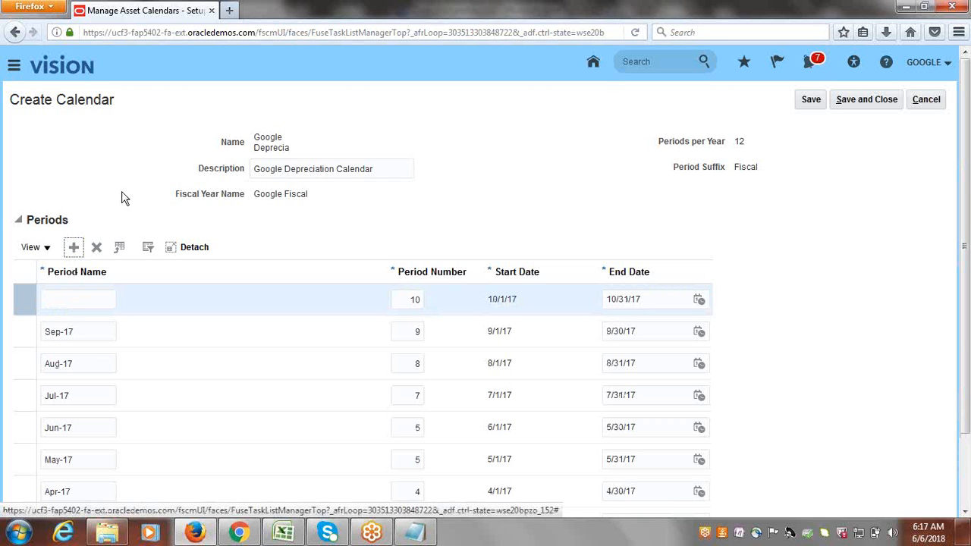
{"action": "left_click", "coordinate": [80, 301]}
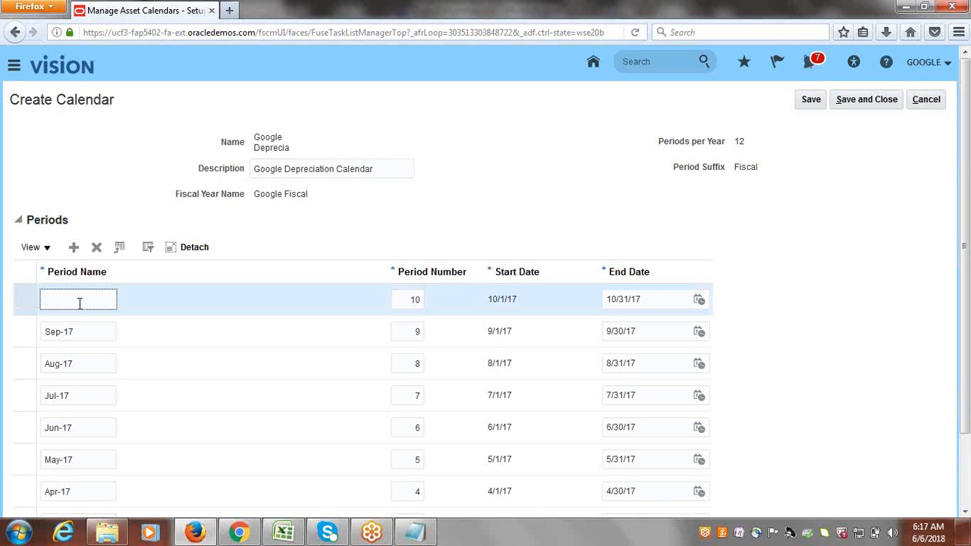
{"action": "type", "text": "Oct"}
{"action": "left_click", "coordinate": [74, 247]}
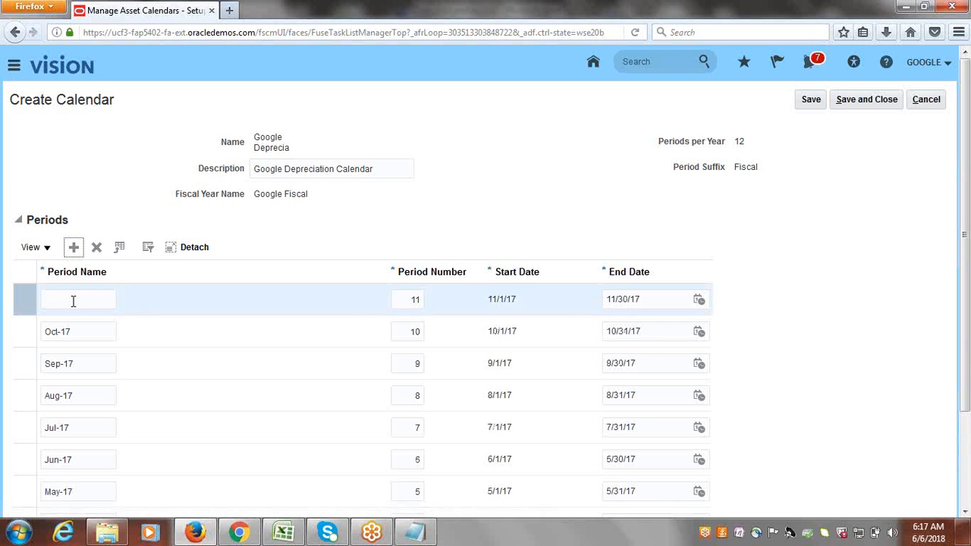
{"action": "left_click", "coordinate": [73, 301]}
{"action": "type", "text": "Nov"}
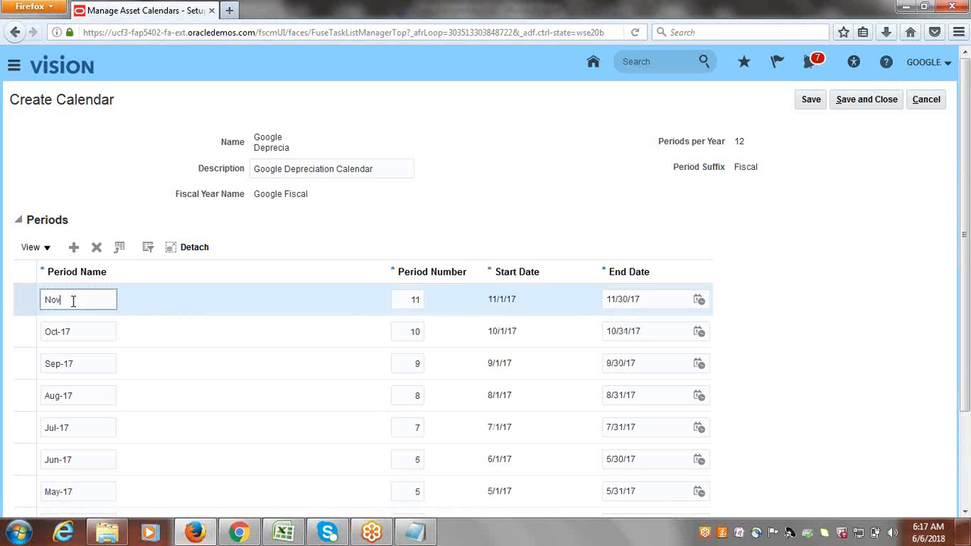
{"action": "left_click", "coordinate": [75, 249]}
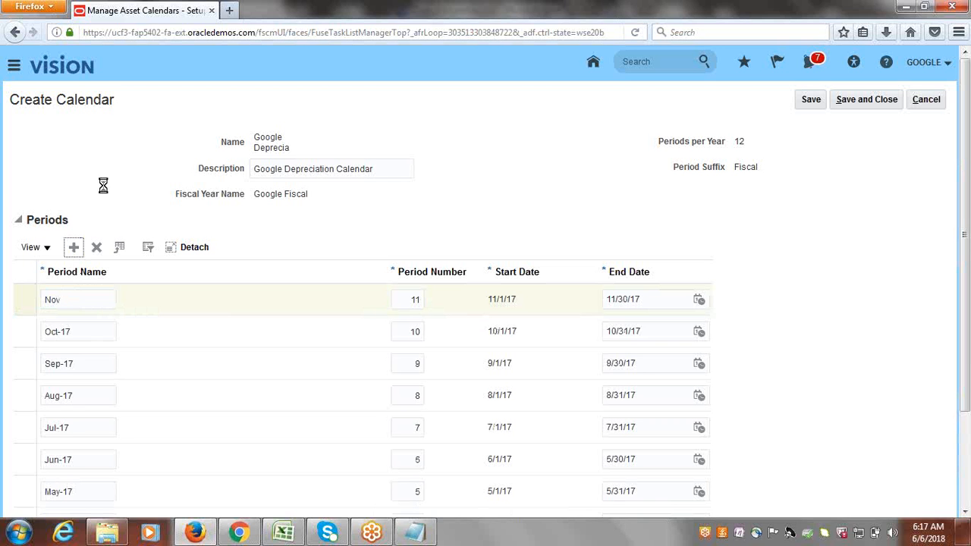
{"action": "left_click", "coordinate": [71, 299]}
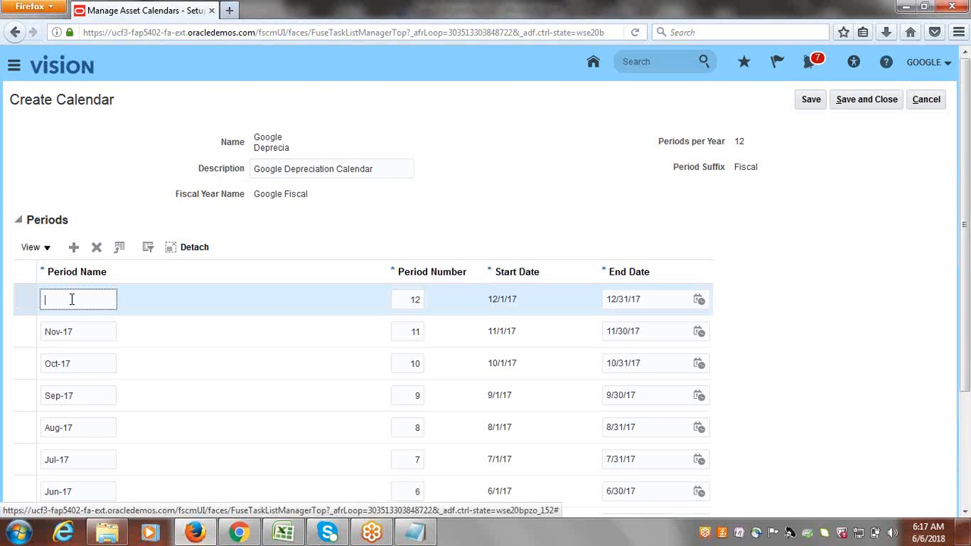
{"action": "type", "text": "Dec-"}
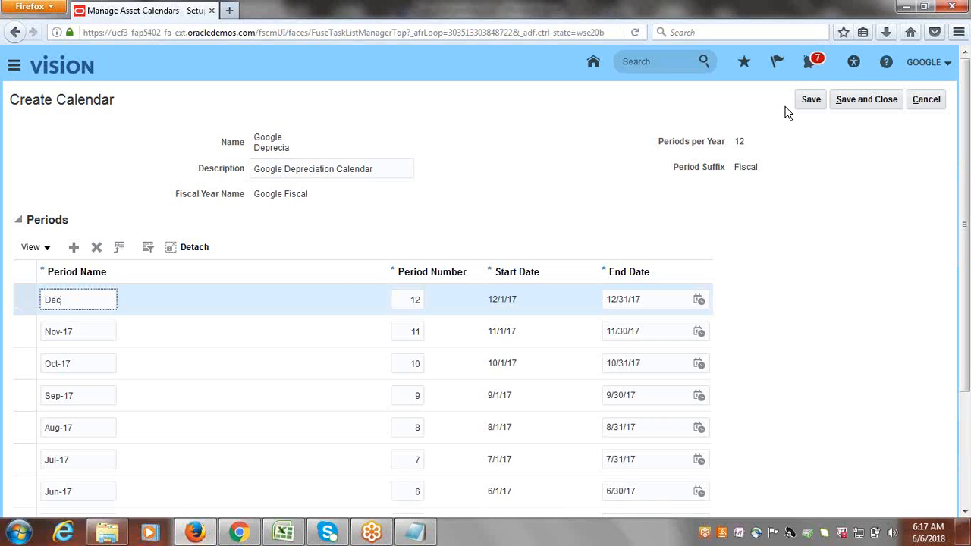
{"action": "left_click", "coordinate": [811, 99]}
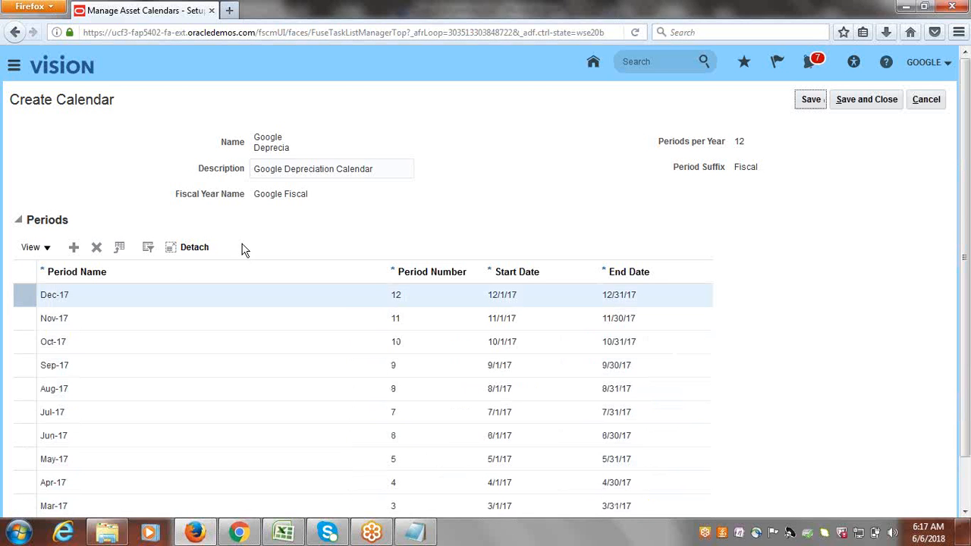
{"action": "left_click", "coordinate": [74, 248]}
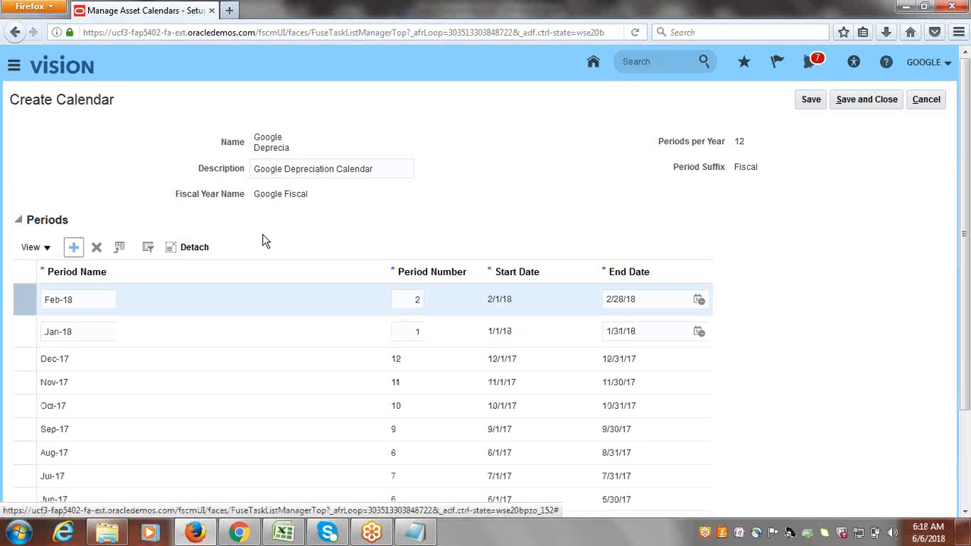
Add the remaining 2018 period rows, June through December 2018, to the calendar.
{"action": "key", "text": "Return"}
{"action": "key", "text": "Return"}
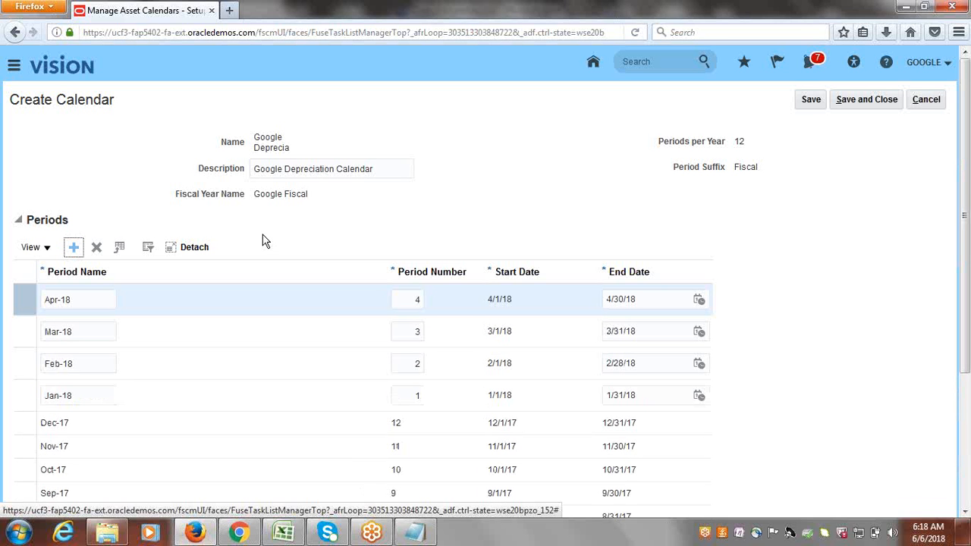
{"action": "key", "text": "Return"}
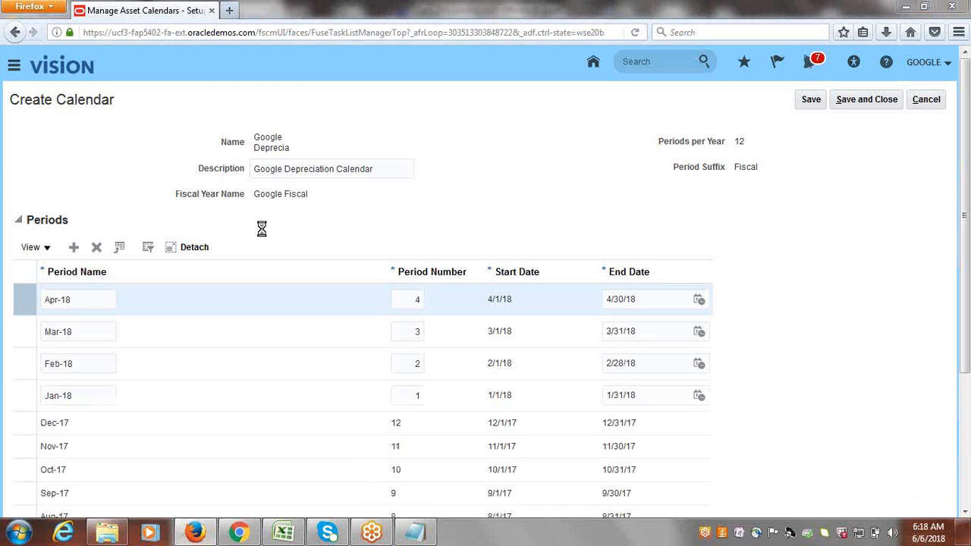
{"action": "left_click", "coordinate": [73, 251]}
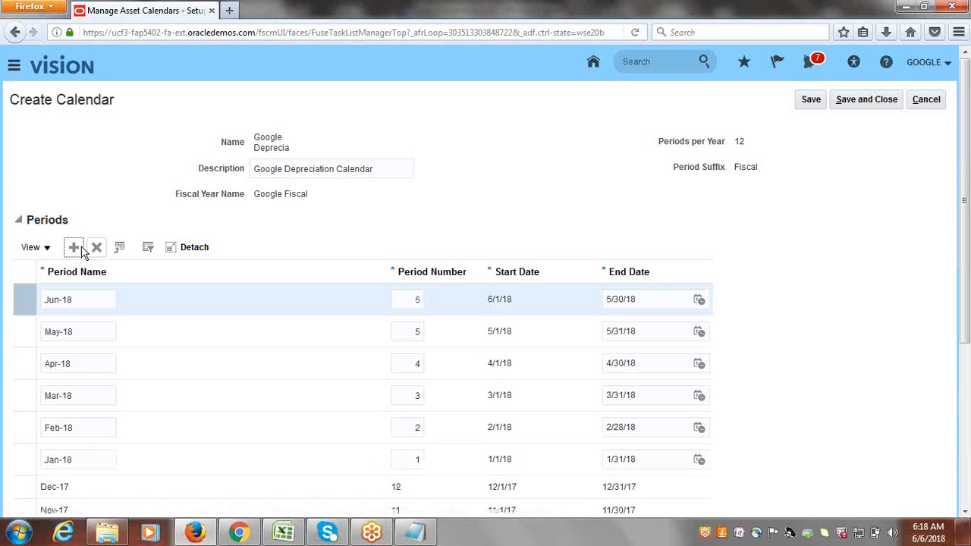
{"action": "left_click", "coordinate": [73, 250]}
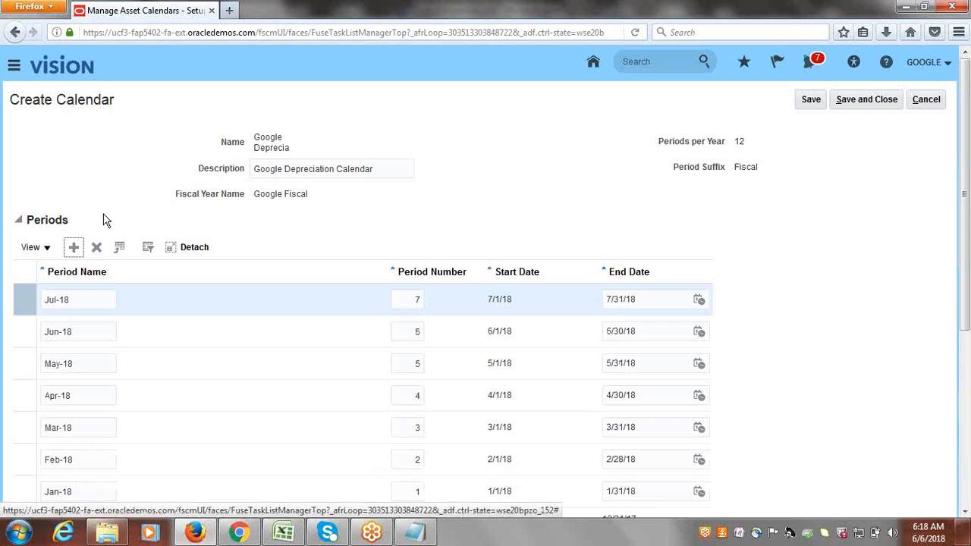
{"action": "left_click", "coordinate": [74, 248]}
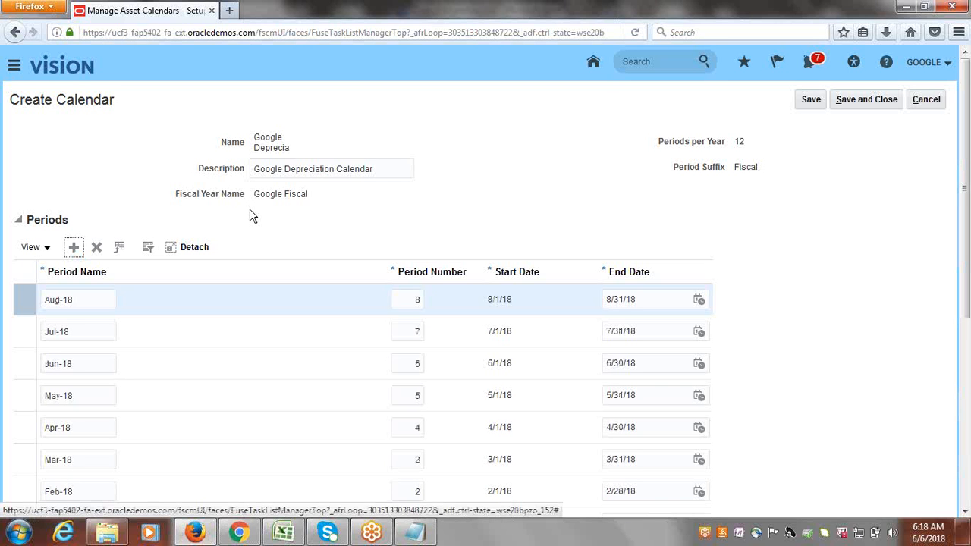
{"action": "left_click", "coordinate": [75, 256]}
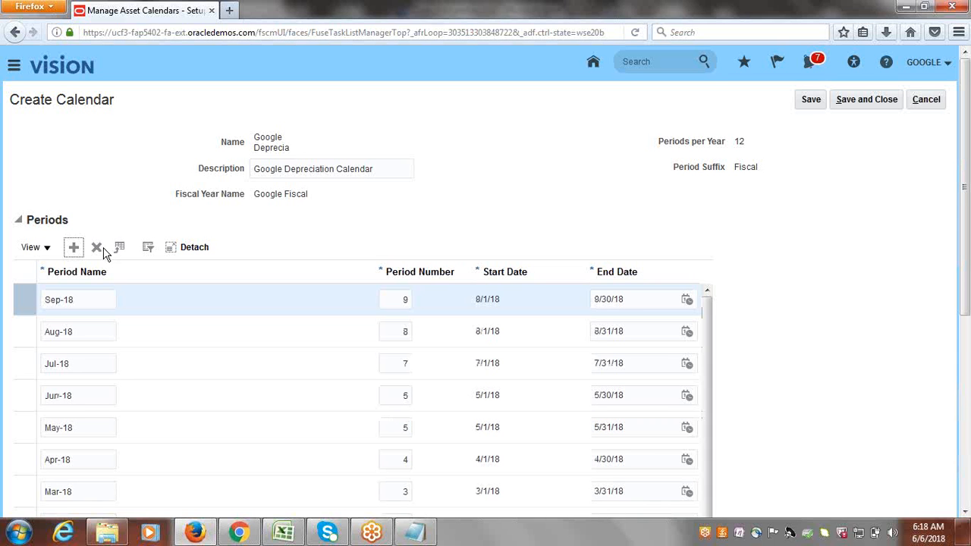
{"action": "left_click", "coordinate": [74, 250]}
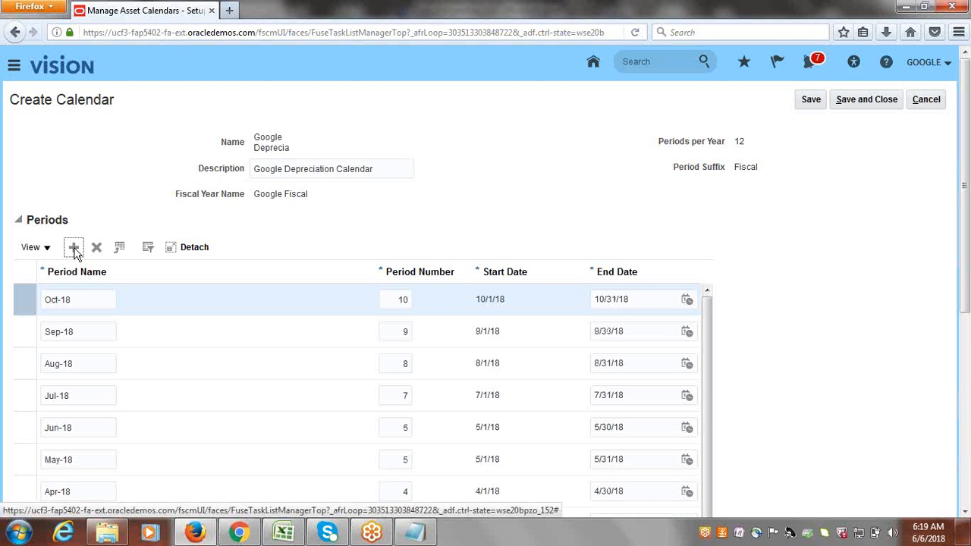
{"action": "left_click", "coordinate": [74, 247]}
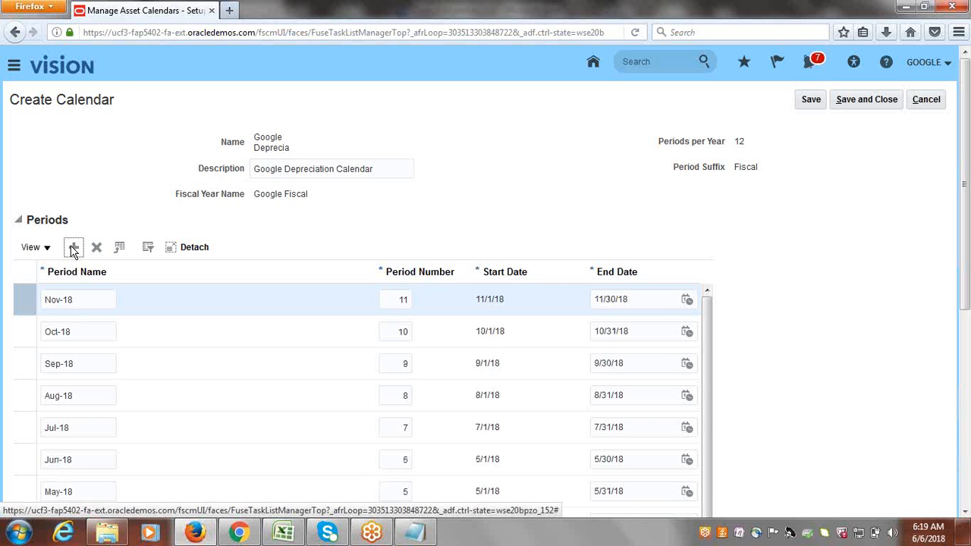
{"action": "left_click", "coordinate": [74, 248]}
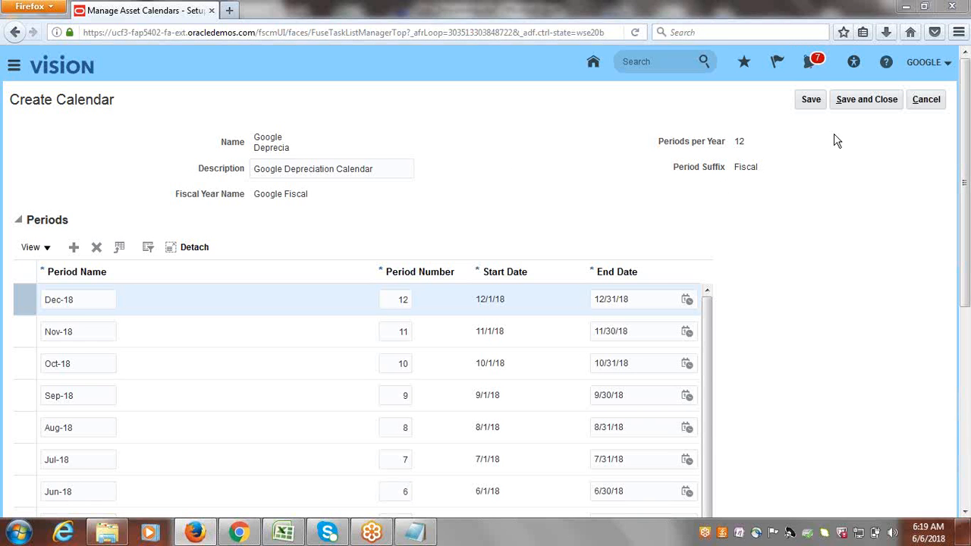
Save and close the calendar, and mark row 15 Done in the saved Excel checklist.
{"action": "left_click", "coordinate": [857, 102]}
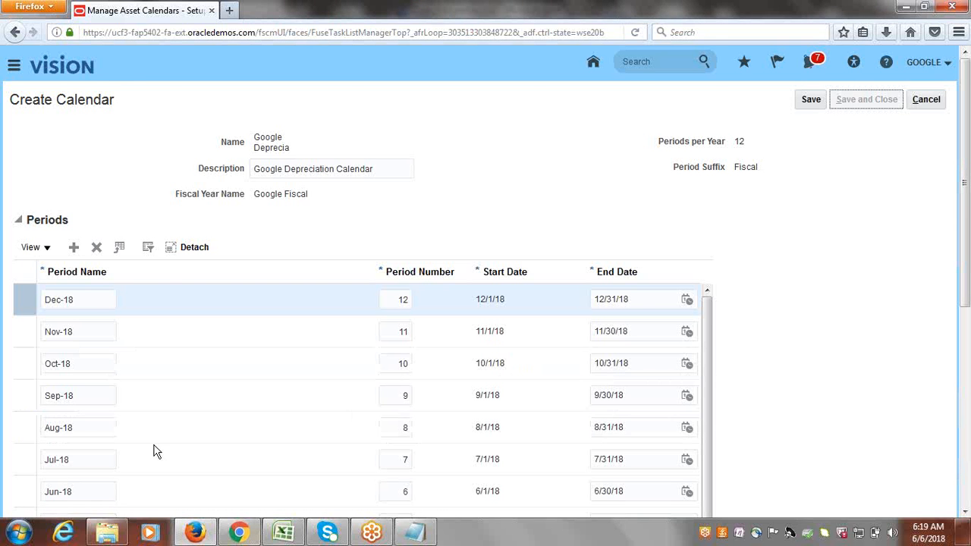
{"action": "left_click", "coordinate": [284, 534]}
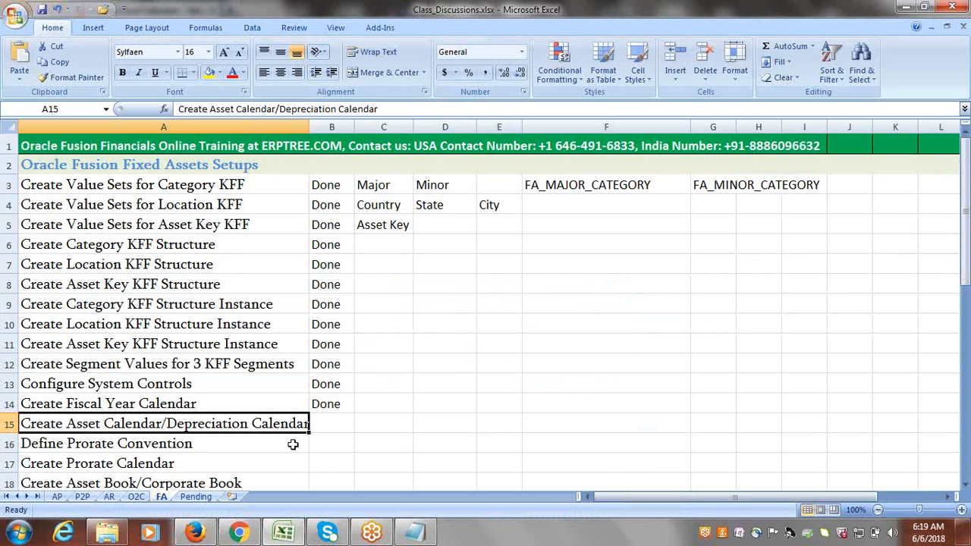
{"action": "key", "text": "Right"}
{"action": "type", "text": "done"}
{"action": "key", "text": "Tab"}
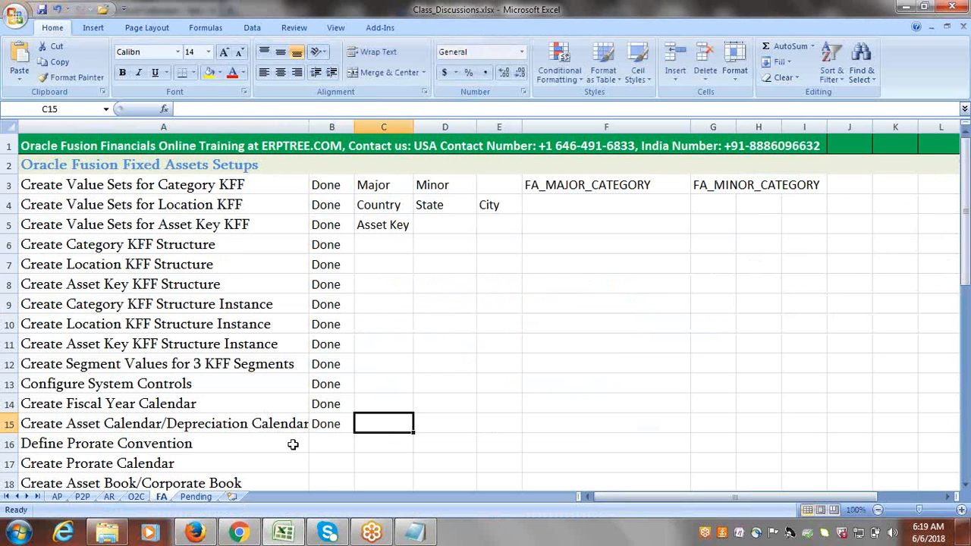
{"action": "key", "text": "ctrl+s"}
{"action": "left_click", "coordinate": [197, 534]}
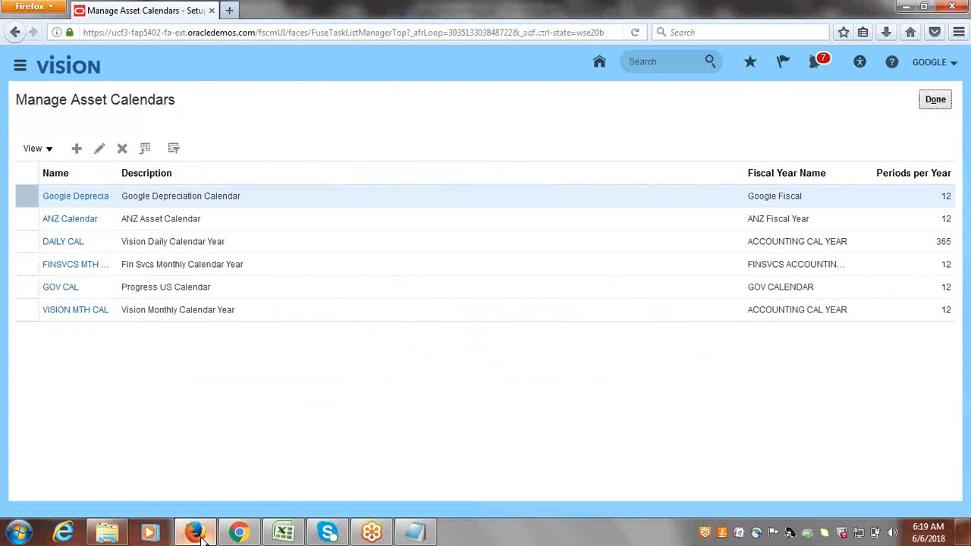
Leave asset calendars and start a new prorate convention from Manage Prorate Conventions.
{"action": "left_click", "coordinate": [935, 100]}
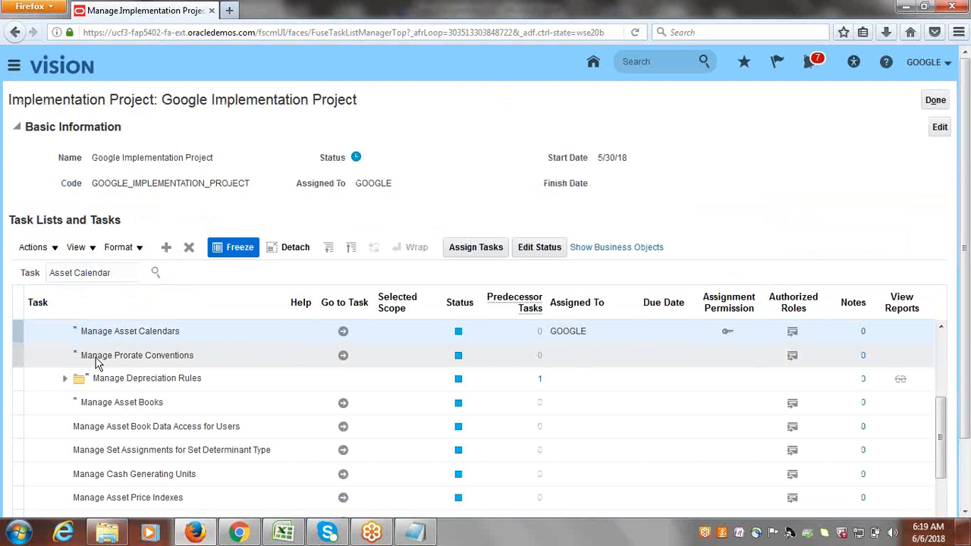
{"action": "left_click", "coordinate": [343, 355]}
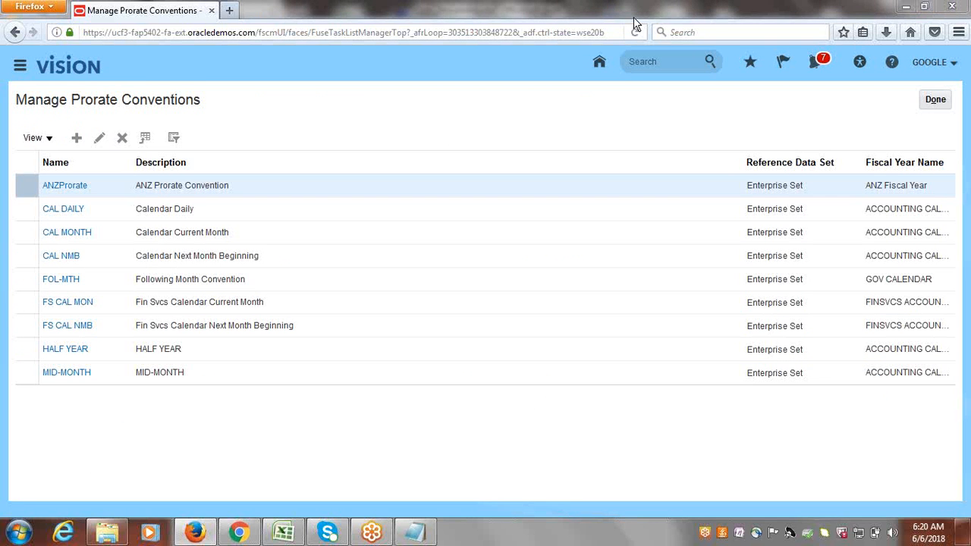
{"action": "left_click", "coordinate": [77, 137]}
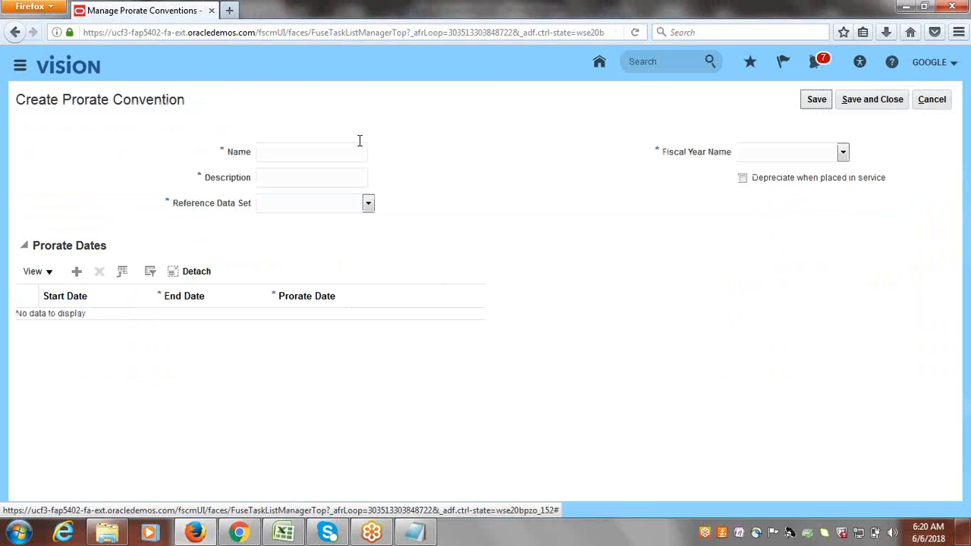
Name the prorate convention Google FM with description Google Full Month.
{"action": "left_click", "coordinate": [359, 140]}
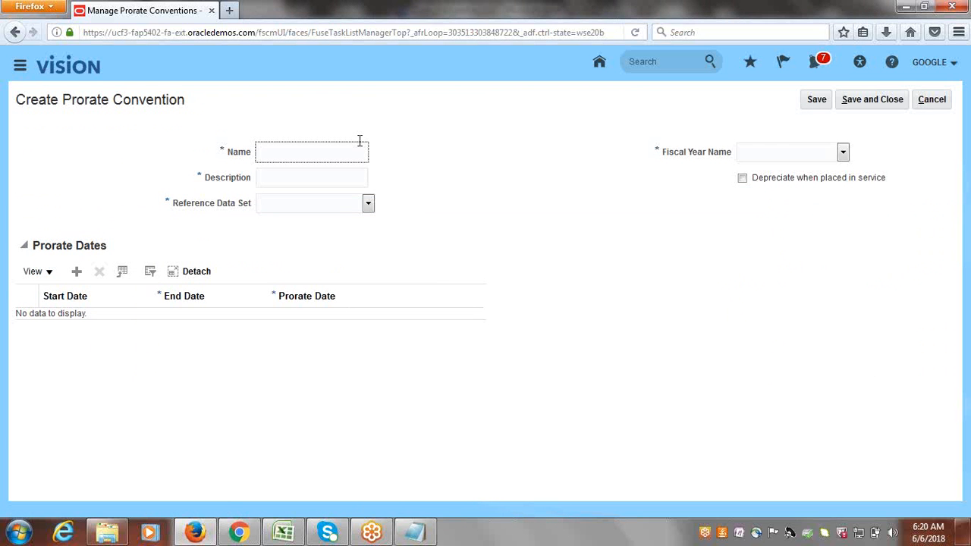
{"action": "type", "text": "Gb"}
{"action": "type", "text": "ogle Fu"}
{"action": "type", "text": "l"}
{"action": "key", "text": "BackSpace"}
{"action": "key", "text": "BackSpace"}
{"action": "type", "text": "FM"}
{"action": "left_click", "coordinate": [292, 177]}
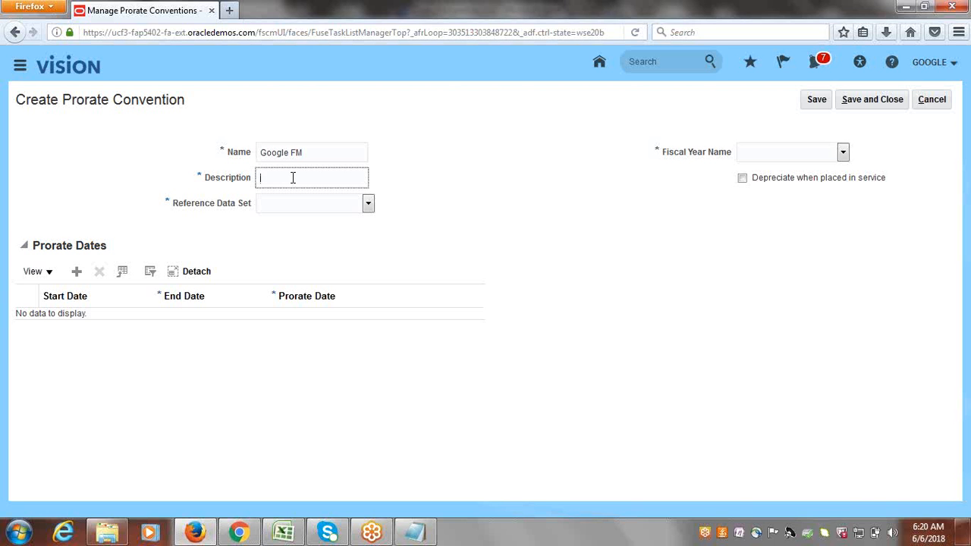
{"action": "type", "text": "g"}
{"action": "key", "text": "BackSpace"}
{"action": "type", "text": "Google Full Month"}
{"action": "key", "text": "Tab"}
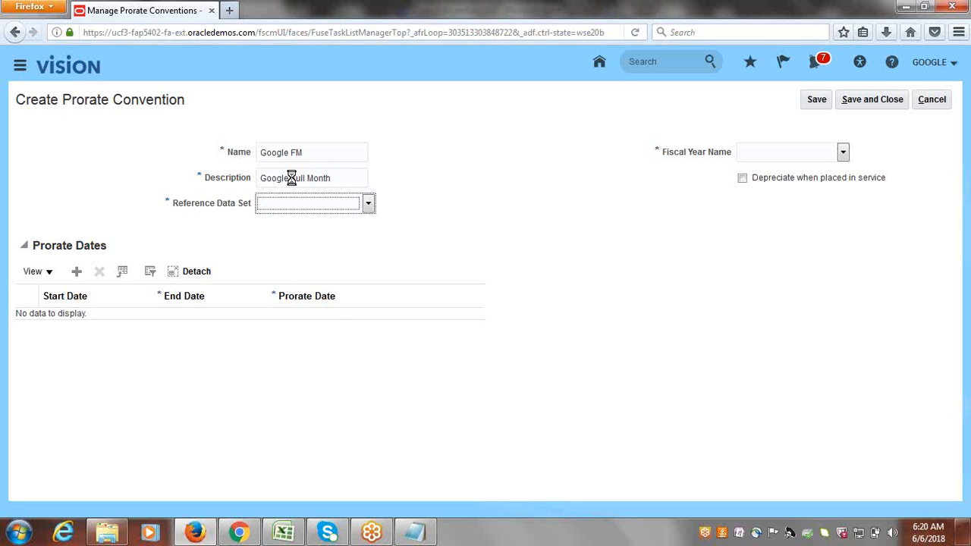
Set the reference data set to Common Set and the fiscal year to Google Fiscal.
{"action": "left_click", "coordinate": [368, 205]}
{"action": "type", "text": "ca"}
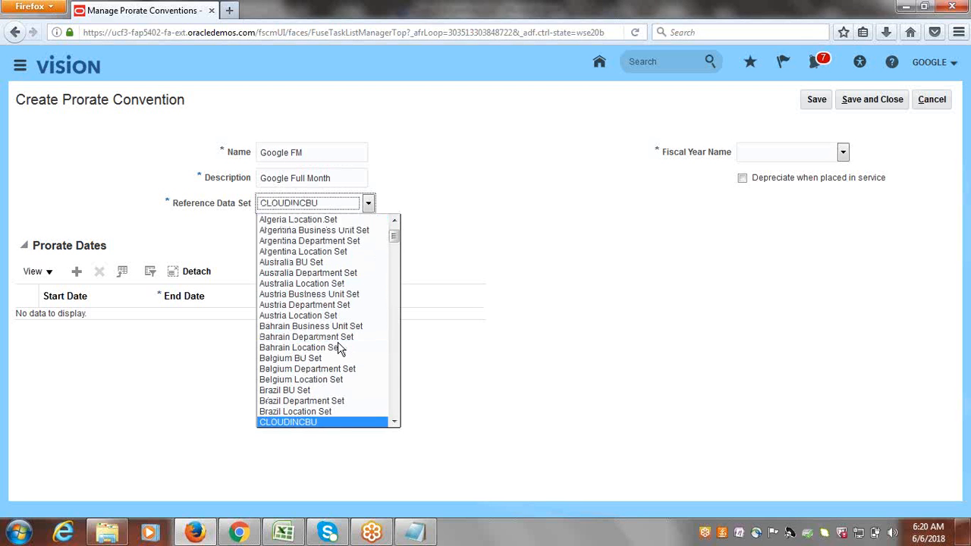
{"action": "key", "text": "Down"}
{"action": "key", "text": "Down"}
{"action": "key", "text": "Down"}
{"action": "key", "text": "Down"}
{"action": "key", "text": "Down"}
{"action": "key", "text": "Down"}
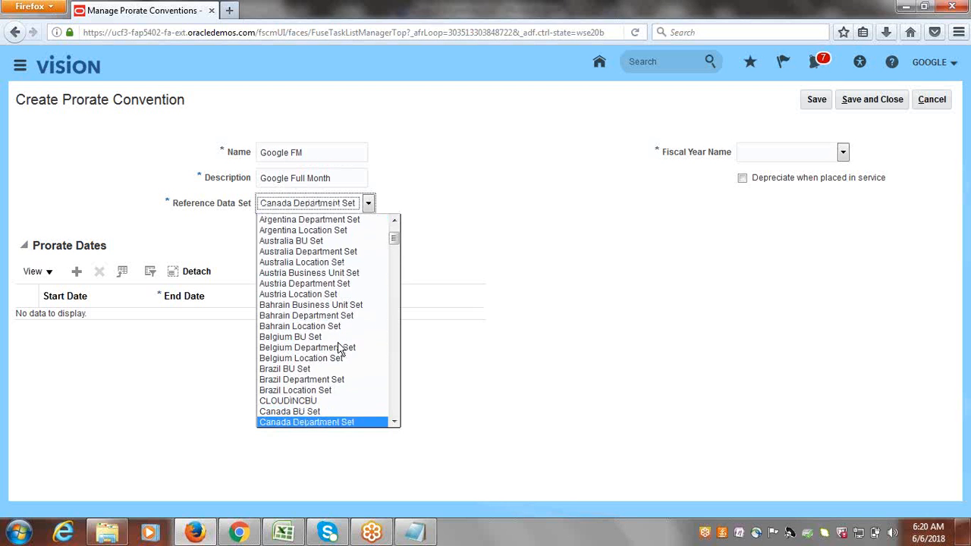
{"action": "key", "text": "Down"}
{"action": "key", "text": "Down"}
{"action": "key", "text": "Down"}
{"action": "key", "text": "Down"}
{"action": "key", "text": "Down"}
{"action": "key", "text": "Down"}
{"action": "key", "text": "Down"}
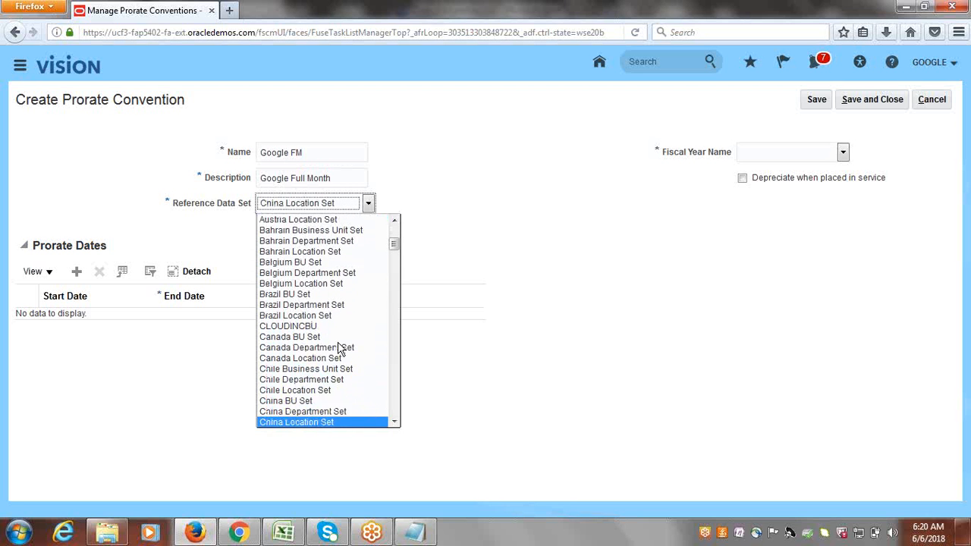
{"action": "key", "text": "Down"}
{"action": "key", "text": "Down"}
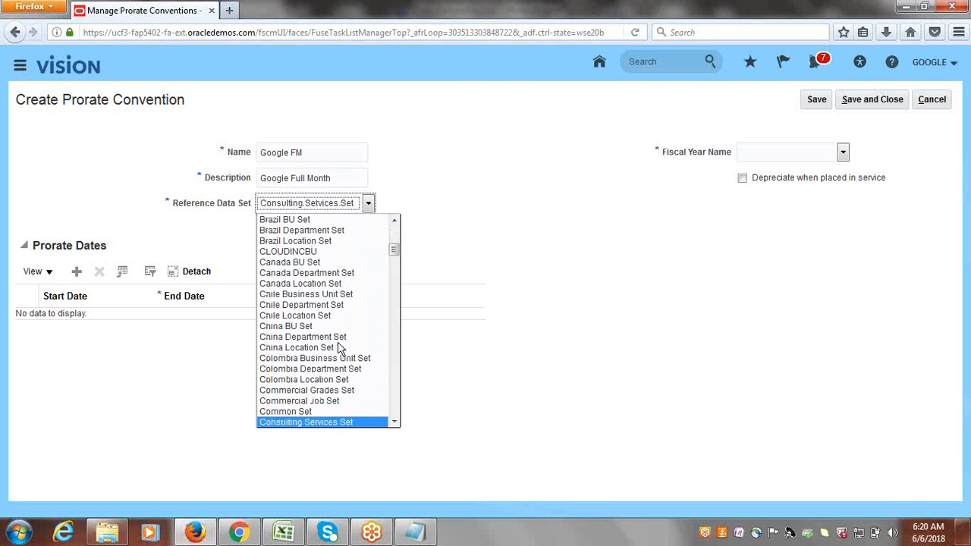
{"action": "left_click", "coordinate": [310, 411]}
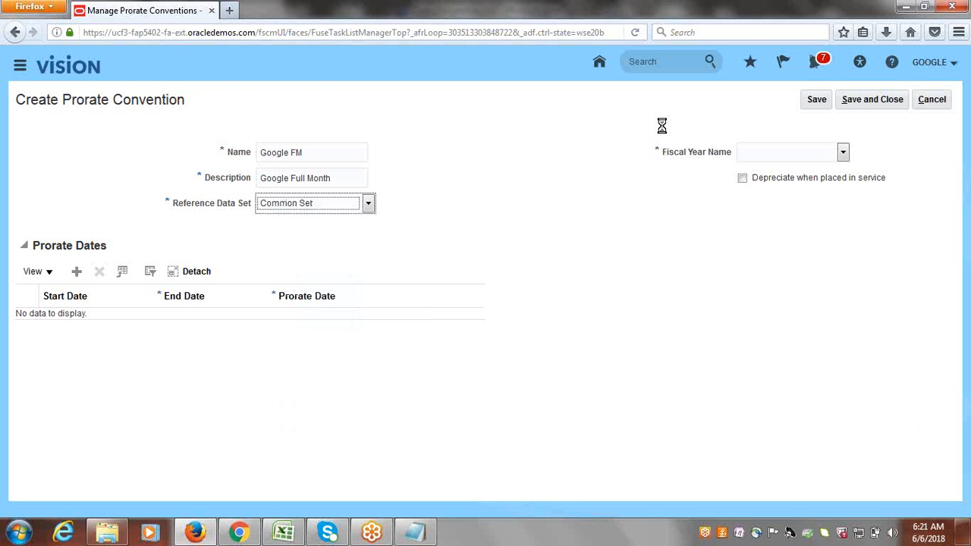
{"action": "key", "text": "Tab"}
{"action": "left_click", "coordinate": [844, 152]}
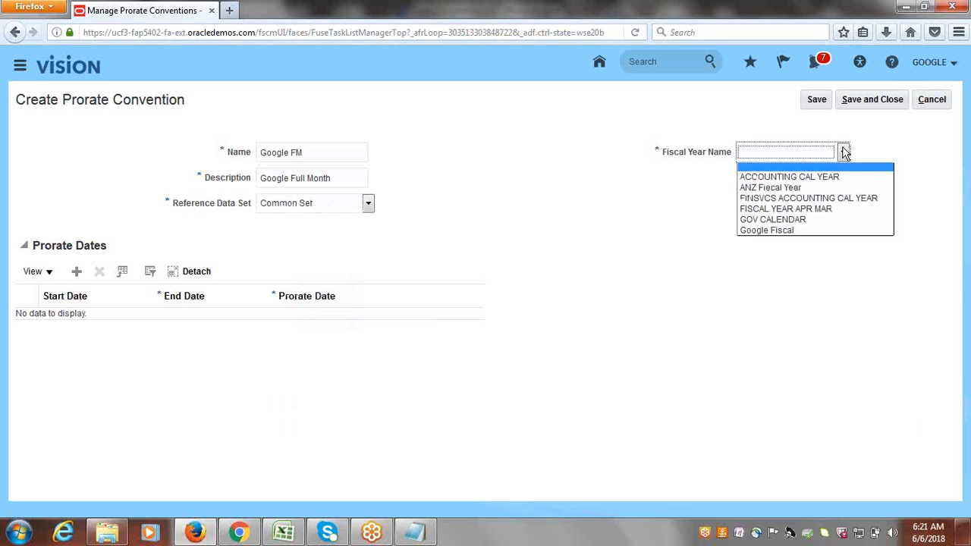
{"action": "left_click", "coordinate": [792, 231]}
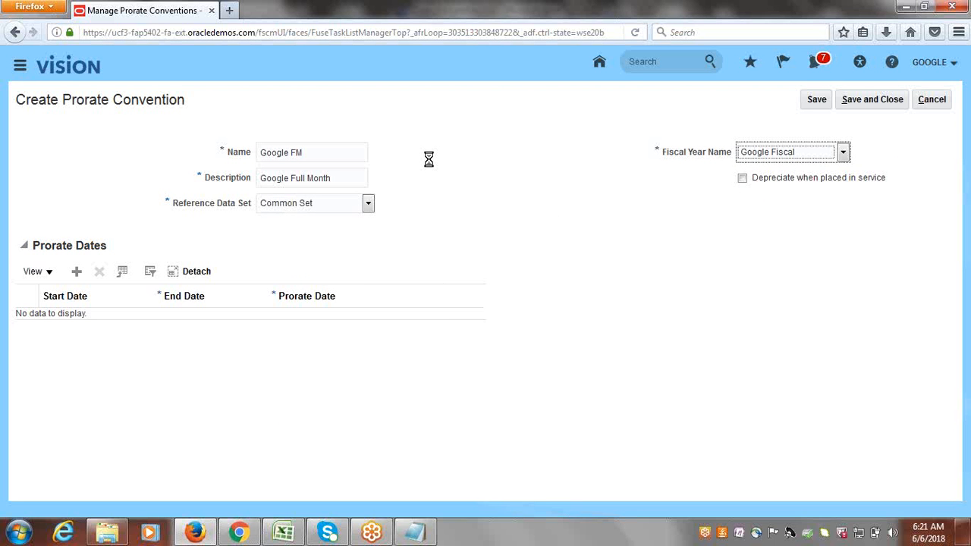
Add a prorate date row ending 1/31/16 with prorate date 1/1/16, and save.
{"action": "left_click", "coordinate": [76, 273]}
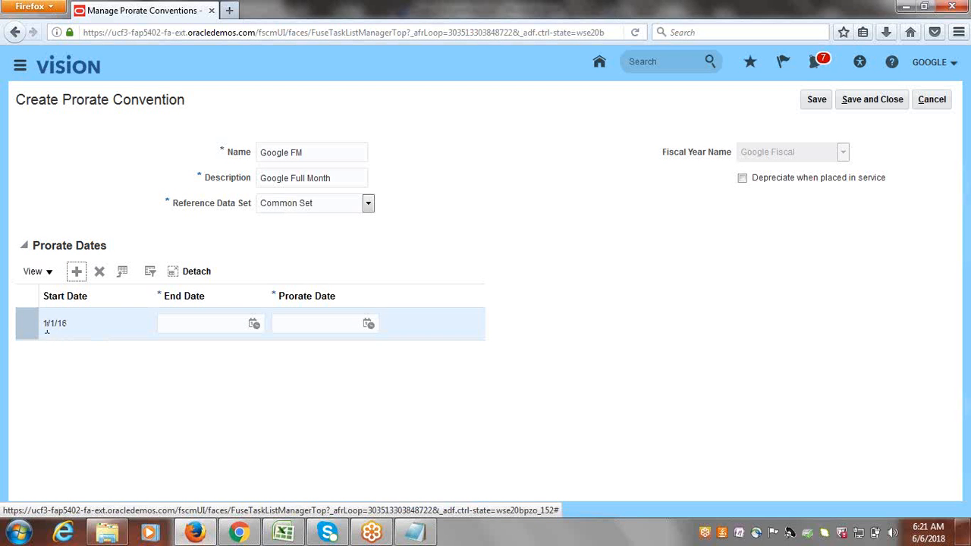
{"action": "left_click", "coordinate": [202, 328]}
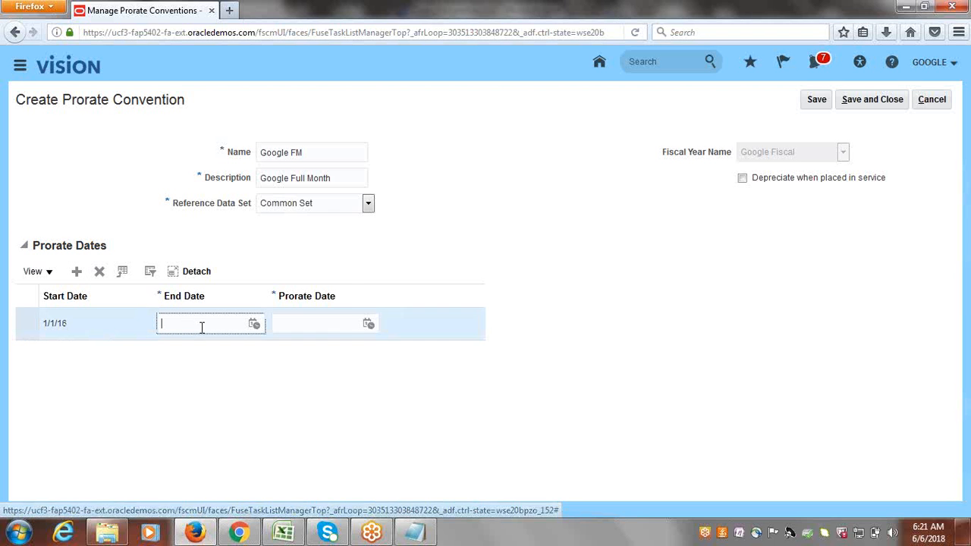
{"action": "type", "text": "1/31/"}
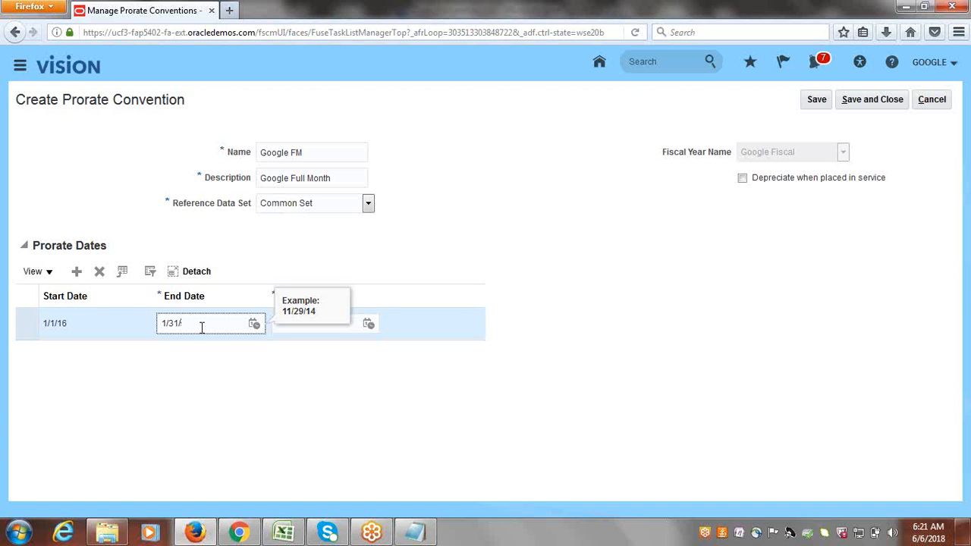
{"action": "type", "text": "16"}
{"action": "key", "text": "Tab"}
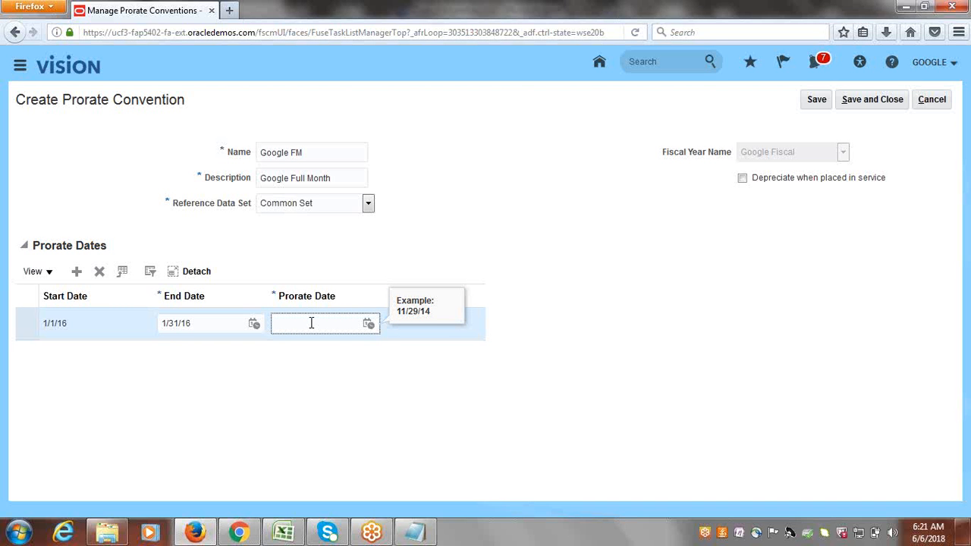
{"action": "type", "text": "1/1/16"}
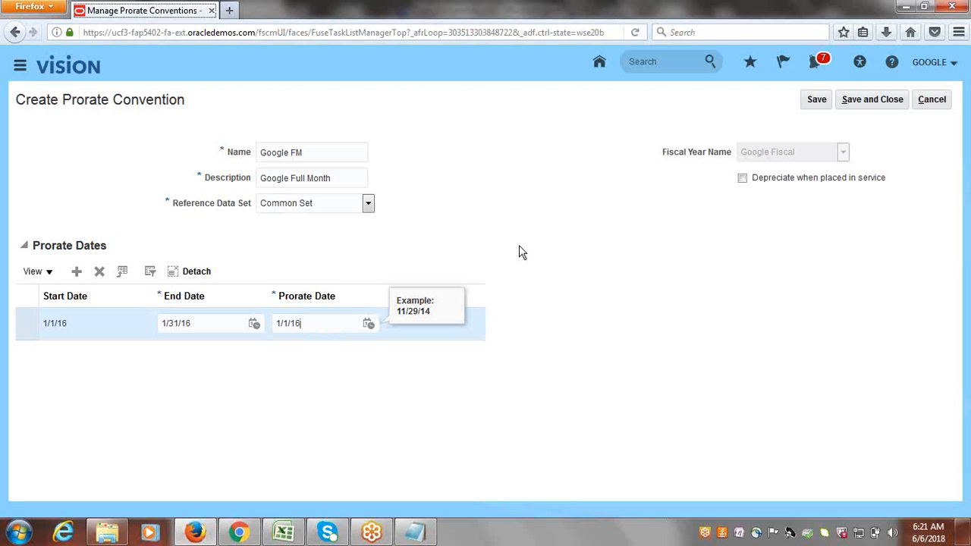
{"action": "left_click", "coordinate": [814, 102]}
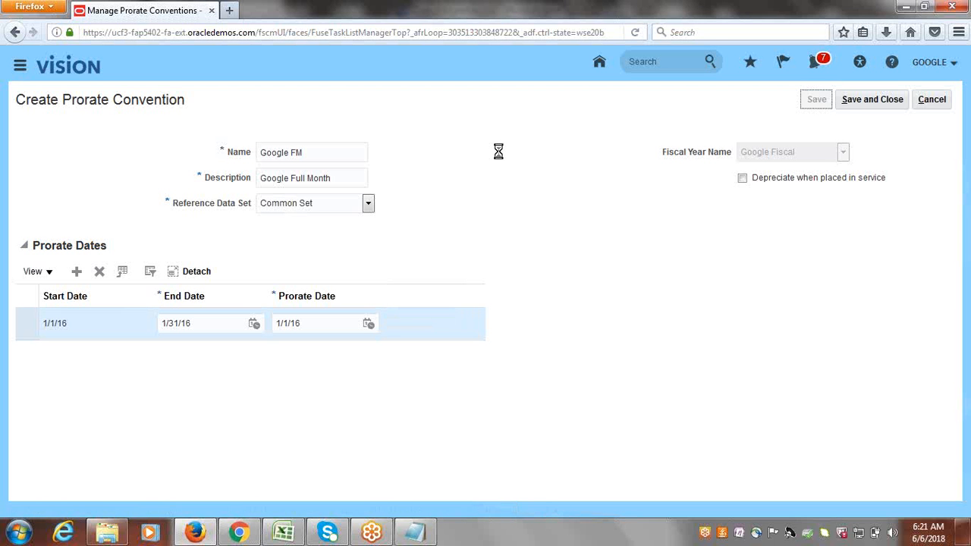
Add monthly Google FM prorate date rows from February 2016 through the 1/1/18 row.
{"action": "left_click", "coordinate": [76, 273]}
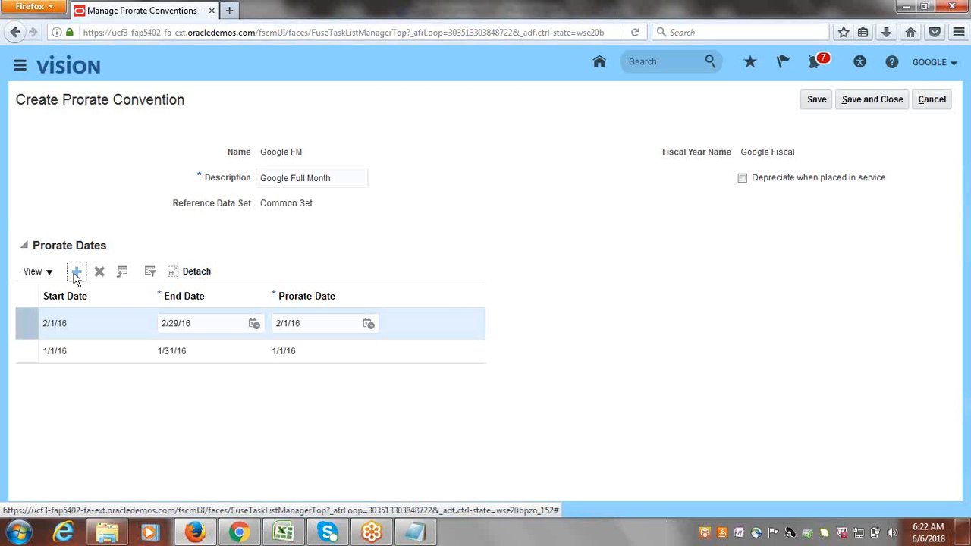
{"action": "left_click", "coordinate": [77, 273]}
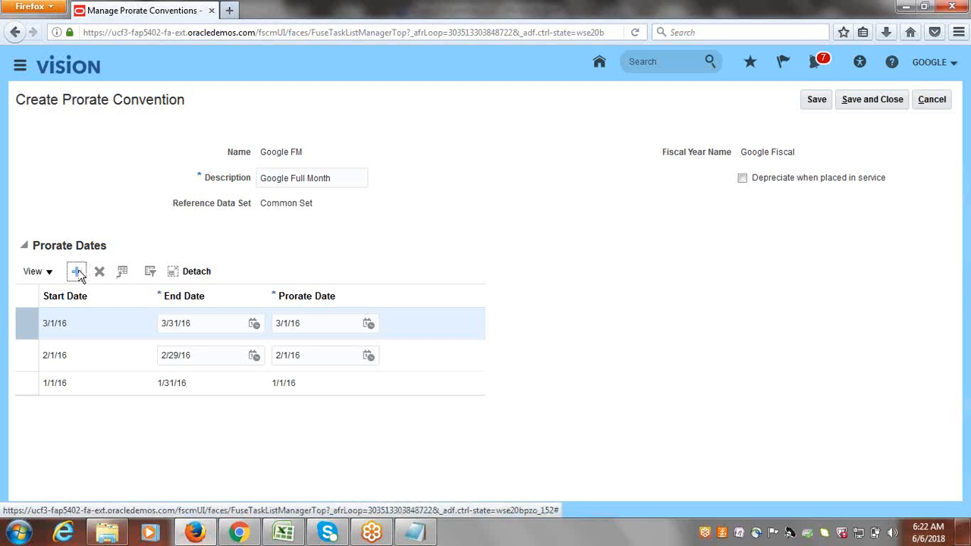
{"action": "left_click", "coordinate": [78, 273]}
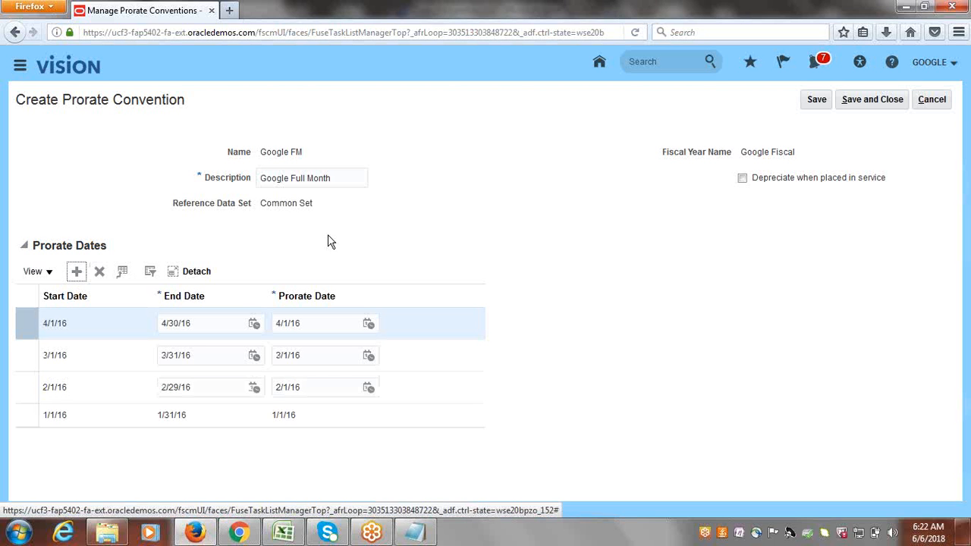
{"action": "left_click", "coordinate": [76, 271]}
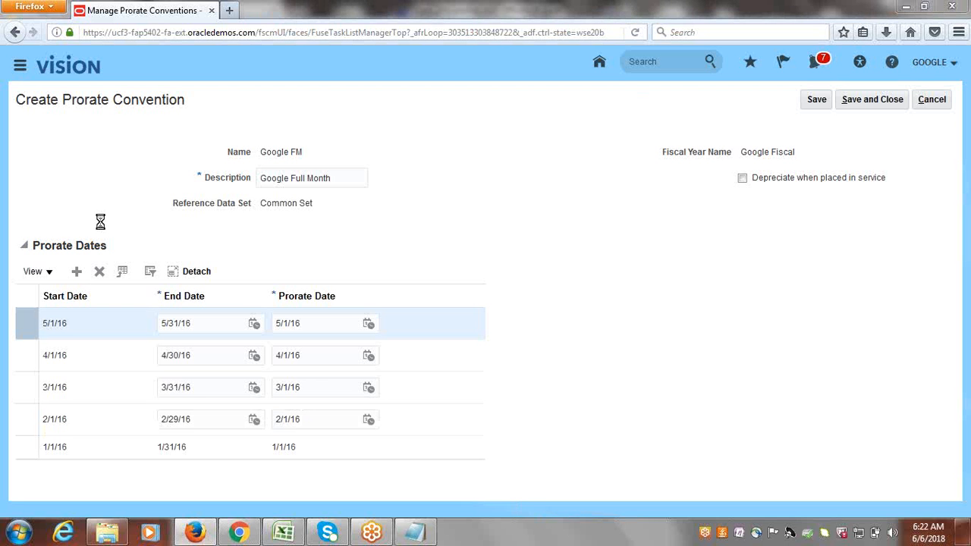
{"action": "left_click", "coordinate": [77, 271]}
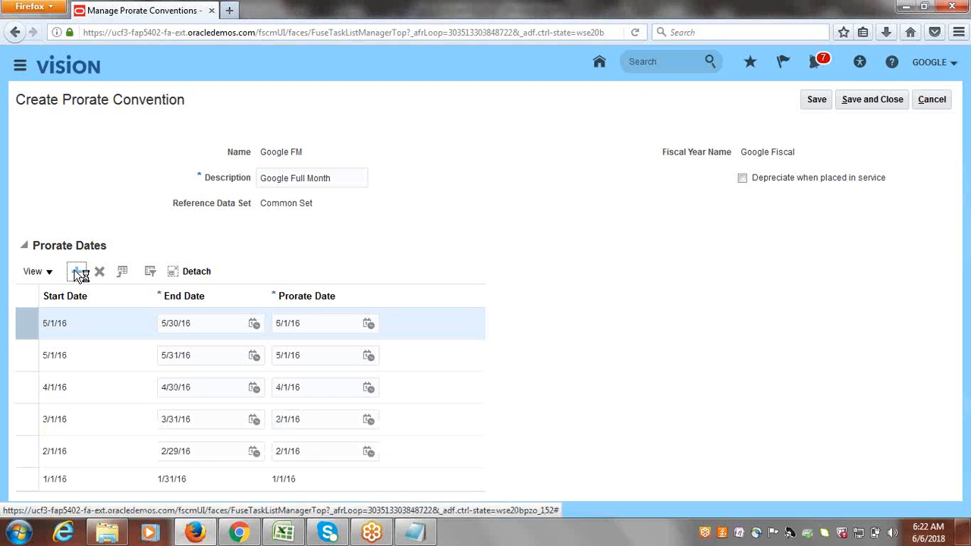
{"action": "left_click", "coordinate": [76, 273]}
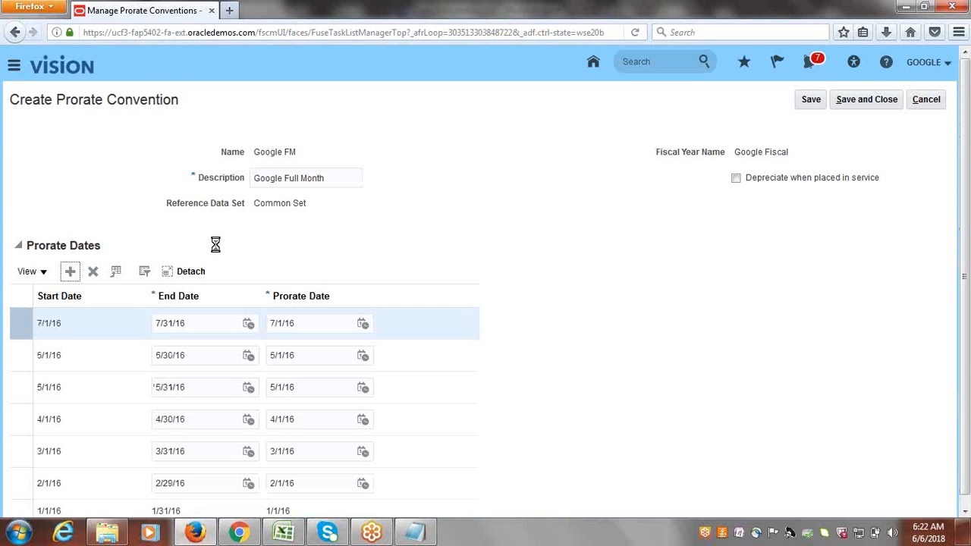
{"action": "left_click", "coordinate": [69, 271]}
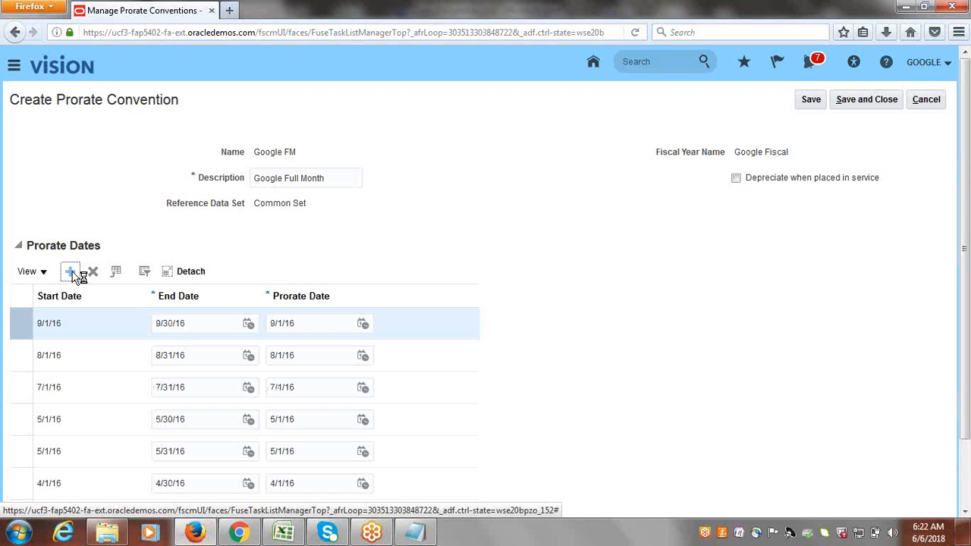
{"action": "left_click", "coordinate": [70, 271]}
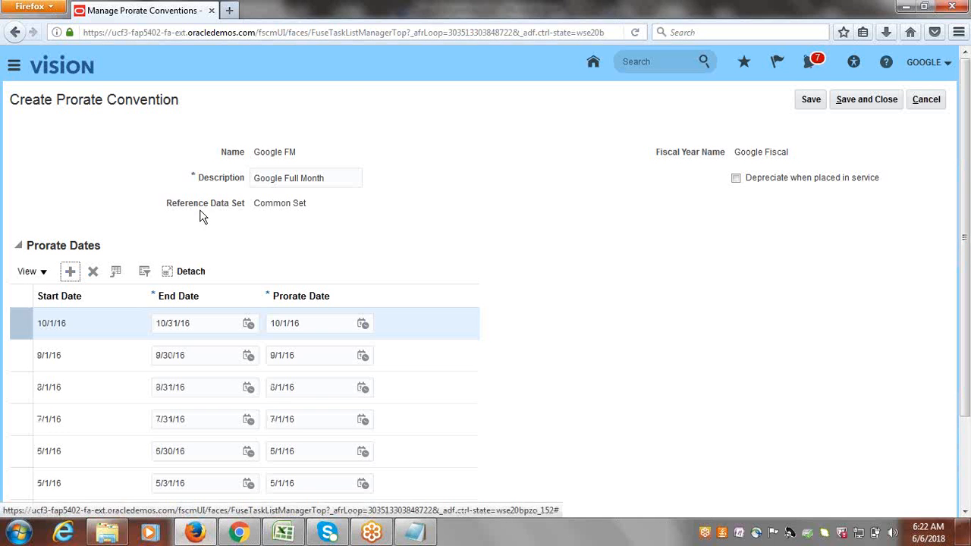
{"action": "left_click", "coordinate": [69, 271]}
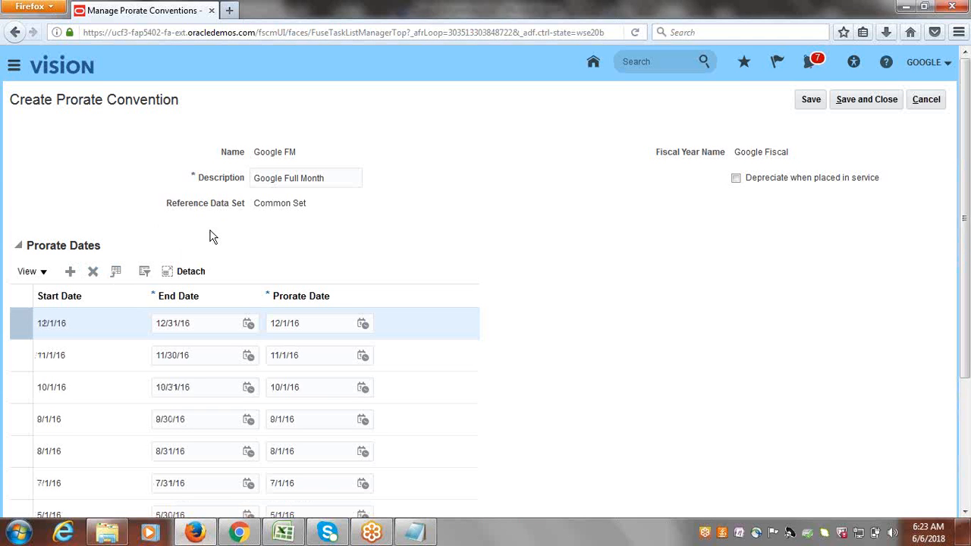
{"action": "left_click", "coordinate": [71, 274]}
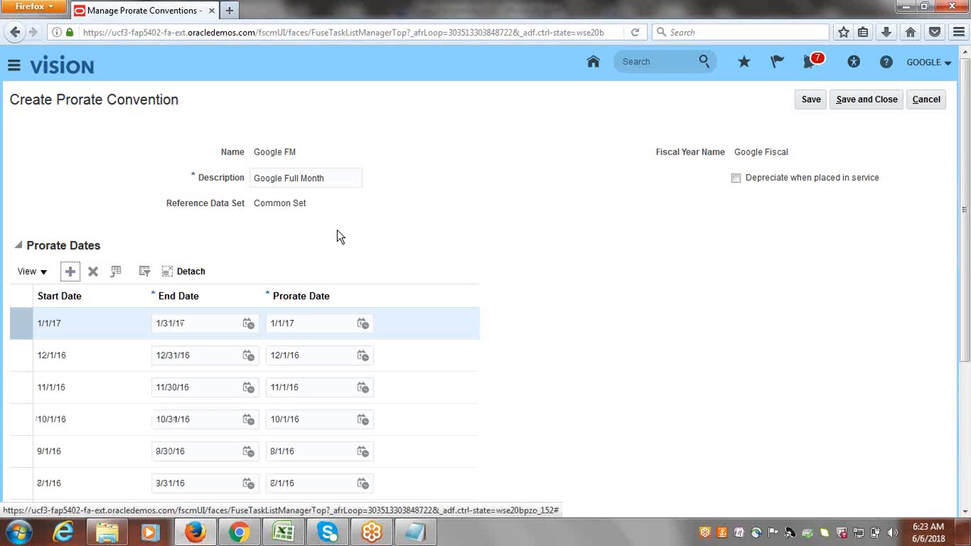
{"action": "left_click", "coordinate": [70, 274]}
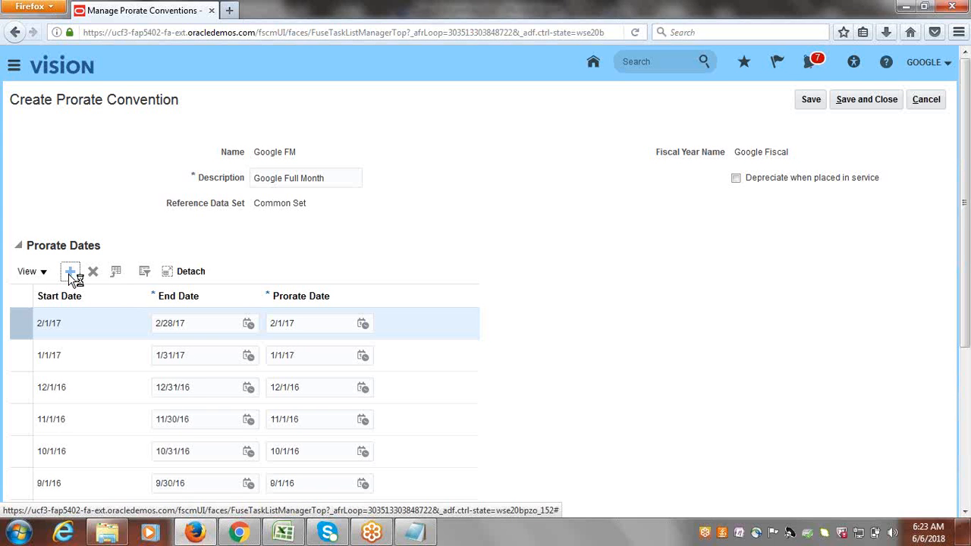
{"action": "left_click", "coordinate": [69, 275]}
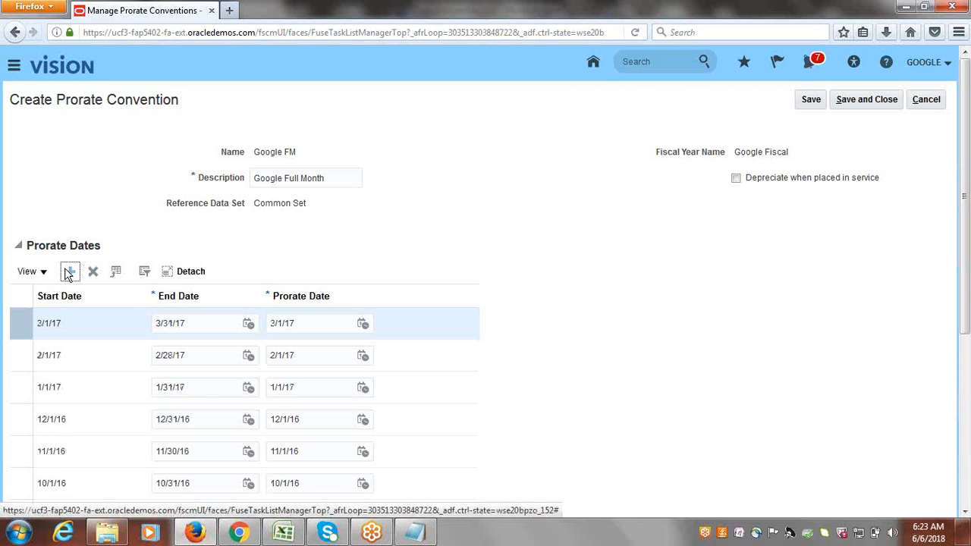
{"action": "left_click", "coordinate": [70, 273]}
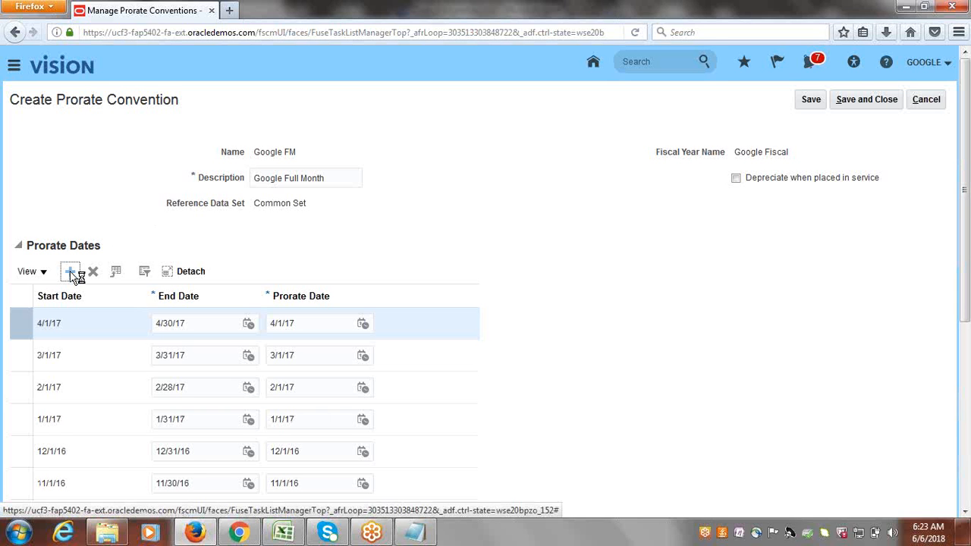
{"action": "left_click", "coordinate": [71, 271]}
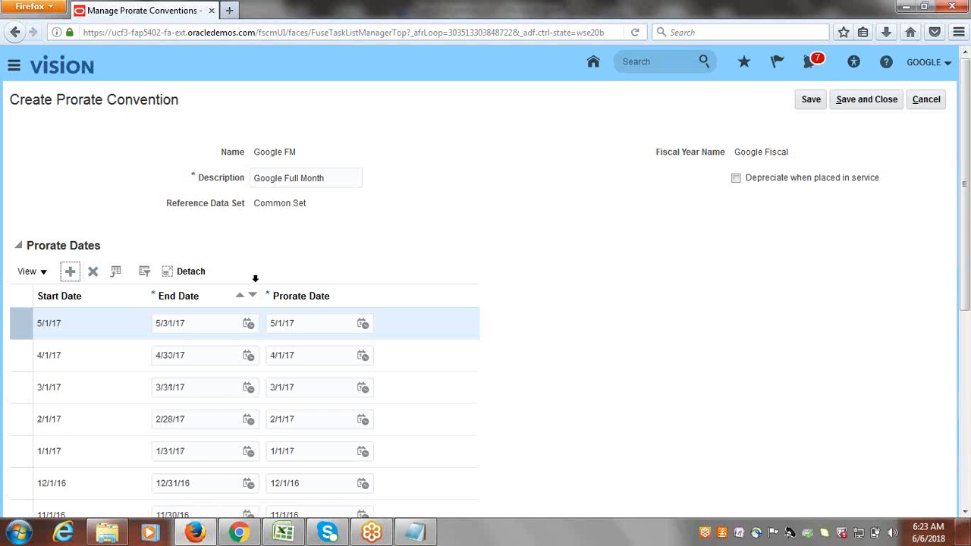
{"action": "left_click", "coordinate": [69, 273]}
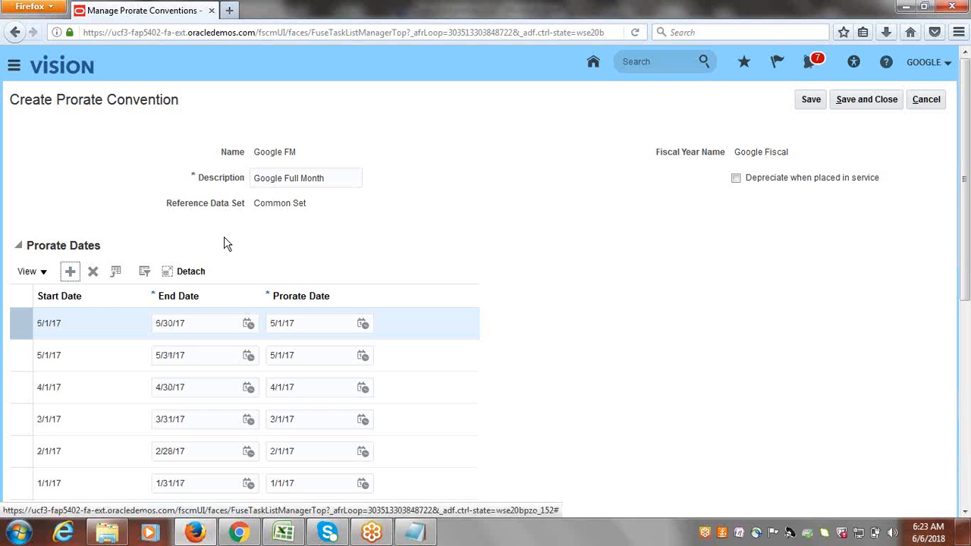
{"action": "left_click", "coordinate": [70, 273]}
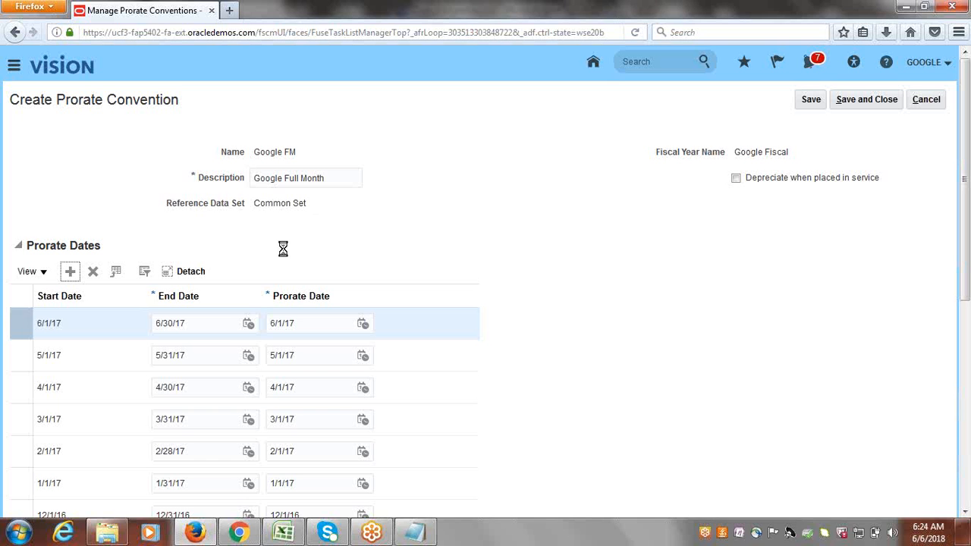
{"action": "left_click", "coordinate": [70, 273]}
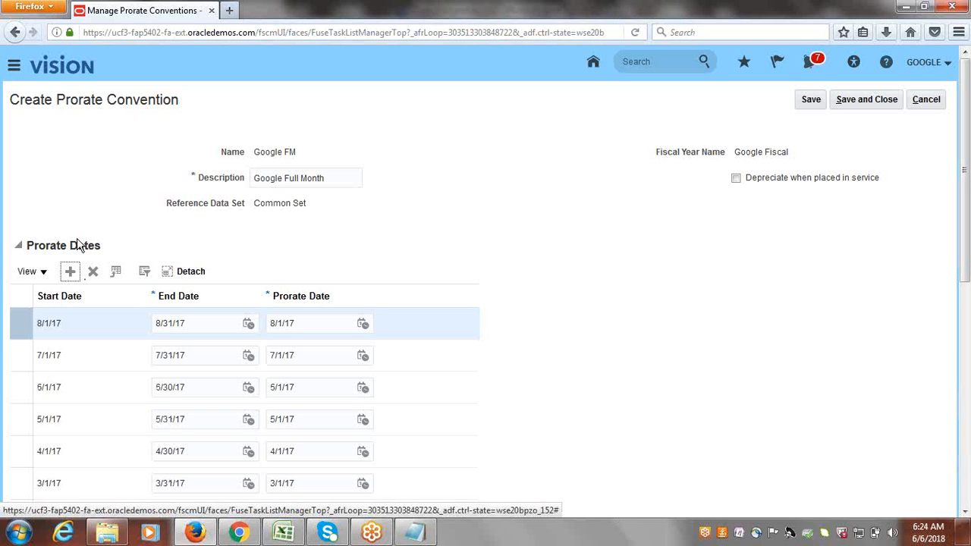
{"action": "left_click", "coordinate": [69, 271]}
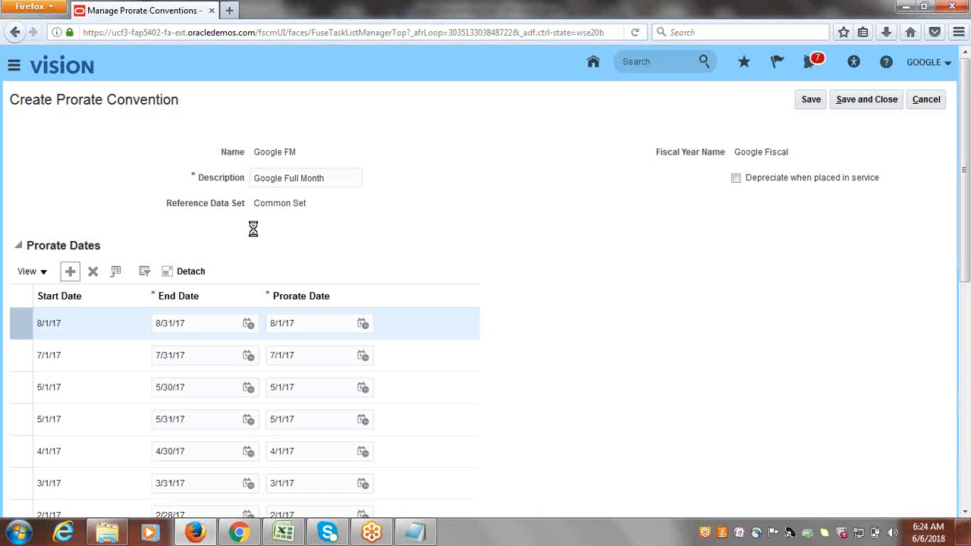
{"action": "left_click", "coordinate": [71, 272]}
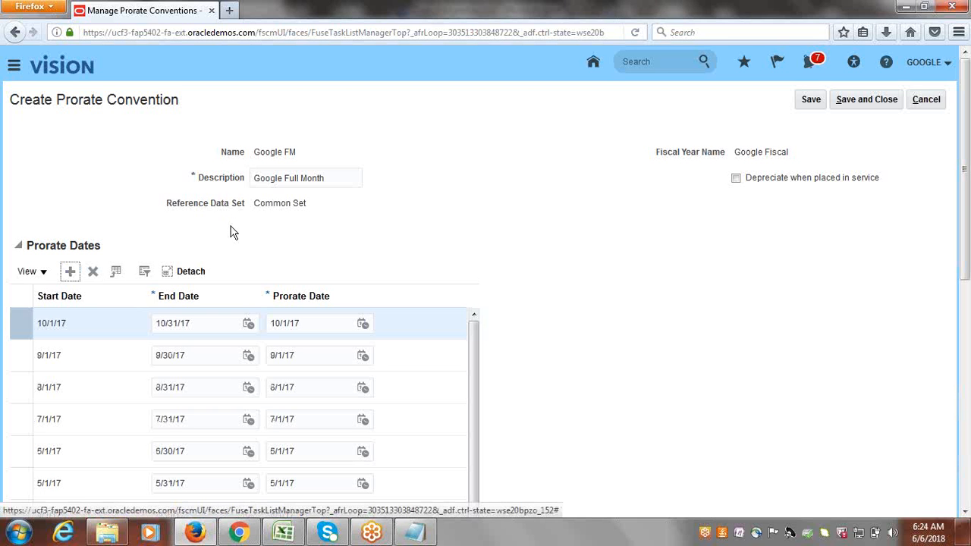
{"action": "left_click", "coordinate": [70, 277]}
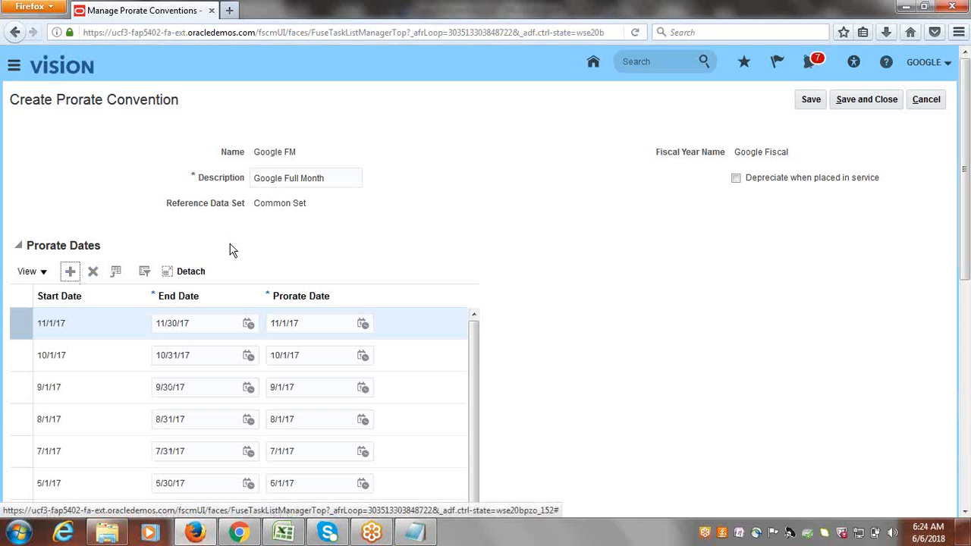
{"action": "left_click", "coordinate": [69, 271]}
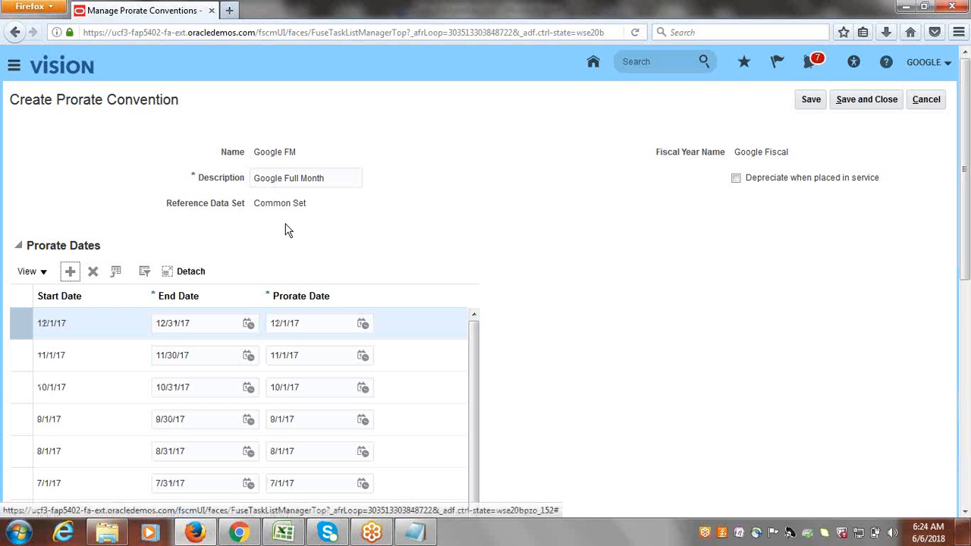
{"action": "left_click", "coordinate": [69, 273]}
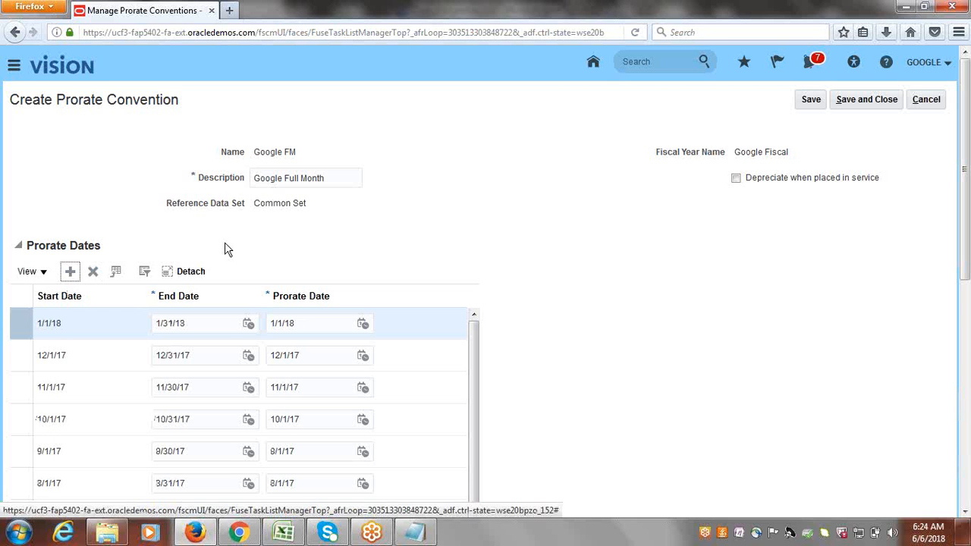
Add prorate date rows for each month from 2/1/18 through 12/1/18–12/31/18.
{"action": "left_click", "coordinate": [69, 273]}
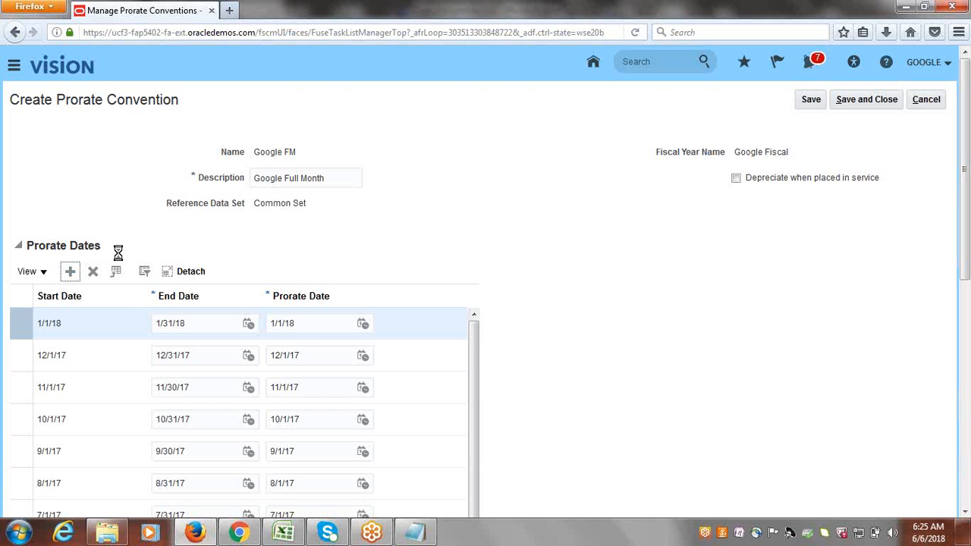
{"action": "left_click", "coordinate": [72, 272]}
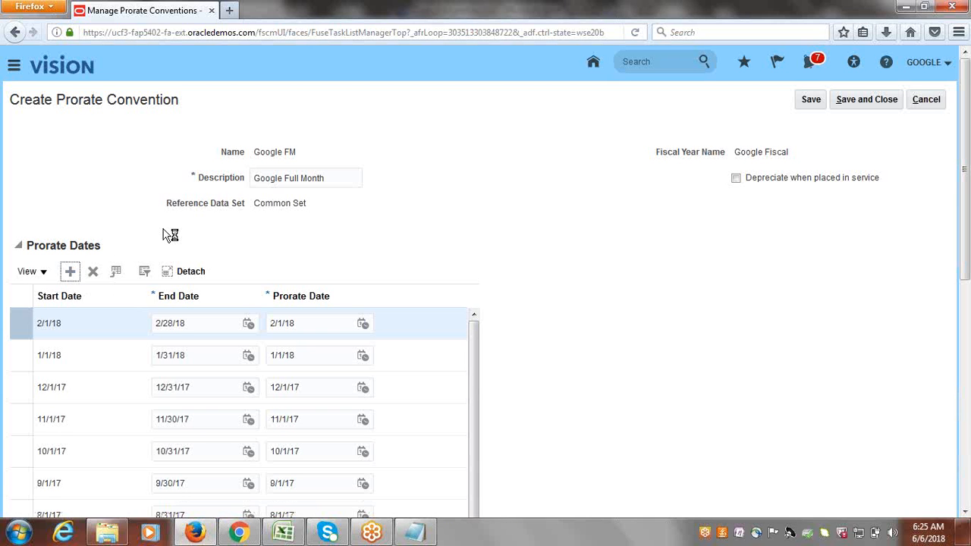
{"action": "left_click", "coordinate": [72, 273]}
{"action": "left_click", "coordinate": [70, 273]}
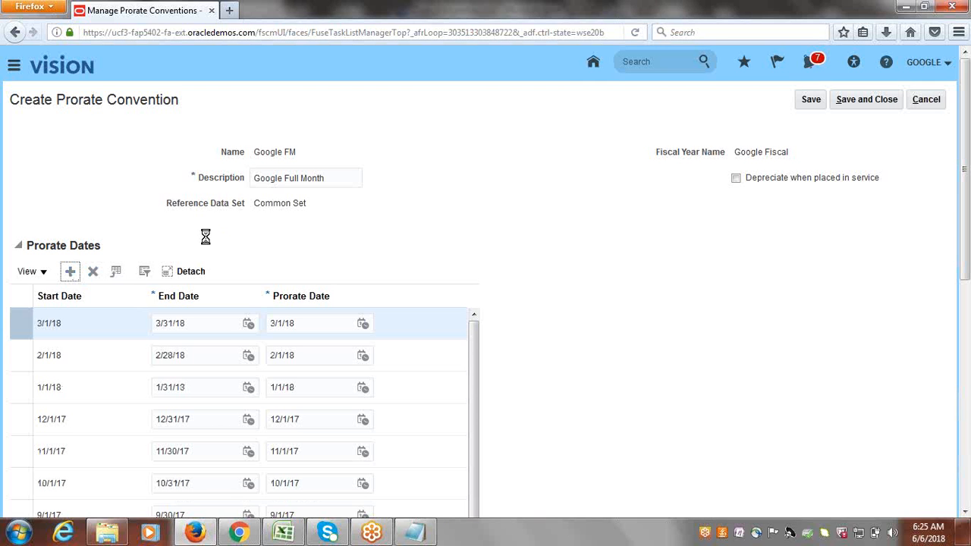
{"action": "left_click", "coordinate": [70, 270]}
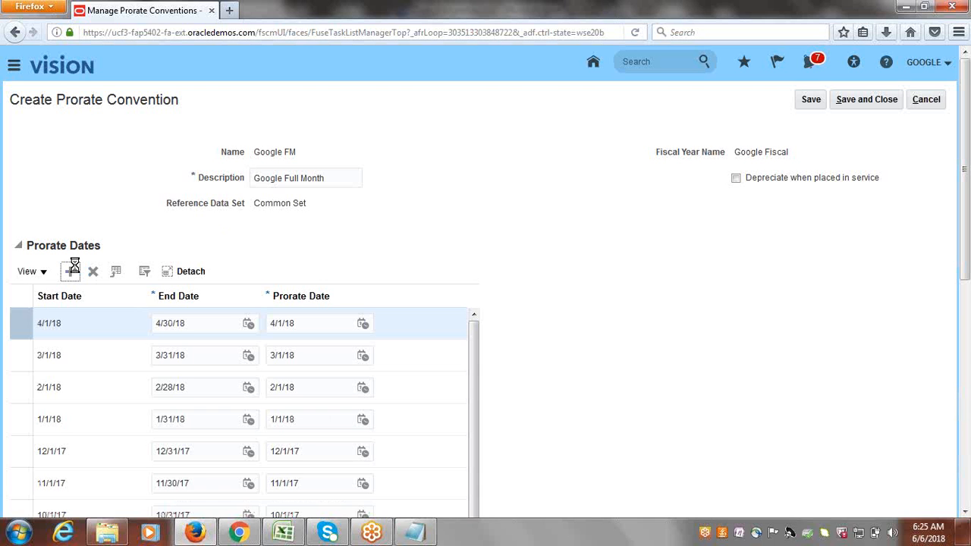
{"action": "left_click", "coordinate": [71, 270]}
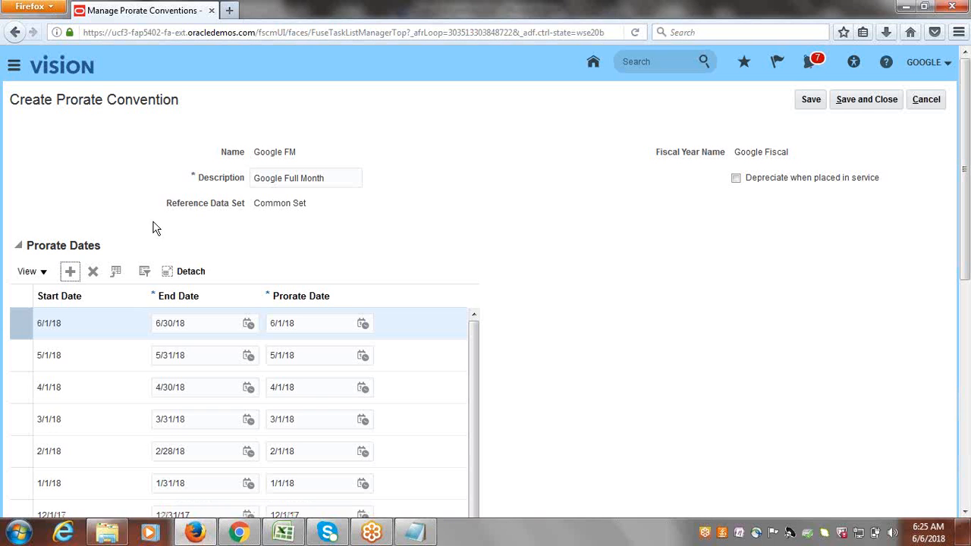
{"action": "left_click", "coordinate": [69, 273]}
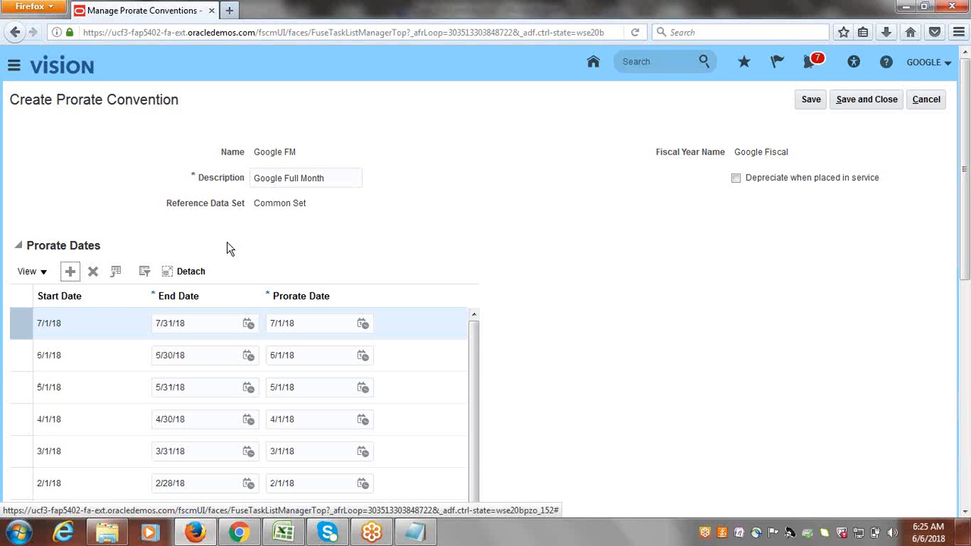
{"action": "left_click", "coordinate": [70, 273]}
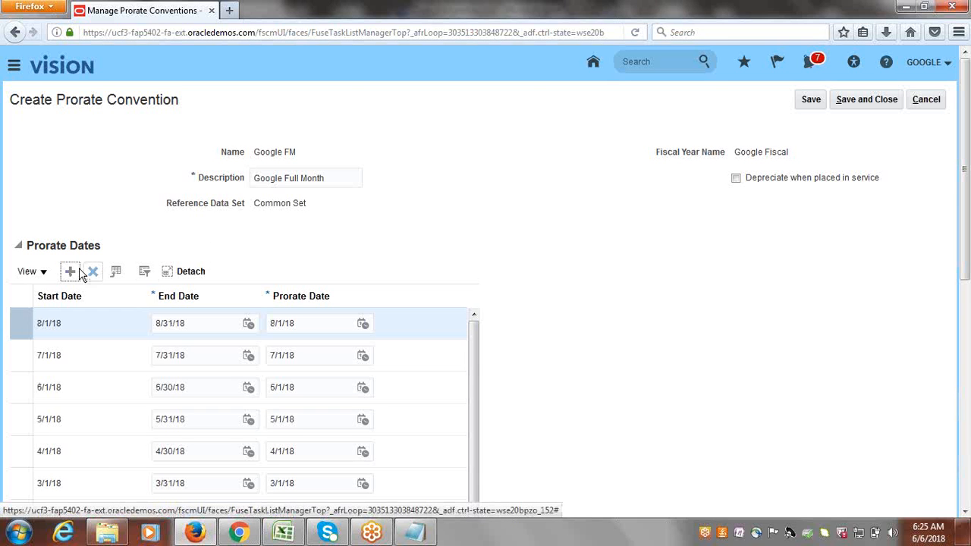
{"action": "left_click", "coordinate": [70, 274]}
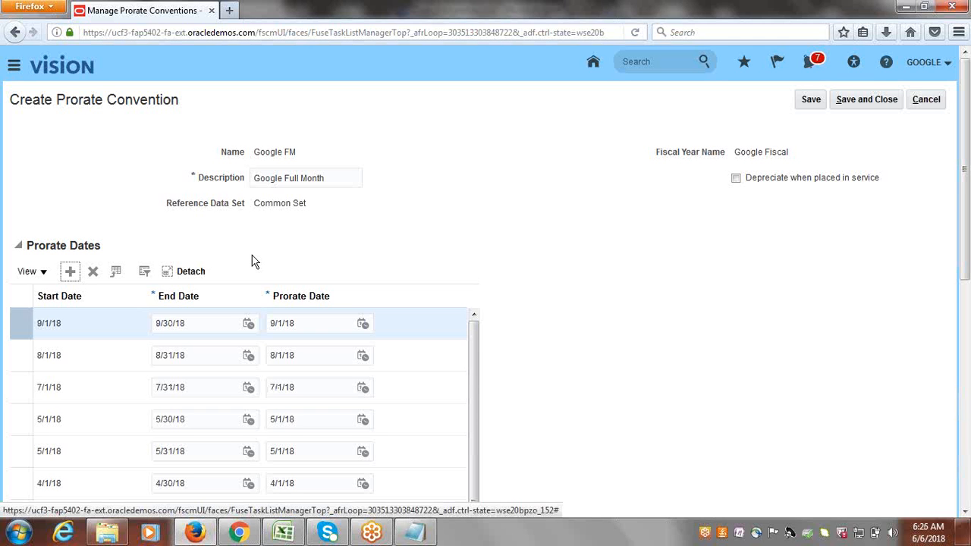
{"action": "left_click", "coordinate": [70, 273]}
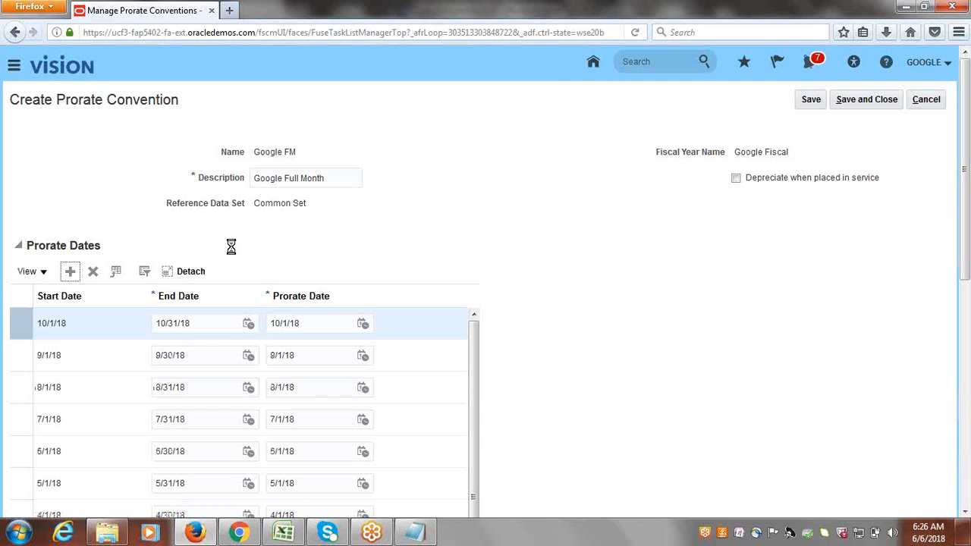
{"action": "left_click", "coordinate": [70, 271]}
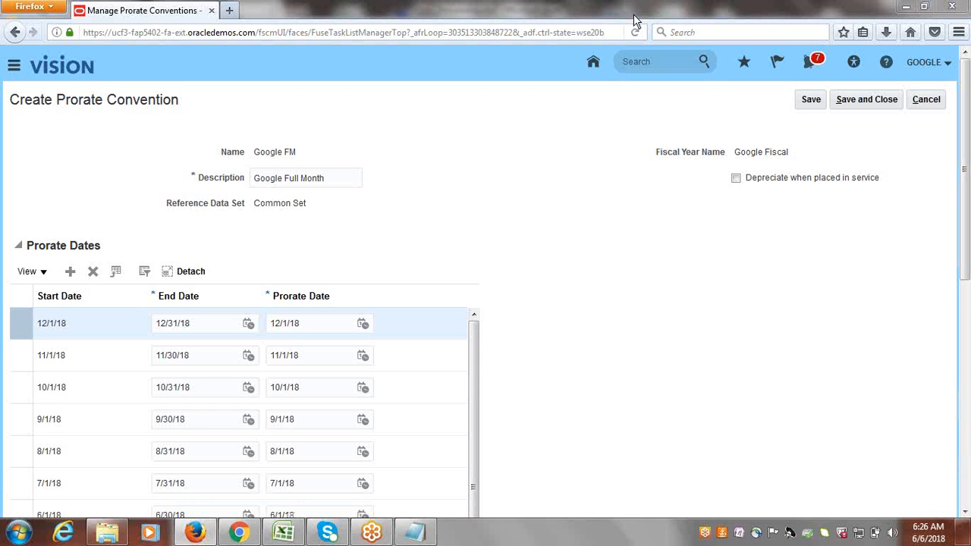
Save and close Google FM, then close the prorate conventions list.
{"action": "left_click", "coordinate": [869, 103]}
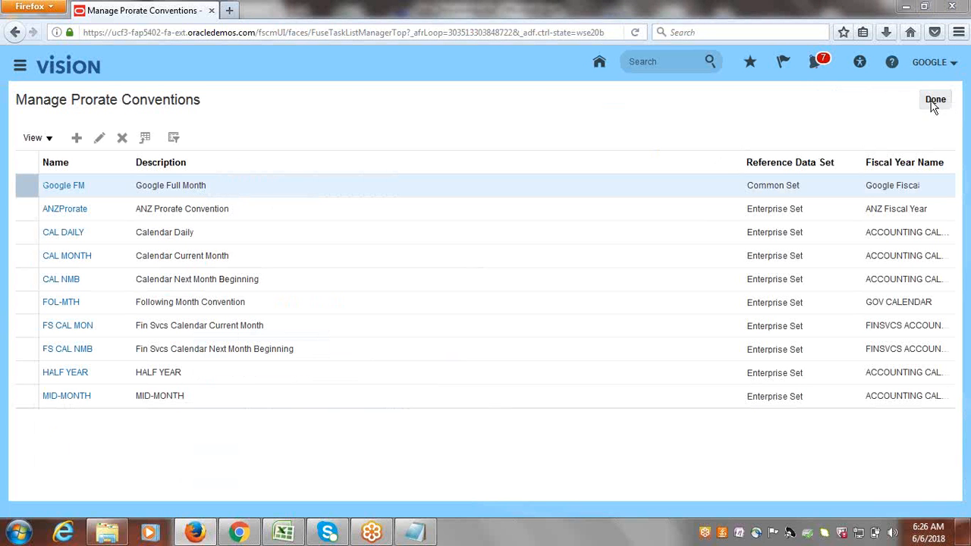
{"action": "left_click", "coordinate": [934, 101]}
Mark the Define Prorate Convention task as Done in the fixed assets checklist.
{"action": "left_click", "coordinate": [283, 532]}
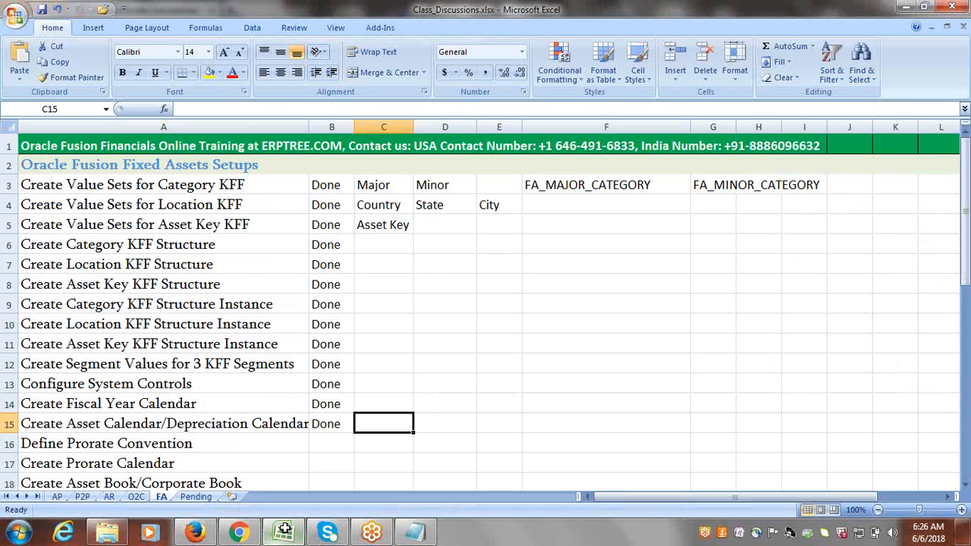
{"action": "left_click", "coordinate": [204, 436]}
{"action": "key", "text": "Tab"}
{"action": "type", "text": "done"}
{"action": "key", "text": "Tab"}
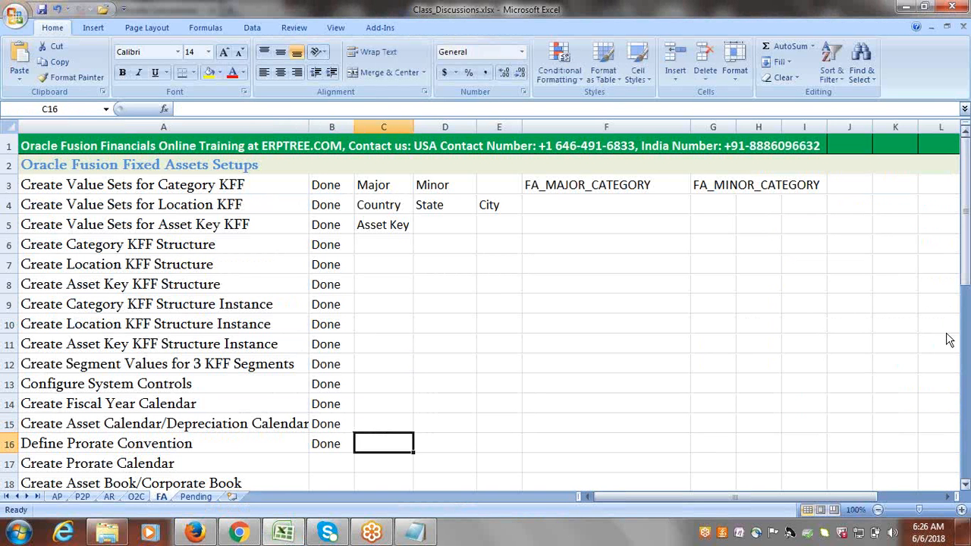
{"action": "left_click_drag", "start_coordinate": [963, 247], "coordinate": [963, 299]}
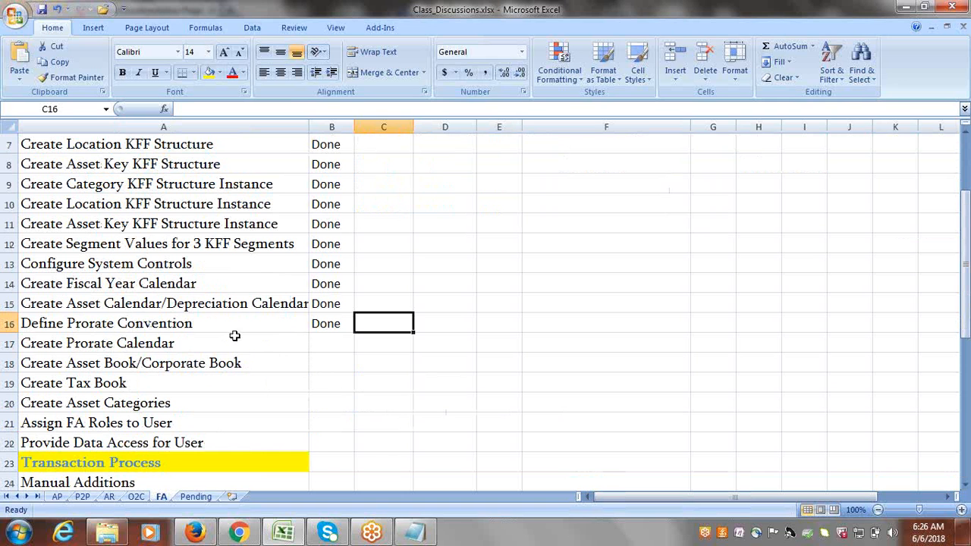
{"action": "left_click", "coordinate": [256, 323]}
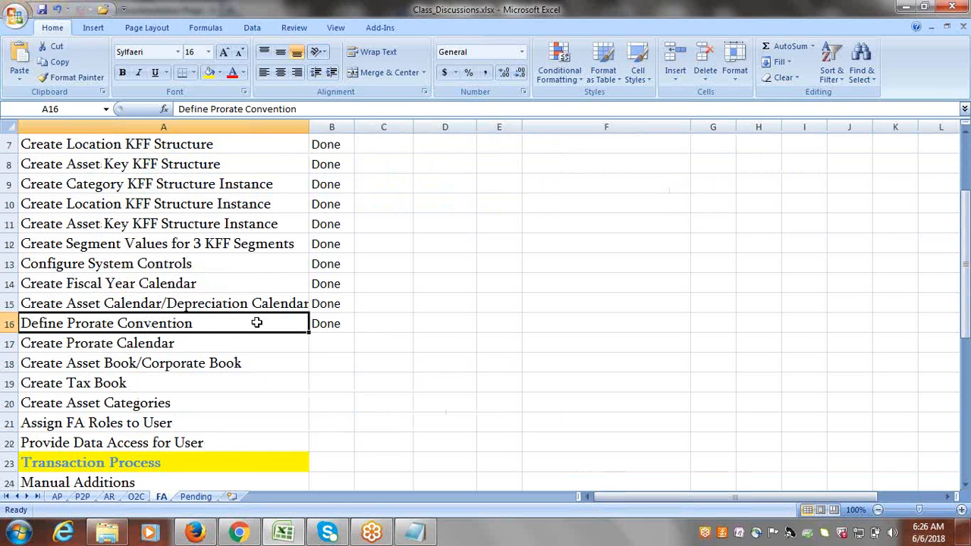
Mark Create Prorate Calendar as Done, then return to the browser.
{"action": "left_click", "coordinate": [215, 345]}
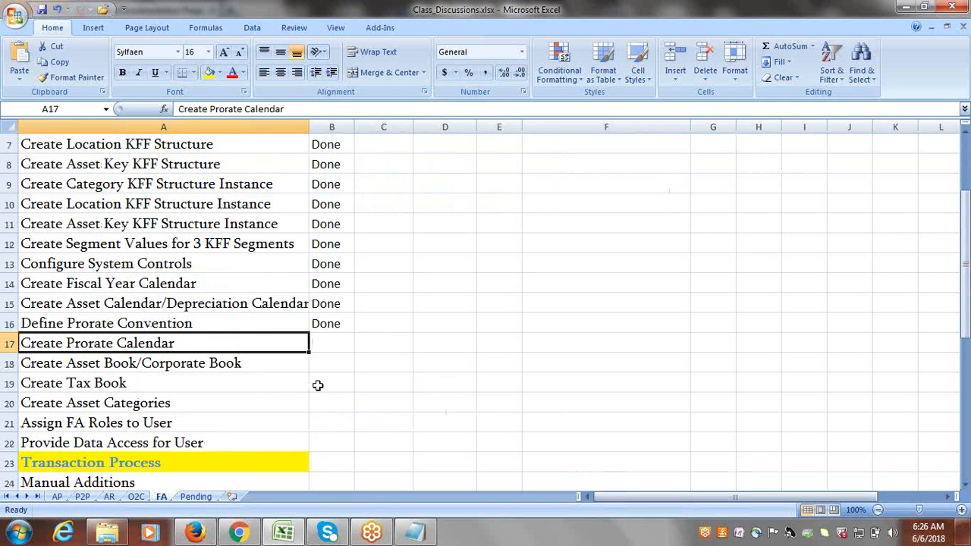
{"action": "key", "text": "Tab"}
{"action": "type", "text": "d"}
{"action": "key", "text": "Return"}
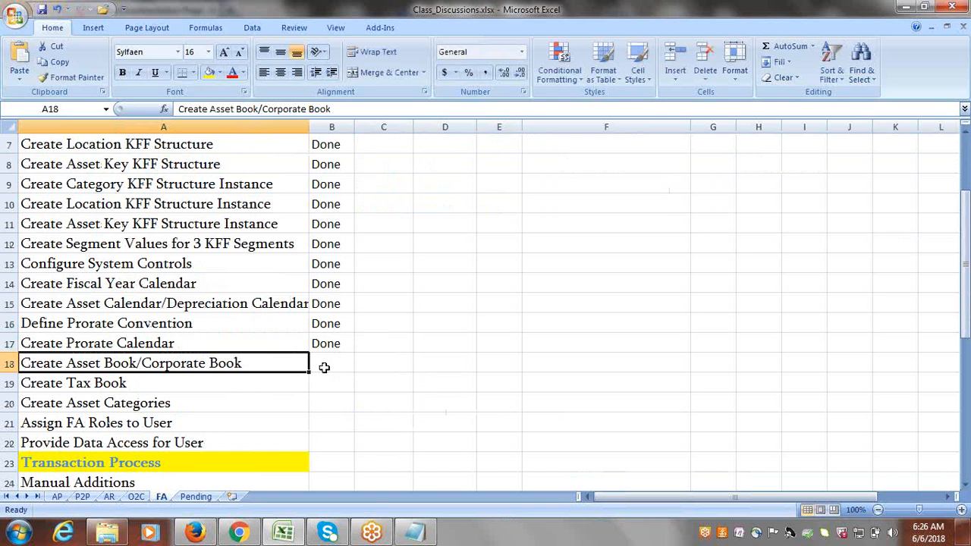
{"action": "key", "text": "alt+Tab"}
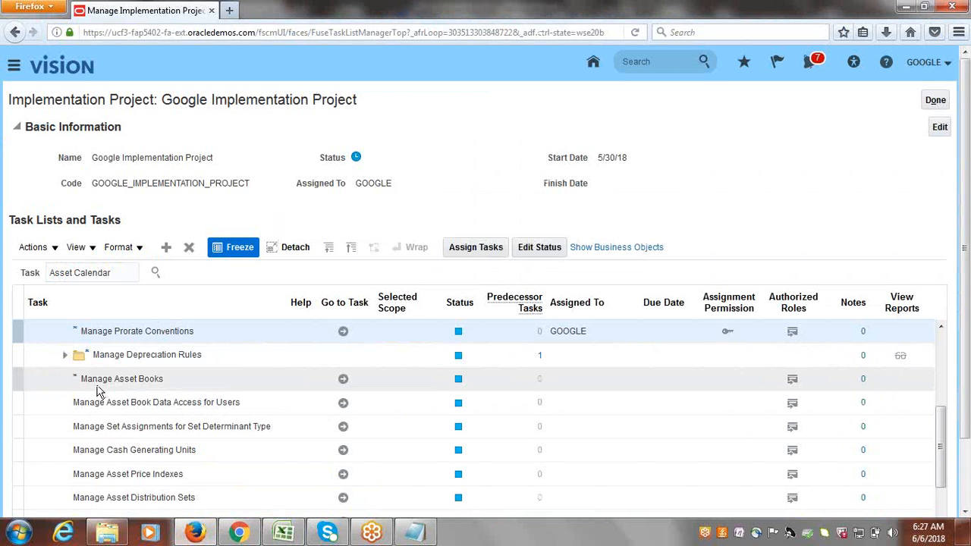
Go to the Manage Asset Books task and start creating a new asset book.
{"action": "left_click", "coordinate": [343, 377]}
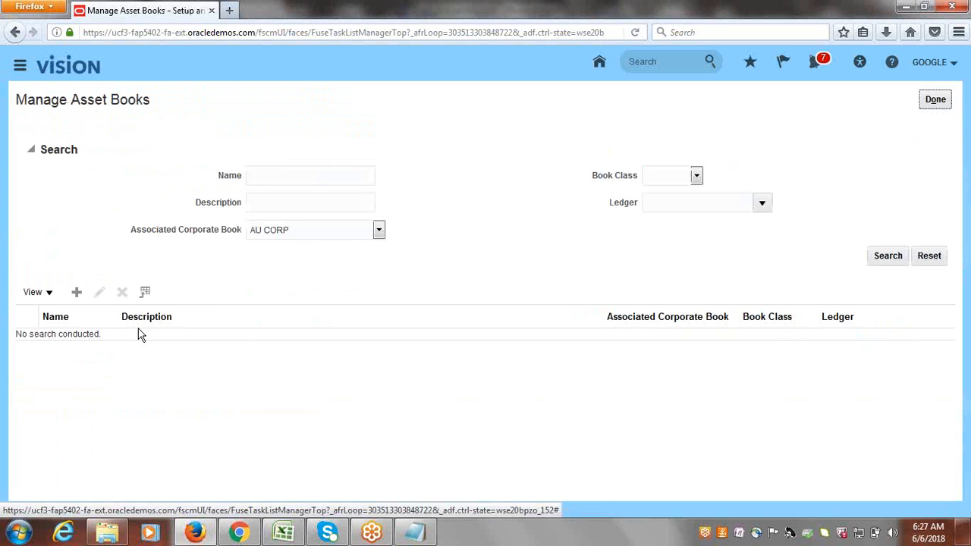
{"action": "left_click", "coordinate": [77, 292]}
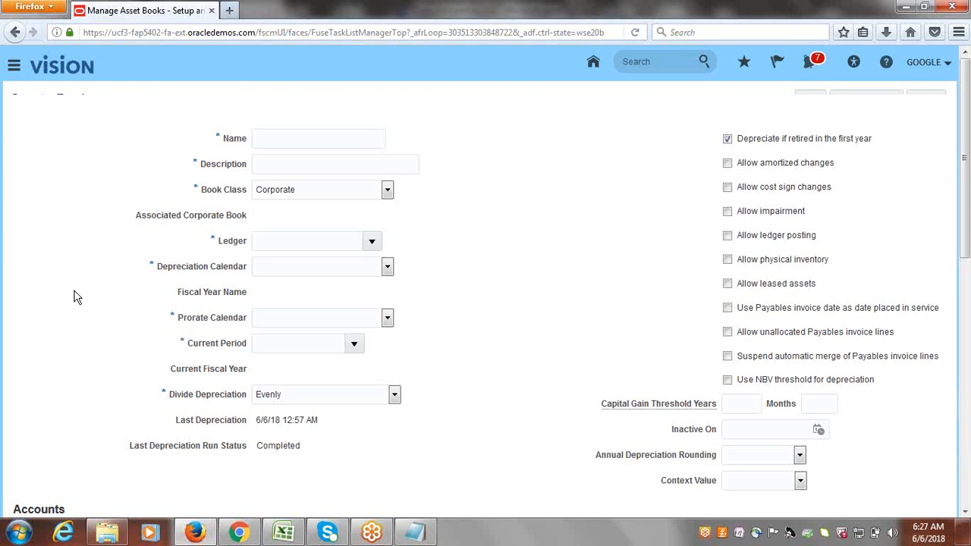
Enter 'Google Corporale Book' as the book name and copy it into Description.
{"action": "left_click", "coordinate": [302, 157]}
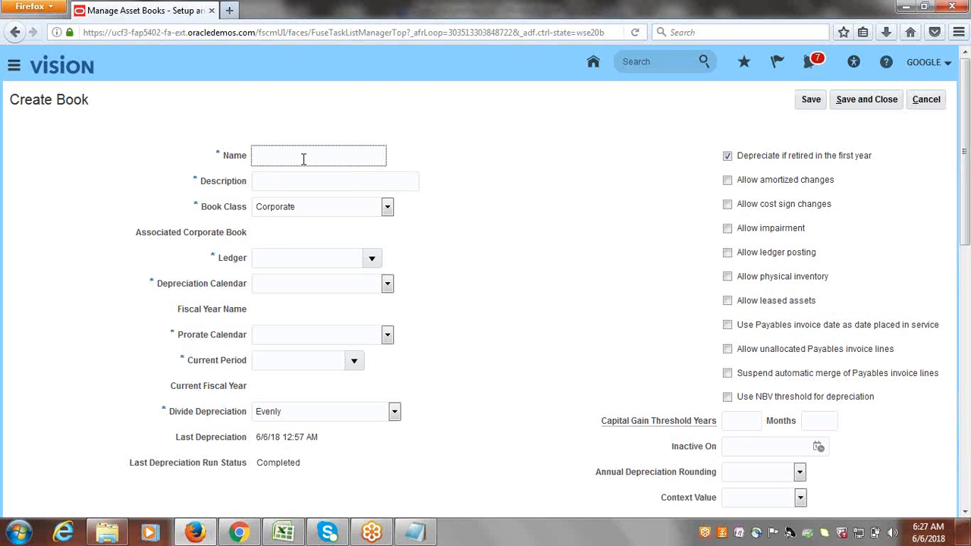
{"action": "type", "text": "Google Corporal"}
{"action": "type", "text": "e Book"}
{"action": "key", "text": "Tab"}
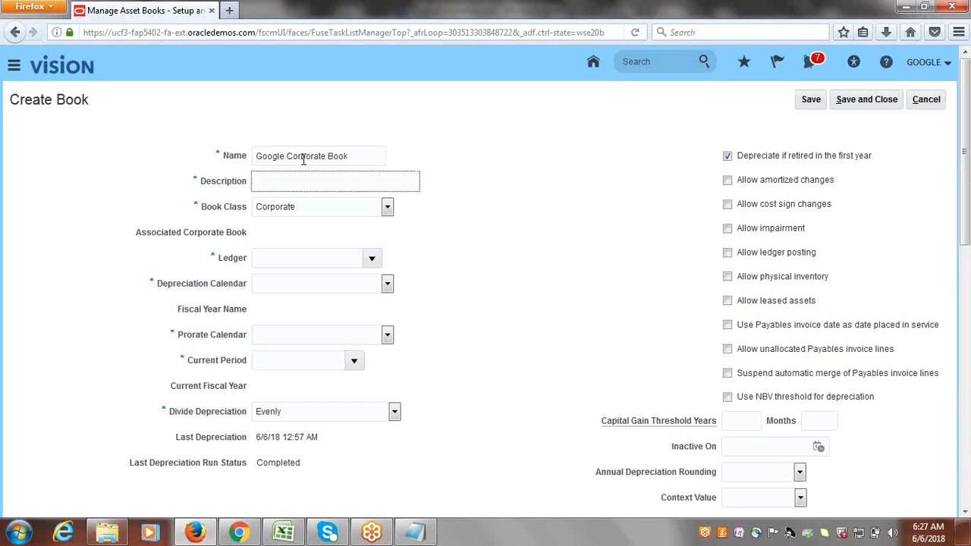
{"action": "triple_click", "coordinate": [354, 156]}
{"action": "key", "text": "ctrl+c"}
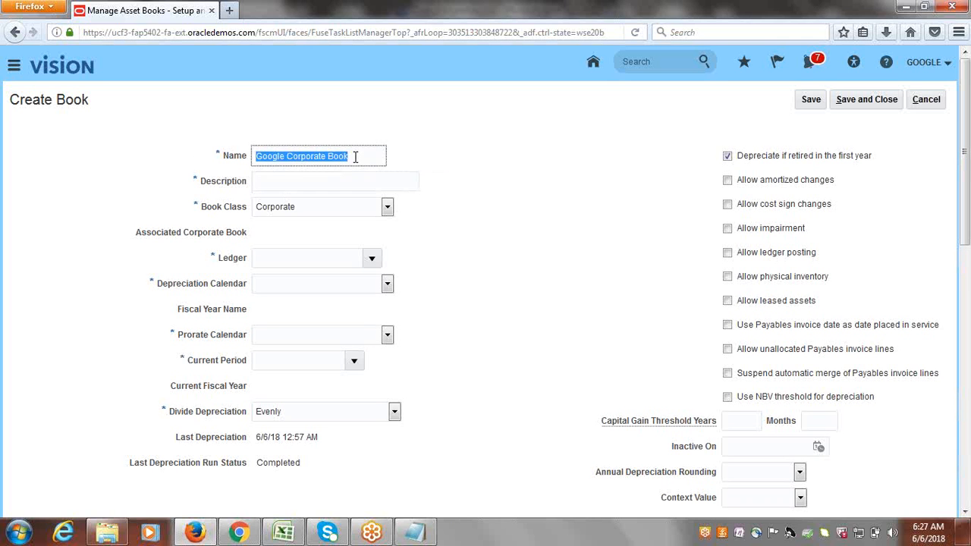
{"action": "left_click", "coordinate": [310, 178]}
{"action": "key", "text": "ctrl+v"}
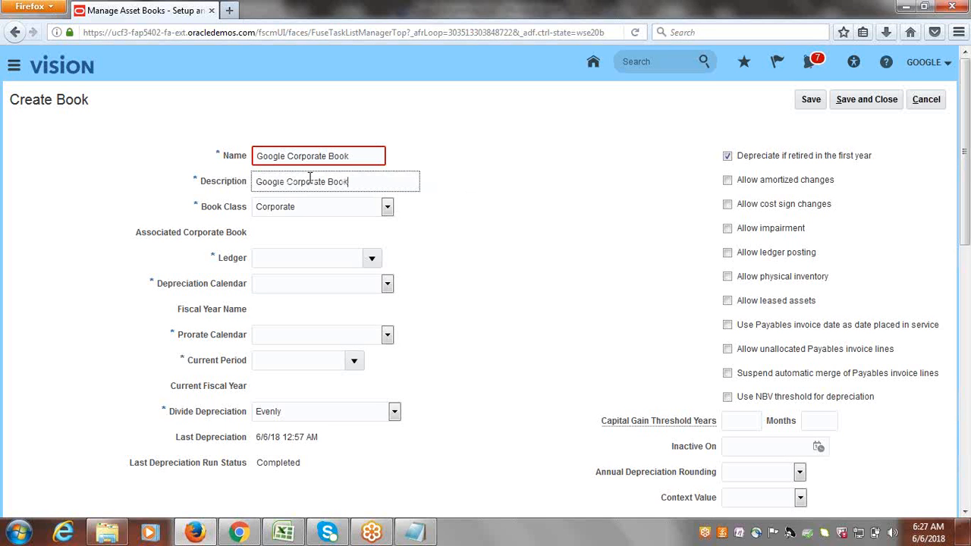
Retype the book name in uppercase as 'GOOGLE CORPORATE', fixing the misspelling.
{"action": "left_click_drag", "start_coordinate": [357, 156], "coordinate": [238, 150]}
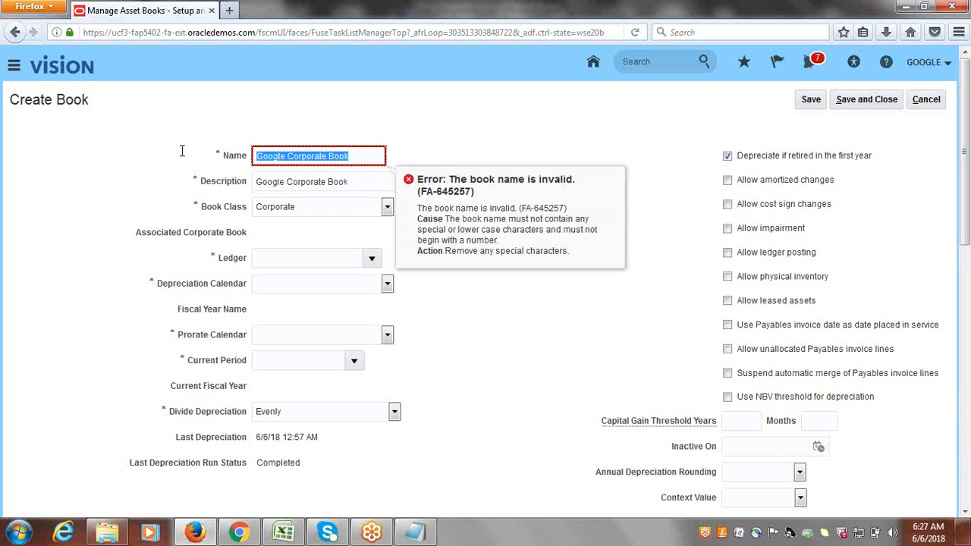
{"action": "type", "text": "GOOGLE COR"}
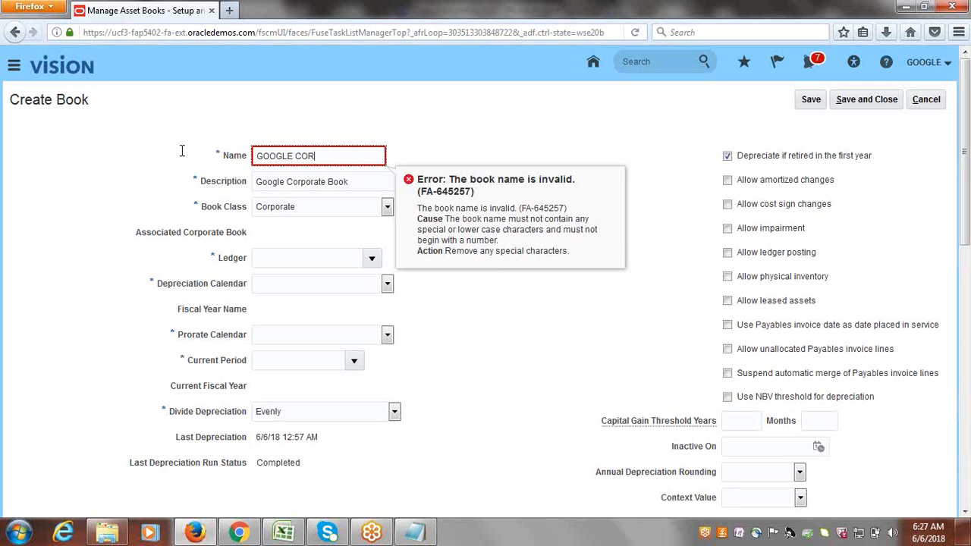
{"action": "type", "text": "P"}
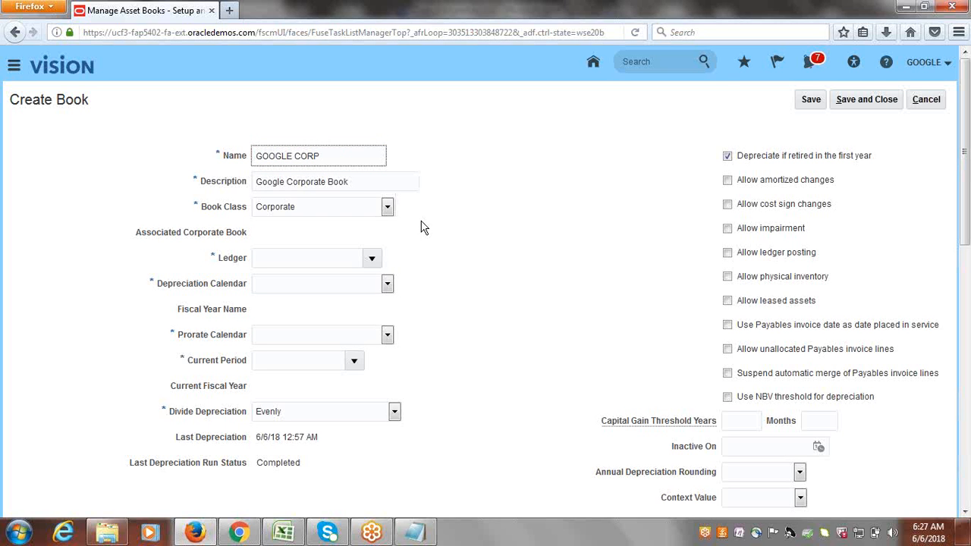
{"action": "type", "text": "RATE"}
{"action": "left_click", "coordinate": [320, 155]}
{"action": "type", "text": "O"}
{"action": "key", "text": "Tab"}
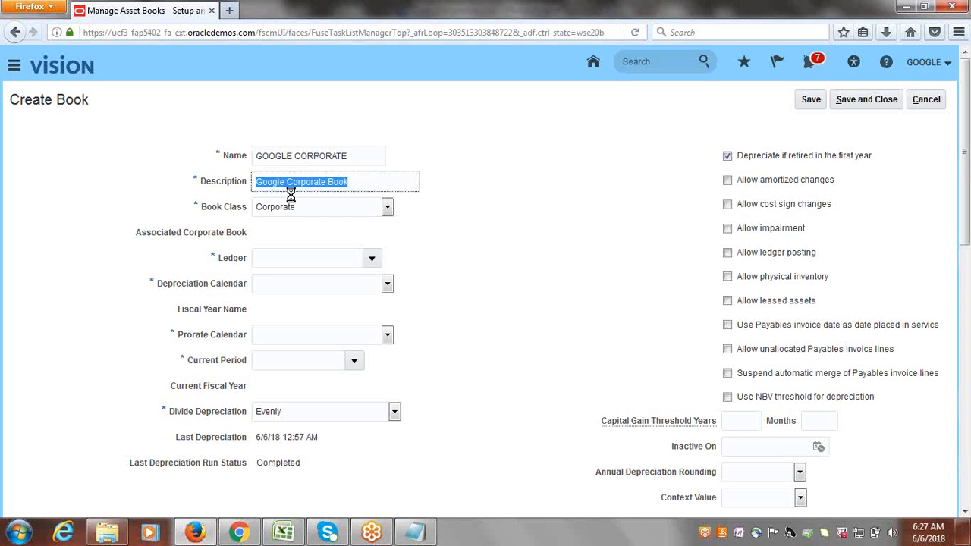
Assign Google USA Primary Ledger as the book's ledger.
{"action": "key", "text": "Tab"}
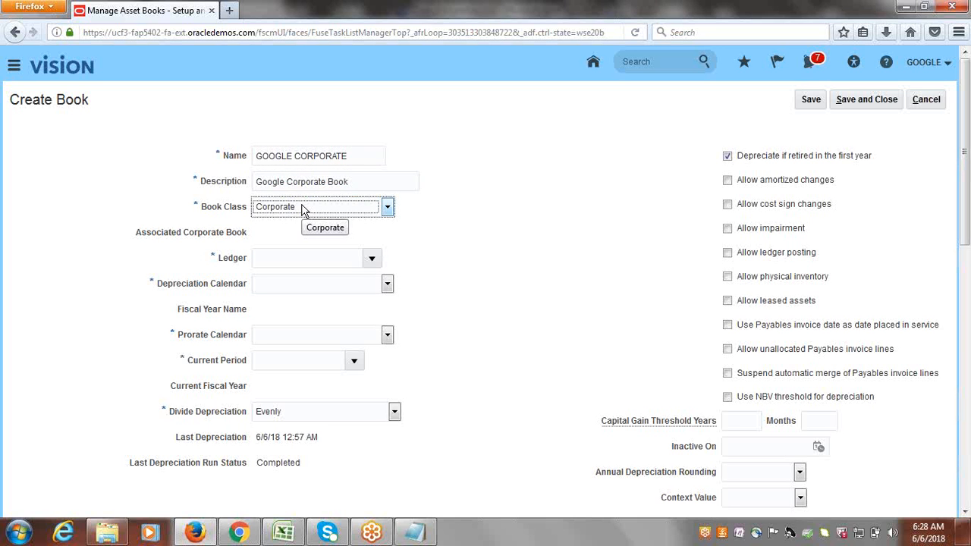
{"action": "key", "text": "Tab"}
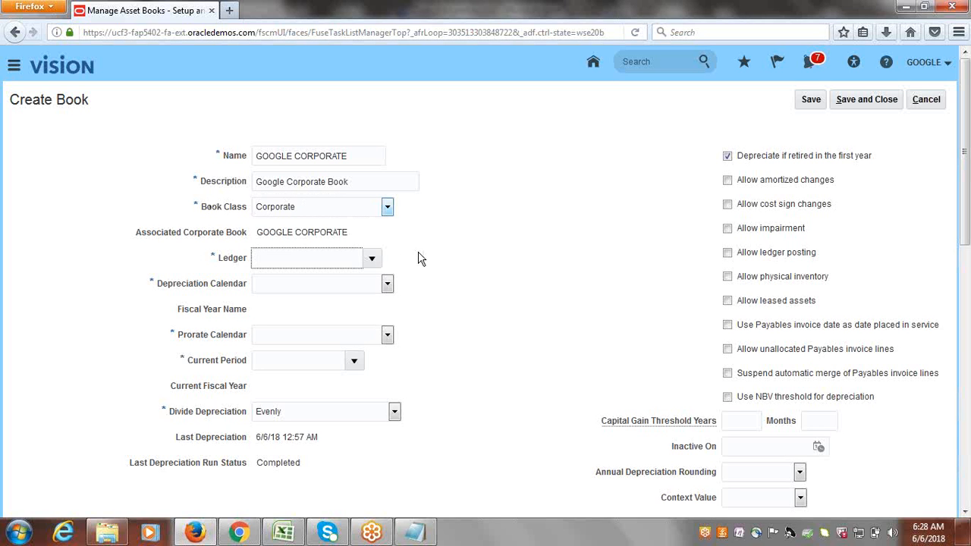
{"action": "left_click", "coordinate": [371, 258]}
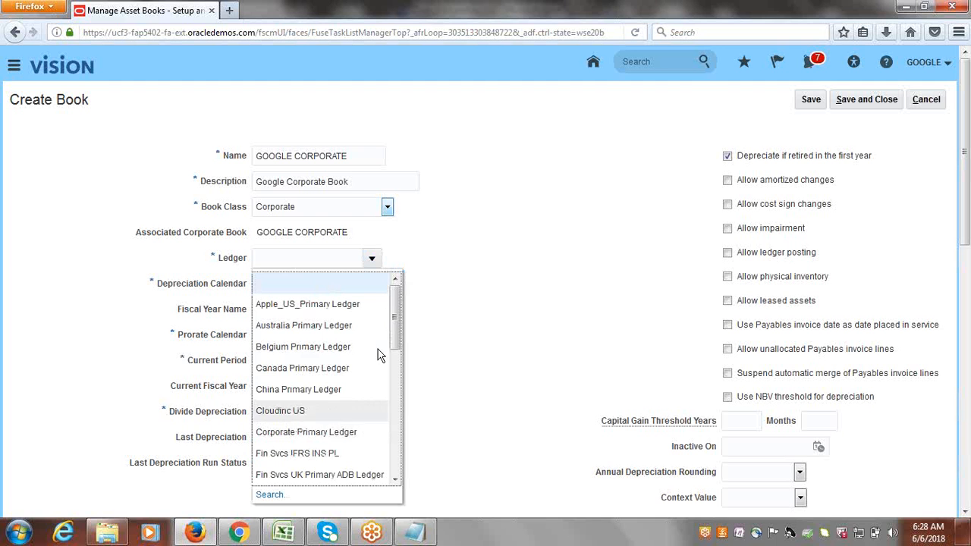
{"action": "scroll", "coordinate": [399, 351], "scroll_direction": "down", "scroll_amount": 1}
{"action": "scroll", "coordinate": [400, 351], "scroll_direction": "down", "scroll_amount": 5}
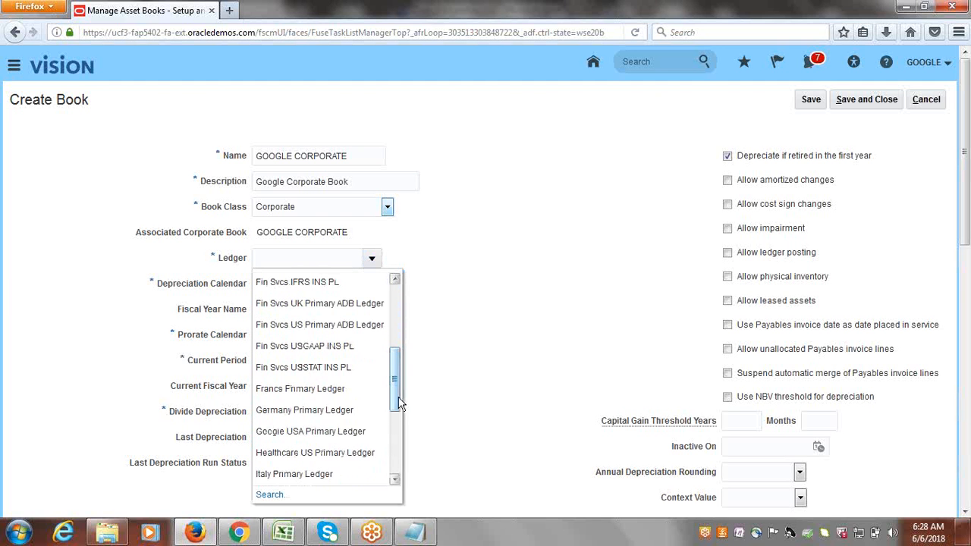
{"action": "left_click", "coordinate": [320, 431]}
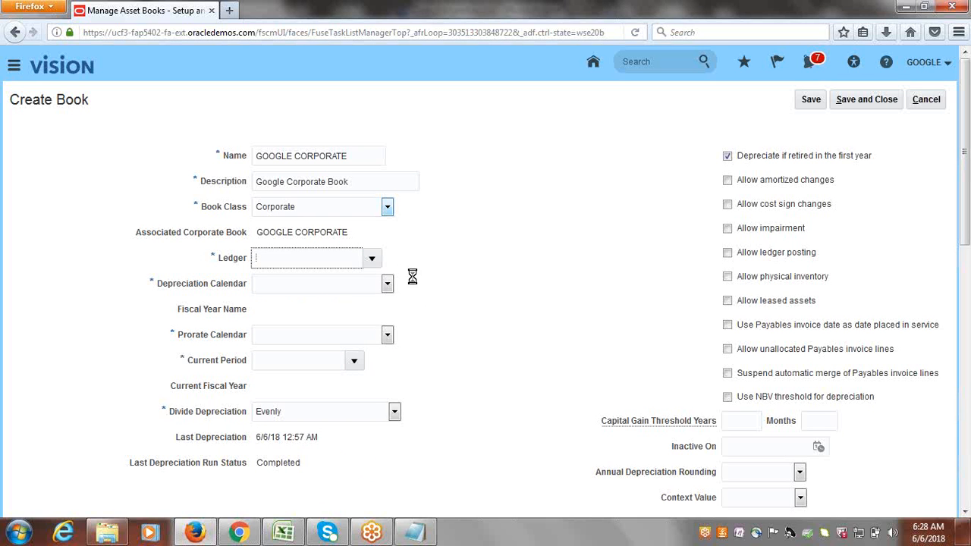
Choose the Google depreciation calendar and set the current period to Jun-18.
{"action": "left_click", "coordinate": [388, 284]}
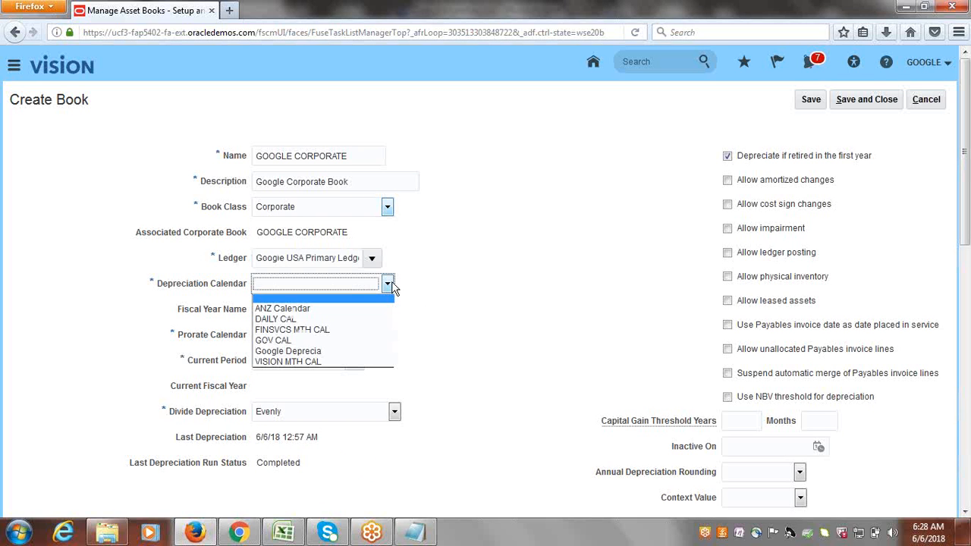
{"action": "left_click", "coordinate": [303, 351]}
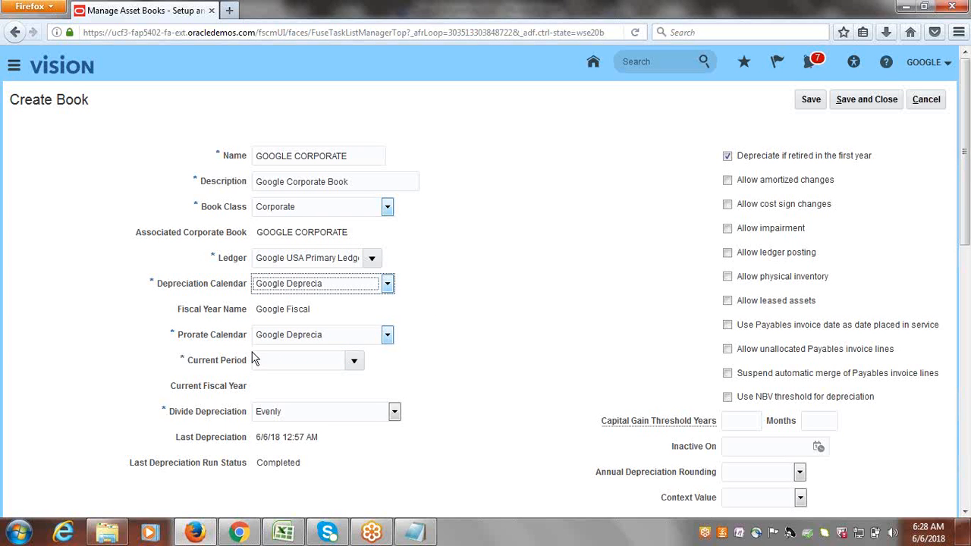
{"action": "left_click", "coordinate": [354, 362]}
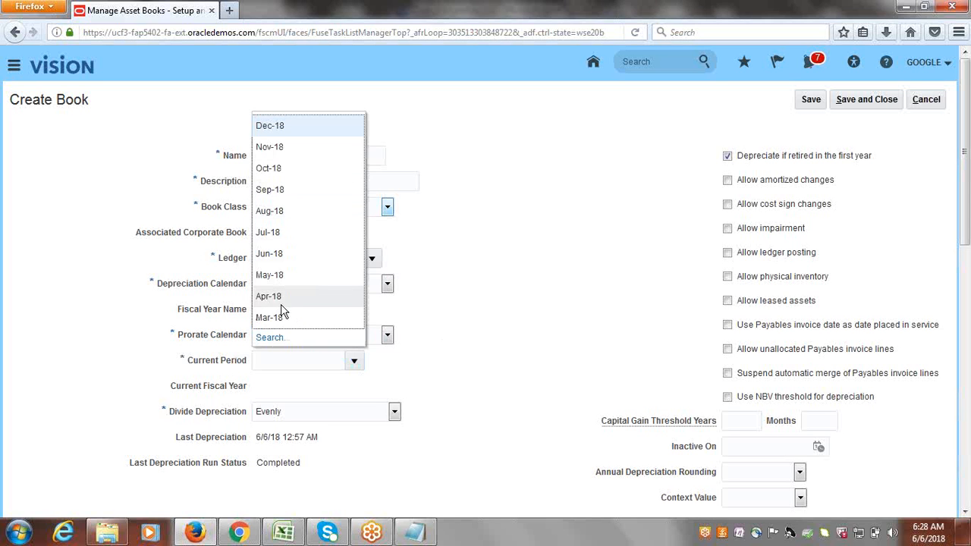
{"action": "left_click", "coordinate": [279, 257]}
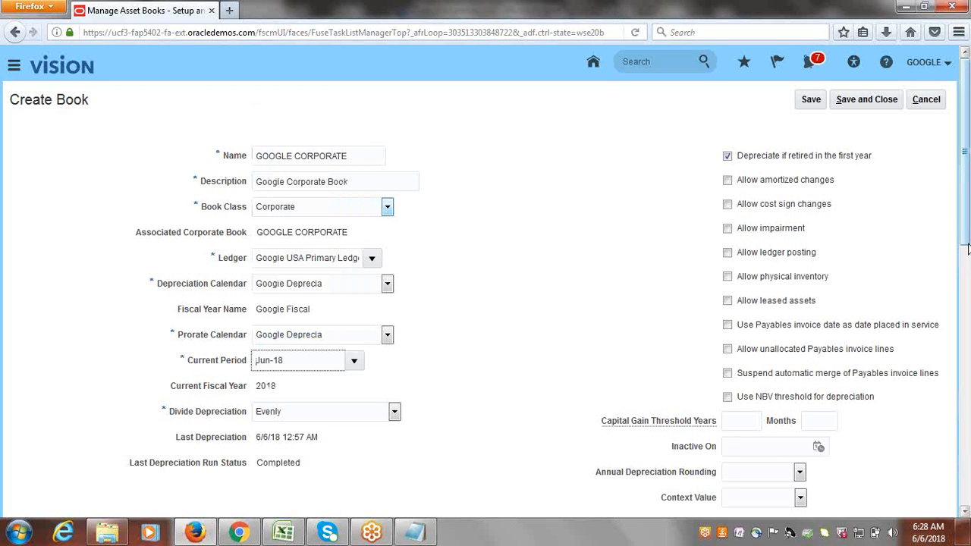
{"action": "scroll", "coordinate": [966, 237], "scroll_direction": "down", "scroll_amount": 4}
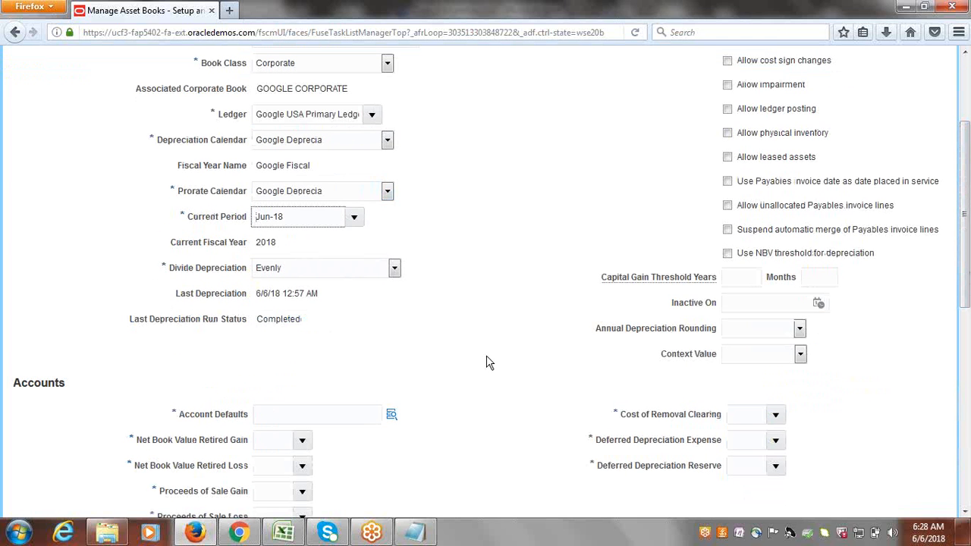
In Account Defaults, choose Company 1000 Google Financial Services and Department 1000 Finance.
{"action": "scroll", "coordinate": [963, 227], "scroll_direction": "down", "scroll_amount": 3}
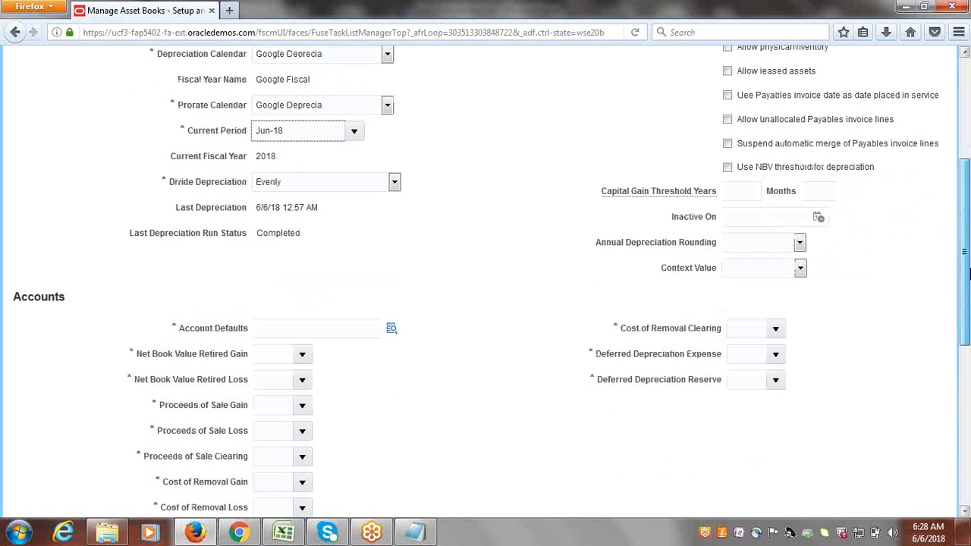
{"action": "left_click", "coordinate": [405, 318]}
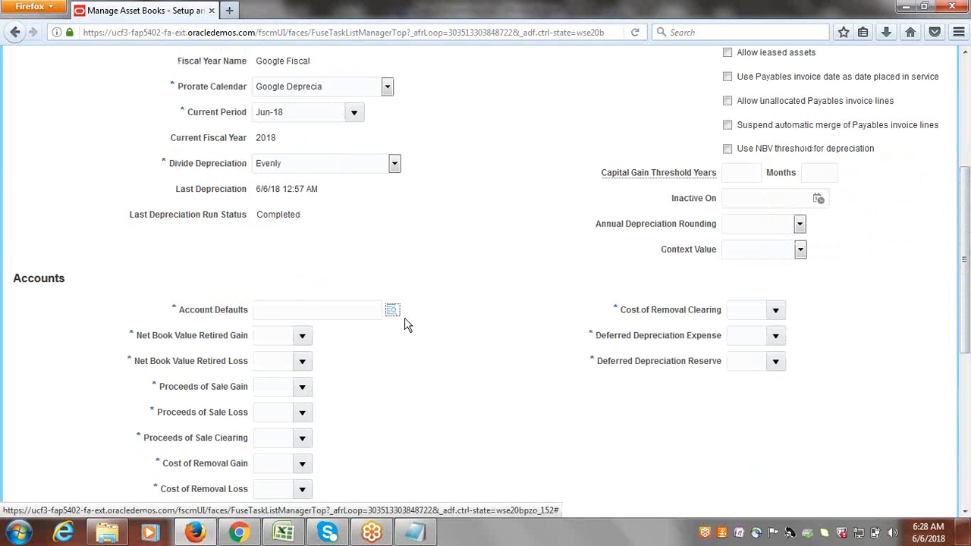
{"action": "left_click", "coordinate": [404, 319]}
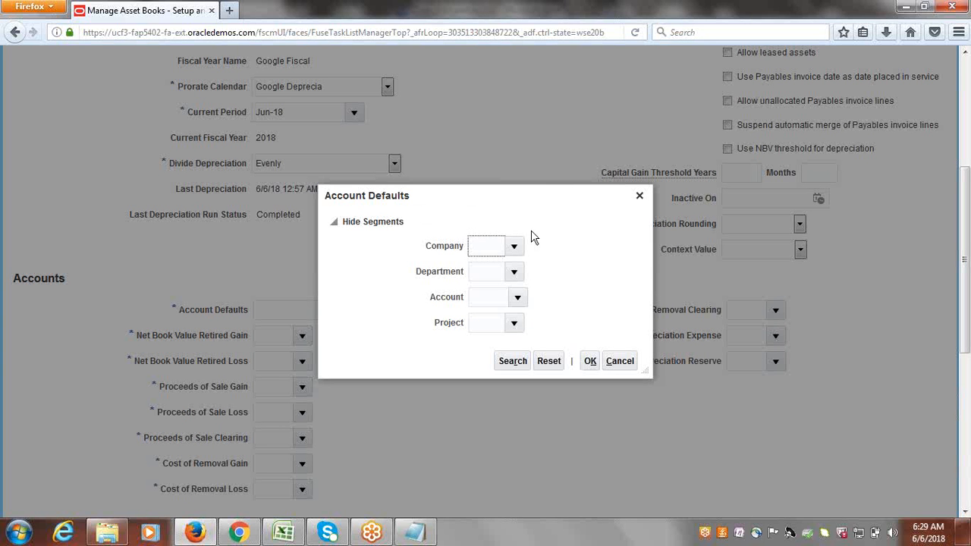
{"action": "left_click", "coordinate": [514, 249]}
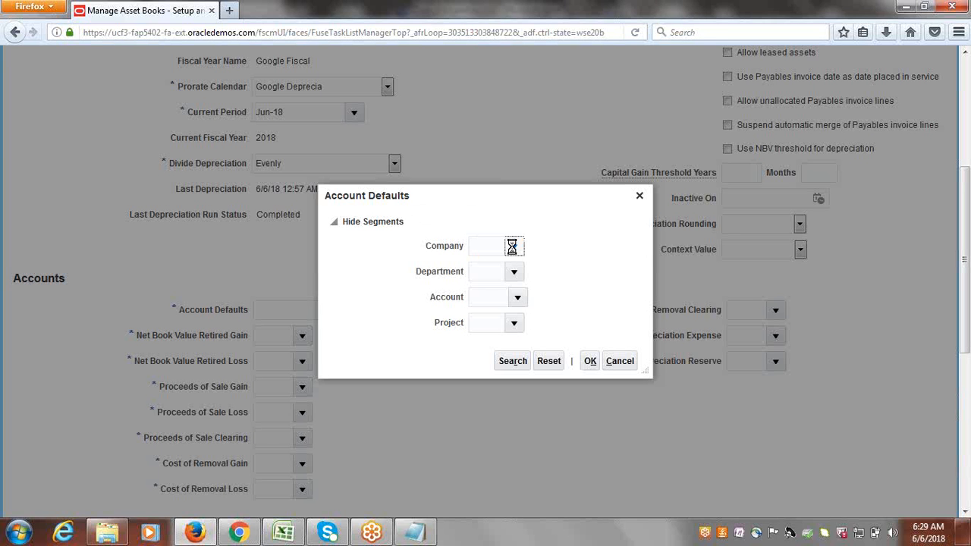
{"action": "left_click", "coordinate": [501, 274]}
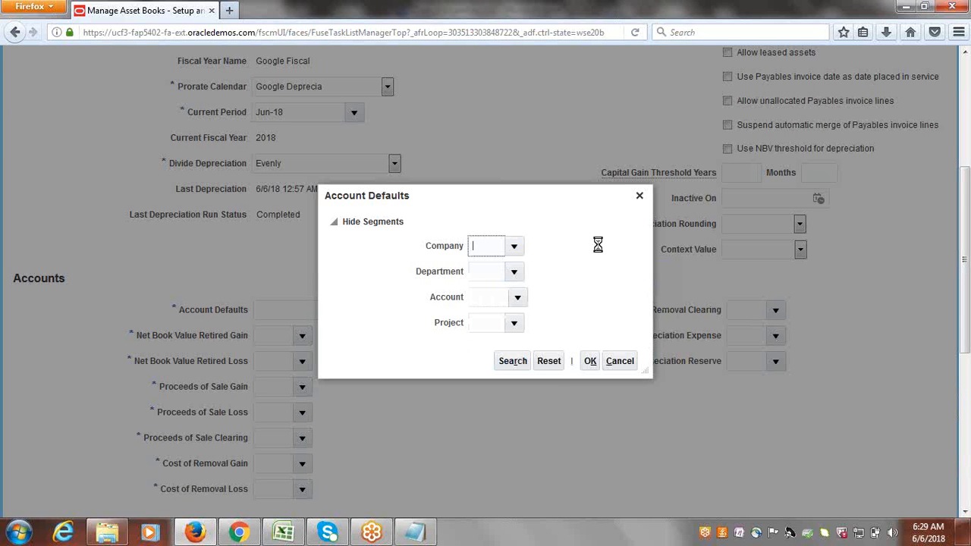
{"action": "left_click", "coordinate": [513, 271]}
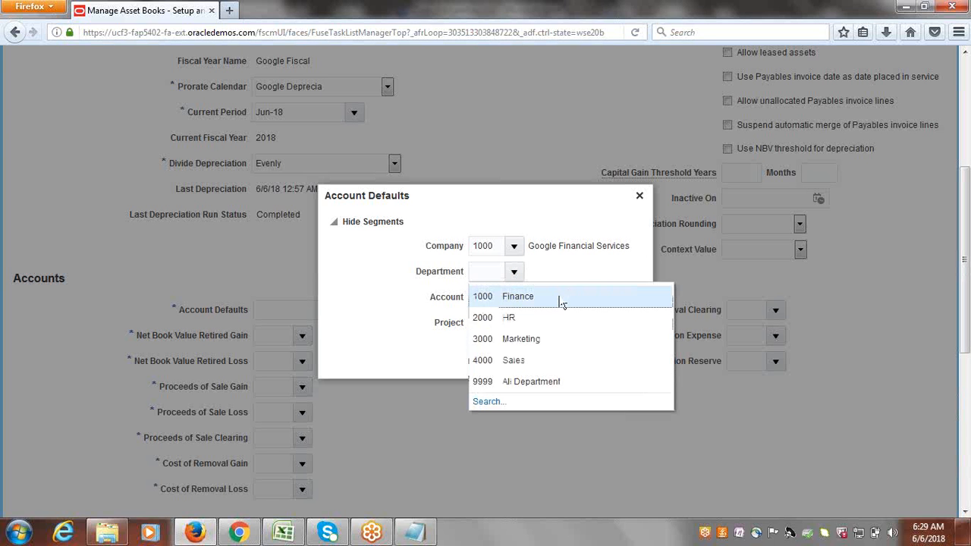
{"action": "left_click", "coordinate": [561, 302]}
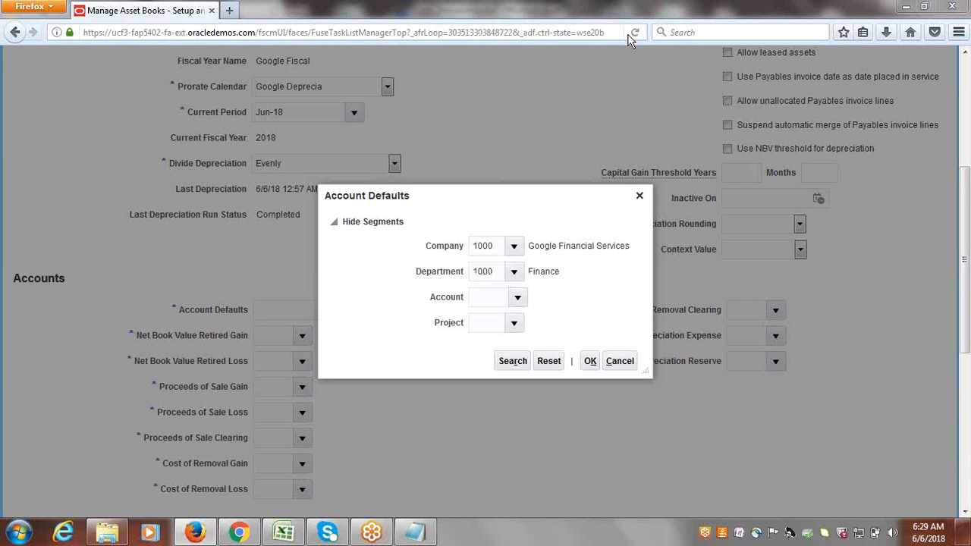
{"action": "left_click", "coordinate": [518, 298]}
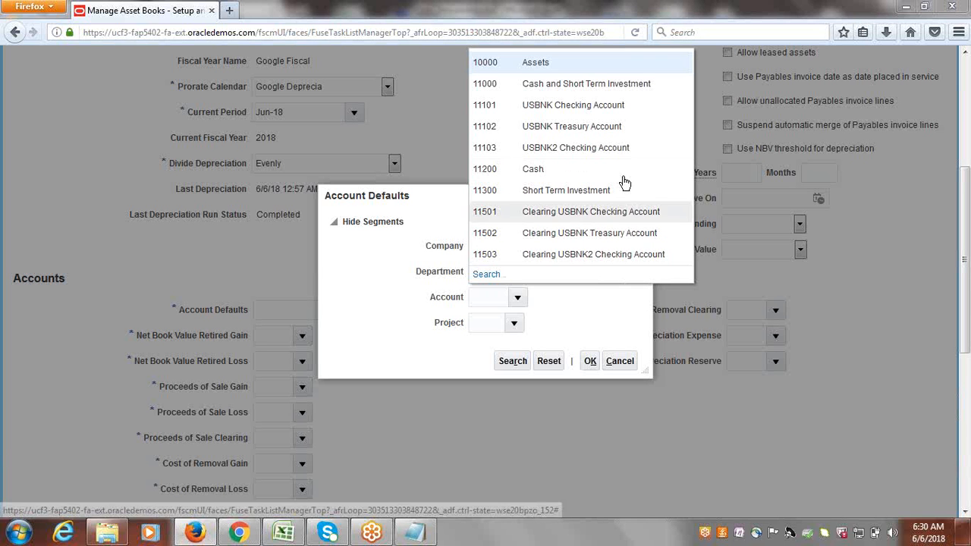
{"action": "left_click", "coordinate": [552, 170]}
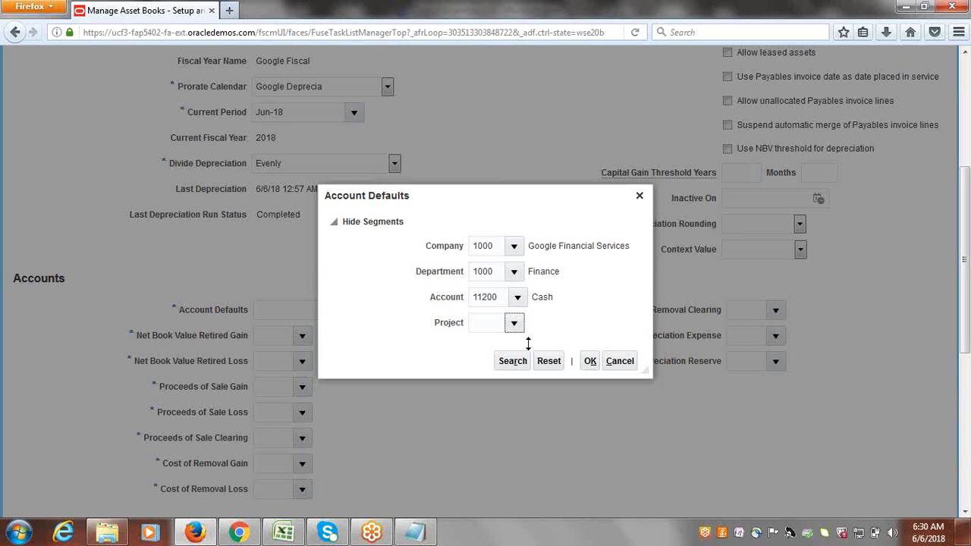
{"action": "left_click", "coordinate": [514, 325]}
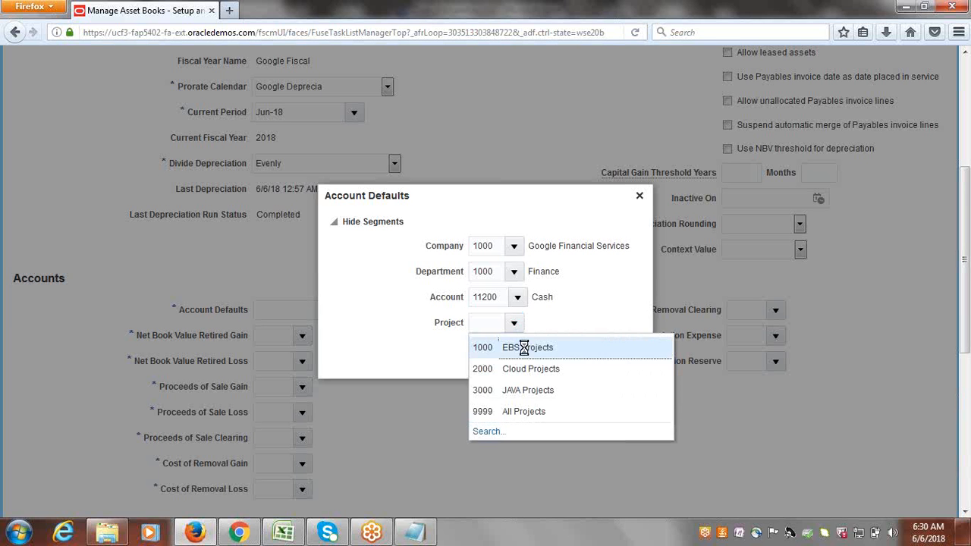
{"action": "left_click", "coordinate": [516, 347]}
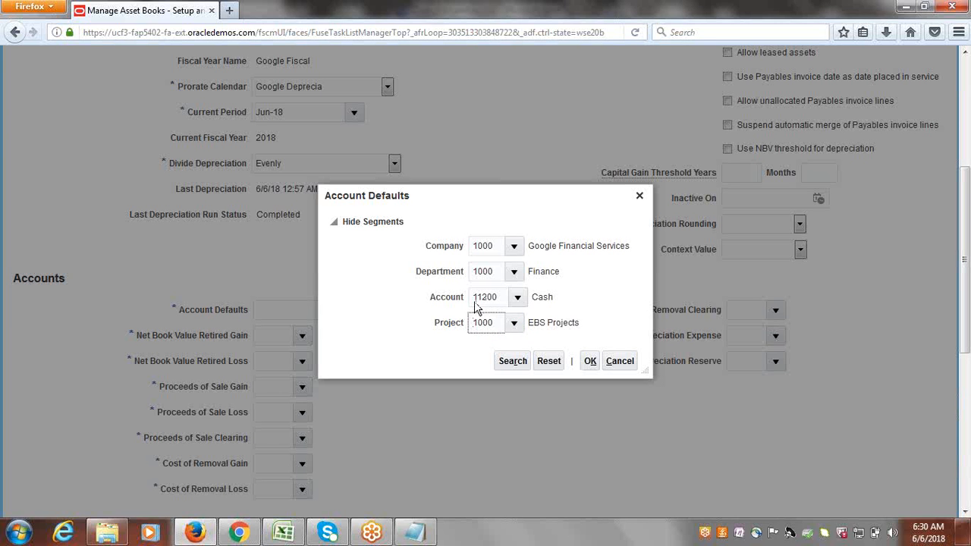
{"action": "left_click", "coordinate": [589, 367]}
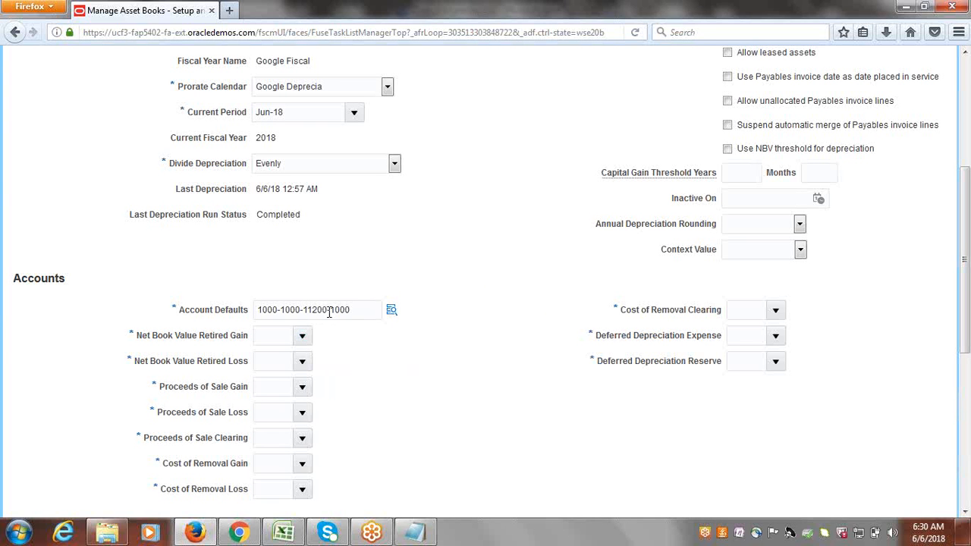
Copy 11200 and paste it into the retired gain, retired loss, and sale gain and loss accounts.
{"action": "left_click_drag", "start_coordinate": [327, 313], "coordinate": [304, 311]}
{"action": "key", "text": "ctrl+c"}
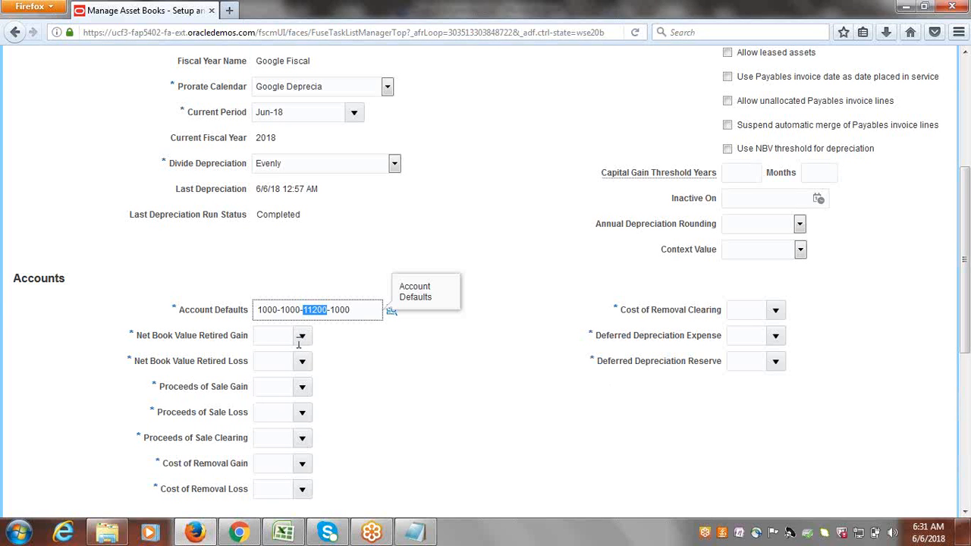
{"action": "left_click", "coordinate": [270, 335]}
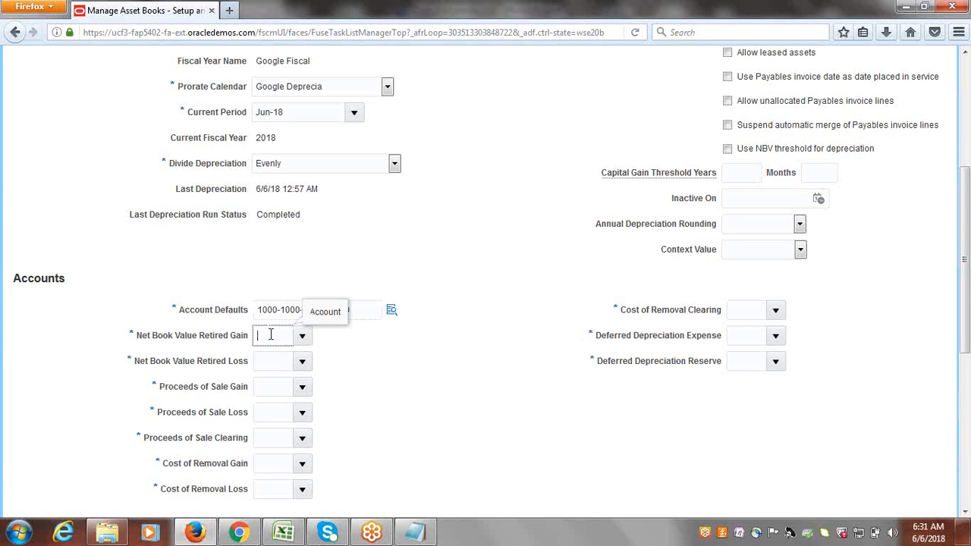
{"action": "key", "text": "ctrl+v"}
{"action": "key", "text": "Tab"}
{"action": "key", "text": "ctrl+v"}
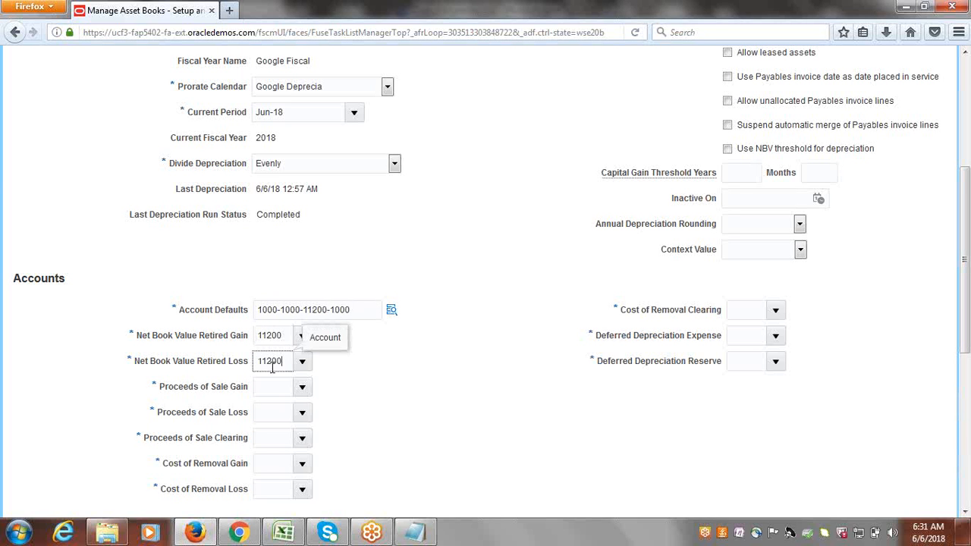
{"action": "key", "text": "Tab"}
{"action": "key", "text": "ctrl+v"}
{"action": "key", "text": "Tab"}
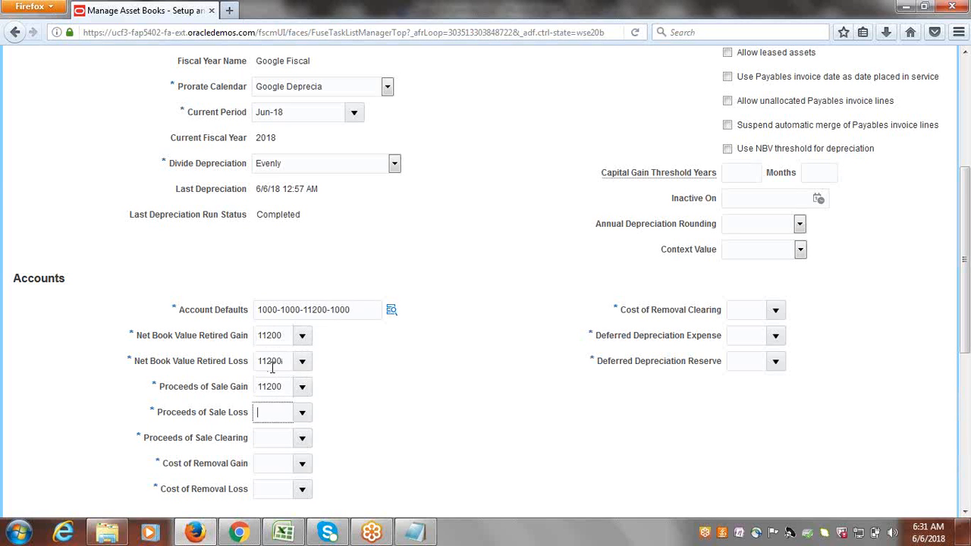
{"action": "type", "text": "v"}
{"action": "key", "text": "Tab"}
{"action": "double_click", "coordinate": [274, 413]}
{"action": "key", "text": "ctrl+v"}
Paste 11200 into sale clearing, all three removal accounts, and deferred depreciation expense and reserve.
{"action": "key", "text": "Tab"}
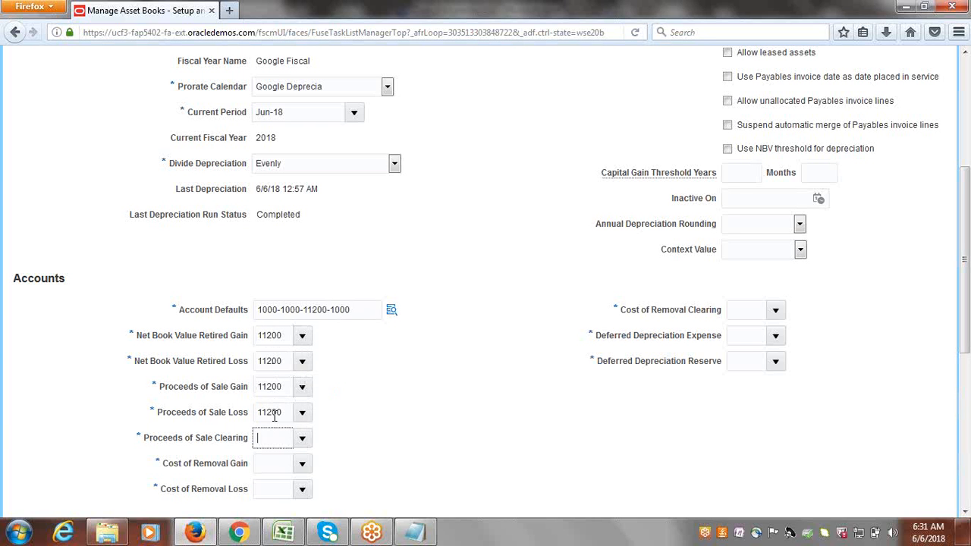
{"action": "key", "text": "ctrl+v"}
{"action": "key", "text": "Tab"}
{"action": "key", "text": "ctrl+v"}
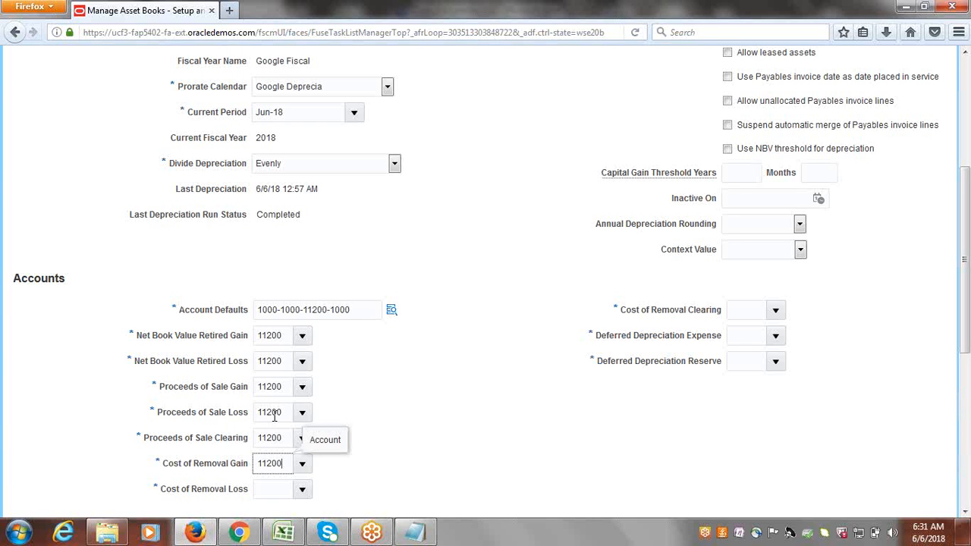
{"action": "key", "text": "Tab"}
{"action": "key", "text": "ctrl+v"}
{"action": "key", "text": "Tab"}
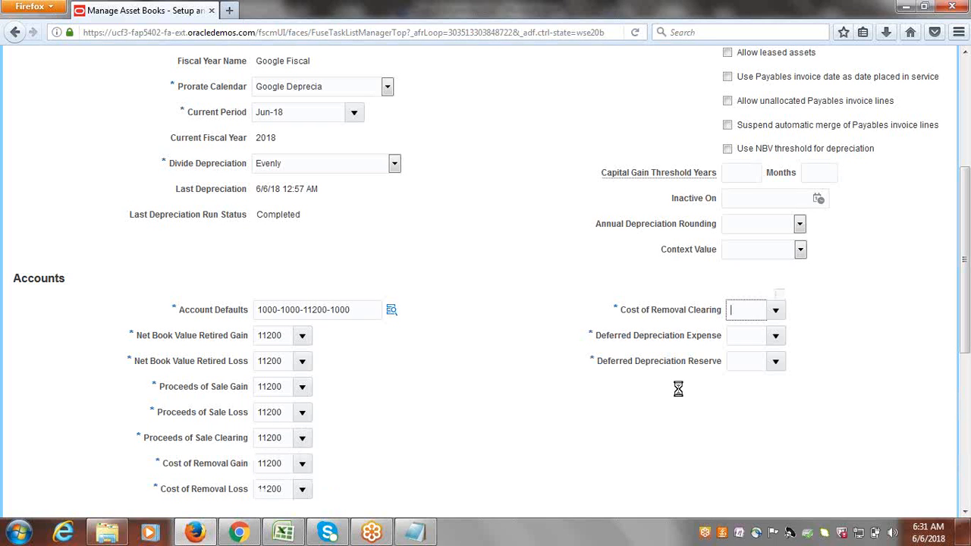
{"action": "key", "text": "ctrl+v"}
{"action": "key", "text": "Tab"}
{"action": "key", "text": "ctrl+v"}
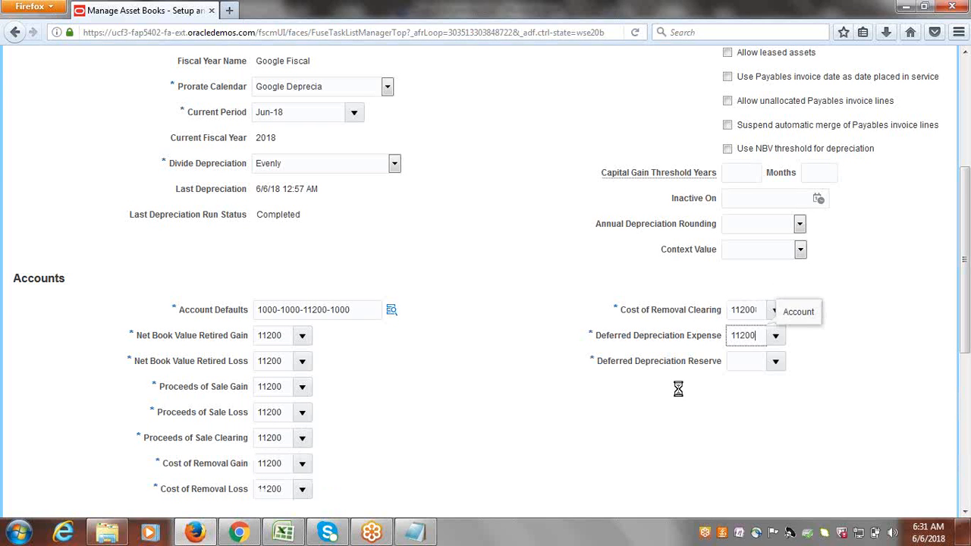
{"action": "key", "text": "Tab"}
{"action": "key", "text": "ctrl+v"}
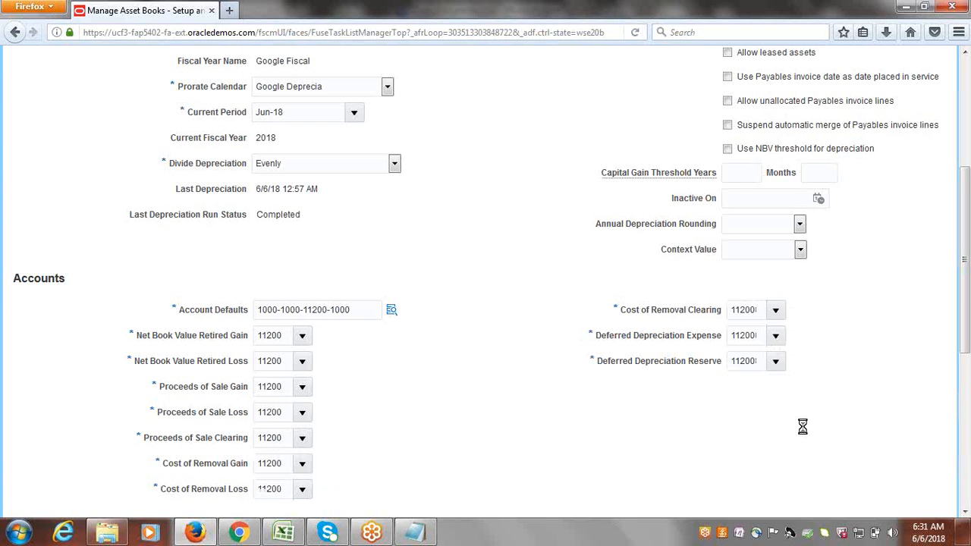
{"action": "scroll", "coordinate": [967, 288], "scroll_direction": "down", "scroll_amount": 3}
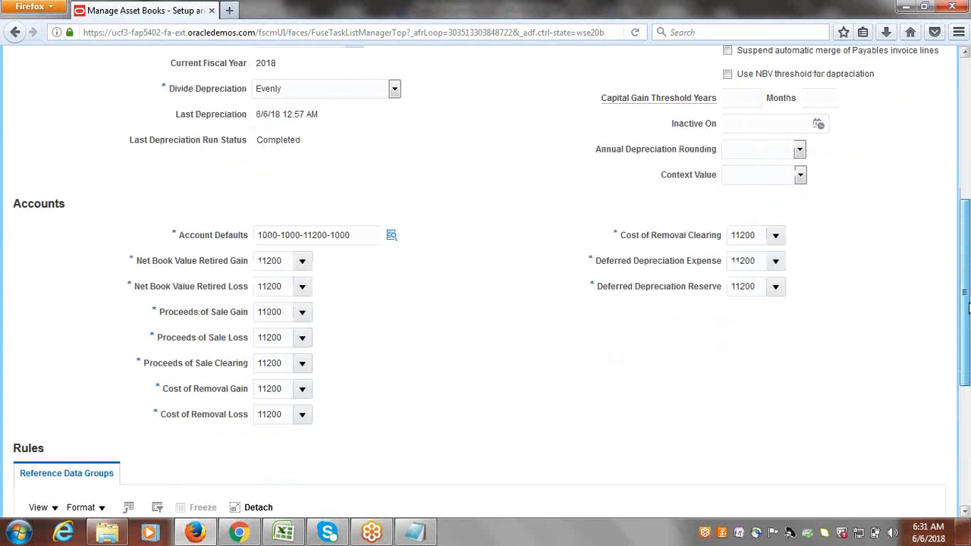
Replace the Asset Bonus Rules set code ENTERPRISE with COMMON under Reference Data Groups.
{"action": "scroll", "coordinate": [968, 362], "scroll_direction": "down", "scroll_amount": 4}
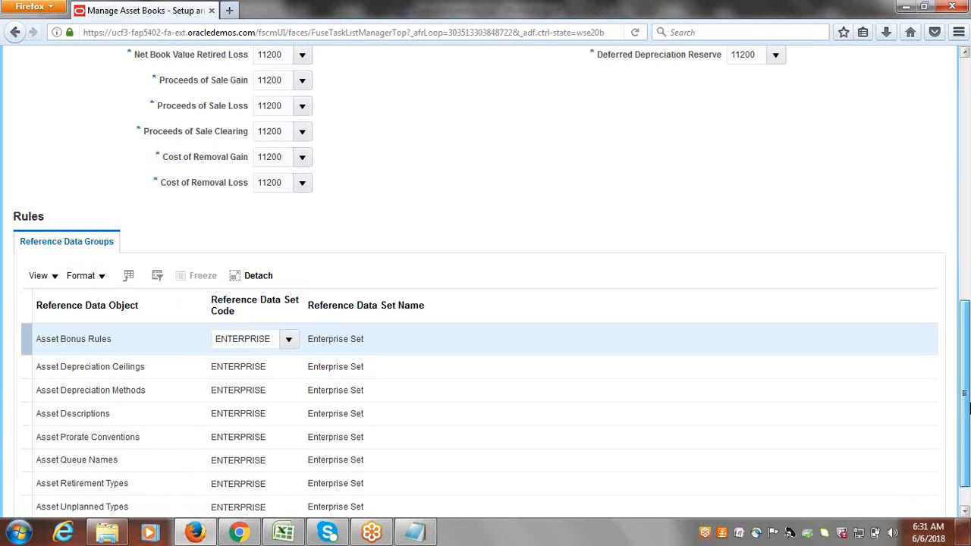
{"action": "scroll", "coordinate": [968, 410], "scroll_direction": "down", "scroll_amount": 1}
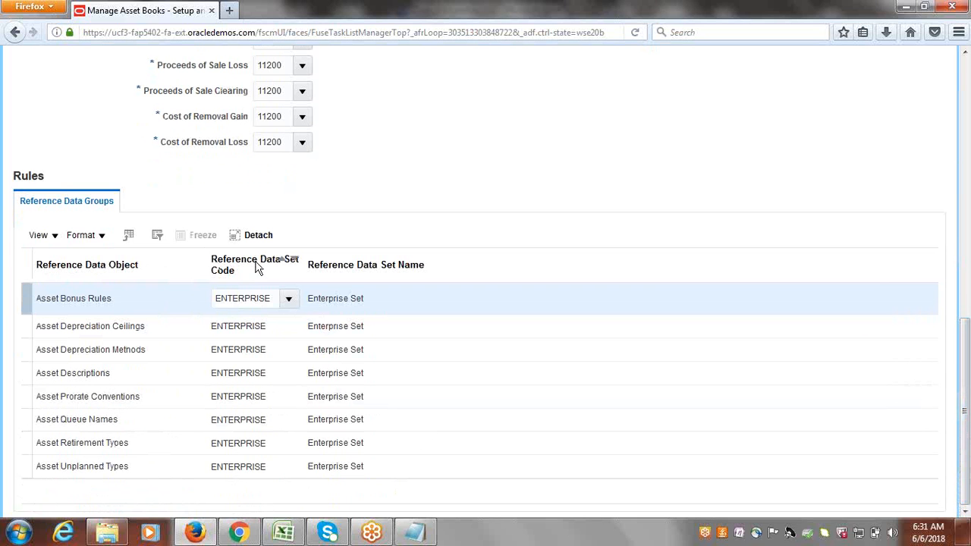
{"action": "left_click", "coordinate": [258, 300]}
{"action": "double_click", "coordinate": [257, 301]}
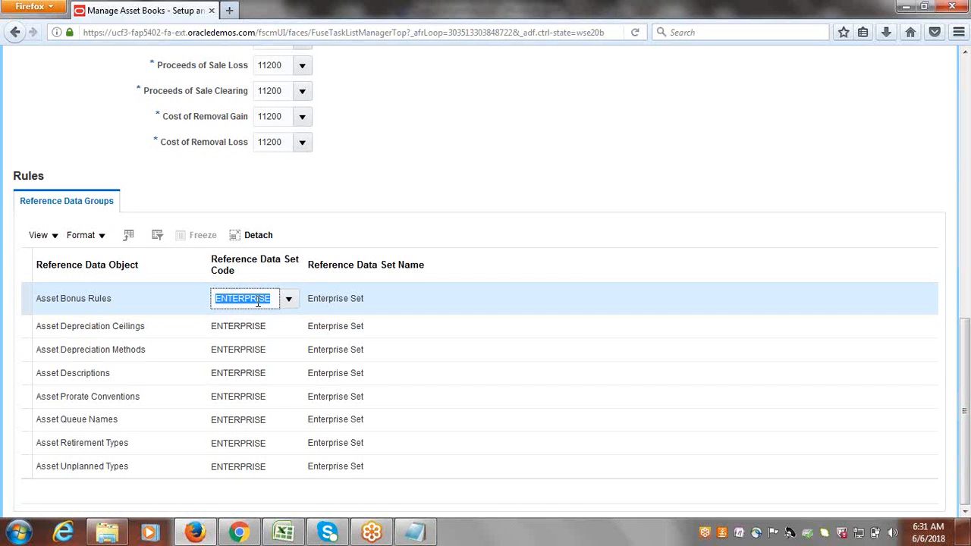
{"action": "type", "text": "coM"}
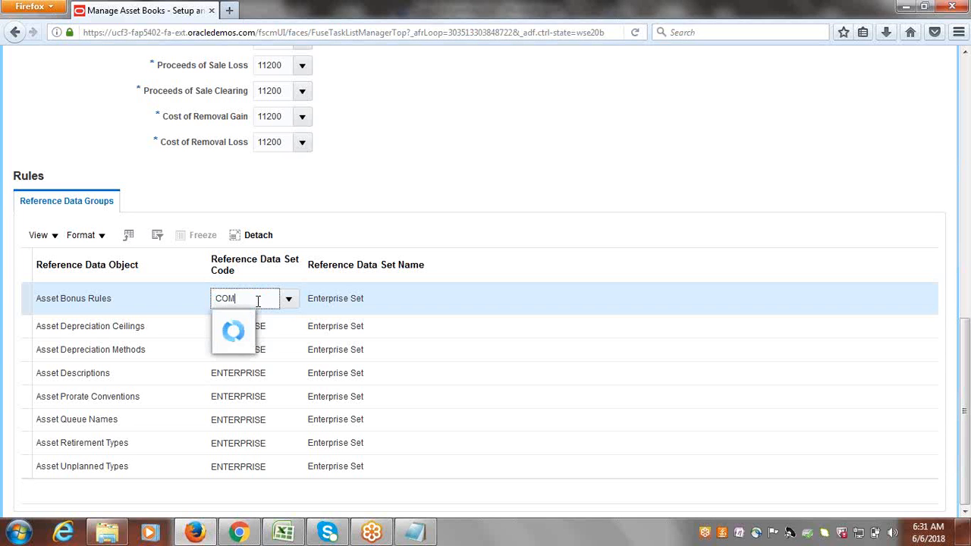
{"action": "type", "text": "MON"}
{"action": "left_click", "coordinate": [339, 298]}
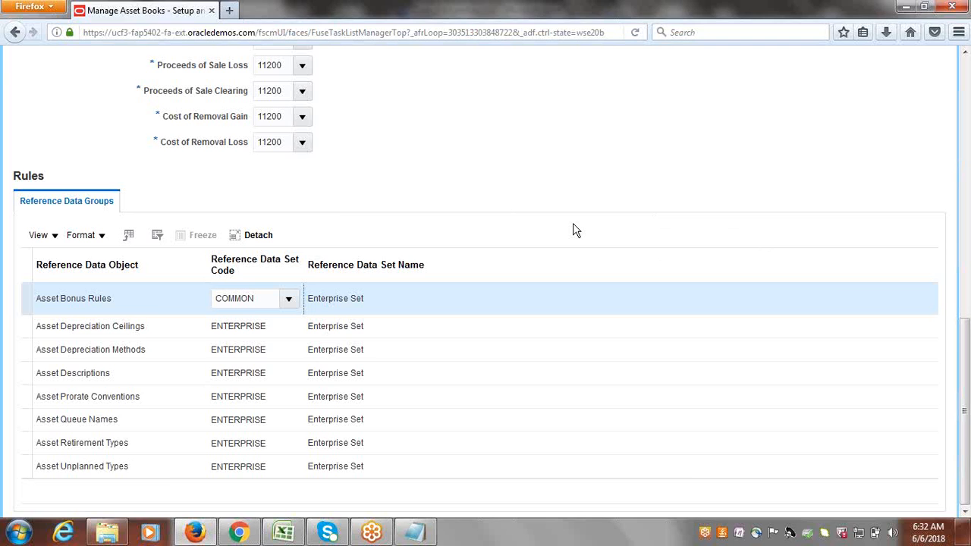
Set the Asset Depreciation Ceilings, Depreciation Methods and Descriptions set codes to COMMON.
{"action": "key", "text": "alt+Tab"}
{"action": "key", "text": "alt+Tab"}
{"action": "mouse_move", "coordinate": [967, 391]}
{"action": "left_mouse_down"}
{"action": "mouse_move", "coordinate": [963, 322]}
{"action": "mouse_move", "coordinate": [962, 387]}
{"action": "left_mouse_up"}
{"action": "left_click", "coordinate": [264, 298]}
{"action": "key", "text": "ctrl+c"}
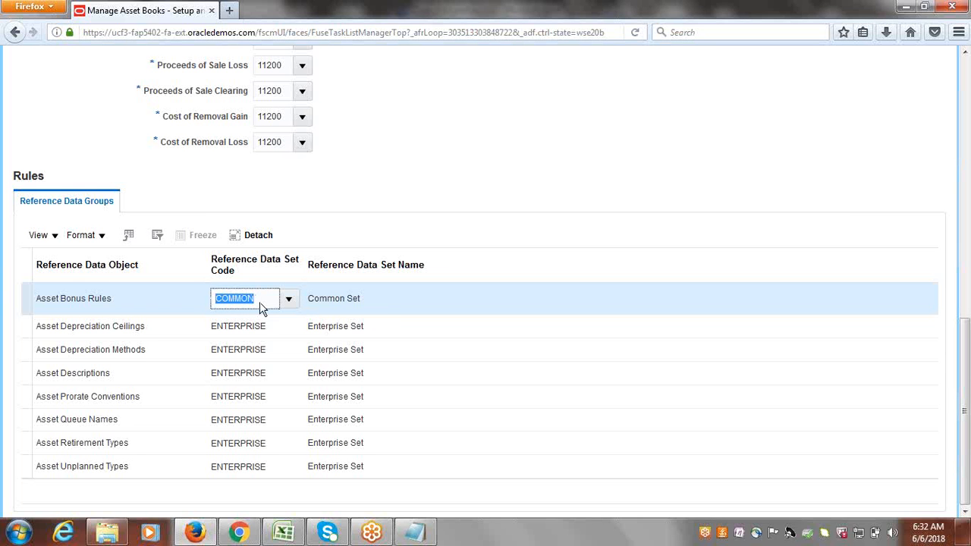
{"action": "left_click", "coordinate": [245, 330]}
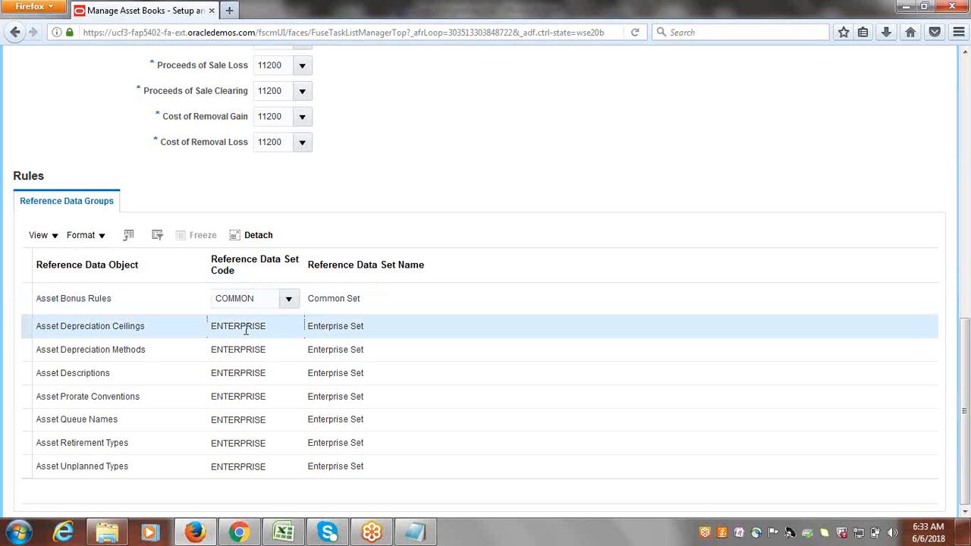
{"action": "left_click", "coordinate": [247, 328]}
{"action": "type", "text": "COMMON"}
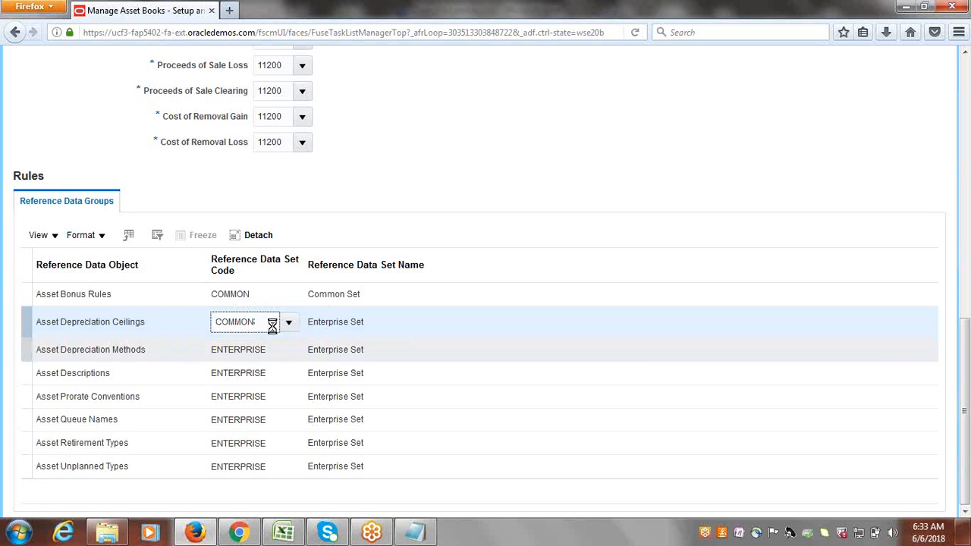
{"action": "left_click", "coordinate": [238, 348]}
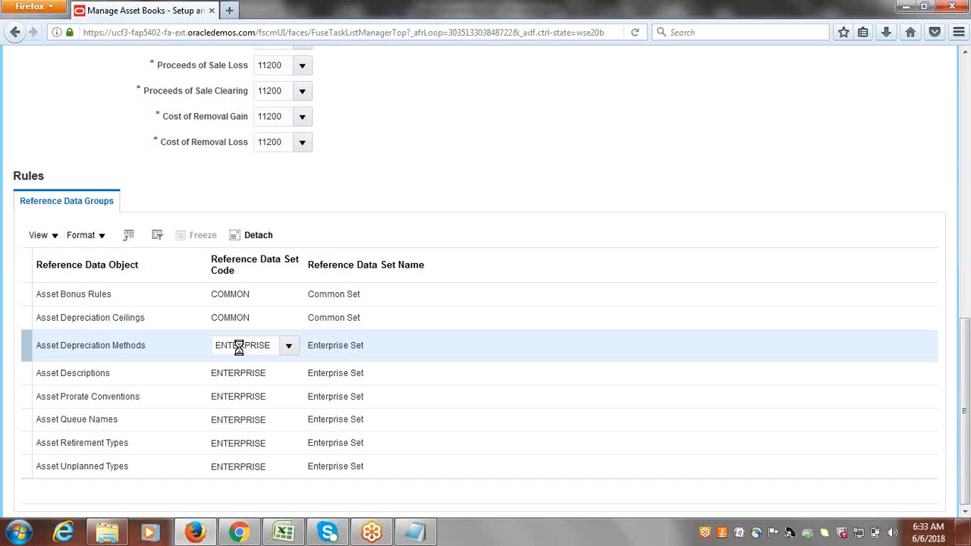
{"action": "type", "text": "COMMON"}
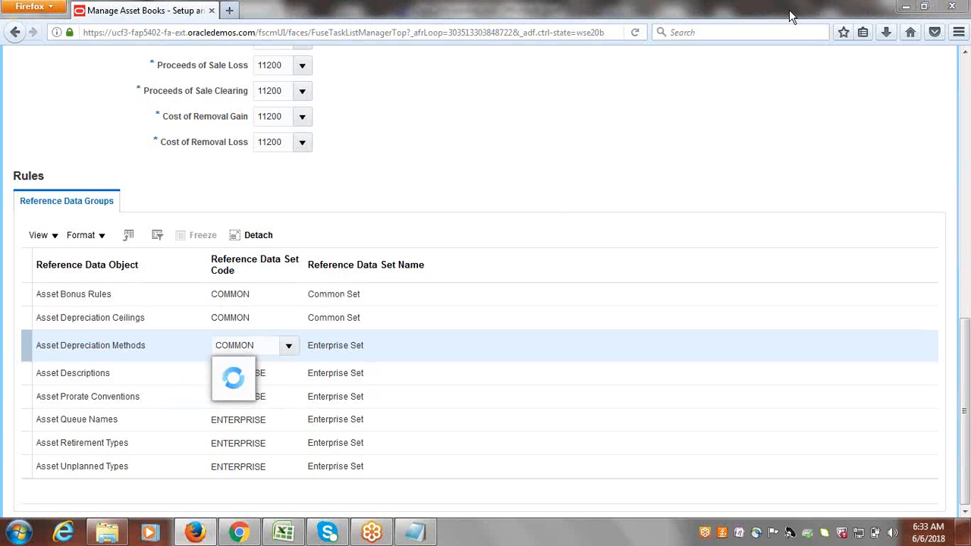
{"action": "left_click", "coordinate": [265, 374]}
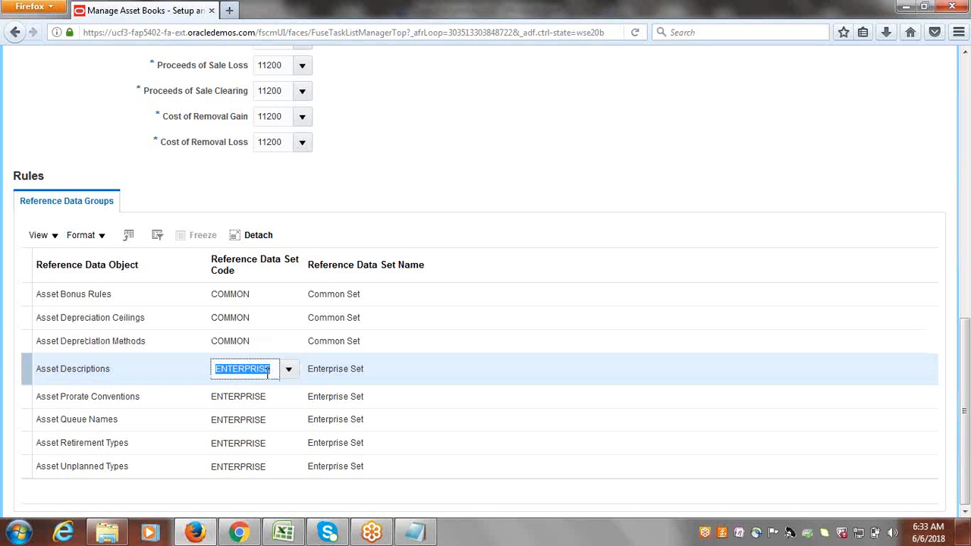
{"action": "type", "text": "COMMON"}
Overwrite the Asset Prorate Conventions, Queue Names and Retirement Types codes with COMMON.
{"action": "left_click", "coordinate": [266, 398]}
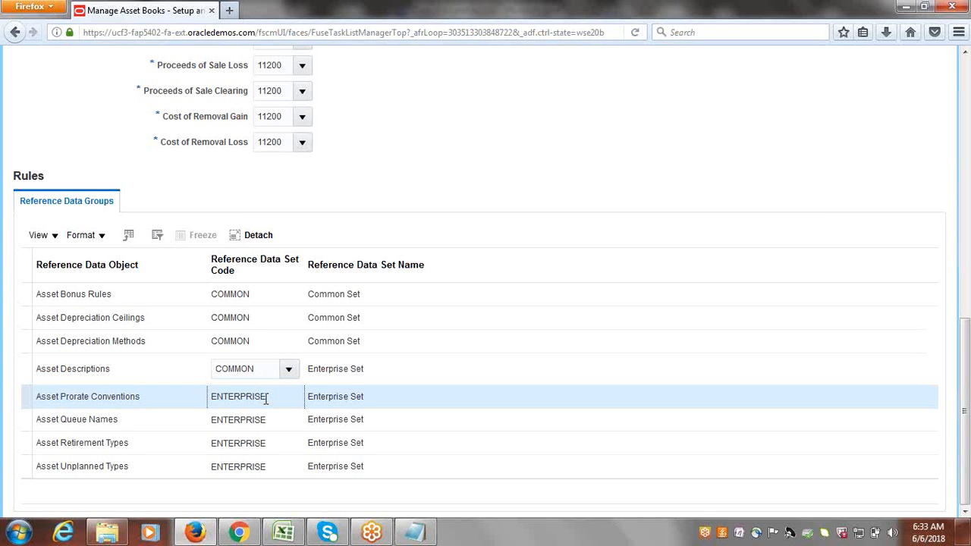
{"action": "left_click", "coordinate": [266, 396]}
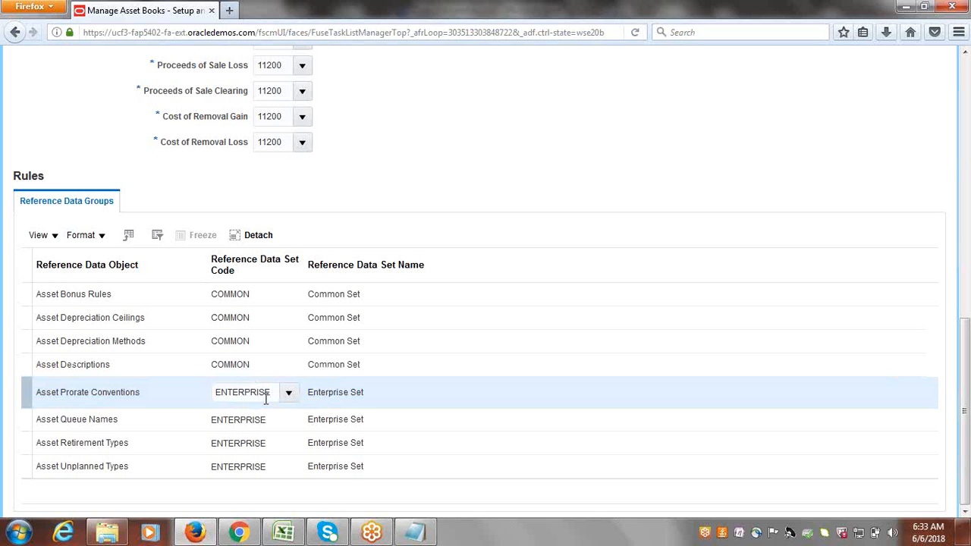
{"action": "double_click", "coordinate": [265, 397]}
{"action": "type", "text": "COMMON"}
{"action": "left_click", "coordinate": [266, 419]}
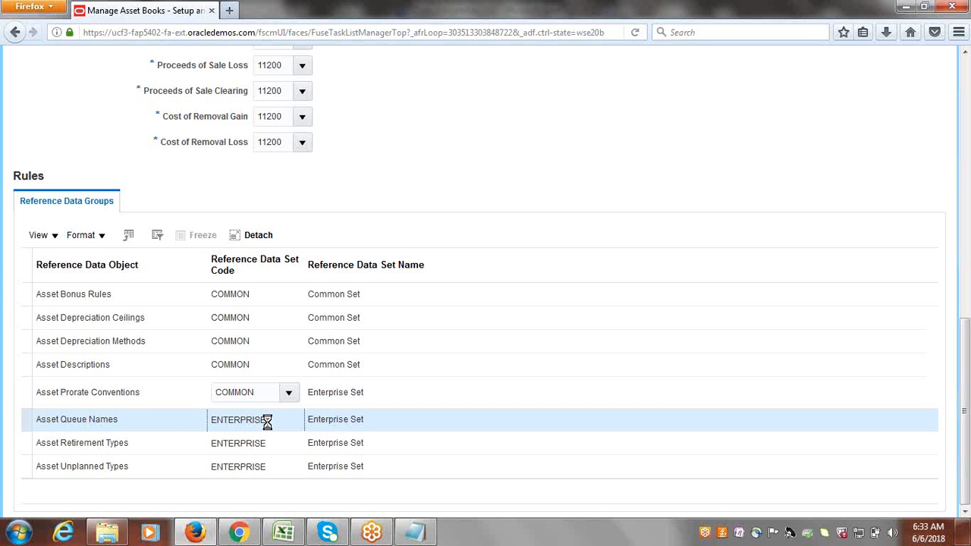
{"action": "type", "text": "COMMON"}
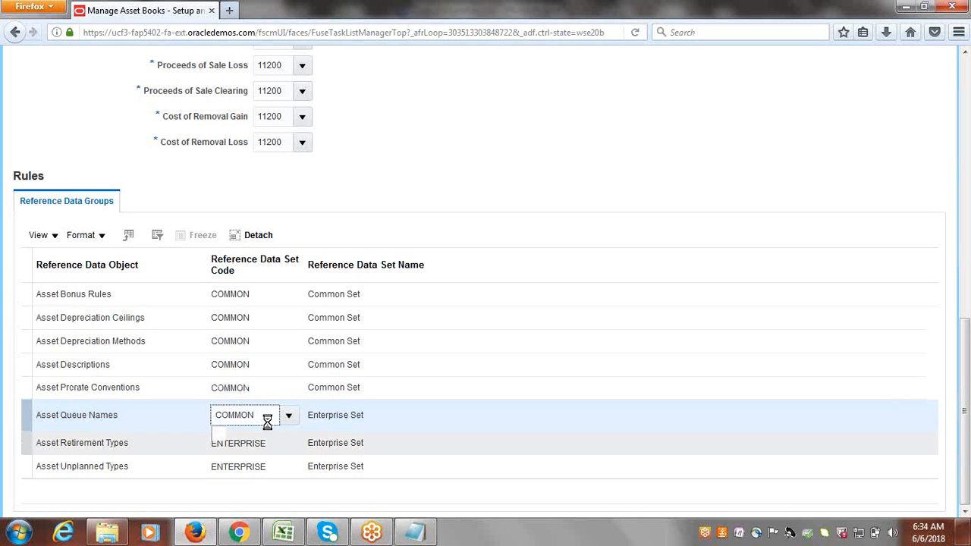
{"action": "left_click", "coordinate": [267, 443]}
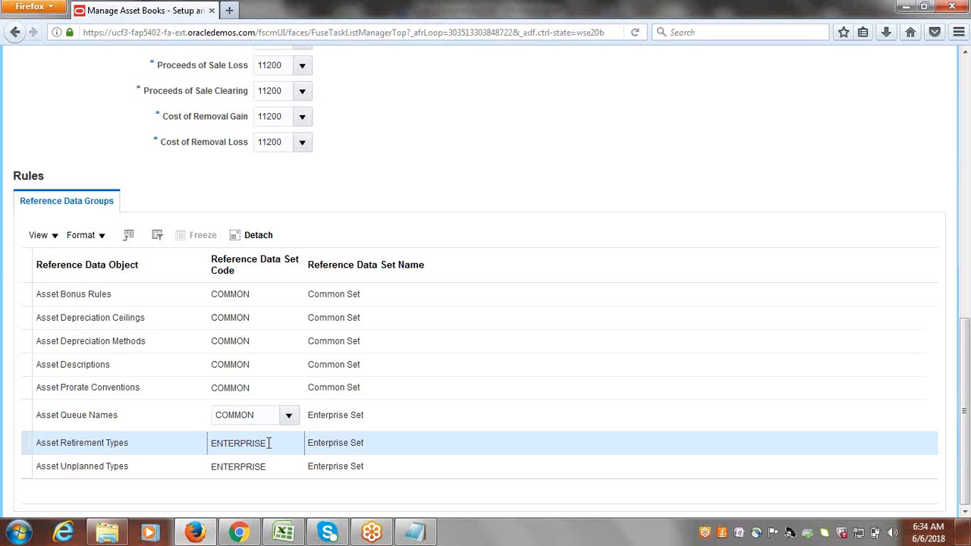
{"action": "type", "text": "COMMON"}
Paste COMMON into Asset Unplanned Types and recheck the Retirement Types code.
{"action": "key", "text": "Tab"}
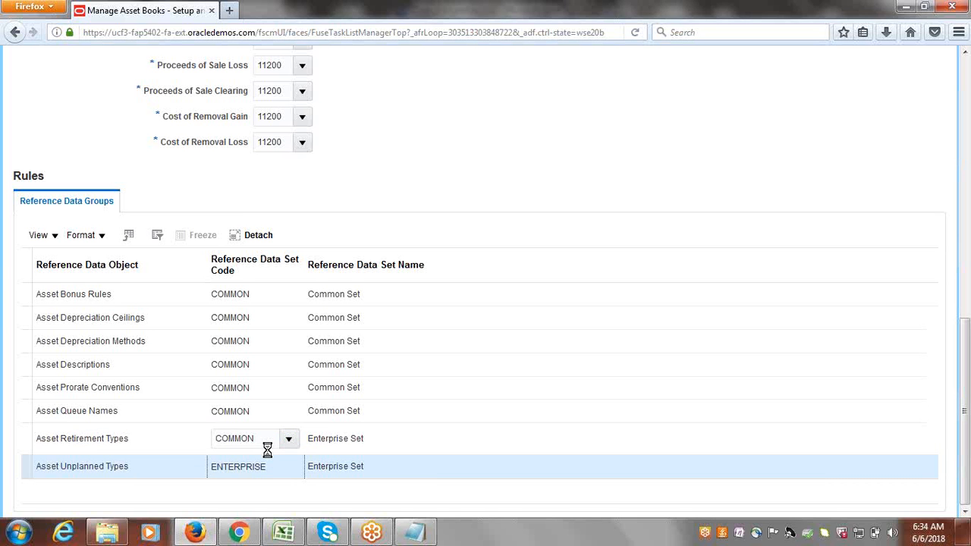
{"action": "key", "text": "ctrl+v"}
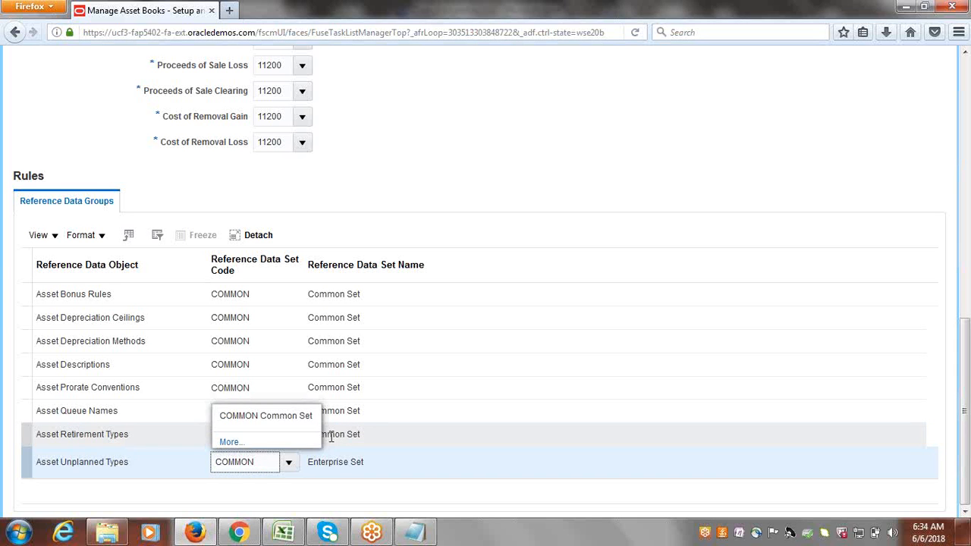
{"action": "left_click", "coordinate": [330, 437]}
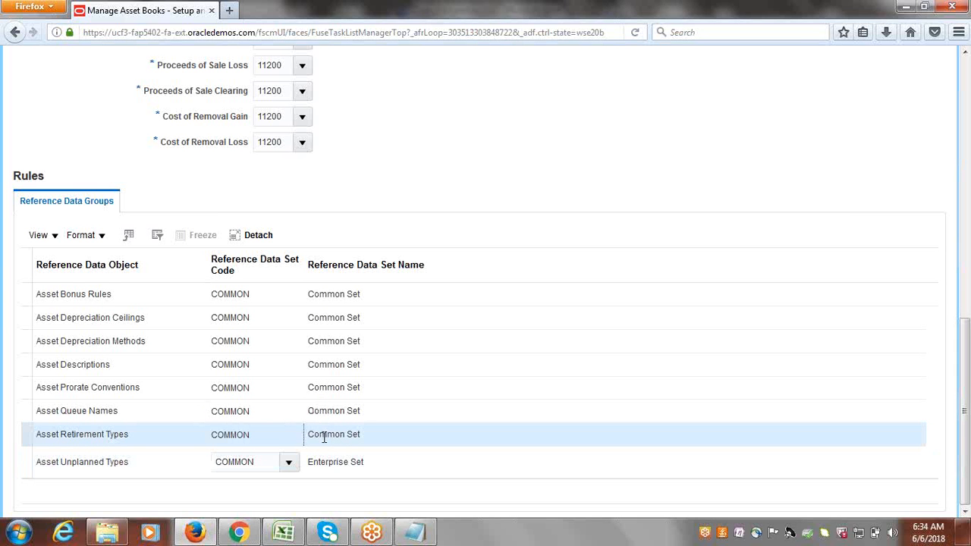
{"action": "left_click", "coordinate": [273, 434]}
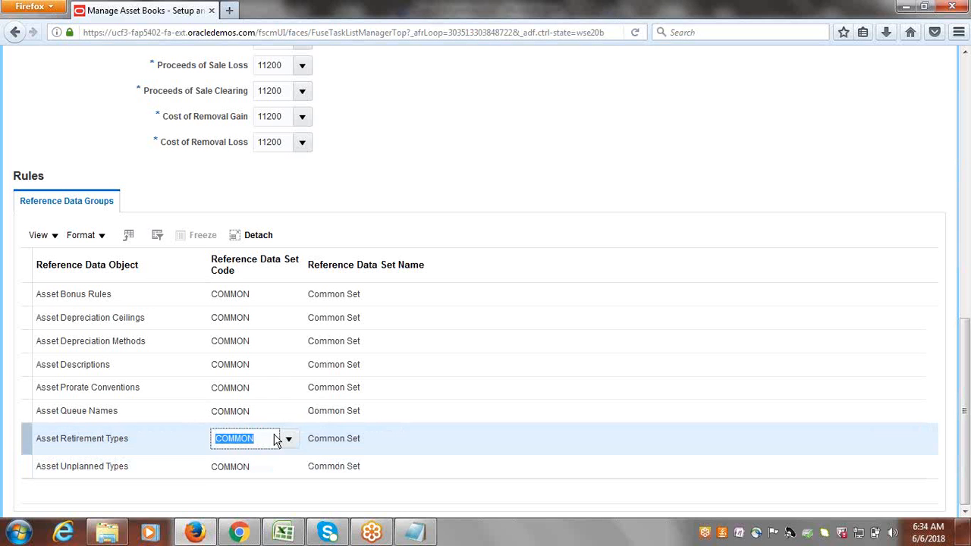
{"action": "left_click", "coordinate": [518, 129]}
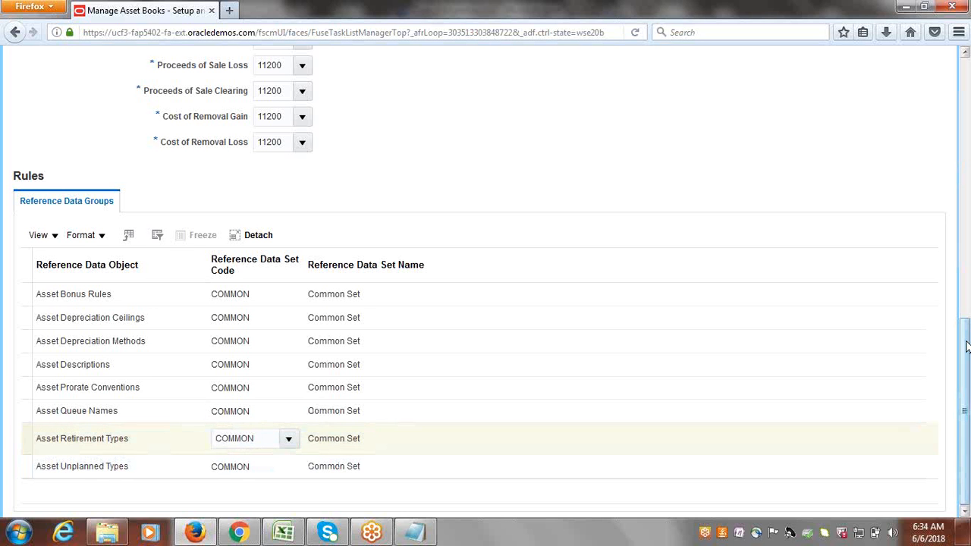
{"action": "left_click", "coordinate": [966, 175]}
Enable Allow ledger posting for the GOOGLE CORPORATE book, then save and close it.
{"action": "left_click_drag", "start_coordinate": [966, 174], "coordinate": [967, 85]}
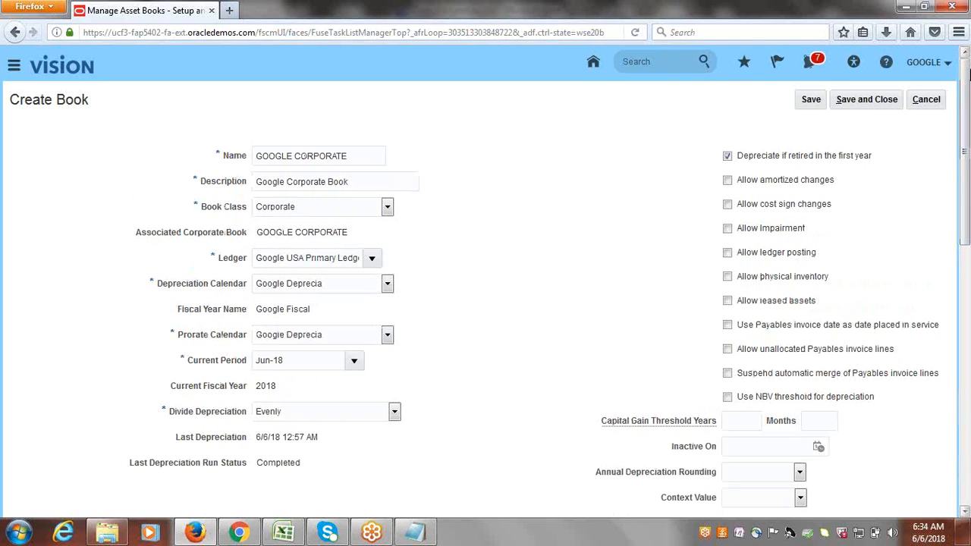
{"action": "left_click", "coordinate": [729, 255]}
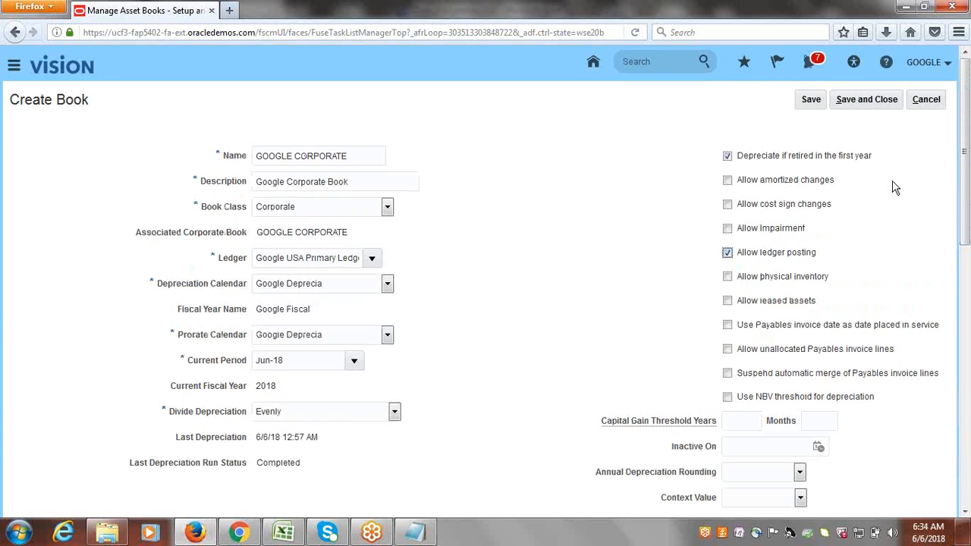
{"action": "left_click", "coordinate": [869, 97]}
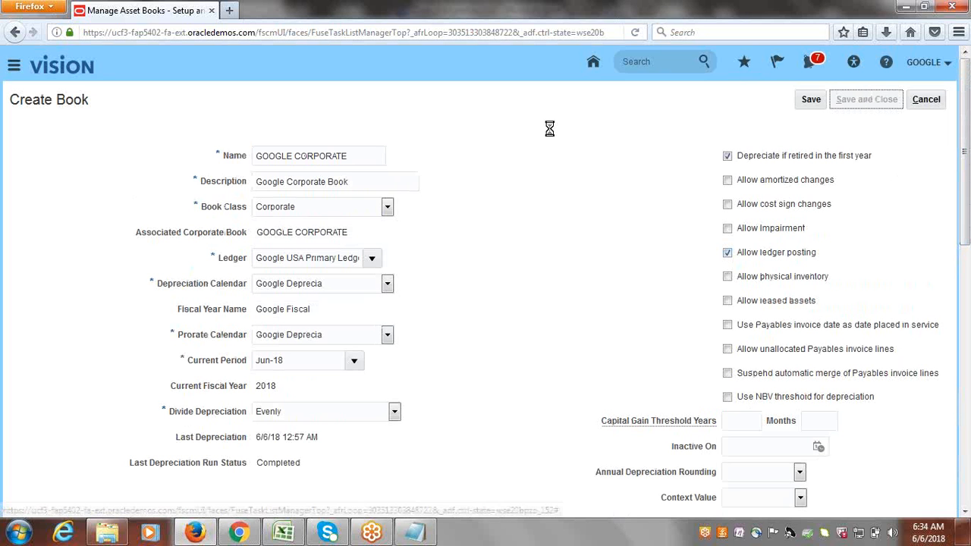
{"action": "left_click", "coordinate": [301, 540]}
Mark Create Asset Book/Corporate Book as Done in B18.
{"action": "key", "text": "Right"}
{"action": "type", "text": "D"}
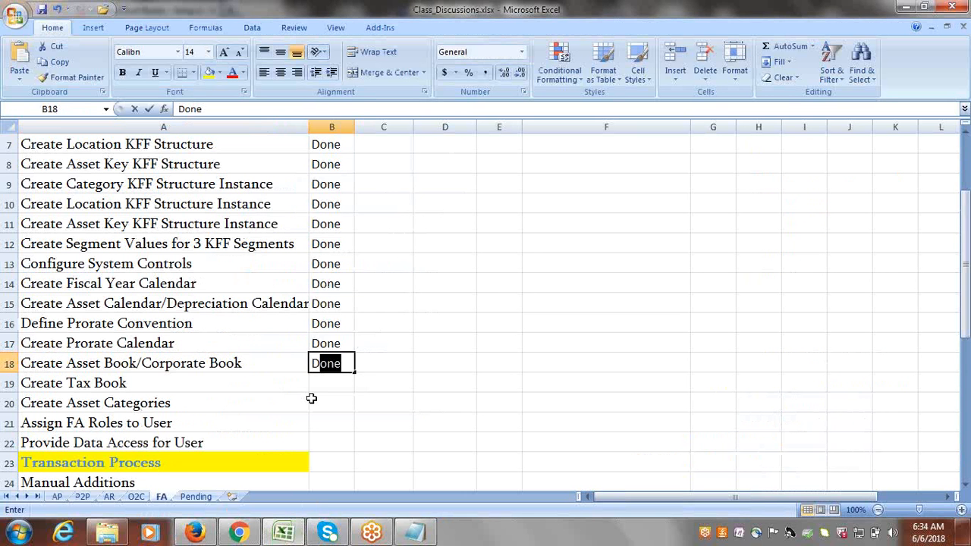
{"action": "key", "text": "Right"}
Set the Create Tax Book status in B19 to Pending.
{"action": "left_click", "coordinate": [170, 382]}
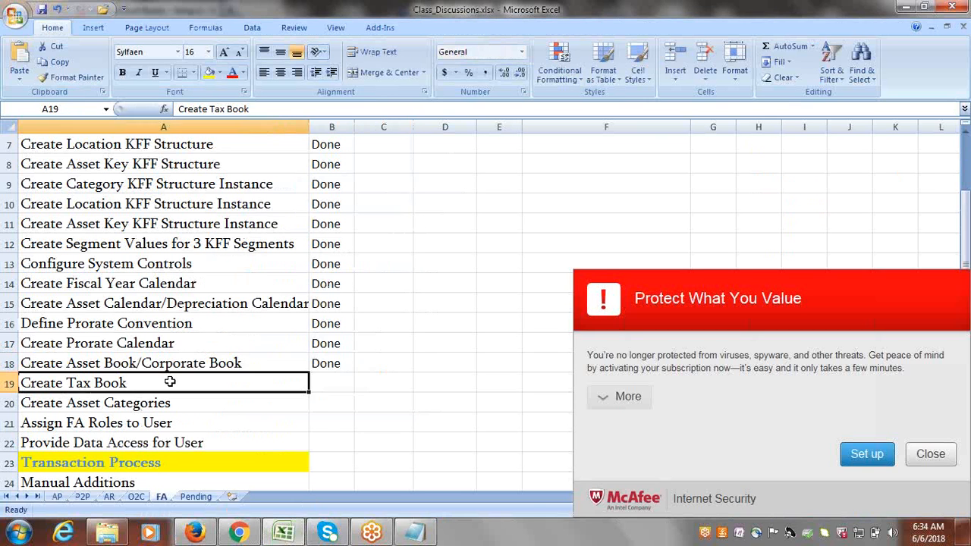
{"action": "key", "text": "Right"}
{"action": "left_click", "coordinate": [931, 453]}
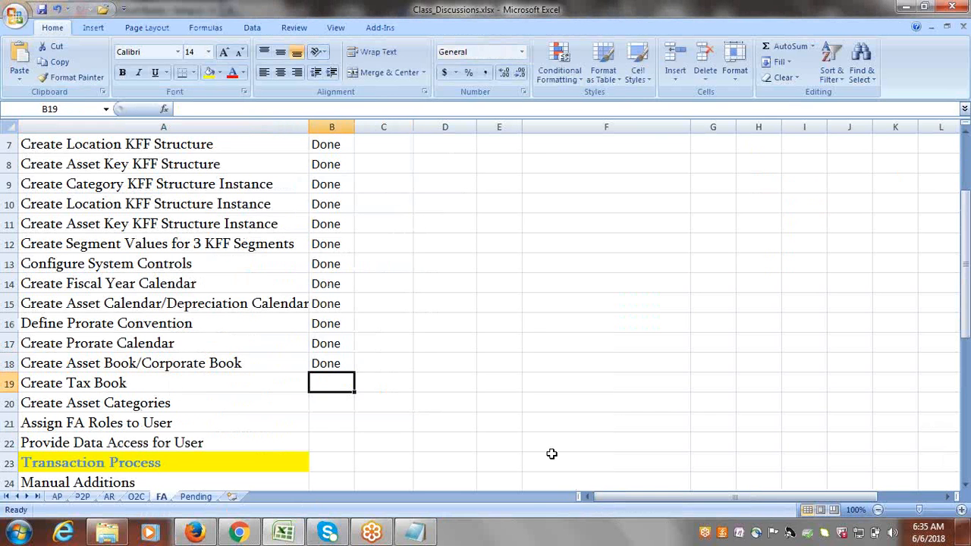
{"action": "type", "text": "p"}
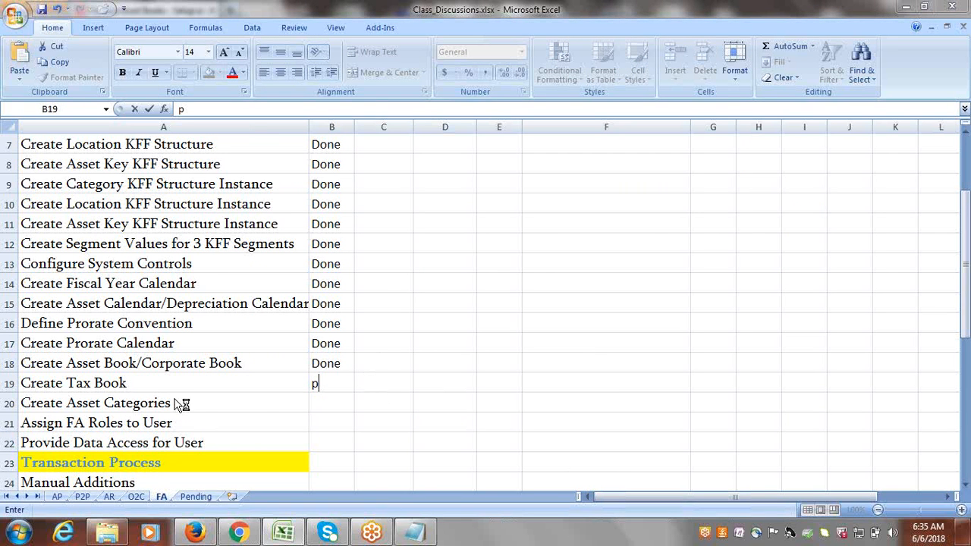
{"action": "key", "text": "BackSpace"}
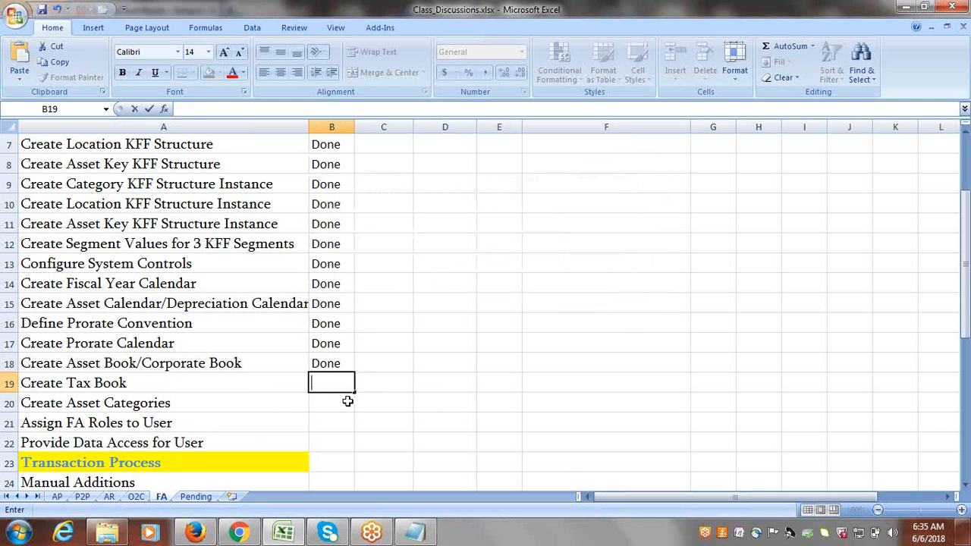
{"action": "type", "text": "p"}
{"action": "key", "text": "BackSpace"}
{"action": "type", "text": "Pending"}
{"action": "key", "text": "Tab"}
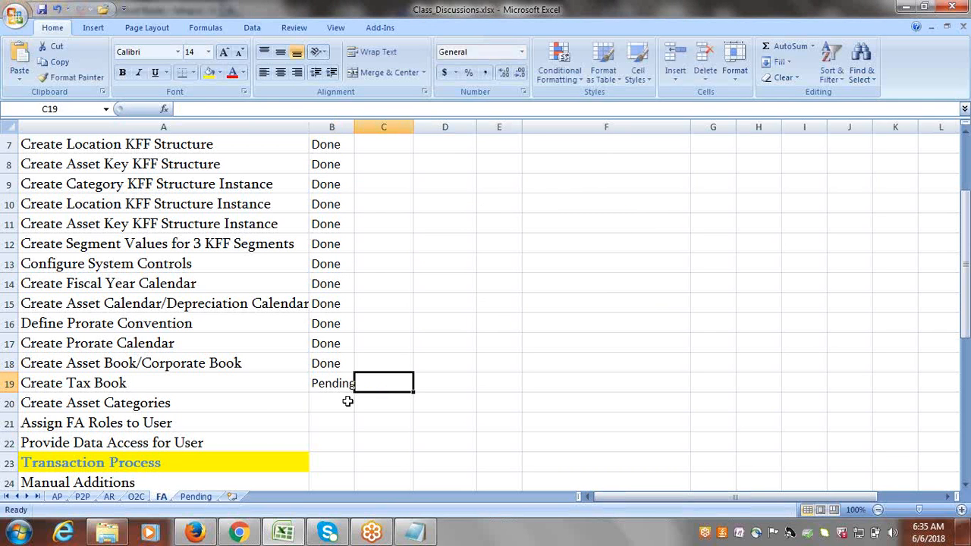
{"action": "left_click", "coordinate": [182, 409]}
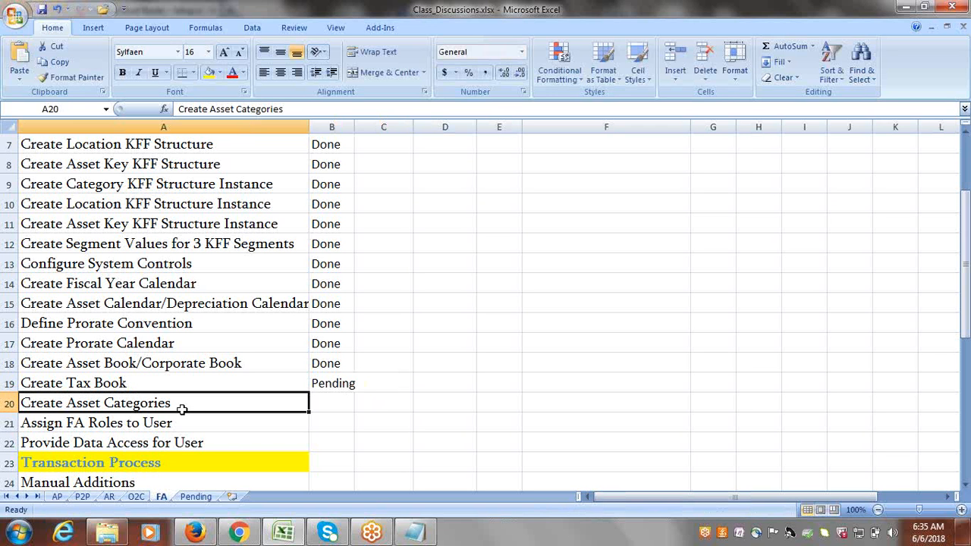
{"action": "left_click", "coordinate": [194, 534]}
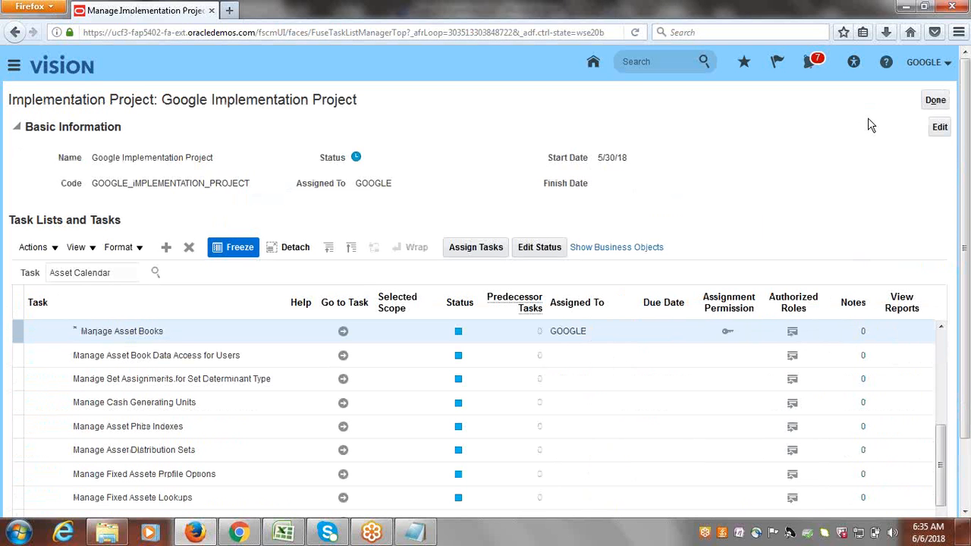
Scroll the Google Implementation Project task list and go to Manage Asset Categories.
{"action": "left_click_drag", "start_coordinate": [966, 138], "coordinate": [967, 206]}
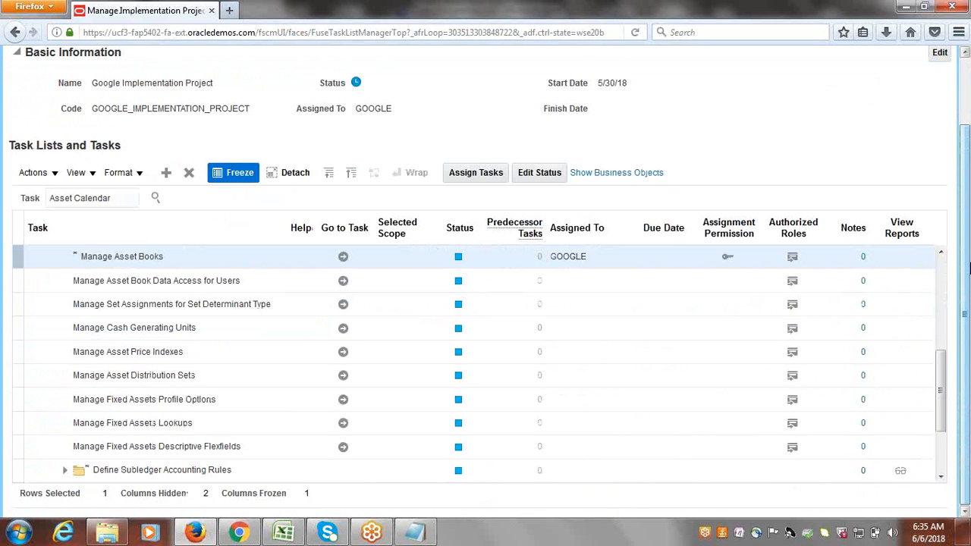
{"action": "left_click_drag", "start_coordinate": [943, 368], "coordinate": [942, 395]}
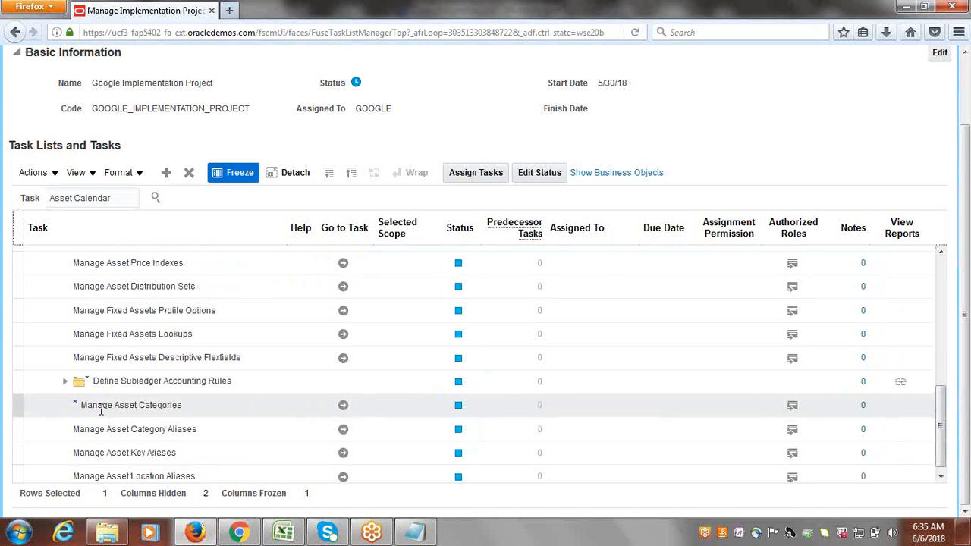
{"action": "left_click", "coordinate": [344, 407]}
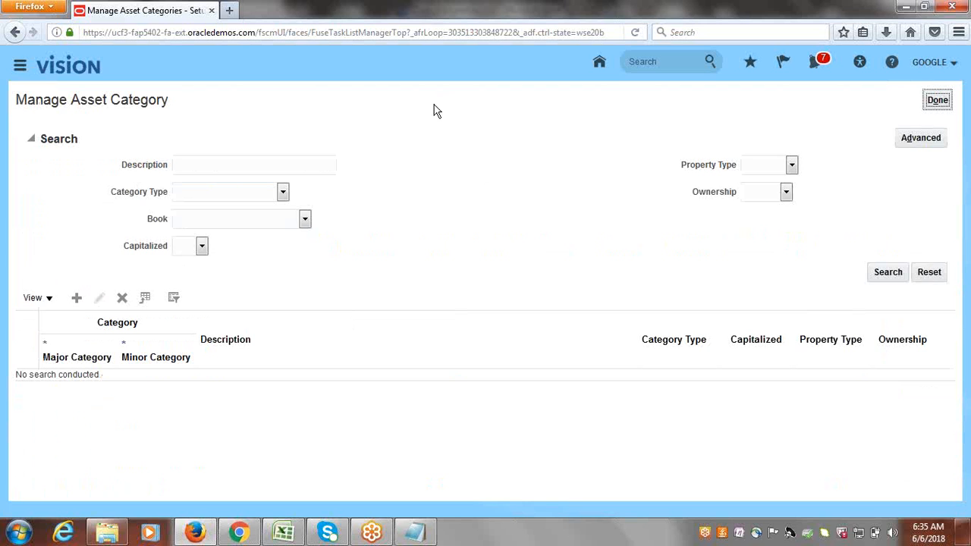
Create a new asset category with minor category GOOGLE OFFICE and description Office Buildings.
{"action": "left_click", "coordinate": [76, 300]}
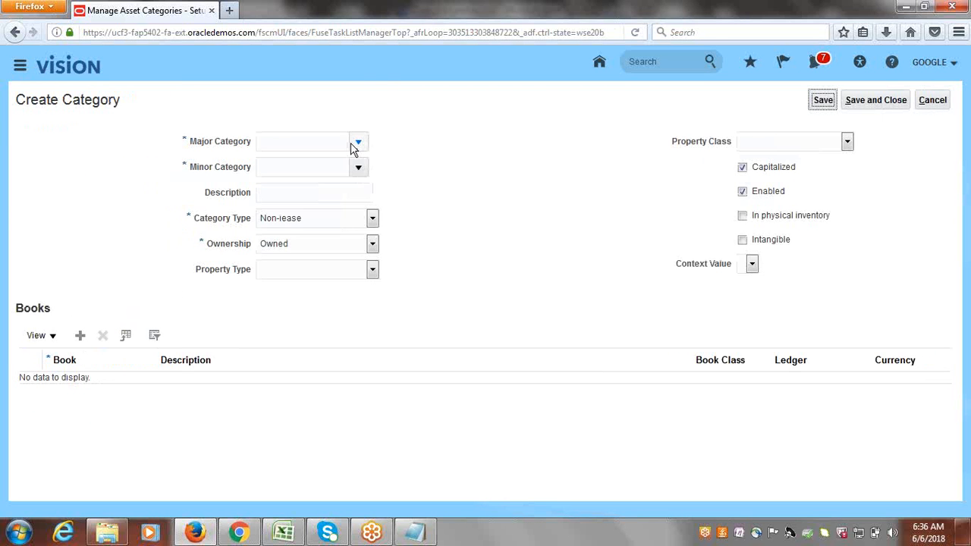
{"action": "left_click", "coordinate": [354, 144]}
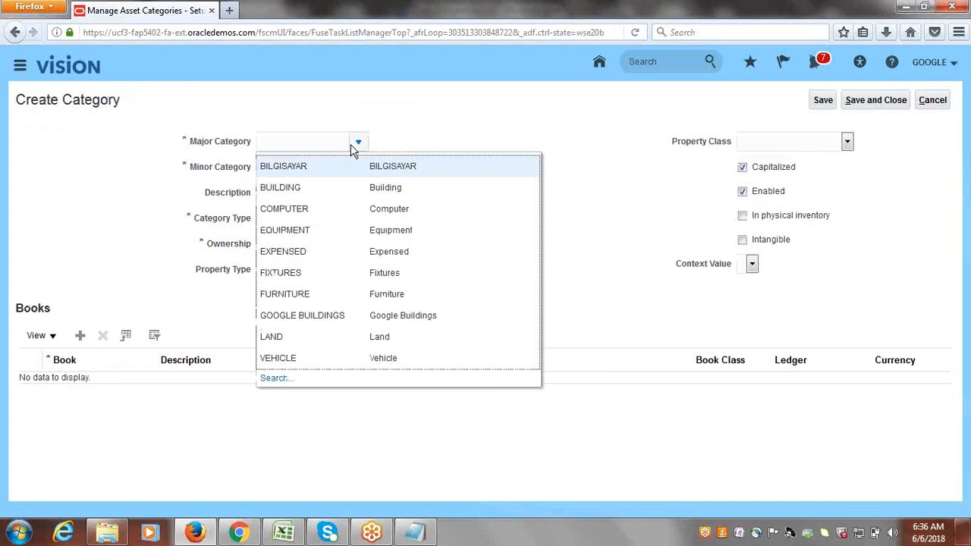
{"action": "left_click", "coordinate": [323, 315]}
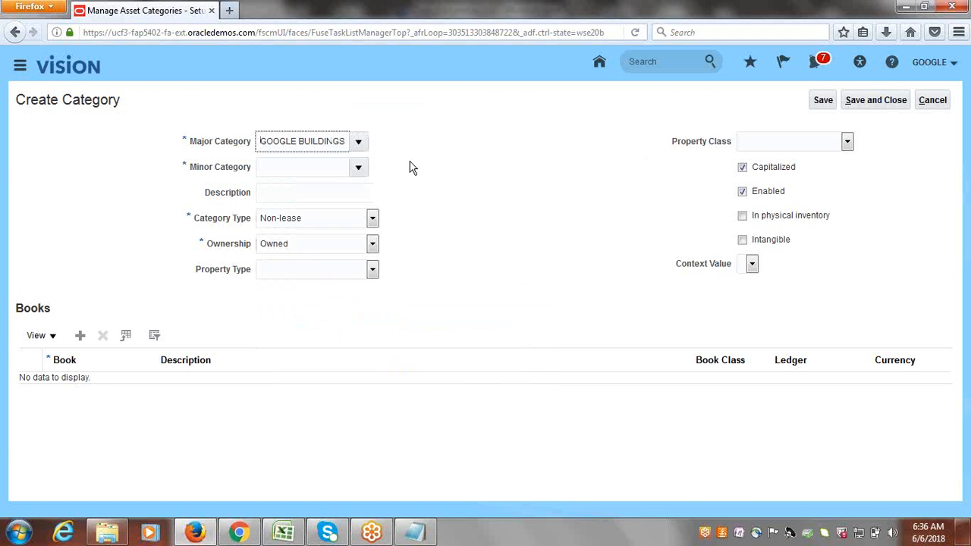
{"action": "left_click", "coordinate": [357, 167]}
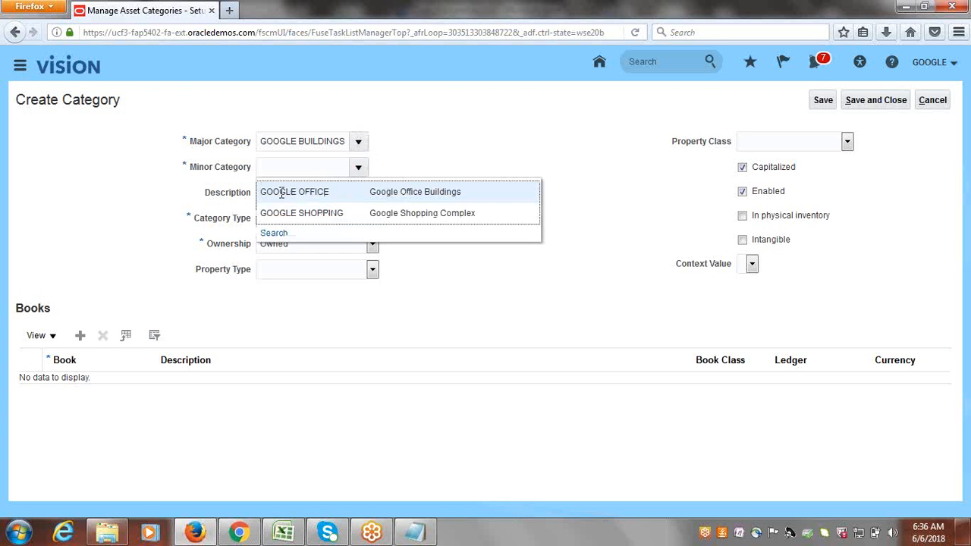
{"action": "left_click", "coordinate": [282, 193]}
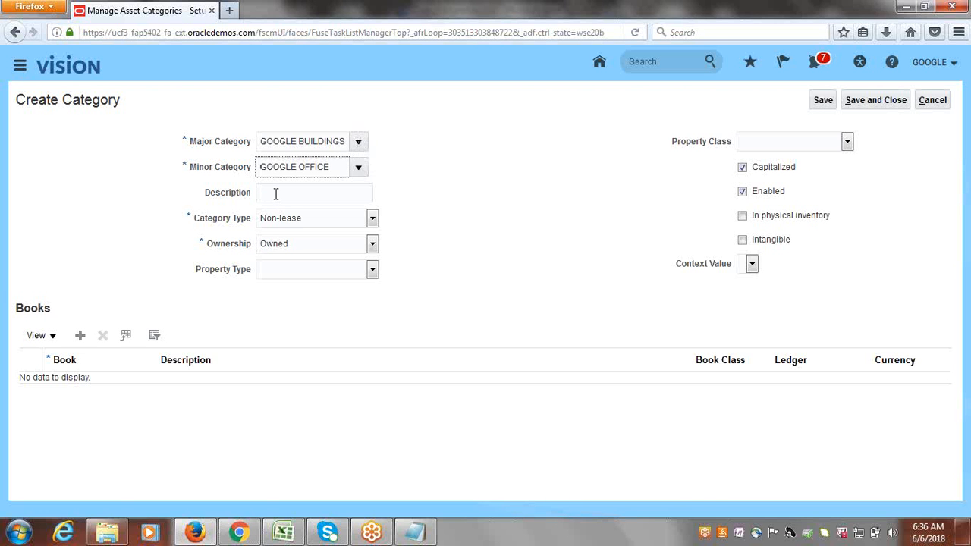
{"action": "type", "text": "O"}
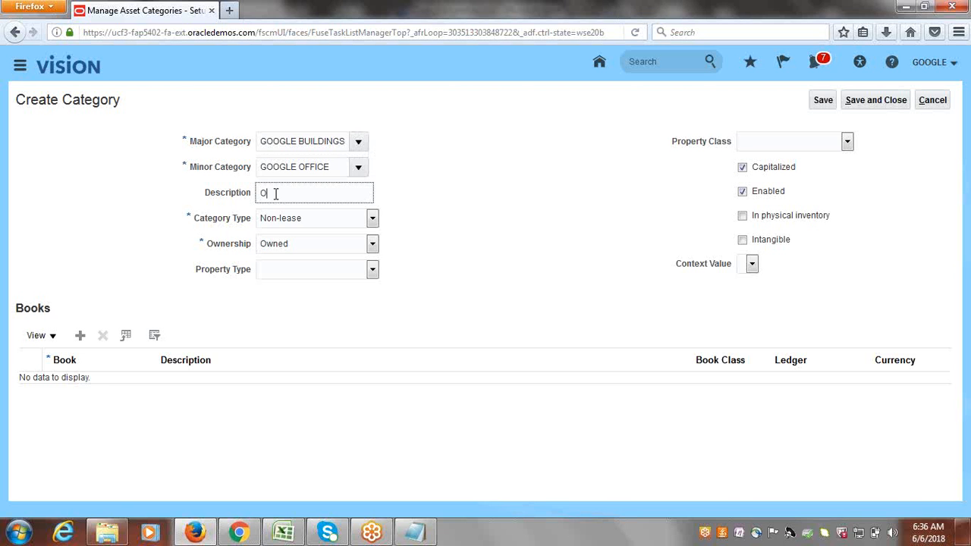
{"action": "type", "text": "ffice Buildings"}
{"action": "key", "text": "Tab"}
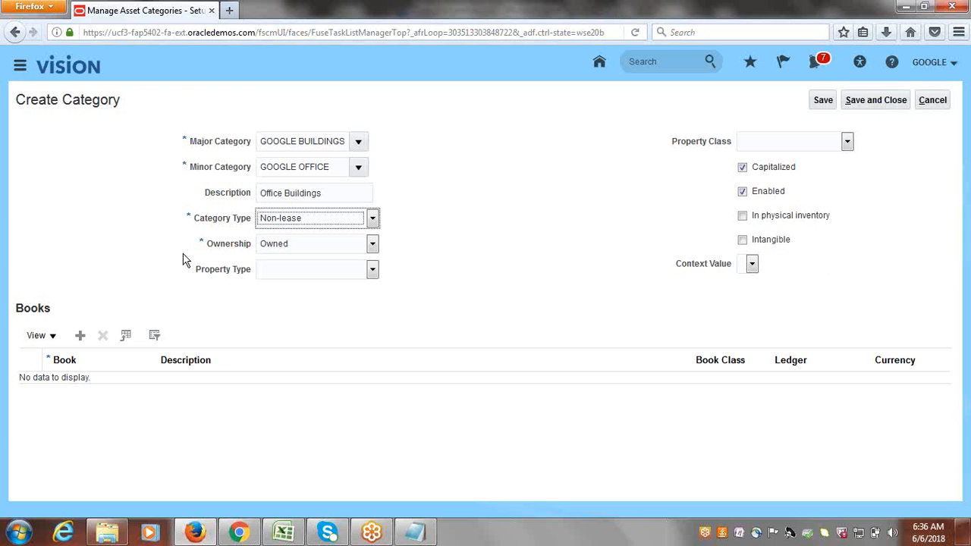
Add a GOOGLE CORPORATE book row and scroll down to its Accounting Rules.
{"action": "left_click", "coordinate": [80, 336]}
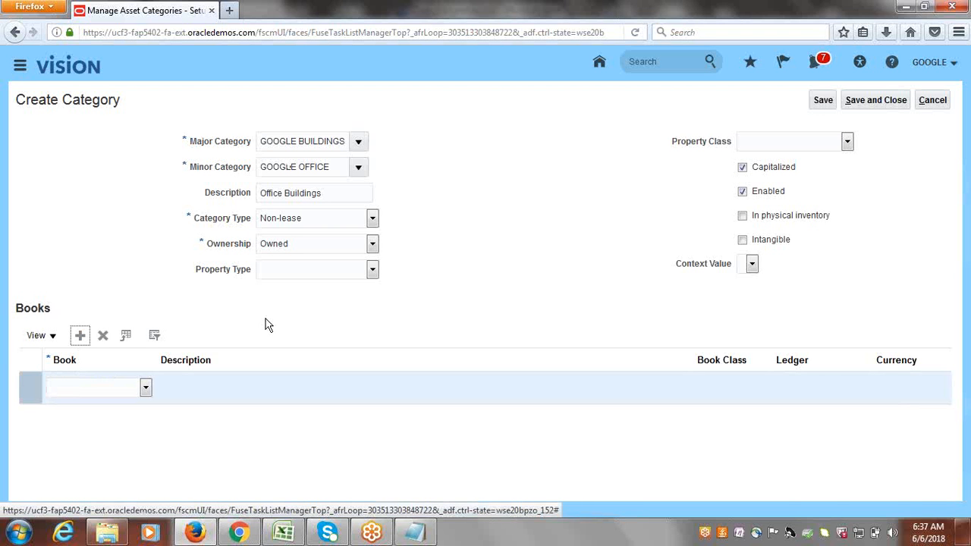
{"action": "left_click", "coordinate": [145, 387]}
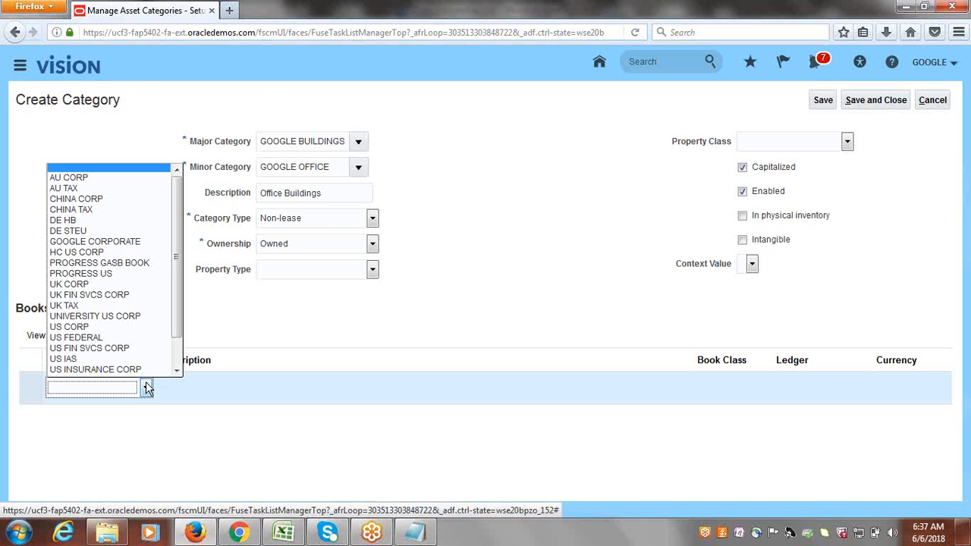
{"action": "left_click", "coordinate": [119, 243]}
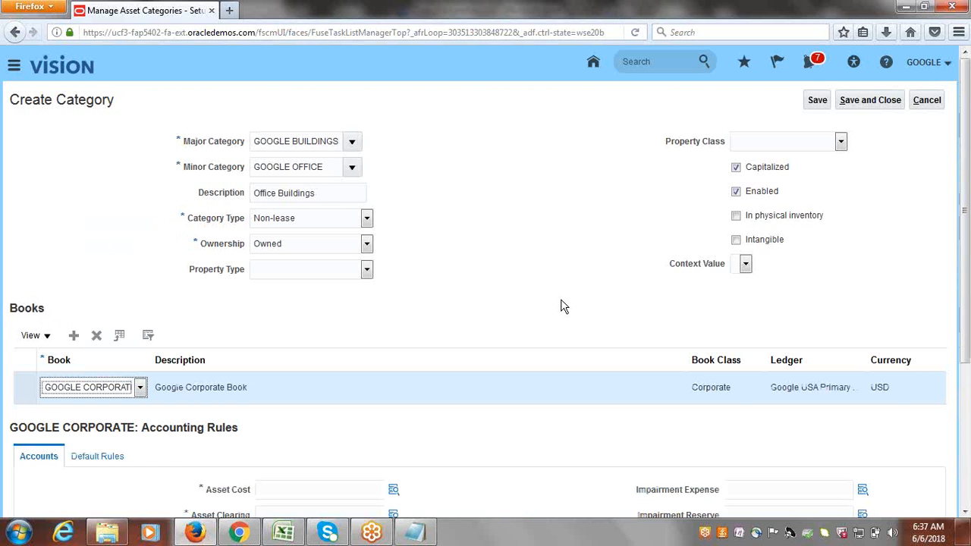
{"action": "left_click_drag", "start_coordinate": [964, 150], "coordinate": [963, 295]}
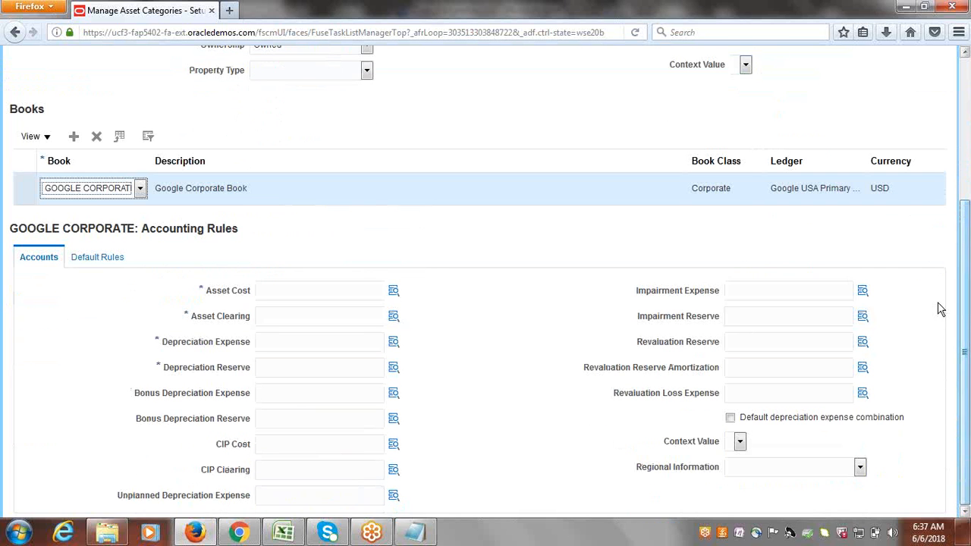
Enter 10000000 as the starting Asset Cost account value.
{"action": "left_click", "coordinate": [393, 292]}
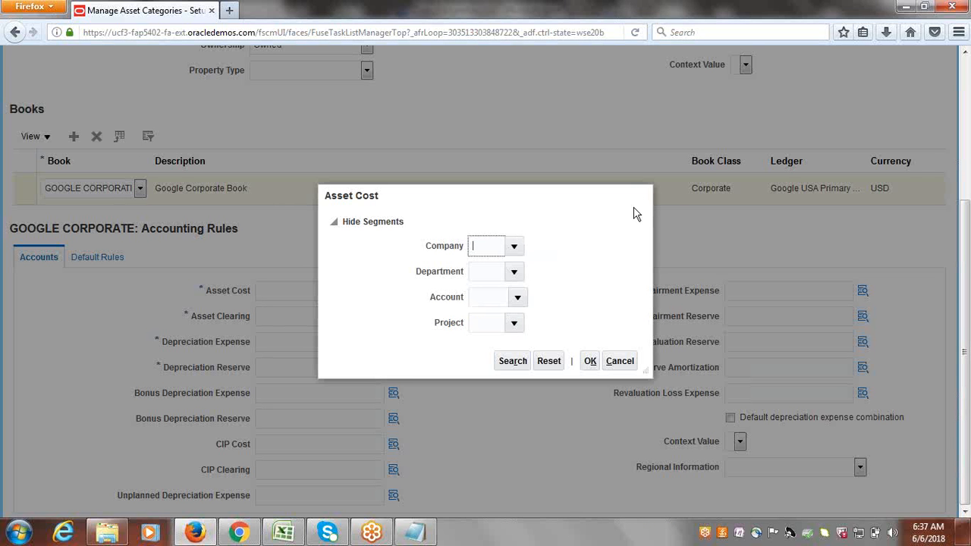
{"action": "left_click", "coordinate": [639, 195]}
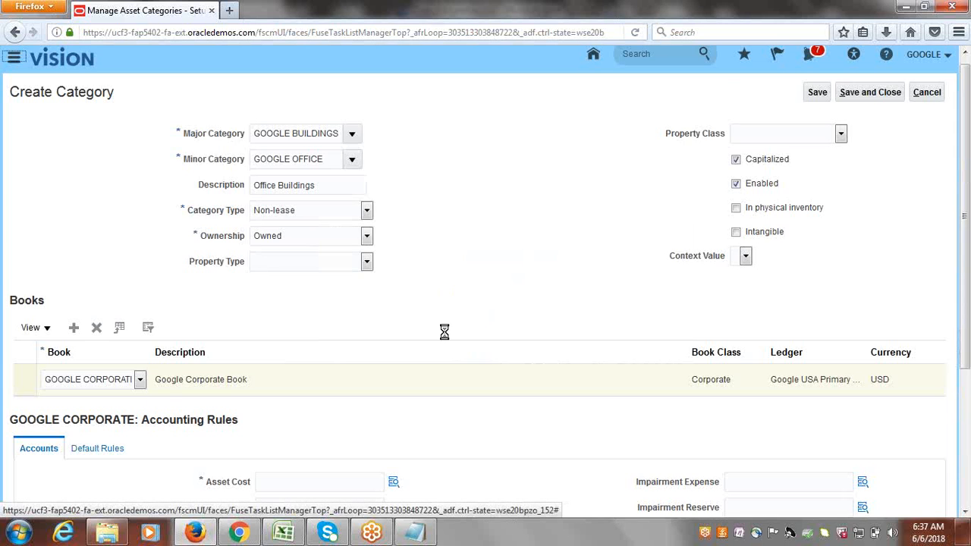
{"action": "left_click_drag", "start_coordinate": [967, 195], "coordinate": [967, 275]}
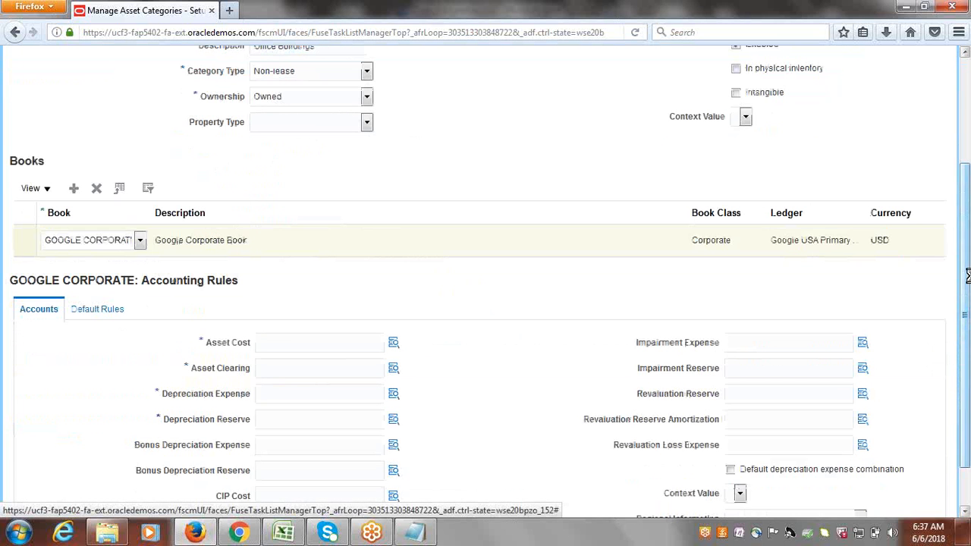
{"action": "left_click", "coordinate": [284, 342]}
{"action": "type", "text": "1000"}
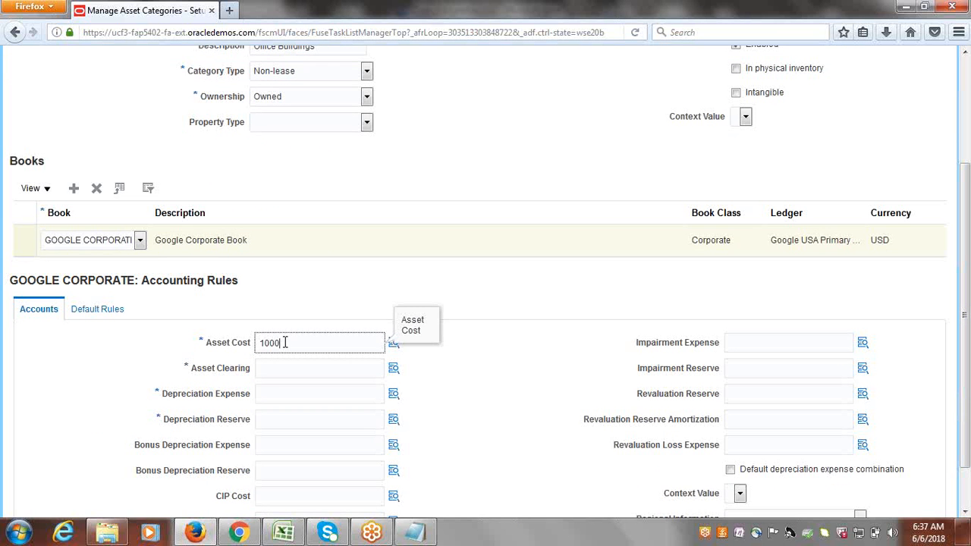
{"action": "type", "text": "0000"}
{"action": "key", "text": "Tab"}
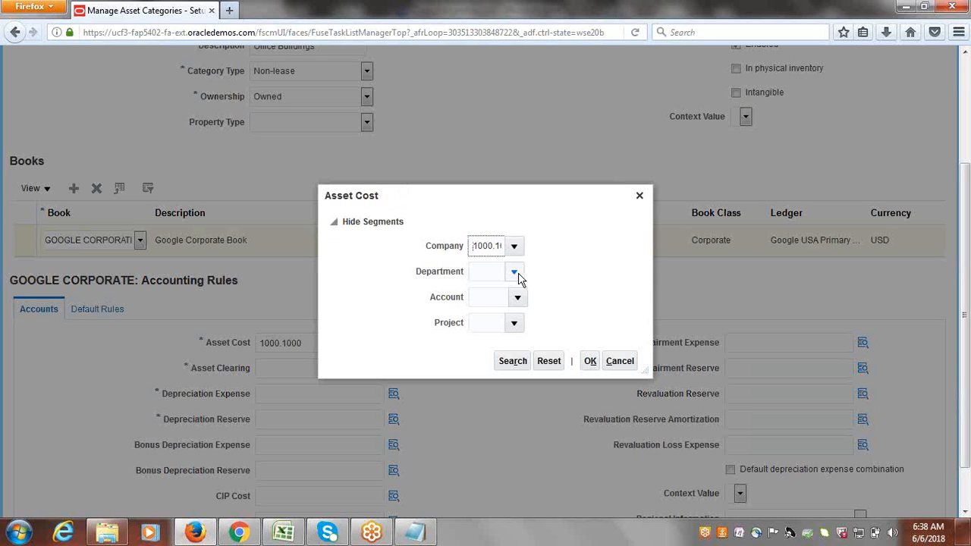
Trim the company to 1000, choose department 1000 Finance, and open the account search.
{"action": "left_click_drag", "start_coordinate": [493, 245], "coordinate": [550, 253]}
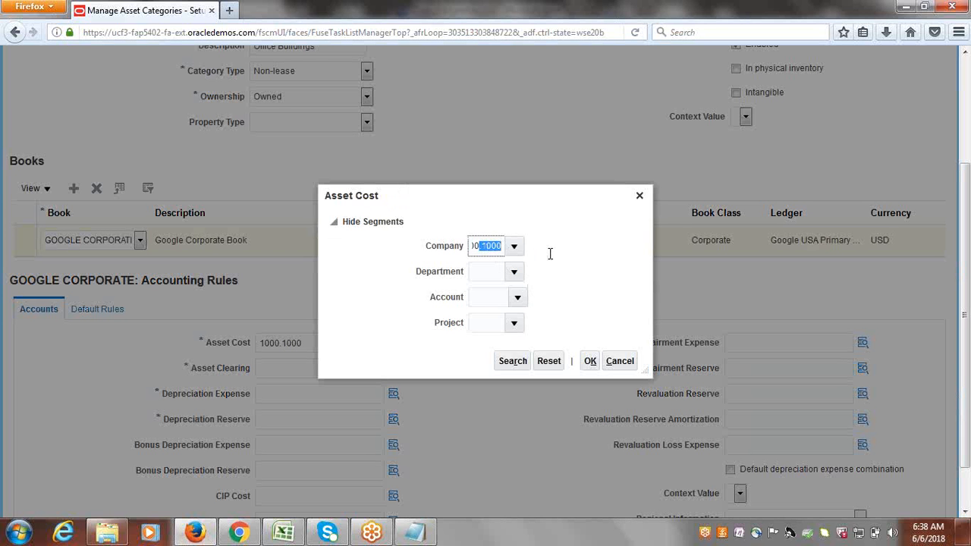
{"action": "key", "text": "BackSpace"}
{"action": "key", "text": "Tab"}
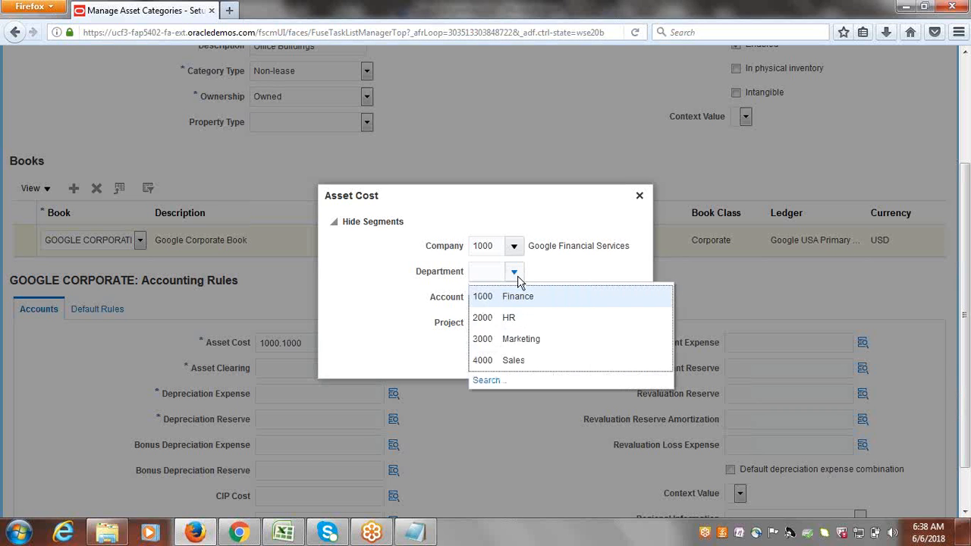
{"action": "left_click", "coordinate": [522, 295]}
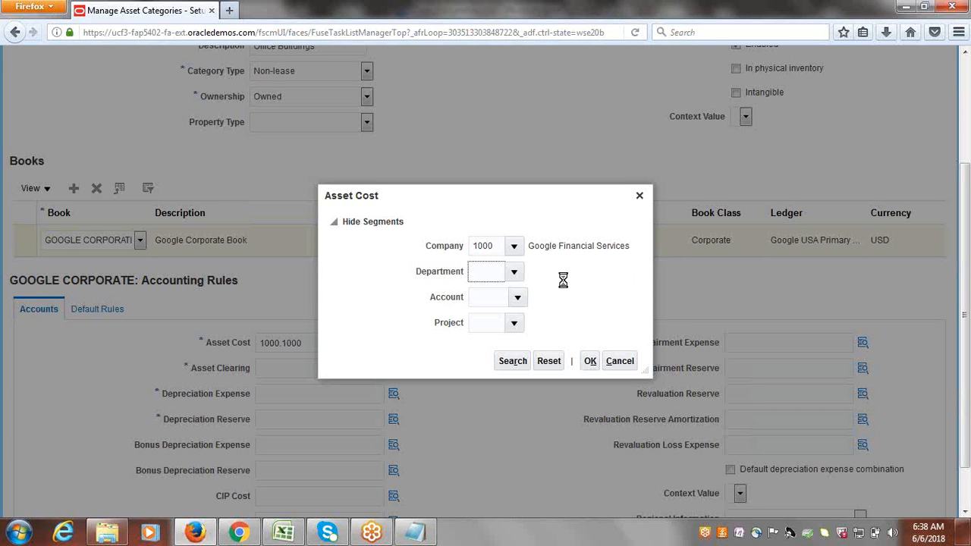
{"action": "left_click", "coordinate": [518, 298]}
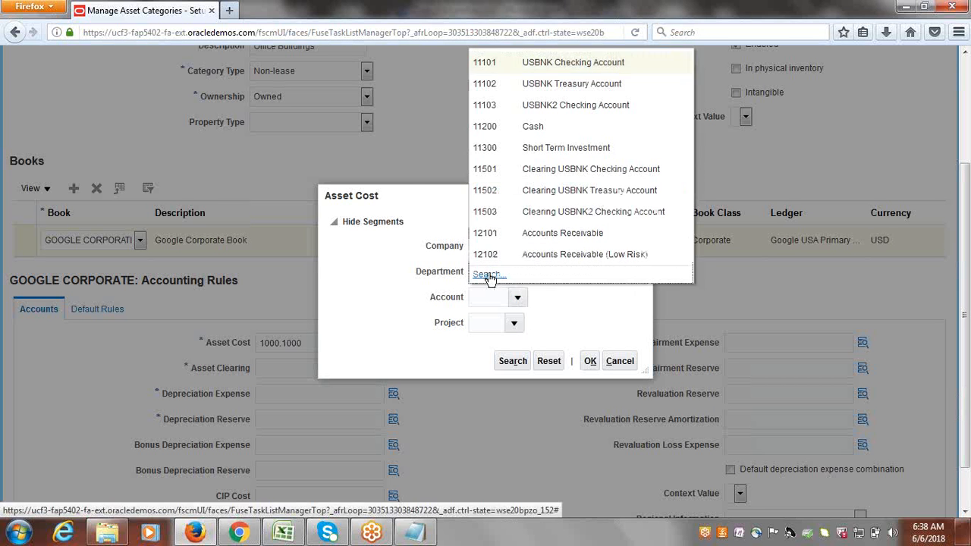
{"action": "left_click", "coordinate": [487, 275]}
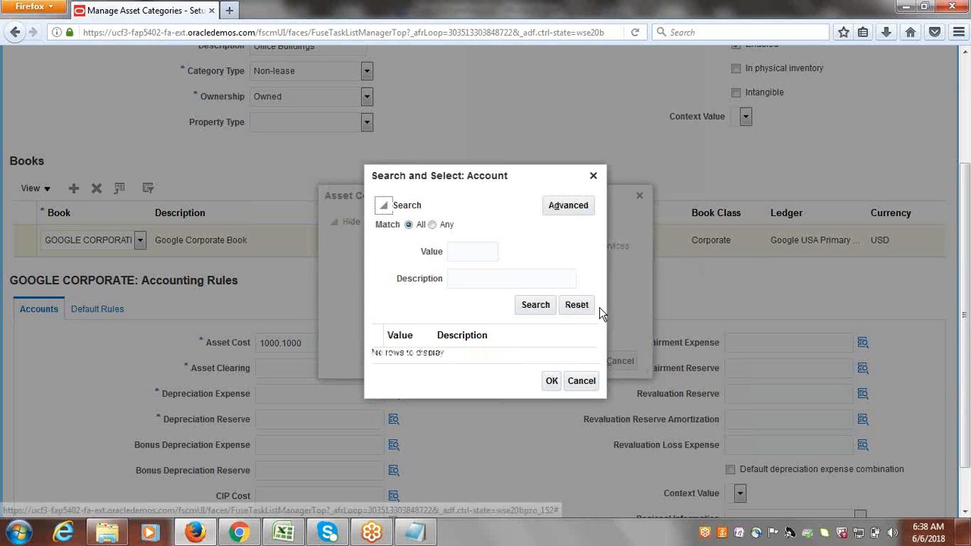
{"action": "left_click", "coordinate": [488, 277]}
{"action": "type", "text": "B"}
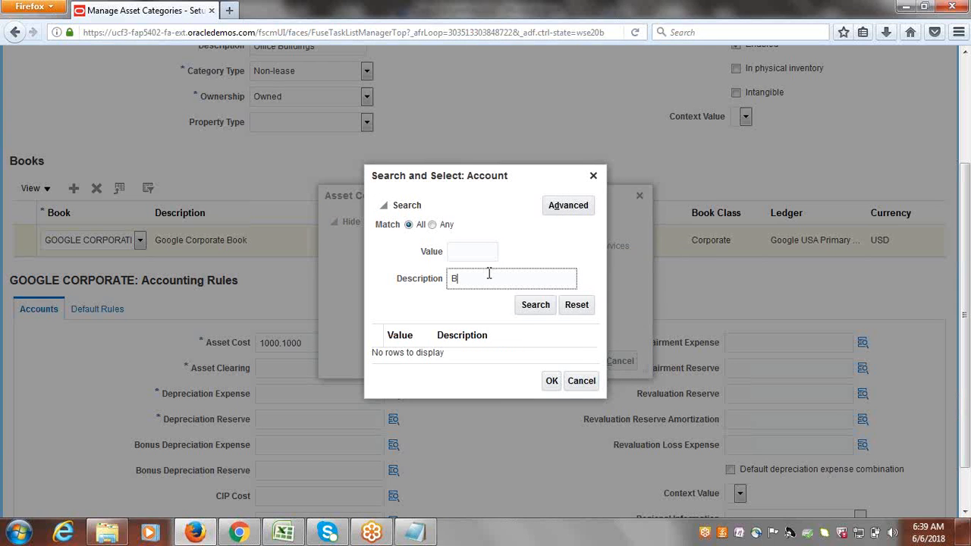
{"action": "type", "text": "uilding"}
{"action": "left_click", "coordinate": [535, 305]}
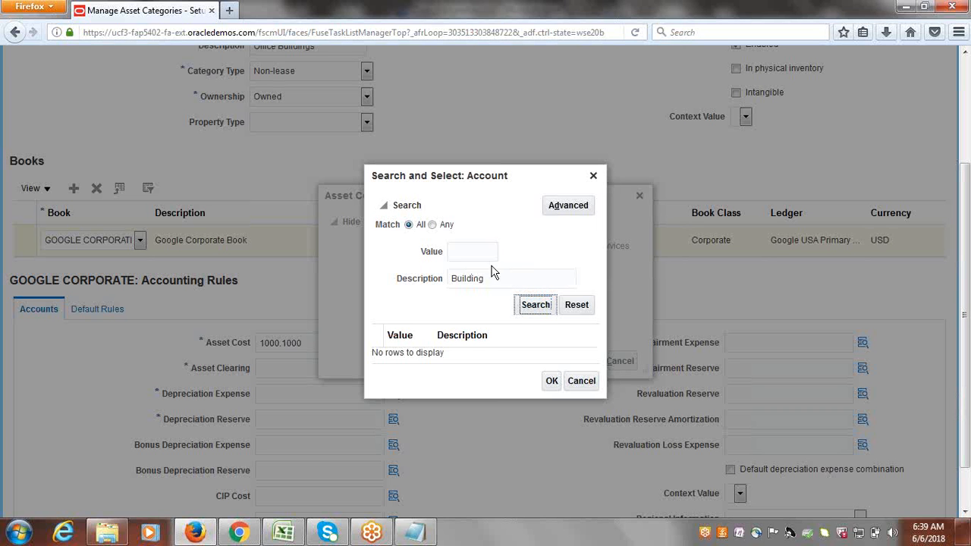
{"action": "left_click", "coordinate": [482, 341]}
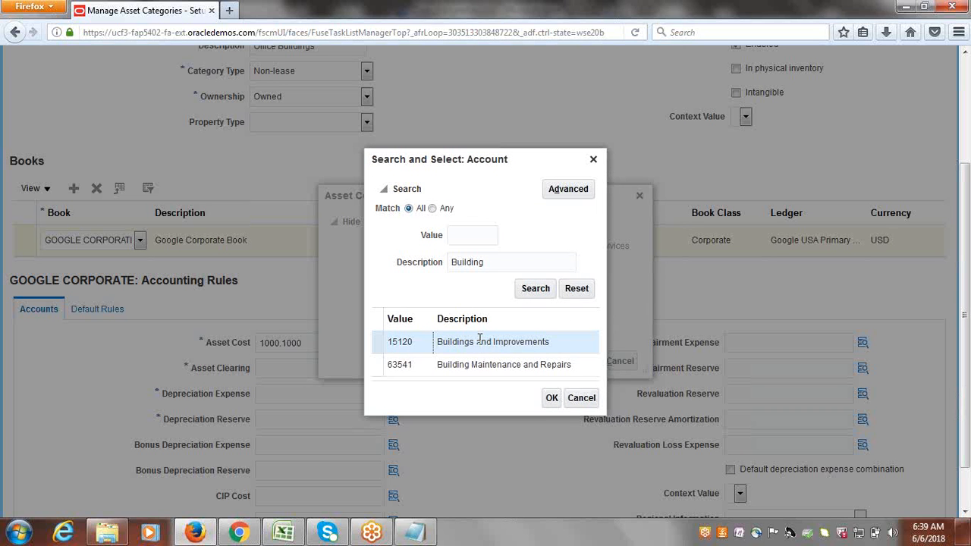
{"action": "left_click", "coordinate": [552, 400]}
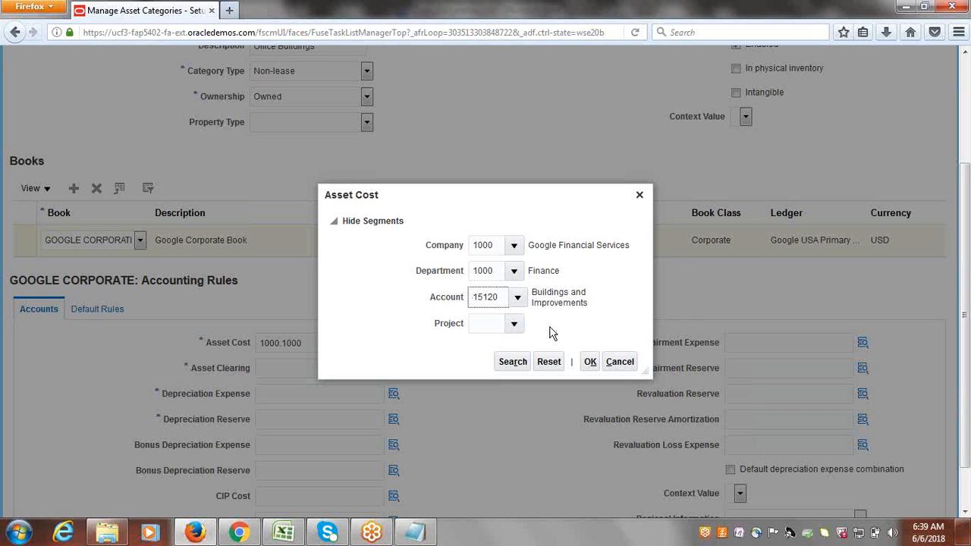
{"action": "left_click", "coordinate": [513, 324]}
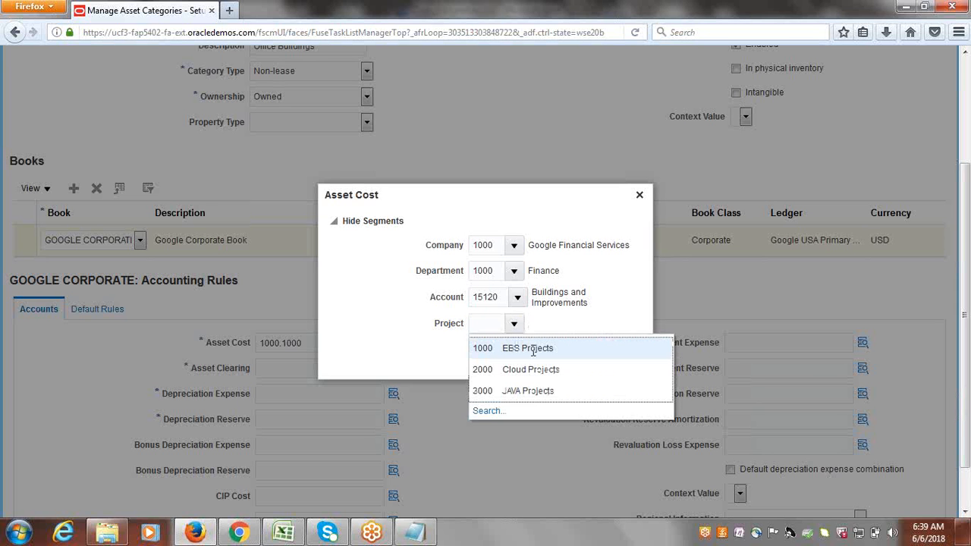
{"action": "left_click", "coordinate": [531, 346]}
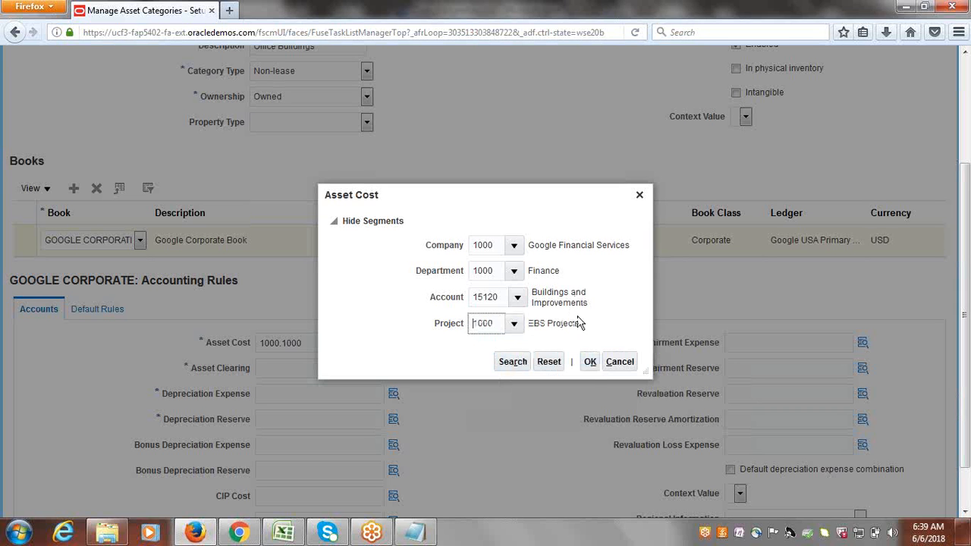
{"action": "left_click", "coordinate": [589, 363]}
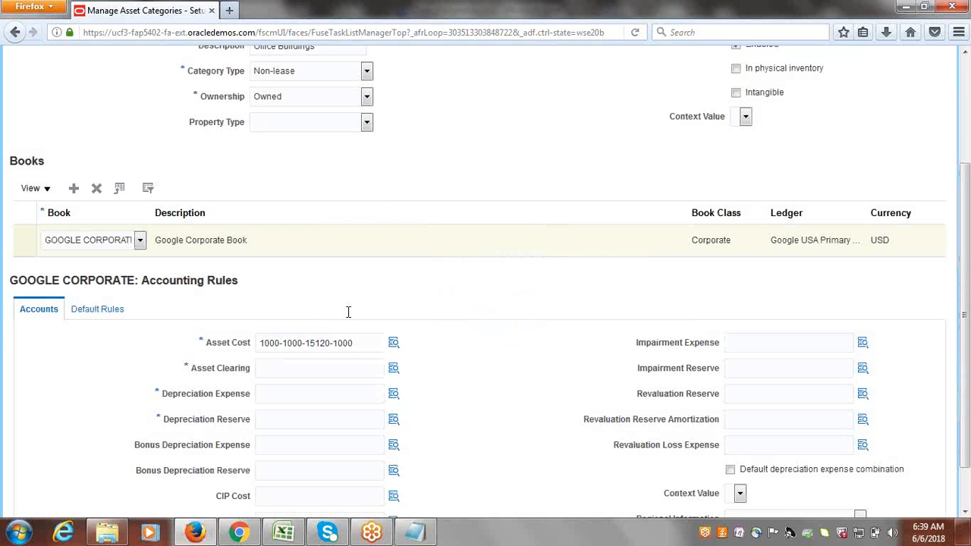
{"action": "left_click_drag", "start_coordinate": [354, 343], "coordinate": [236, 343]}
{"action": "key", "text": "ctrl+c"}
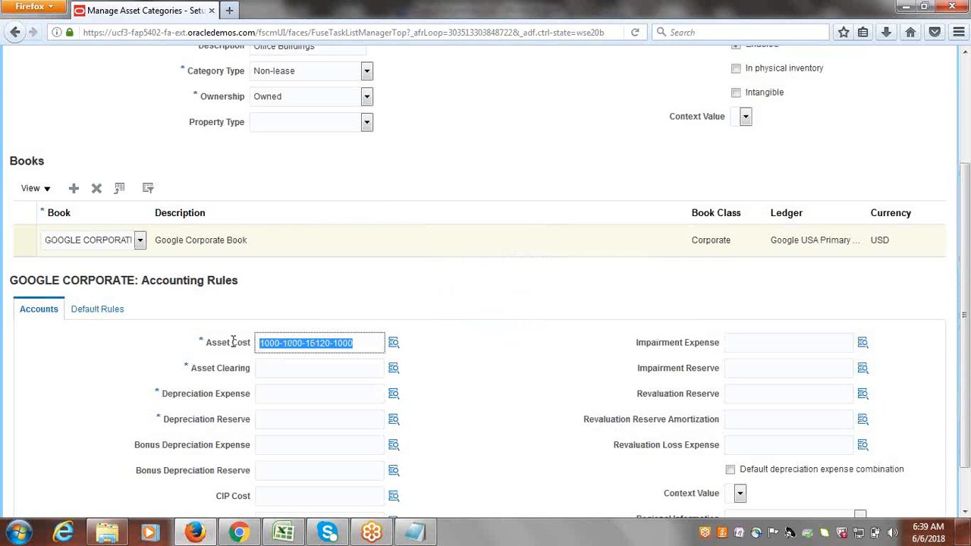
{"action": "left_click", "coordinate": [275, 365]}
{"action": "key", "text": "ctrl+v"}
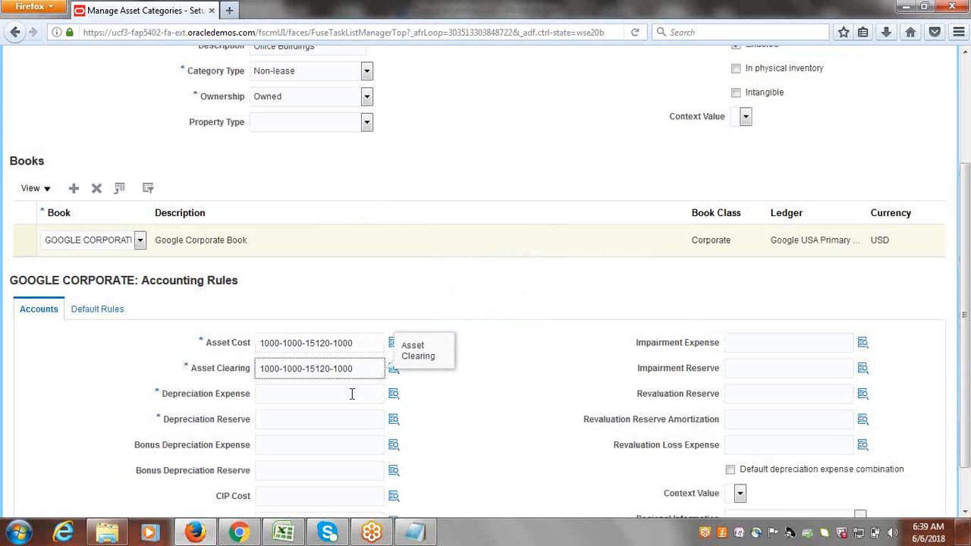
{"action": "key", "text": "Tab"}
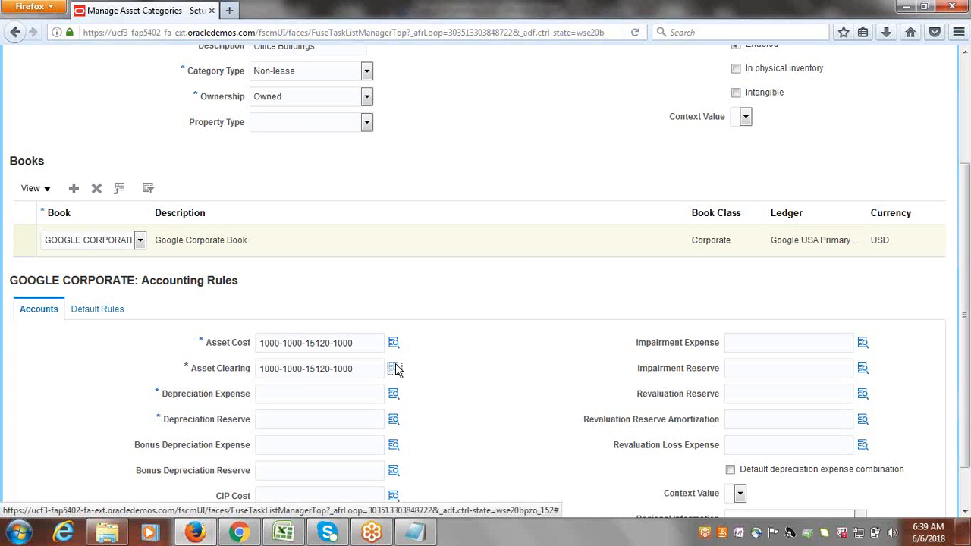
{"action": "left_click", "coordinate": [395, 369]}
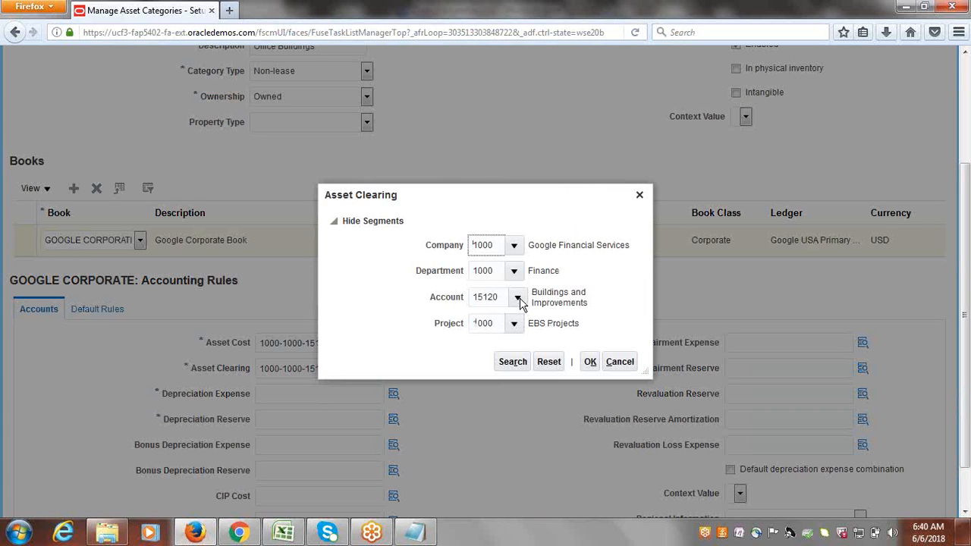
{"action": "left_click", "coordinate": [515, 321]}
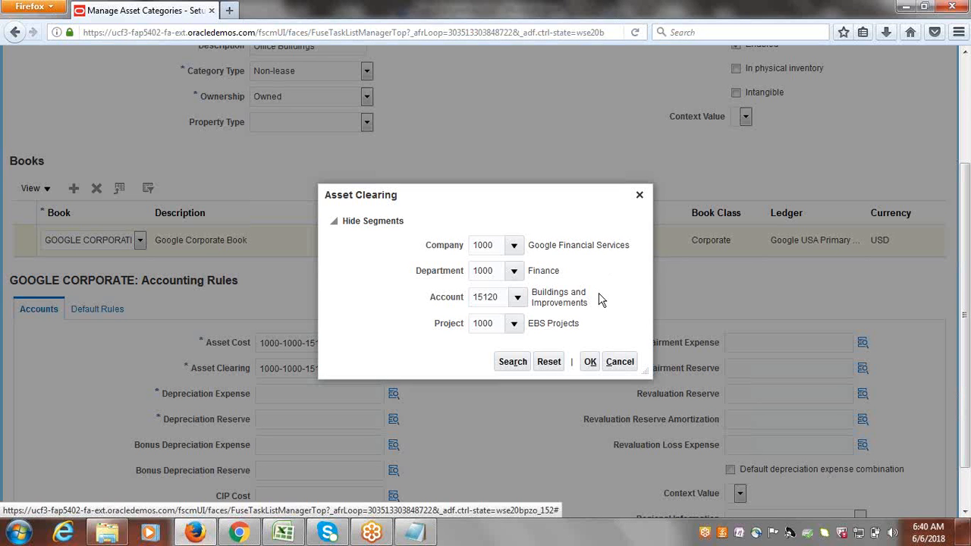
{"action": "left_click", "coordinate": [518, 298]}
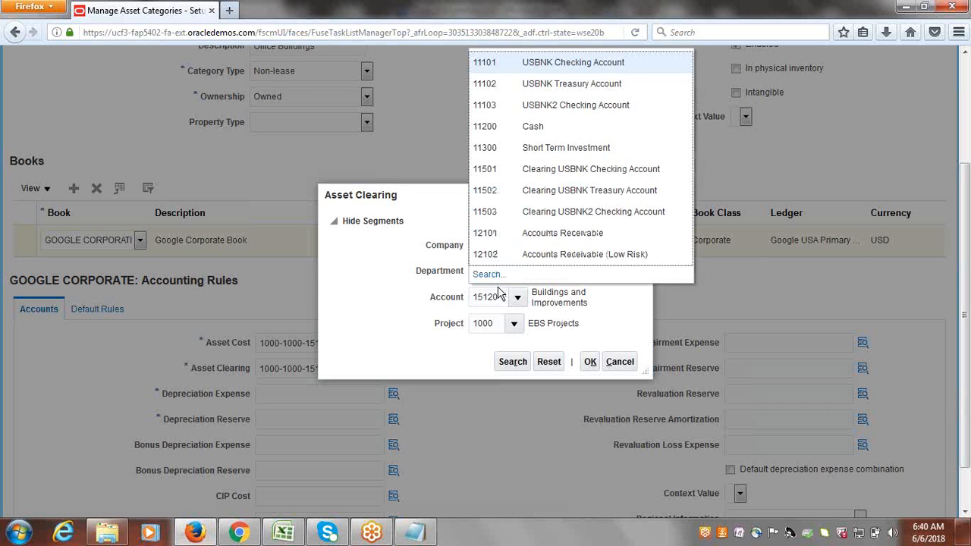
{"action": "left_click", "coordinate": [489, 275]}
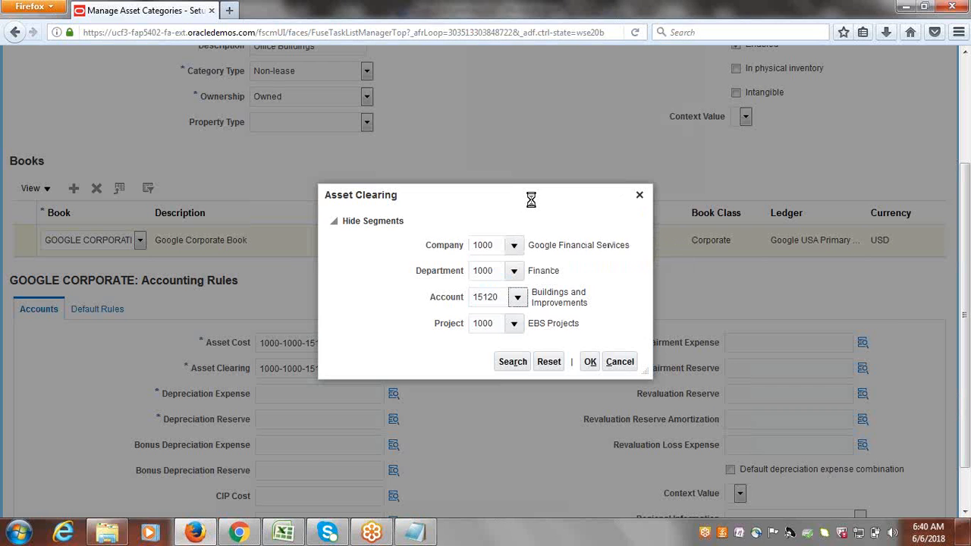
{"action": "left_click", "coordinate": [479, 254]}
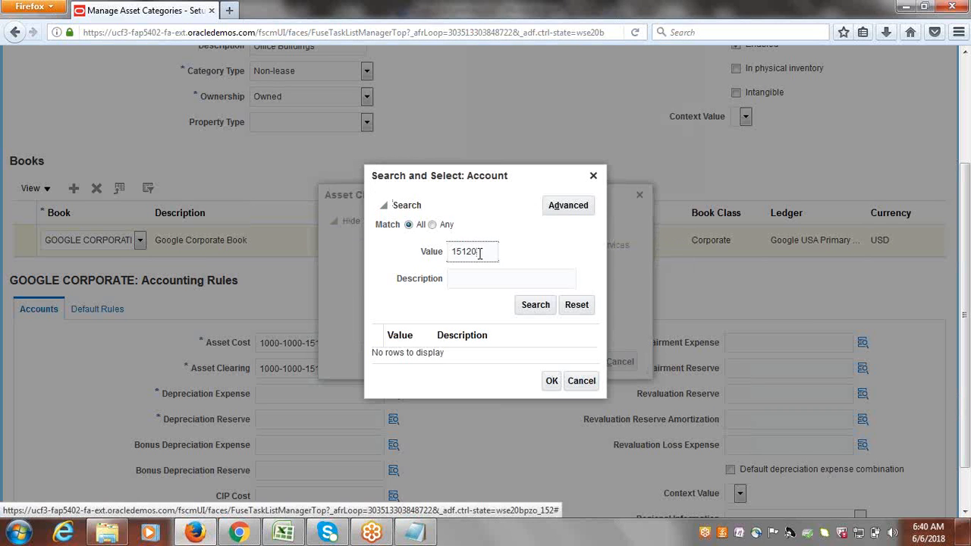
{"action": "double_click", "coordinate": [479, 253]}
{"action": "key", "text": "Delete"}
{"action": "key", "text": "Tab"}
{"action": "type", "text": "A"}
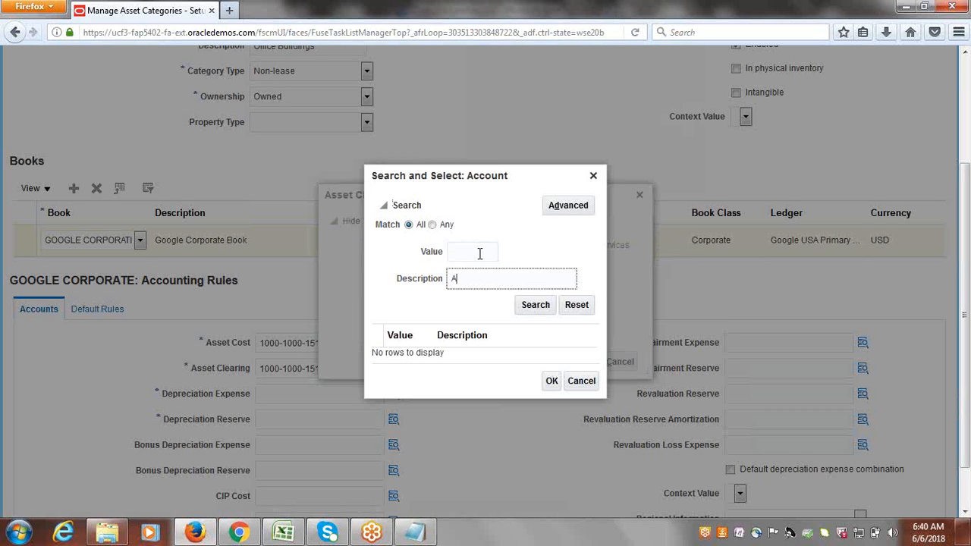
{"action": "type", "text": "sset Clearing"}
{"action": "left_click", "coordinate": [535, 306]}
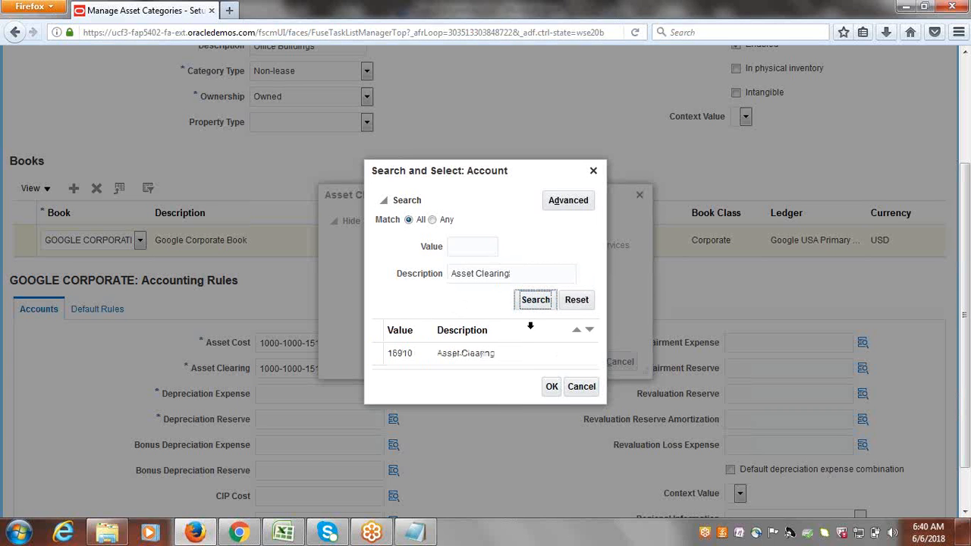
{"action": "left_click", "coordinate": [400, 354]}
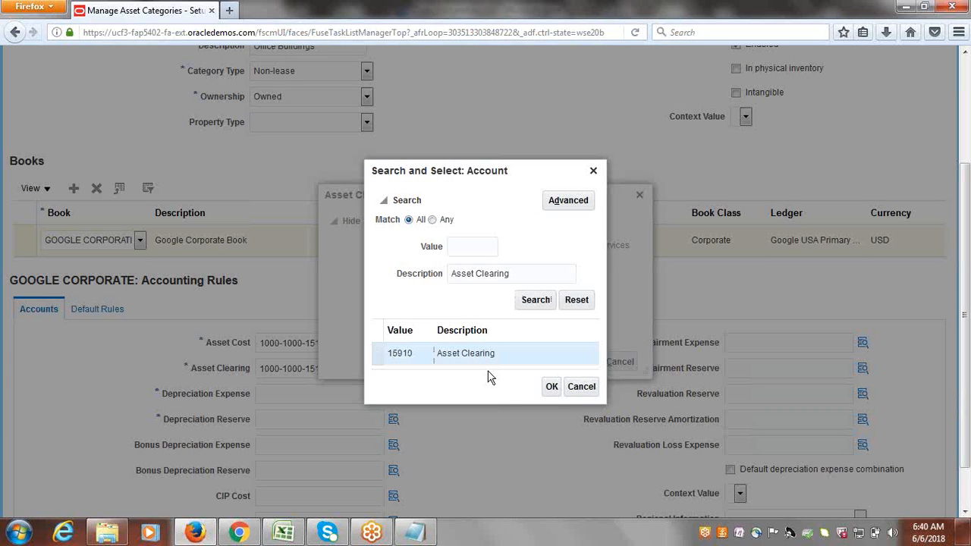
{"action": "left_click", "coordinate": [549, 388]}
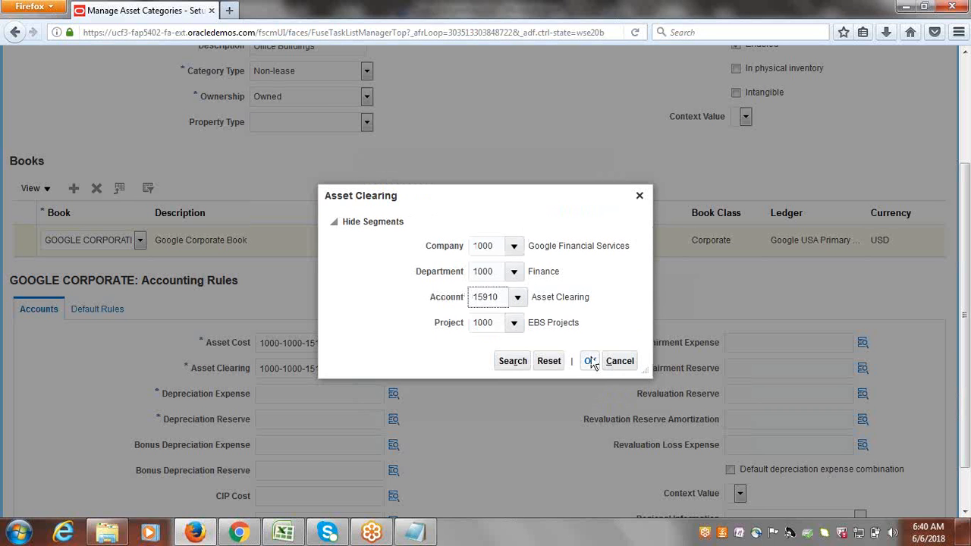
{"action": "left_click", "coordinate": [590, 362]}
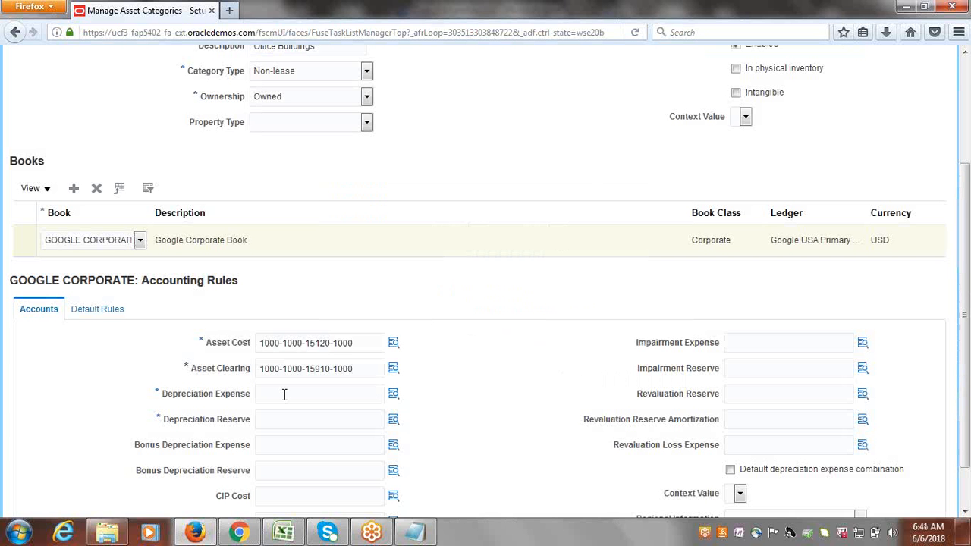
{"action": "left_click", "coordinate": [284, 394]}
{"action": "key", "text": "ctrl+v"}
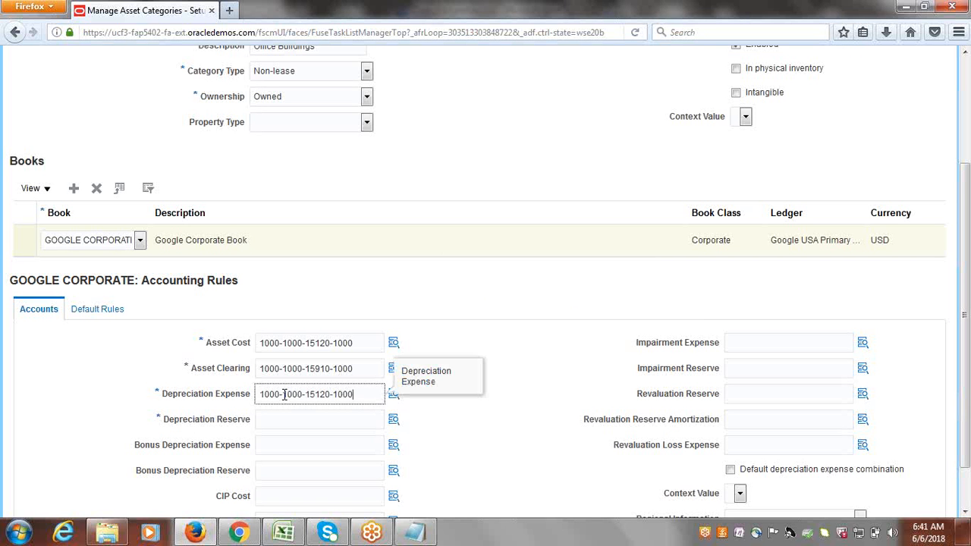
{"action": "left_click", "coordinate": [437, 408]}
Open the full Account search for Depreciation Expense and select the prefilled 15120 value.
{"action": "left_click", "coordinate": [393, 393]}
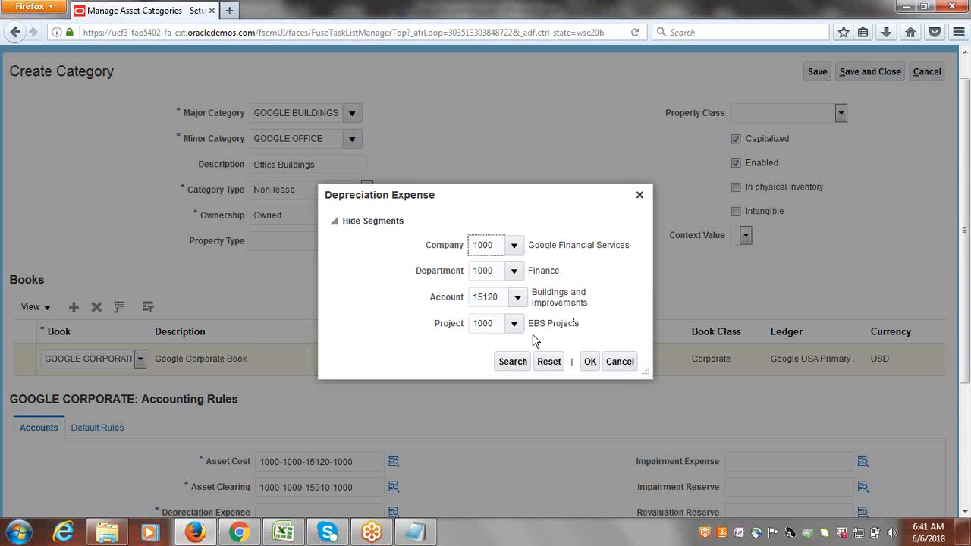
{"action": "left_click", "coordinate": [518, 298]}
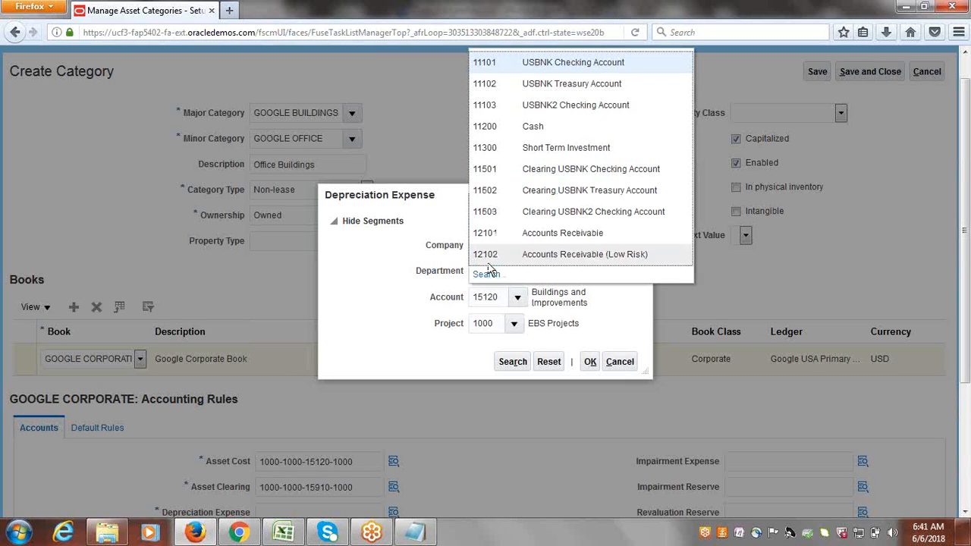
{"action": "left_click", "coordinate": [486, 275]}
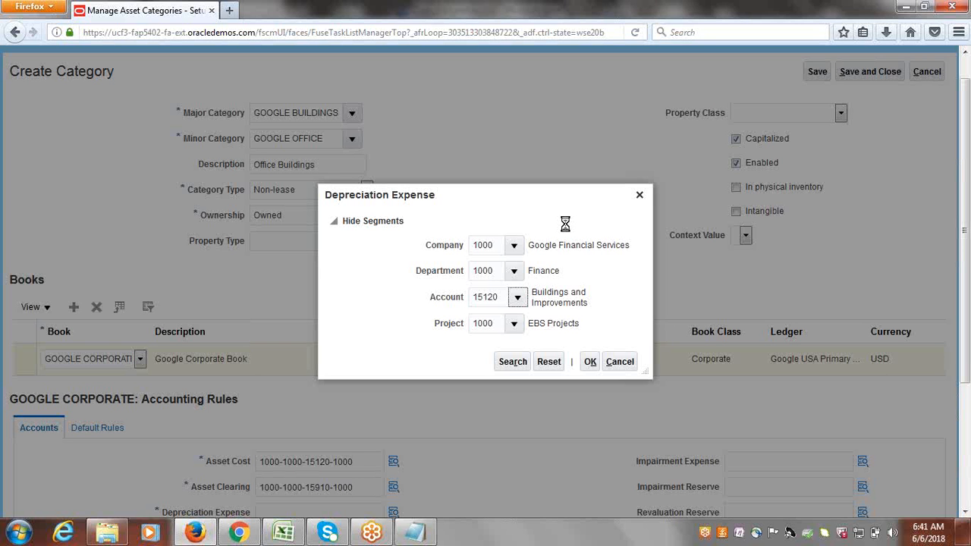
{"action": "double_click", "coordinate": [489, 253]}
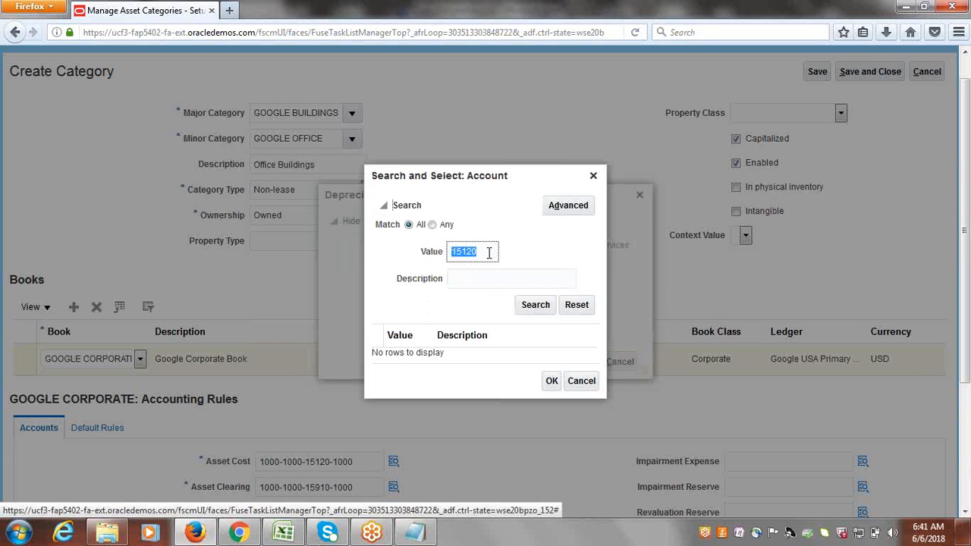
Try searching accounts by description 'Depreci', then close the account search unchosen.
{"action": "key", "text": "BackSpace"}
{"action": "key", "text": "Tab"}
{"action": "type", "text": "Dep"}
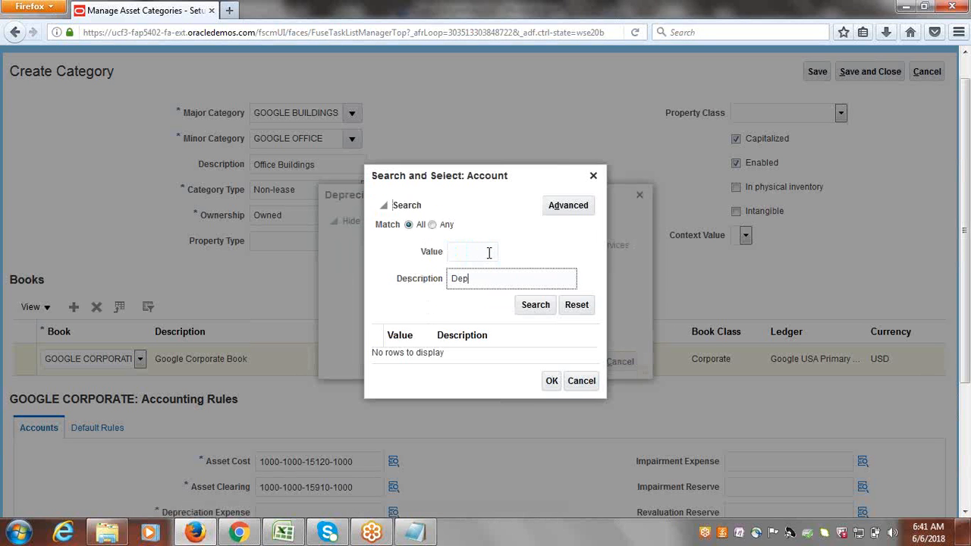
{"action": "type", "text": "reci"}
{"action": "left_click", "coordinate": [535, 304]}
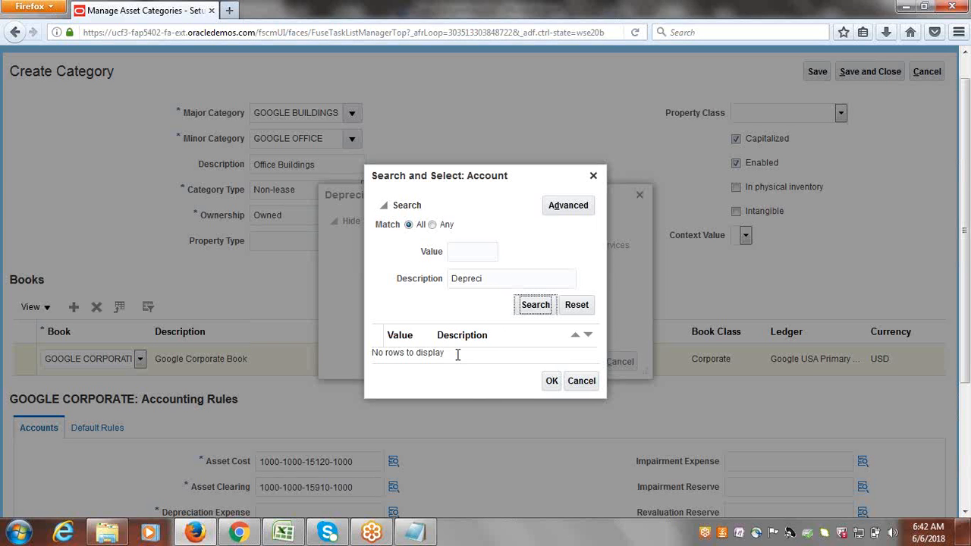
{"action": "left_click", "coordinate": [568, 209]}
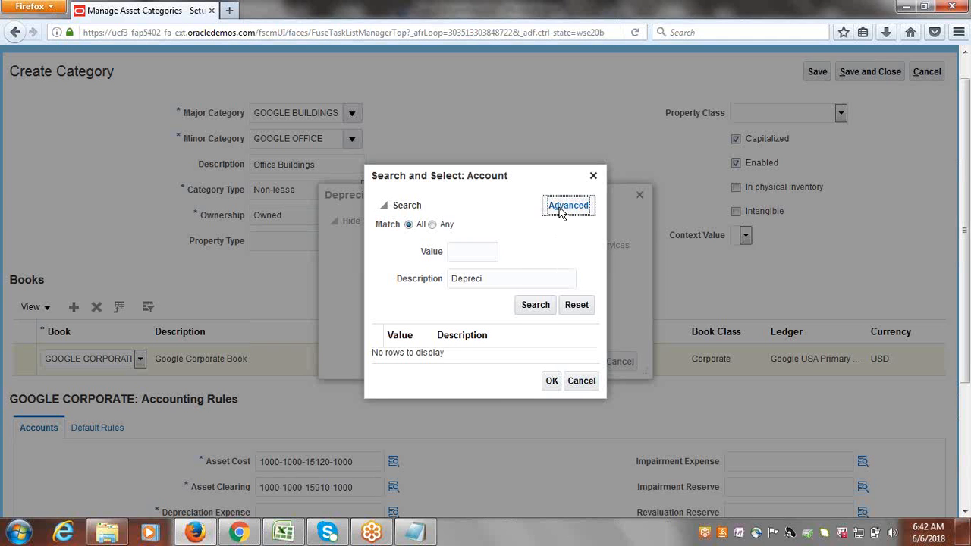
{"action": "left_click", "coordinate": [561, 214]}
{"action": "left_click", "coordinate": [504, 276]}
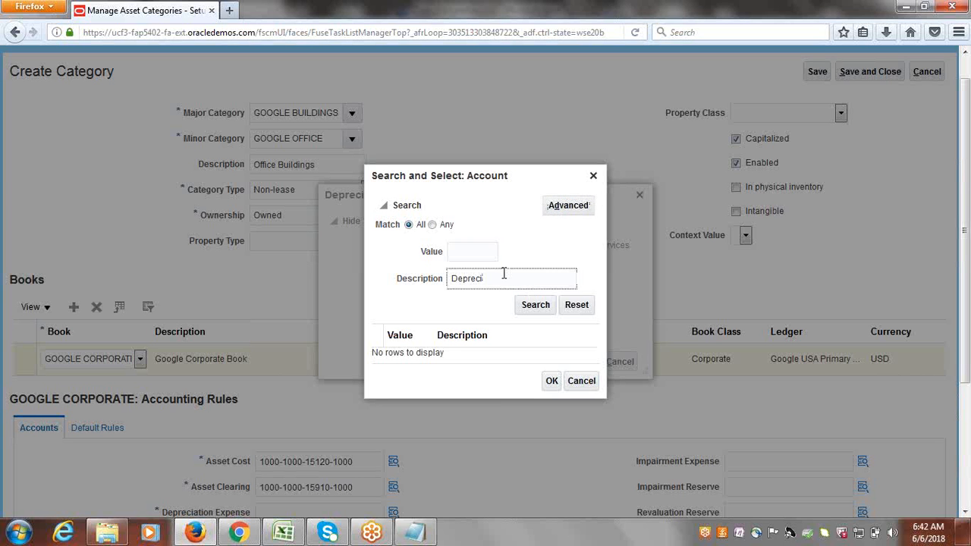
{"action": "type", "text": "Depreci"}
{"action": "double_click", "coordinate": [503, 274]}
{"action": "key", "text": "BackSpace"}
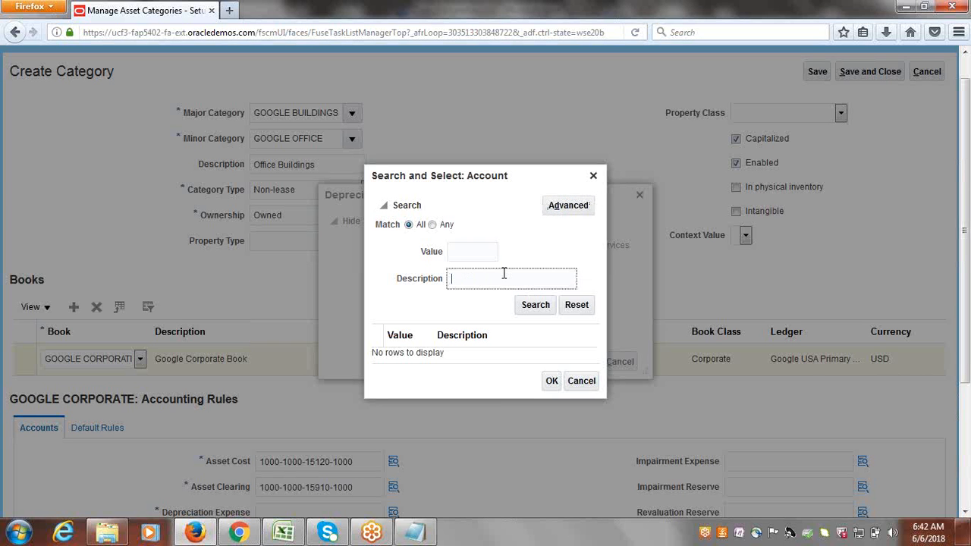
{"action": "left_click", "coordinate": [566, 205]}
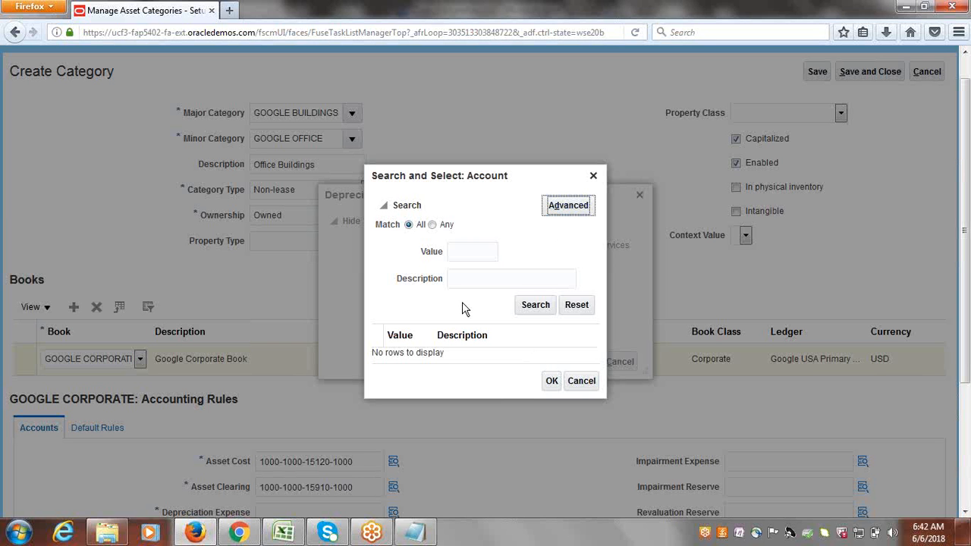
{"action": "left_click", "coordinate": [593, 175]}
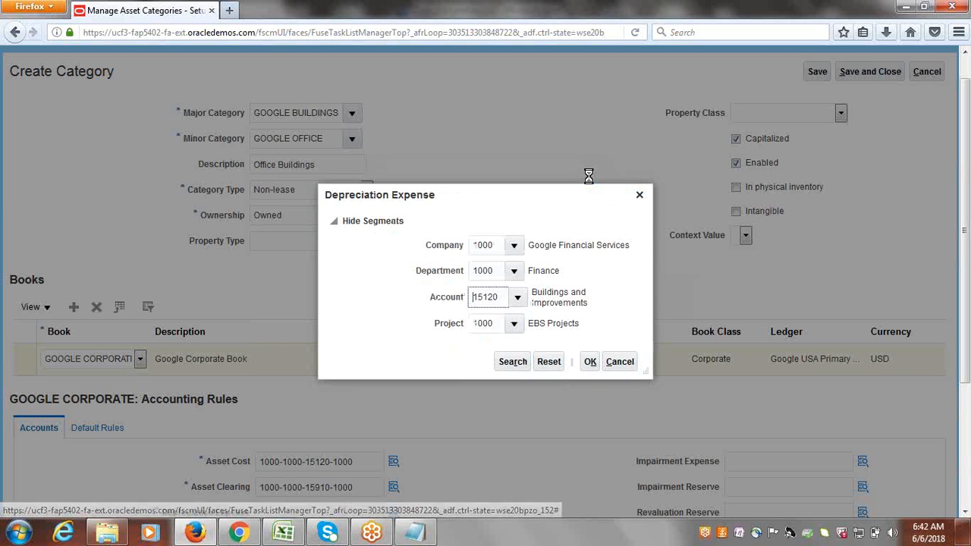
Reopen the Account search, clear 15120, and set an advanced Description Contains condition.
{"action": "left_click", "coordinate": [519, 300]}
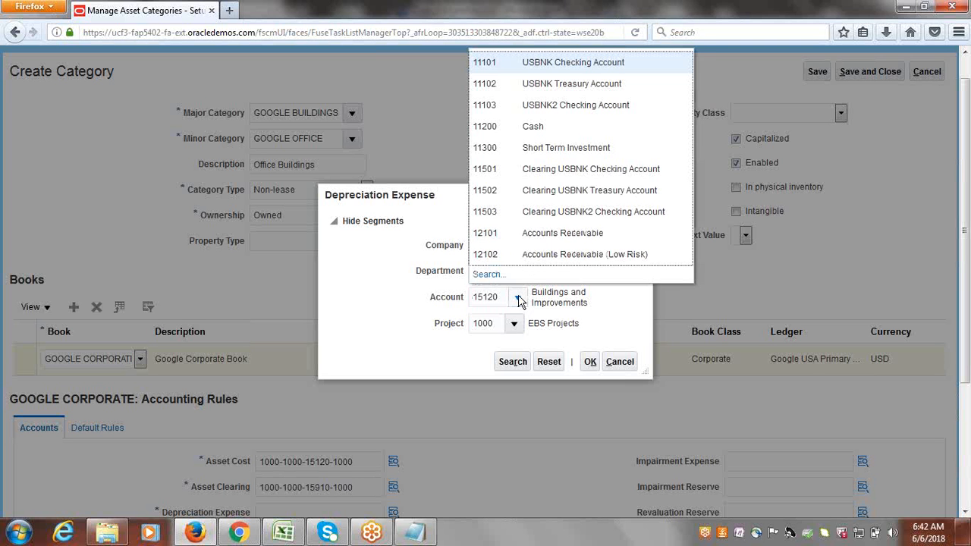
{"action": "left_click", "coordinate": [485, 274]}
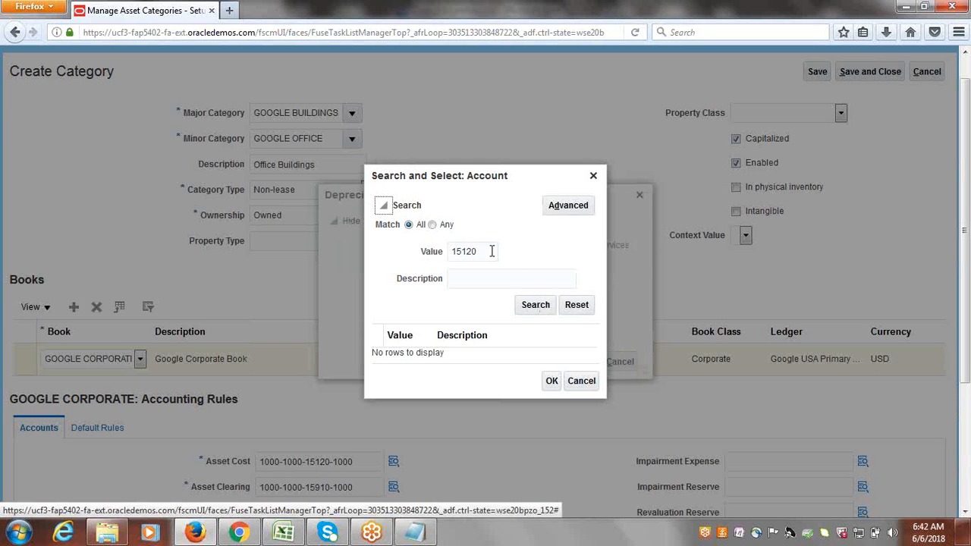
{"action": "double_click", "coordinate": [491, 251]}
{"action": "key", "text": "BackSpace"}
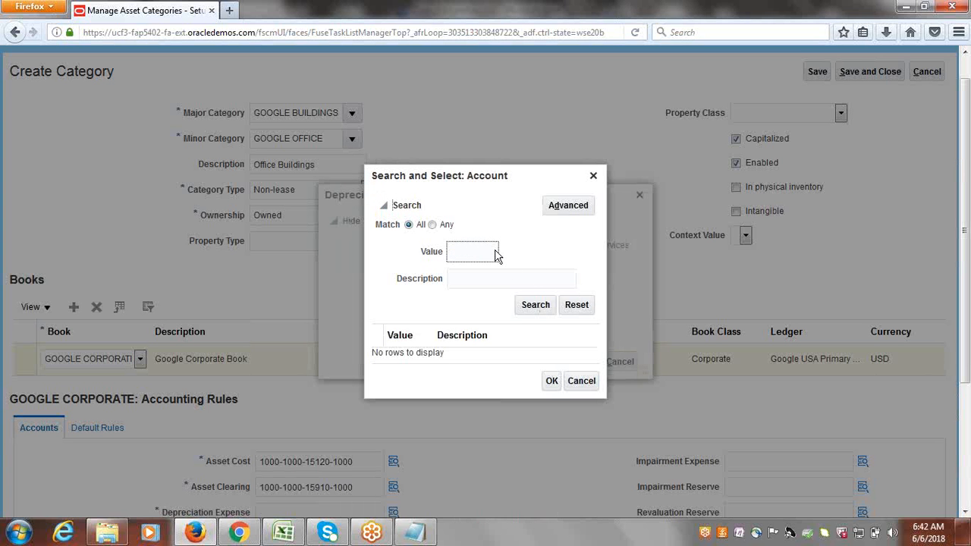
{"action": "left_click", "coordinate": [565, 206]}
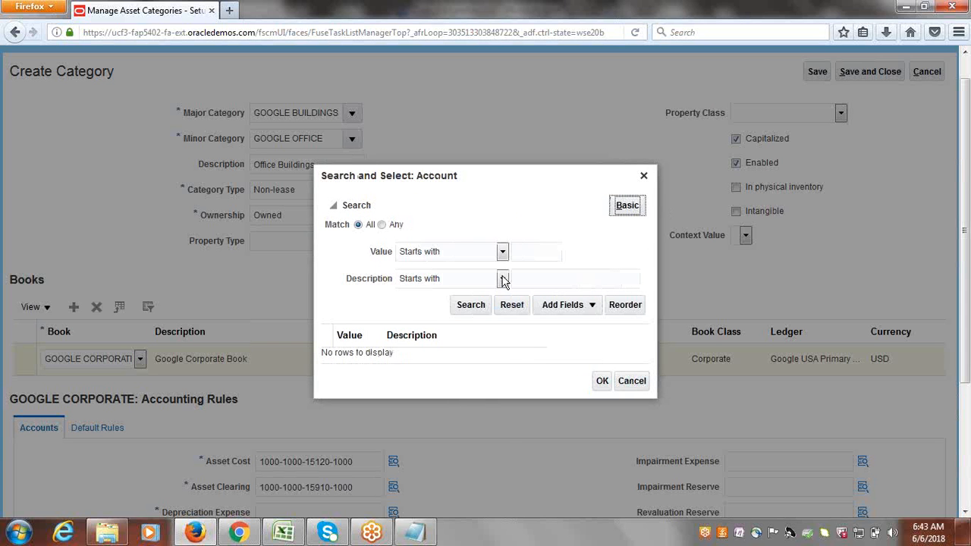
{"action": "left_click", "coordinate": [502, 279]}
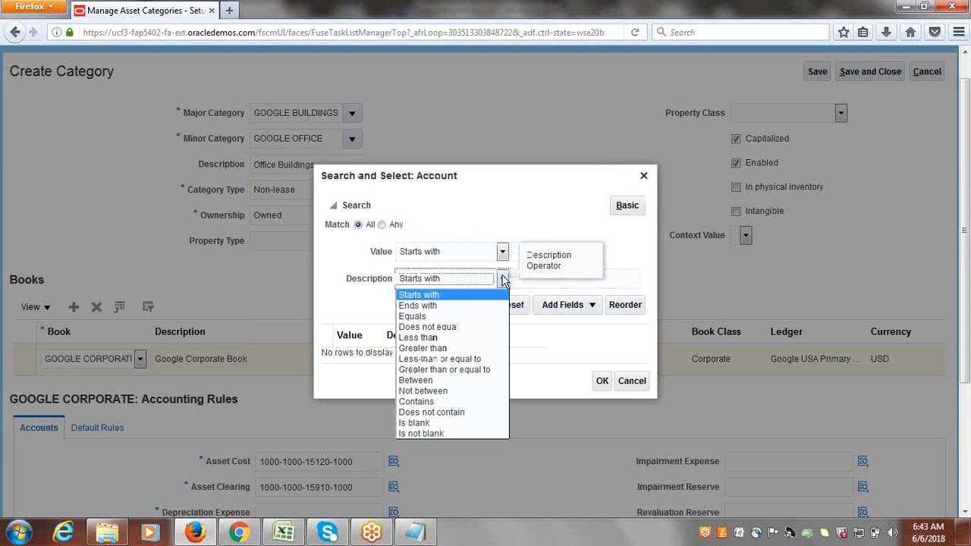
{"action": "left_click", "coordinate": [425, 401]}
Search 'Deprepiation' and set the Account to 68120 Depreciation Building and Improvements.
{"action": "left_click", "coordinate": [611, 278]}
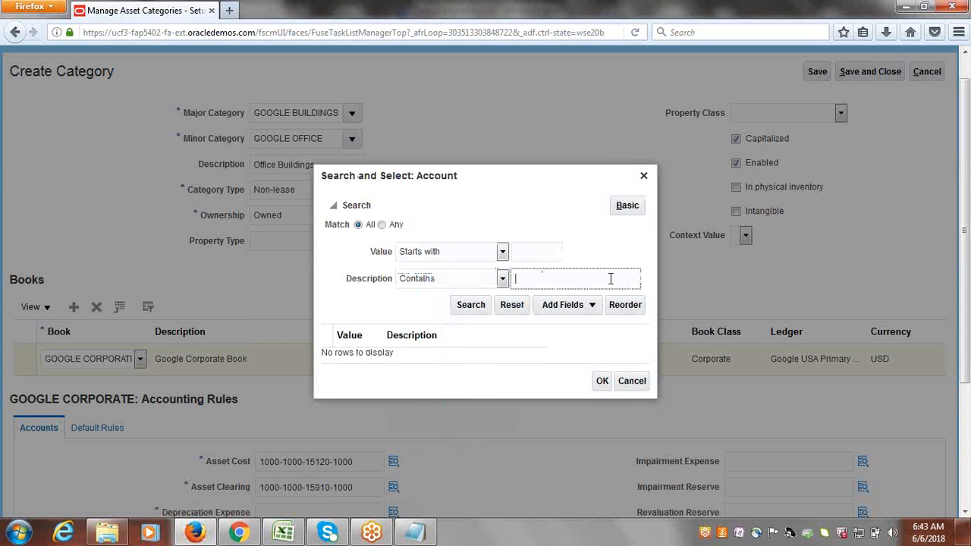
{"action": "type", "text": "Deprep"}
{"action": "type", "text": "iation"}
{"action": "left_click", "coordinate": [471, 304]}
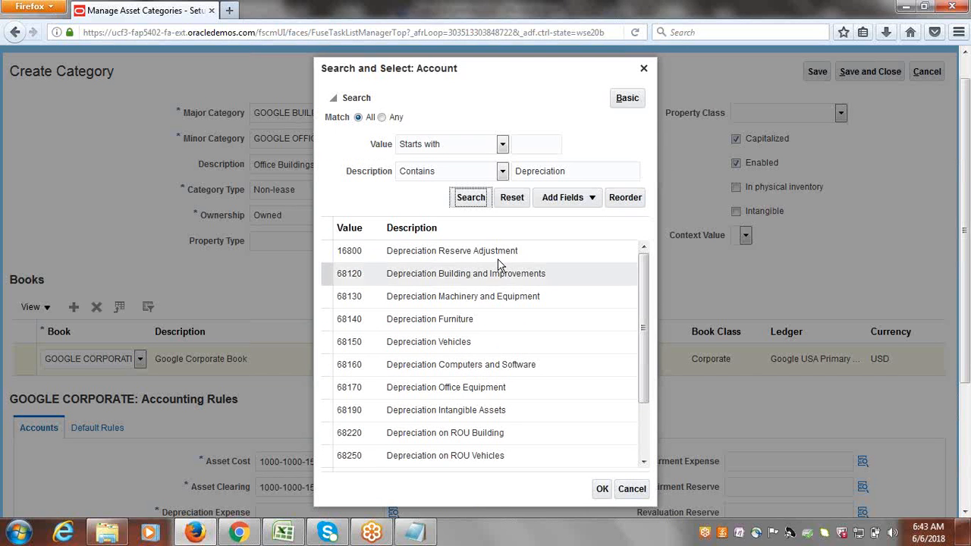
{"action": "left_click", "coordinate": [441, 273]}
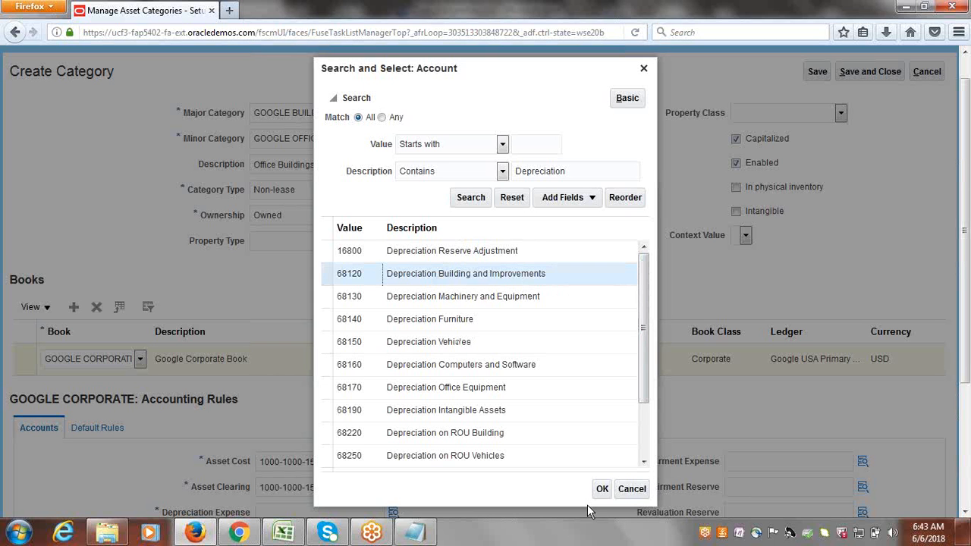
{"action": "left_click", "coordinate": [602, 488]}
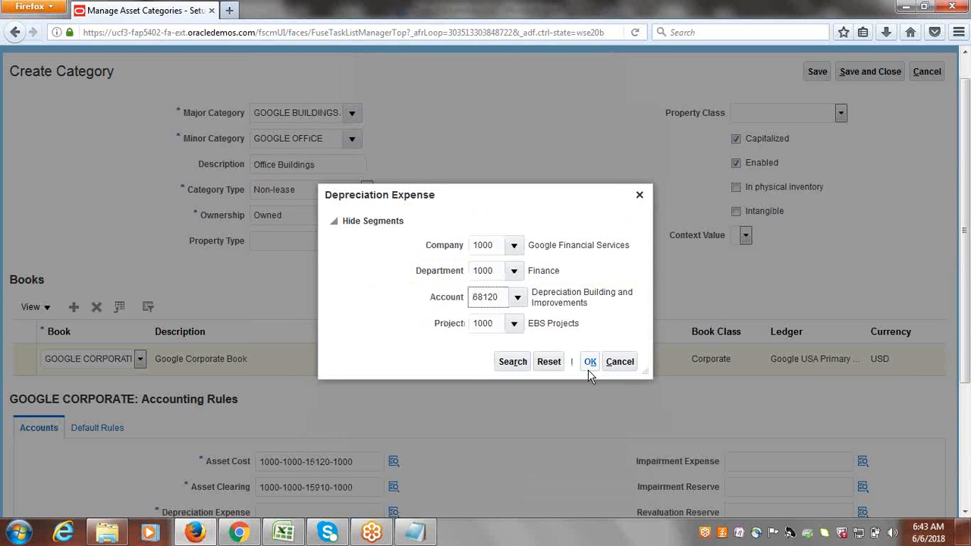
{"action": "left_click", "coordinate": [590, 362]}
{"action": "scroll", "coordinate": [969, 298], "scroll_direction": "down", "scroll_amount": 3}
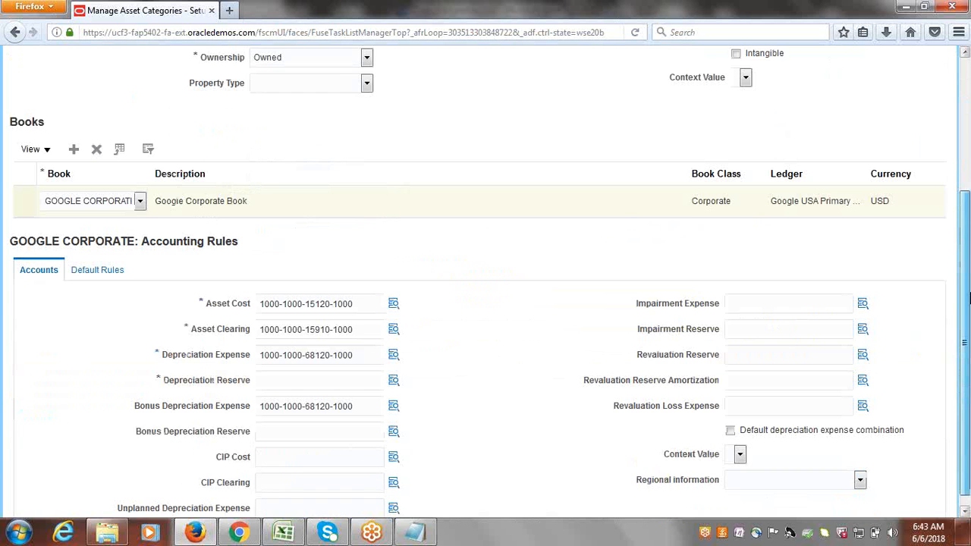
{"action": "triple_click", "coordinate": [361, 343]}
{"action": "key", "text": "ctrl+c"}
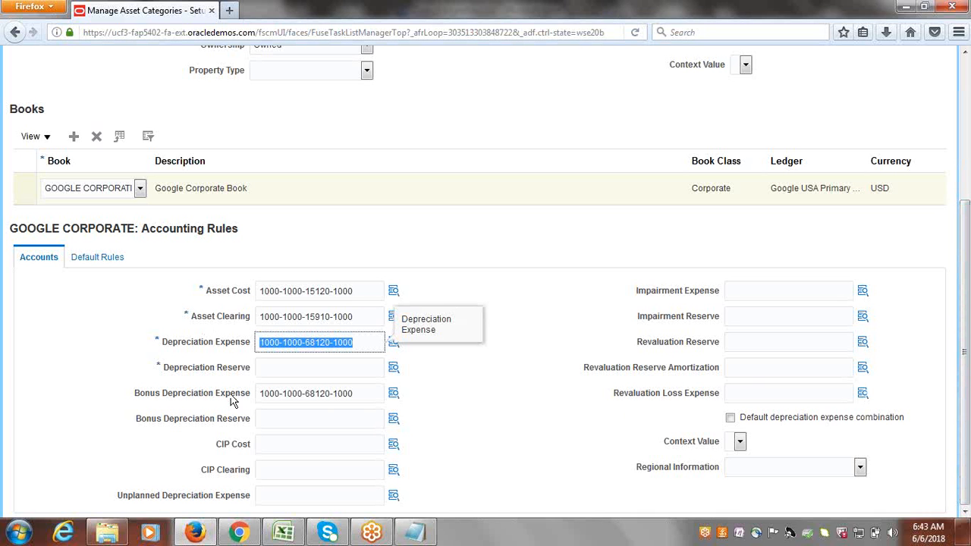
{"action": "left_click", "coordinate": [278, 365]}
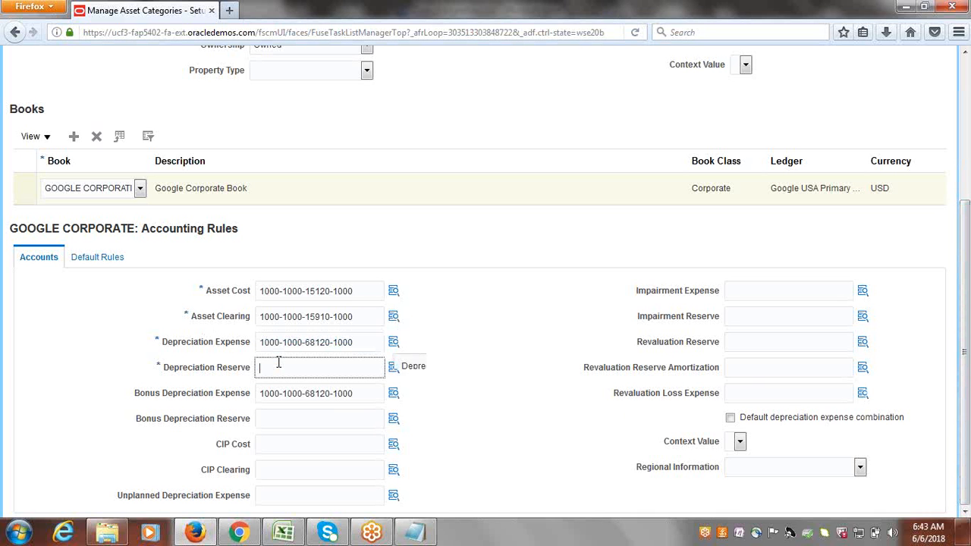
{"action": "key", "text": "ctrl+v"}
{"action": "left_click", "coordinate": [535, 425]}
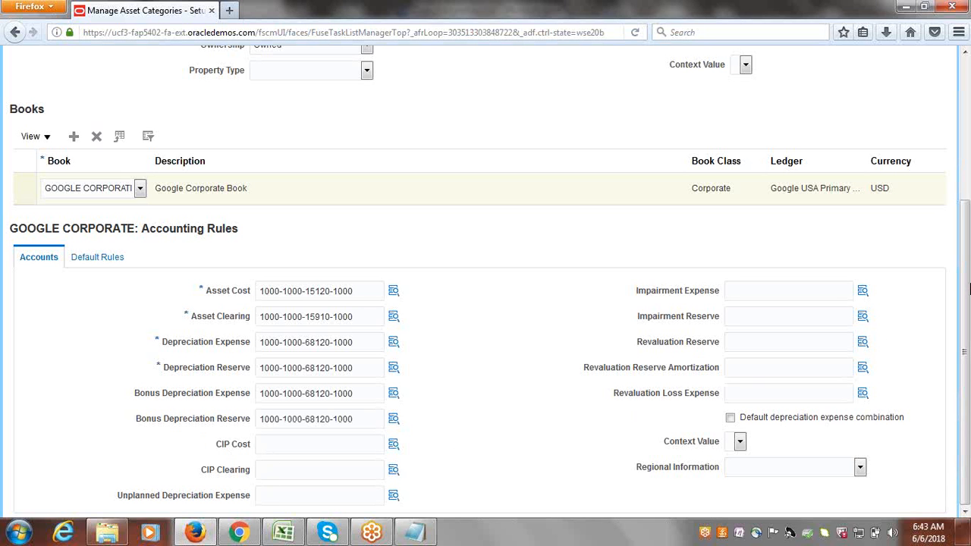
{"action": "left_click", "coordinate": [96, 258]}
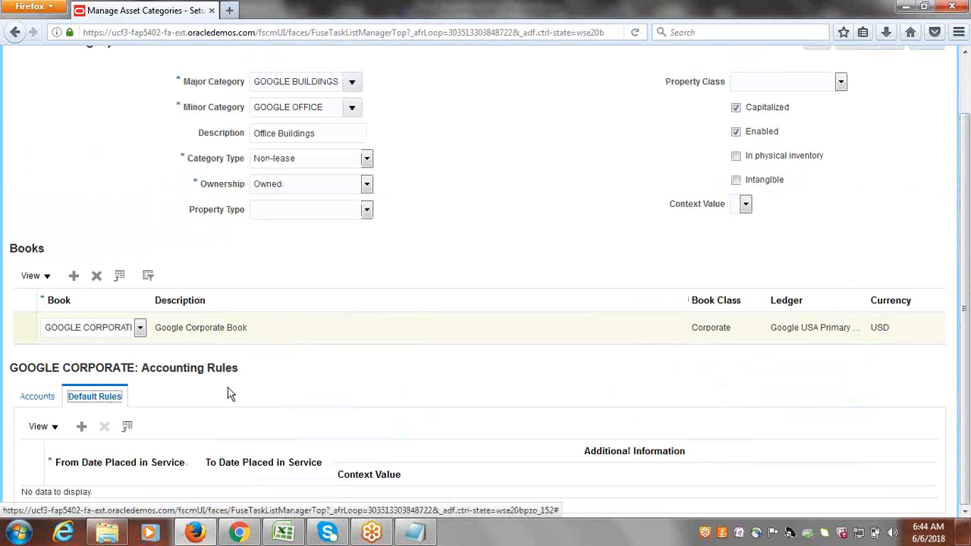
Add a 1/1/50 default rule row and open the Depreciation Method search.
{"action": "left_click", "coordinate": [81, 427]}
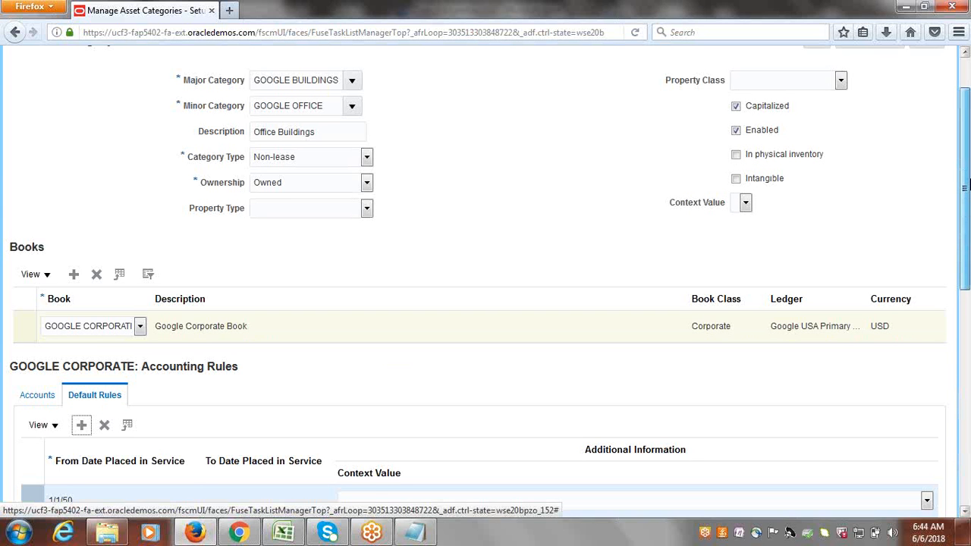
{"action": "left_click_drag", "start_coordinate": [966, 185], "coordinate": [966, 318]}
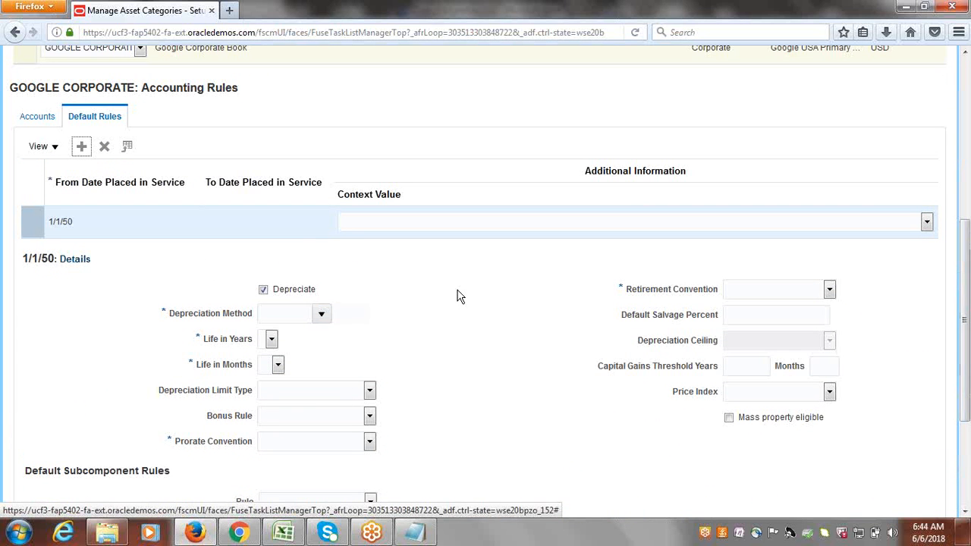
{"action": "left_click", "coordinate": [322, 315]}
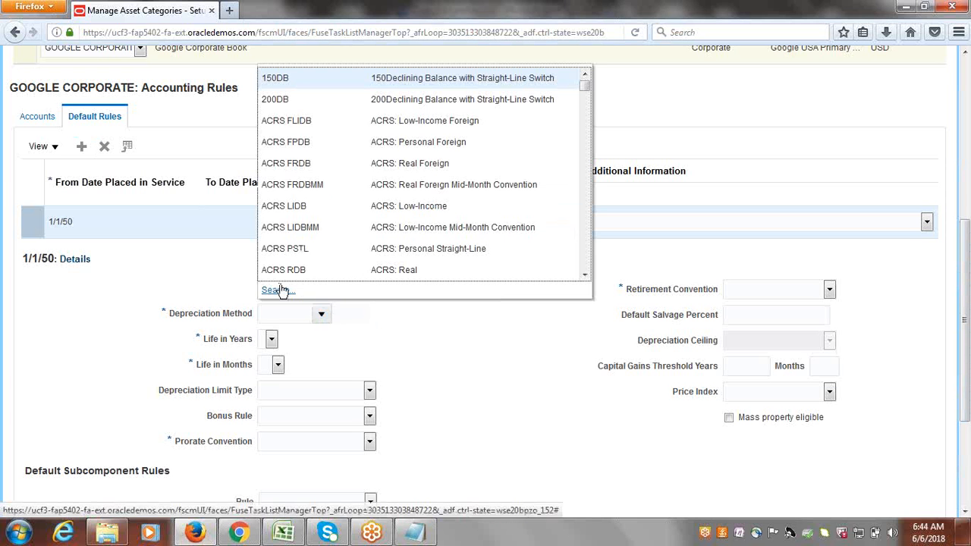
{"action": "left_click", "coordinate": [274, 290]}
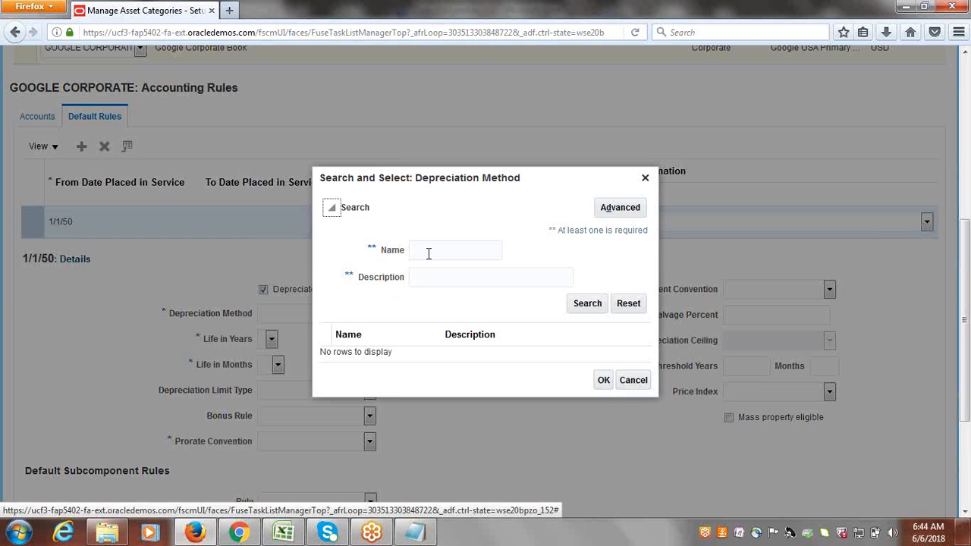
{"action": "left_click", "coordinate": [428, 254]}
{"action": "type", "text": "STL"}
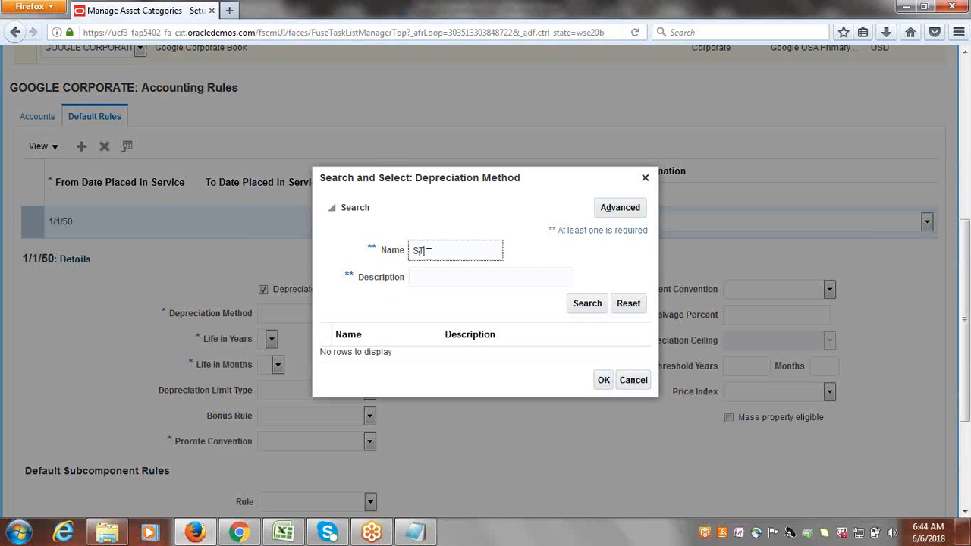
{"action": "left_click", "coordinate": [591, 307]}
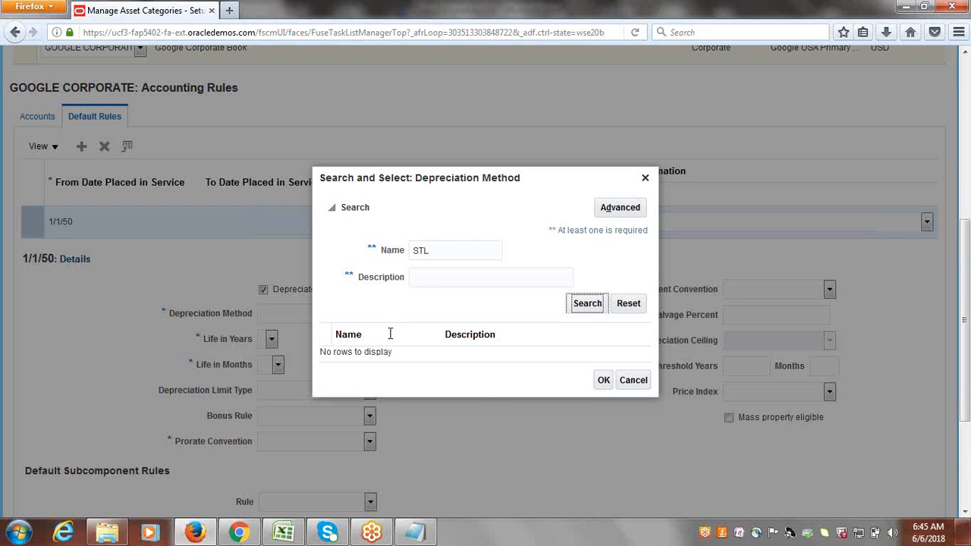
{"action": "double_click", "coordinate": [433, 251]}
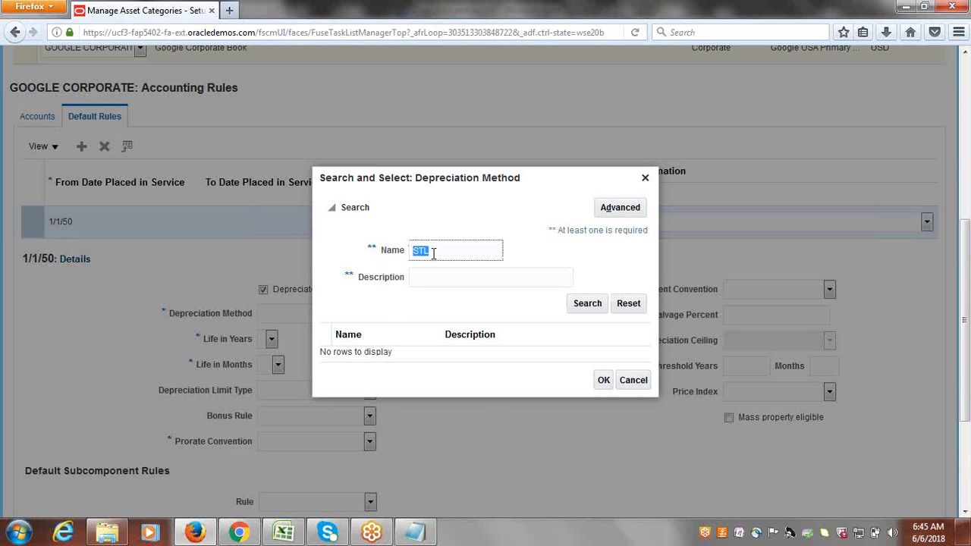
{"action": "type", "text": "S"}
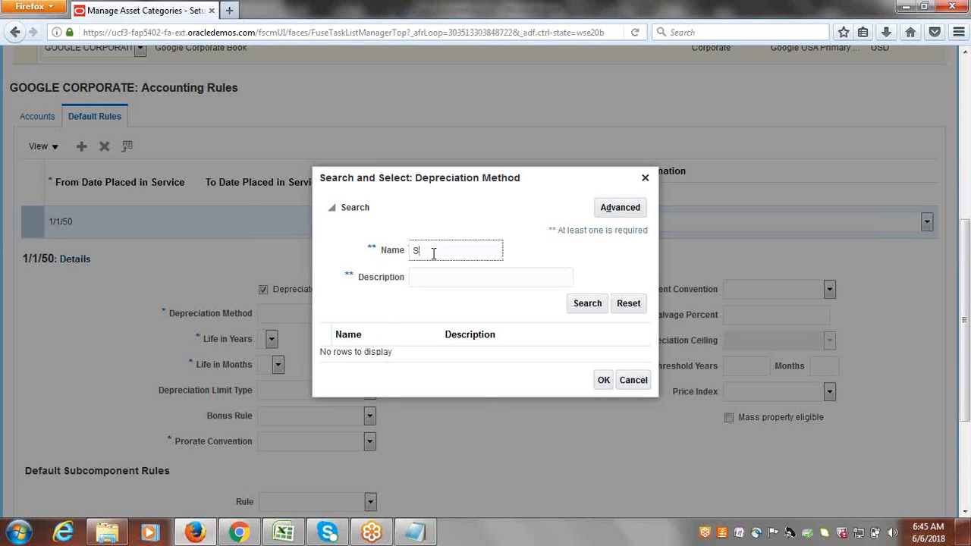
{"action": "left_click", "coordinate": [586, 303]}
{"action": "key", "text": "BackSpace"}
{"action": "left_click", "coordinate": [493, 279]}
{"action": "type", "text": "STL"}
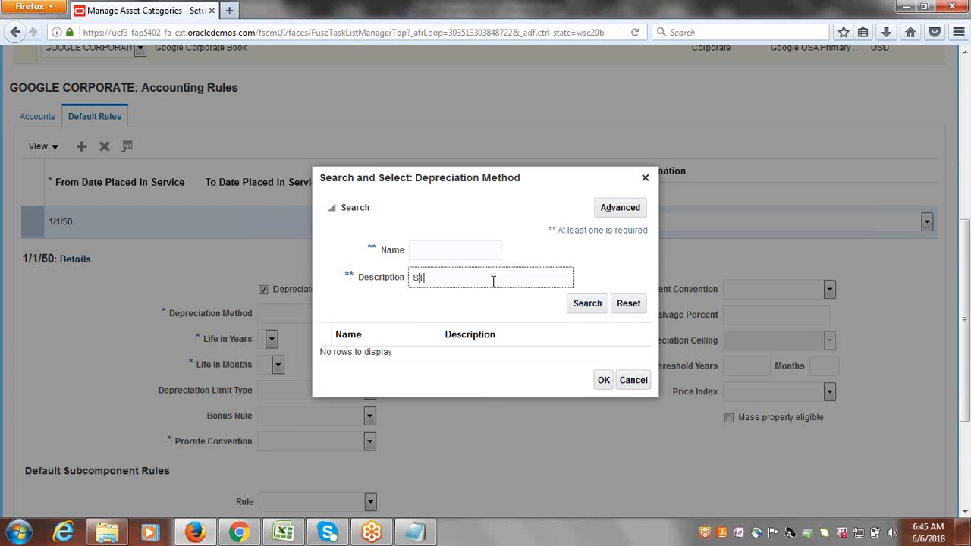
{"action": "left_click", "coordinate": [578, 305]}
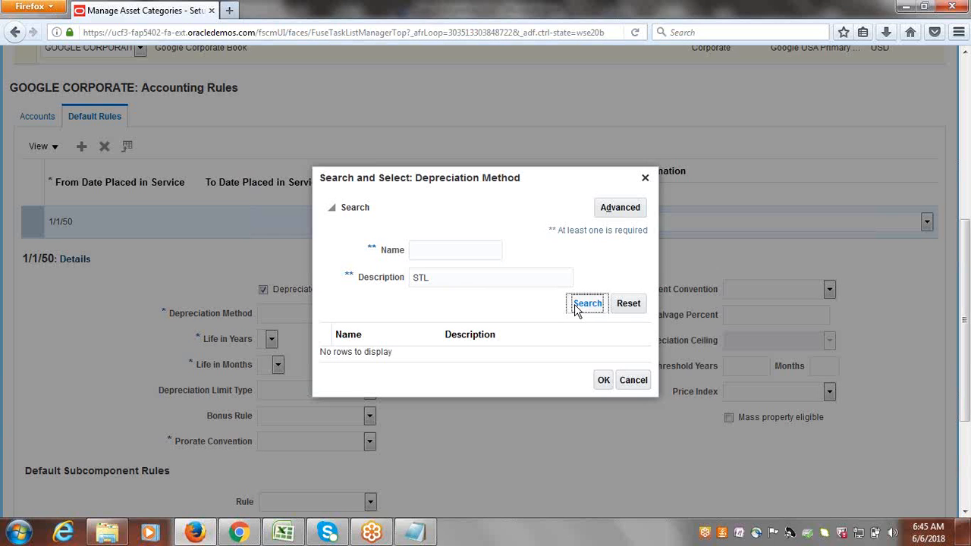
{"action": "double_click", "coordinate": [475, 277]}
{"action": "key", "text": "BackSpace"}
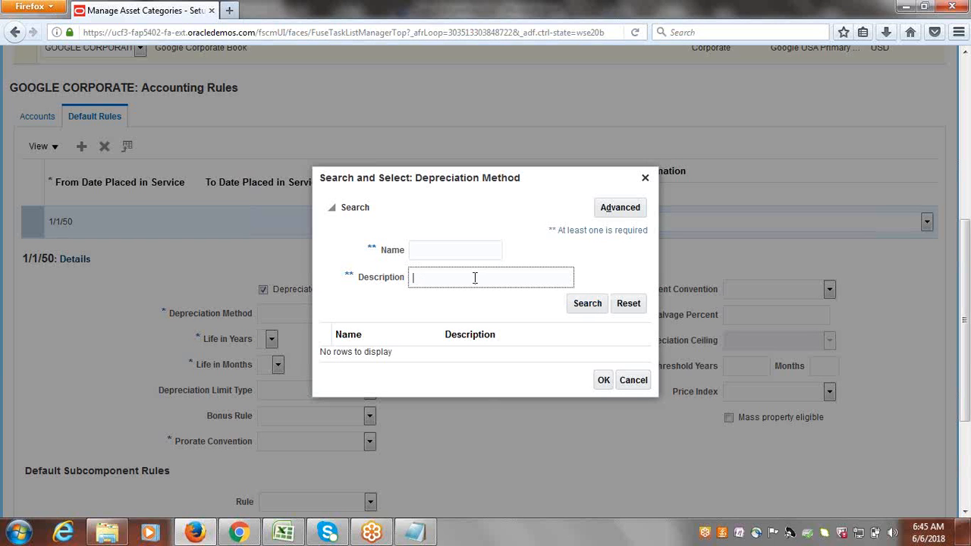
{"action": "left_click", "coordinate": [621, 209]}
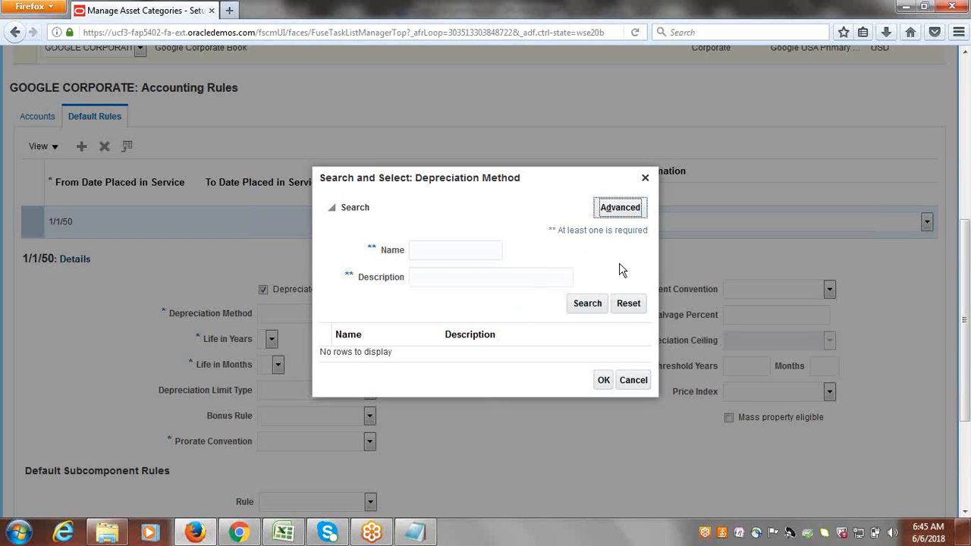
{"action": "left_click", "coordinate": [648, 182]}
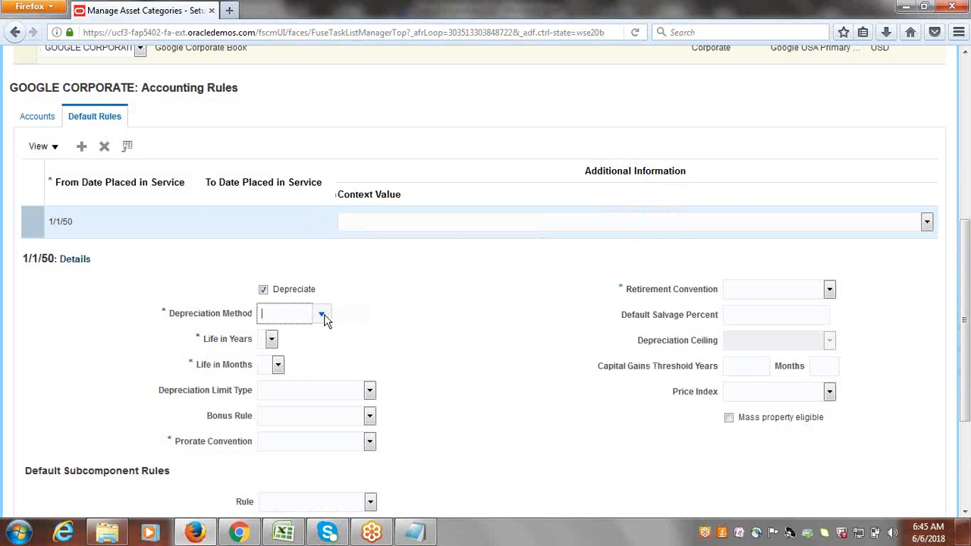
Reopen the depreciation method search and run an advanced Description Contains STL search.
{"action": "left_click", "coordinate": [322, 314]}
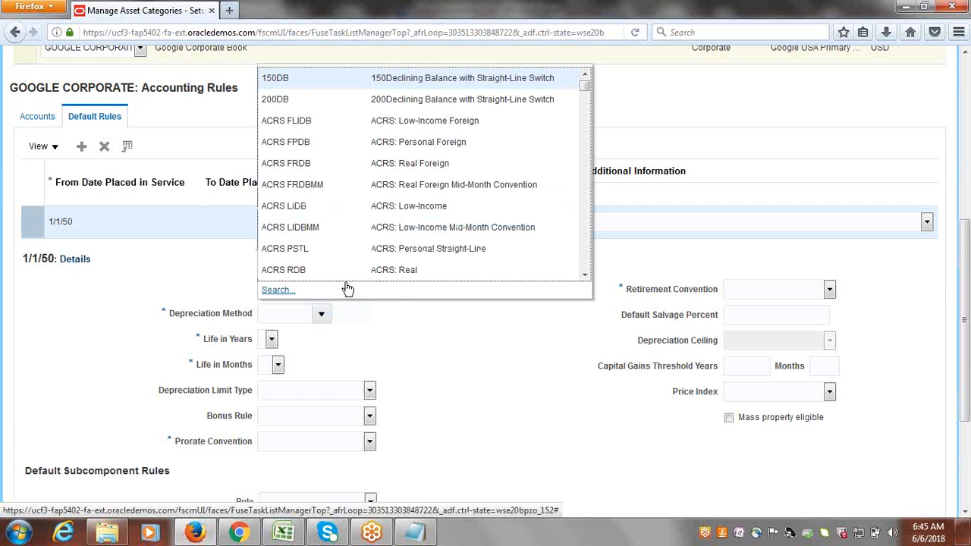
{"action": "left_click", "coordinate": [289, 291]}
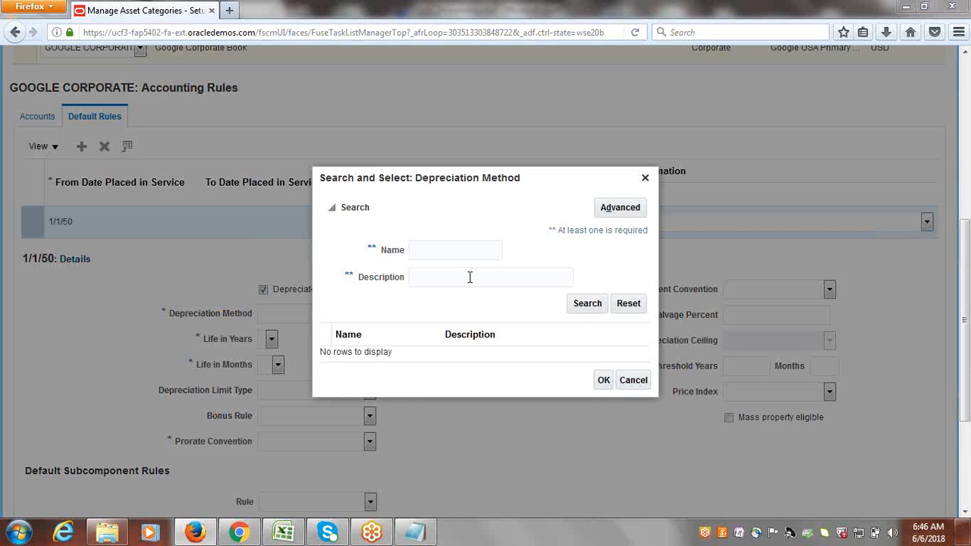
{"action": "left_click", "coordinate": [619, 209]}
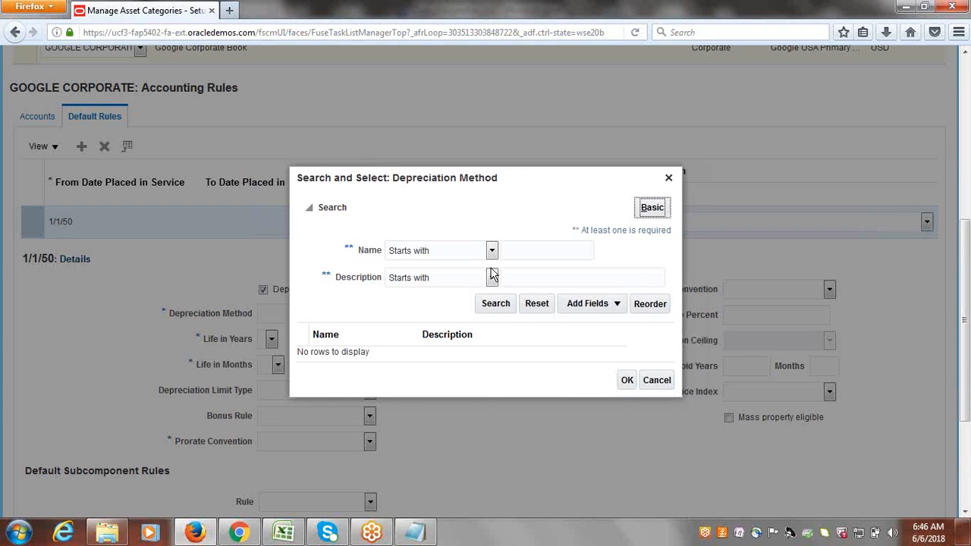
{"action": "left_click", "coordinate": [491, 277]}
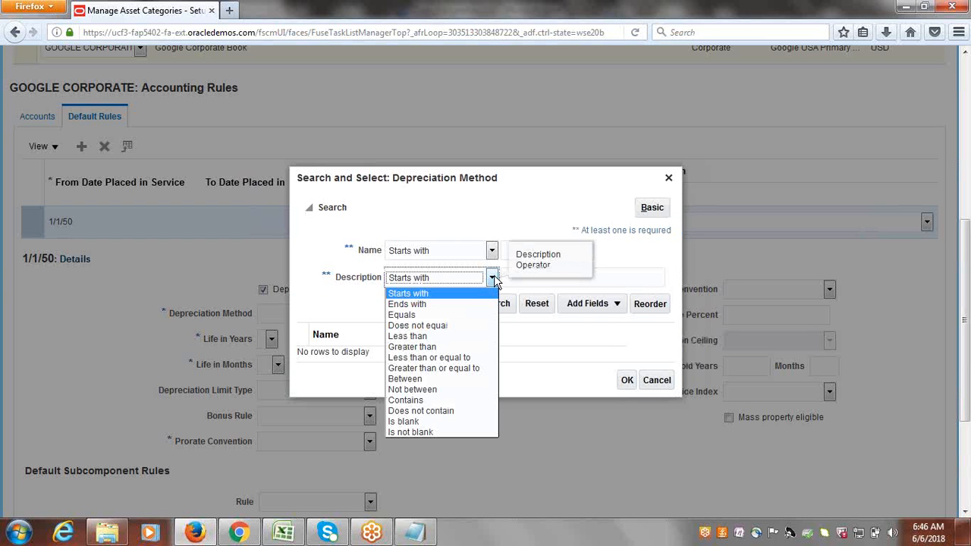
{"action": "left_click", "coordinate": [447, 401]}
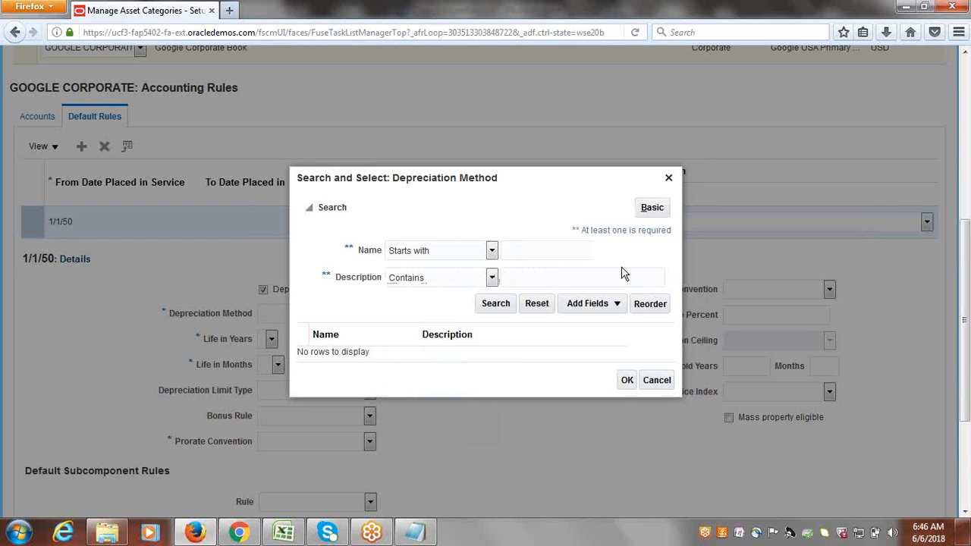
{"action": "left_click", "coordinate": [622, 273]}
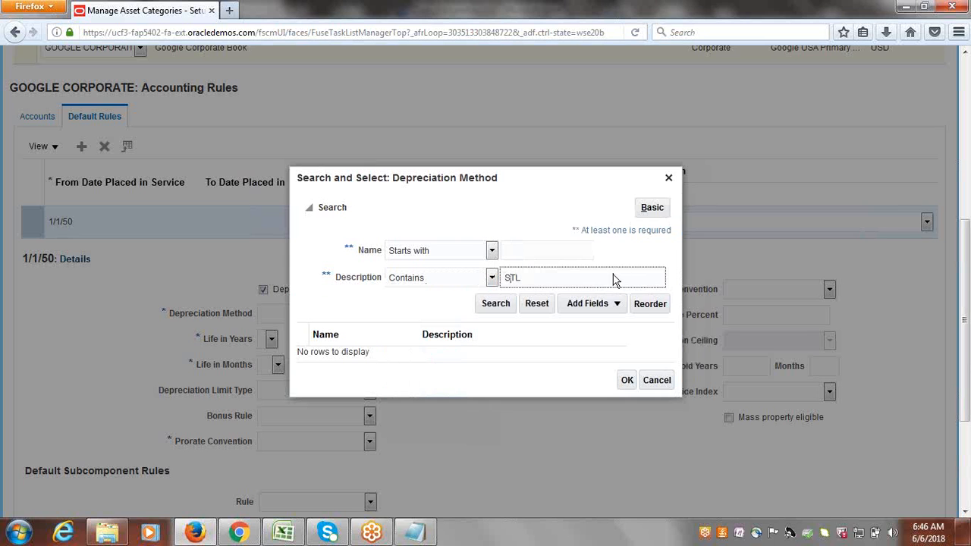
{"action": "left_click", "coordinate": [485, 303]}
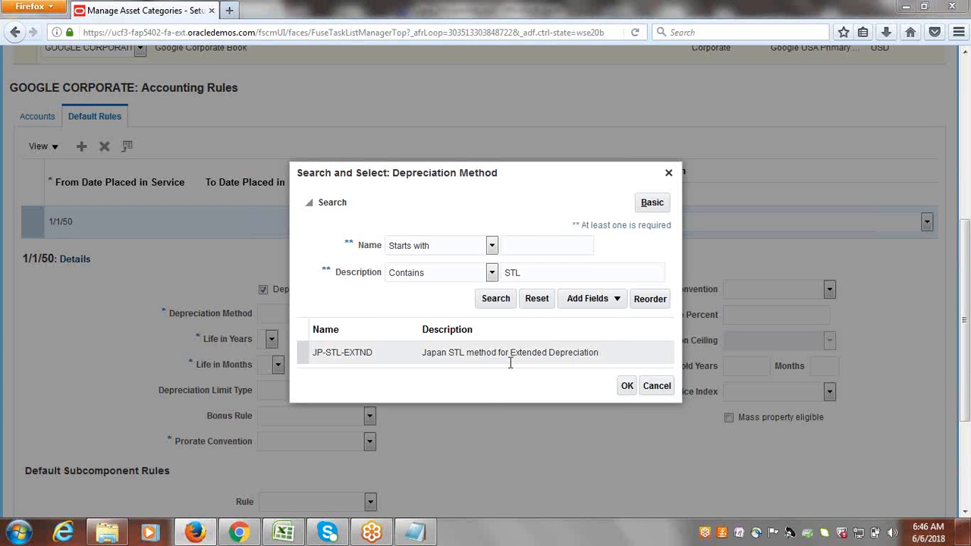
Change the Description condition to Is not blank and rerun the search.
{"action": "left_click", "coordinate": [491, 272]}
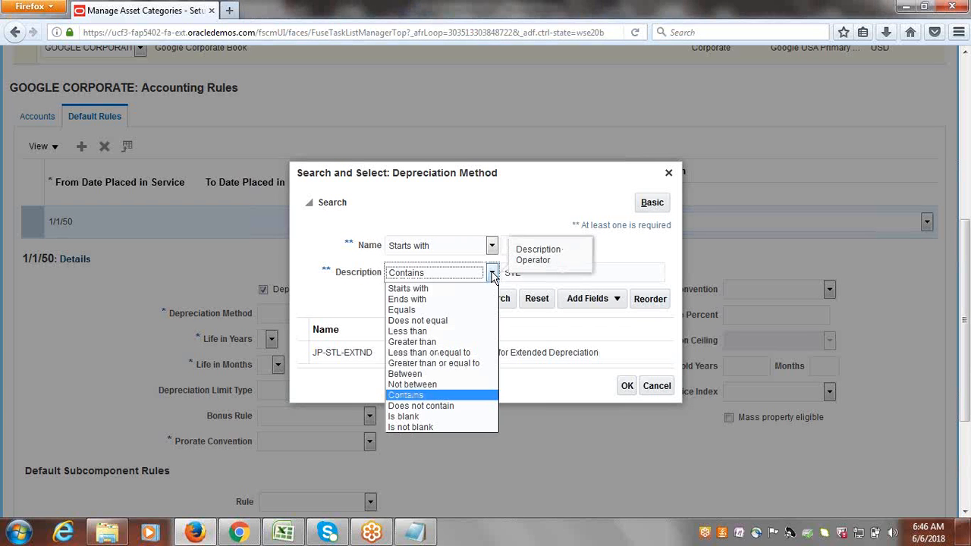
{"action": "left_click", "coordinate": [416, 428]}
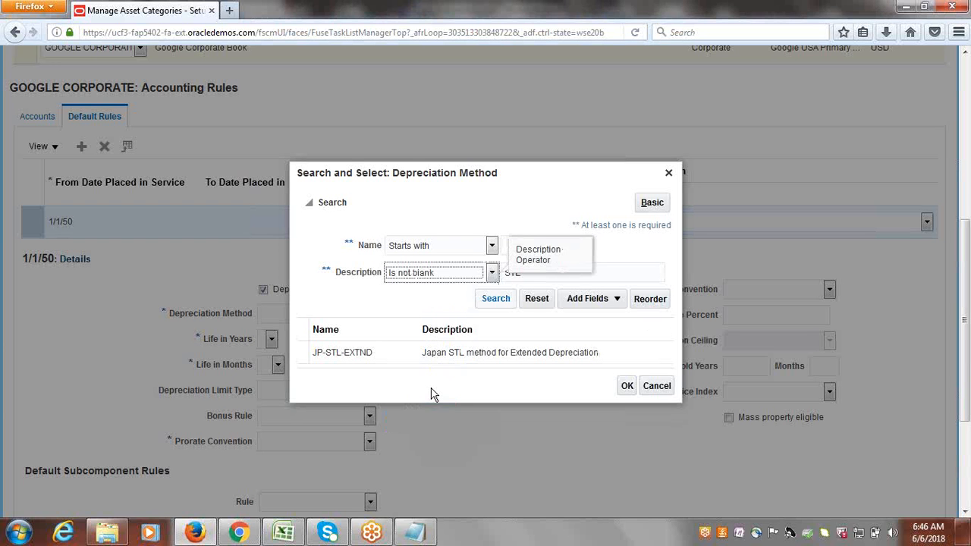
{"action": "left_click", "coordinate": [496, 298]}
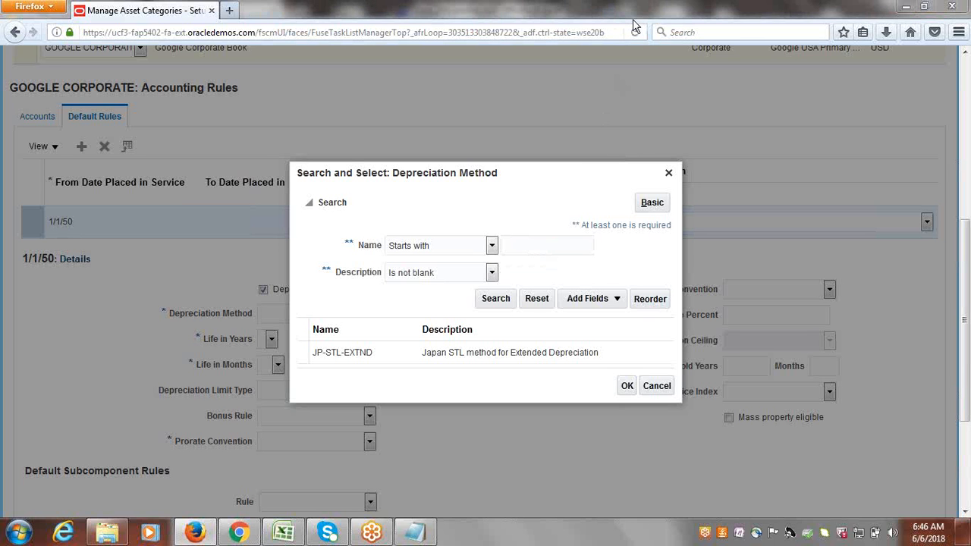
{"action": "left_click", "coordinate": [496, 299]}
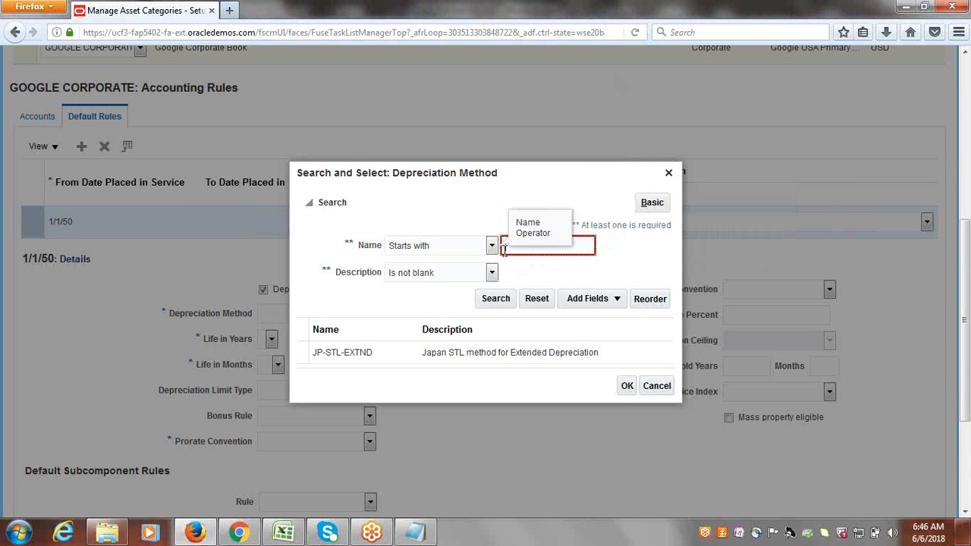
List all methods with Name Is not blank, then choose 150DB as the depreciation method.
{"action": "left_click", "coordinate": [492, 245]}
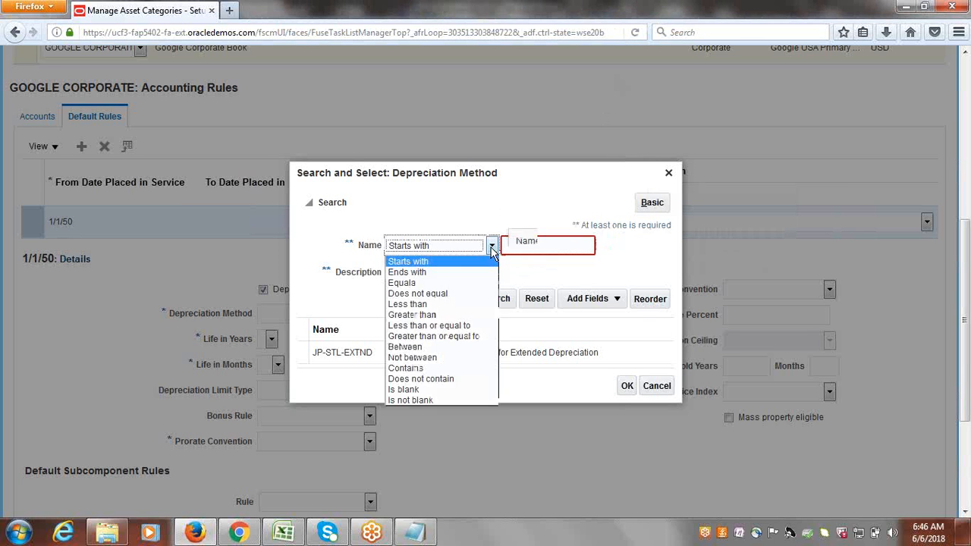
{"action": "left_click", "coordinate": [425, 399]}
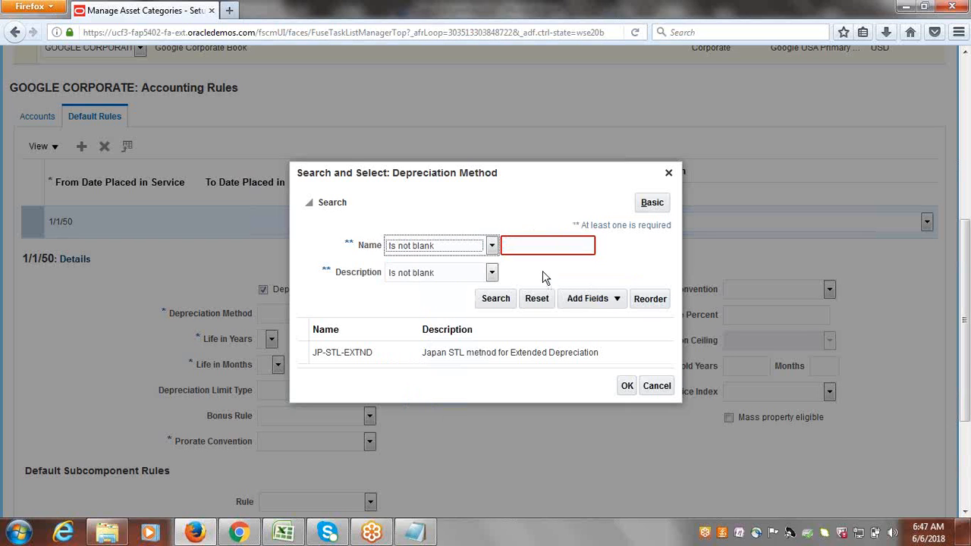
{"action": "left_click", "coordinate": [495, 300]}
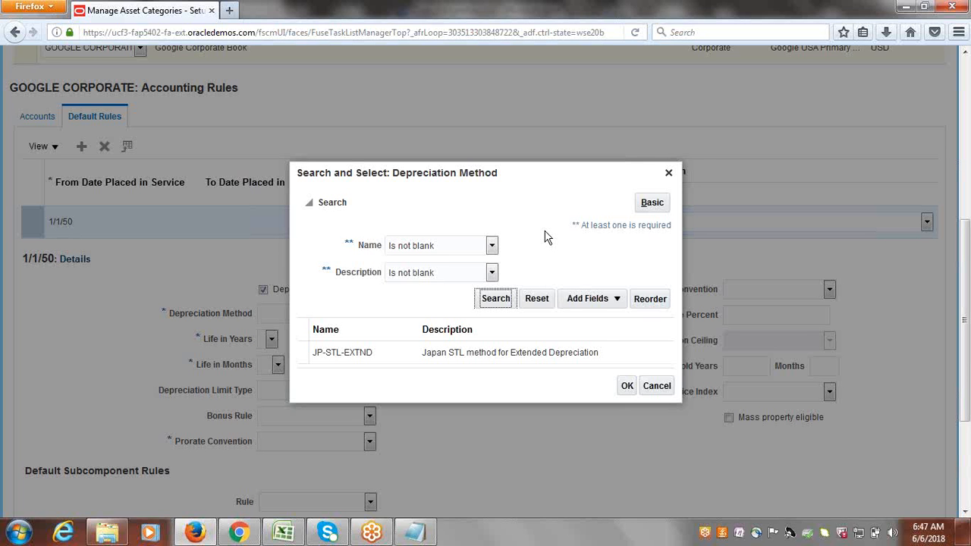
{"action": "left_click_drag", "start_coordinate": [643, 265], "coordinate": [644, 408]}
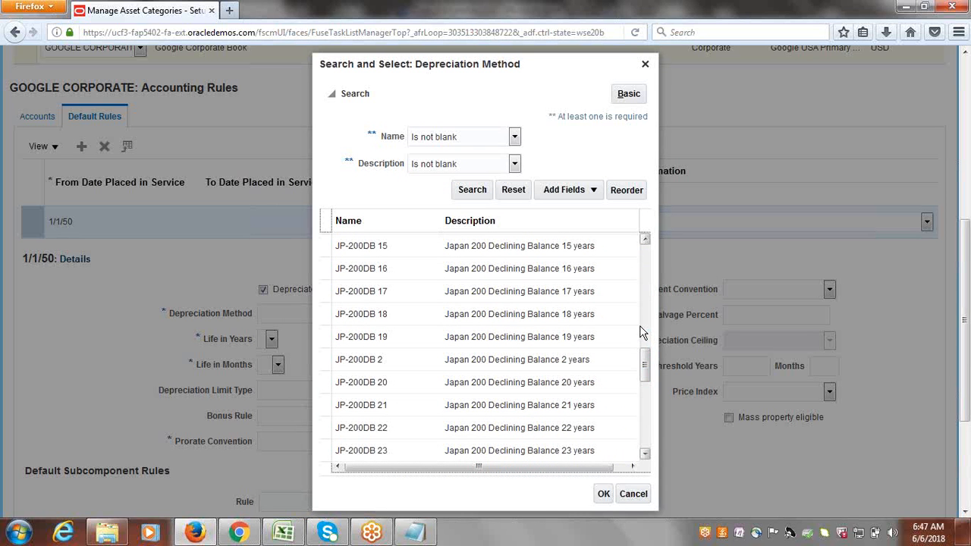
{"action": "left_click_drag", "start_coordinate": [647, 360], "coordinate": [654, 436]}
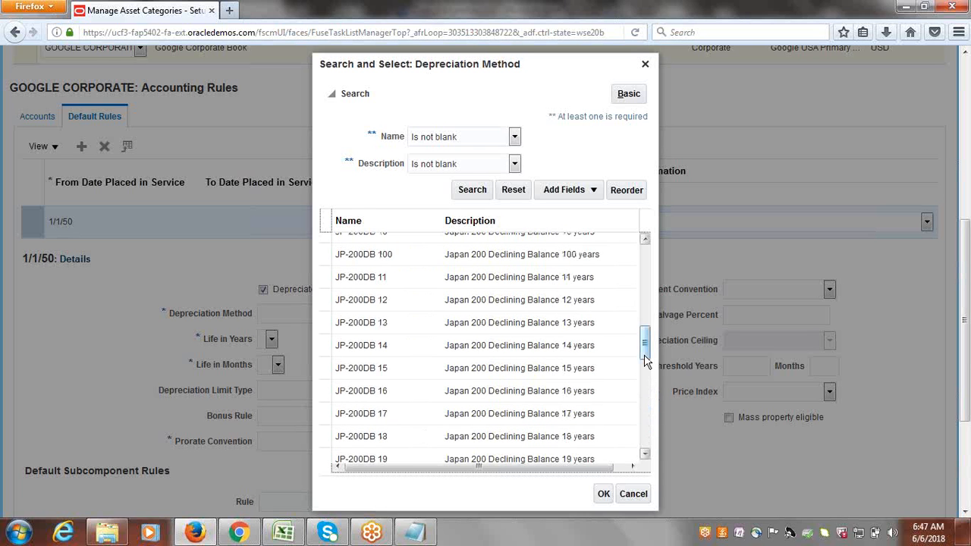
{"action": "left_click_drag", "start_coordinate": [644, 331], "coordinate": [647, 277]}
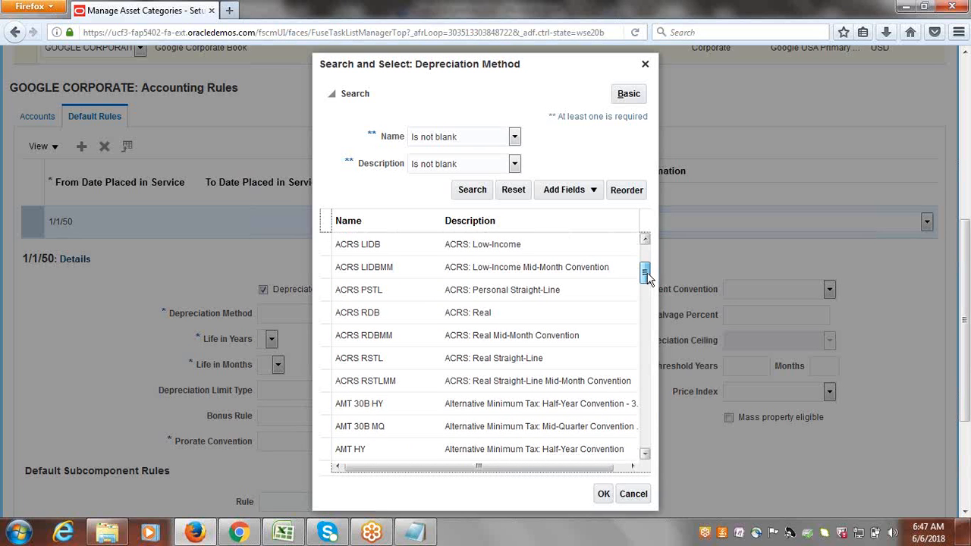
{"action": "left_click_drag", "start_coordinate": [647, 277], "coordinate": [648, 260]}
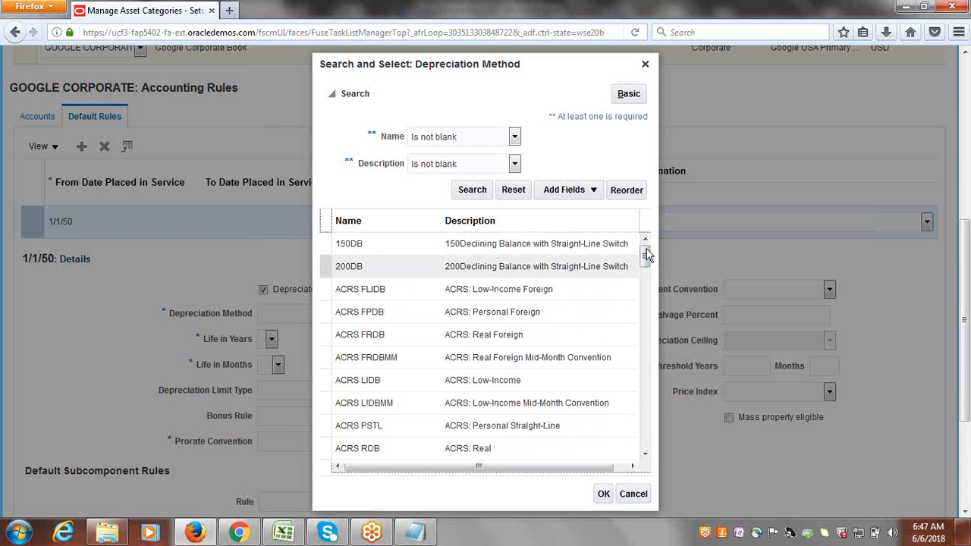
{"action": "left_click", "coordinate": [478, 250]}
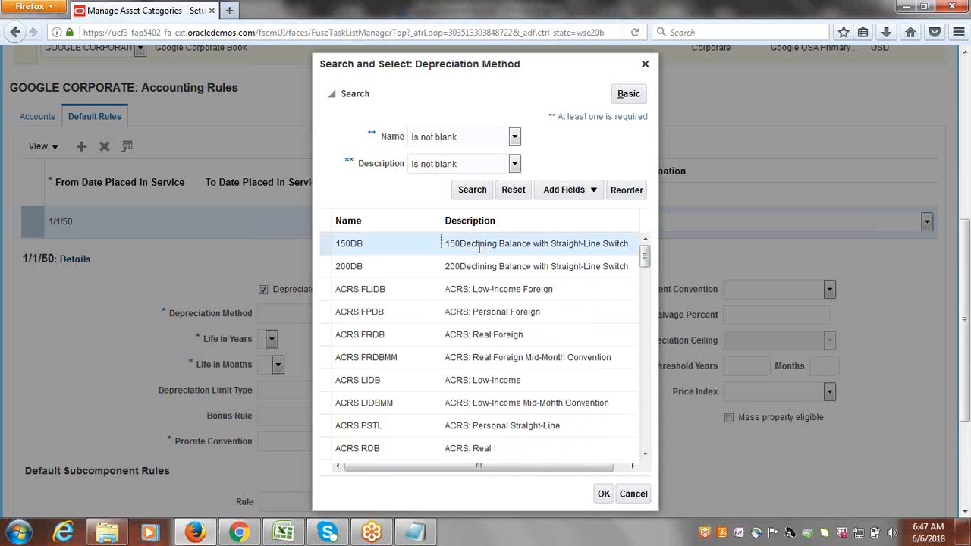
{"action": "left_click", "coordinate": [603, 495]}
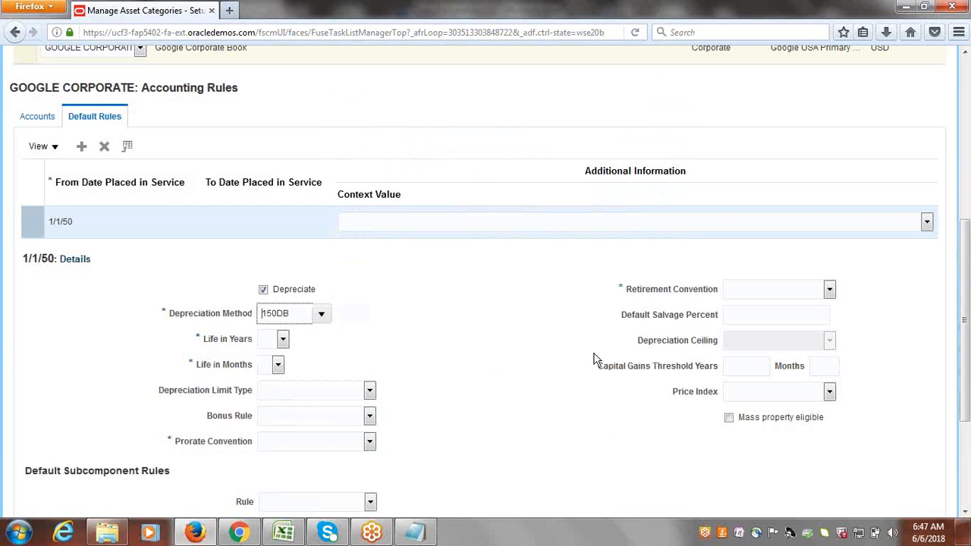
Set the default rule life to 60 years and 0 months.
{"action": "left_click", "coordinate": [282, 339]}
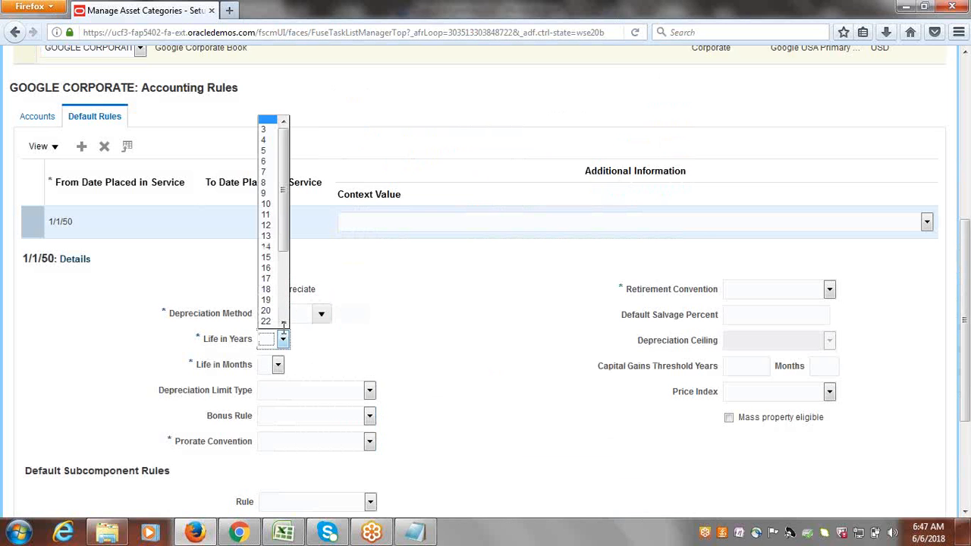
{"action": "left_click_drag", "start_coordinate": [287, 188], "coordinate": [288, 300]}
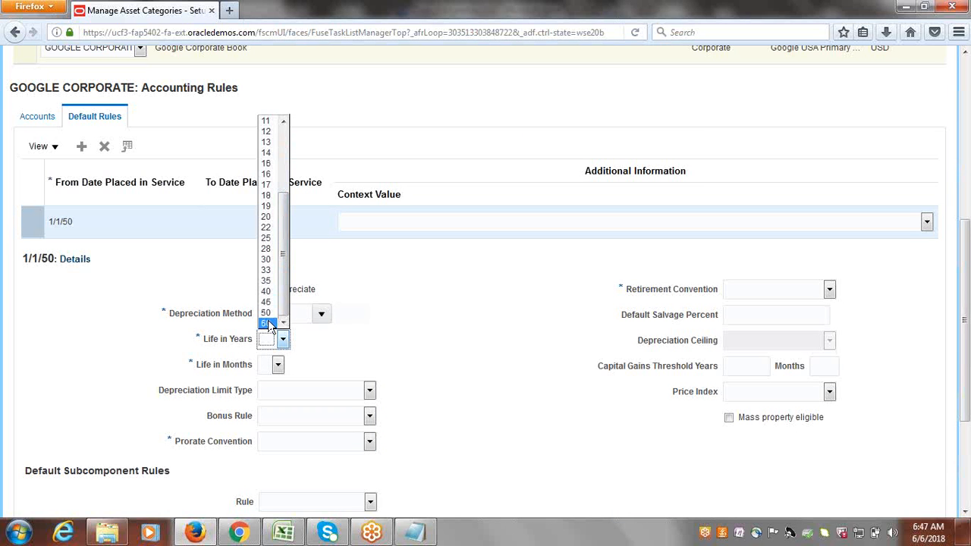
{"action": "left_click", "coordinate": [265, 323]}
{"action": "left_click", "coordinate": [277, 365]}
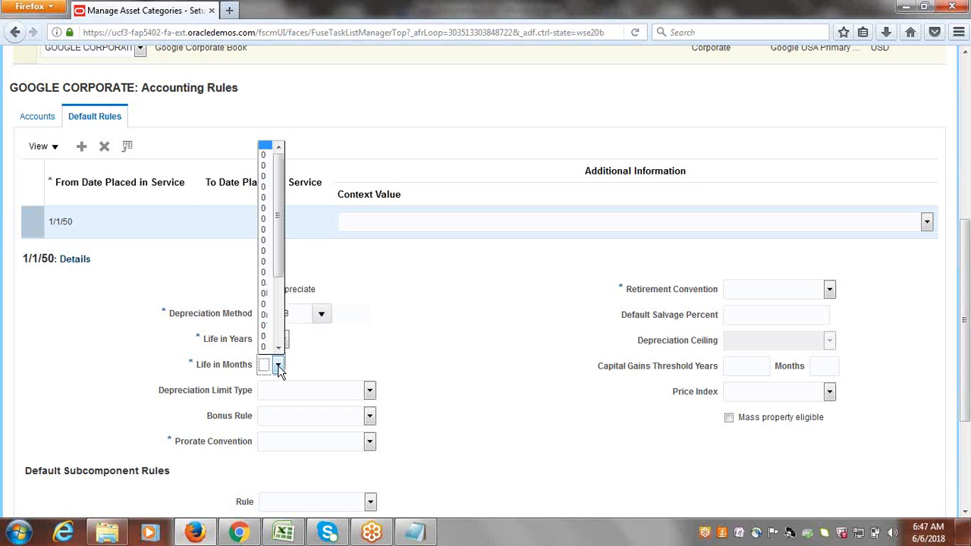
{"action": "left_click", "coordinate": [279, 366]}
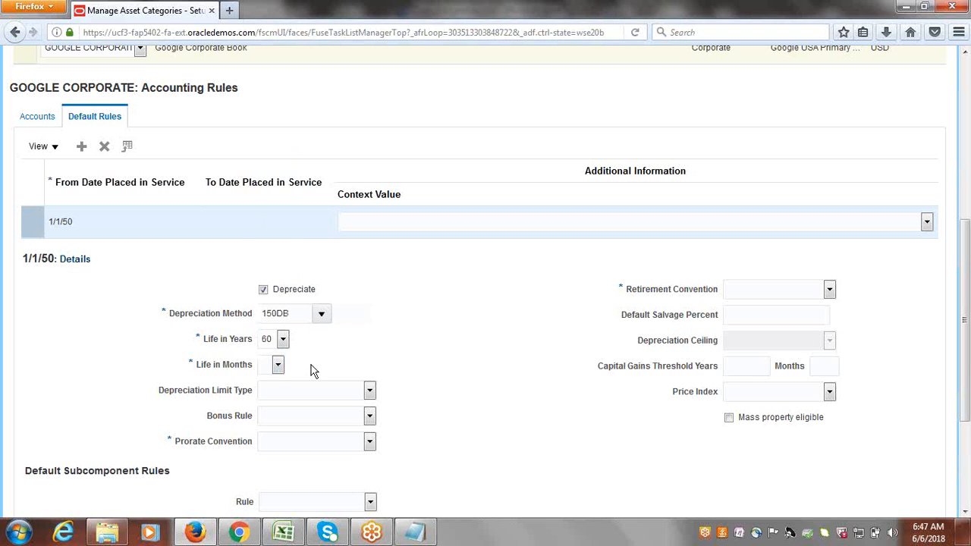
{"action": "left_click", "coordinate": [278, 366]}
{"action": "left_click", "coordinate": [268, 345]}
{"action": "left_click", "coordinate": [278, 366]}
{"action": "left_click", "coordinate": [272, 392]}
Set both Prorate and Retirement Convention to Google FM.
{"action": "left_click", "coordinate": [370, 441]}
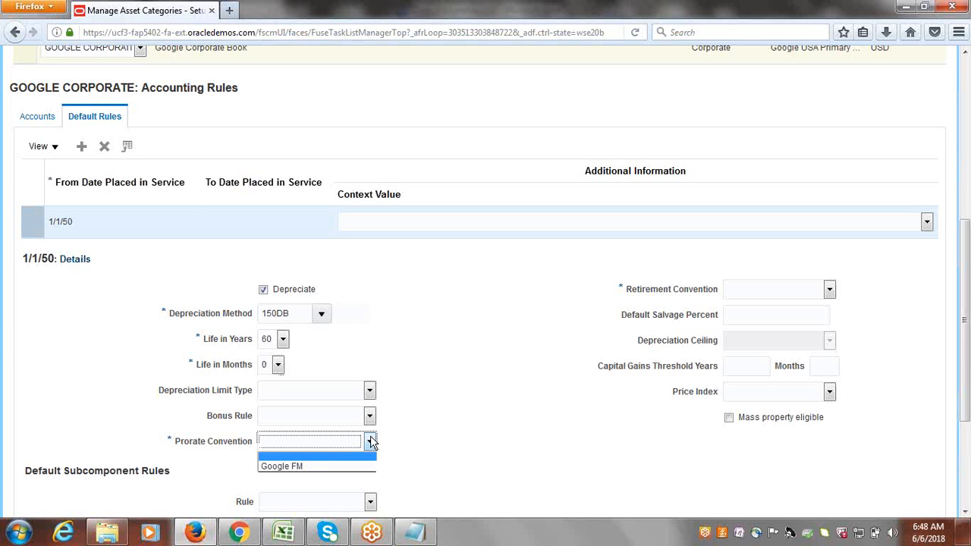
{"action": "left_click", "coordinate": [319, 465]}
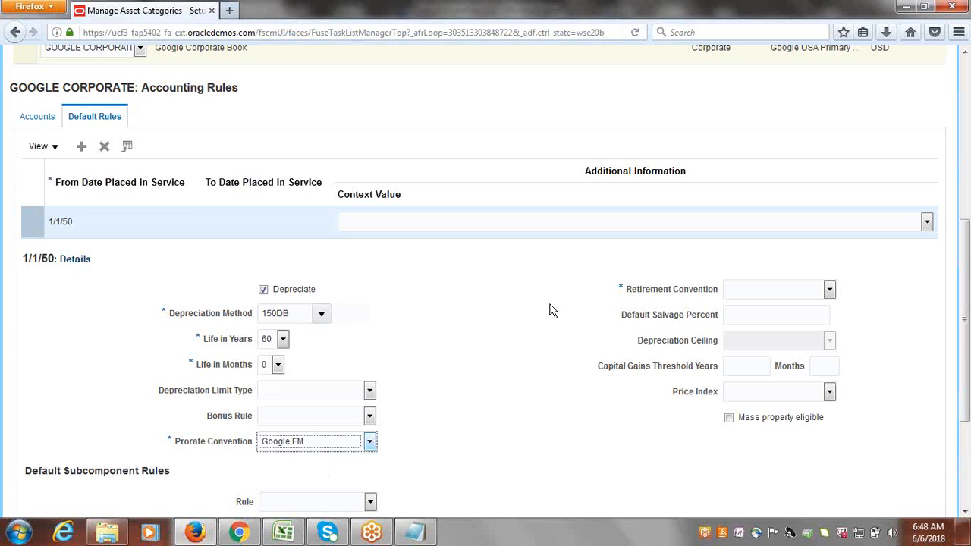
{"action": "left_click", "coordinate": [830, 289]}
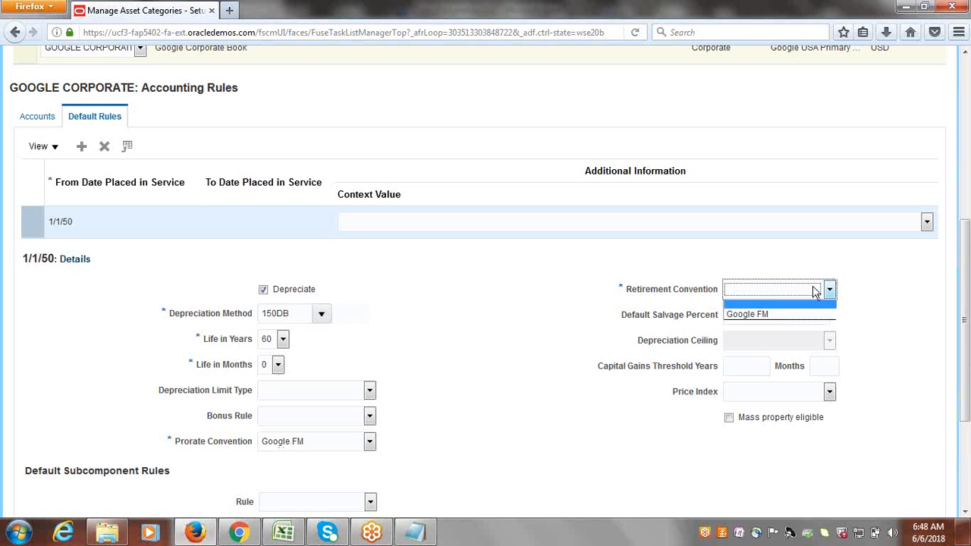
{"action": "left_click", "coordinate": [764, 314]}
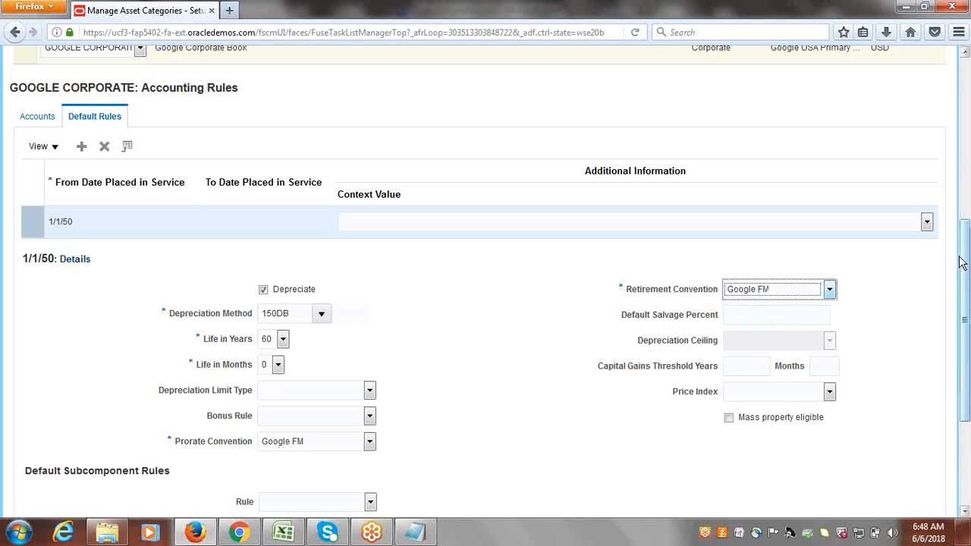
Save and close the new asset category.
{"action": "scroll", "coordinate": [967, 296], "scroll_direction": "down", "scroll_amount": 1}
{"action": "scroll", "coordinate": [968, 296], "scroll_direction": "down", "scroll_amount": 4}
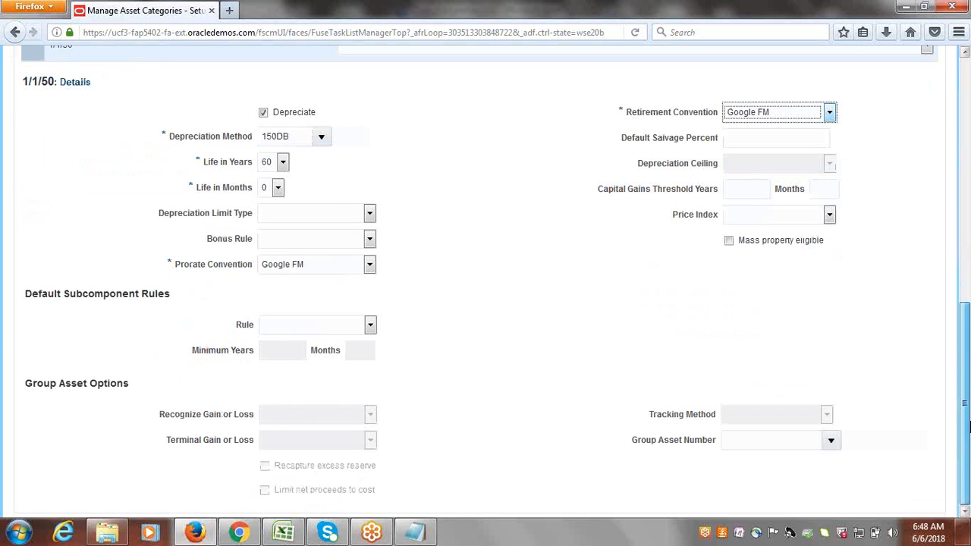
{"action": "scroll", "coordinate": [965, 158], "scroll_direction": "up", "scroll_amount": 8}
{"action": "scroll", "coordinate": [965, 158], "scroll_direction": "up", "scroll_amount": 6}
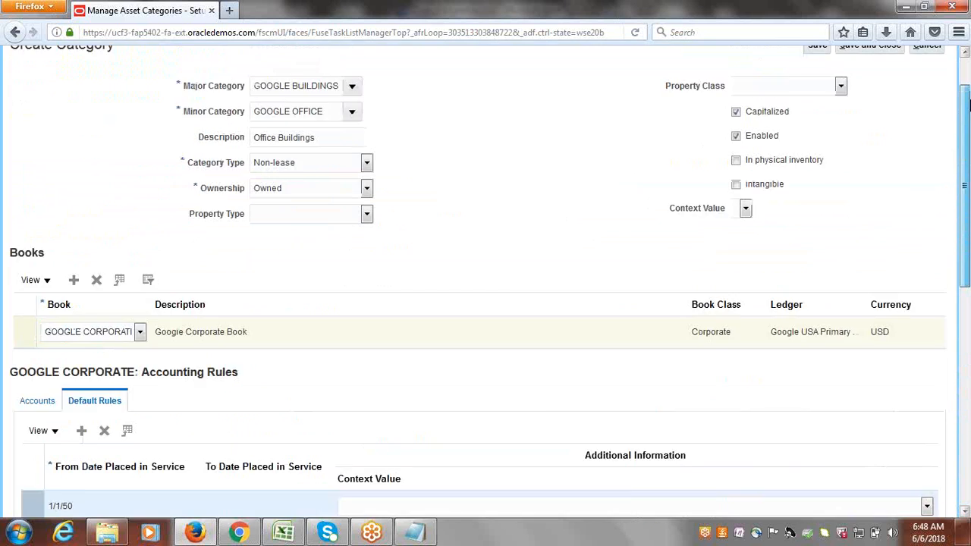
{"action": "left_click", "coordinate": [867, 100]}
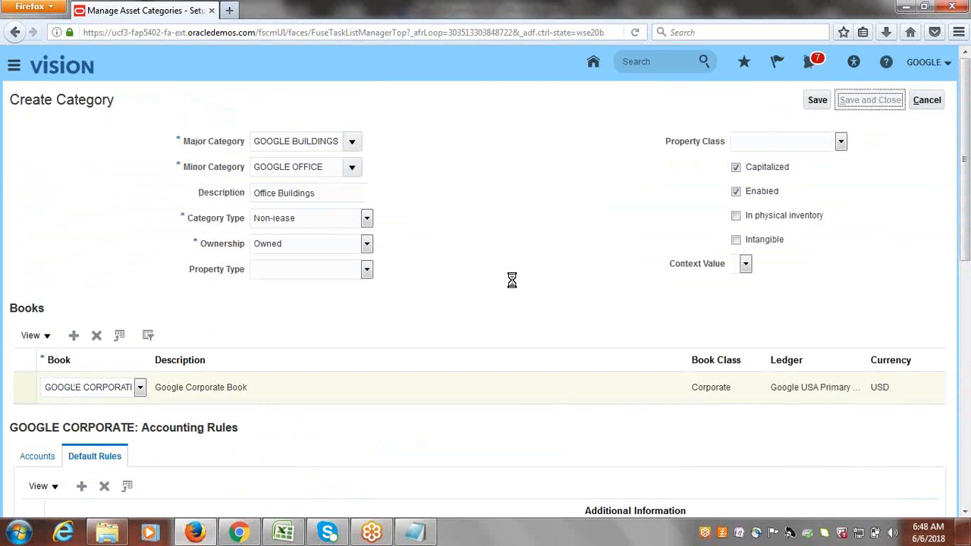
{"action": "left_click", "coordinate": [283, 533]}
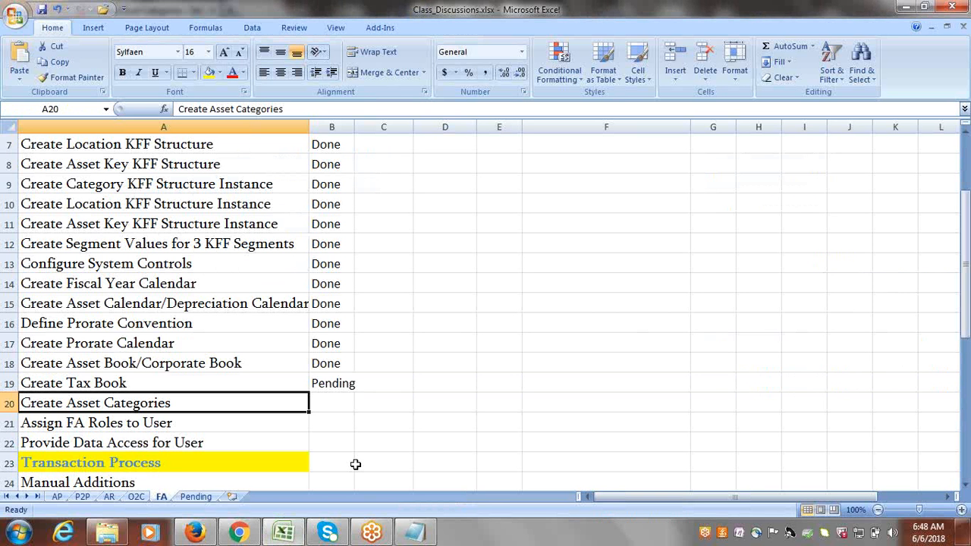
Mark Create Asset Categories as Done in the checklist and return to the Oracle page.
{"action": "key", "text": "Tab"}
{"action": "type", "text": "Done"}
{"action": "key", "text": "Tab"}
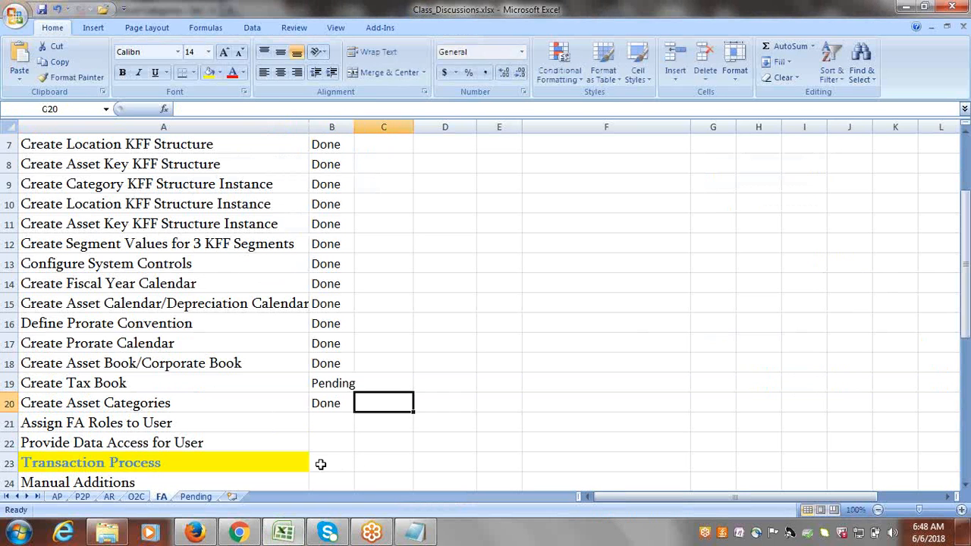
{"action": "left_click", "coordinate": [191, 425]}
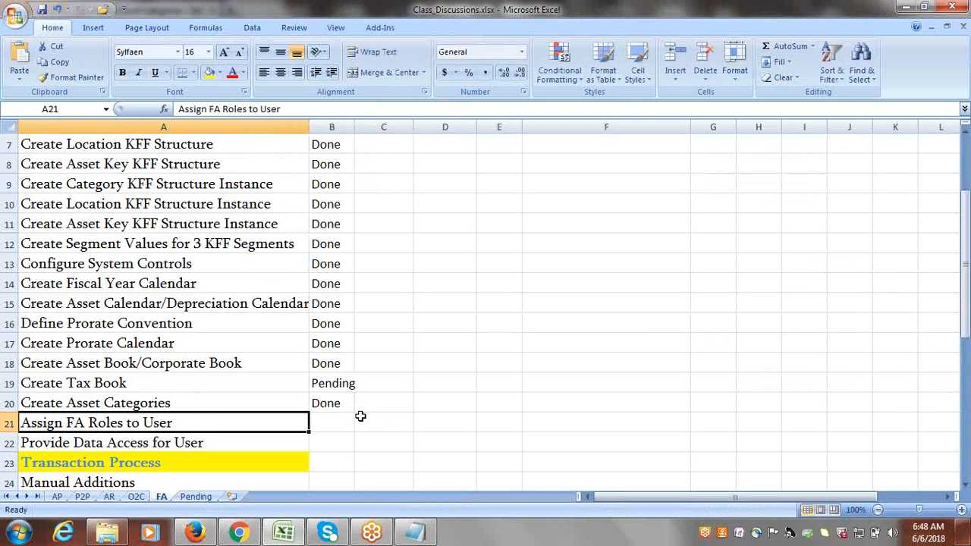
{"action": "left_click", "coordinate": [211, 535]}
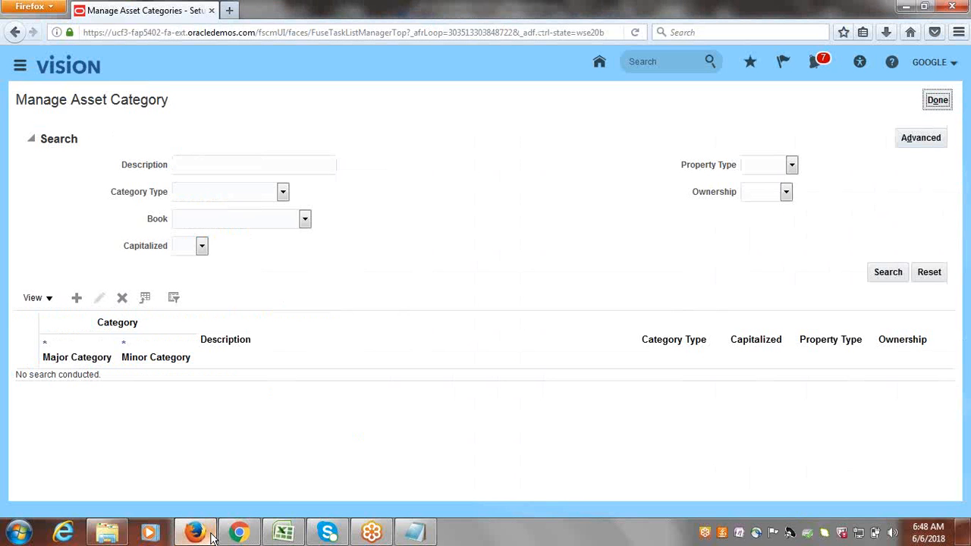
Open the Security Console from the Navigator's full work-area list under Tools.
{"action": "left_click", "coordinate": [18, 70]}
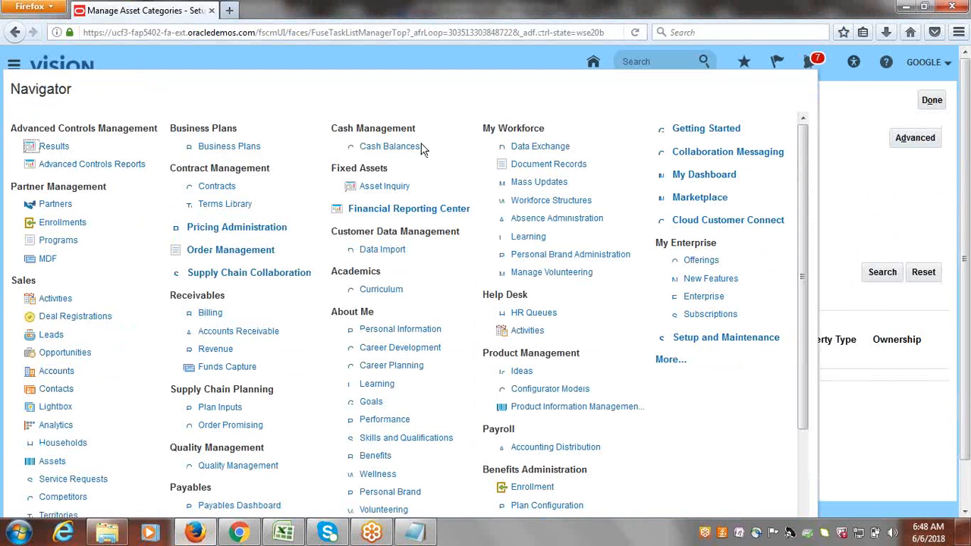
{"action": "left_click", "coordinate": [669, 361]}
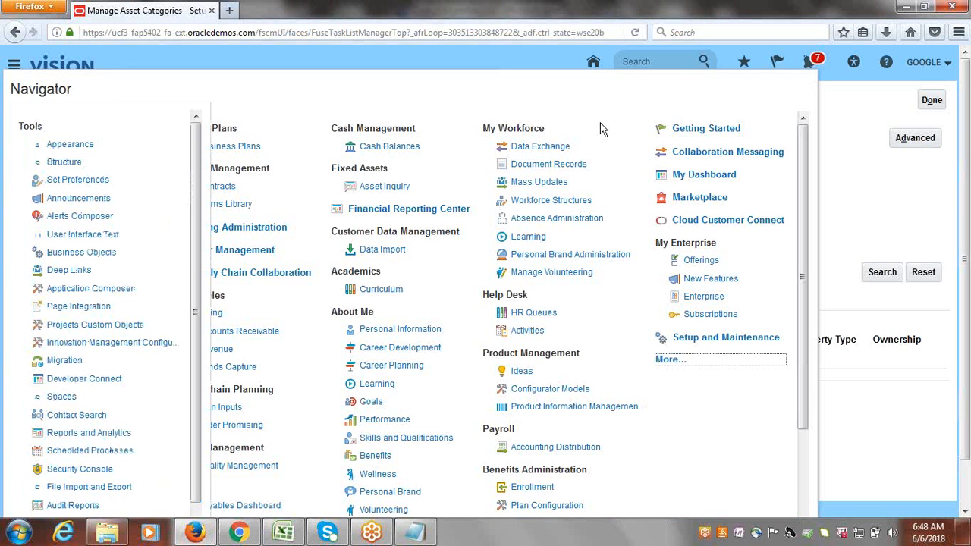
{"action": "left_click", "coordinate": [79, 468]}
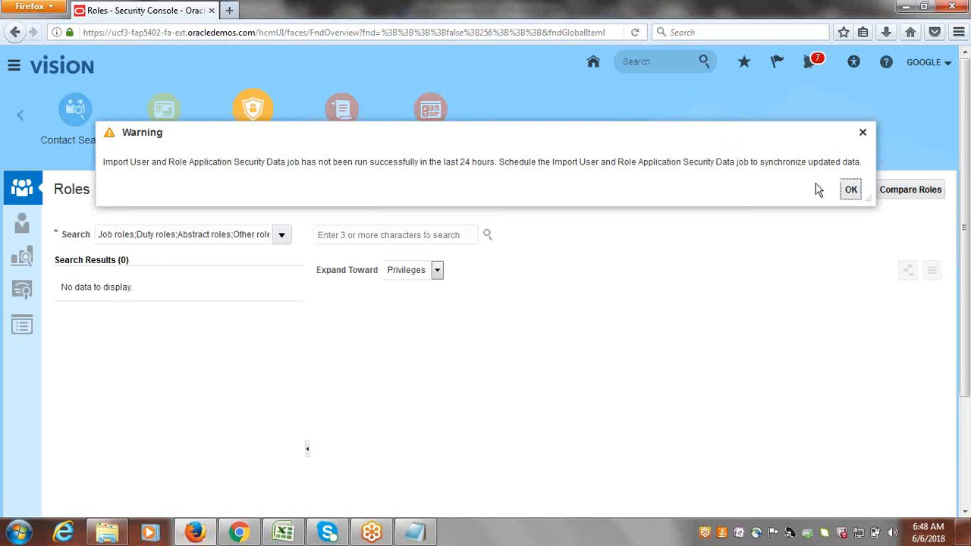
Dismiss the warning, search user accounts for the demo user and open their details.
{"action": "left_click", "coordinate": [26, 227]}
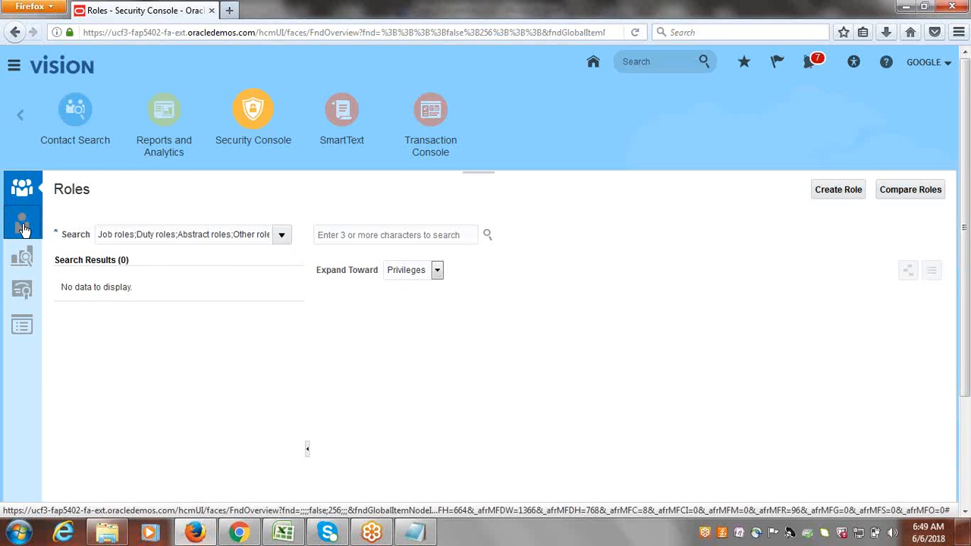
{"action": "left_click", "coordinate": [295, 232]}
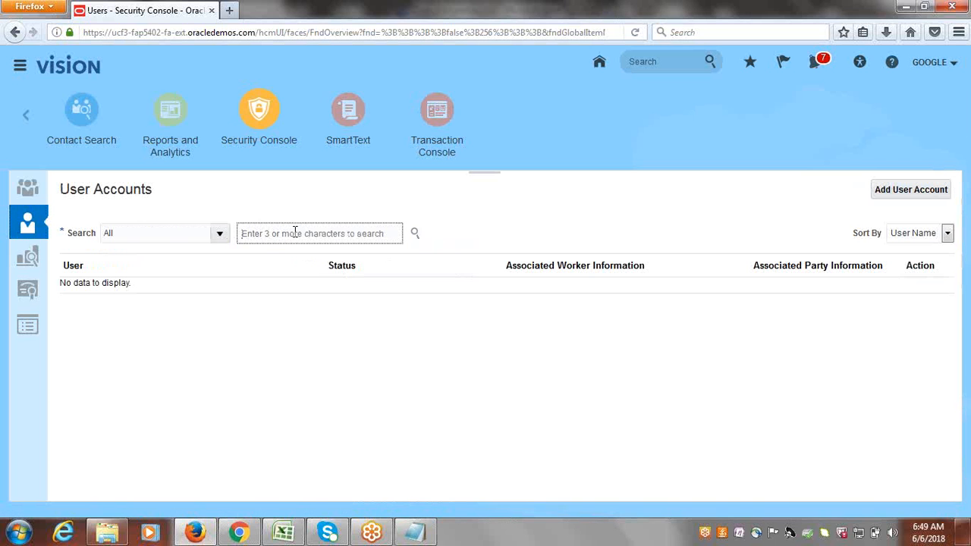
{"action": "type", "text": "a"}
{"action": "key", "text": "BackSpace"}
{"action": "type", "text": "google"}
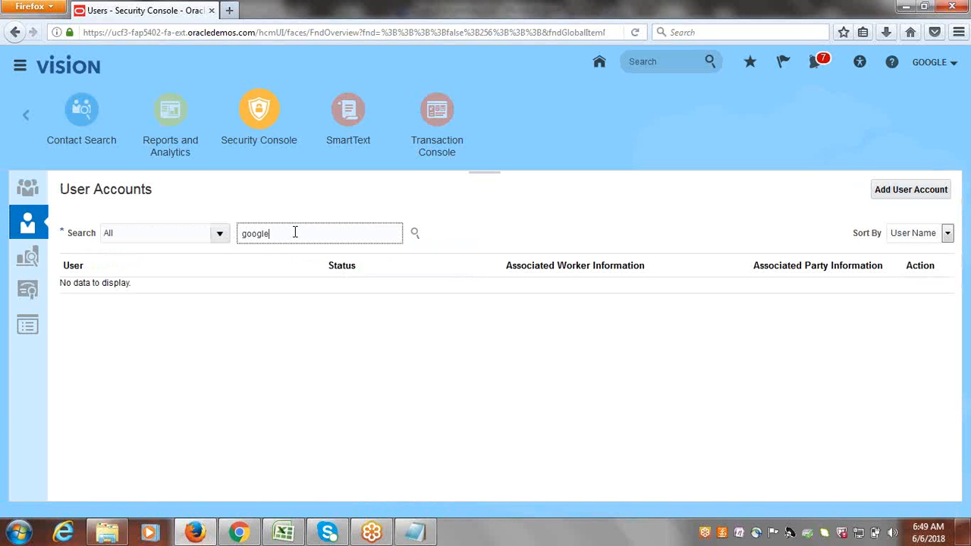
{"action": "key", "text": "Return"}
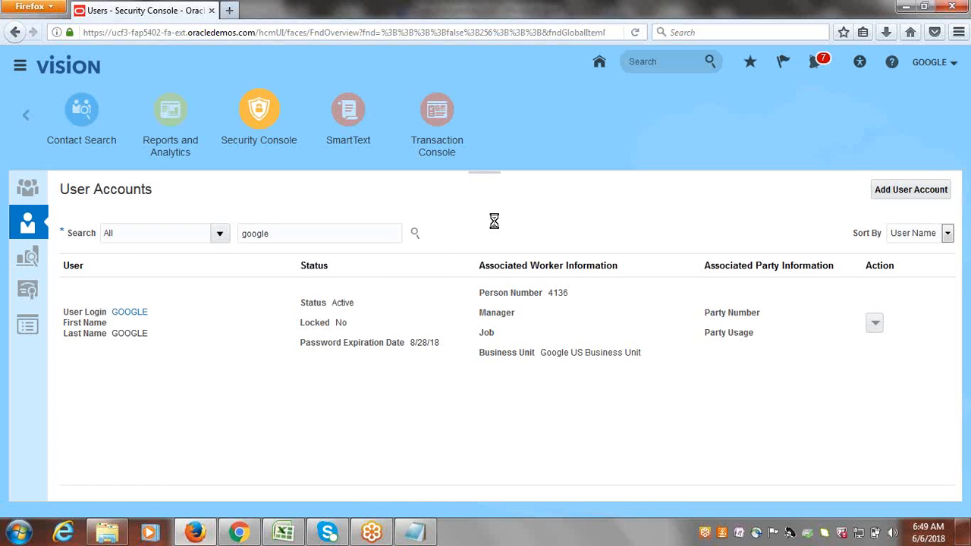
{"action": "left_click", "coordinate": [136, 316]}
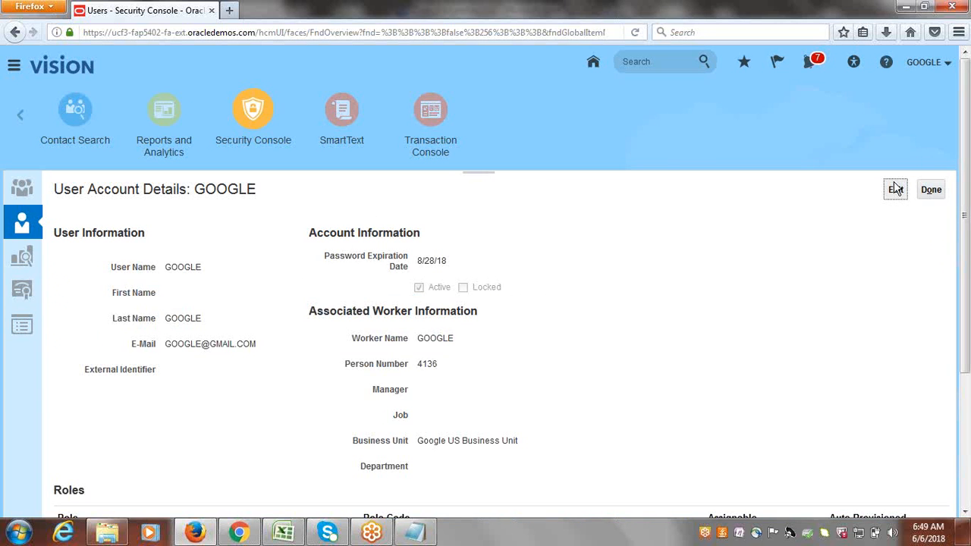
Edit the user account and add the Asset Accountant role membership.
{"action": "scroll", "coordinate": [966, 126], "scroll_direction": "down", "scroll_amount": 3}
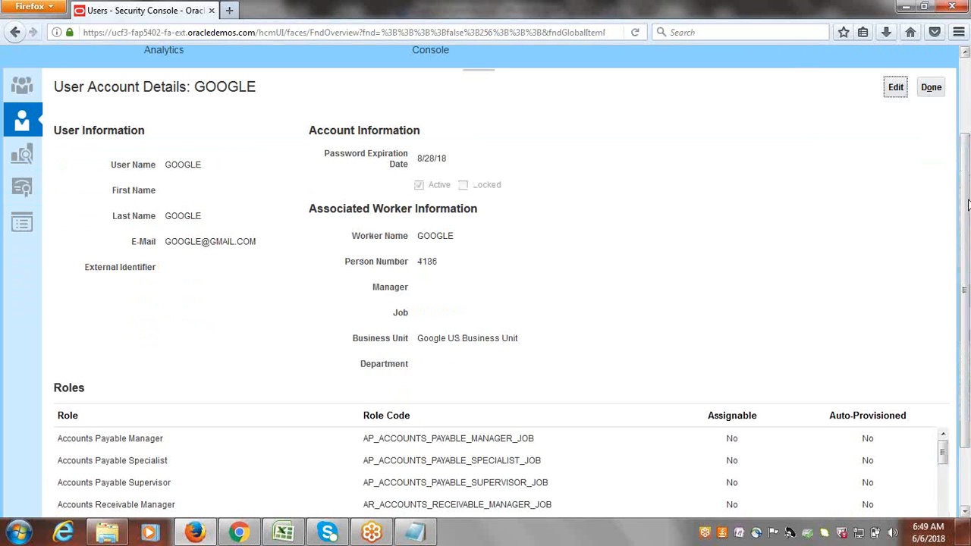
{"action": "left_click", "coordinate": [896, 87]}
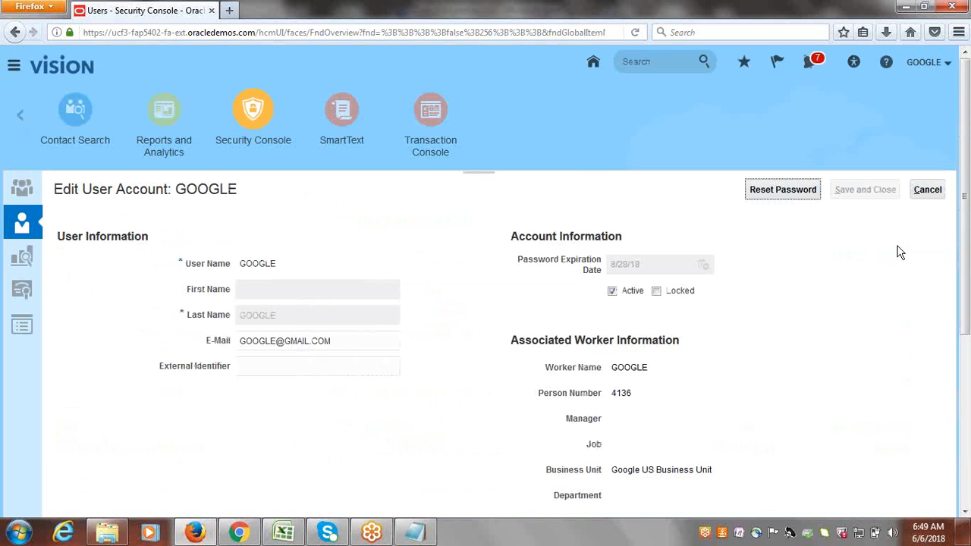
{"action": "scroll", "coordinate": [967, 322], "scroll_direction": "down", "scroll_amount": 5}
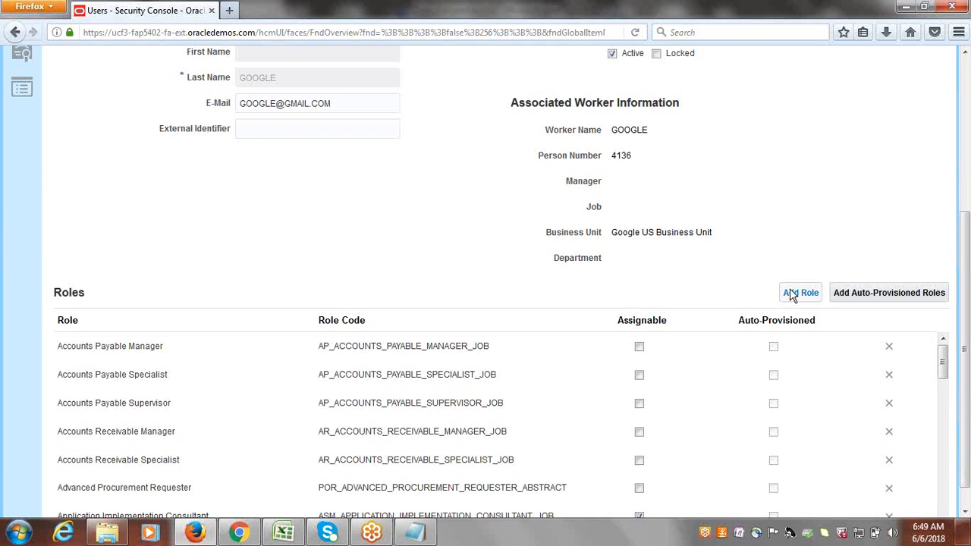
{"action": "left_click", "coordinate": [796, 295]}
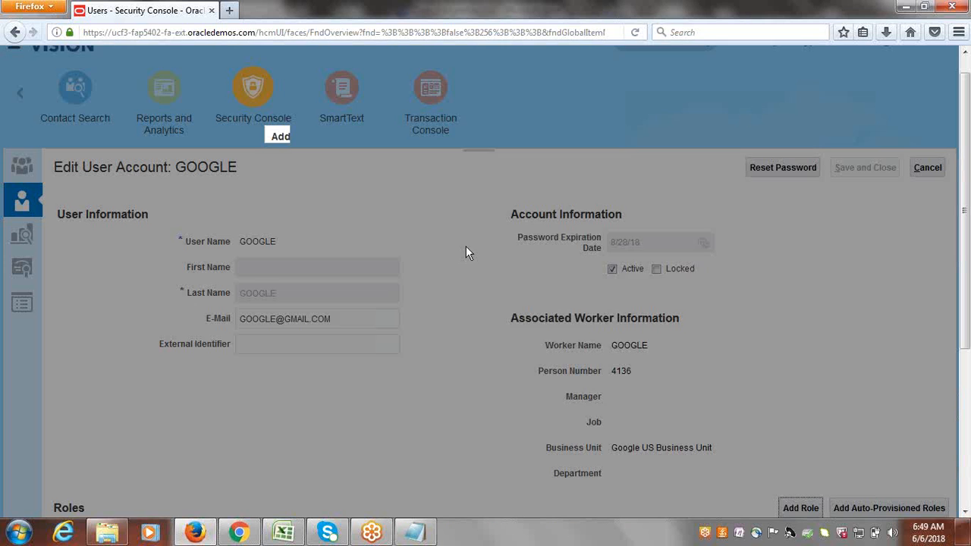
{"action": "type", "text": "Asset"}
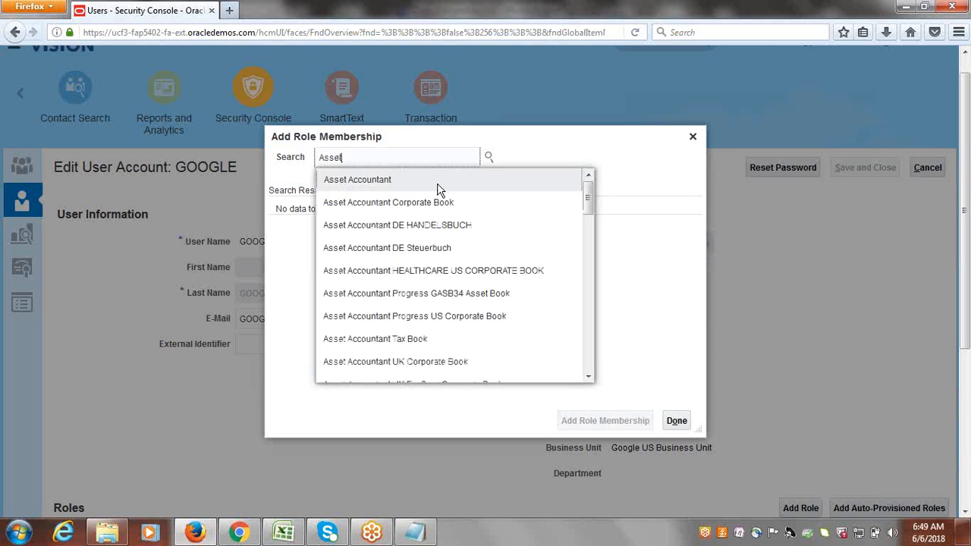
{"action": "left_click", "coordinate": [382, 184]}
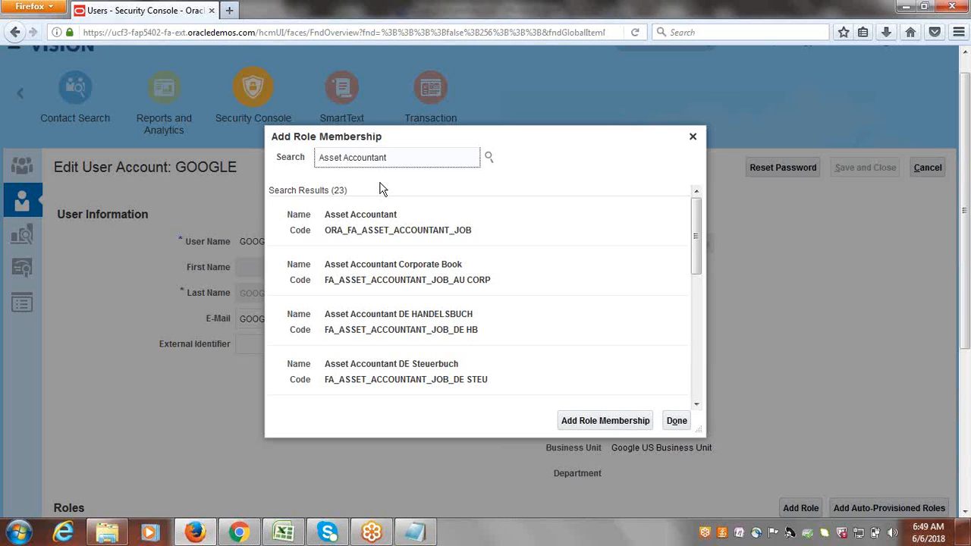
{"action": "left_click", "coordinate": [380, 204]}
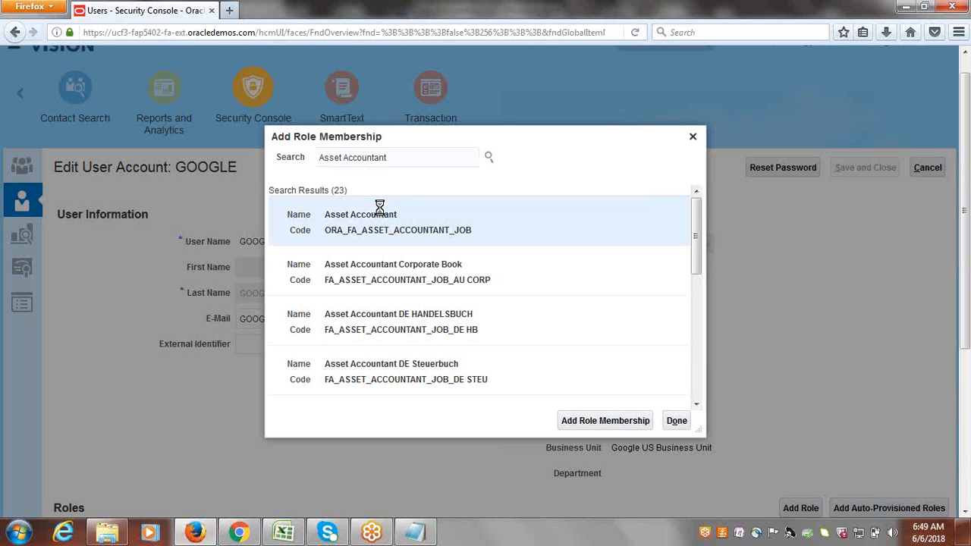
{"action": "left_click", "coordinate": [594, 423]}
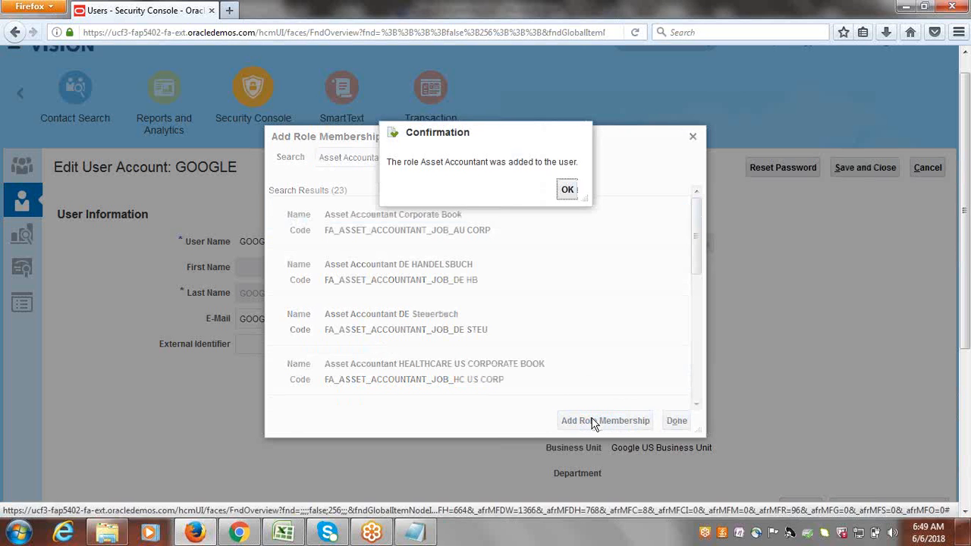
Dismiss the role-added confirmation, close the role dialog, and save the user account.
{"action": "left_click", "coordinate": [567, 189]}
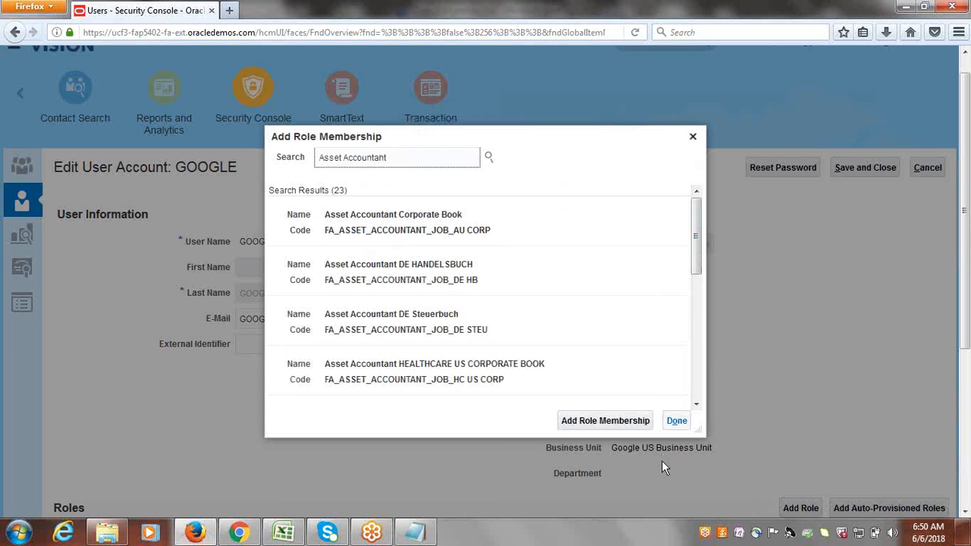
{"action": "key", "text": "Tab"}
{"action": "key", "text": "Return"}
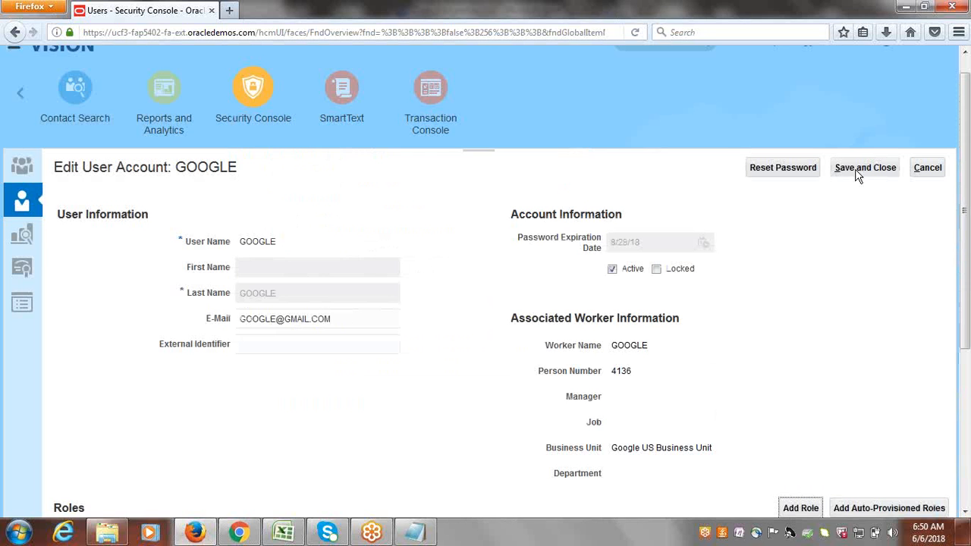
{"action": "left_click", "coordinate": [858, 174]}
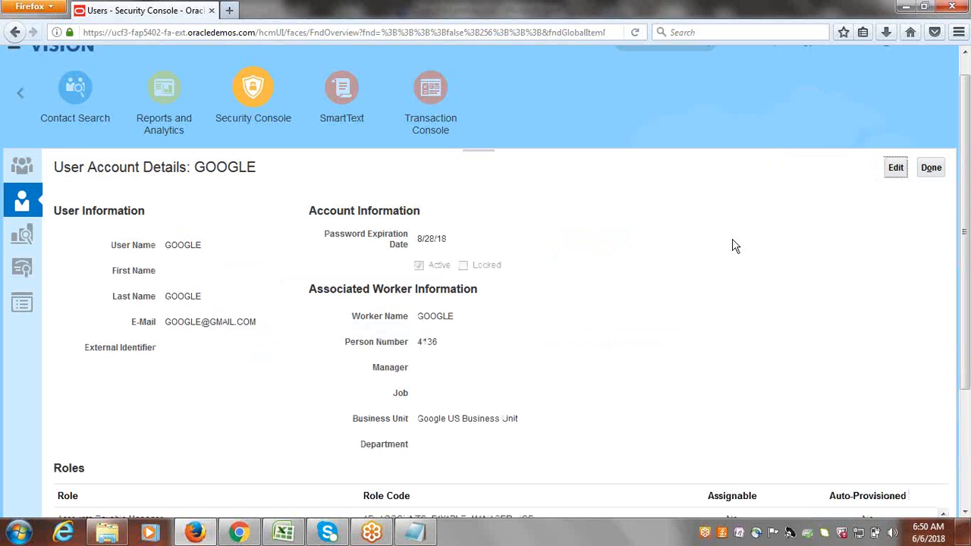
Leave the user account details and open the Setup and Maintenance task search.
{"action": "left_click", "coordinate": [933, 169]}
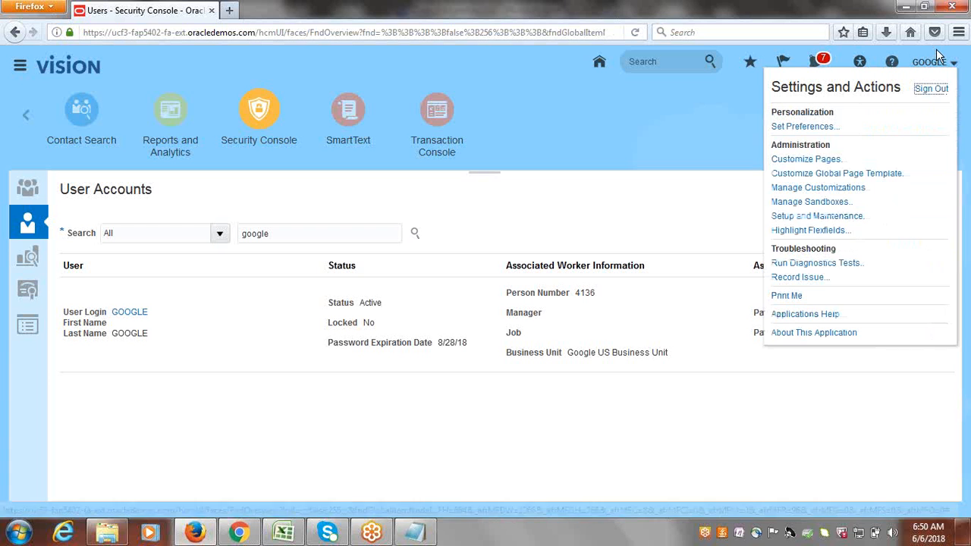
{"action": "left_click", "coordinate": [834, 218]}
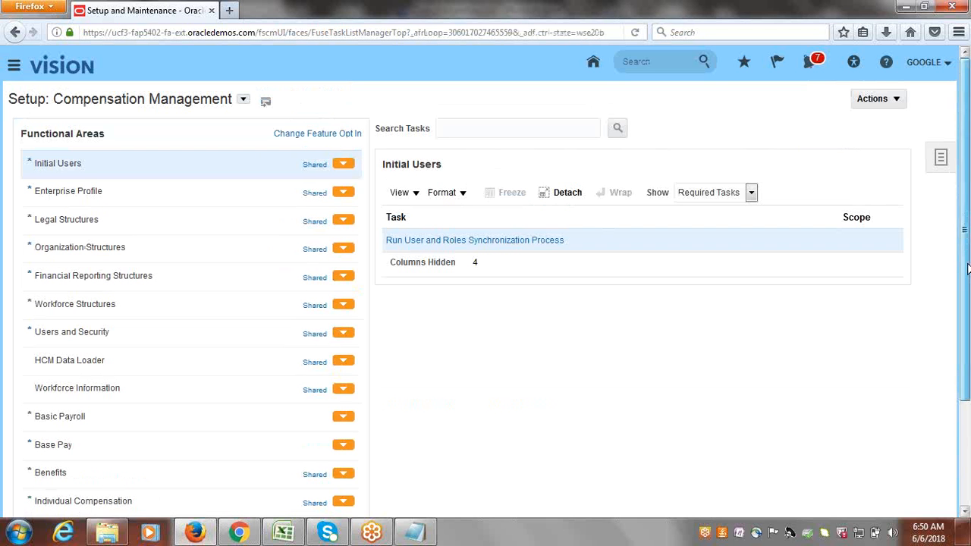
{"action": "left_click", "coordinate": [943, 160]}
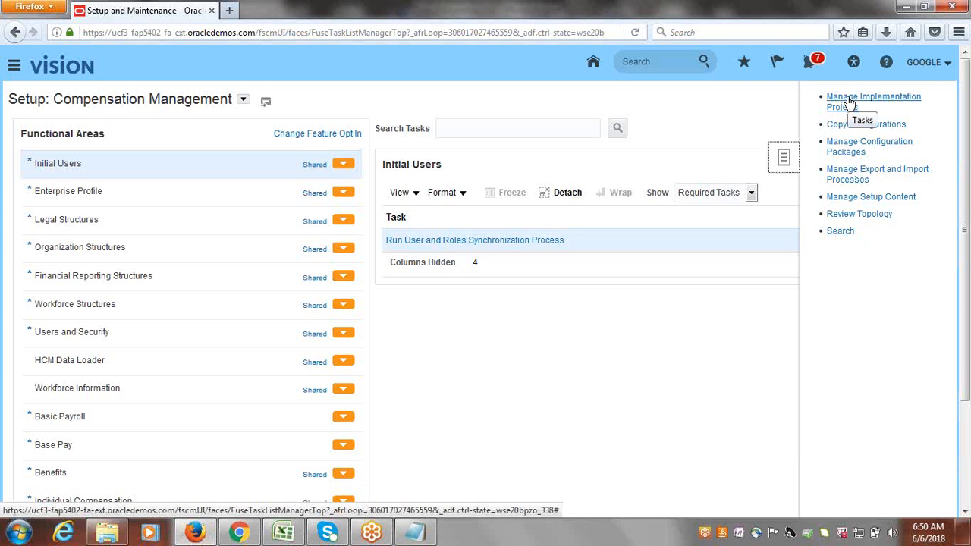
{"action": "left_click", "coordinate": [841, 231]}
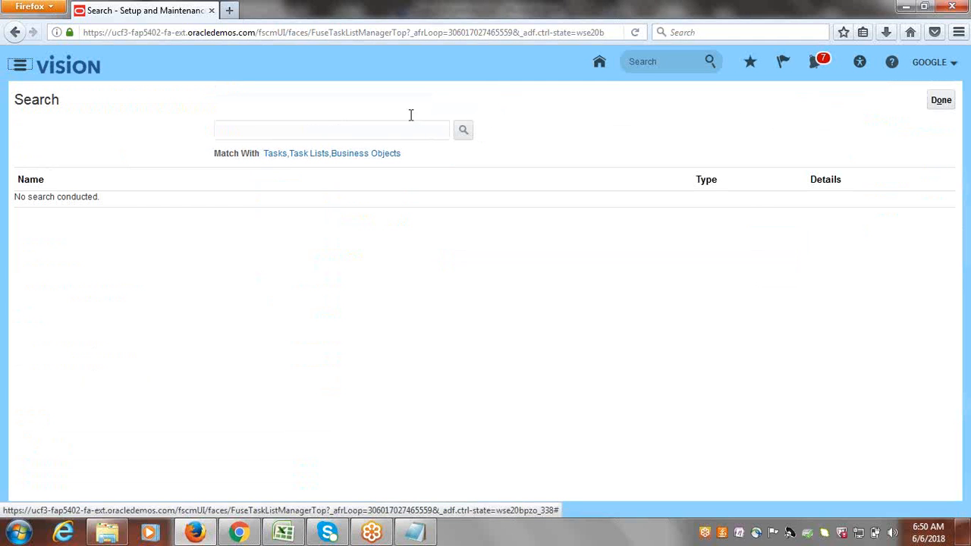
Search tasks for 'data access for users' and open Manage Data Access for Users.
{"action": "left_click", "coordinate": [344, 129]}
{"action": "type", "text": "data"}
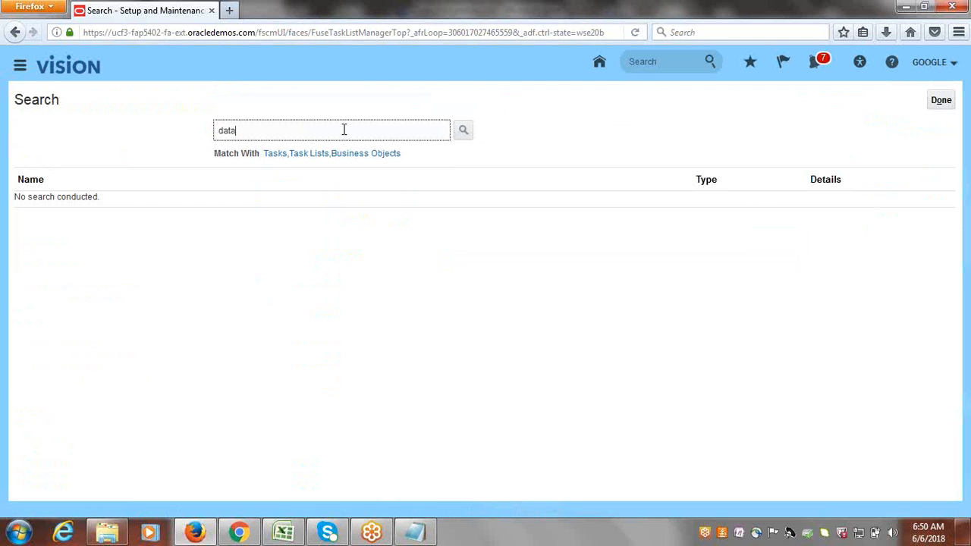
{"action": "type", "text": " access for users"}
{"action": "key", "text": "Return"}
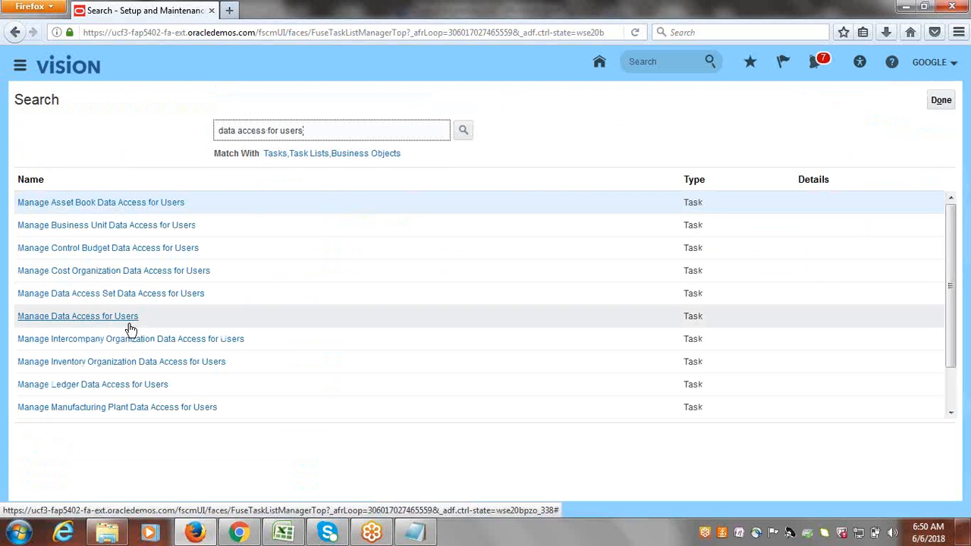
{"action": "left_click", "coordinate": [129, 322]}
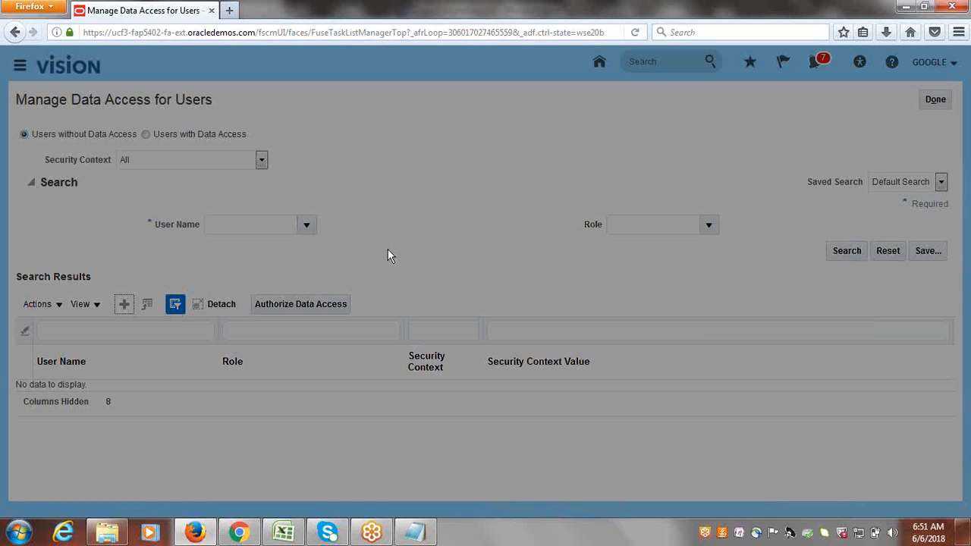
Create a data access entry for the user with the Asset Accountant role.
{"action": "left_click", "coordinate": [345, 296]}
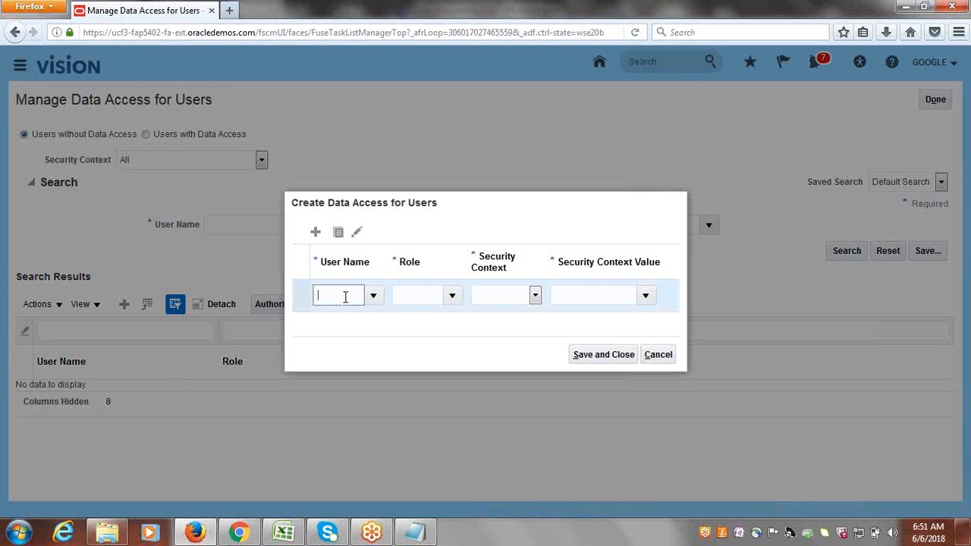
{"action": "type", "text": "GOOGLE"}
{"action": "key", "text": "Tab"}
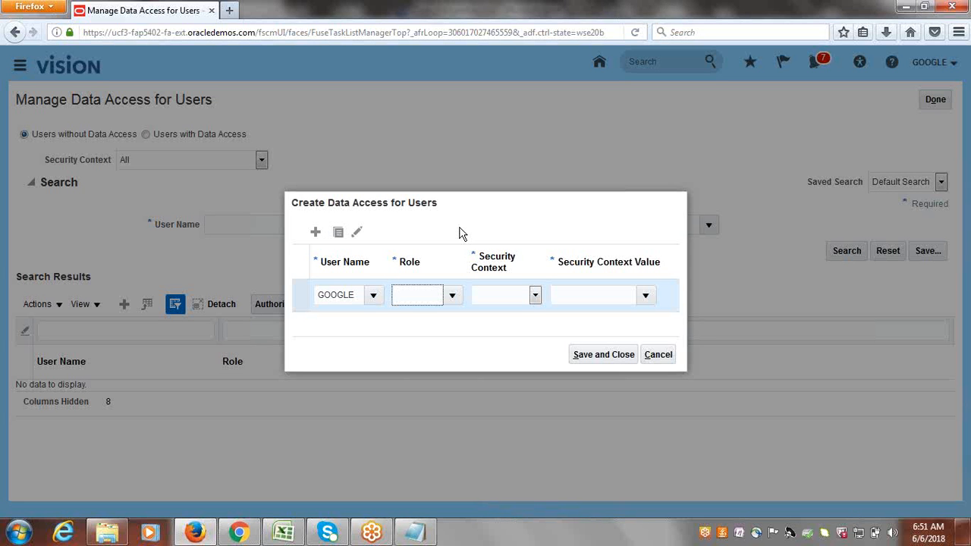
{"action": "key", "text": "Tab"}
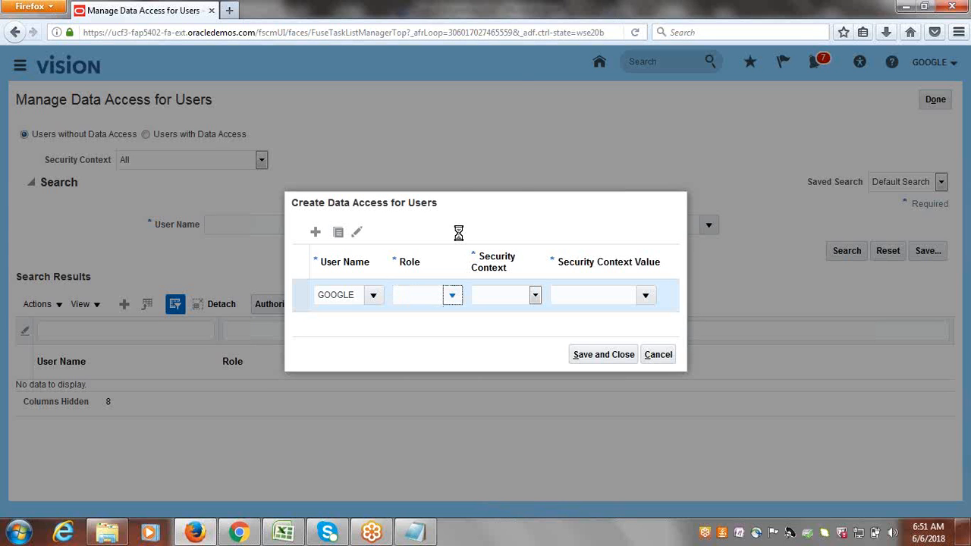
{"action": "key", "text": "Return"}
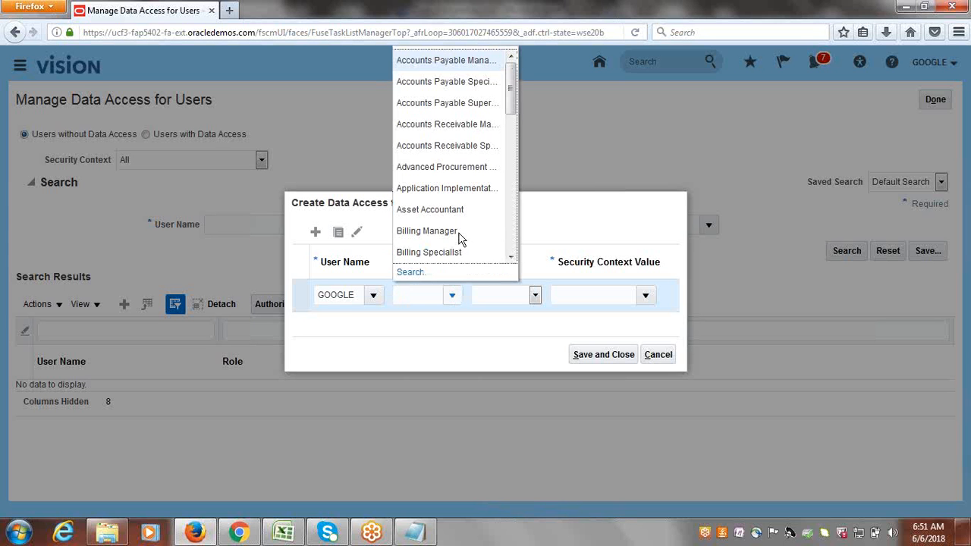
{"action": "left_click", "coordinate": [438, 209]}
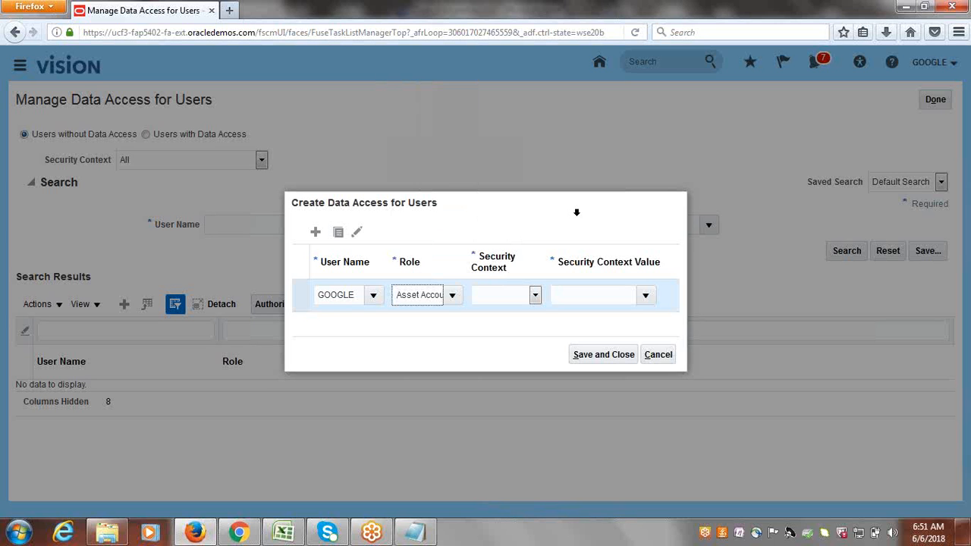
Set security context to Asset book with value GOOGLE CORPORATE, then save and close.
{"action": "left_click", "coordinate": [535, 295]}
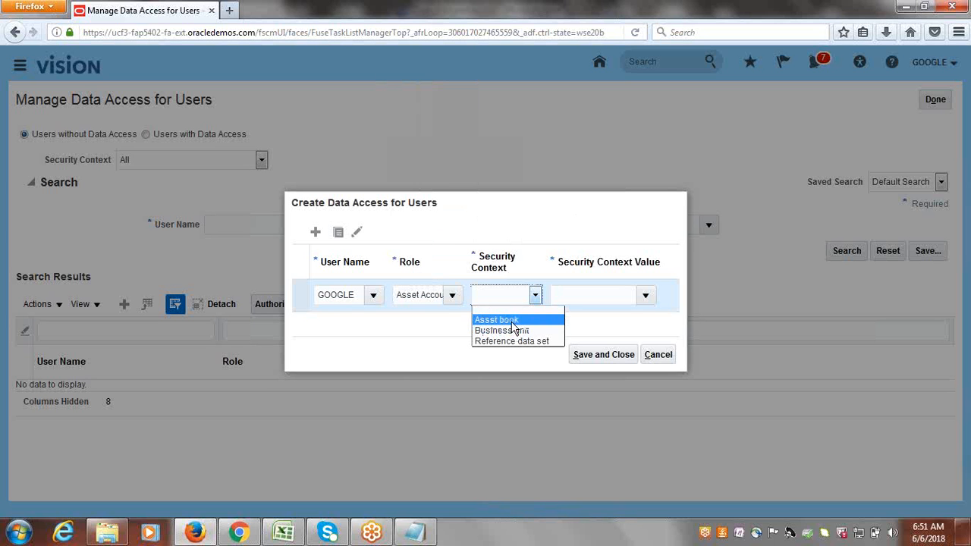
{"action": "left_click", "coordinate": [512, 319]}
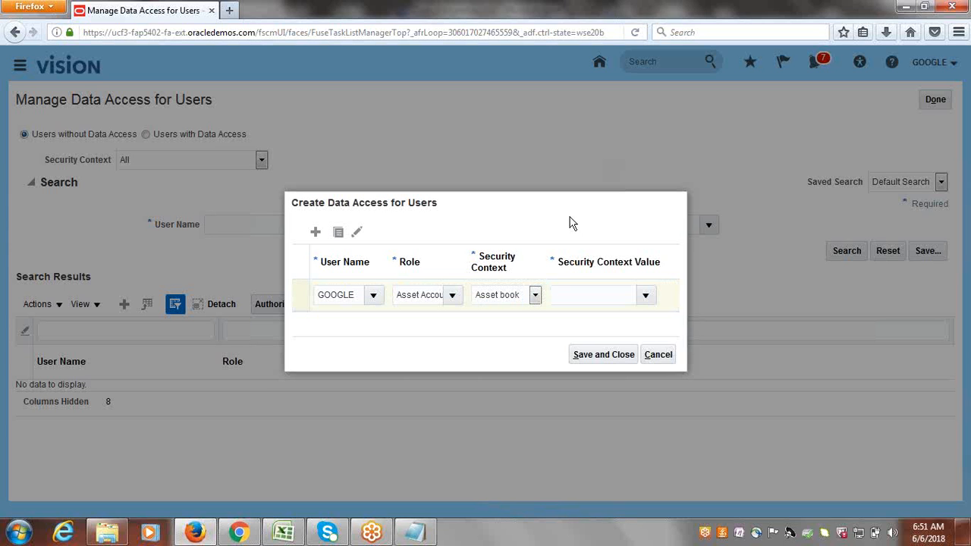
{"action": "left_click", "coordinate": [576, 297]}
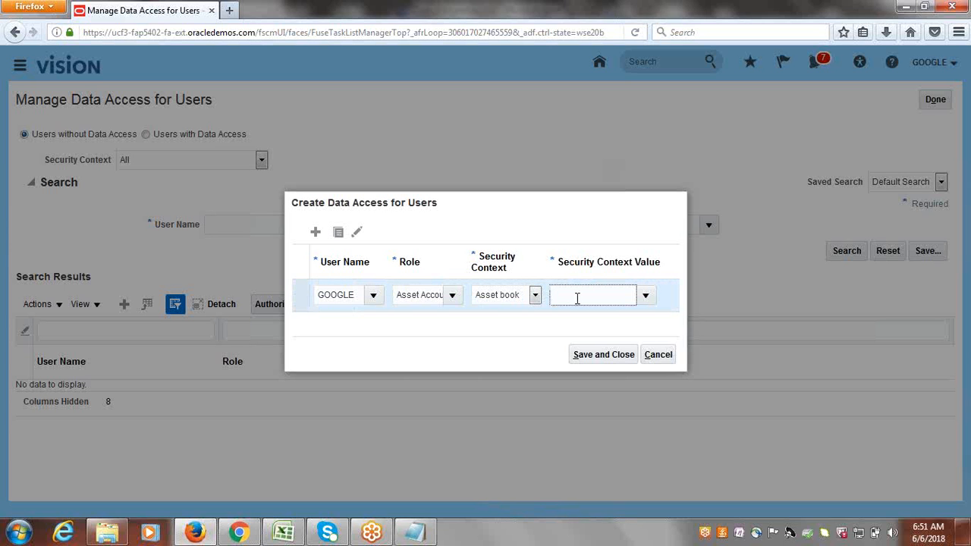
{"action": "type", "text": "g"}
{"action": "key", "text": "BackSpace"}
{"action": "type", "text": "Google!"}
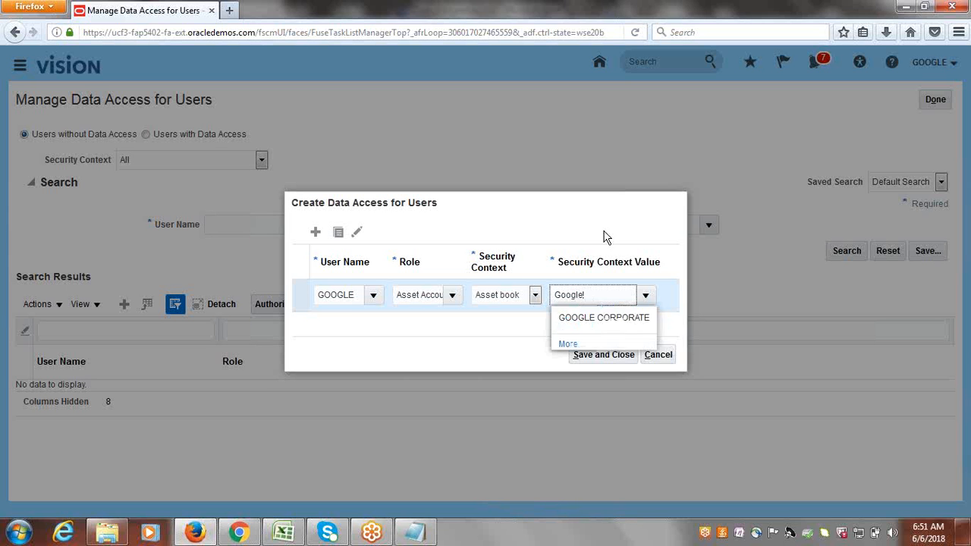
{"action": "left_click", "coordinate": [600, 317]}
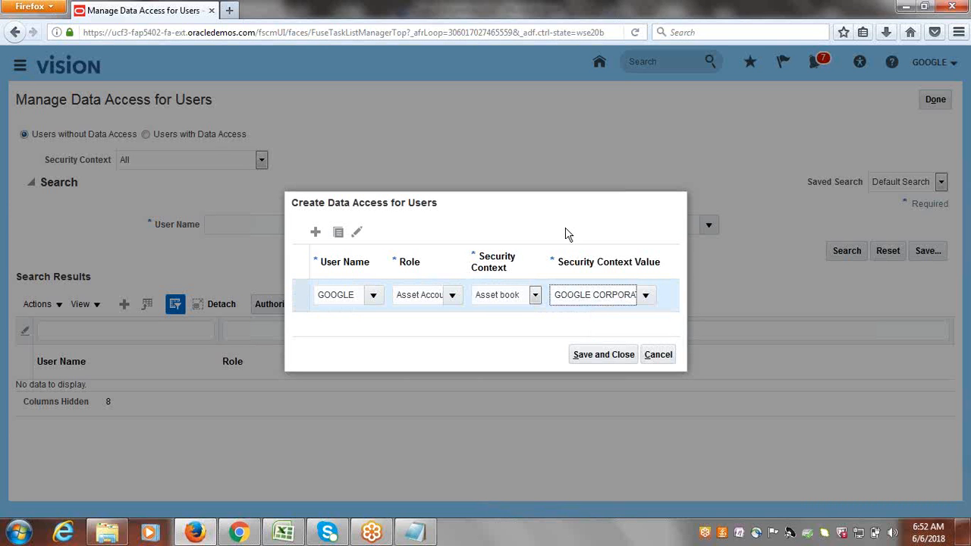
{"action": "left_click", "coordinate": [591, 353]}
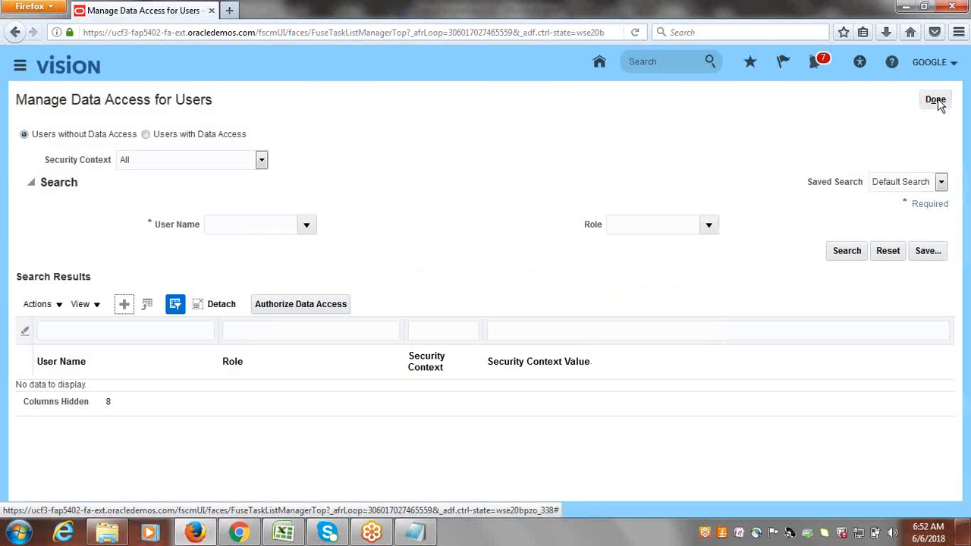
{"action": "left_click", "coordinate": [937, 100]}
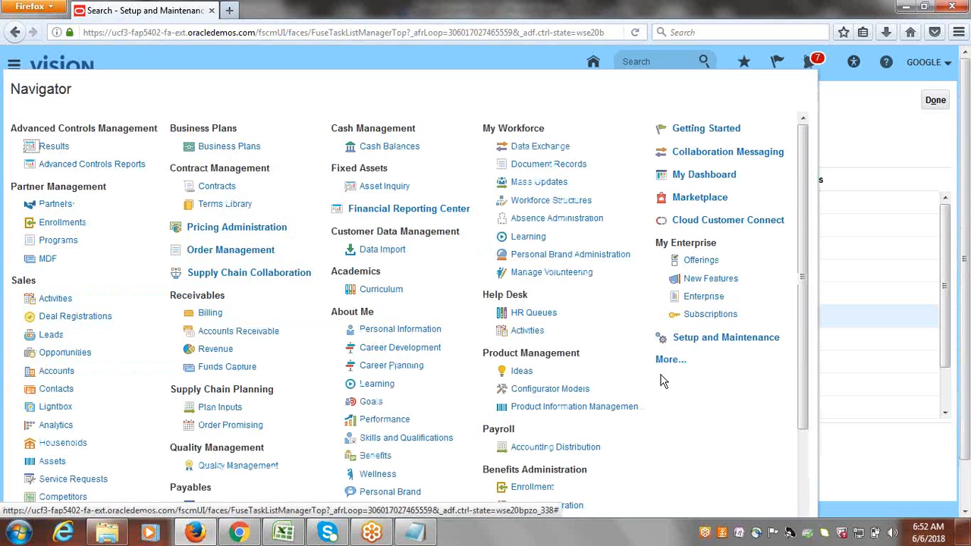
Open Scheduled Processes from the Navigator's More... list under Tools.
{"action": "left_click", "coordinate": [667, 360]}
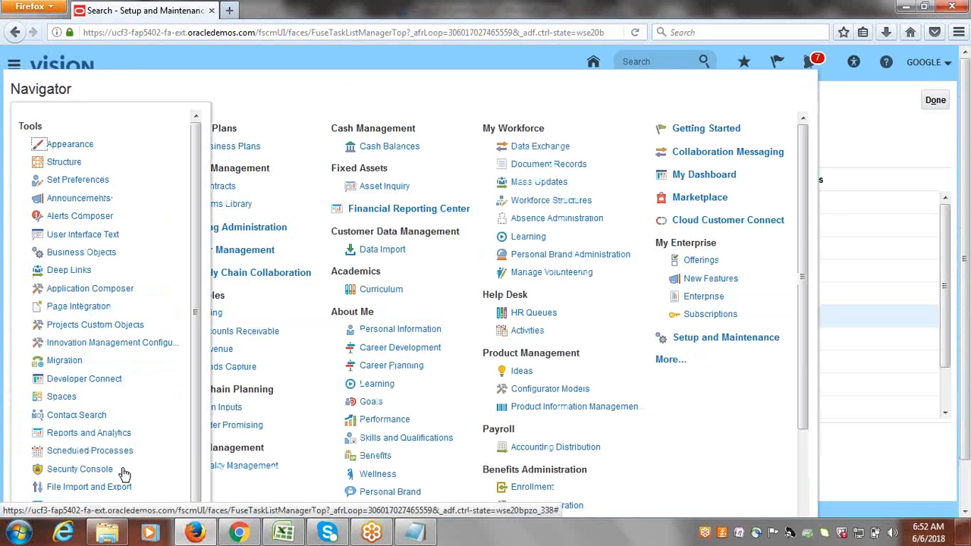
{"action": "left_click", "coordinate": [109, 453]}
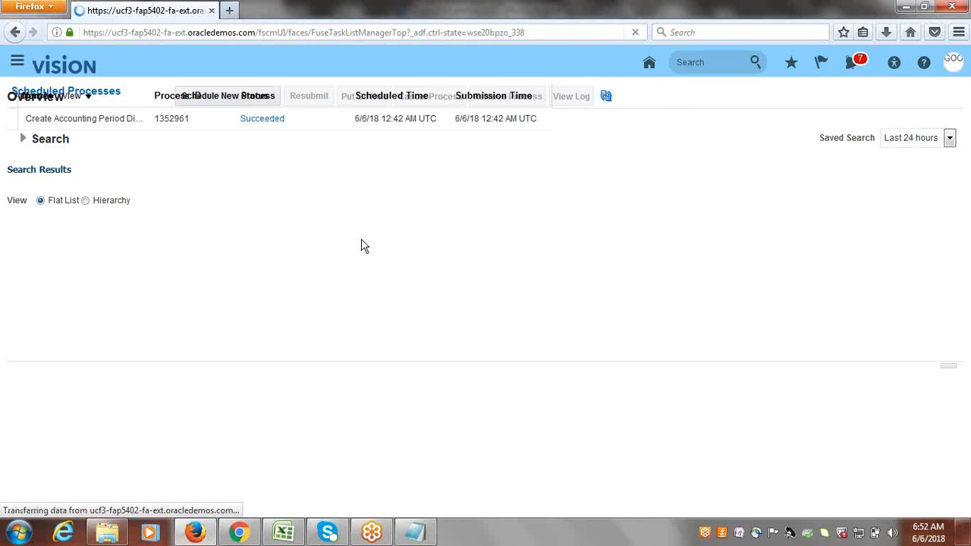
Schedule a new Retrieve Latest LDAP Changes process and submit it.
{"action": "left_click", "coordinate": [176, 251]}
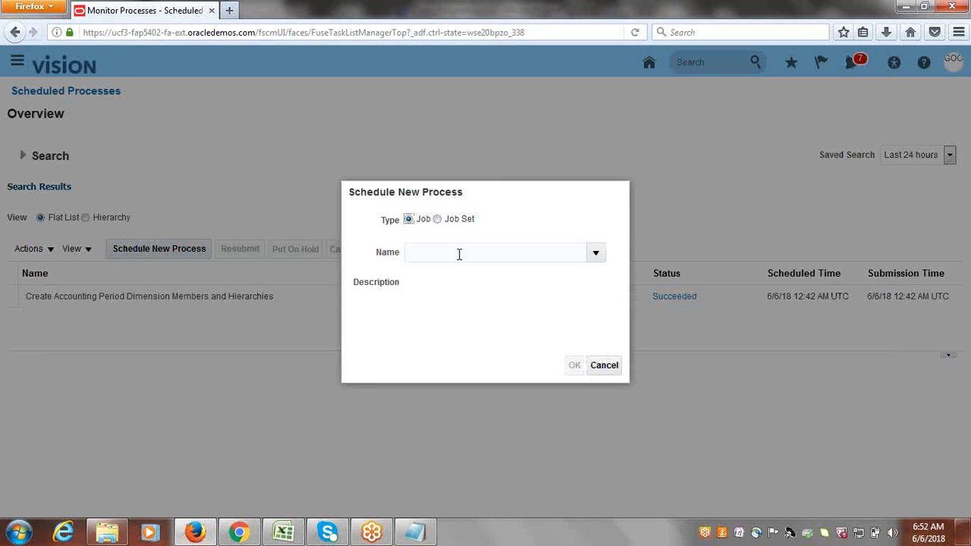
{"action": "left_click", "coordinate": [459, 254]}
{"action": "type", "text": "LDAP"}
{"action": "key", "text": "Tab"}
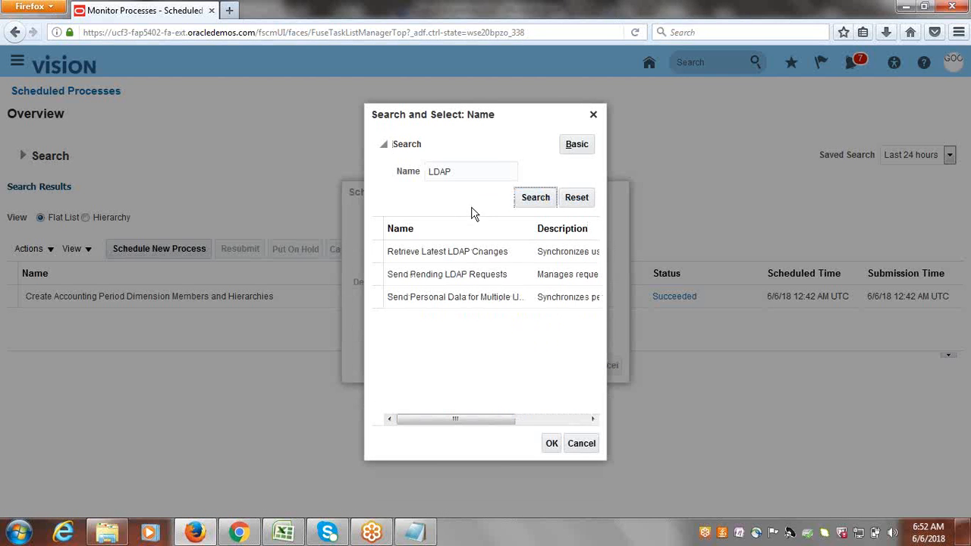
{"action": "left_click", "coordinate": [448, 251]}
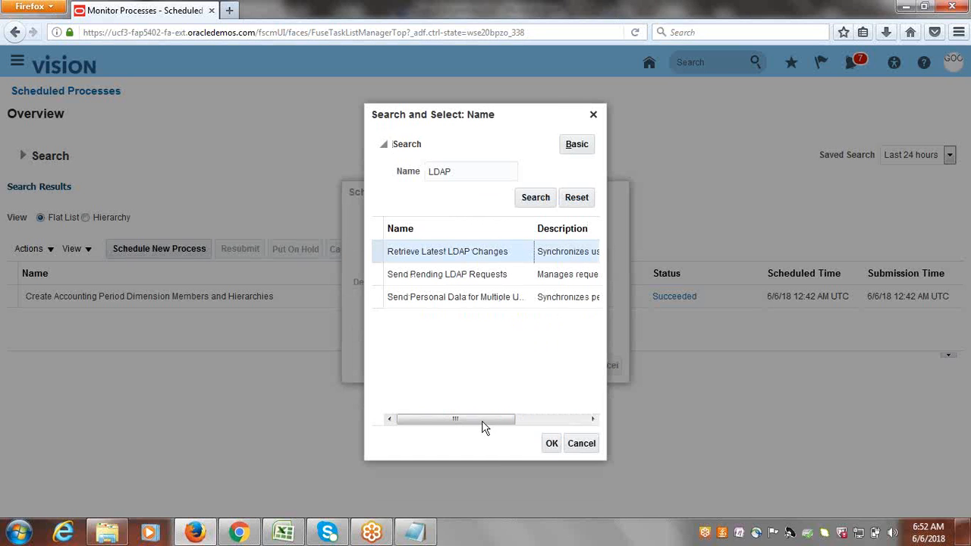
{"action": "left_click", "coordinate": [552, 444]}
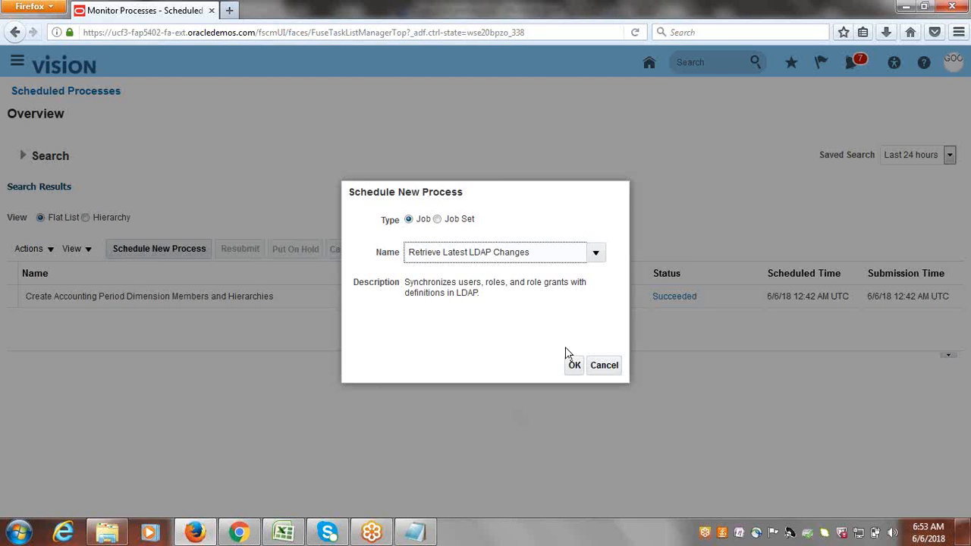
{"action": "left_click", "coordinate": [577, 367]}
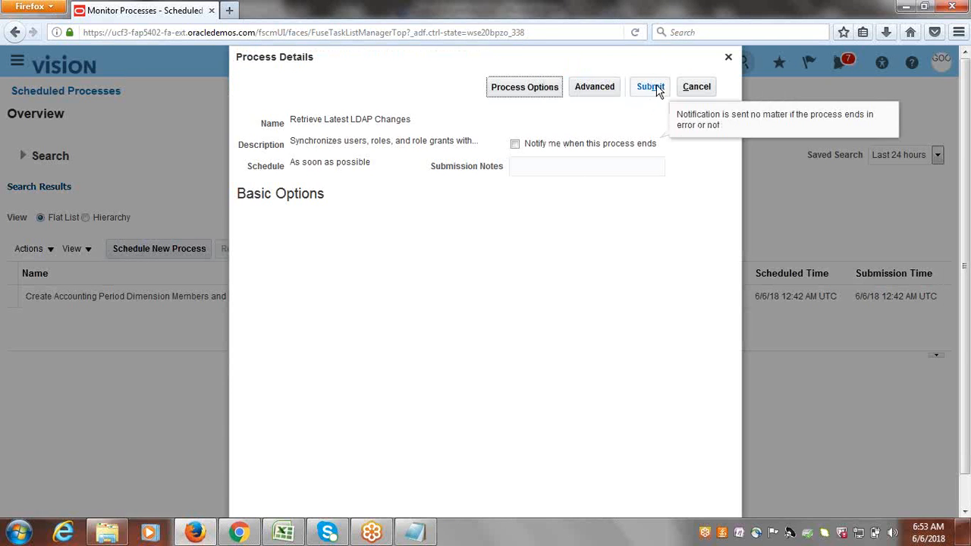
{"action": "left_click", "coordinate": [656, 88]}
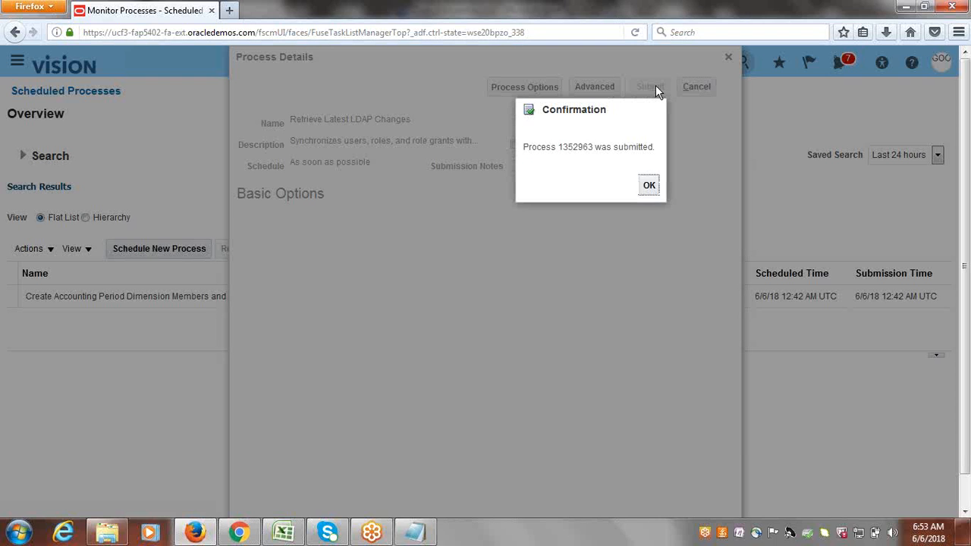
Acknowledge the submission and refresh until process 1352963 appears as Running.
{"action": "left_click", "coordinate": [650, 186]}
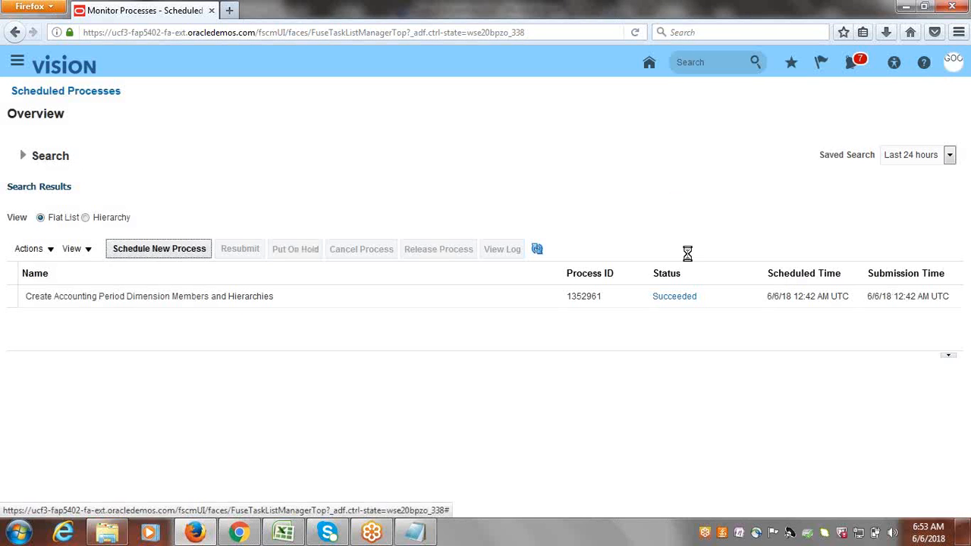
{"action": "left_click", "coordinate": [537, 250]}
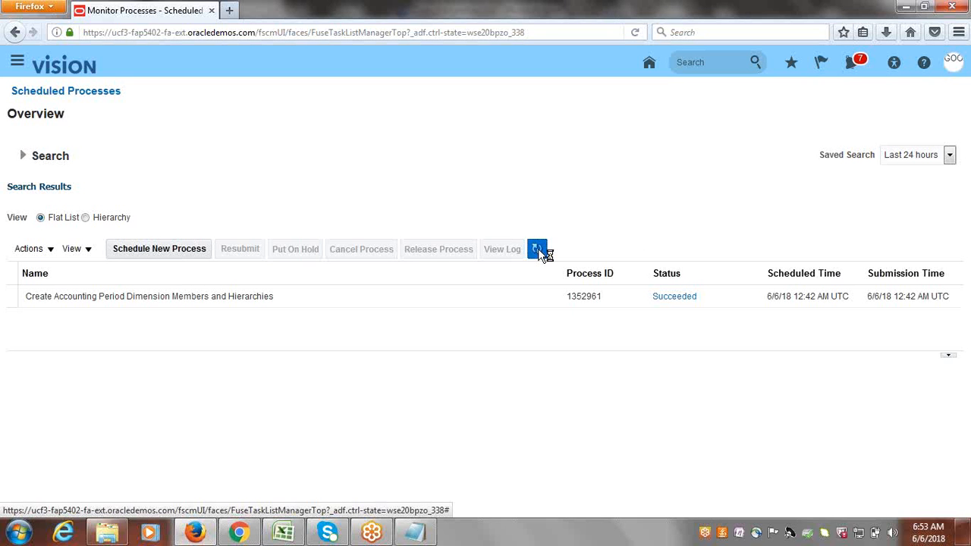
{"action": "left_click", "coordinate": [538, 251]}
{"action": "left_click", "coordinate": [538, 251]}
{"action": "left_click", "coordinate": [538, 251]}
{"action": "left_click", "coordinate": [538, 251]}
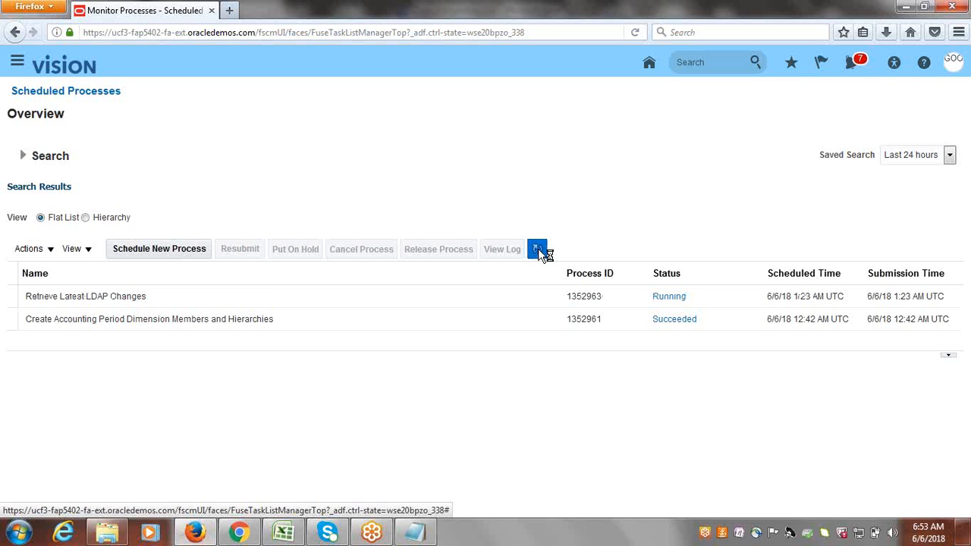
{"action": "left_click", "coordinate": [538, 251]}
{"action": "left_click", "coordinate": [537, 251]}
{"action": "left_click", "coordinate": [539, 251]}
{"action": "left_click", "coordinate": [538, 251]}
{"action": "left_click", "coordinate": [537, 251]}
{"action": "left_click", "coordinate": [537, 251]}
{"action": "left_click", "coordinate": [537, 251]}
{"action": "left_click", "coordinate": [537, 251]}
{"action": "left_click", "coordinate": [538, 251]}
{"action": "left_click", "coordinate": [538, 251]}
{"action": "left_click", "coordinate": [538, 251]}
{"action": "left_click", "coordinate": [538, 251]}
{"action": "left_click", "coordinate": [538, 251]}
{"action": "left_click", "coordinate": [538, 251]}
Enter Done in B21 and B22 of the Excel checklist, then return to Firefox.
{"action": "left_click", "coordinate": [284, 533]}
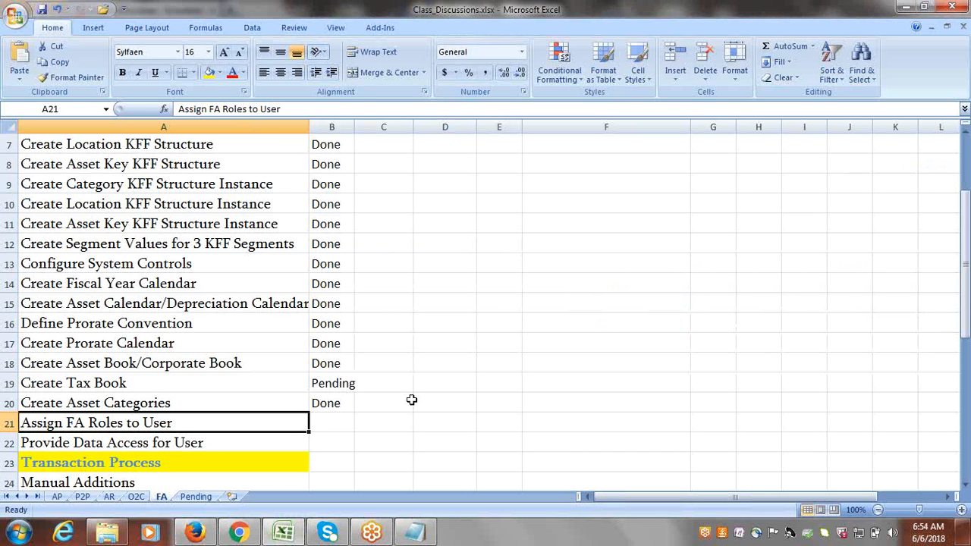
{"action": "key", "text": "Right"}
{"action": "type", "text": "Done"}
{"action": "key", "text": "Tab"}
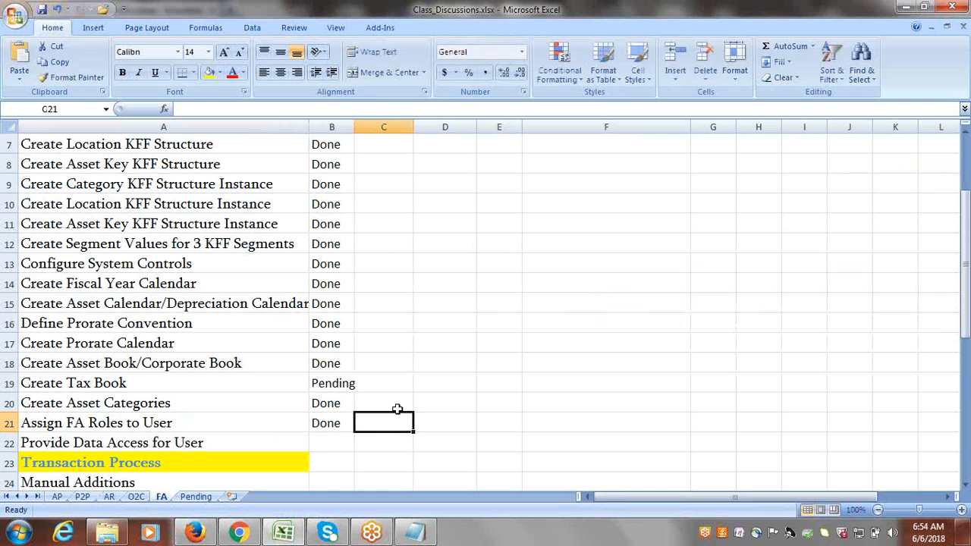
{"action": "key", "text": "Return"}
{"action": "key", "text": "Right"}
{"action": "key", "text": "Left"}
{"action": "type", "text": "Done"}
{"action": "key", "text": "Tab"}
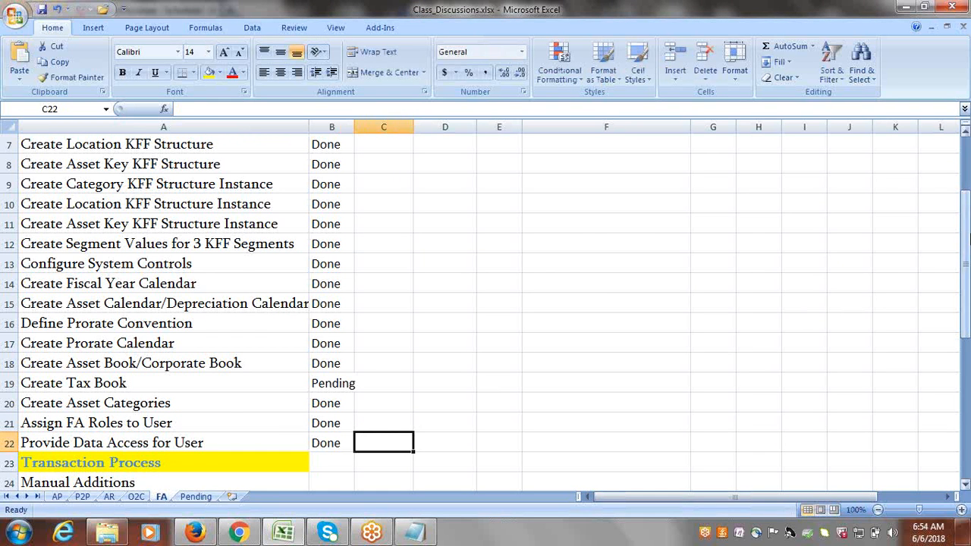
{"action": "left_click_drag", "start_coordinate": [965, 239], "coordinate": [964, 325]}
{"action": "left_click", "coordinate": [539, 346]}
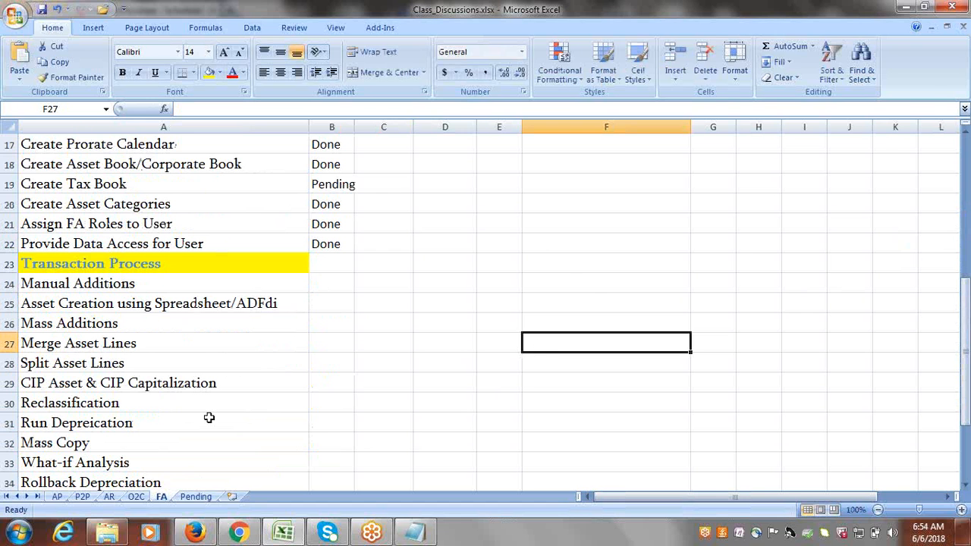
{"action": "left_click", "coordinate": [182, 534]}
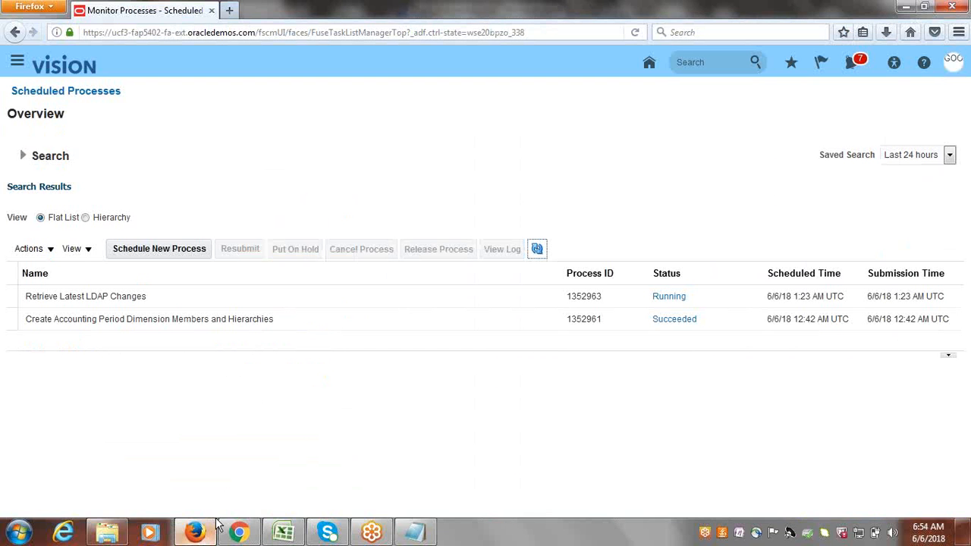
Refresh the process list, then choose Sign Out from the Settings and Actions menu.
{"action": "left_click", "coordinate": [540, 252]}
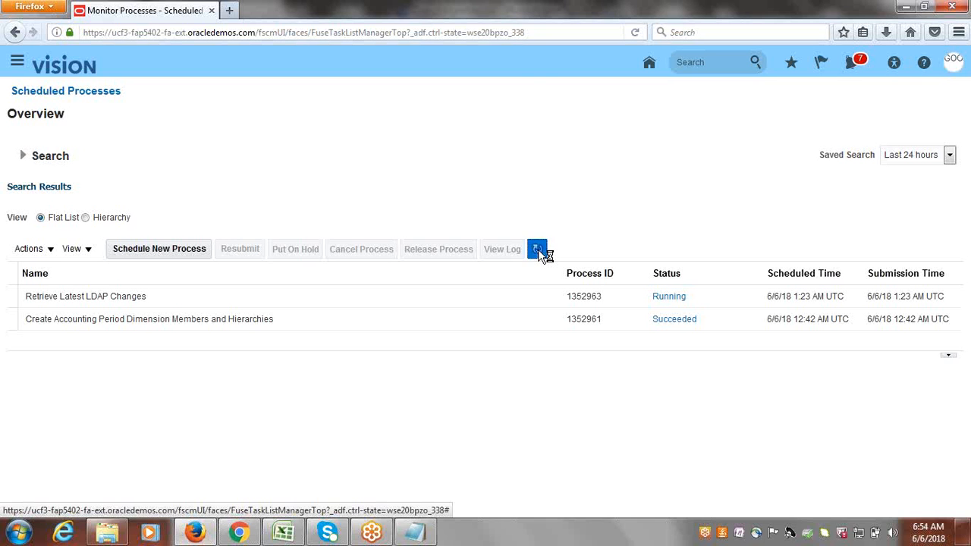
{"action": "left_click", "coordinate": [954, 64]}
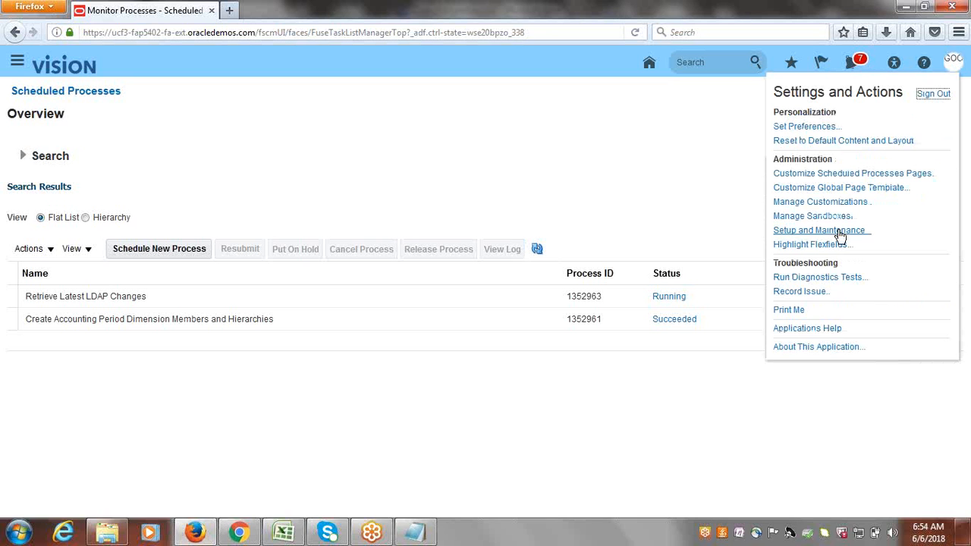
{"action": "left_click", "coordinate": [933, 96]}
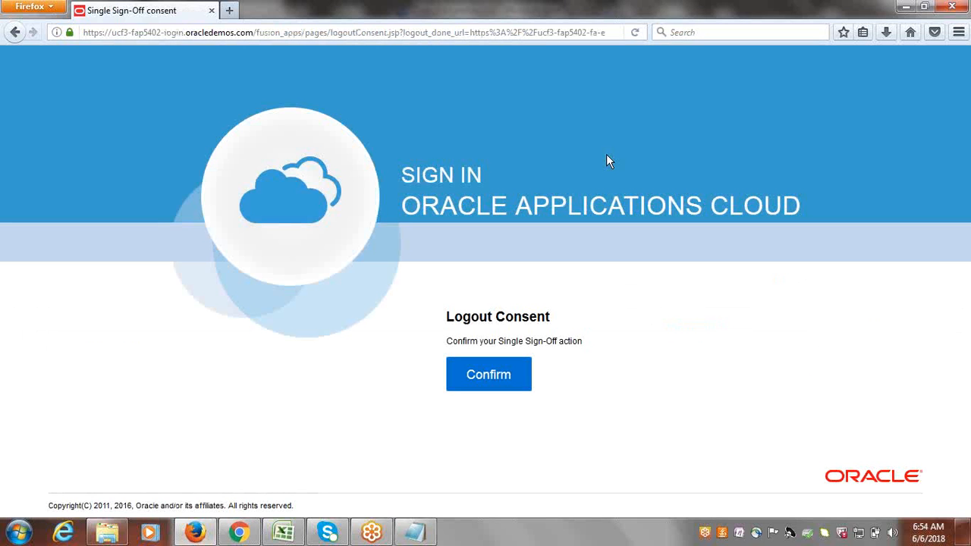
Confirm the single sign-off and sign back in with the user ID and password.
{"action": "left_click", "coordinate": [485, 381]}
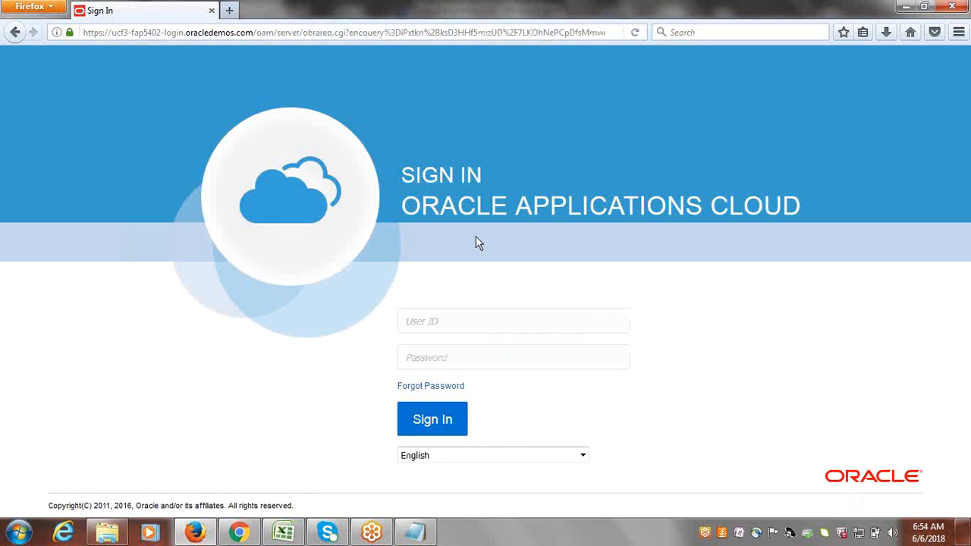
{"action": "left_click", "coordinate": [488, 320]}
{"action": "type", "text": "google"}
{"action": "key", "text": "Tab"}
{"action": "type", "text": "••••••••"}
{"action": "key", "text": "Return"}
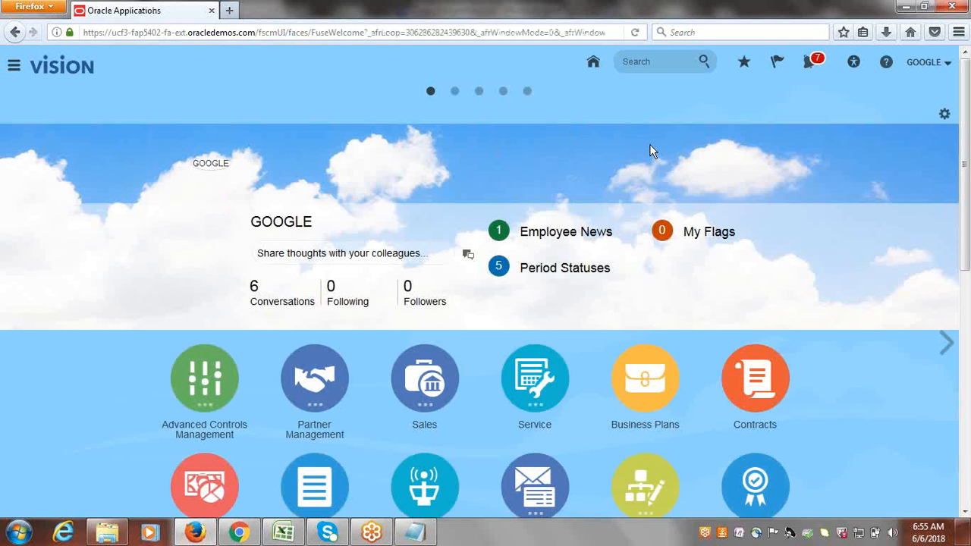
Open the Fixed Assets Assets work area from the Navigator.
{"action": "left_click", "coordinate": [14, 66]}
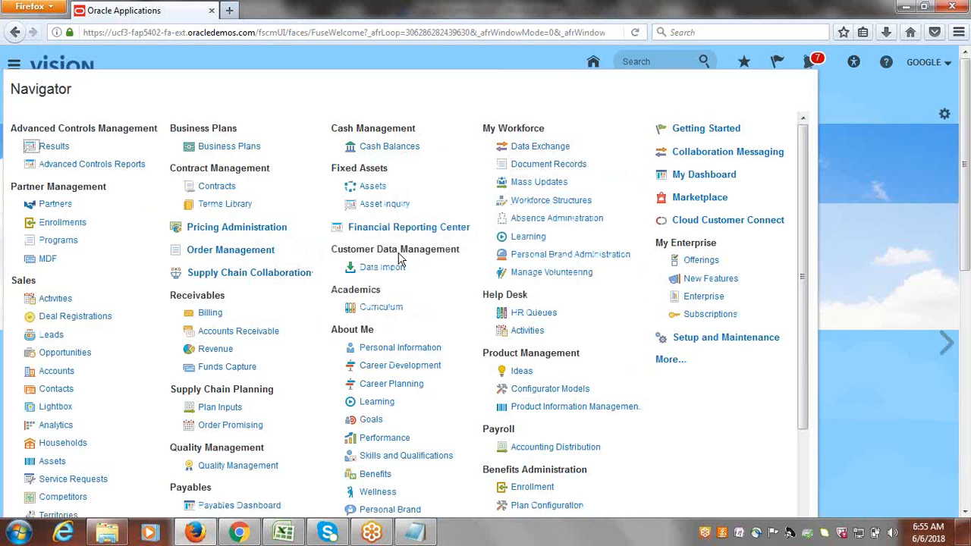
{"action": "left_click_drag", "start_coordinate": [335, 168], "coordinate": [389, 169]}
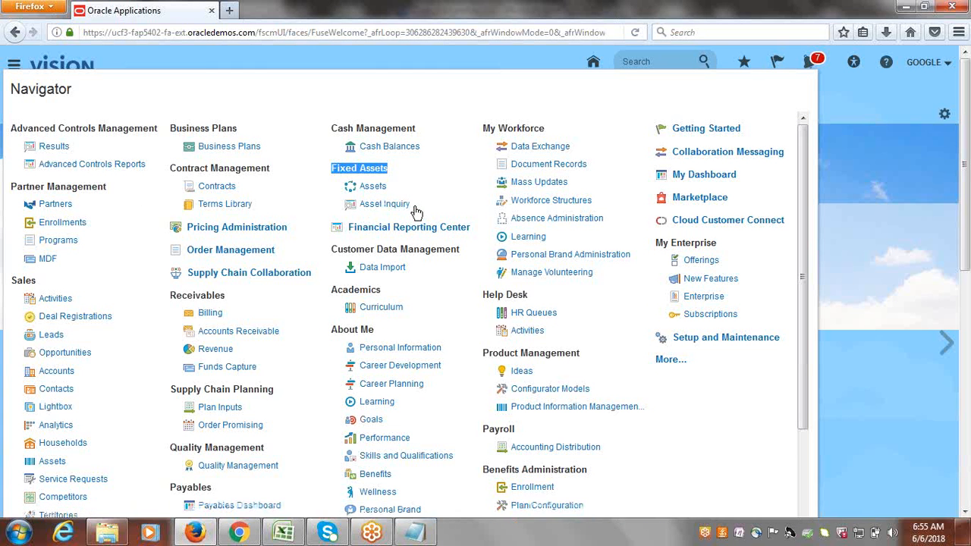
{"action": "left_click", "coordinate": [374, 189]}
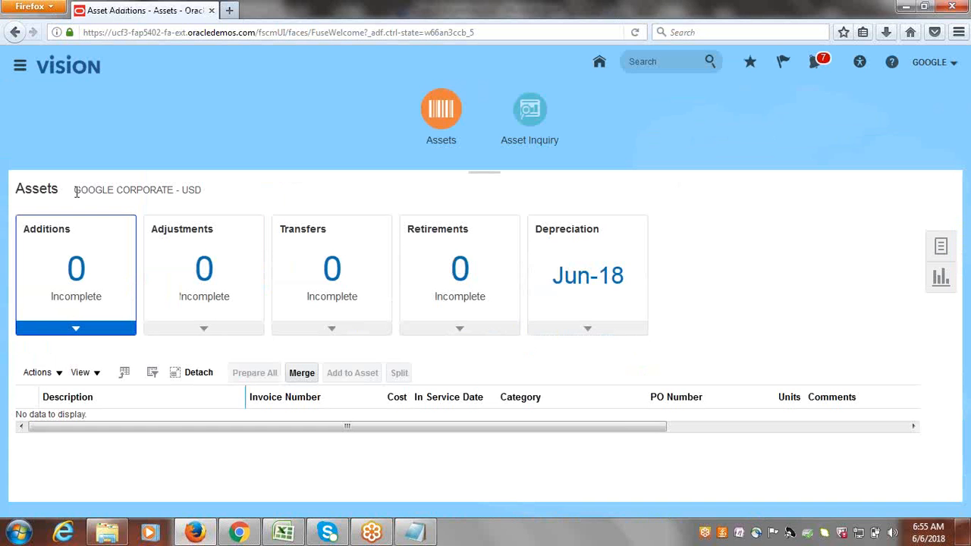
Check that the book is GOOGLE CORPORATE - USD, then switch to the Excel checklist.
{"action": "left_click_drag", "start_coordinate": [74, 190], "coordinate": [197, 195]}
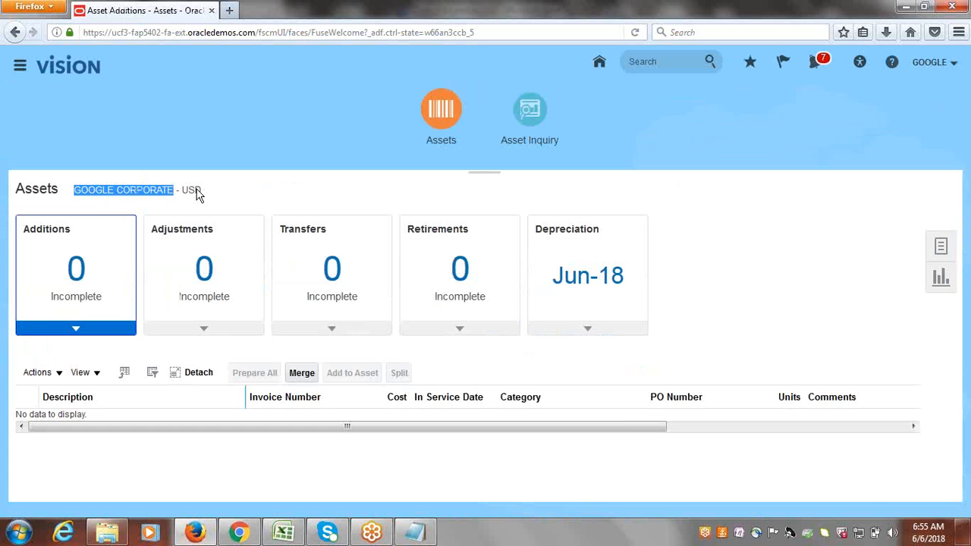
{"action": "left_click", "coordinate": [197, 194]}
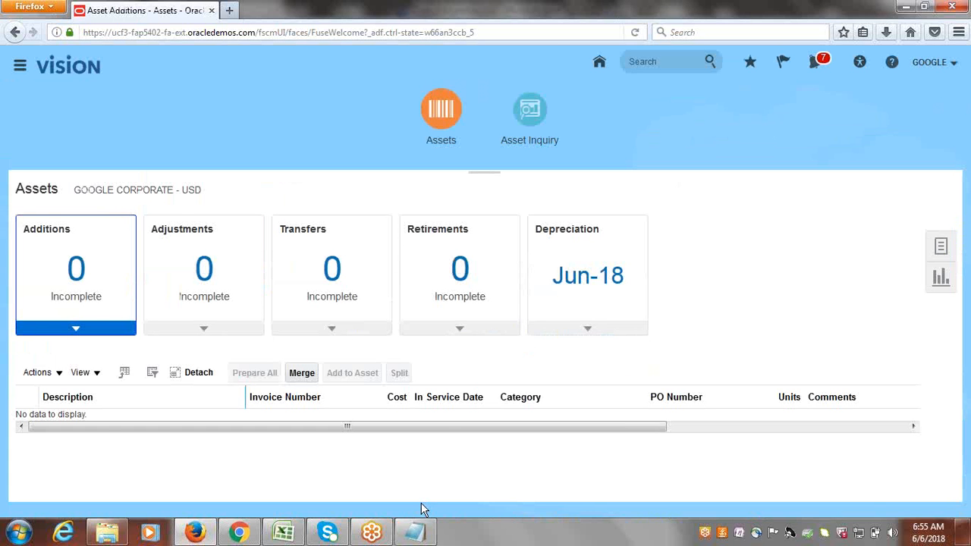
{"action": "left_click", "coordinate": [283, 533]}
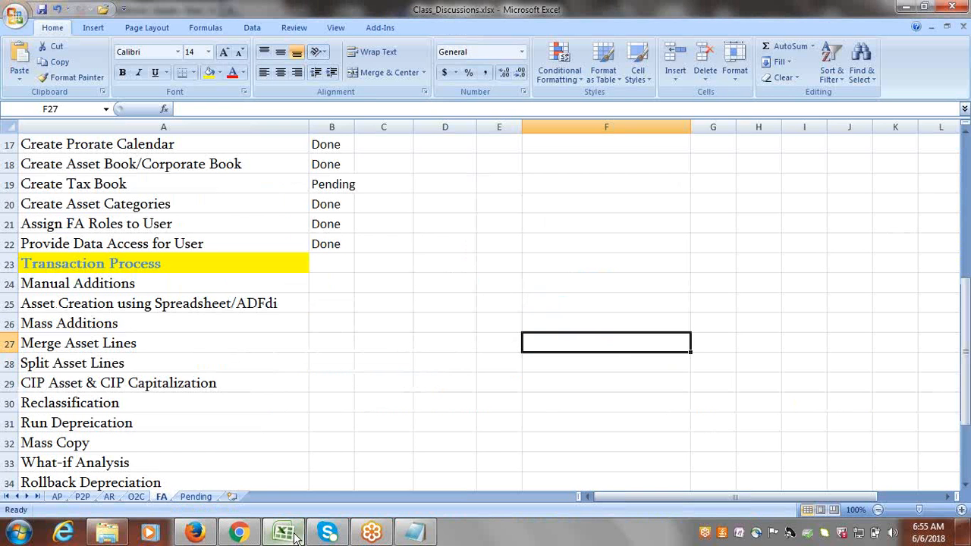
Enter Quick in C24 and Detail in D24 beside the Manual Additions task.
{"action": "left_click", "coordinate": [98, 282]}
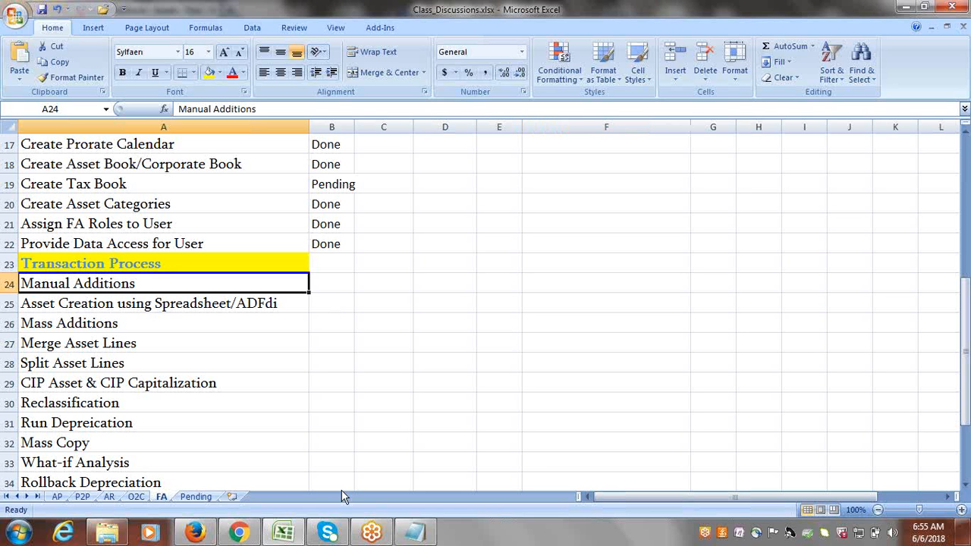
{"action": "left_click", "coordinate": [374, 282]}
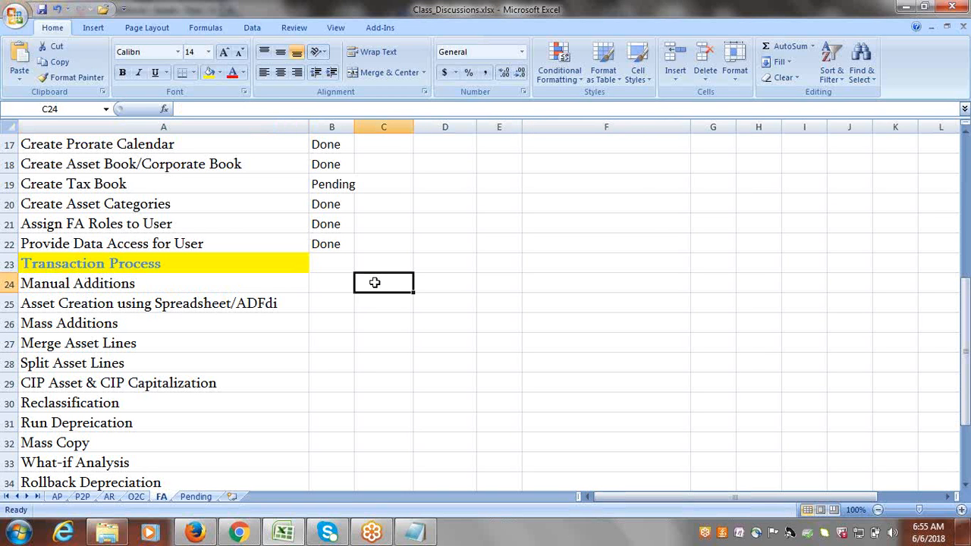
{"action": "type", "text": "q"}
{"action": "key", "text": "BackSpace"}
{"action": "type", "text": "Qu"}
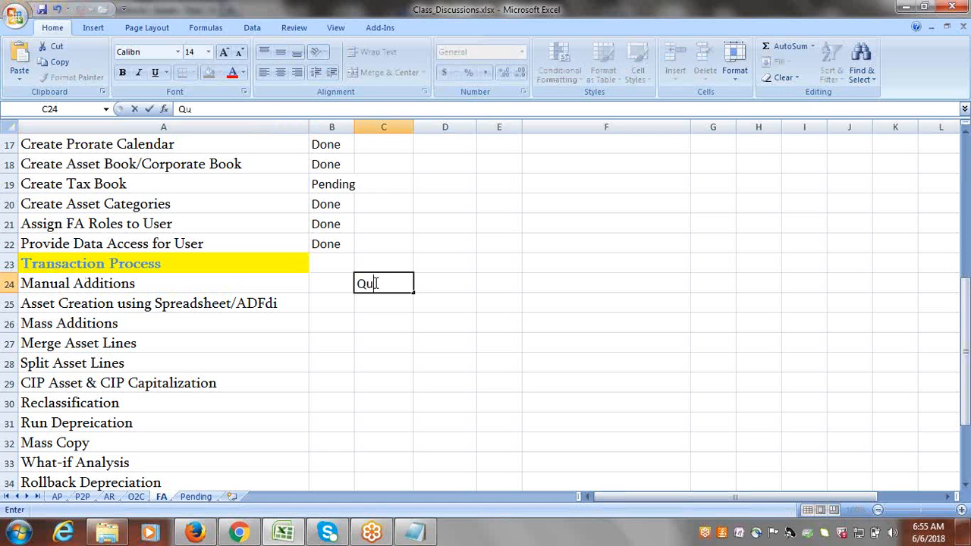
{"action": "type", "text": "ick"}
{"action": "key", "text": "Tab"}
{"action": "type", "text": "D"}
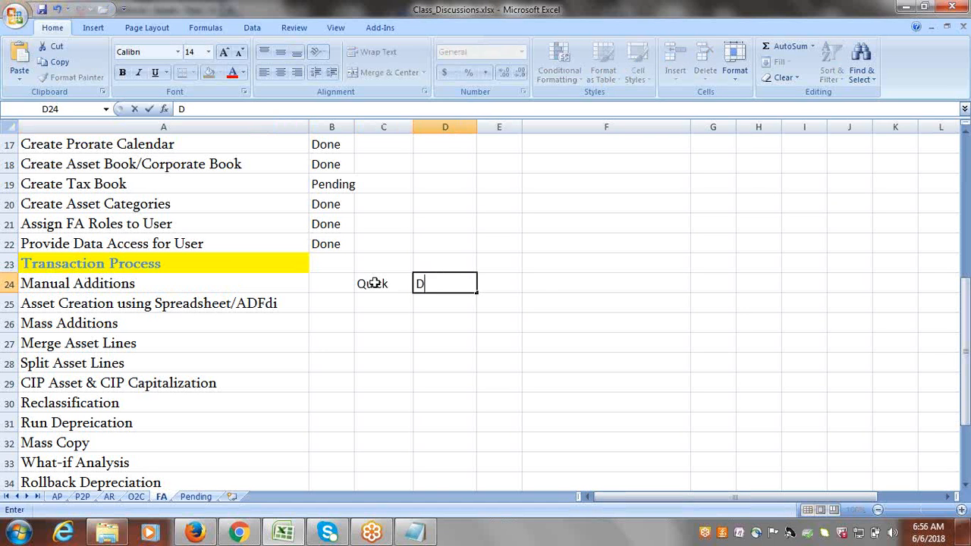
{"action": "type", "text": "etail"}
{"action": "key", "text": "Tab"}
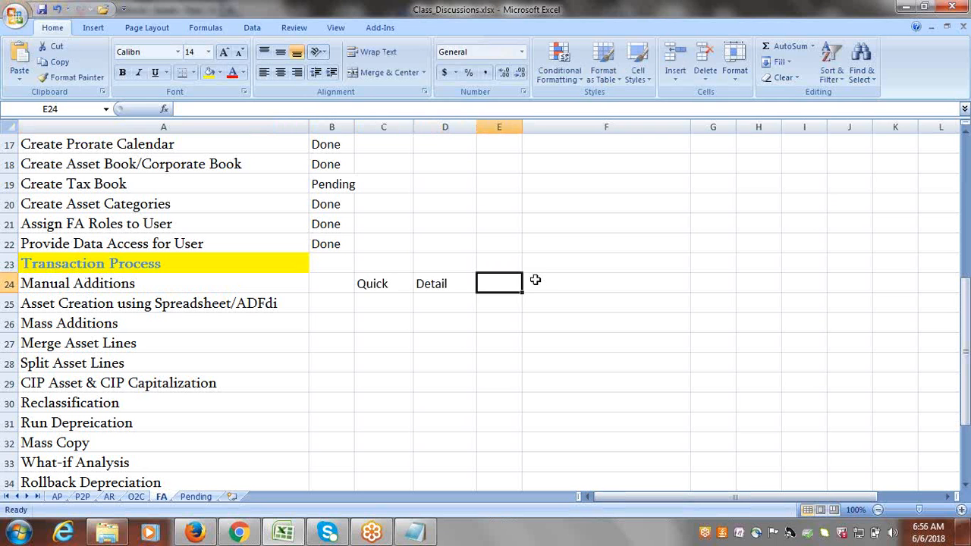
Review the Quick and Detail cells, then return to the Oracle Assets page.
{"action": "left_click", "coordinate": [450, 285]}
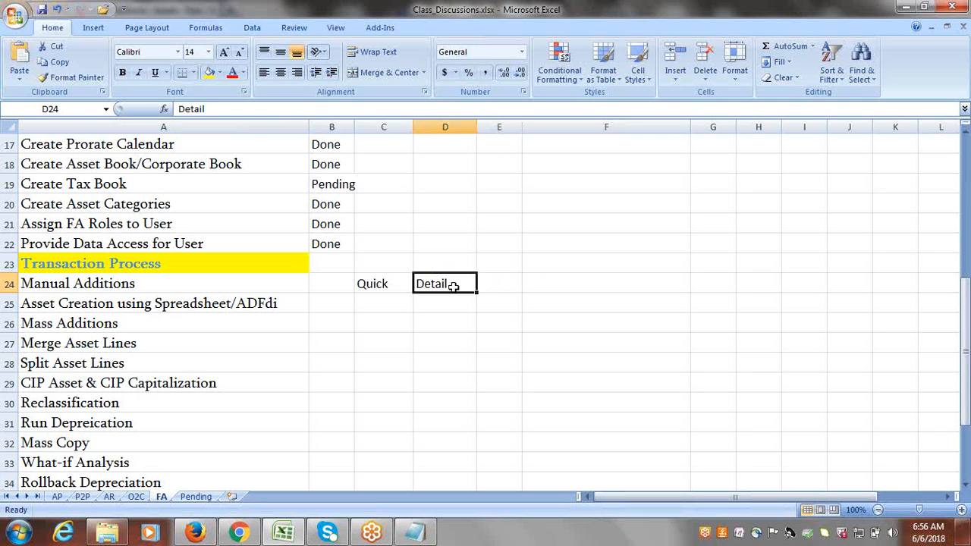
{"action": "left_click_drag", "start_coordinate": [368, 288], "coordinate": [437, 285]}
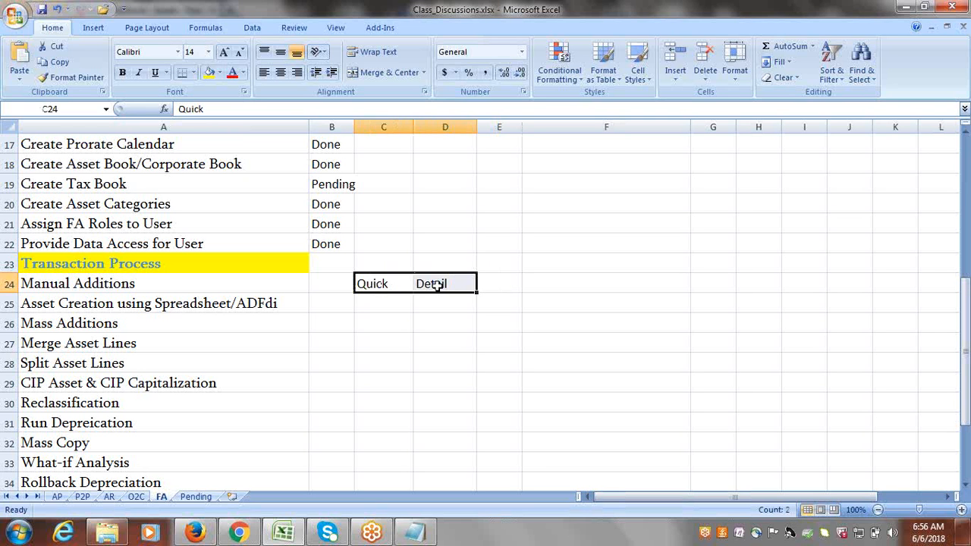
{"action": "left_click", "coordinate": [387, 284]}
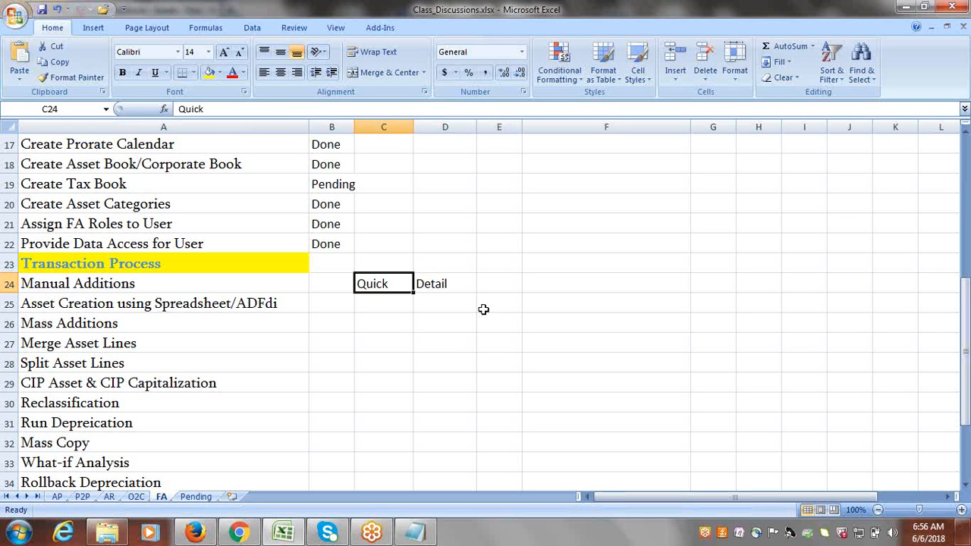
{"action": "left_click", "coordinate": [440, 285]}
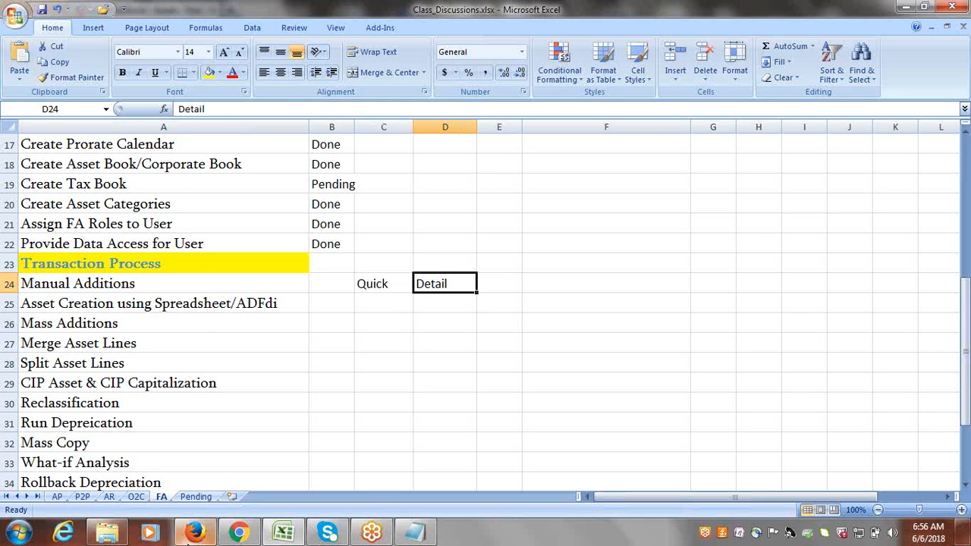
{"action": "left_click", "coordinate": [195, 533]}
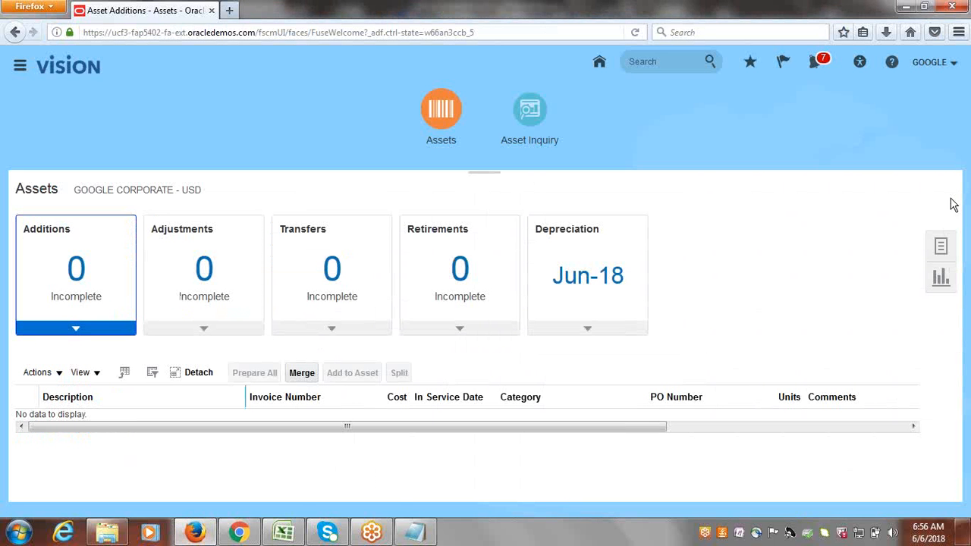
Start a manual asset addition from the tasks panel and open the Category lookup.
{"action": "left_click", "coordinate": [947, 246]}
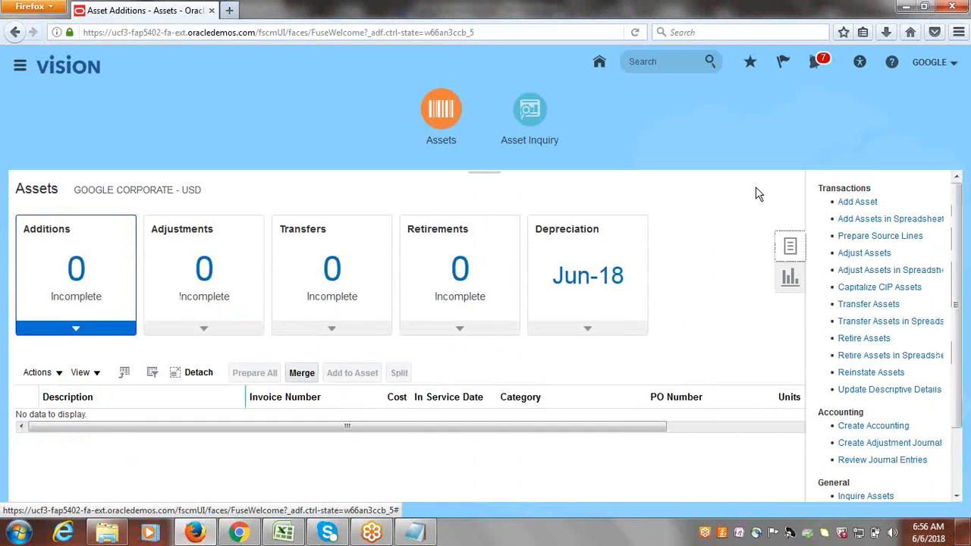
{"action": "left_click", "coordinate": [858, 202]}
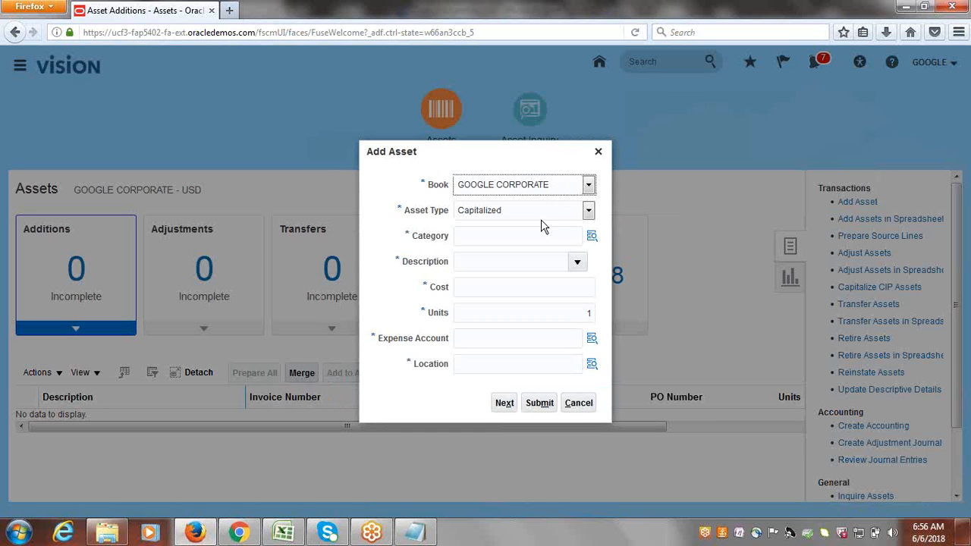
{"action": "left_click", "coordinate": [592, 237]}
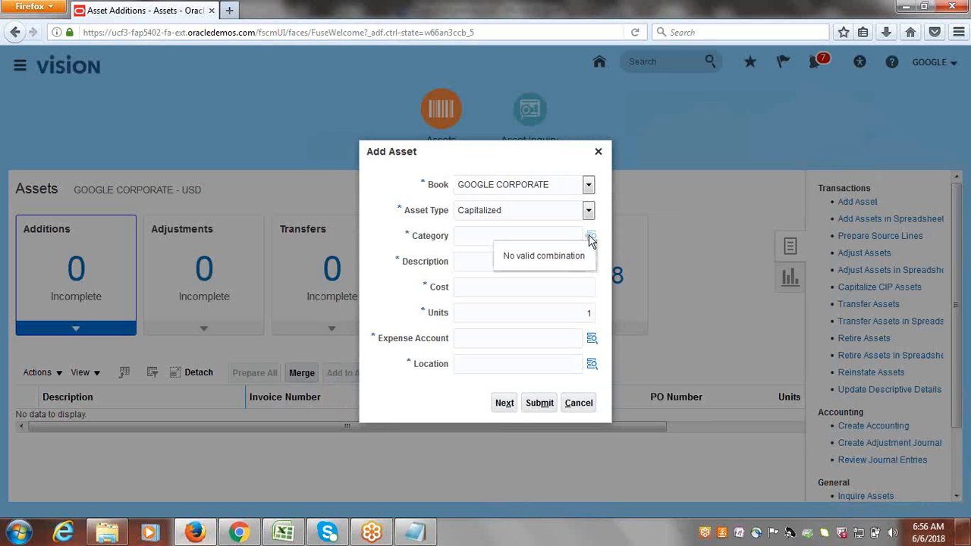
{"action": "left_click", "coordinate": [590, 238]}
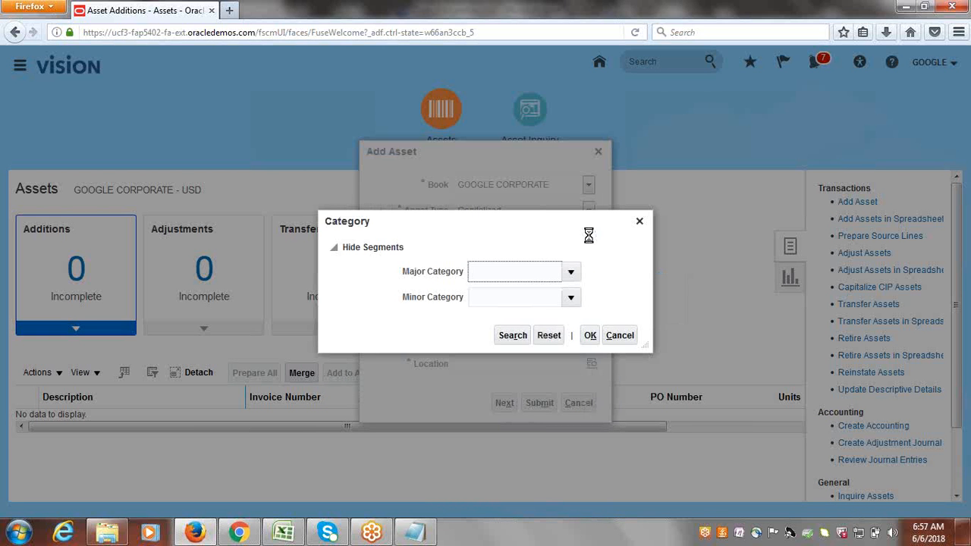
Choose major category GOOGLE BUILDINGS and minor category GOOGLE OFFICE, and confirm the category.
{"action": "left_click", "coordinate": [568, 272]}
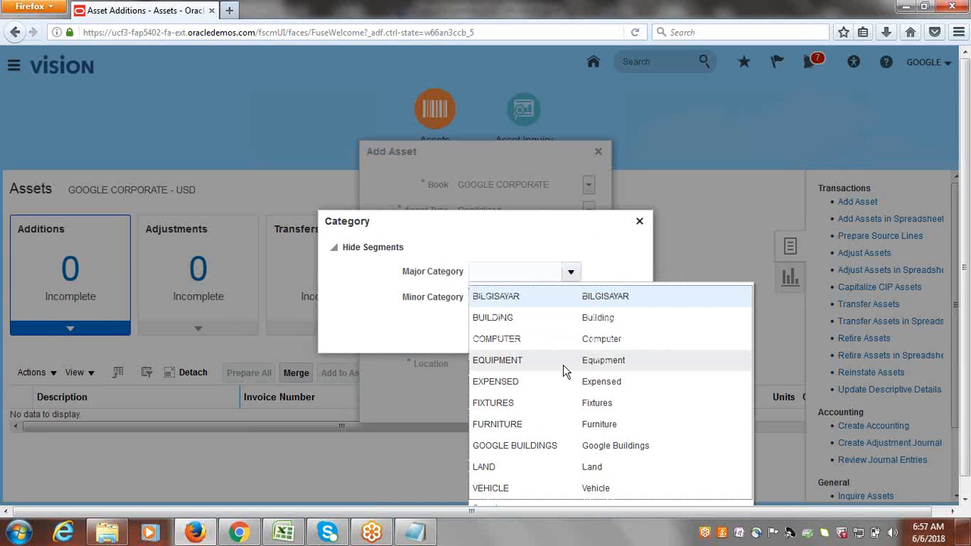
{"action": "left_click", "coordinate": [529, 442]}
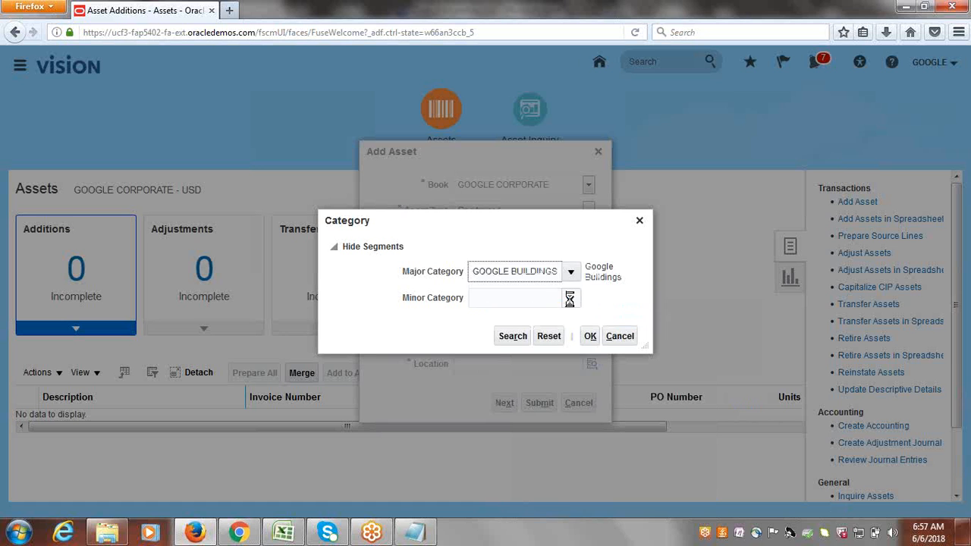
{"action": "left_click", "coordinate": [568, 299]}
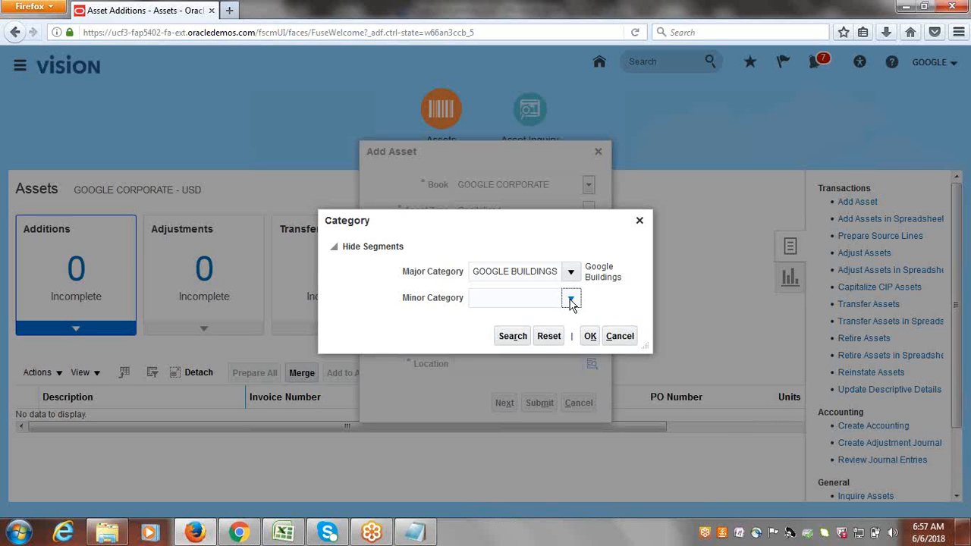
{"action": "left_click", "coordinate": [571, 299]}
{"action": "left_click", "coordinate": [514, 323]}
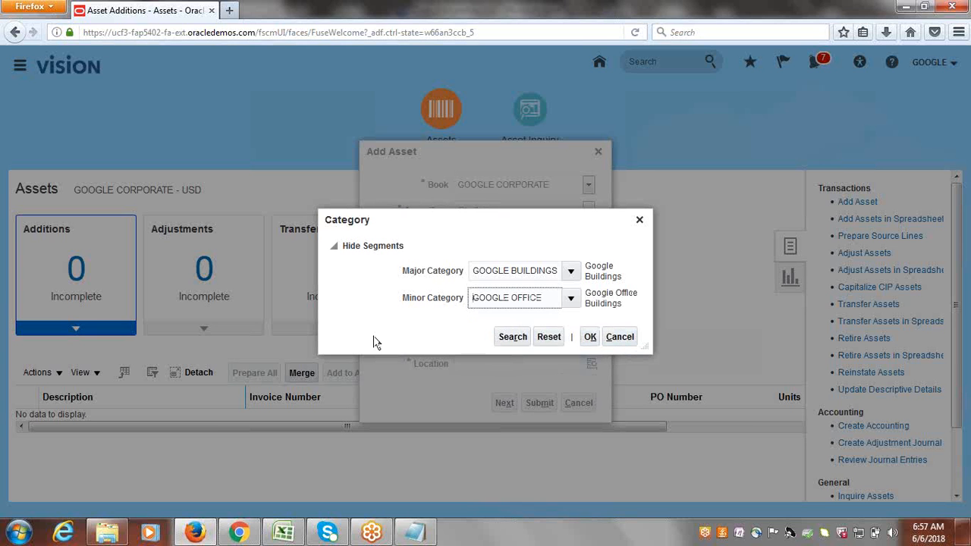
{"action": "left_click", "coordinate": [592, 339]}
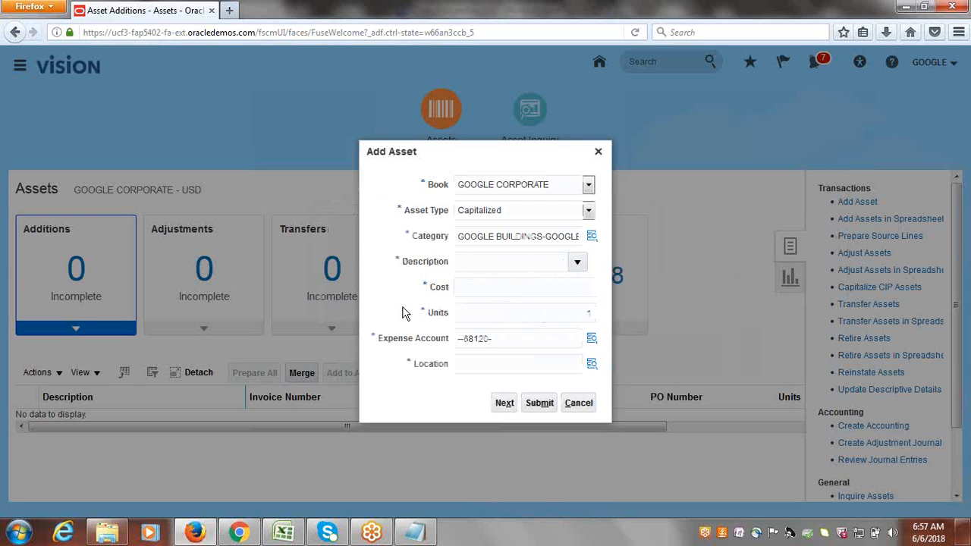
Enter description Building1, cost 1,000,000.00 and 1 unit, then open the Expense Account lookup.
{"action": "left_click", "coordinate": [495, 262]}
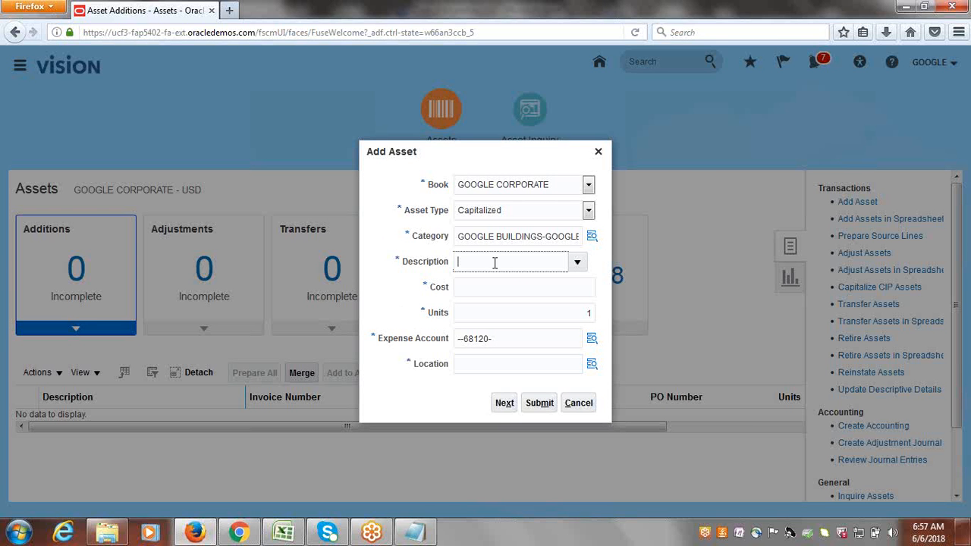
{"action": "type", "text": "Building1"}
{"action": "left_click", "coordinate": [496, 293]}
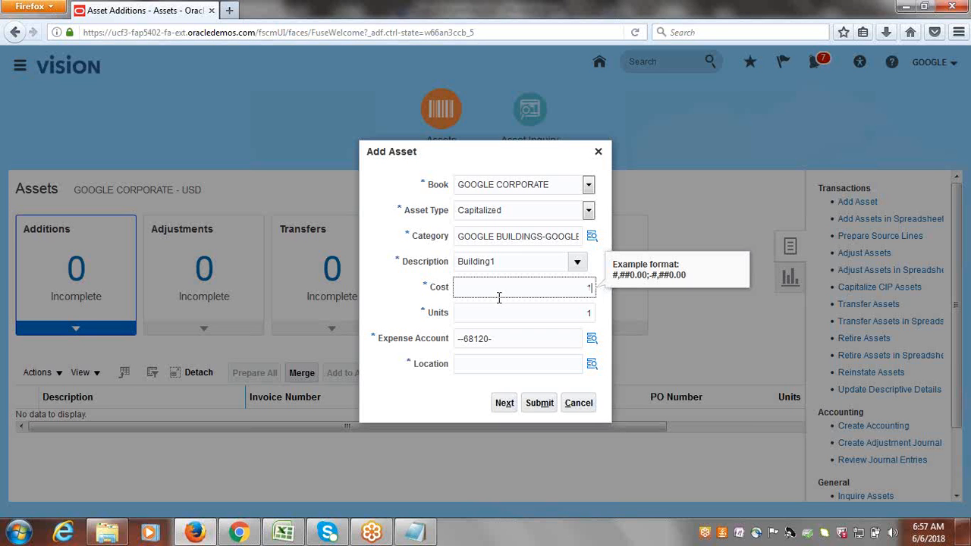
{"action": "type", "text": "1000000"}
{"action": "key", "text": "Tab"}
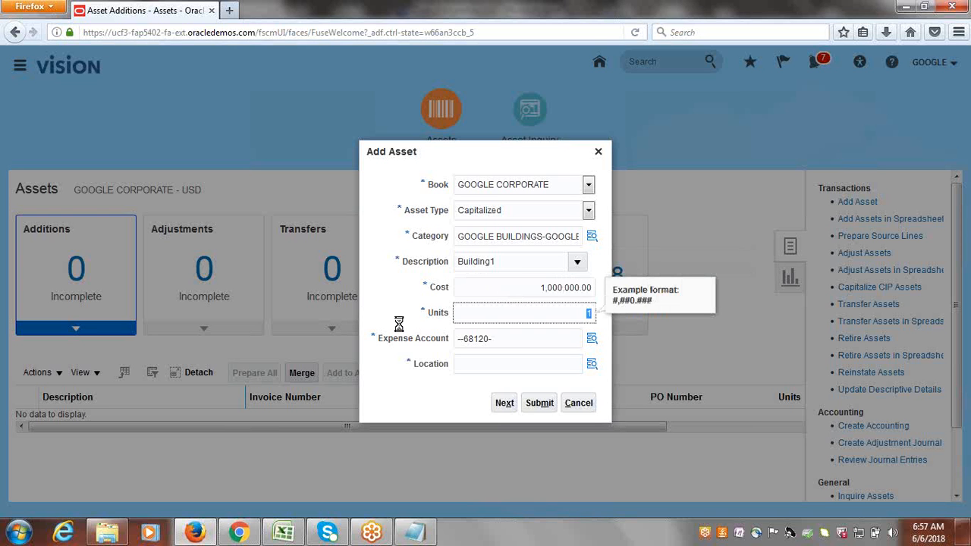
{"action": "left_click", "coordinate": [554, 314]}
{"action": "left_click", "coordinate": [592, 341]}
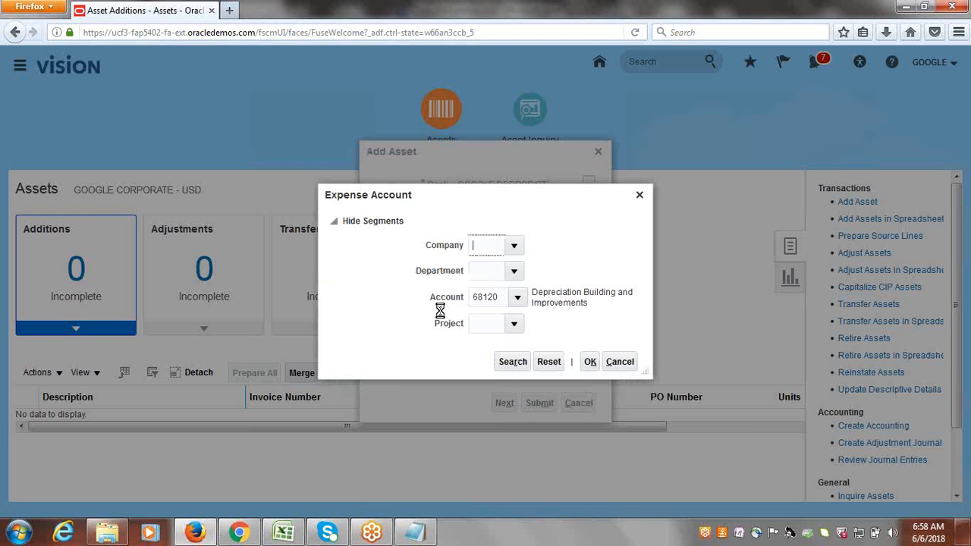
{"action": "left_click", "coordinate": [512, 245]}
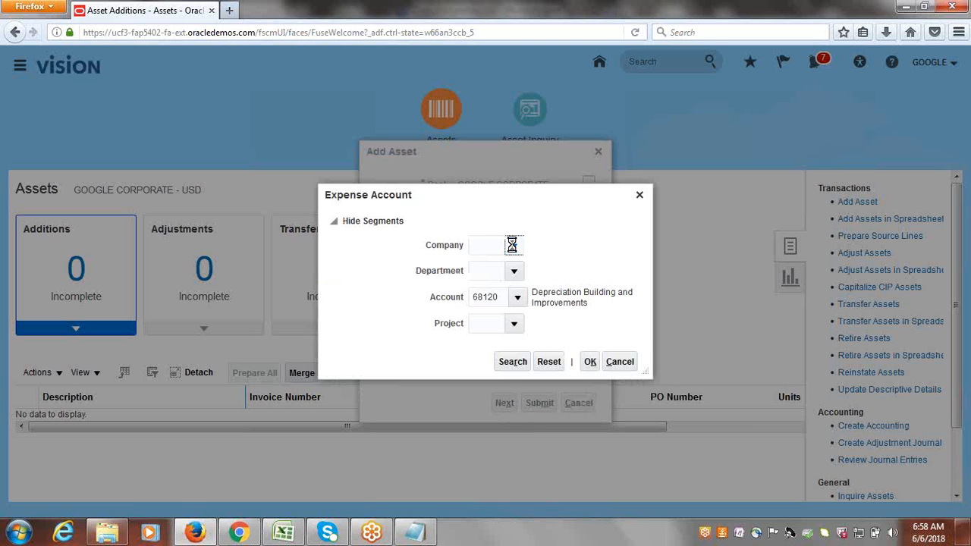
{"action": "left_click", "coordinate": [505, 267]}
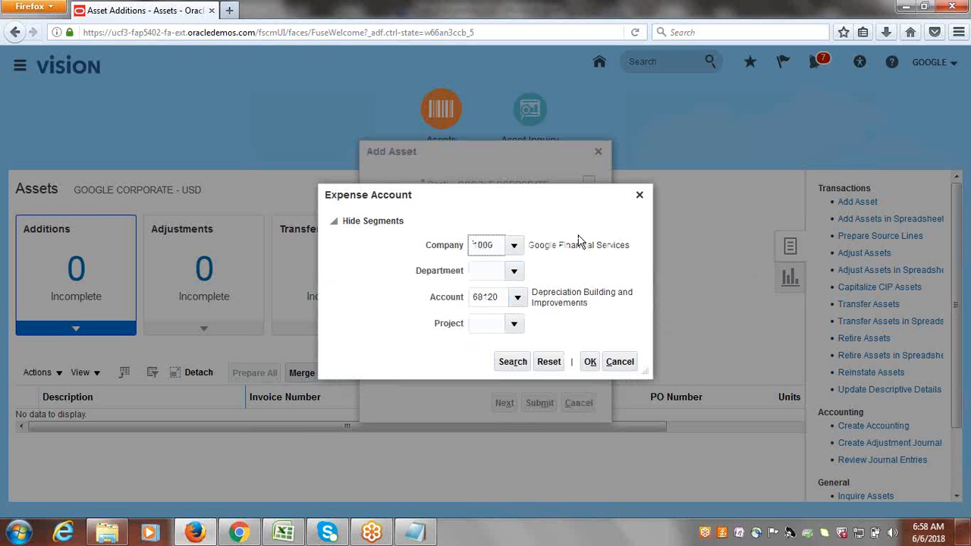
{"action": "left_click", "coordinate": [513, 270]}
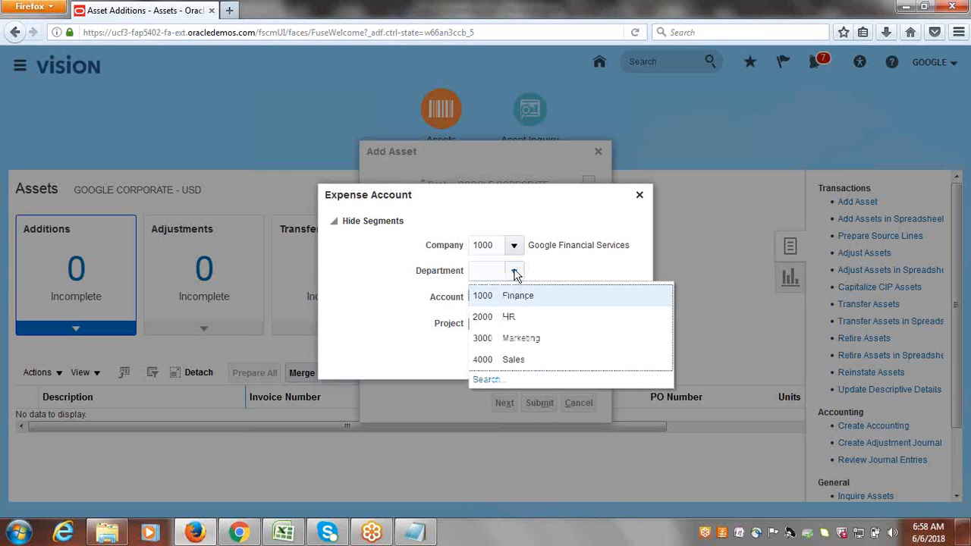
{"action": "left_click", "coordinate": [517, 297]}
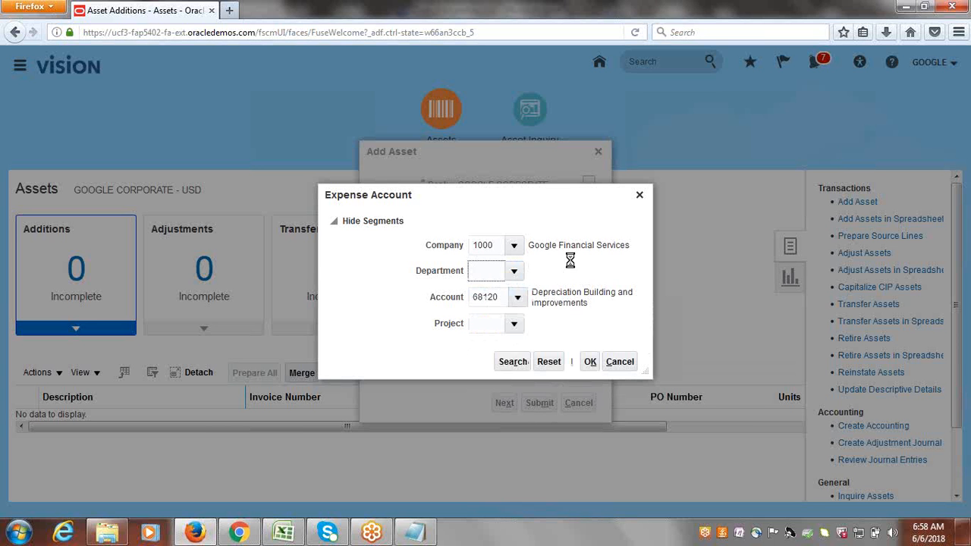
{"action": "left_click", "coordinate": [512, 323]}
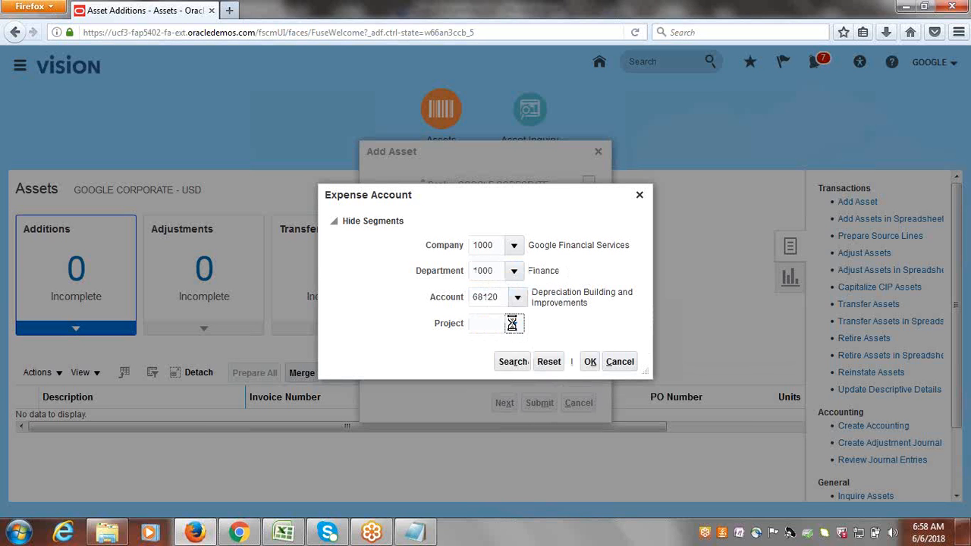
{"action": "left_click", "coordinate": [513, 323]}
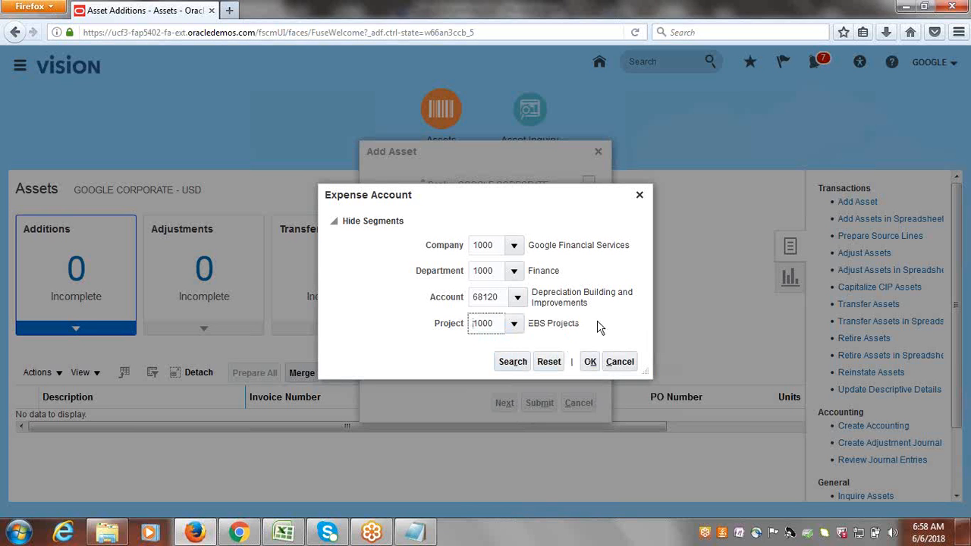
{"action": "left_click", "coordinate": [590, 363]}
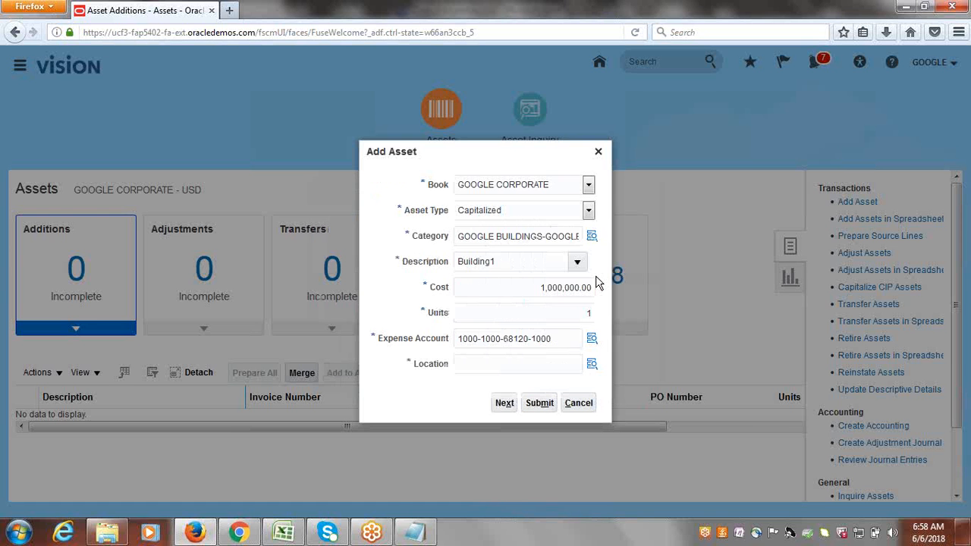
Set the location to Country USA, State BE, City ATLANTA, Building OFFICE and confirm.
{"action": "left_click", "coordinate": [590, 367]}
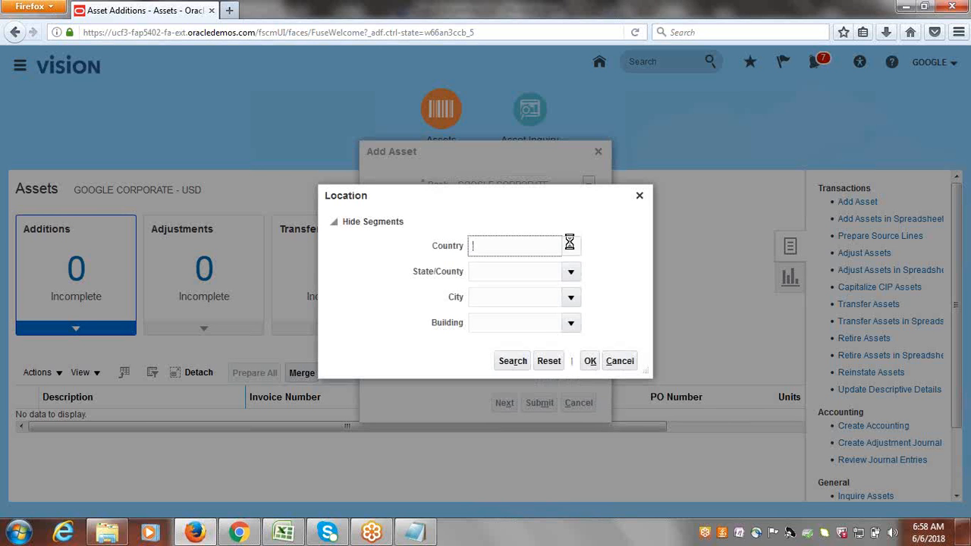
{"action": "left_click", "coordinate": [570, 245]}
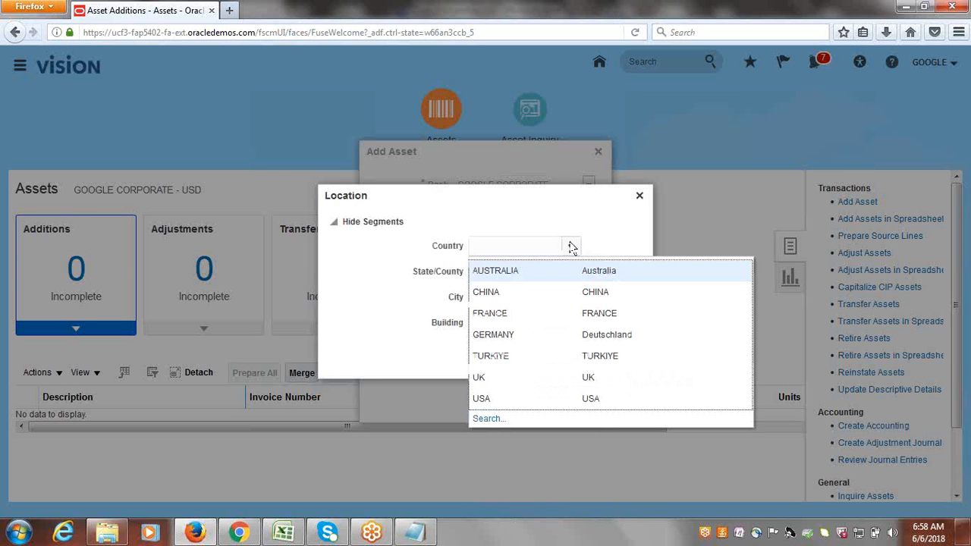
{"action": "left_click", "coordinate": [498, 400]}
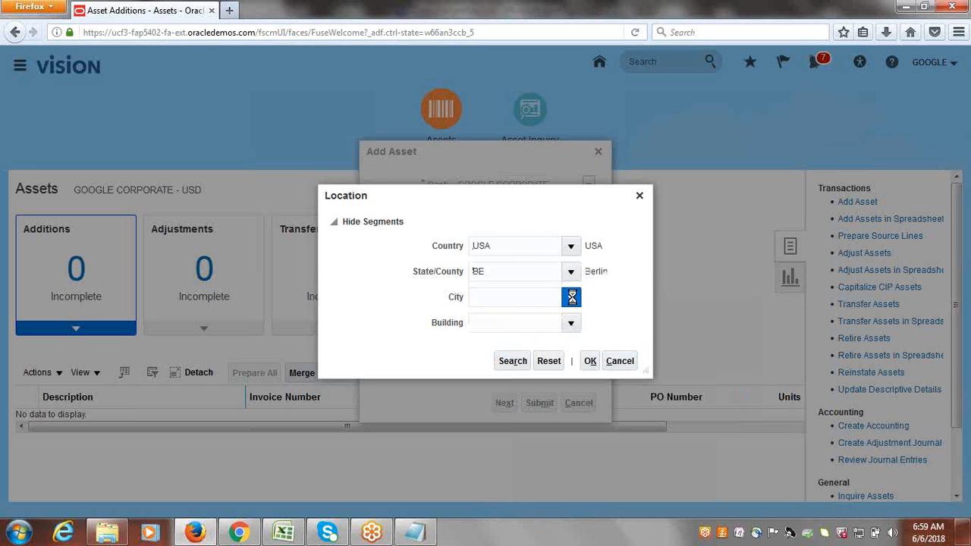
{"action": "left_click", "coordinate": [572, 297]}
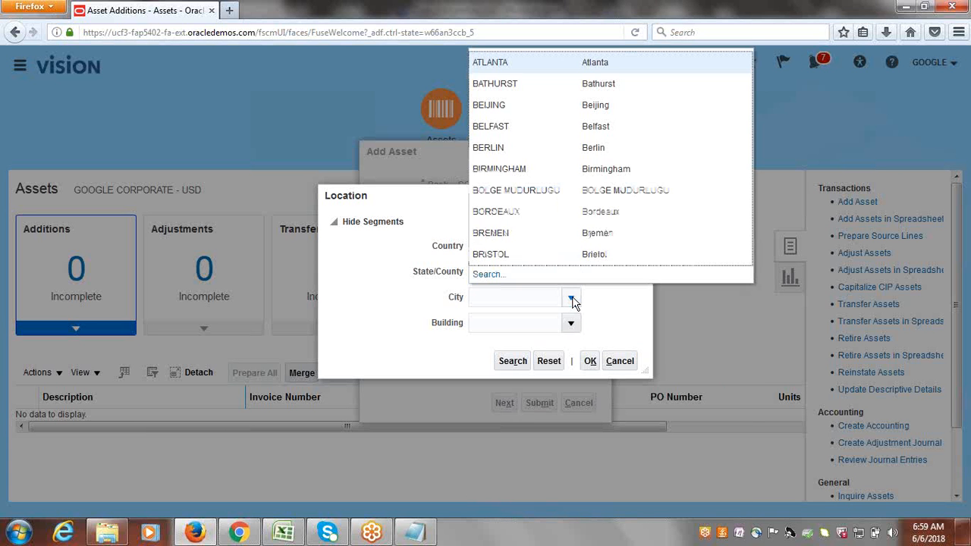
{"action": "left_click", "coordinate": [512, 66]}
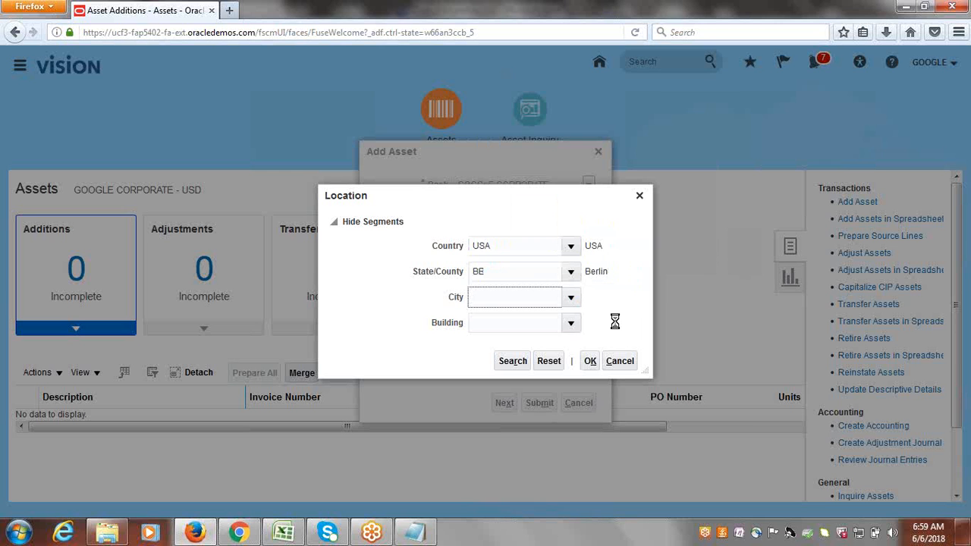
{"action": "left_click", "coordinate": [570, 324]}
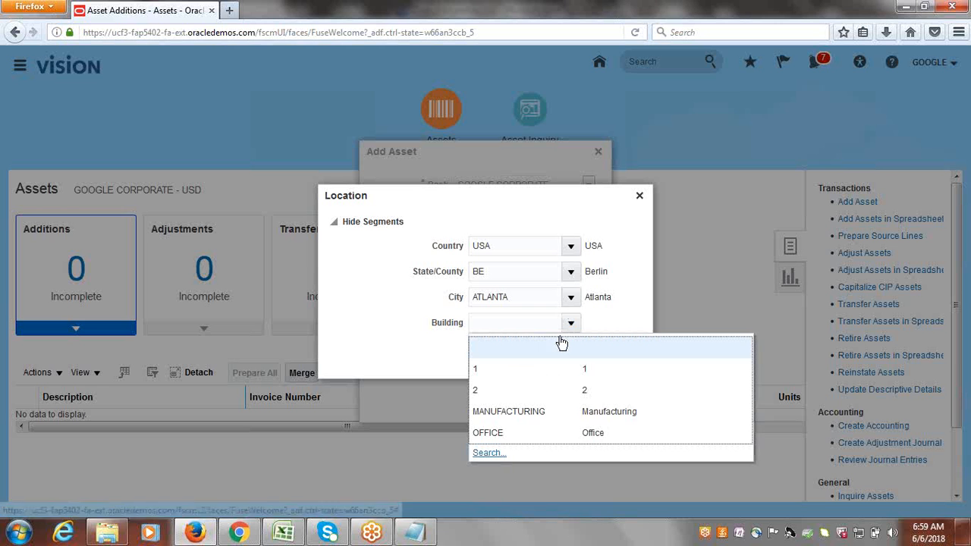
{"action": "left_click", "coordinate": [528, 434]}
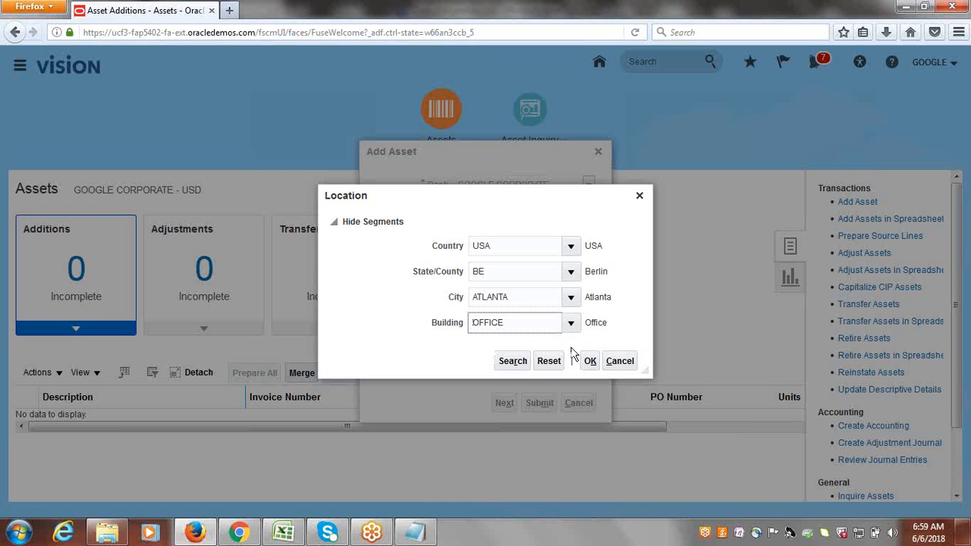
{"action": "left_click", "coordinate": [590, 362]}
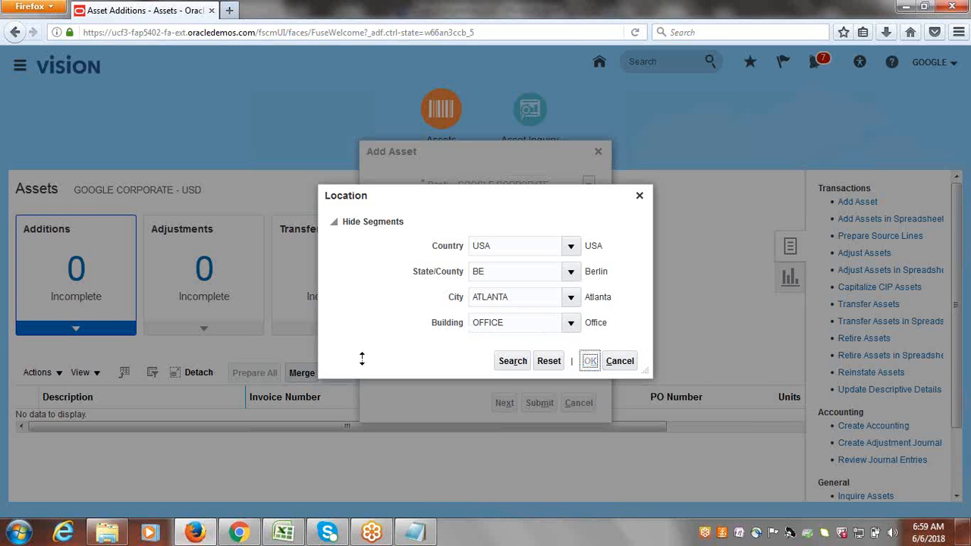
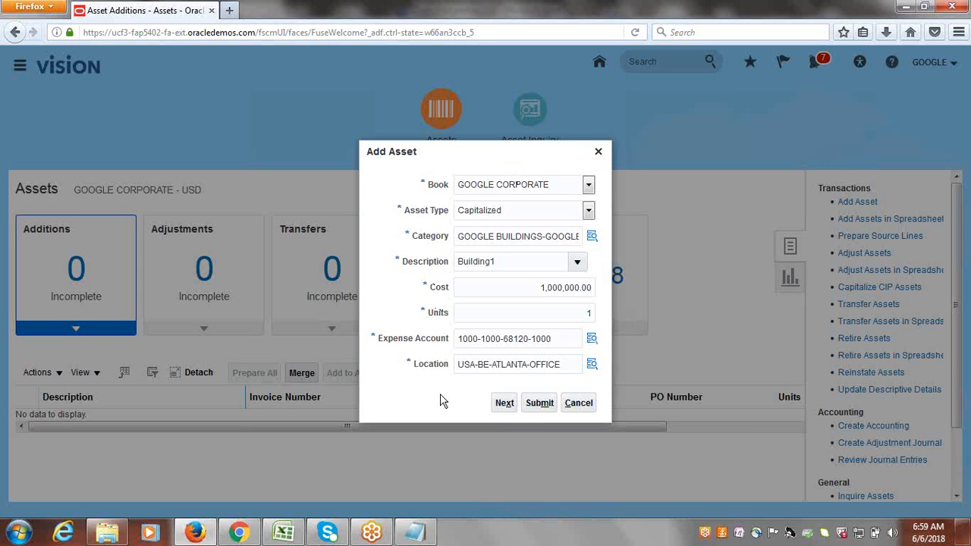
Carry Building1 (cost 1,000,000.00, in service 6/6/18) into the full Add Asset page.
{"action": "left_click", "coordinate": [503, 404]}
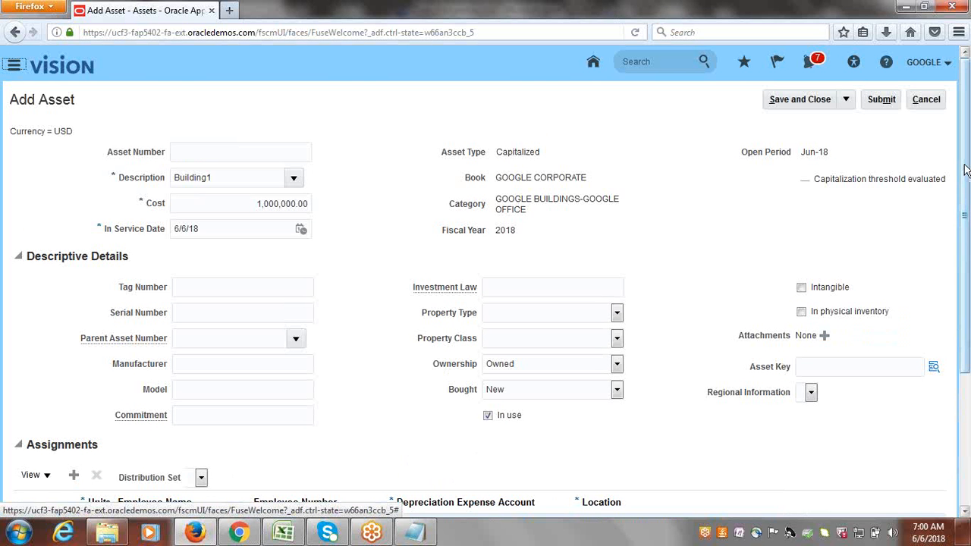
{"action": "scroll", "coordinate": [491, 327], "scroll_direction": "down", "scroll_amount": 2}
Set the Building1 asset key to TECHNOLOGY.
{"action": "left_click", "coordinate": [488, 327]}
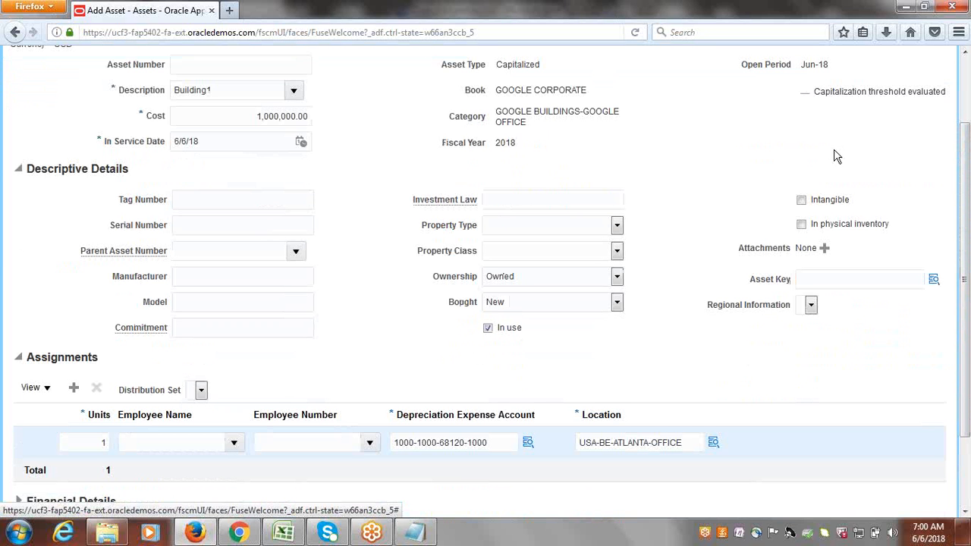
{"action": "left_click_drag", "start_coordinate": [967, 357], "coordinate": [967, 377]}
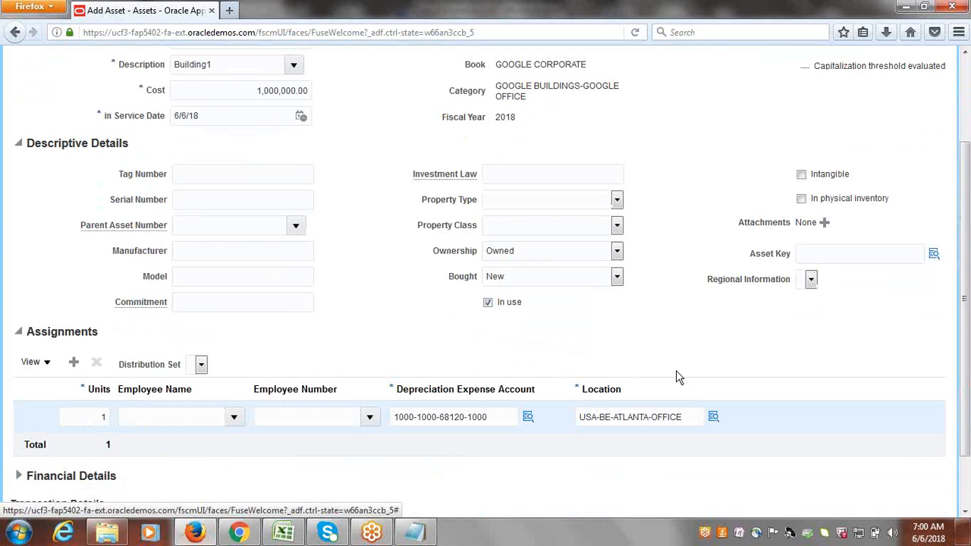
{"action": "scroll", "coordinate": [966, 253], "scroll_direction": "down", "scroll_amount": 1}
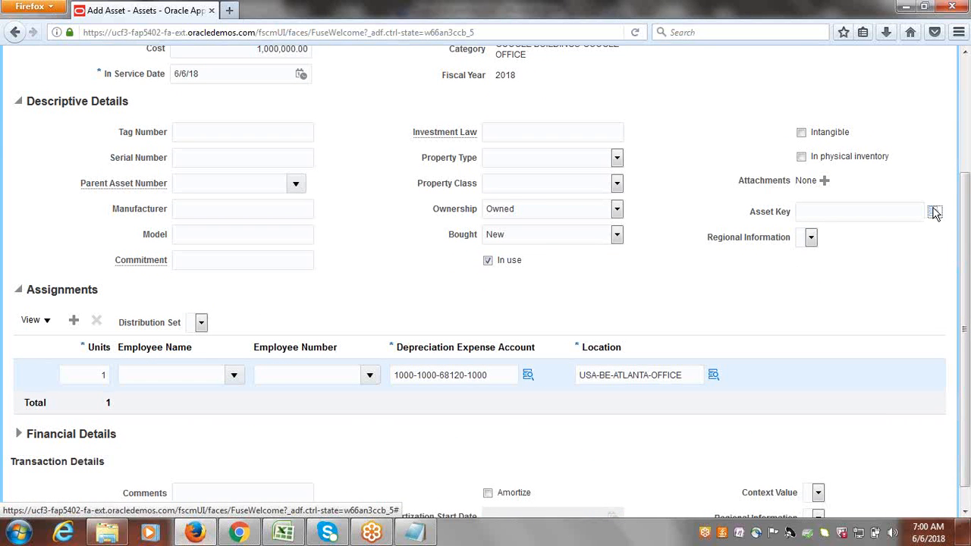
{"action": "left_click", "coordinate": [934, 213]}
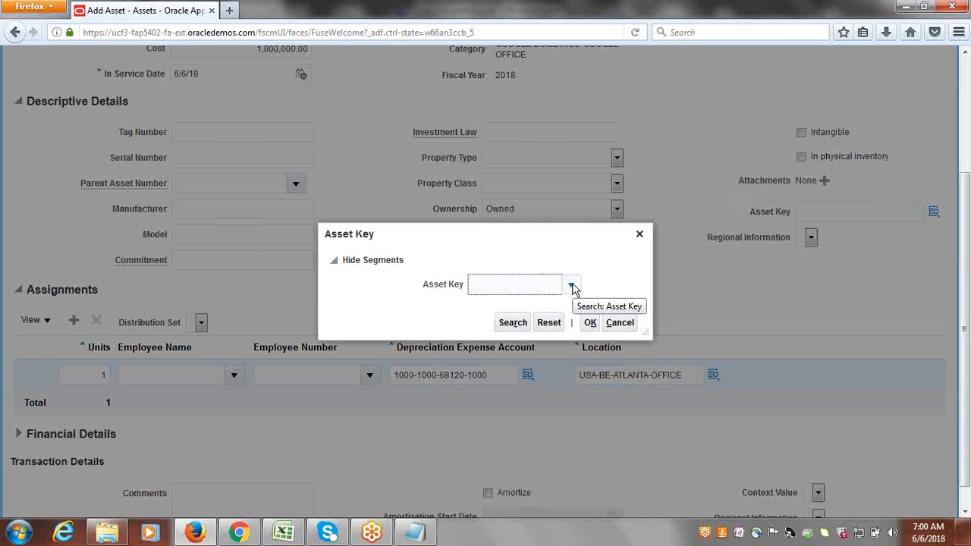
{"action": "left_click", "coordinate": [572, 286]}
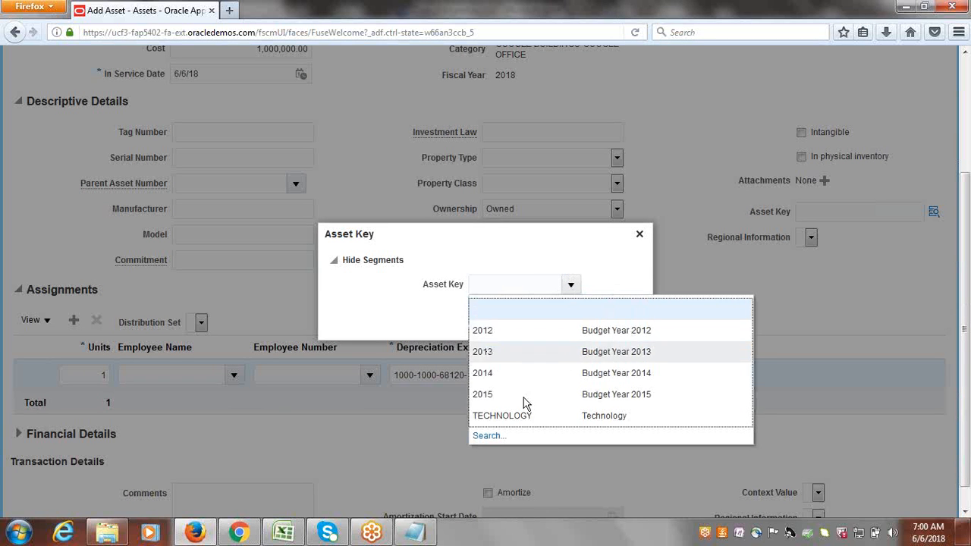
{"action": "left_click", "coordinate": [515, 416]}
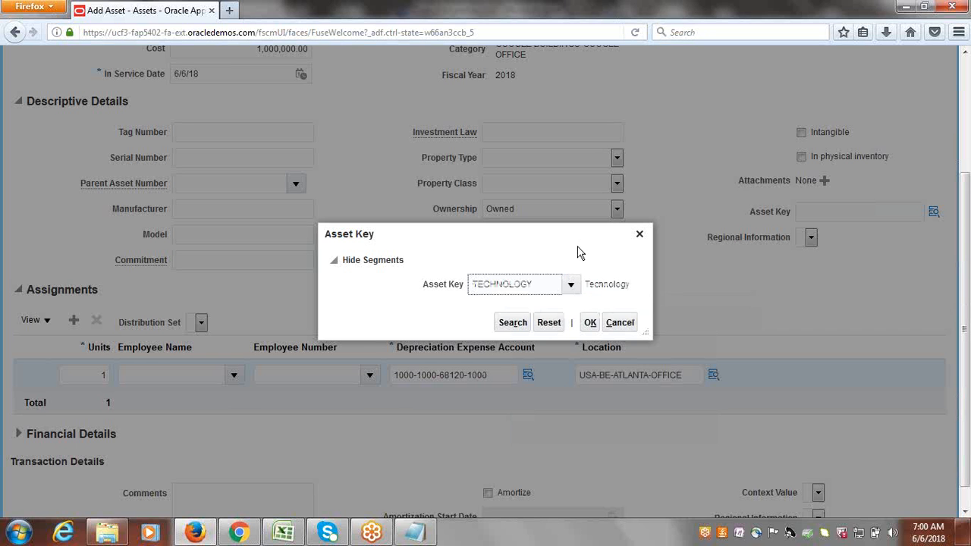
{"action": "left_click", "coordinate": [590, 322]}
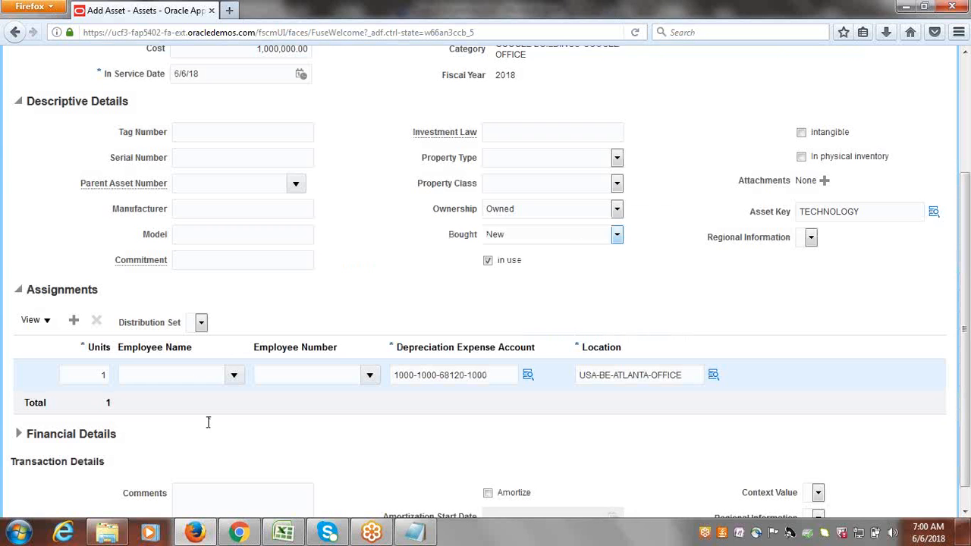
Submit the new Building1 asset.
{"action": "scroll", "coordinate": [965, 362], "scroll_direction": "down", "scroll_amount": 1}
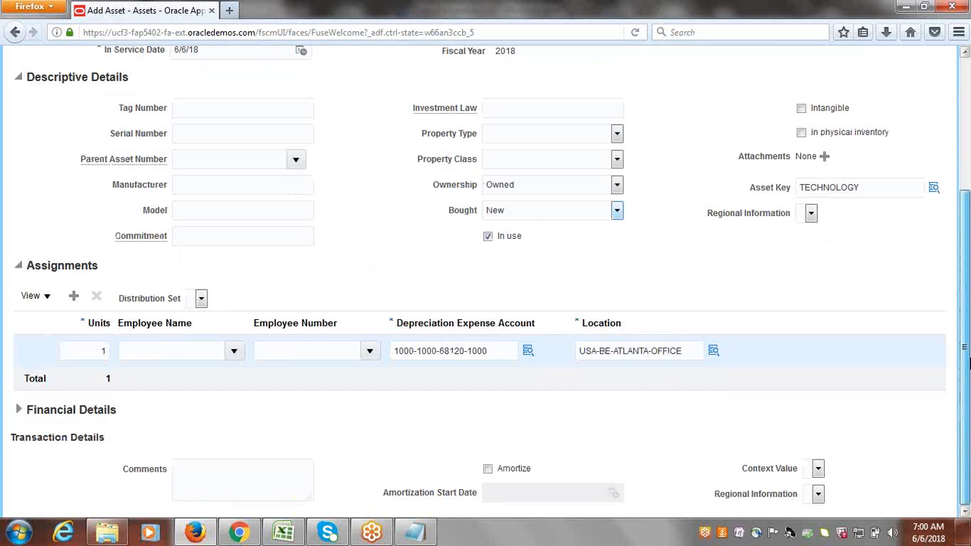
{"action": "scroll", "coordinate": [965, 363], "scroll_direction": "up", "scroll_amount": 5}
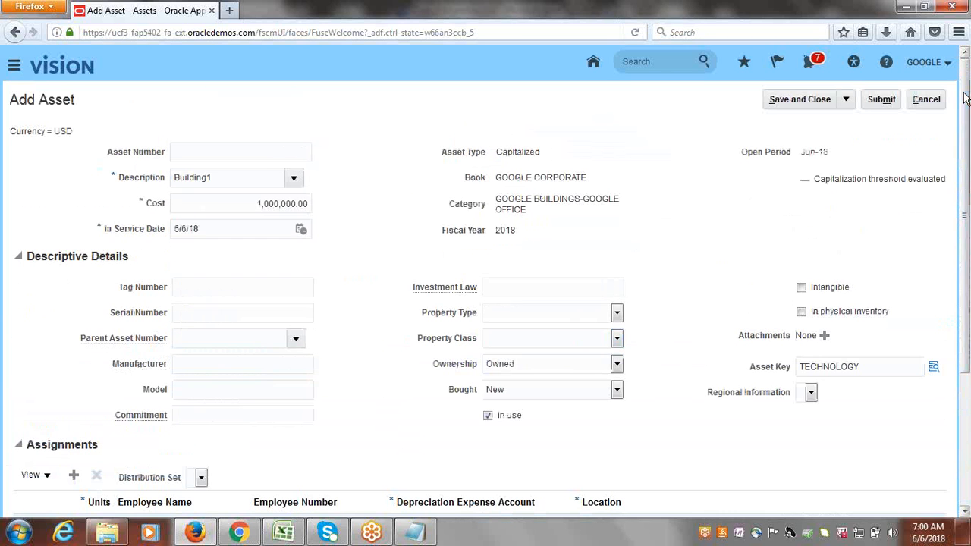
{"action": "left_click", "coordinate": [876, 101]}
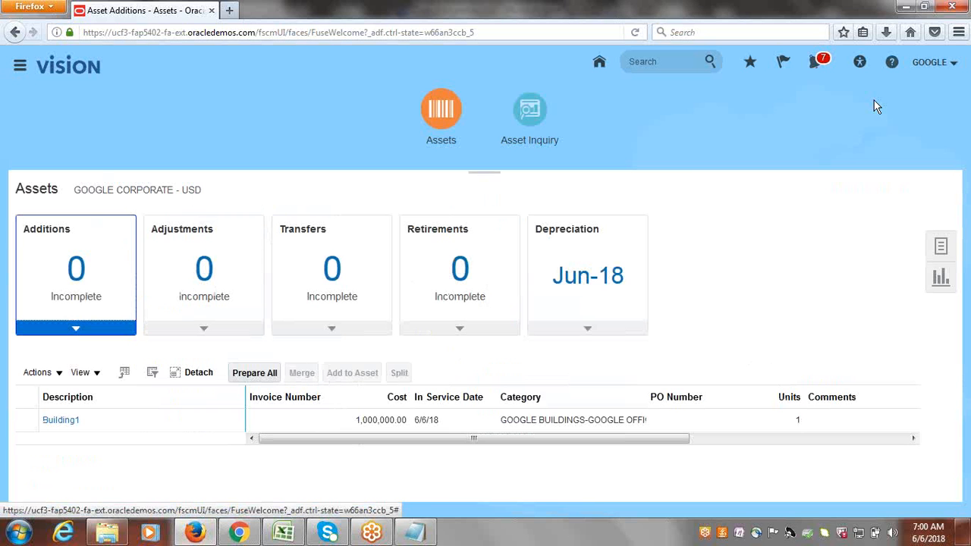
{"action": "left_click", "coordinate": [282, 532]}
{"action": "left_click", "coordinate": [382, 284]}
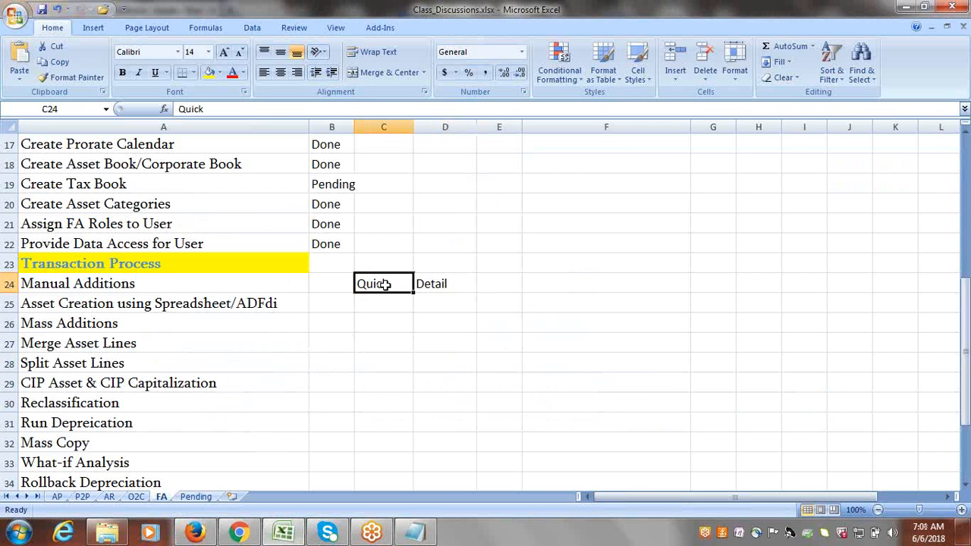
{"action": "left_click", "coordinate": [442, 283]}
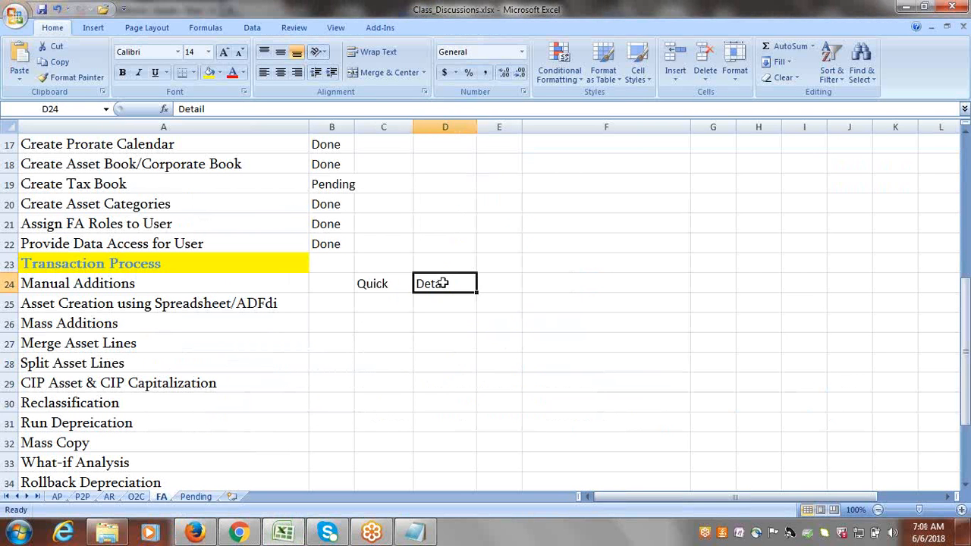
{"action": "left_click", "coordinate": [383, 295]}
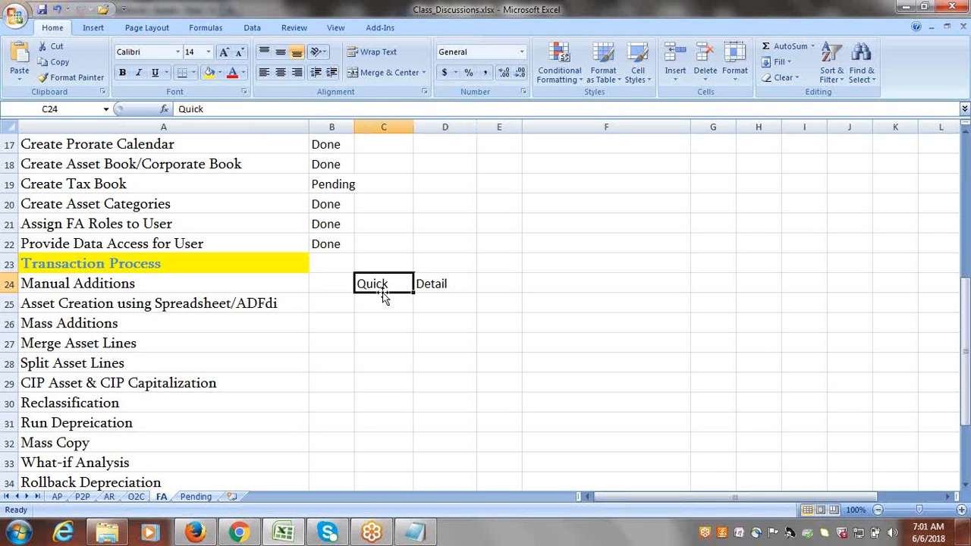
{"action": "left_click", "coordinate": [437, 288]}
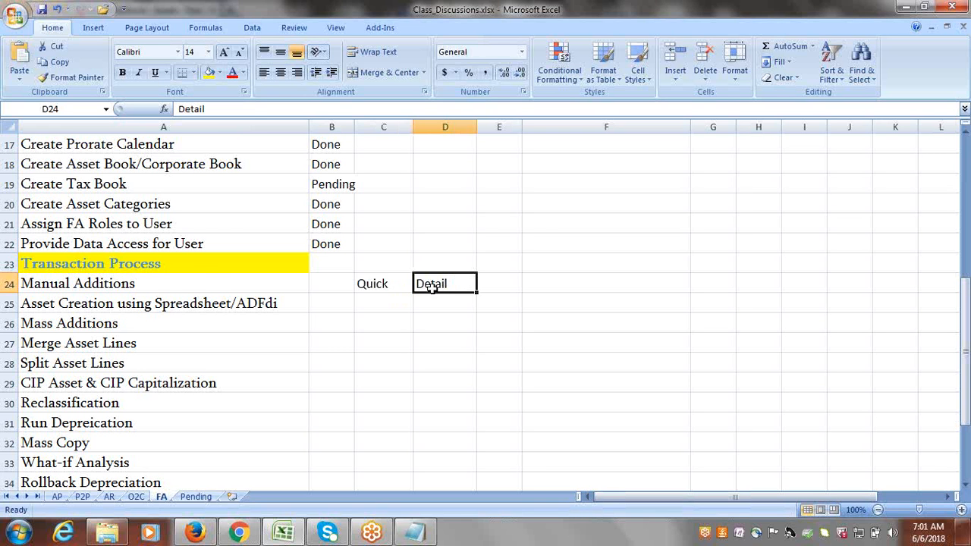
{"action": "left_click", "coordinate": [205, 279]}
{"action": "left_click", "coordinate": [195, 533]}
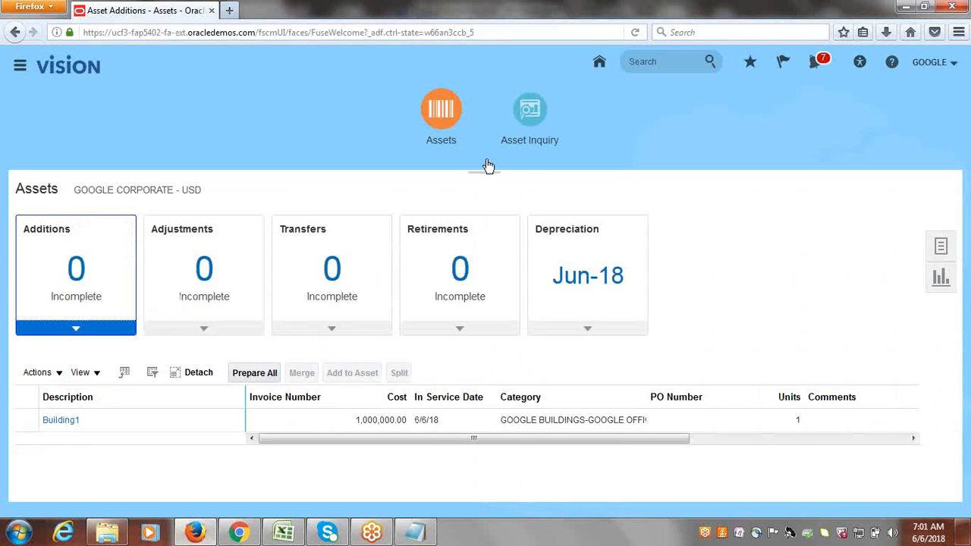
Search Asset Inquiry for GOOGLE CORPORATE book assets to find 111997 Building1.
{"action": "left_click", "coordinate": [530, 118]}
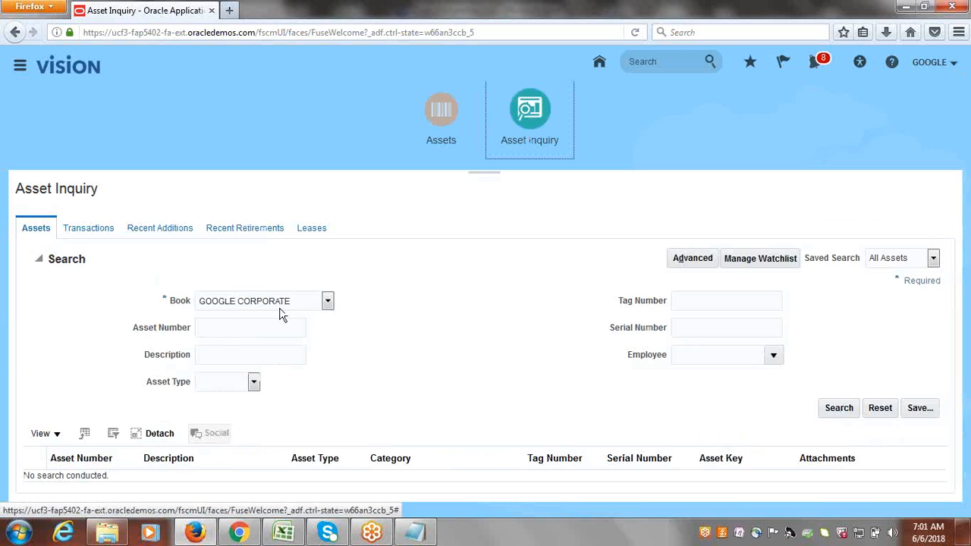
{"action": "left_click", "coordinate": [838, 410]}
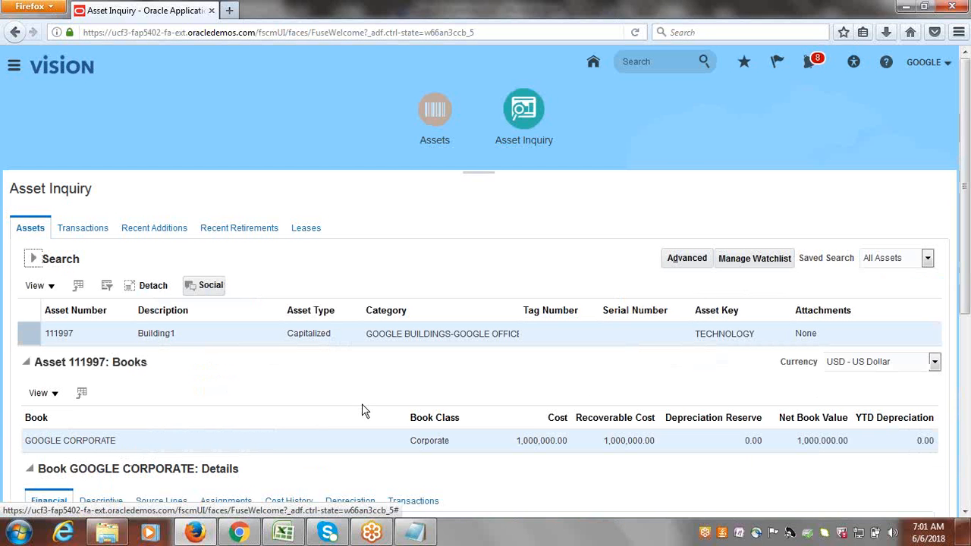
{"action": "scroll", "coordinate": [965, 352], "scroll_direction": "down", "scroll_amount": 3}
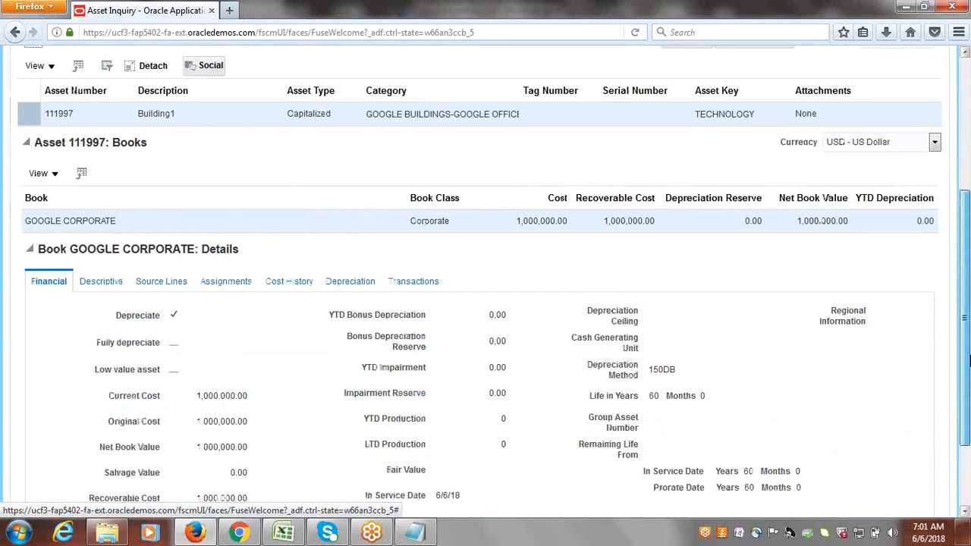
{"action": "scroll", "coordinate": [968, 362], "scroll_direction": "up", "scroll_amount": 1}
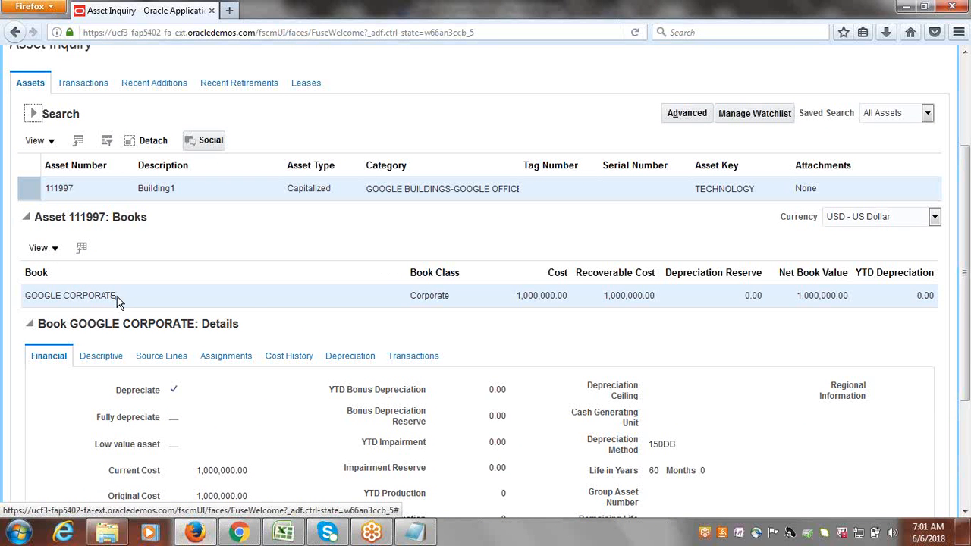
{"action": "scroll", "coordinate": [966, 300], "scroll_direction": "down", "scroll_amount": 1}
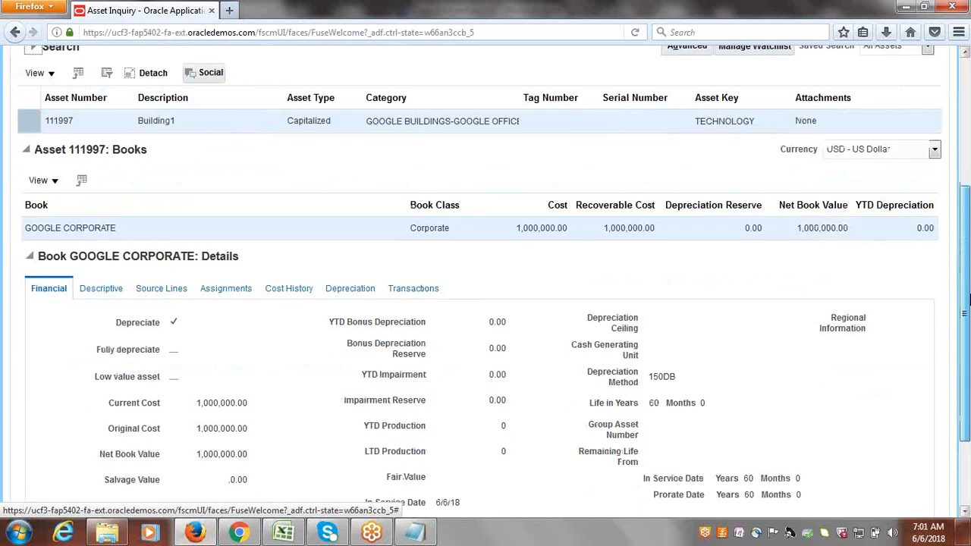
{"action": "scroll", "coordinate": [966, 300], "scroll_direction": "down", "scroll_amount": 2}
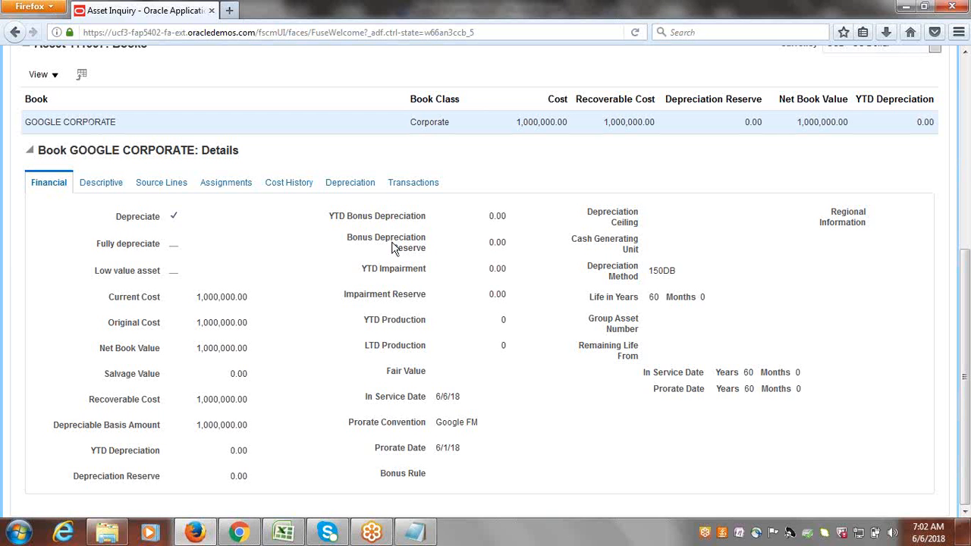
Review Building1's depreciation and financial details, then go back to the Excel class workbook.
{"action": "left_click", "coordinate": [334, 191]}
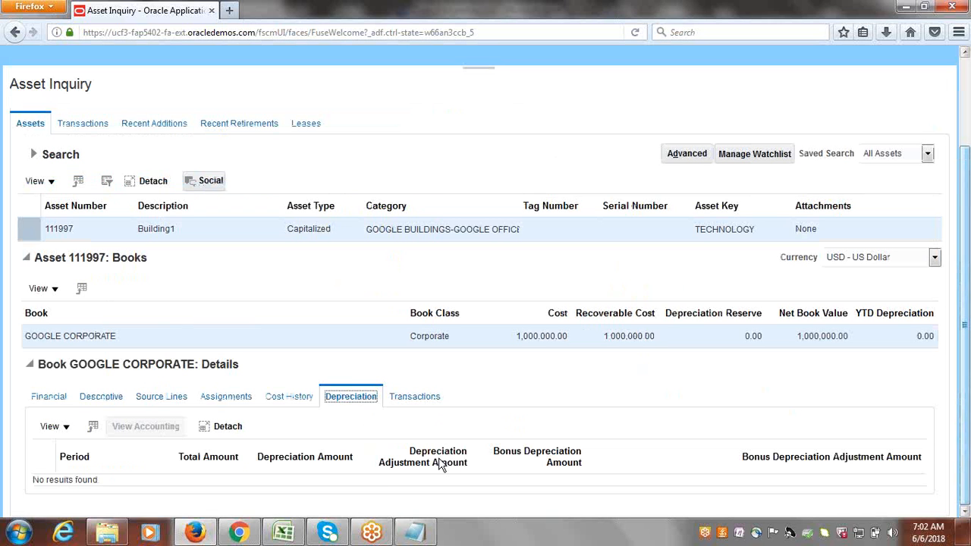
{"action": "left_click", "coordinate": [51, 404]}
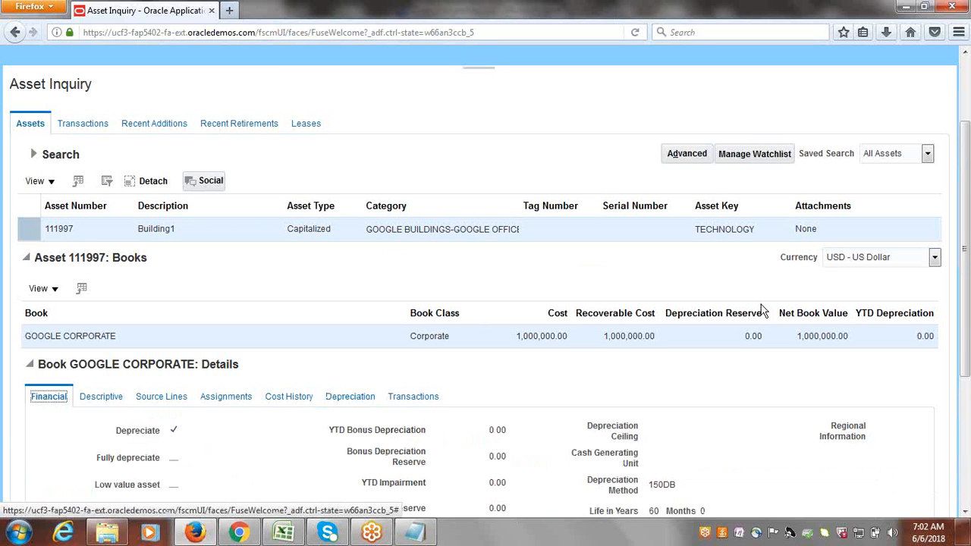
{"action": "left_click_drag", "start_coordinate": [967, 292], "coordinate": [967, 235]}
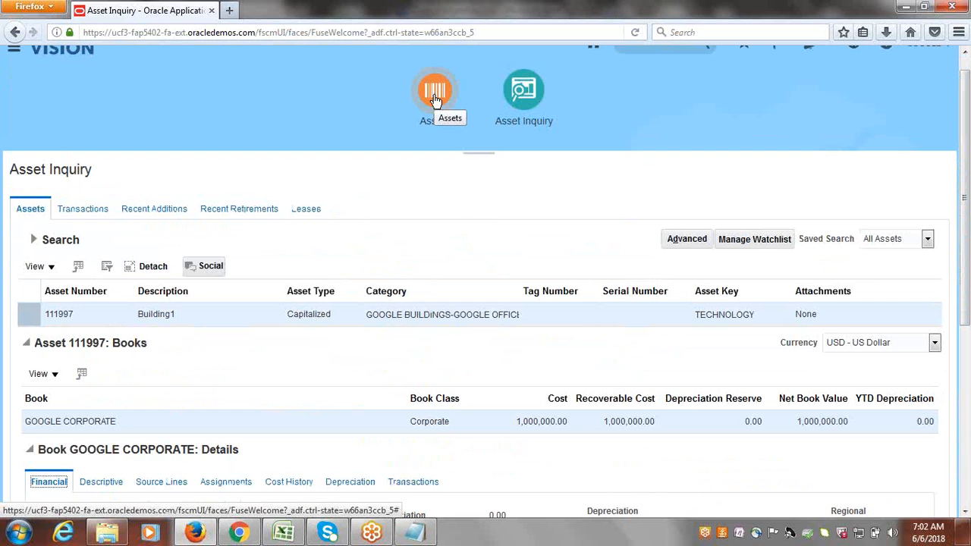
{"action": "left_click", "coordinate": [435, 98]}
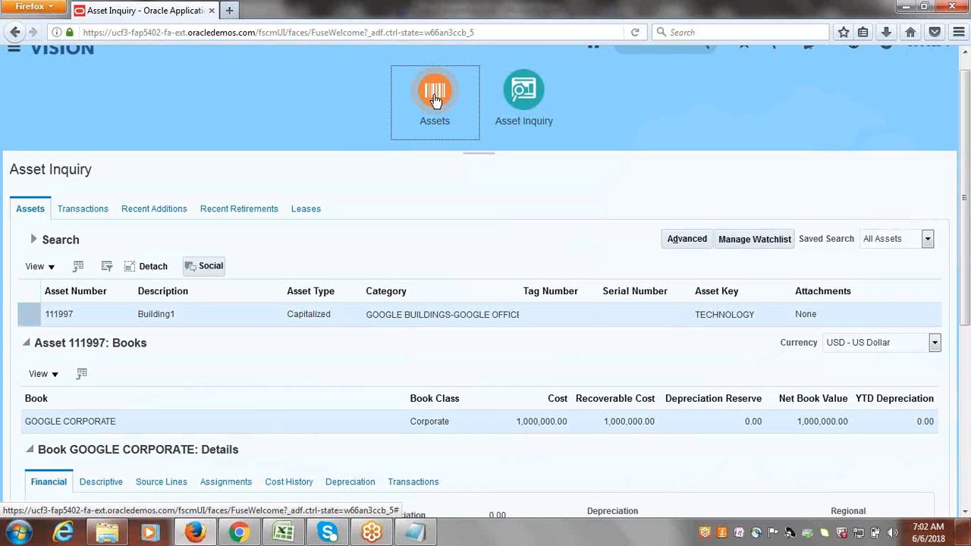
{"action": "left_click", "coordinate": [296, 534]}
Mark the Asset Creation using Spreadsheet/ADFdi topic, then list the Assets page tasks.
{"action": "left_click", "coordinate": [169, 302]}
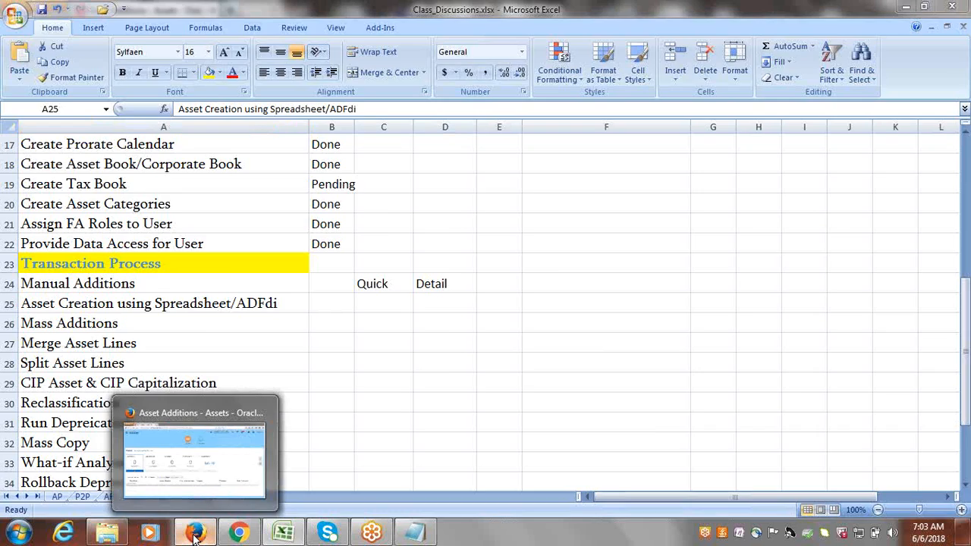
{"action": "left_click", "coordinate": [194, 533]}
{"action": "left_click", "coordinate": [940, 246]}
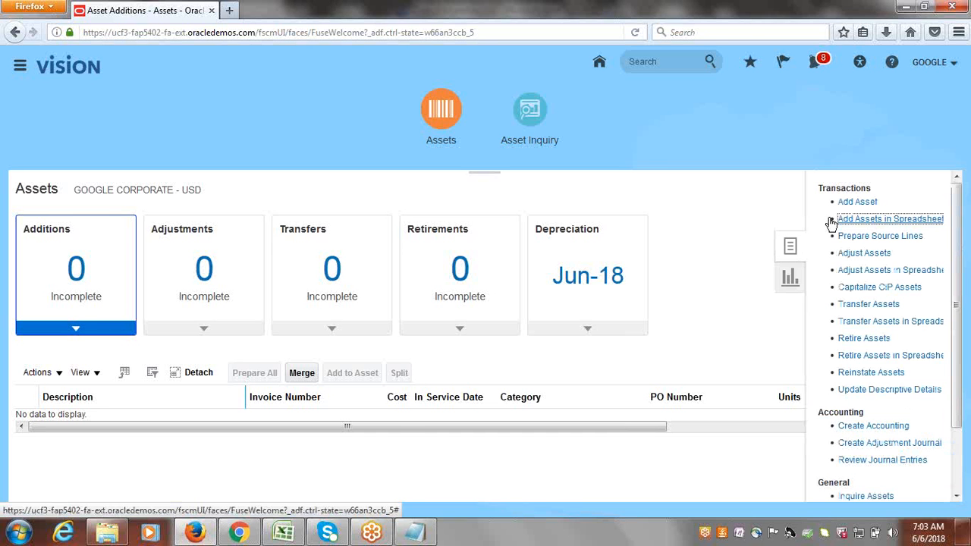
Generate the GOOGLE CORPORATE Capitalized MassAdditions.xlsx spreadsheet and open it in Excel.
{"action": "left_click", "coordinate": [837, 219]}
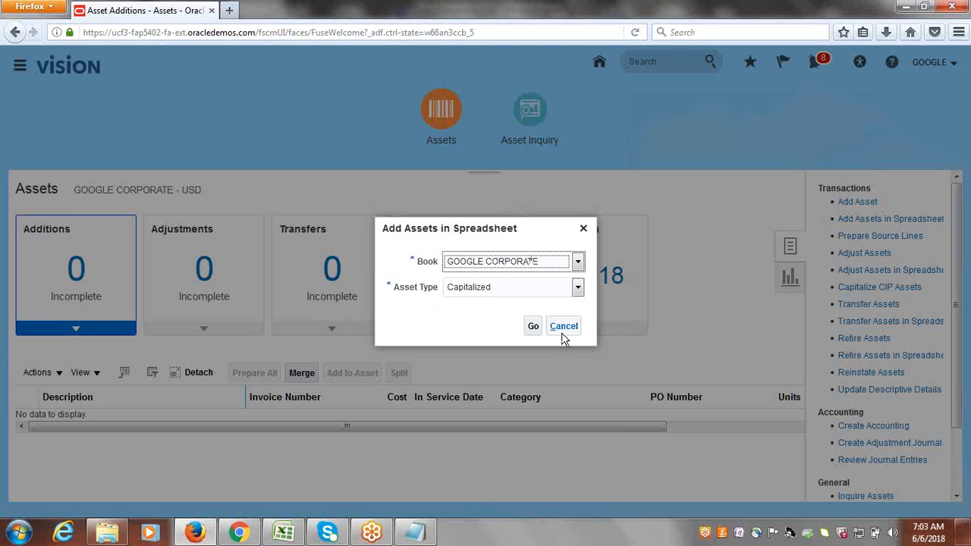
{"action": "left_click", "coordinate": [537, 330]}
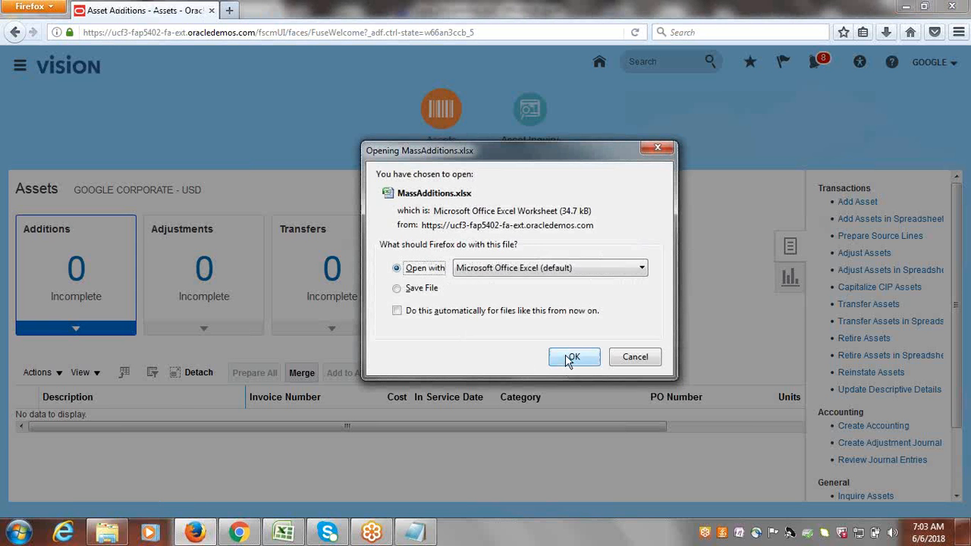
{"action": "left_click", "coordinate": [565, 354]}
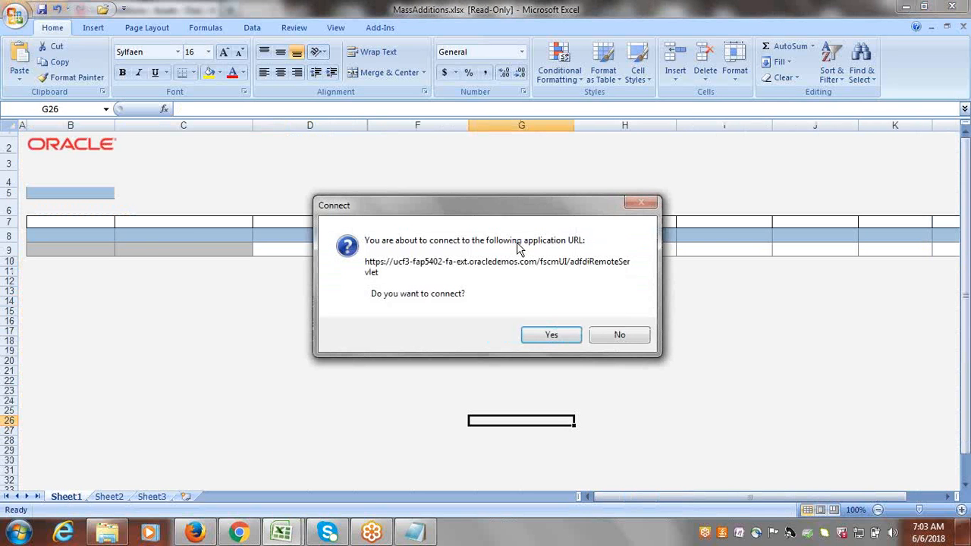
Connect MassAdditions.xlsx to Oracle, sign in with the user ID and password, skipping the add-in update.
{"action": "left_click", "coordinate": [541, 335]}
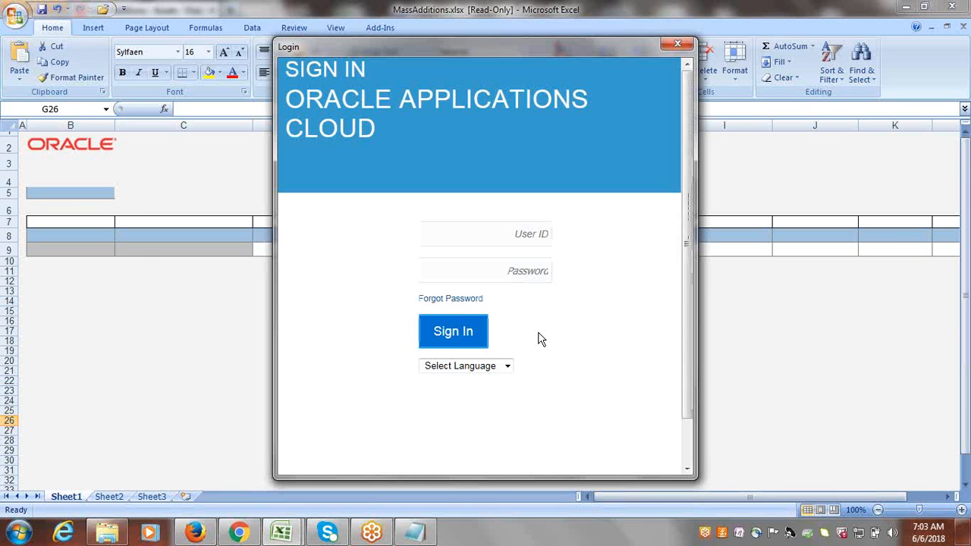
{"action": "left_click", "coordinate": [460, 236]}
{"action": "type", "text": "googie"}
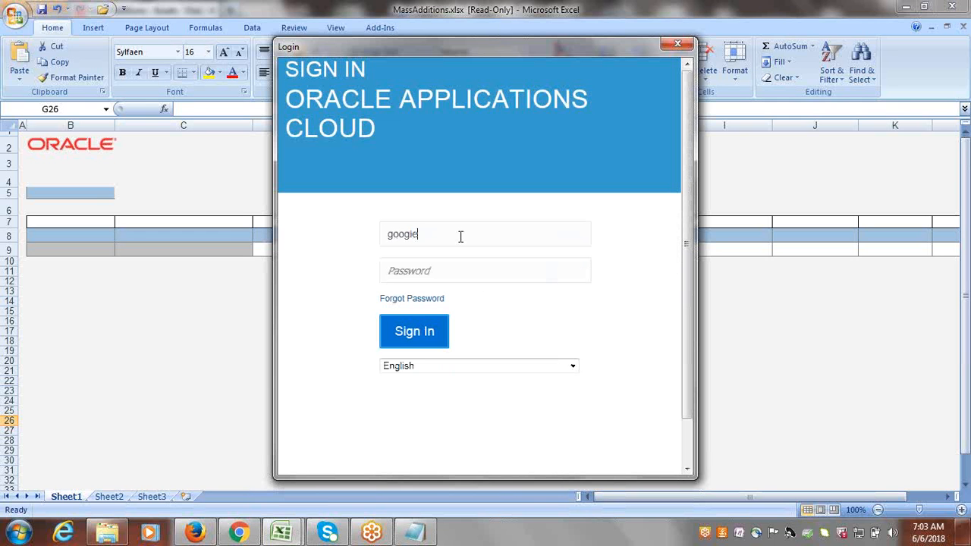
{"action": "key", "text": "Tab"}
{"action": "type", "text": "*********"}
{"action": "key", "text": "Return"}
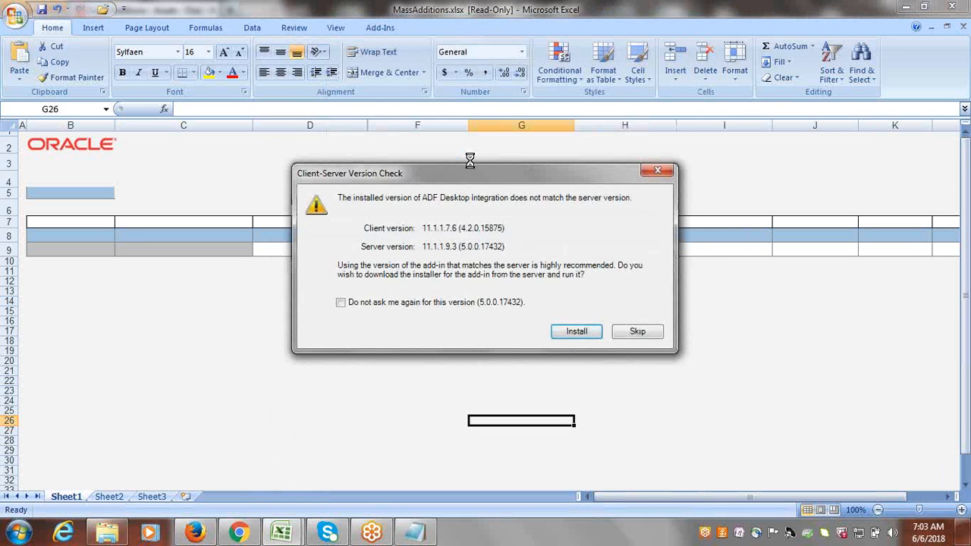
{"action": "left_click", "coordinate": [637, 331]}
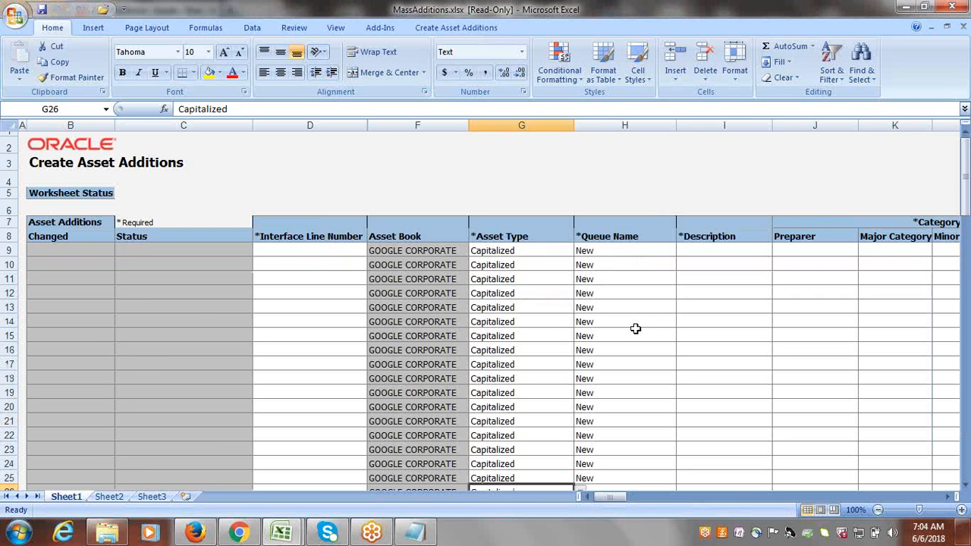
Enter interface line number 11 in cell D9.
{"action": "left_click", "coordinate": [282, 244]}
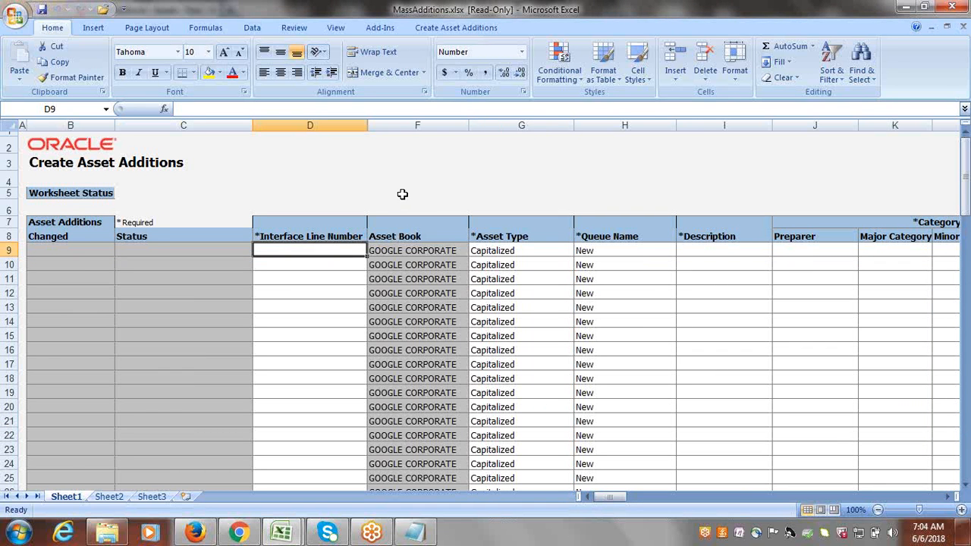
{"action": "type", "text": "11"}
{"action": "key", "text": "Tab"}
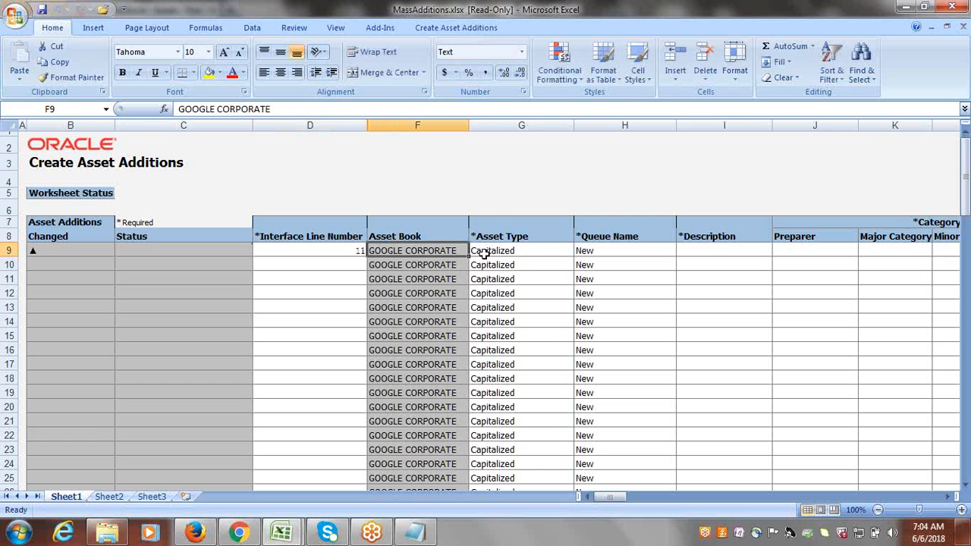
{"action": "key", "text": "Tab"}
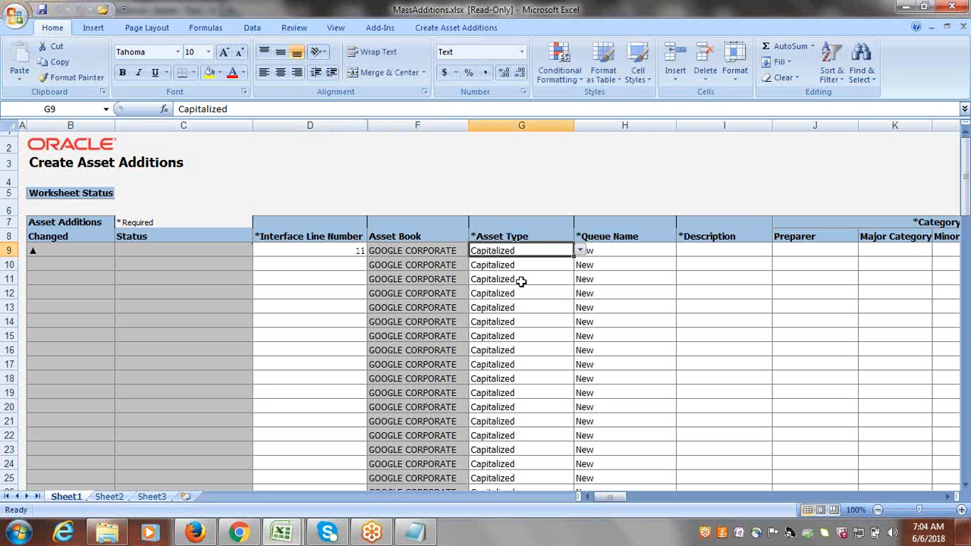
{"action": "key", "text": "Tab"}
{"action": "key", "text": "Tab"}
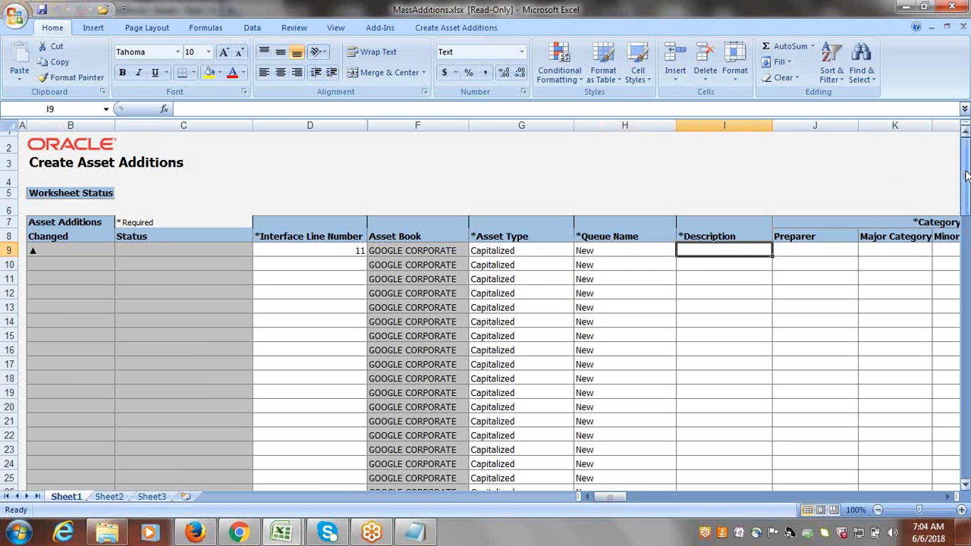
{"action": "key", "text": "Tab"}
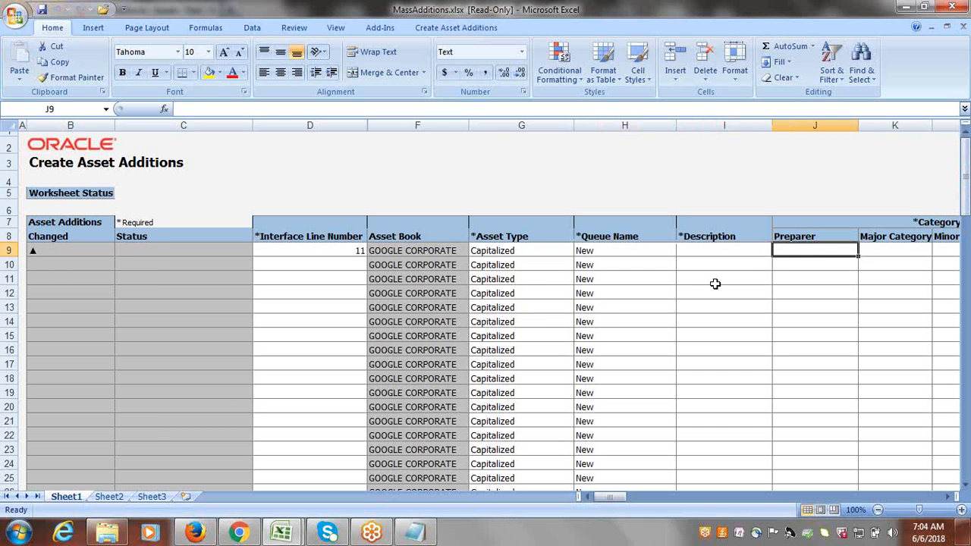
Describe row 9 as Building2 and bring up its Major Category picker.
{"action": "left_click", "coordinate": [693, 252]}
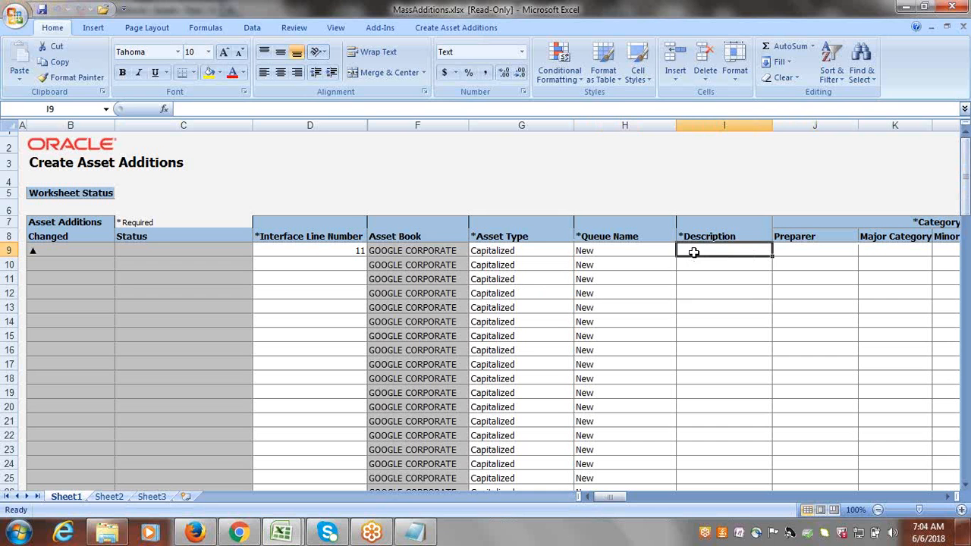
{"action": "type", "text": "Bu"}
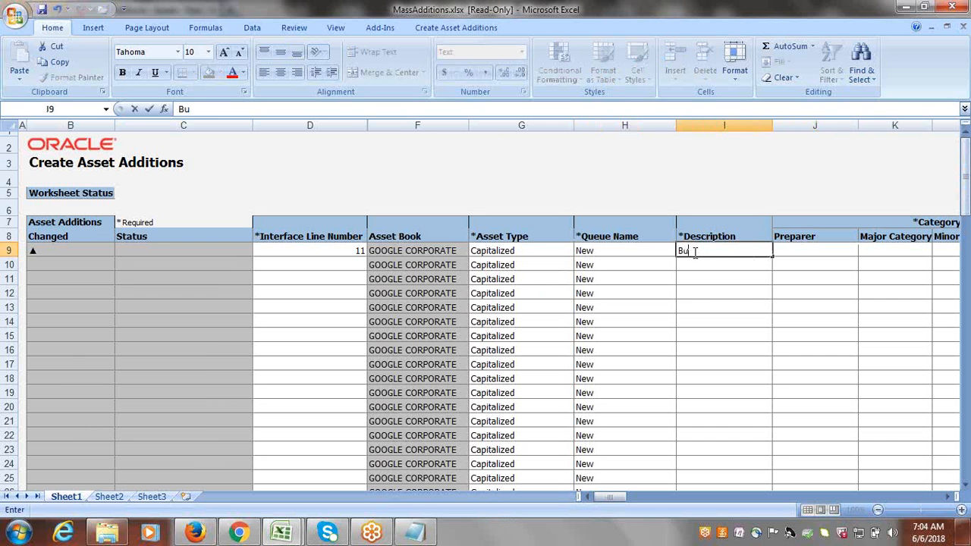
{"action": "type", "text": "ilding2"}
{"action": "key", "text": "Tab"}
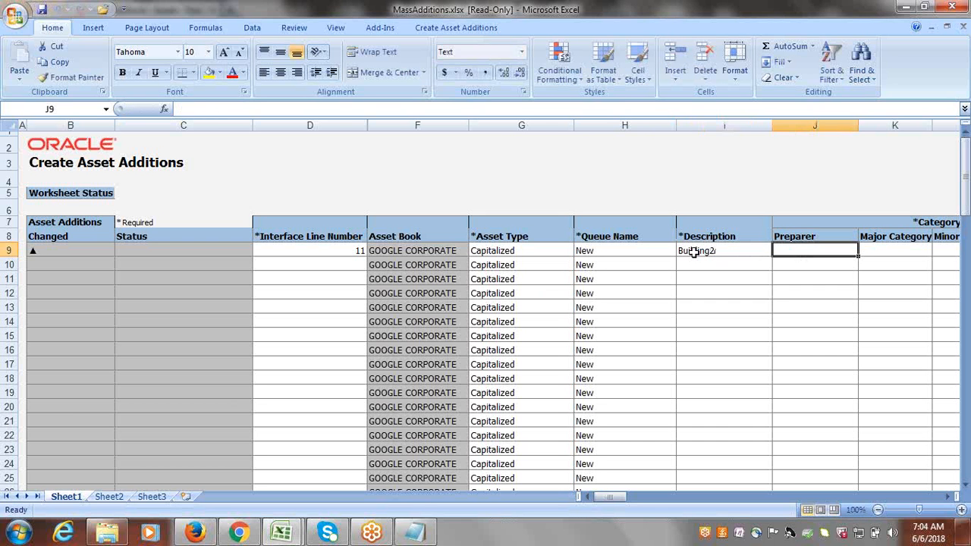
{"action": "key", "text": "Tab"}
{"action": "key", "text": "Tab"}
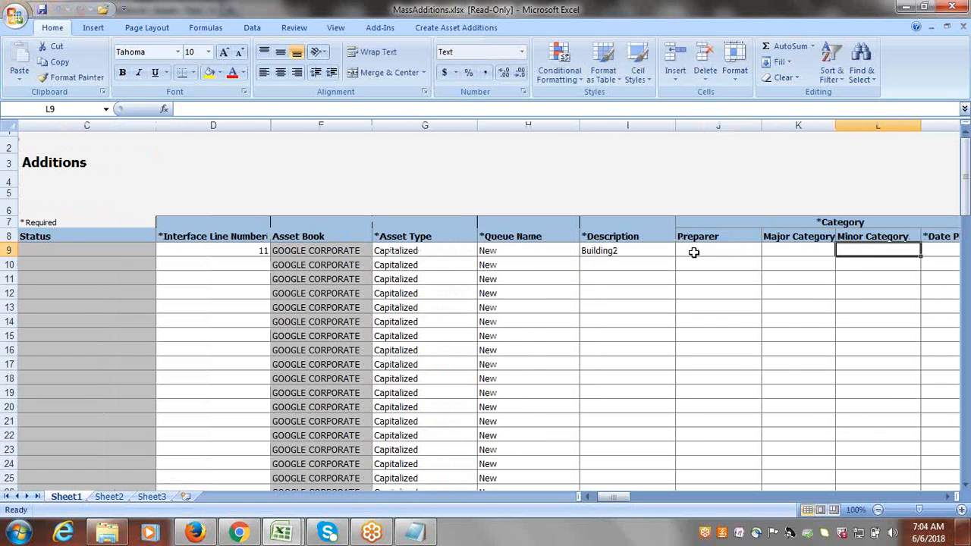
{"action": "double_click", "coordinate": [800, 250]}
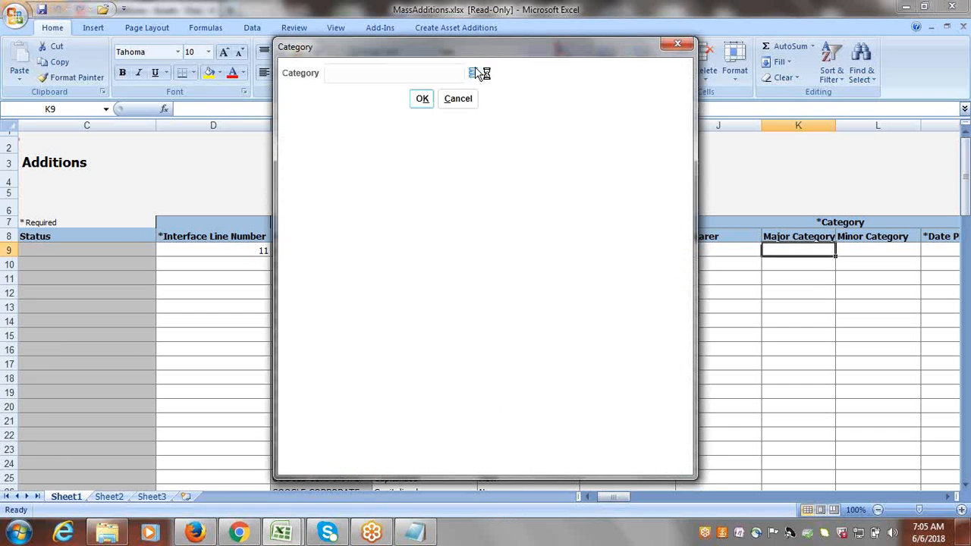
Choose major category GOOGLE BUILDINGS and minor category GOOGLE OFFICE for row 9.
{"action": "left_click", "coordinate": [479, 73]}
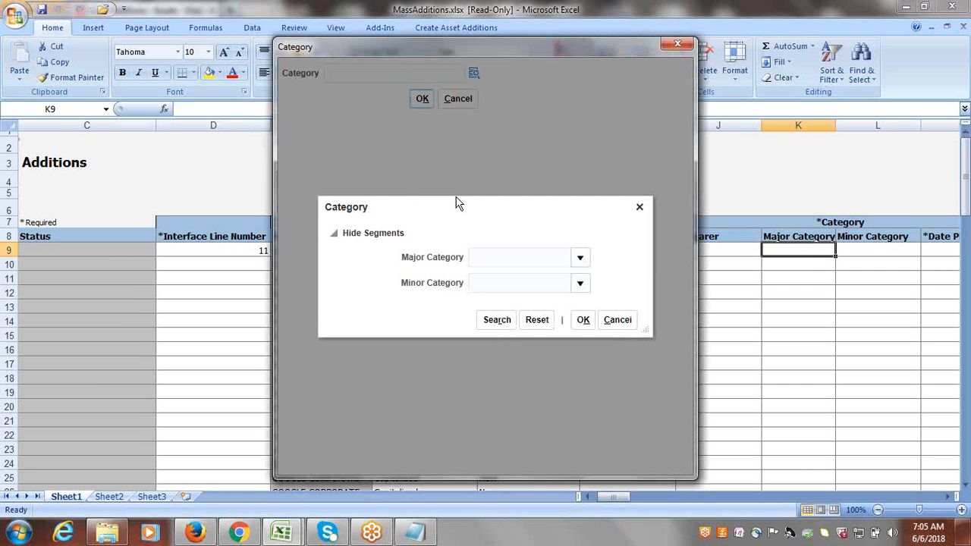
{"action": "left_click", "coordinate": [581, 258]}
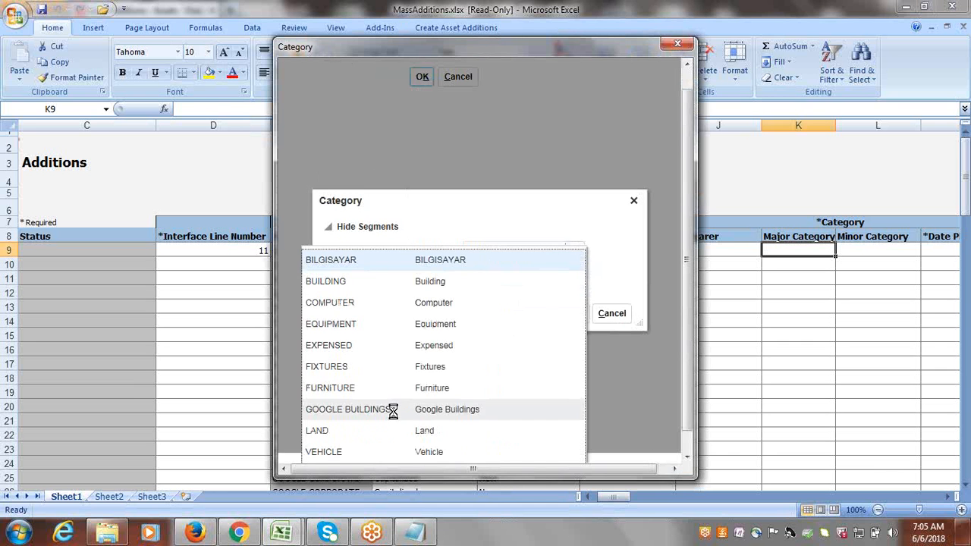
{"action": "left_click", "coordinate": [393, 410]}
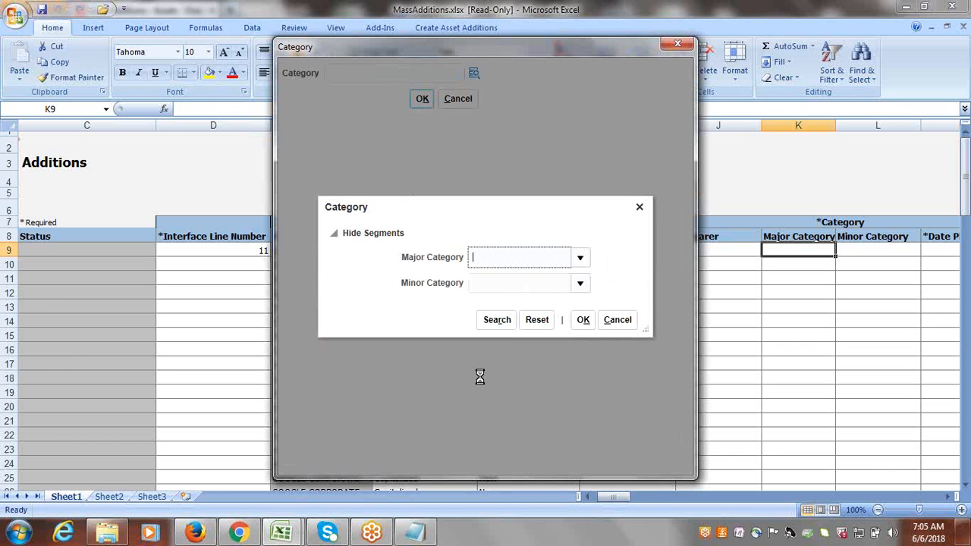
{"action": "left_click", "coordinate": [580, 282]}
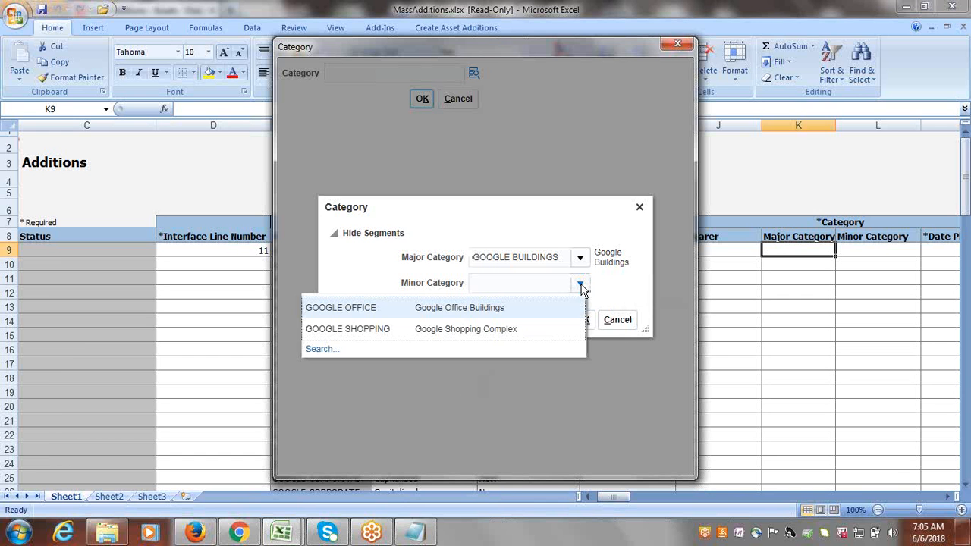
{"action": "left_click", "coordinate": [457, 308]}
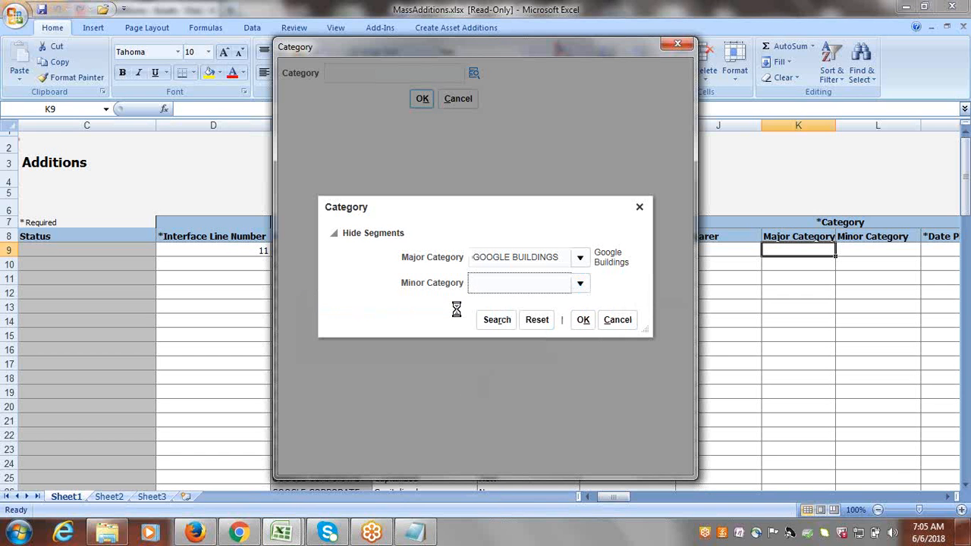
{"action": "left_click", "coordinate": [582, 326]}
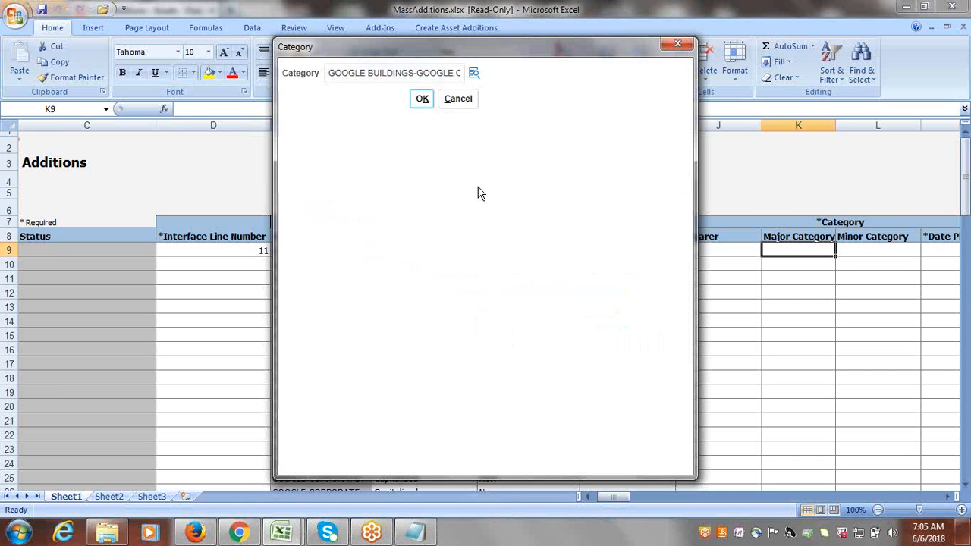
{"action": "left_click", "coordinate": [422, 101]}
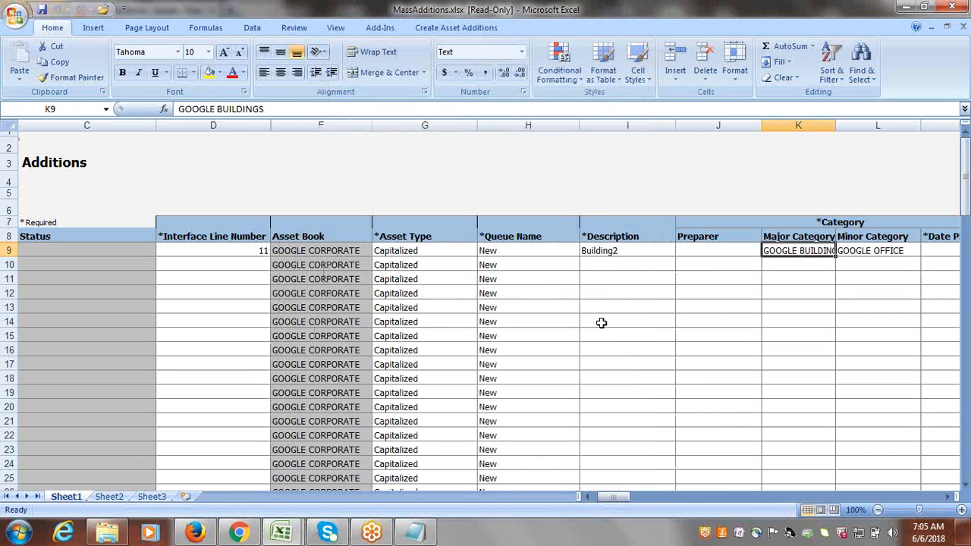
Enter in-service date 6/6/2018, cost 200,000.00 and 1 unit in row 9.
{"action": "key", "text": "Tab"}
{"action": "key", "text": "Tab"}
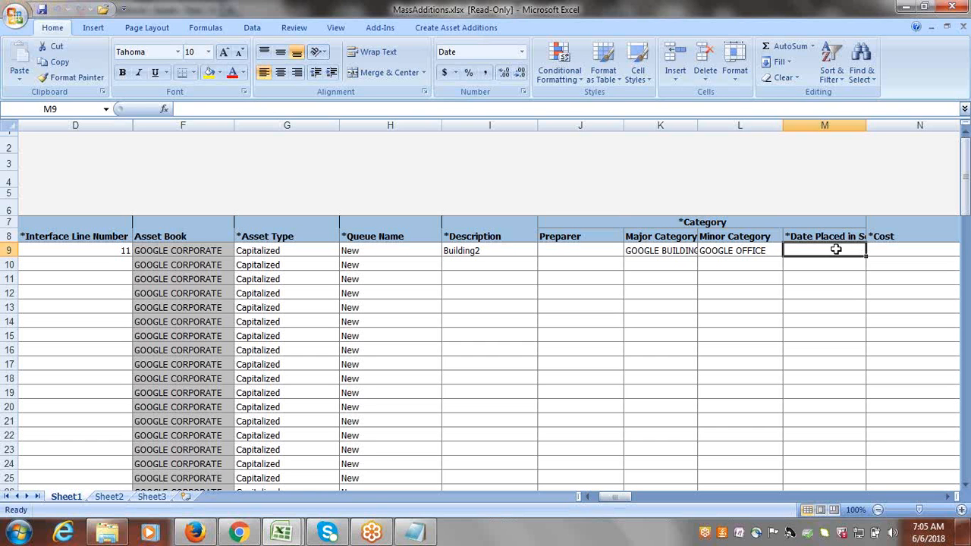
{"action": "type", "text": "6/6/"}
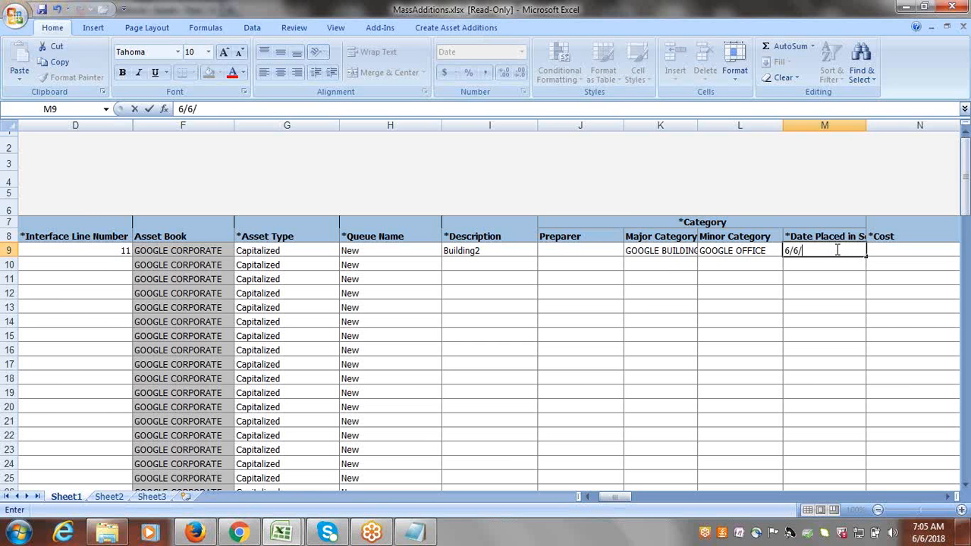
{"action": "type", "text": "2018"}
{"action": "key", "text": "Tab"}
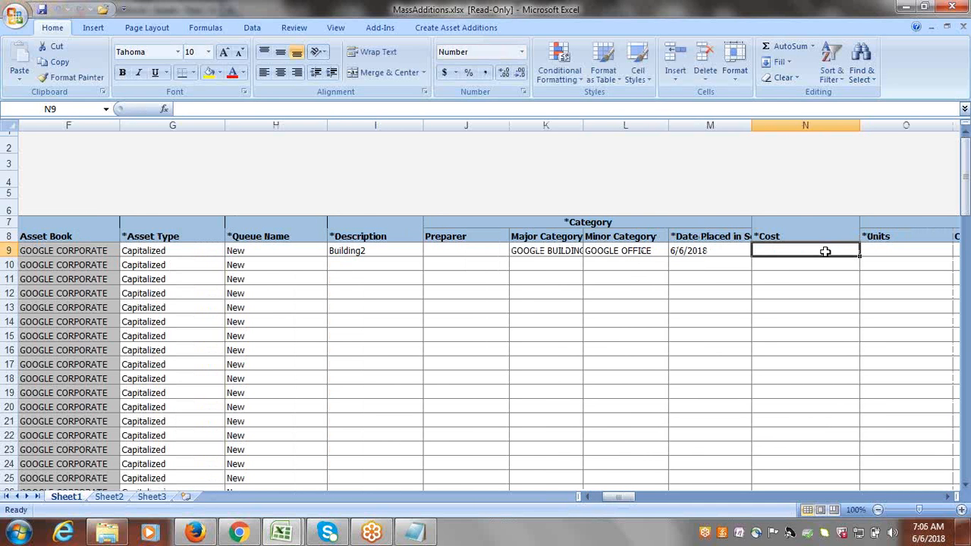
{"action": "type", "text": "2"}
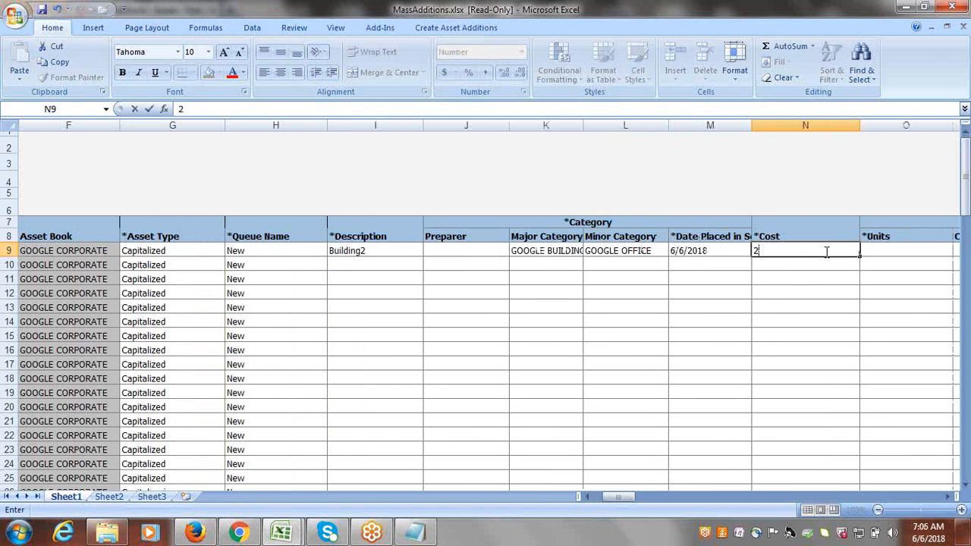
{"action": "type", "text": "00,000"}
{"action": "key", "text": "Tab"}
{"action": "type", "text": "1"}
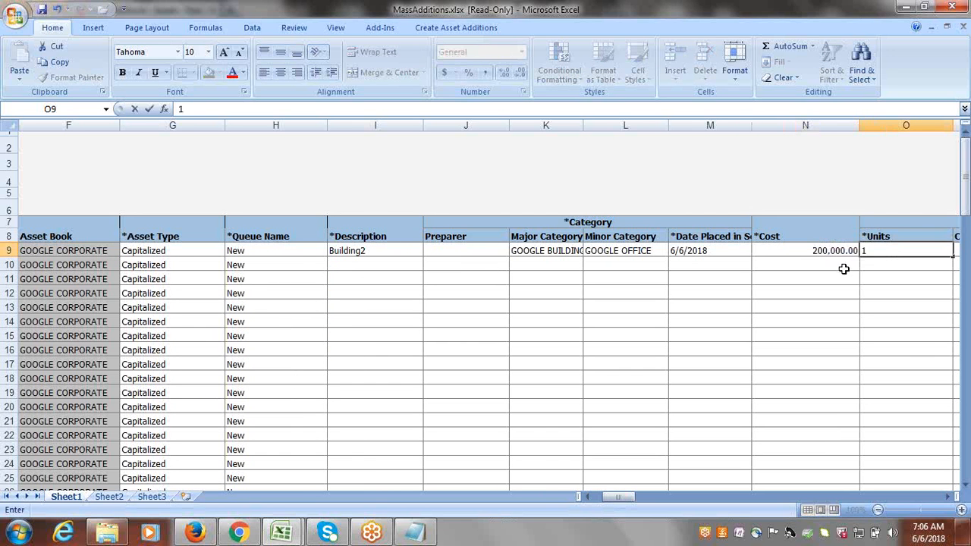
{"action": "key", "text": "Tab"}
{"action": "key", "text": "Tab"}
{"action": "key", "text": "Tab"}
{"action": "key", "text": "Tab"}
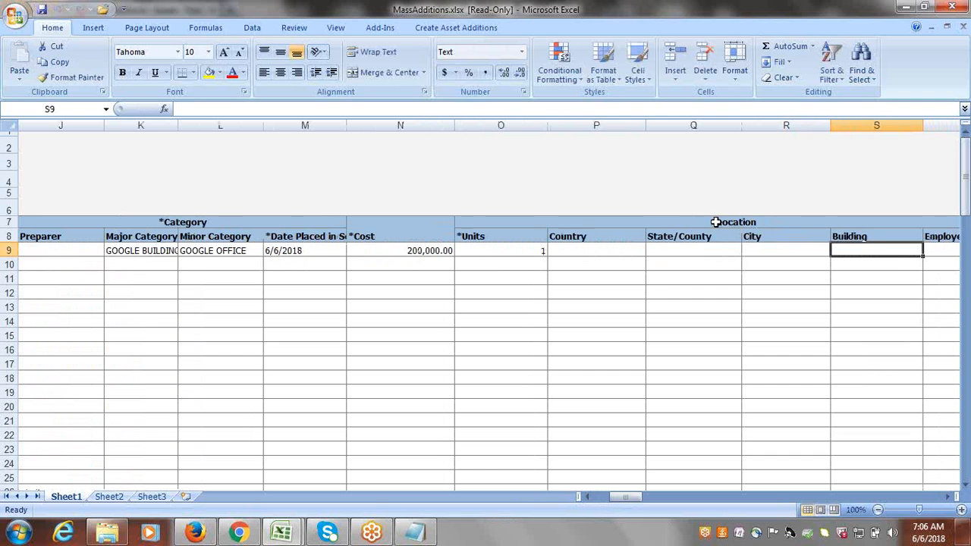
Pick location USA-BEIJING-BERLIN with building 2 for row 9.
{"action": "double_click", "coordinate": [580, 245]}
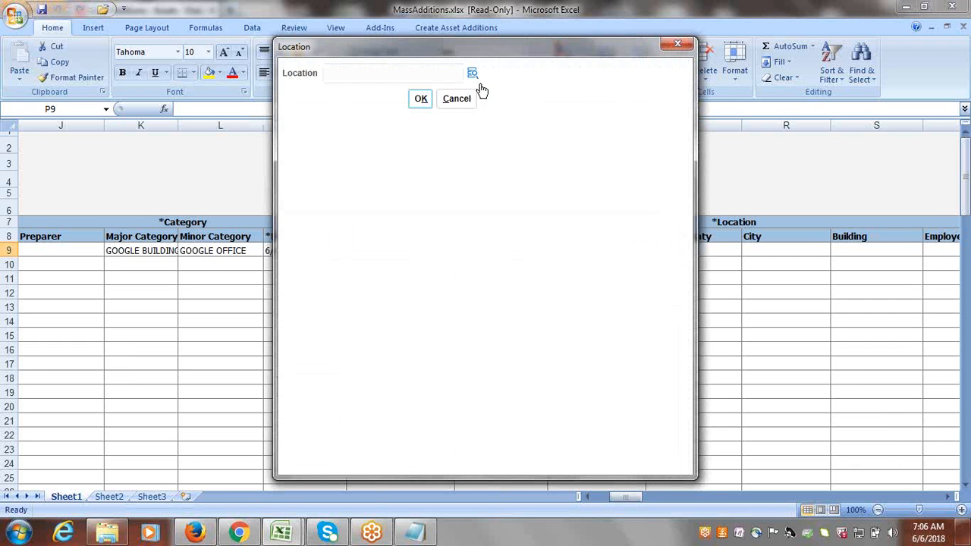
{"action": "left_click", "coordinate": [472, 72]}
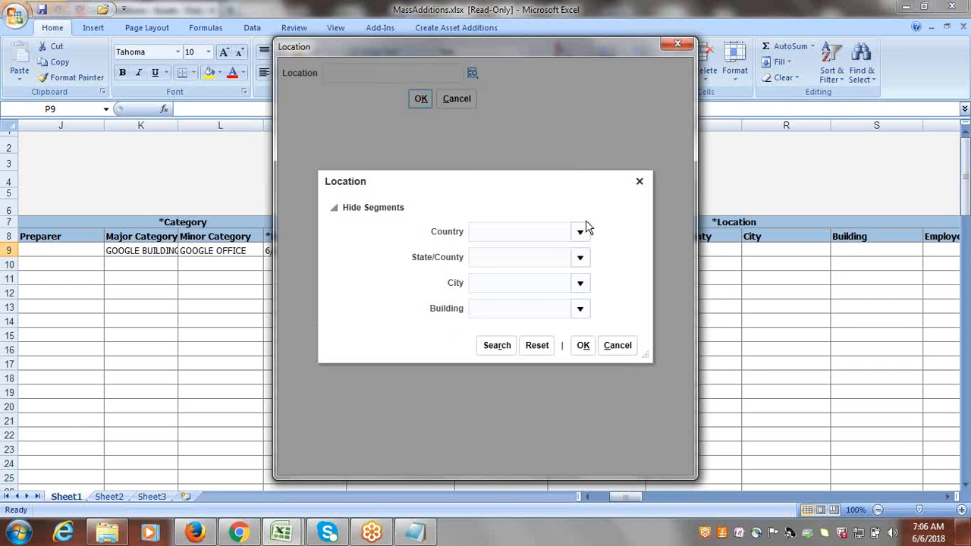
{"action": "left_click", "coordinate": [579, 231]}
{"action": "left_click", "coordinate": [397, 385]}
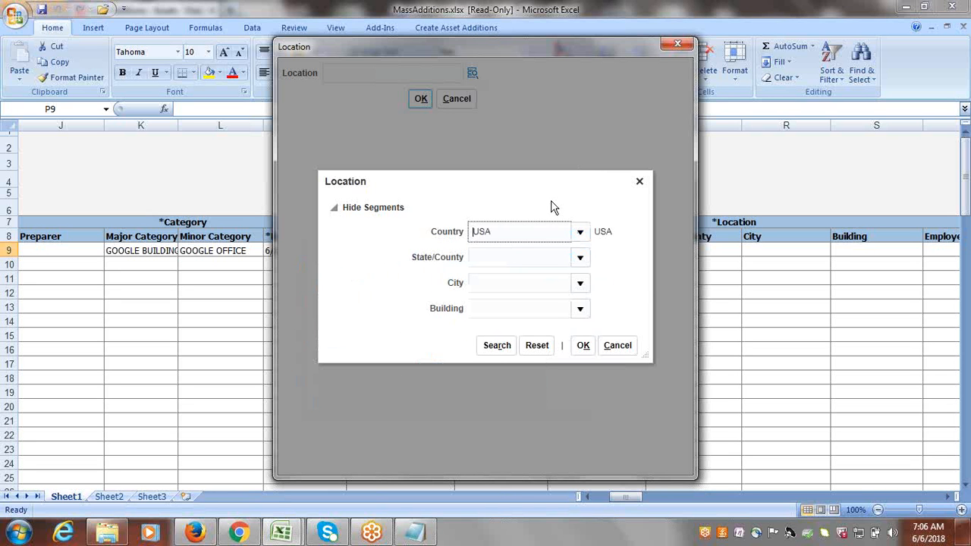
{"action": "left_click", "coordinate": [579, 257]}
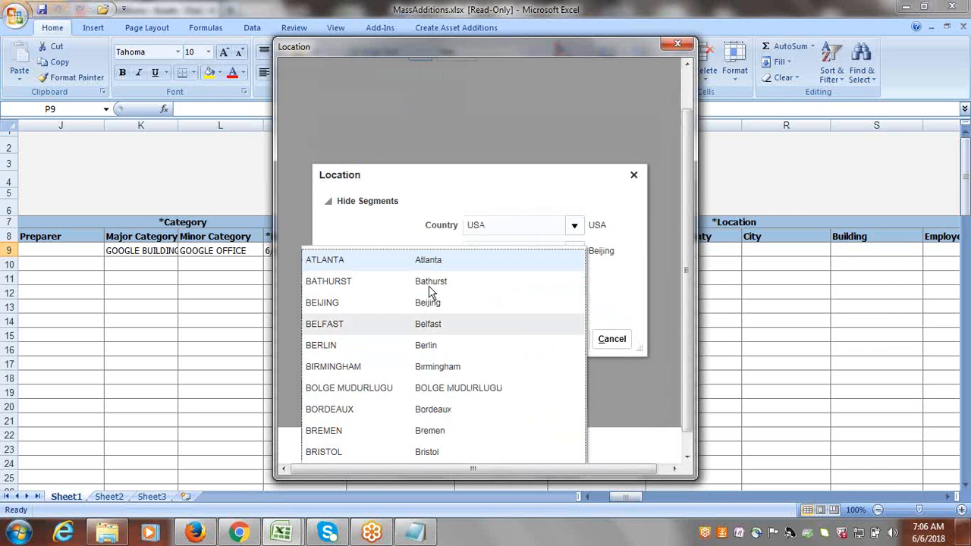
{"action": "key", "text": "Return"}
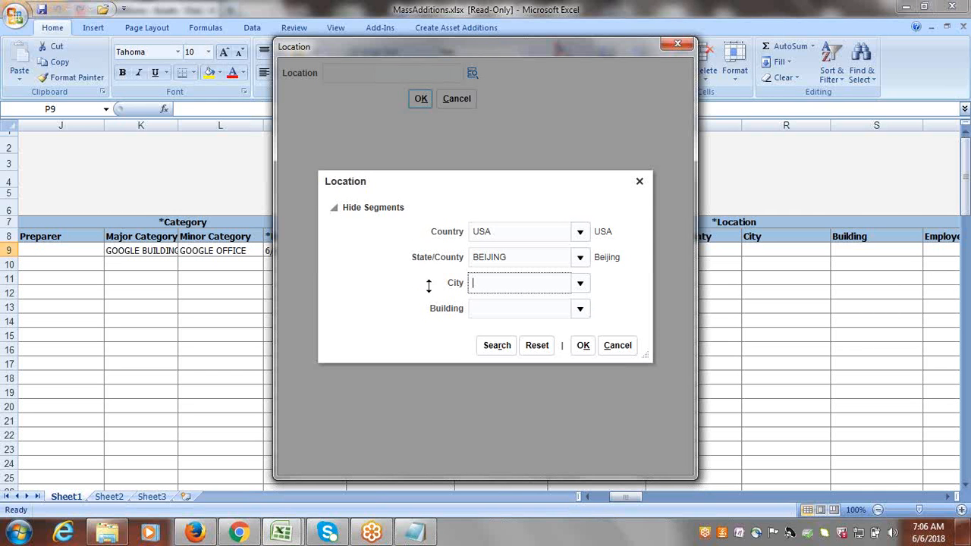
{"action": "left_click", "coordinate": [581, 310]}
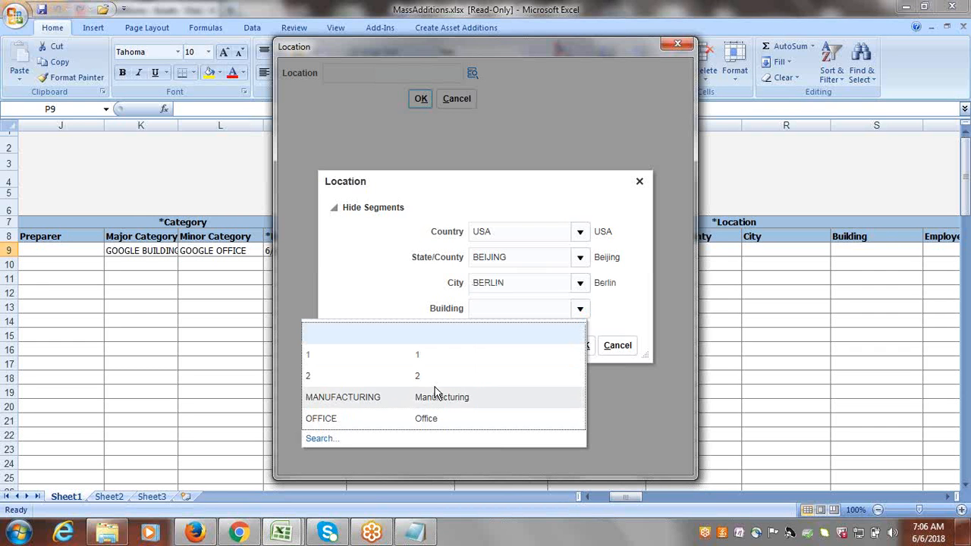
{"action": "left_click", "coordinate": [442, 377]}
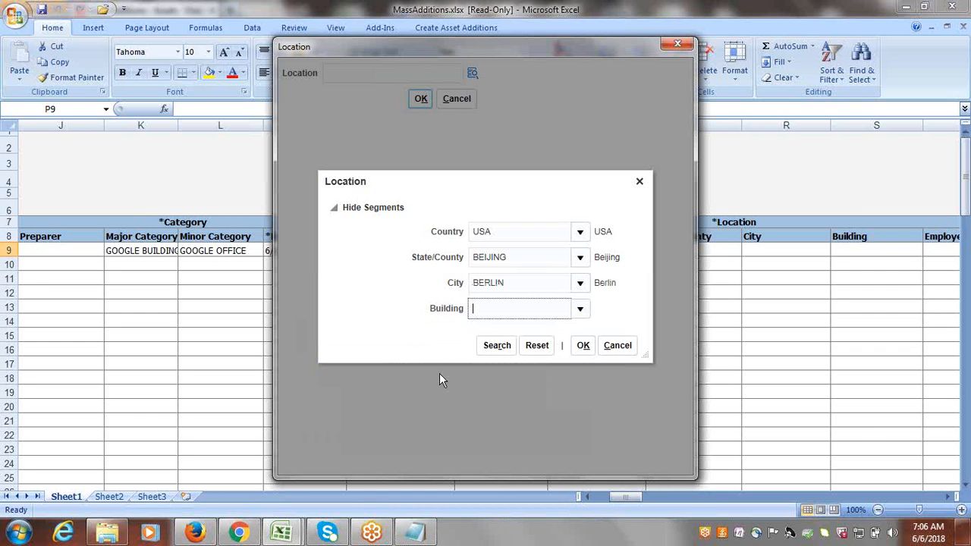
{"action": "left_click", "coordinate": [582, 345]}
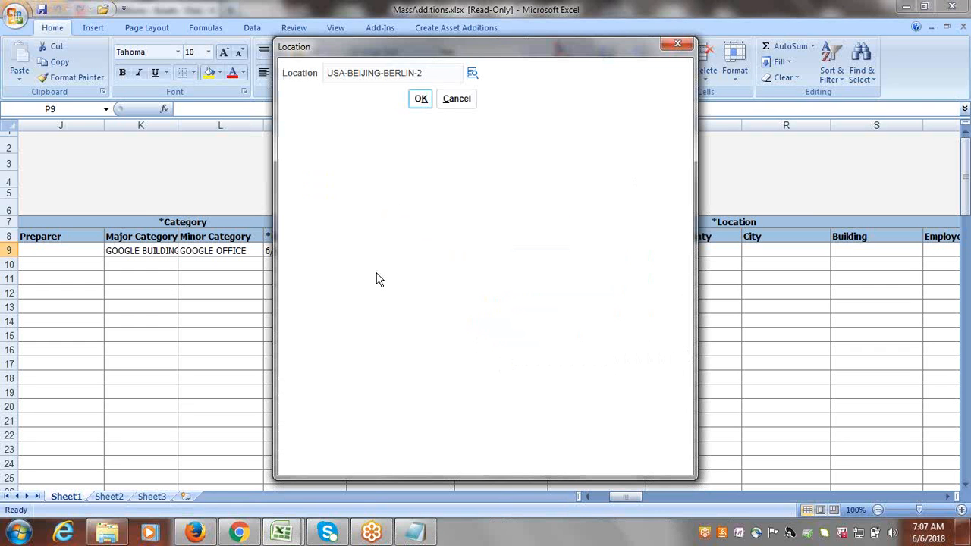
{"action": "left_click", "coordinate": [420, 101]}
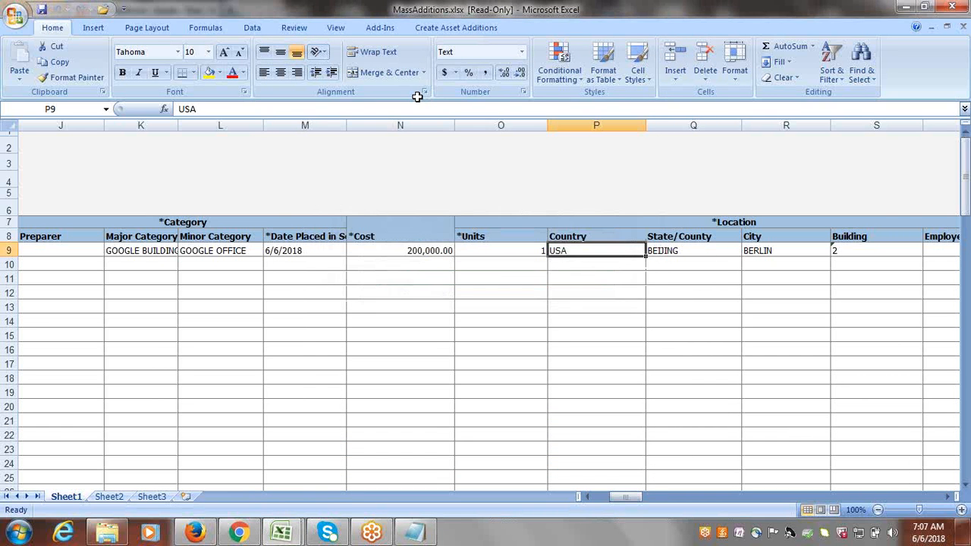
Move across row 9 to the Depreciation Expense Account Company cell and open its account dialog.
{"action": "key", "text": "Tab"}
{"action": "key", "text": "Tab"}
{"action": "key", "text": "Tab"}
{"action": "key", "text": "Tab"}
{"action": "key", "text": "Tab"}
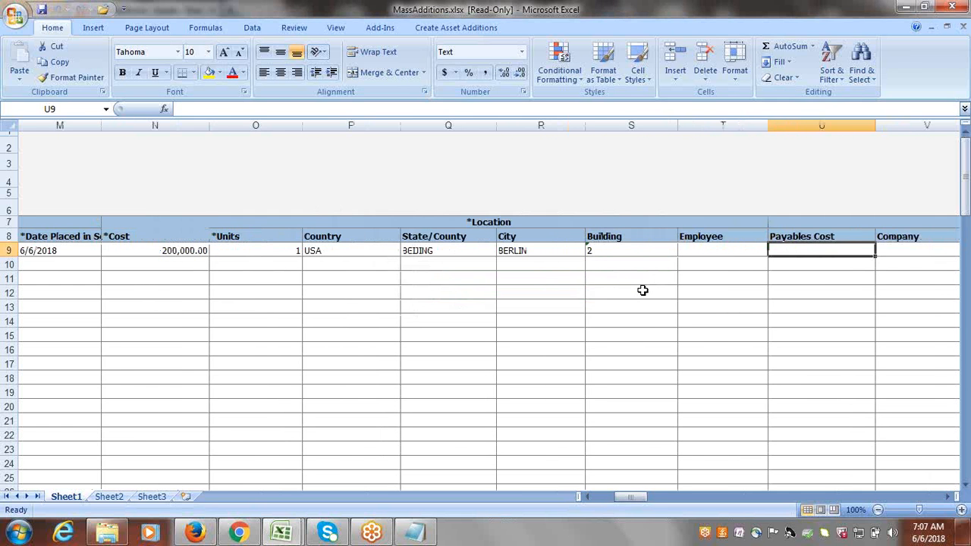
{"action": "key", "text": "Tab"}
{"action": "key", "text": "Tab"}
{"action": "key", "text": "Tab"}
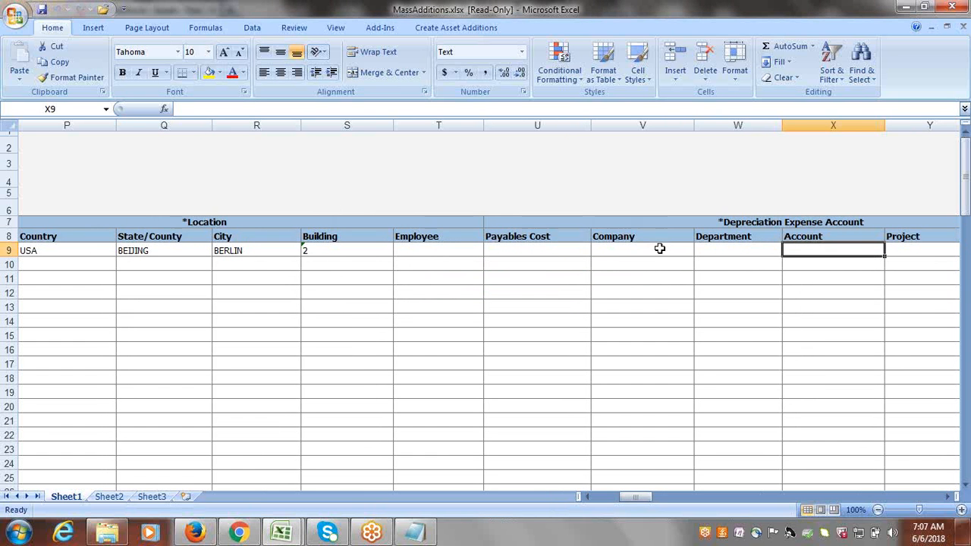
{"action": "left_click", "coordinate": [629, 255]}
{"action": "key", "text": "ctrl+Down"}
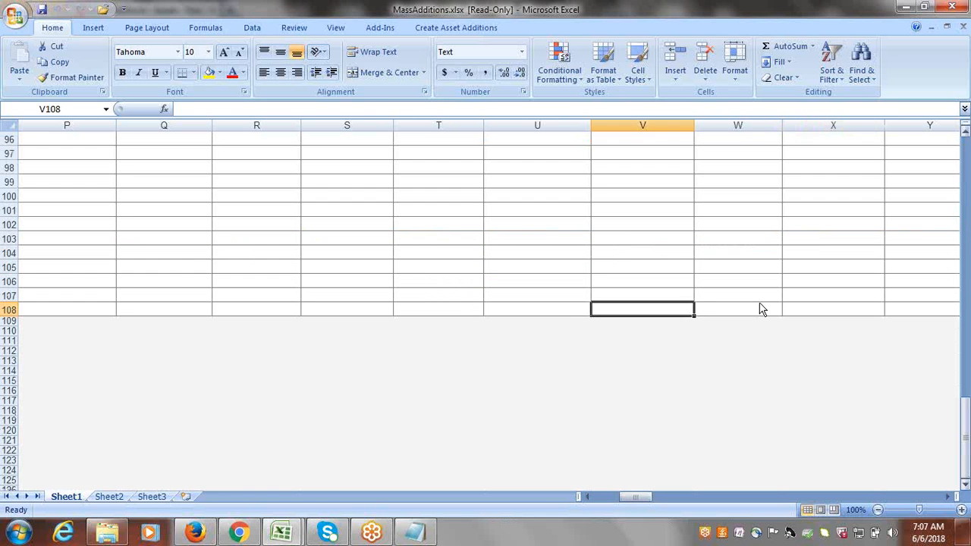
{"action": "left_click_drag", "start_coordinate": [964, 420], "coordinate": [959, 178]}
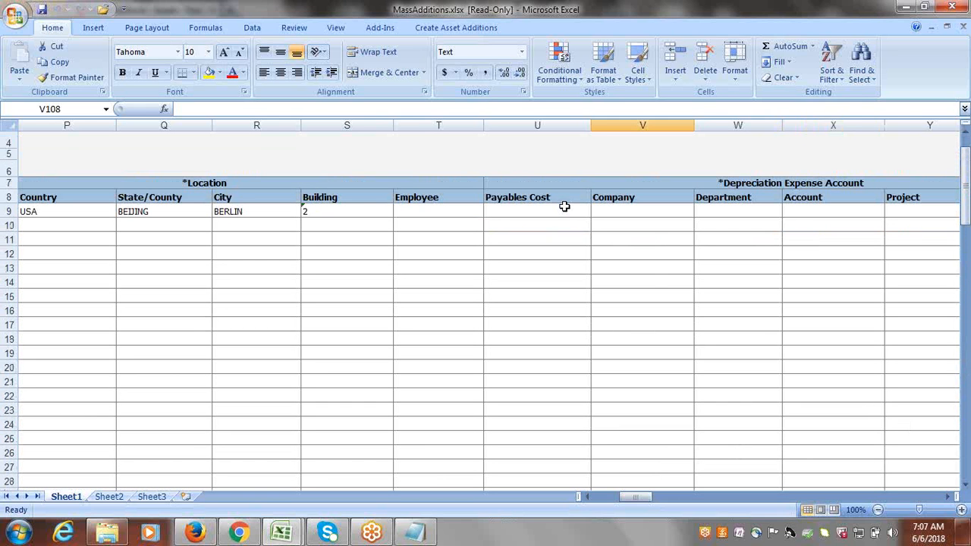
{"action": "left_click", "coordinate": [624, 208]}
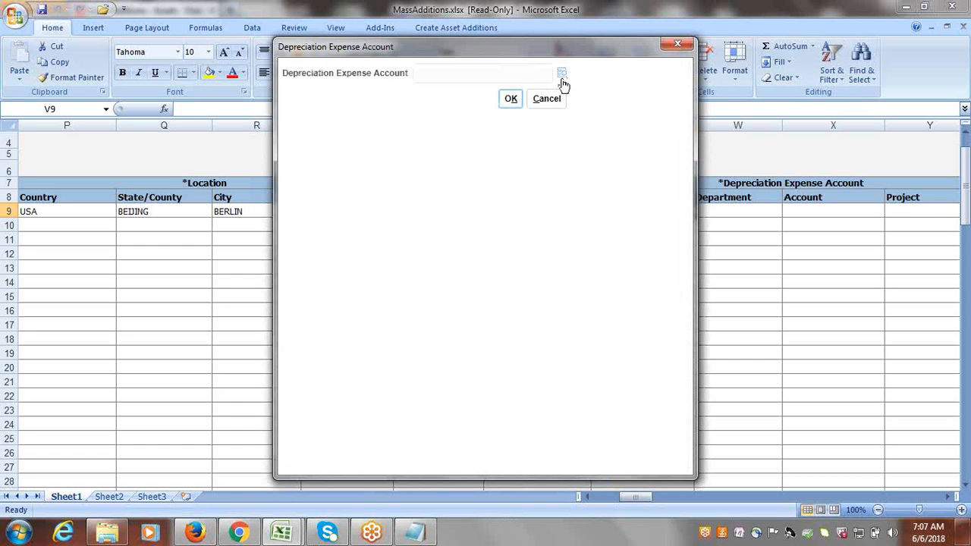
Choose Company 1000 Google Financial Services and Department 1000 Finance, then launch the full account search.
{"action": "left_click", "coordinate": [561, 73]}
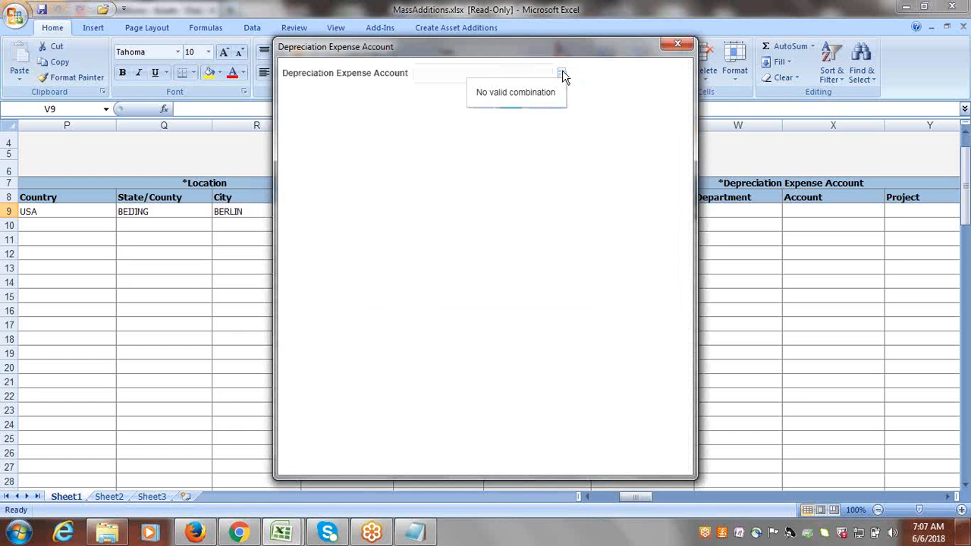
{"action": "left_click", "coordinate": [562, 73]}
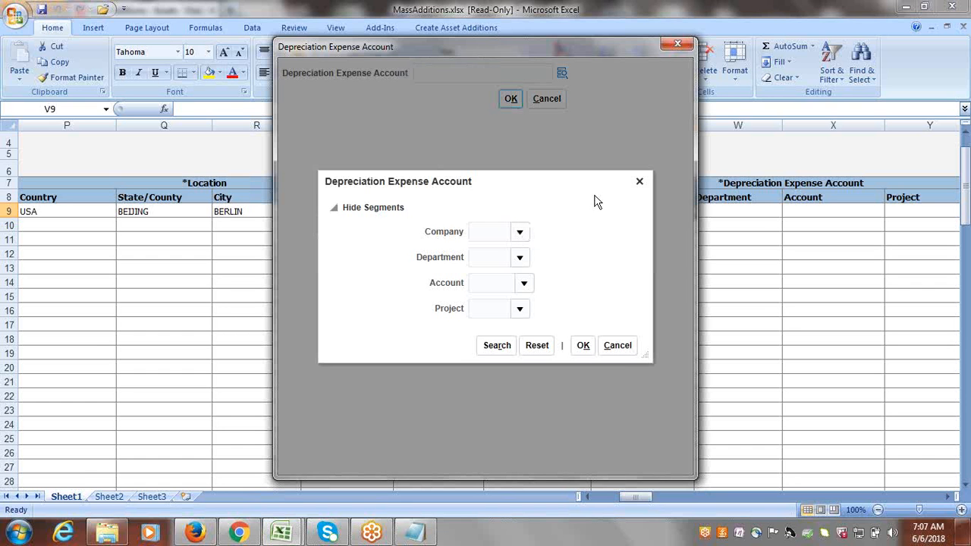
{"action": "left_click", "coordinate": [518, 230]}
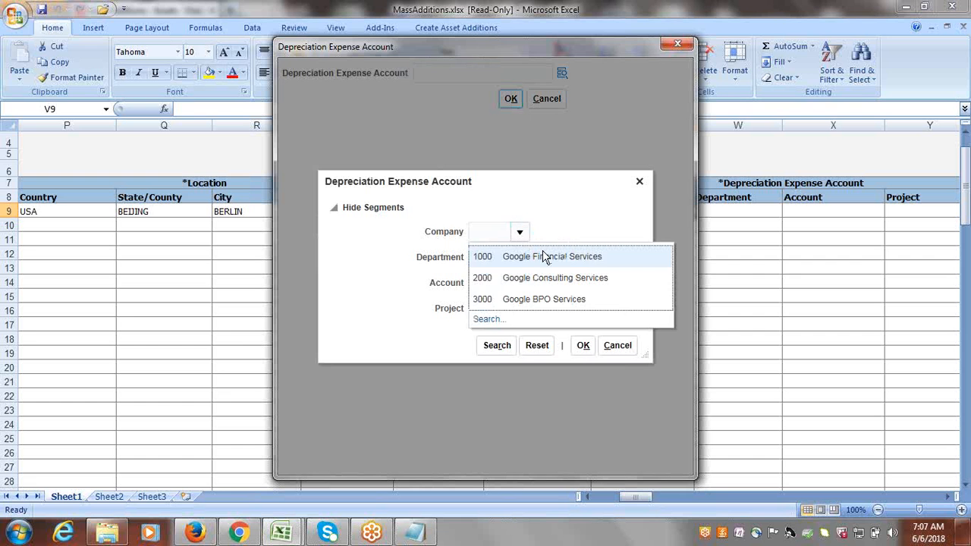
{"action": "left_click", "coordinate": [542, 254]}
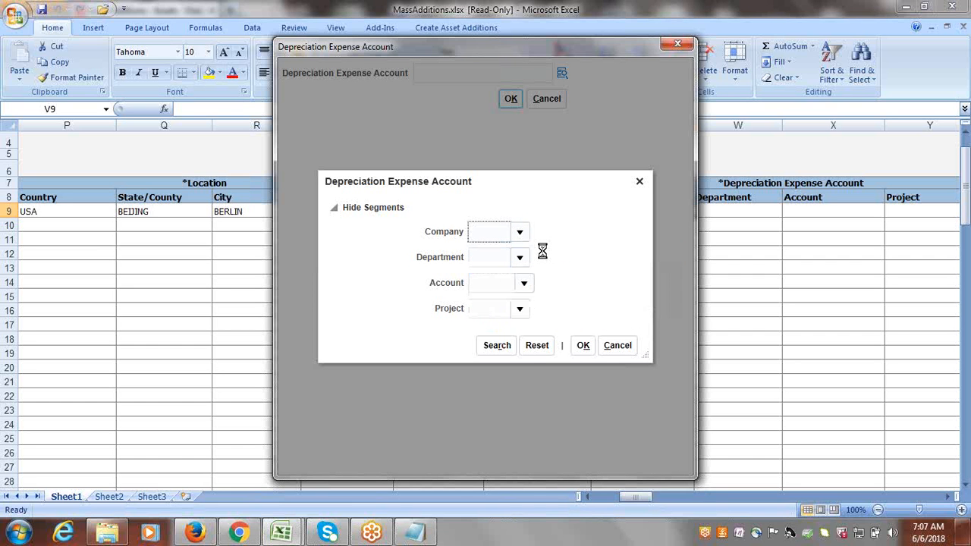
{"action": "left_click", "coordinate": [517, 257]}
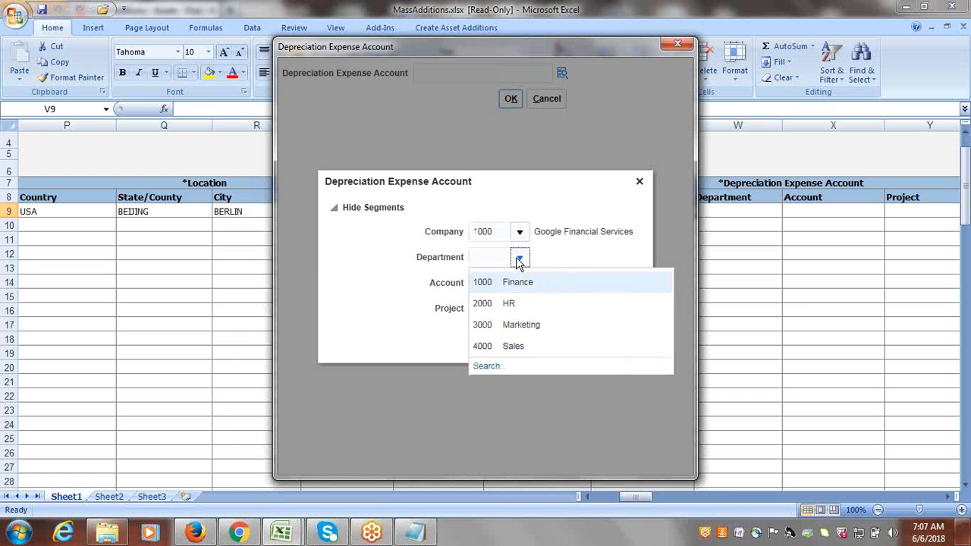
{"action": "left_click", "coordinate": [516, 283]}
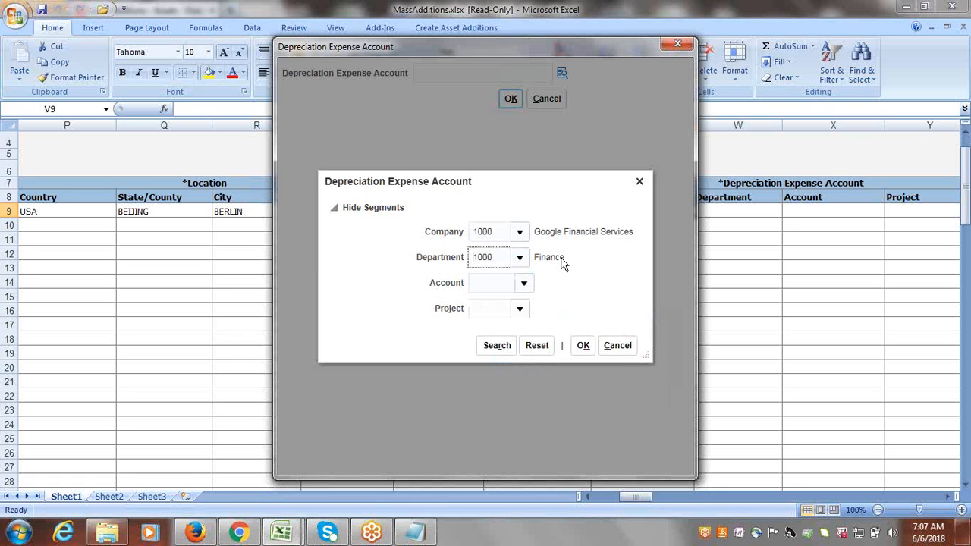
{"action": "left_click", "coordinate": [519, 282]}
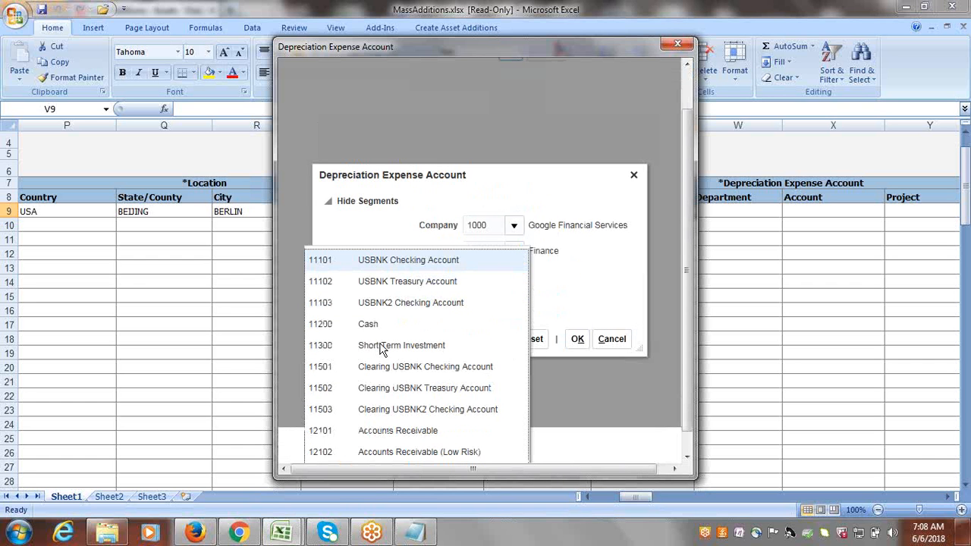
{"action": "left_click_drag", "start_coordinate": [689, 247], "coordinate": [686, 281]}
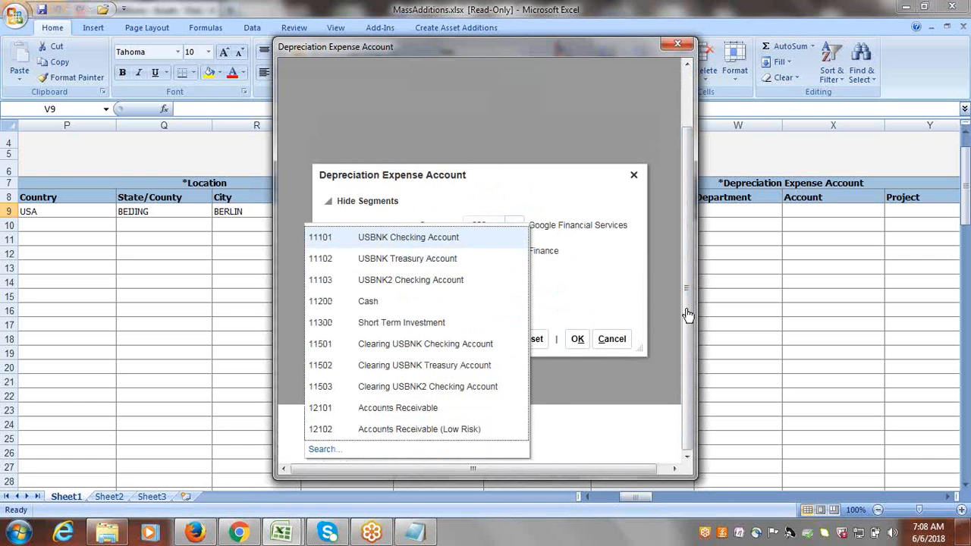
{"action": "left_click", "coordinate": [321, 452]}
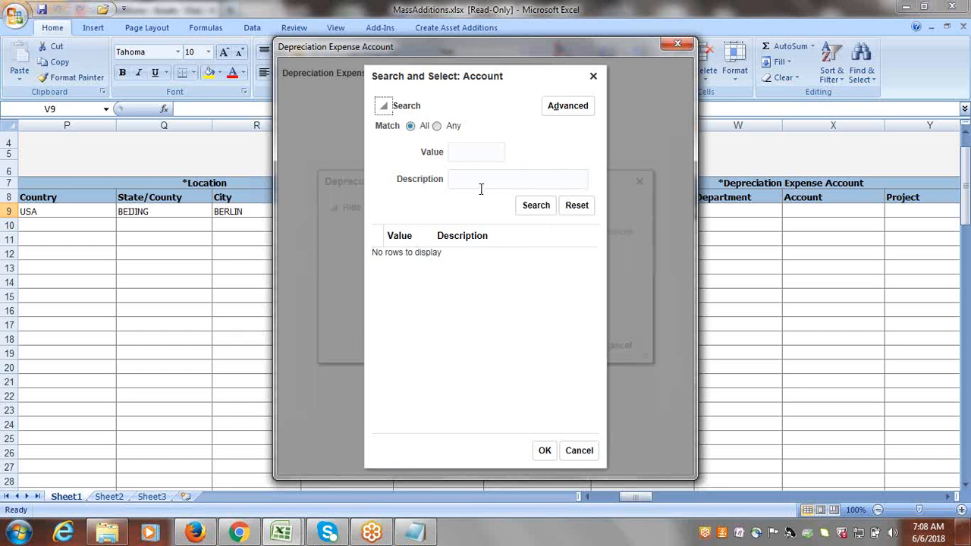
Search account descriptions for 'Depreciat' and select 68120 Depreciation Building and Improvements.
{"action": "left_click", "coordinate": [480, 189]}
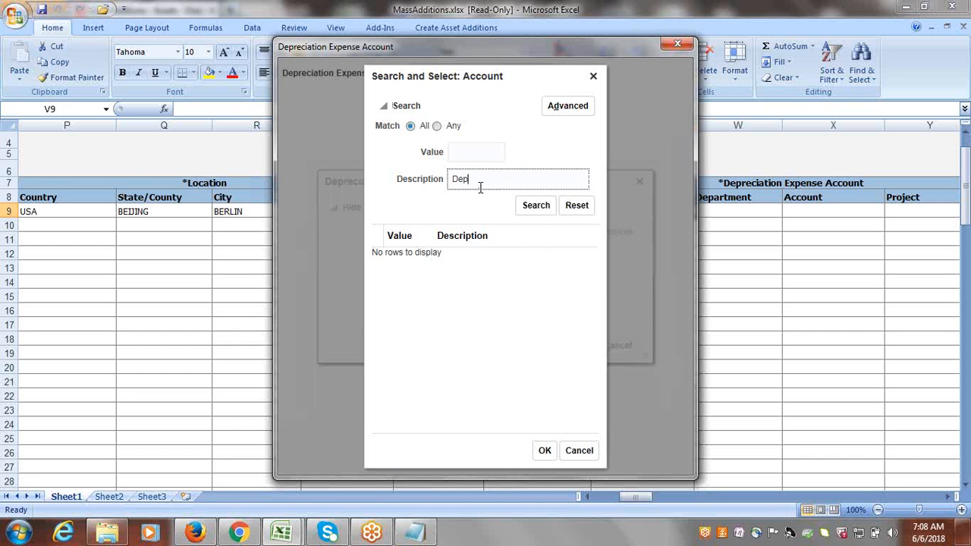
{"action": "type", "text": "Depreciation"}
{"action": "left_click", "coordinate": [537, 208]}
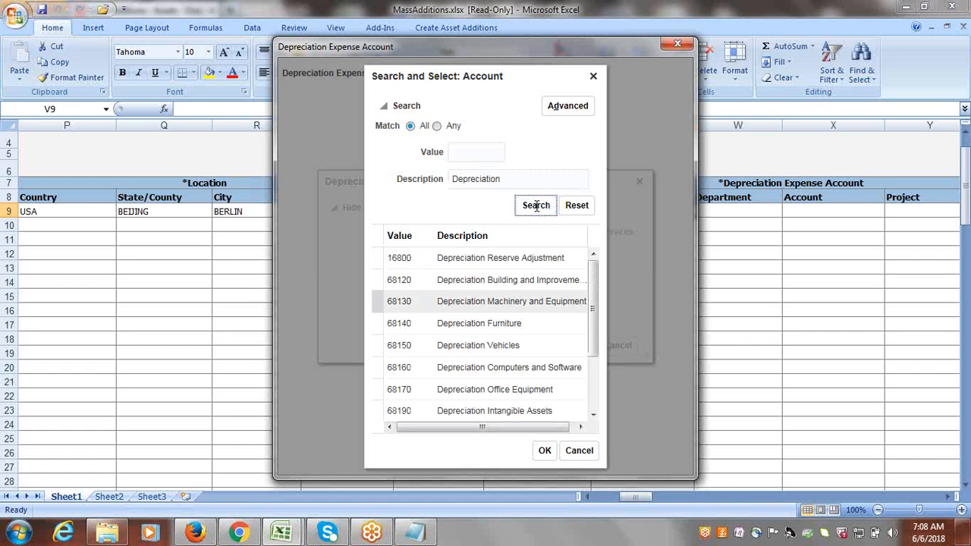
{"action": "left_click", "coordinate": [491, 282]}
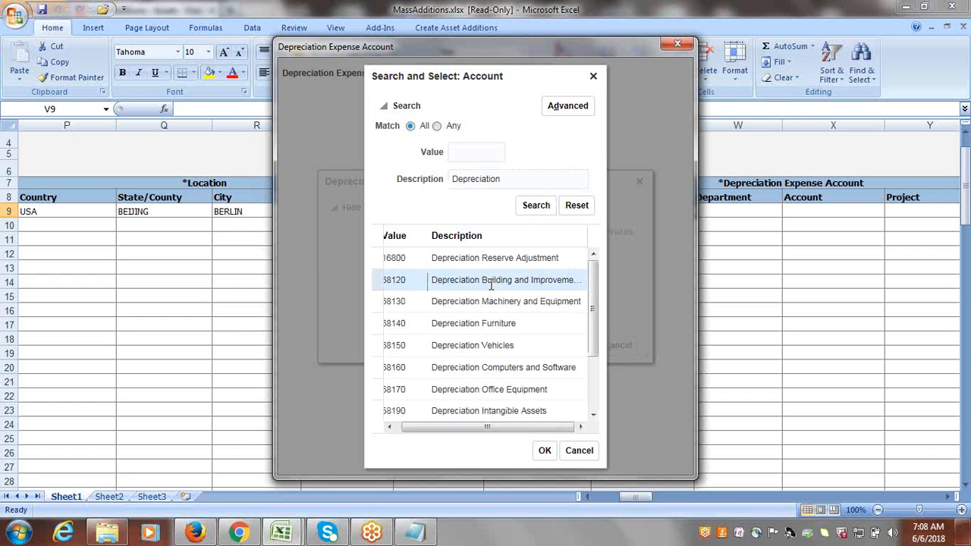
{"action": "left_click", "coordinate": [543, 452]}
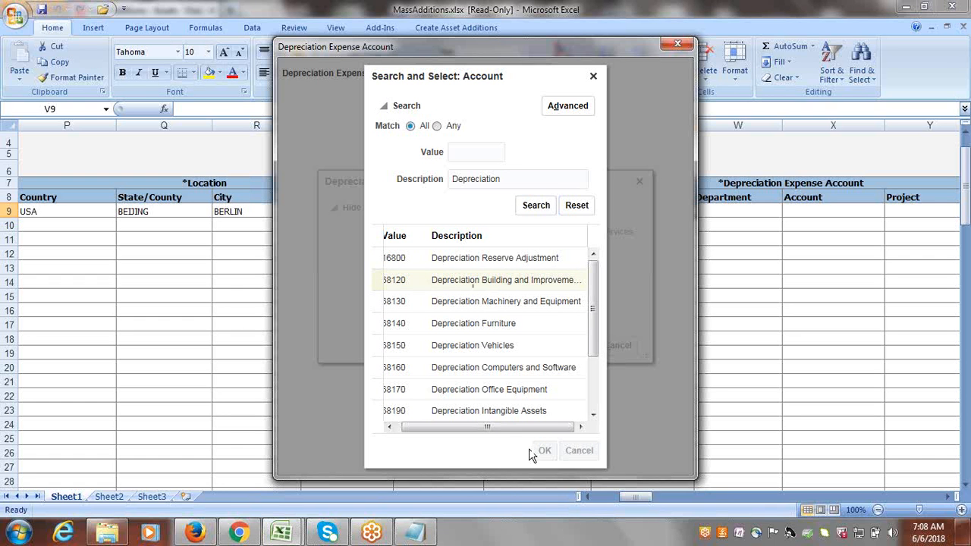
{"action": "left_click", "coordinate": [520, 311]}
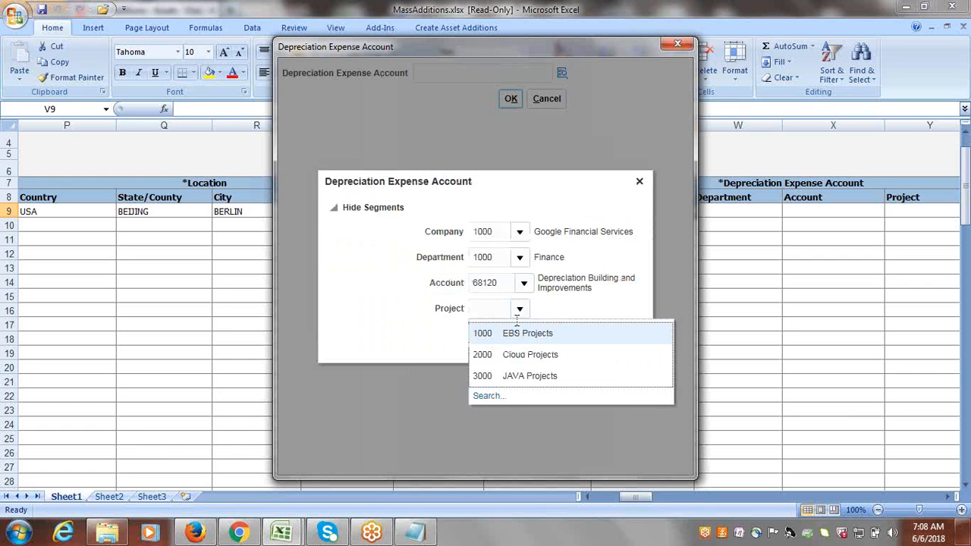
{"action": "left_click", "coordinate": [512, 331]}
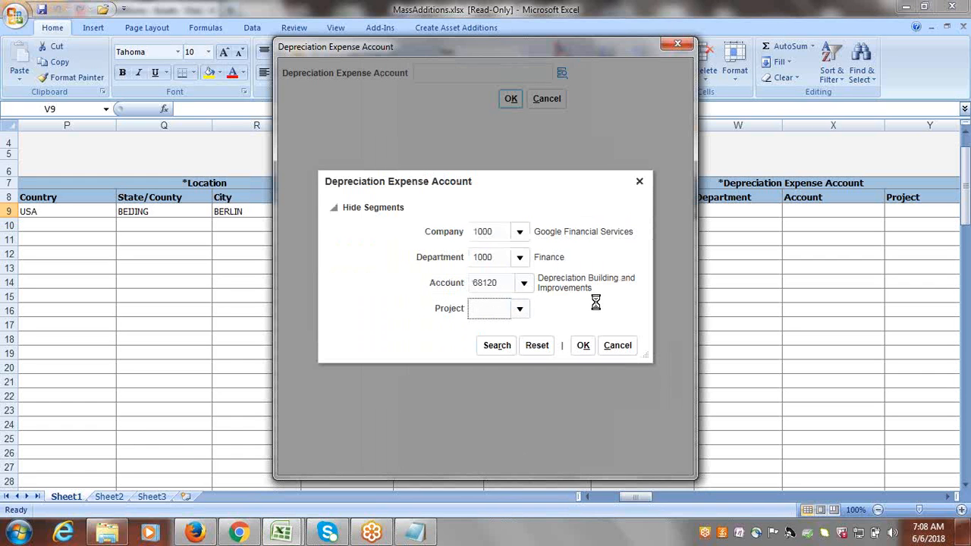
{"action": "left_click", "coordinate": [584, 345]}
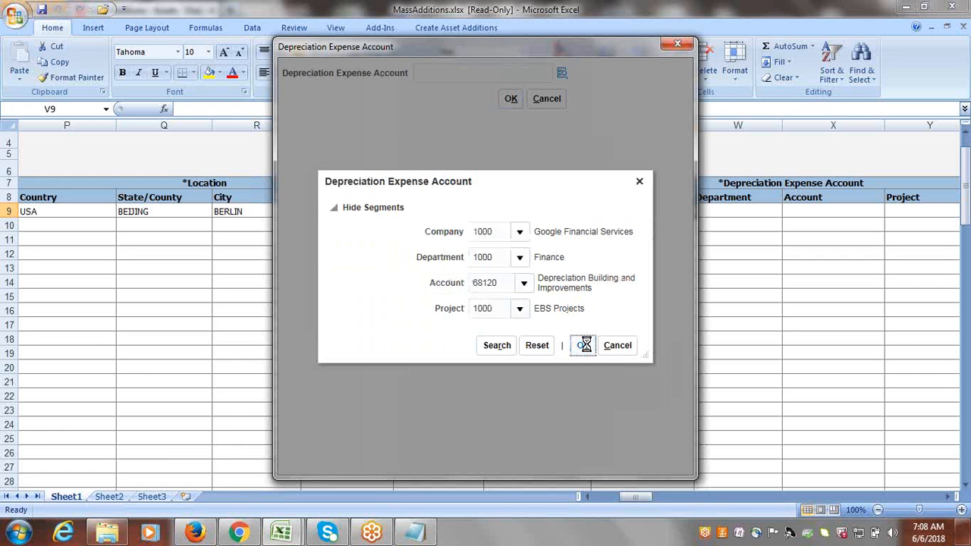
{"action": "left_click", "coordinate": [507, 103]}
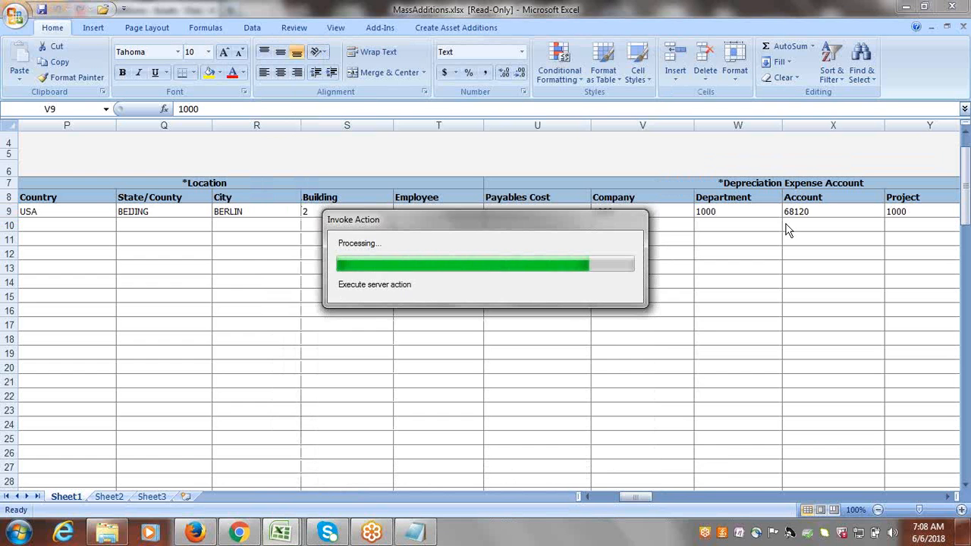
{"action": "key", "text": "Tab"}
{"action": "key", "text": "Tab"}
{"action": "key", "text": "Tab"}
{"action": "key", "text": "Tab"}
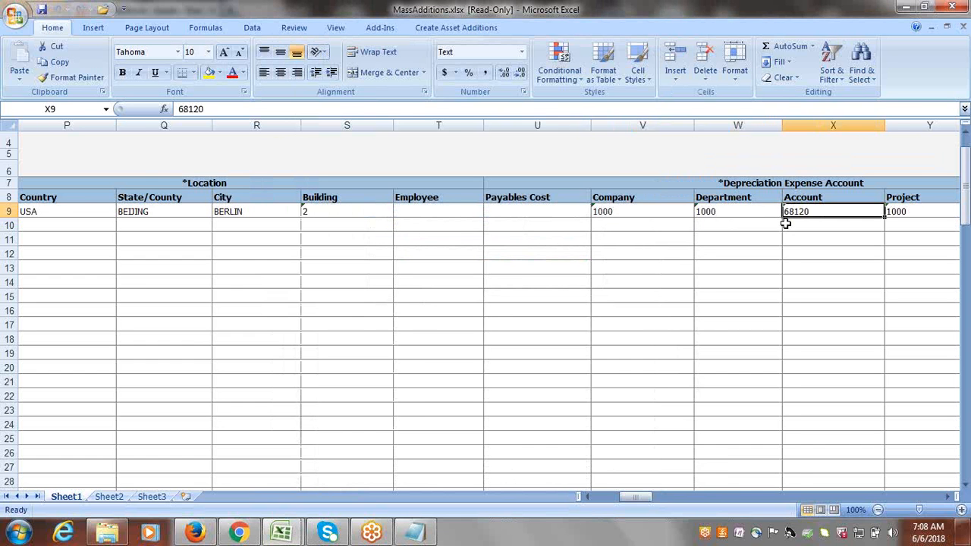
Go to Clearing Account cell AE9 and open its account segment picker.
{"action": "key", "text": "Tab"}
{"action": "key", "text": "Tab"}
{"action": "key", "text": "Tab"}
{"action": "key", "text": "Tab"}
{"action": "key", "text": "Tab"}
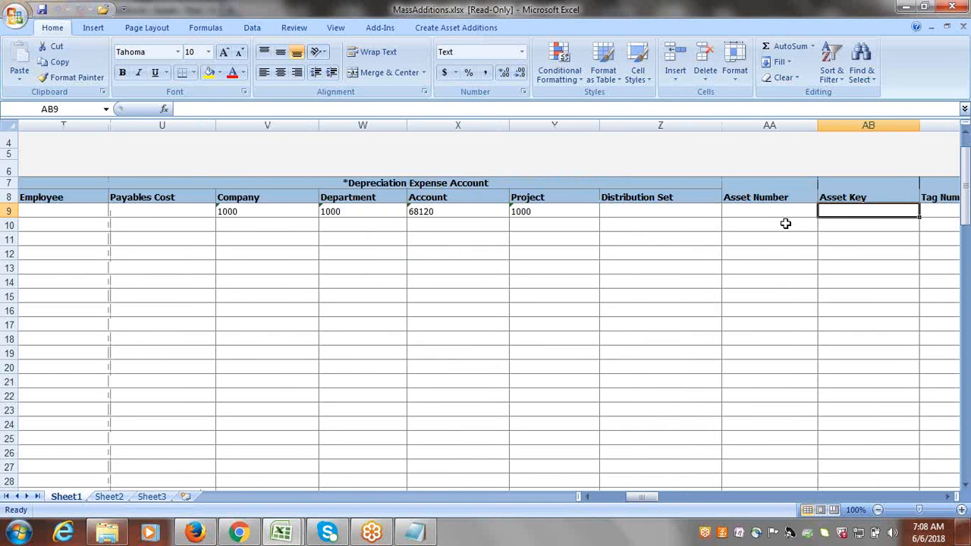
{"action": "key", "text": "Tab"}
{"action": "key", "text": "Tab"}
{"action": "key", "text": "Tab"}
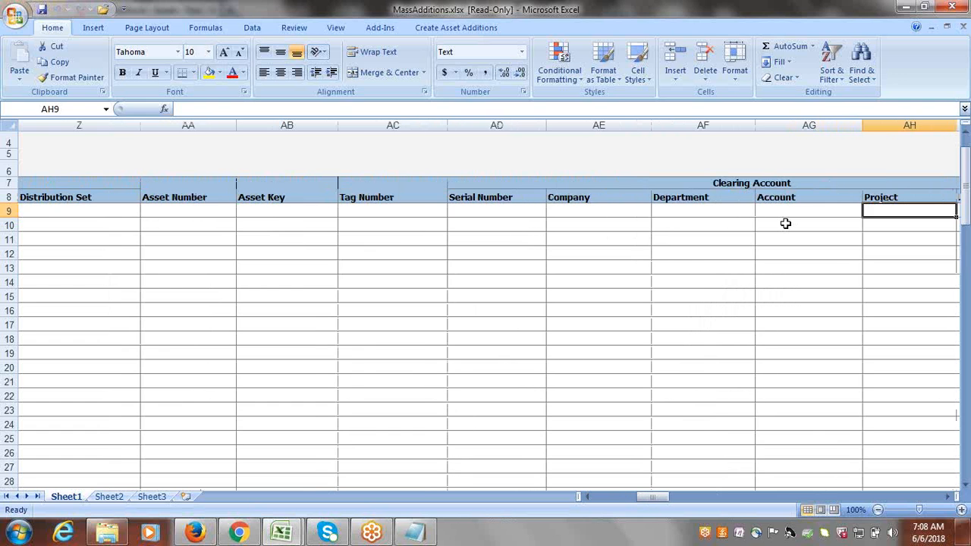
{"action": "left_click", "coordinate": [586, 209]}
{"action": "double_click", "coordinate": [586, 209]}
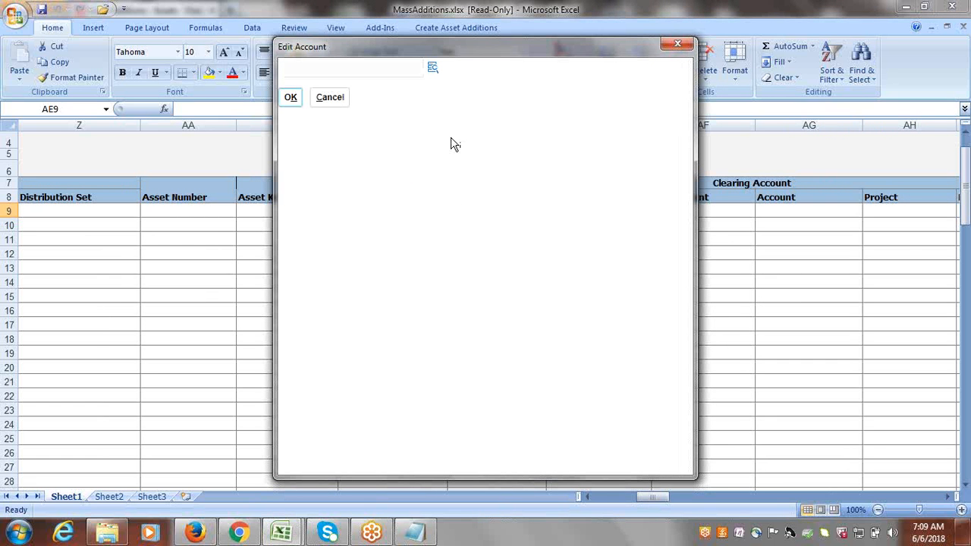
{"action": "left_click", "coordinate": [433, 69]}
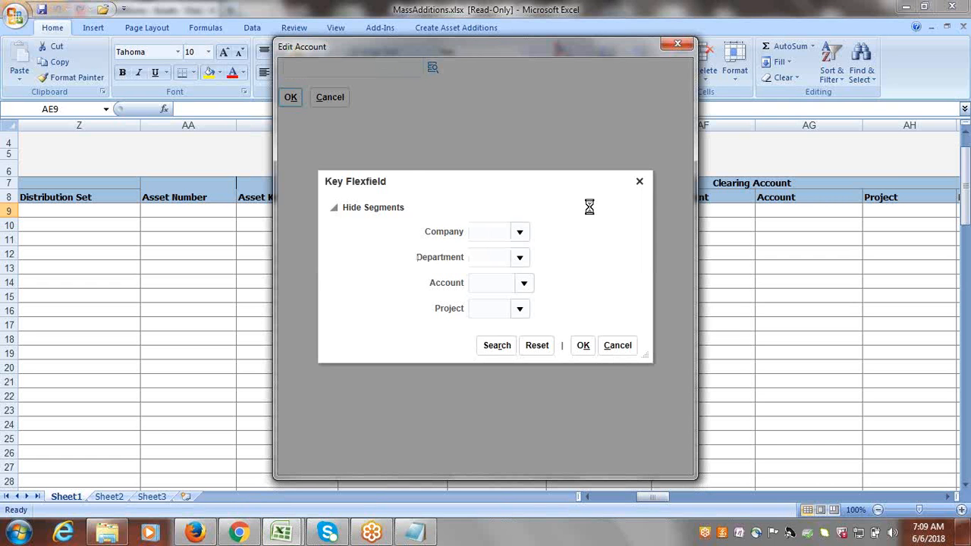
Set Company 1000 Google Financial Services and Department 1000 Finance, then open the full account search.
{"action": "left_click", "coordinate": [516, 231]}
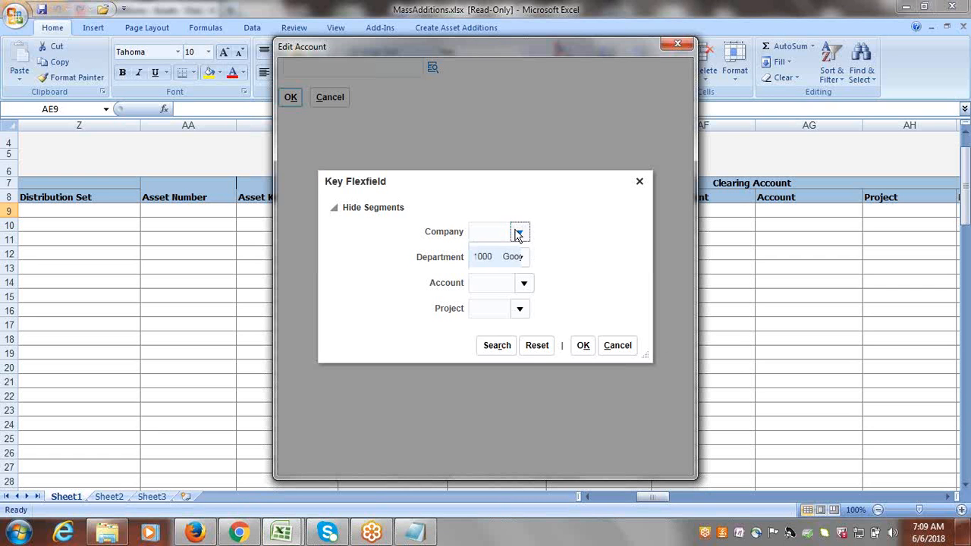
{"action": "left_click", "coordinate": [512, 257]}
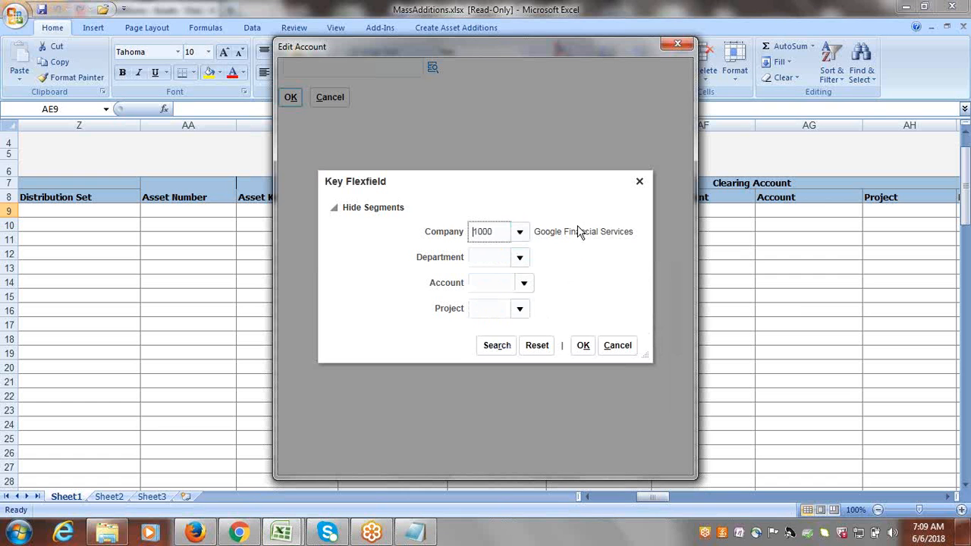
{"action": "left_click", "coordinate": [519, 257]}
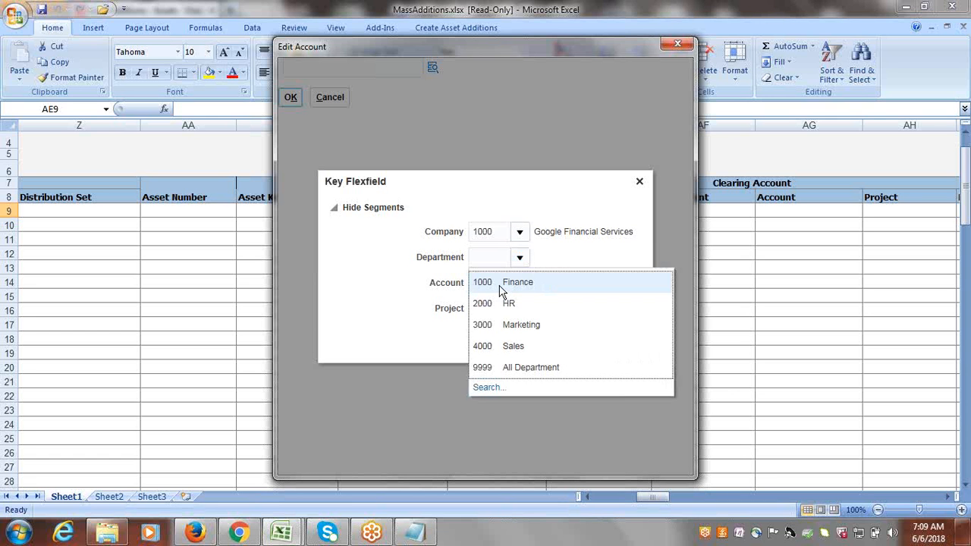
{"action": "left_click", "coordinate": [499, 285]}
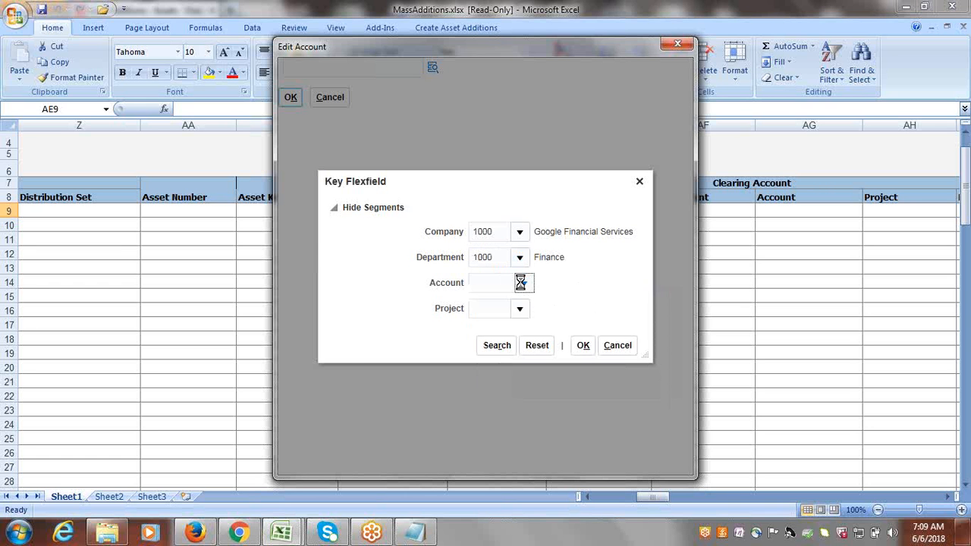
{"action": "left_click", "coordinate": [520, 282]}
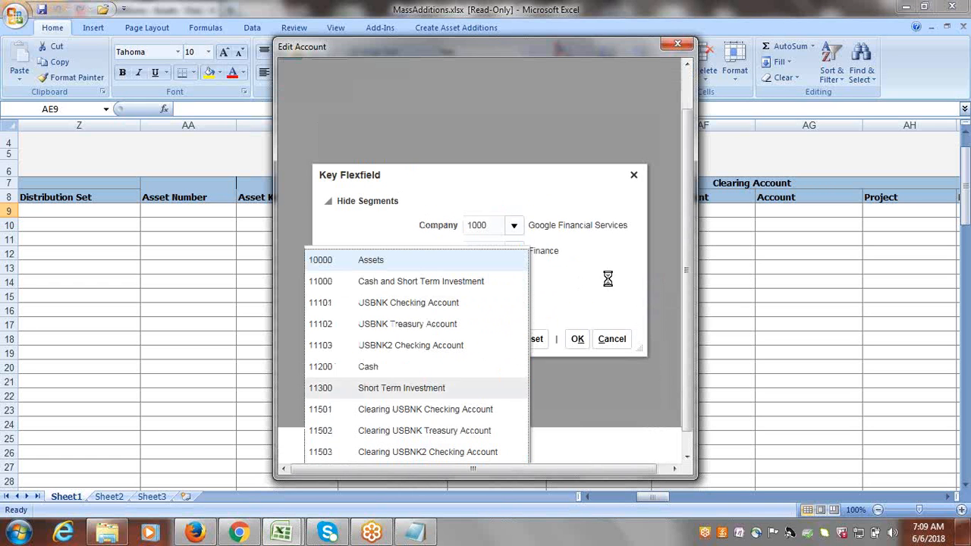
{"action": "scroll", "coordinate": [644, 265], "scroll_direction": "down", "scroll_amount": 1}
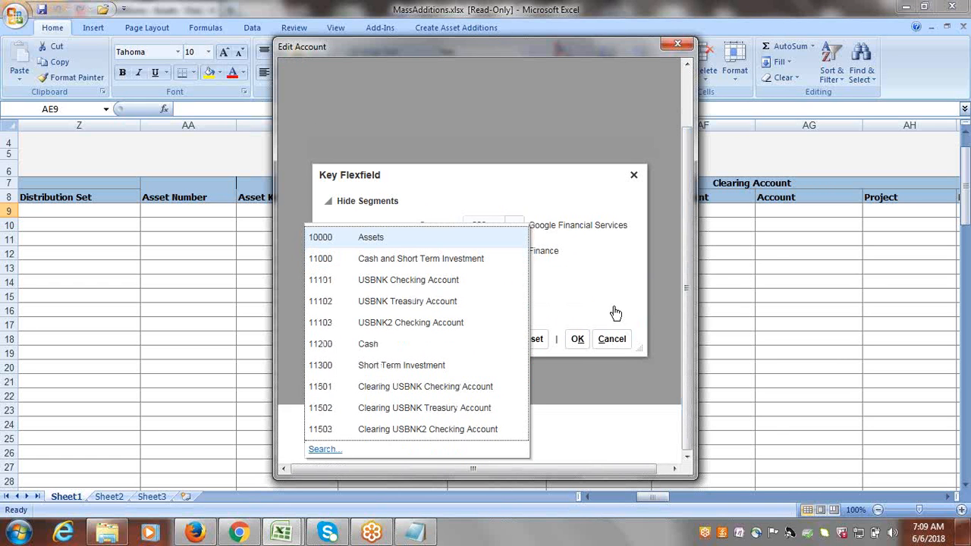
{"action": "left_click", "coordinate": [334, 450]}
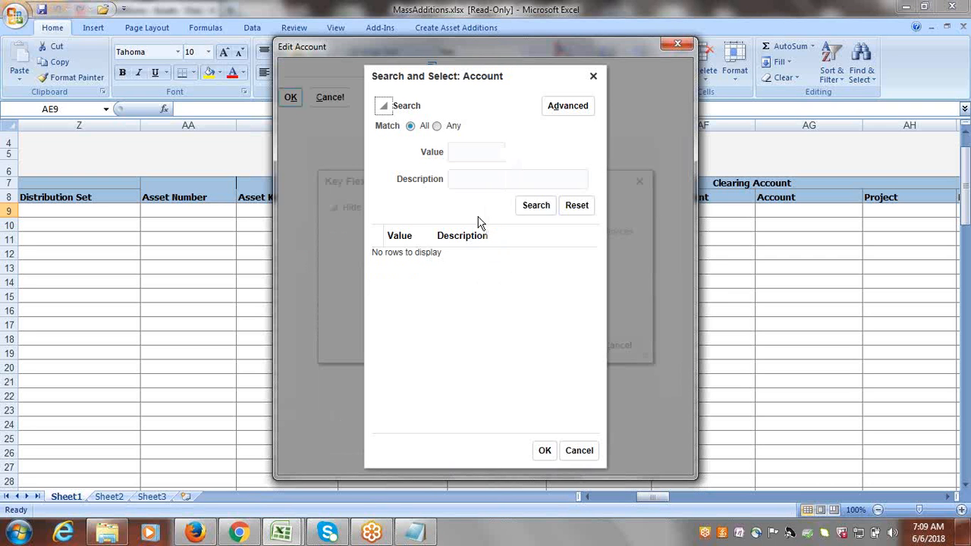
Search account descriptions for 'Asset', fixing the misspelled 'Asset Clearning', and choose 15910 Asset Clearing.
{"action": "left_click", "coordinate": [478, 186]}
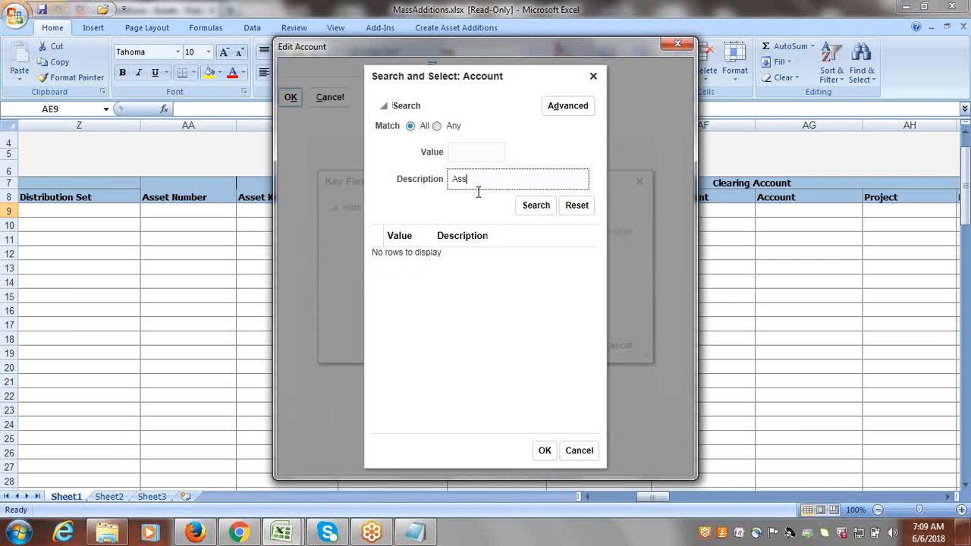
{"action": "type", "text": "Asset Clearning"}
{"action": "left_click", "coordinate": [536, 210]}
{"action": "left_click", "coordinate": [534, 209]}
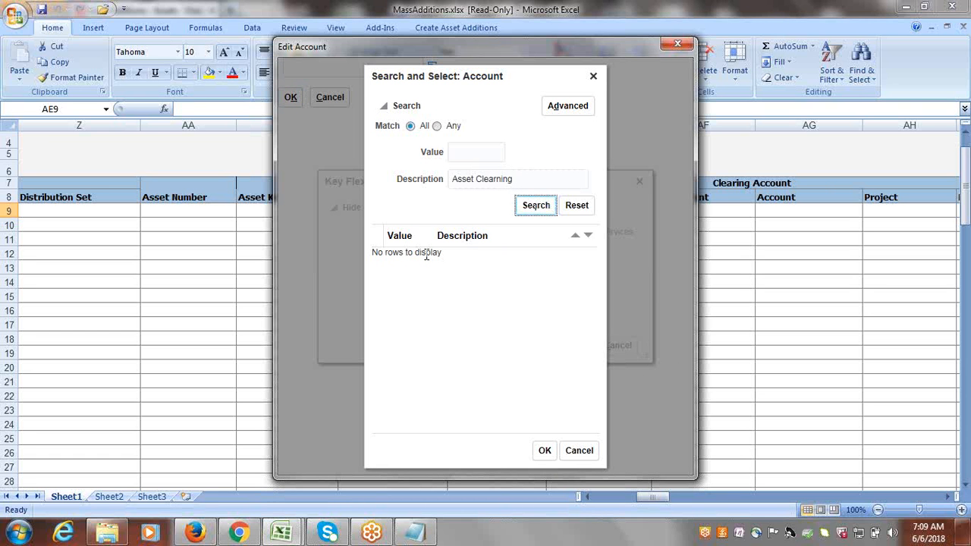
{"action": "left_click", "coordinate": [520, 178]}
{"action": "key", "text": "BackSpace"}
{"action": "key", "text": "BackSpace"}
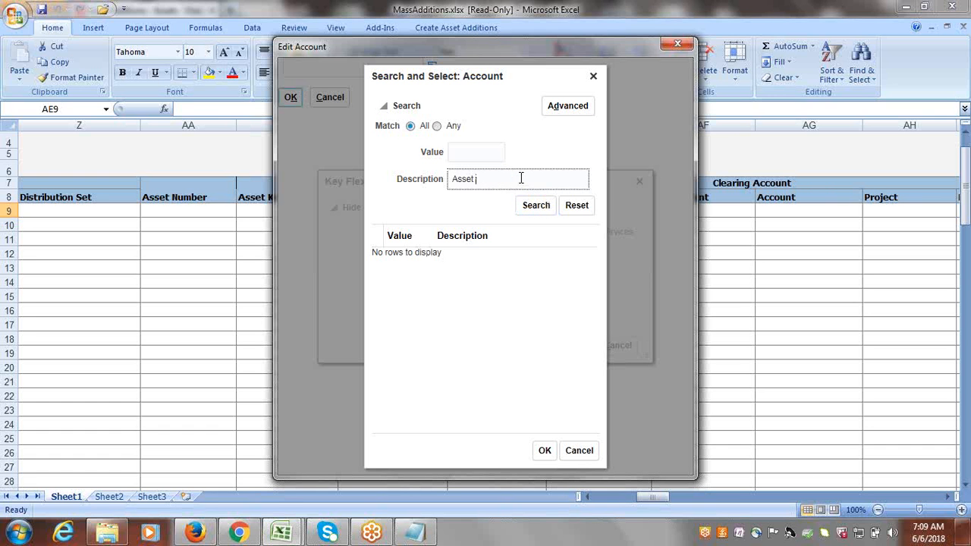
{"action": "left_click", "coordinate": [535, 206]}
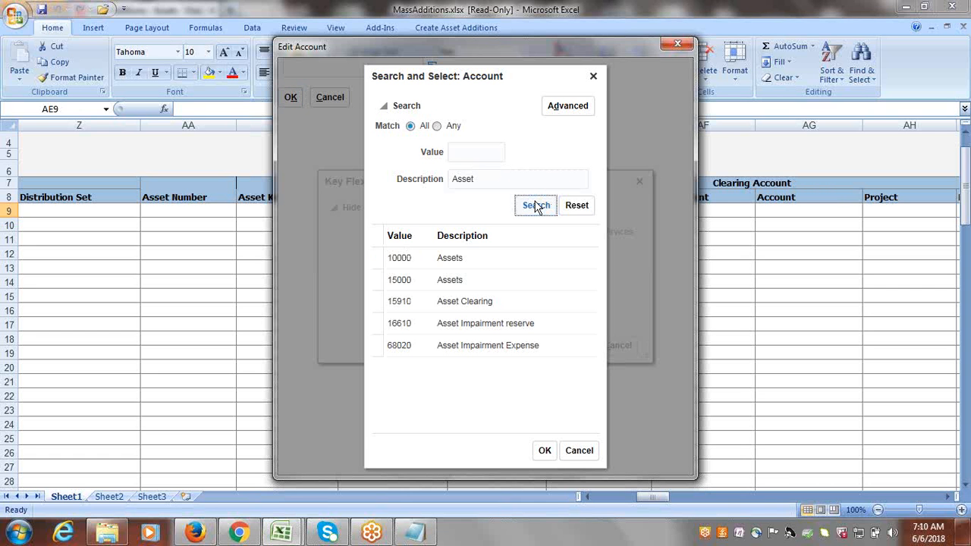
{"action": "left_click", "coordinate": [474, 304]}
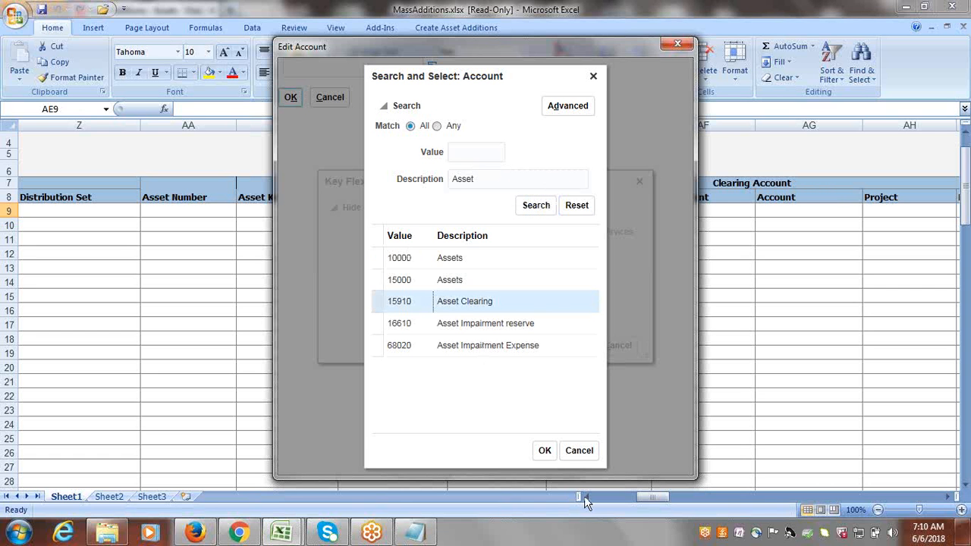
{"action": "left_click", "coordinate": [546, 450]}
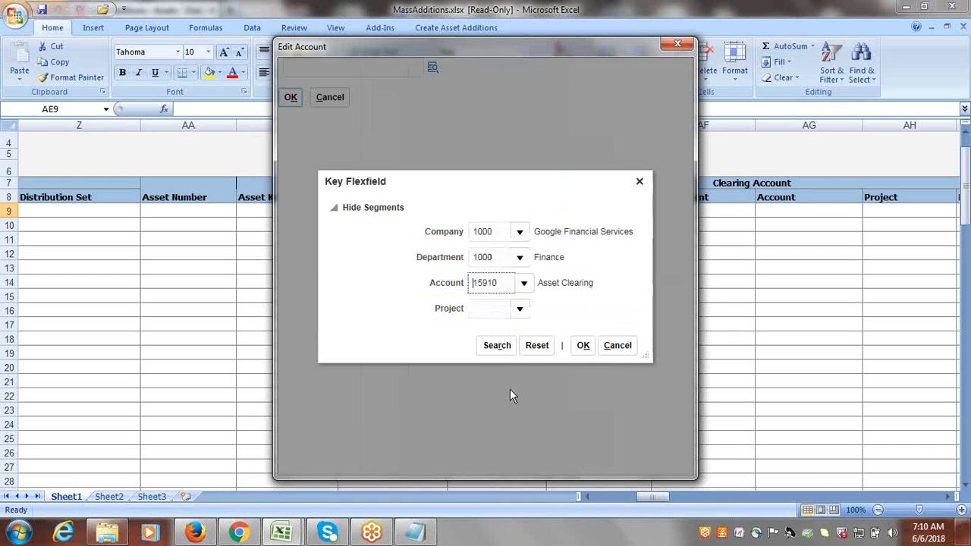
{"action": "left_click", "coordinate": [520, 310]}
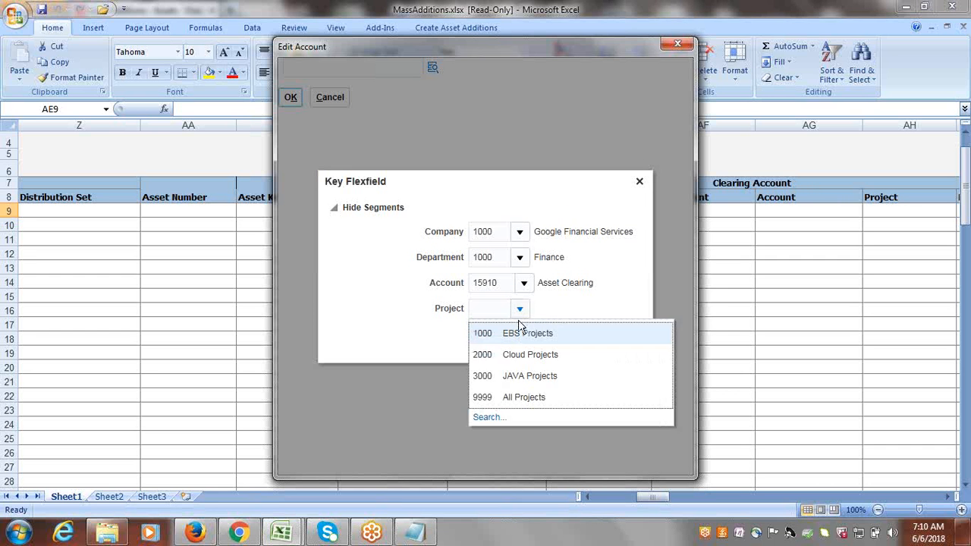
{"action": "left_click", "coordinate": [517, 328]}
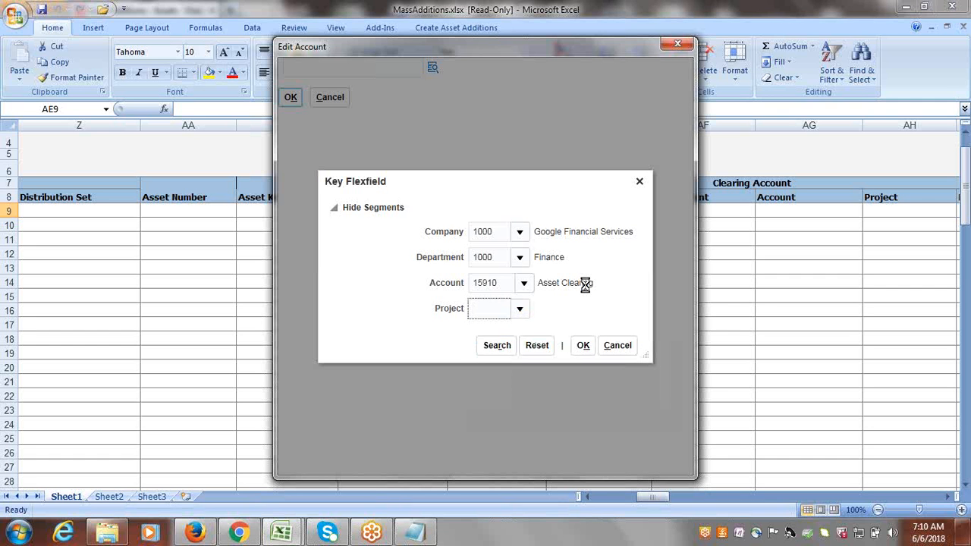
{"action": "type", "text": "1000"}
{"action": "left_click", "coordinate": [584, 346]}
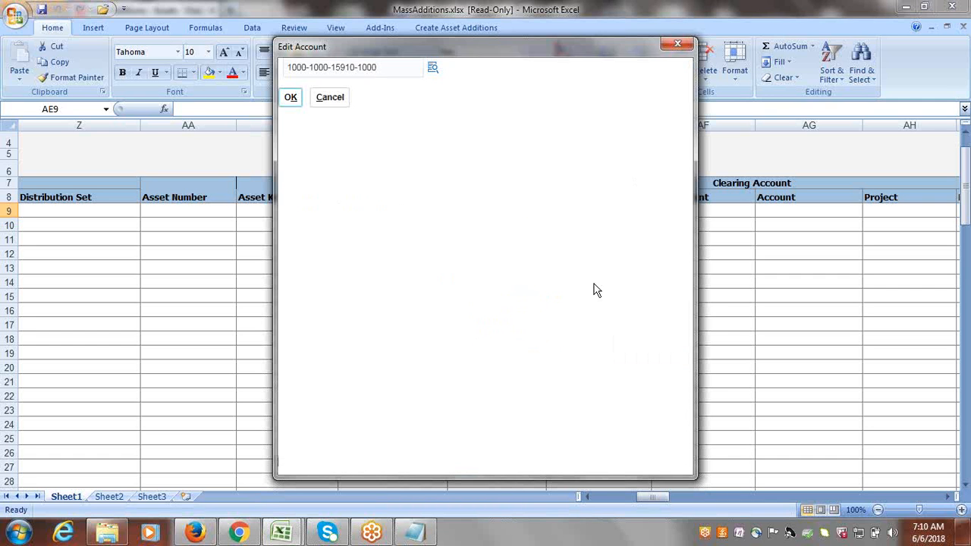
{"action": "left_click", "coordinate": [289, 98]}
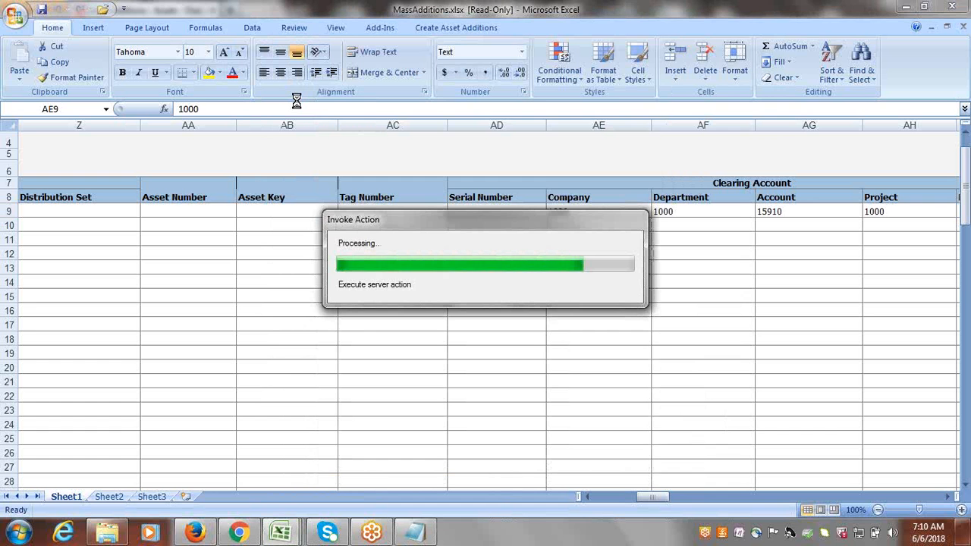
{"action": "left_click", "coordinate": [495, 210]}
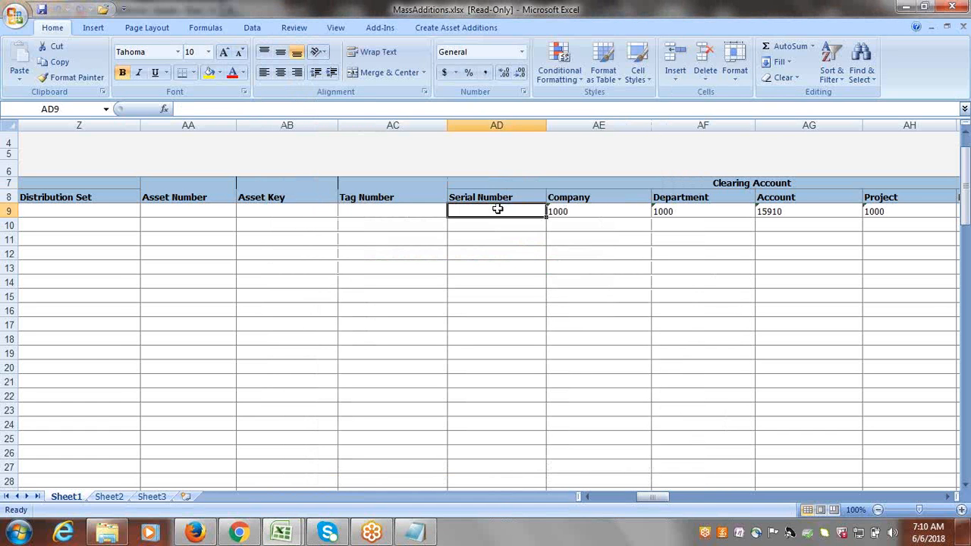
{"action": "key", "text": "Tab"}
{"action": "key", "text": "Tab"}
{"action": "key", "text": "Tab"}
{"action": "key", "text": "Tab"}
{"action": "key", "text": "Tab"}
{"action": "key", "text": "Tab"}
{"action": "key", "text": "Tab"}
{"action": "key", "text": "Tab"}
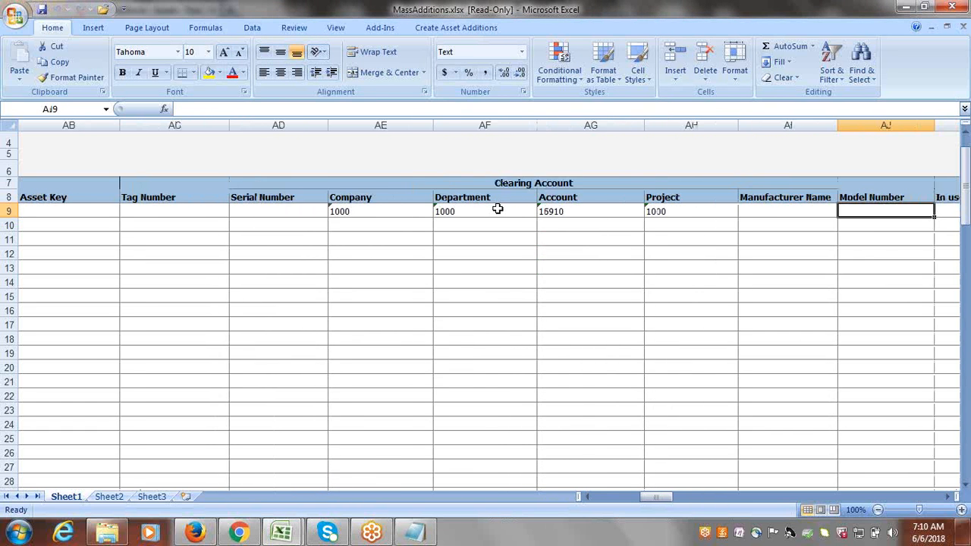
{"action": "key", "text": "Tab"}
{"action": "key", "text": "Tab"}
{"action": "key", "text": "Tab"}
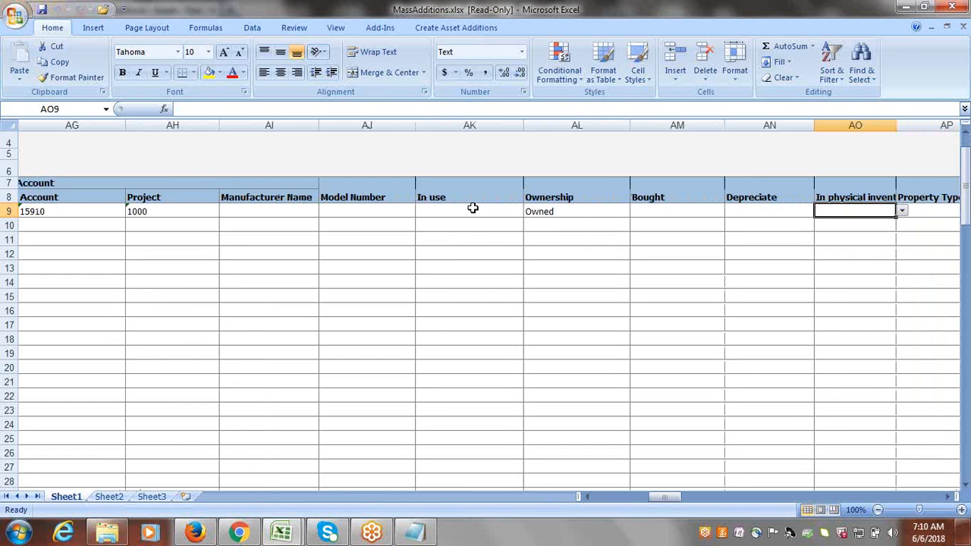
{"action": "left_click", "coordinate": [473, 208]}
{"action": "key", "text": "Tab"}
{"action": "key", "text": "Tab"}
{"action": "key", "text": "Tab"}
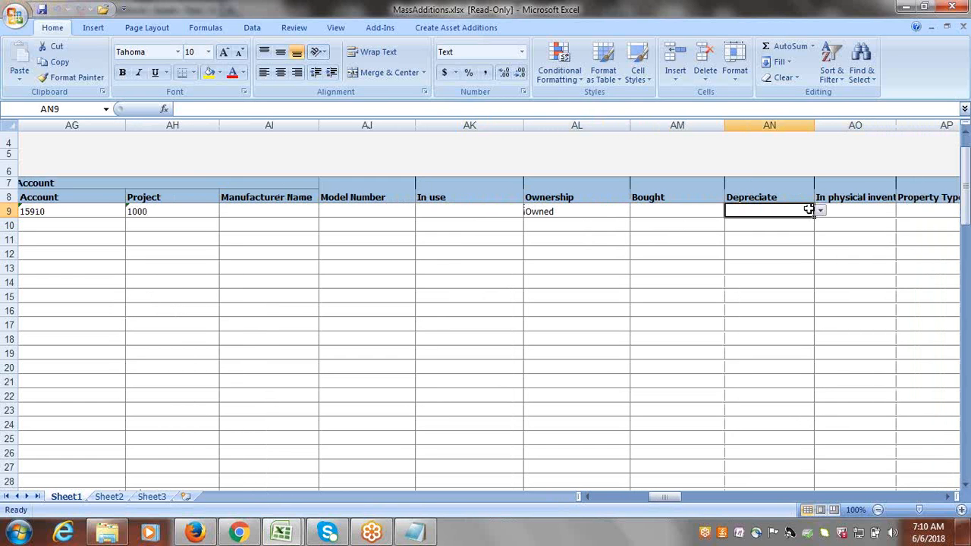
{"action": "left_click", "coordinate": [819, 210]}
{"action": "left_click", "coordinate": [761, 240]}
{"action": "key", "text": "Tab"}
{"action": "key", "text": "Tab"}
{"action": "key", "text": "Tab"}
{"action": "key", "text": "Tab"}
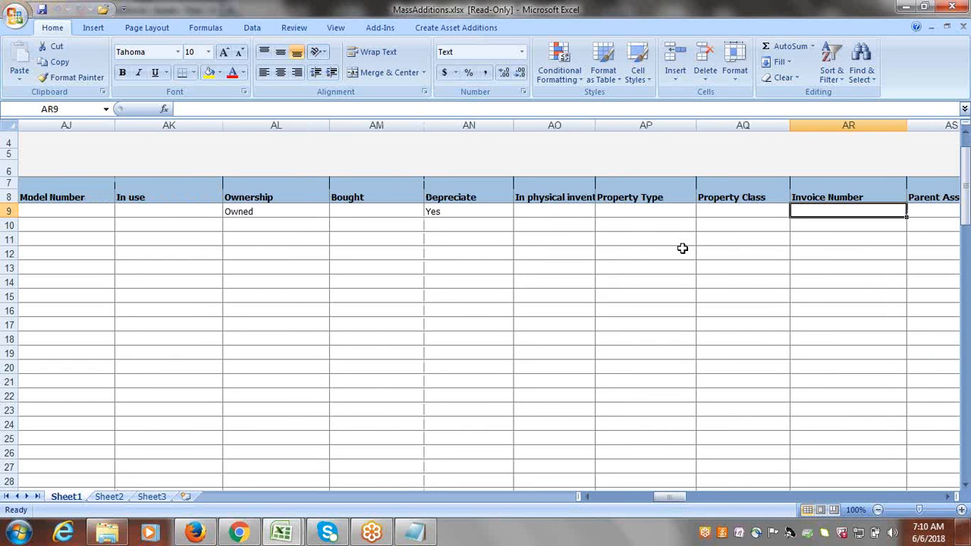
{"action": "key", "text": "Tab"}
{"action": "key", "text": "Tab"}
{"action": "key", "text": "Tab"}
{"action": "key", "text": "Tab"}
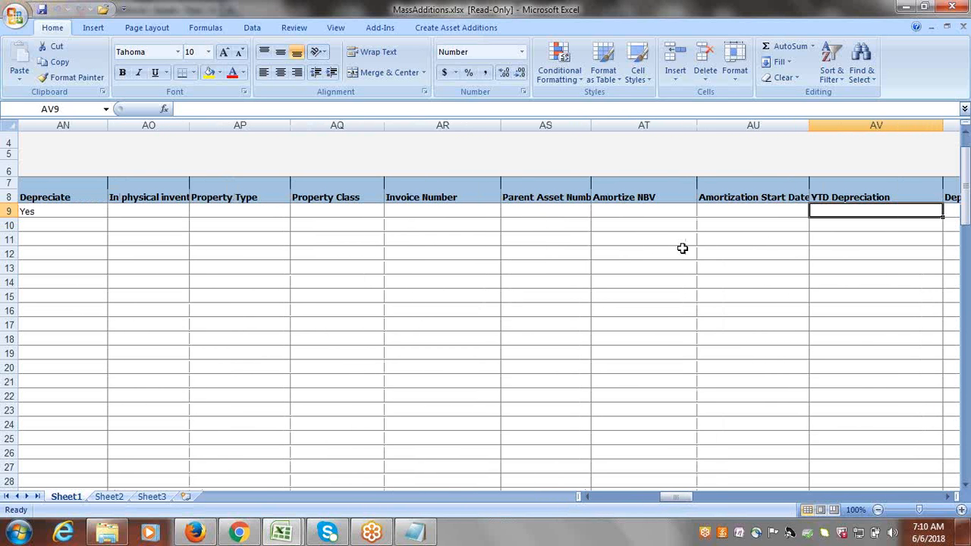
{"action": "key", "text": "Tab"}
{"action": "key", "text": "Tab"}
{"action": "key", "text": "Tab"}
{"action": "key", "text": "Tab"}
{"action": "key", "text": "Tab"}
{"action": "key", "text": "Tab"}
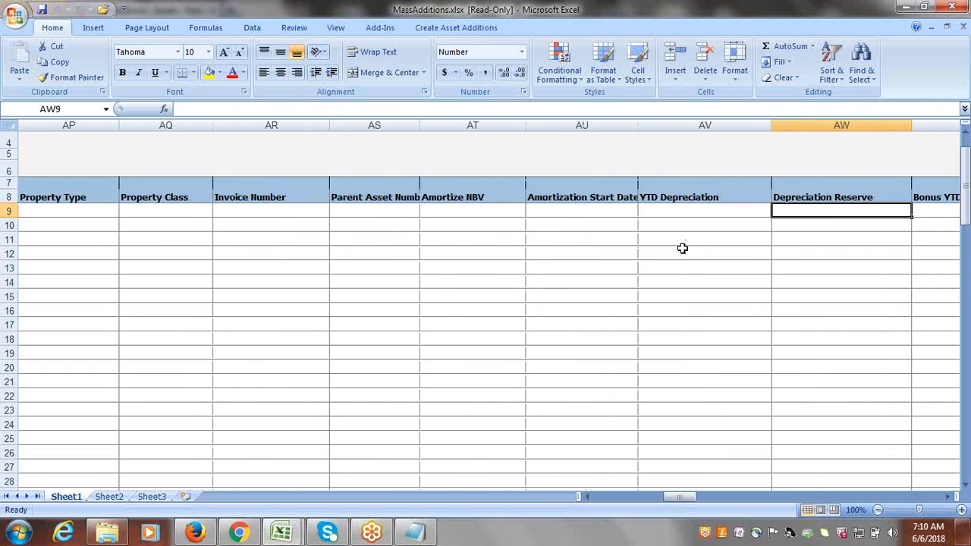
{"action": "key", "text": "Tab"}
{"action": "key", "text": "Tab"}
{"action": "key", "text": "Tab"}
{"action": "key", "text": "Tab"}
{"action": "key", "text": "Tab"}
{"action": "key", "text": "Tab"}
{"action": "key", "text": "Tab"}
{"action": "key", "text": "Tab"}
{"action": "key", "text": "Tab"}
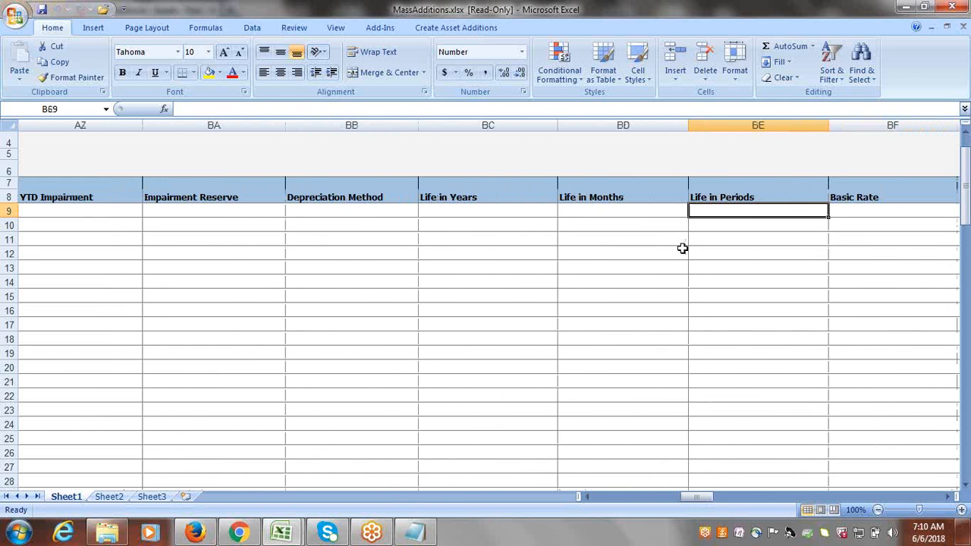
{"action": "key", "text": "Tab"}
{"action": "key", "text": "Tab"}
{"action": "key", "text": "Tab"}
{"action": "key", "text": "Tab"}
{"action": "key", "text": "Tab"}
{"action": "key", "text": "Tab"}
{"action": "key", "text": "Tab"}
{"action": "key", "text": "Tab"}
{"action": "key", "text": "Tab"}
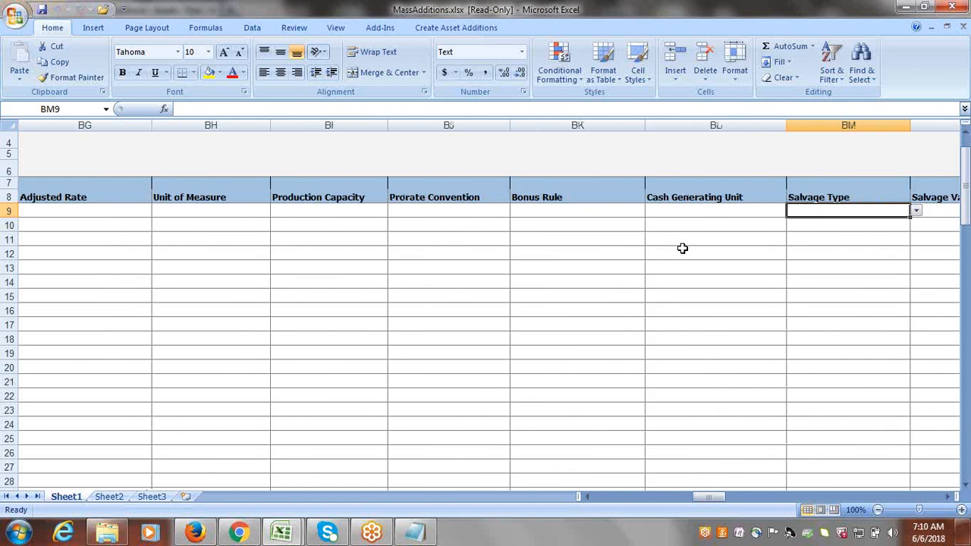
{"action": "key", "text": "Tab"}
{"action": "key", "text": "Tab"}
{"action": "key", "text": "Tab"}
{"action": "key", "text": "Tab"}
{"action": "key", "text": "Tab"}
{"action": "key", "text": "Tab"}
{"action": "key", "text": "Tab"}
{"action": "key", "text": "Tab"}
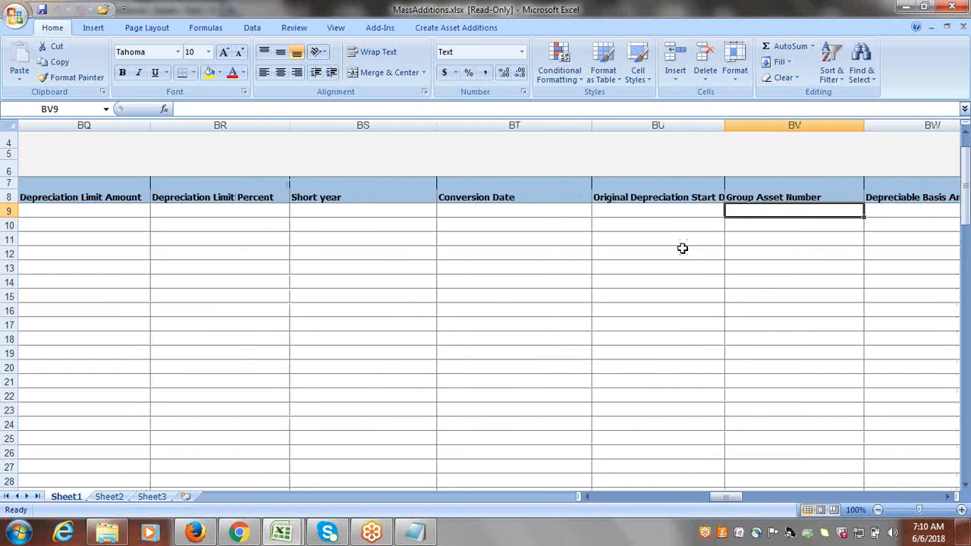
{"action": "key", "text": "Tab"}
{"action": "key", "text": "Tab"}
{"action": "key", "text": "Tab"}
{"action": "key", "text": "Tab"}
{"action": "key", "text": "Tab"}
{"action": "key", "text": "Tab"}
{"action": "key", "text": "Tab"}
{"action": "key", "text": "Tab"}
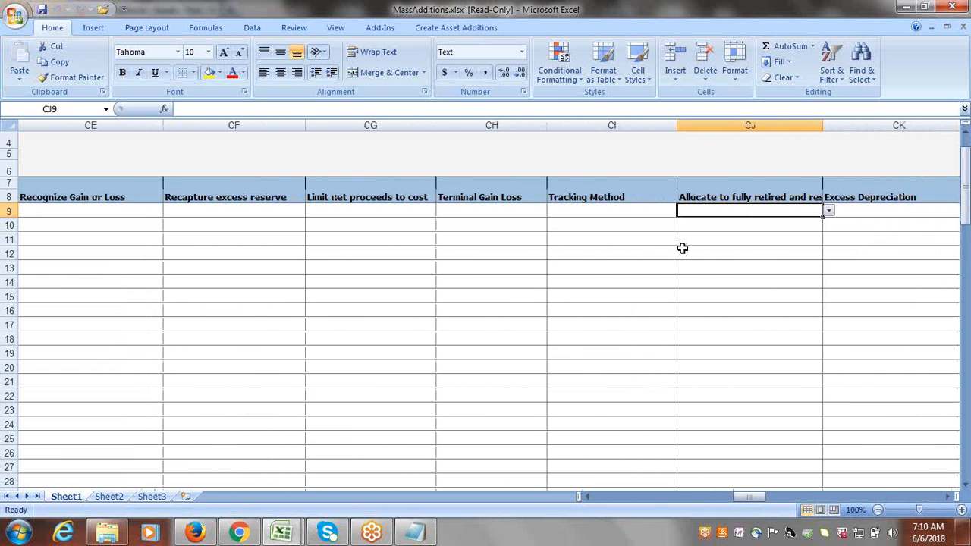
{"action": "key", "text": "Tab"}
{"action": "key", "text": "Tab"}
{"action": "key", "text": "Tab"}
{"action": "key", "text": "Tab"}
{"action": "key", "text": "Tab"}
{"action": "key", "text": "Tab"}
{"action": "key", "text": "Tab"}
{"action": "key", "text": "Tab"}
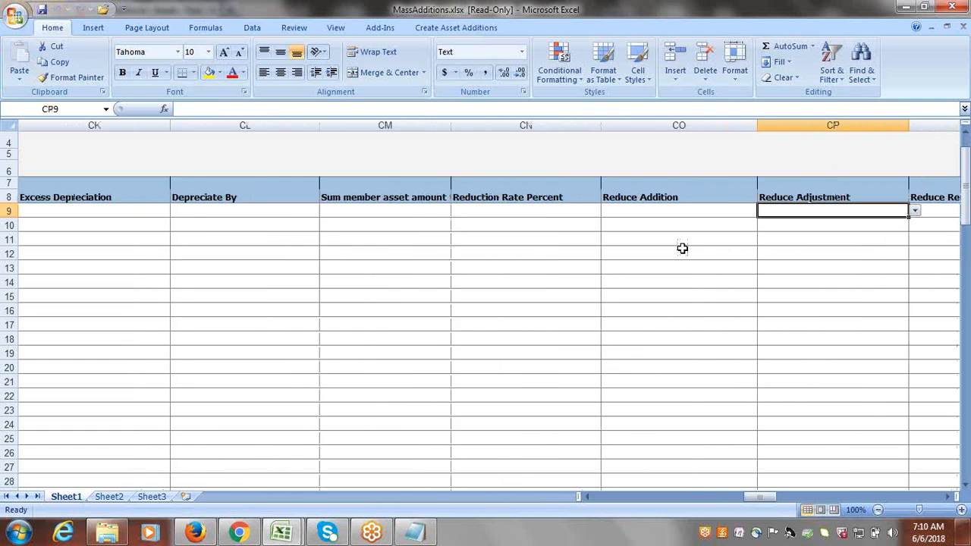
{"action": "key", "text": "Tab"}
{"action": "key", "text": "Tab"}
{"action": "key", "text": "Tab"}
{"action": "key", "text": "Tab"}
{"action": "key", "text": "Tab"}
{"action": "key", "text": "Tab"}
{"action": "key", "text": "Tab"}
{"action": "key", "text": "Tab"}
{"action": "key", "text": "Tab"}
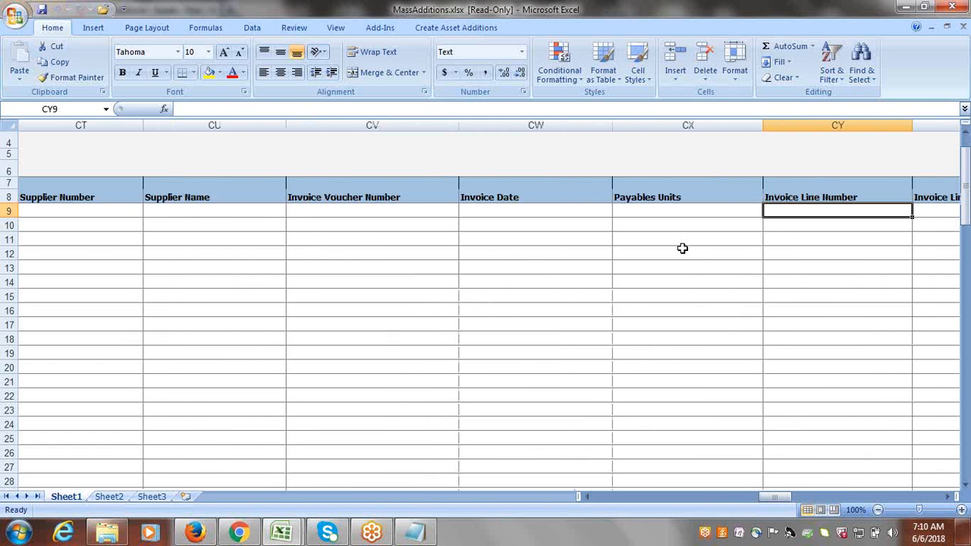
{"action": "key", "text": "Tab"}
{"action": "key", "text": "Tab"}
{"action": "key", "text": "Tab"}
{"action": "key", "text": "Tab"}
{"action": "key", "text": "Tab"}
{"action": "key", "text": "Tab"}
{"action": "key", "text": "Tab"}
{"action": "key", "text": "Tab"}
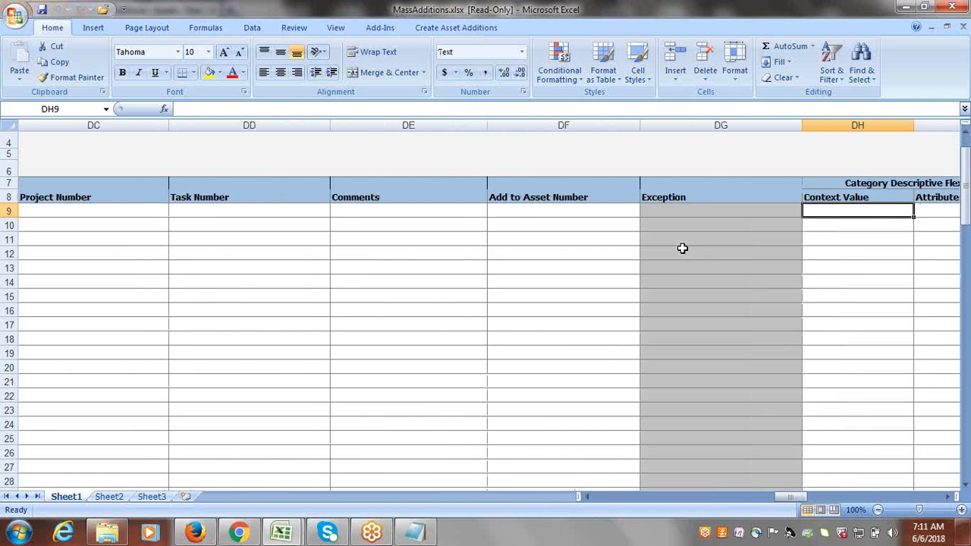
{"action": "key", "text": "Tab"}
{"action": "key", "text": "Tab"}
{"action": "key", "text": "Tab"}
{"action": "key", "text": "Tab"}
{"action": "key", "text": "Tab"}
{"action": "key", "text": "Tab"}
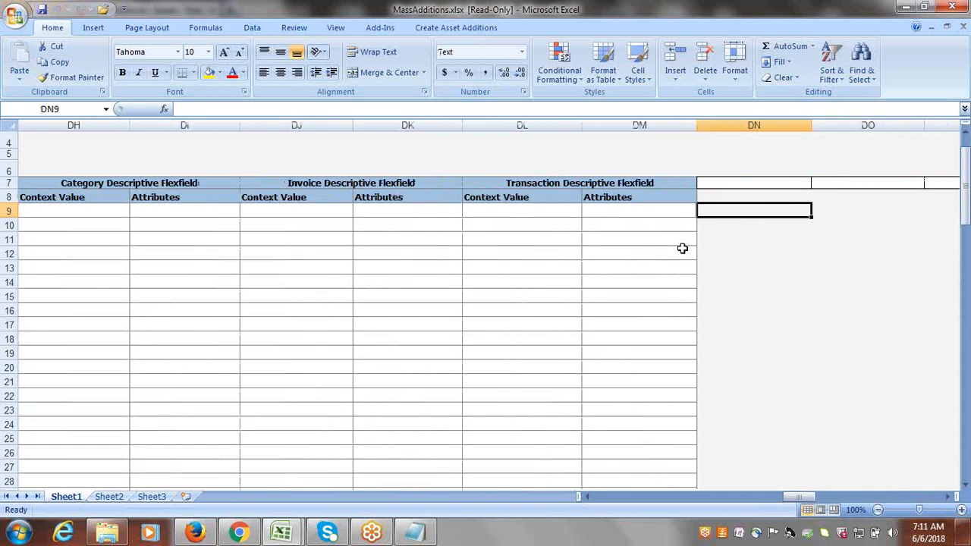
{"action": "left_click_drag", "start_coordinate": [810, 496], "coordinate": [588, 482]}
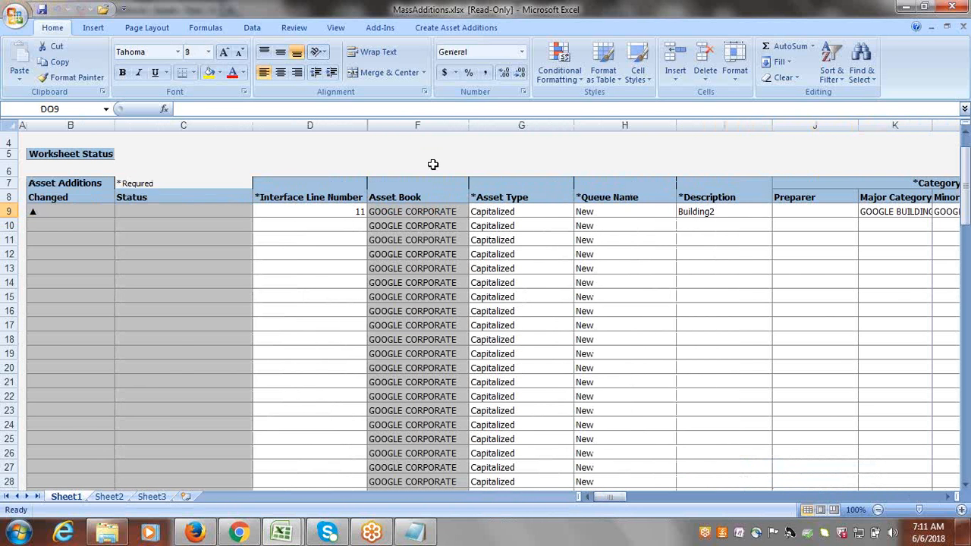
Submit the Building2 row from the Create Asset Additions tab with the default upload options.
{"action": "left_click", "coordinate": [435, 31]}
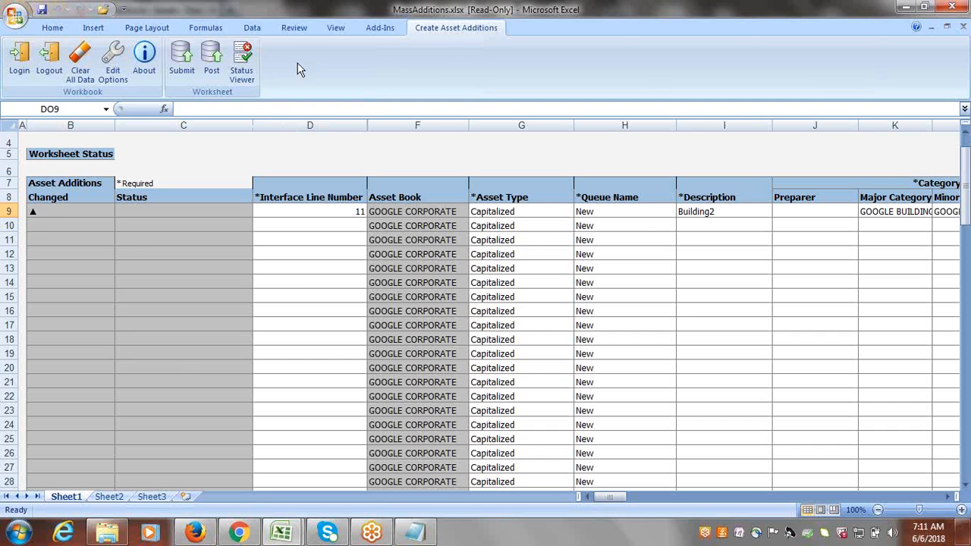
{"action": "left_click", "coordinate": [180, 55]}
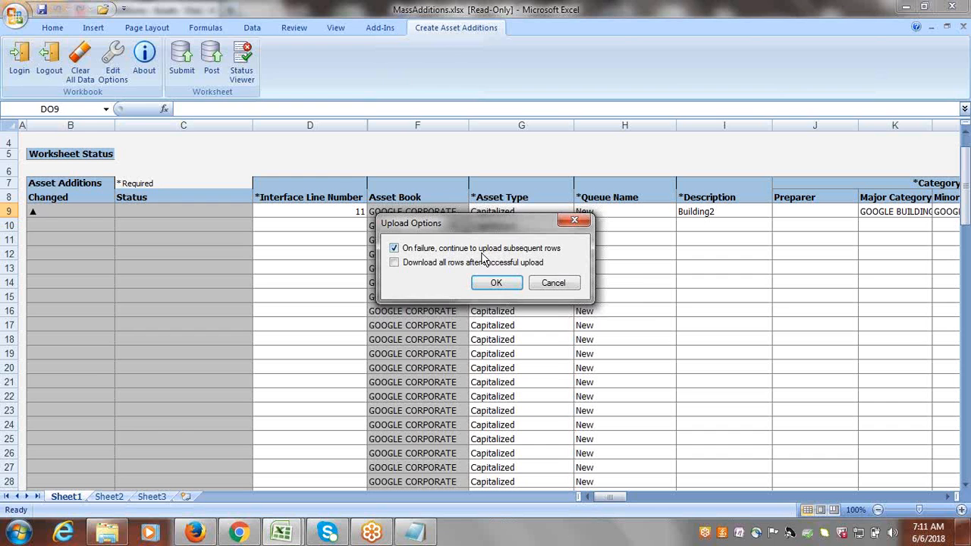
{"action": "left_click", "coordinate": [496, 285]}
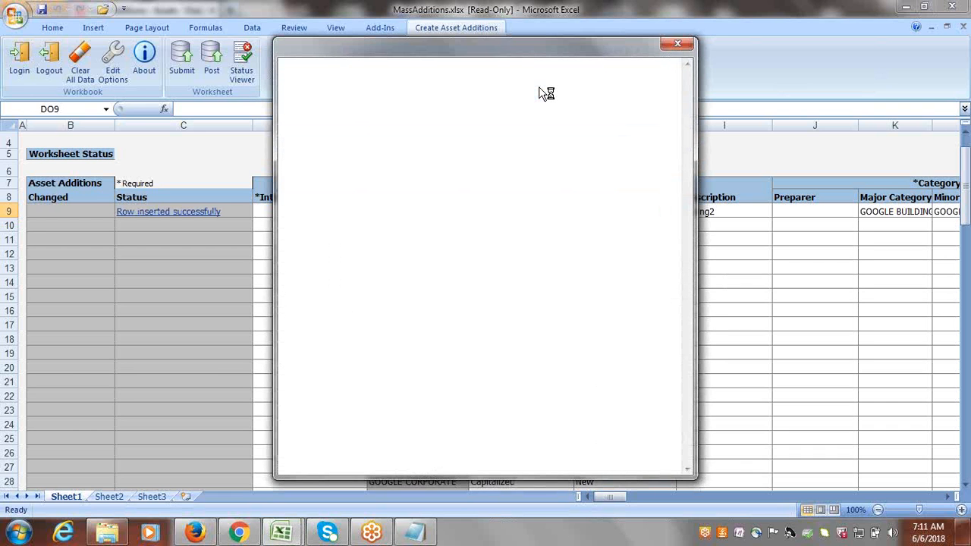
{"action": "left_click", "coordinate": [673, 132]}
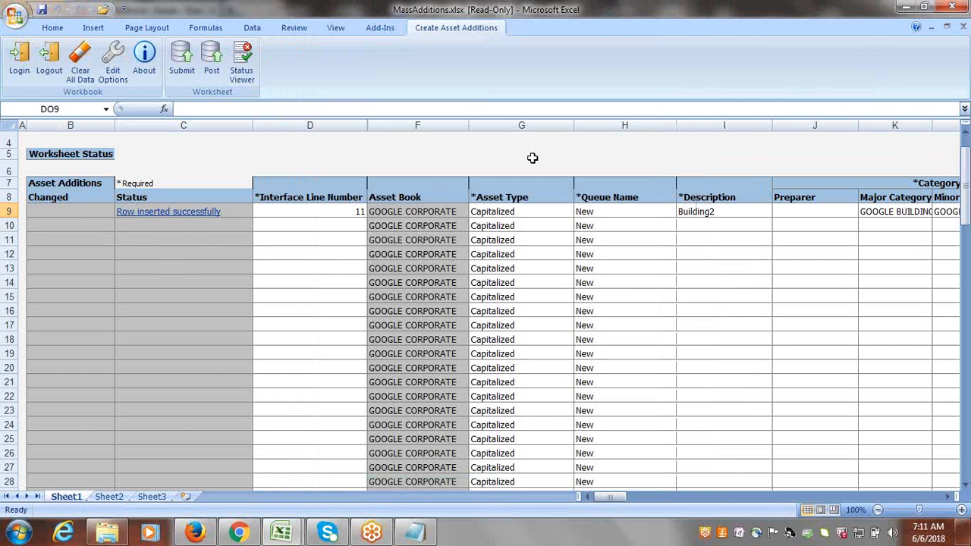
Close MassAdditions.xlsx discarding changes, and bring the Firefox Oracle assets window forward.
{"action": "left_click", "coordinate": [959, 7]}
{"action": "left_click", "coordinate": [488, 301]}
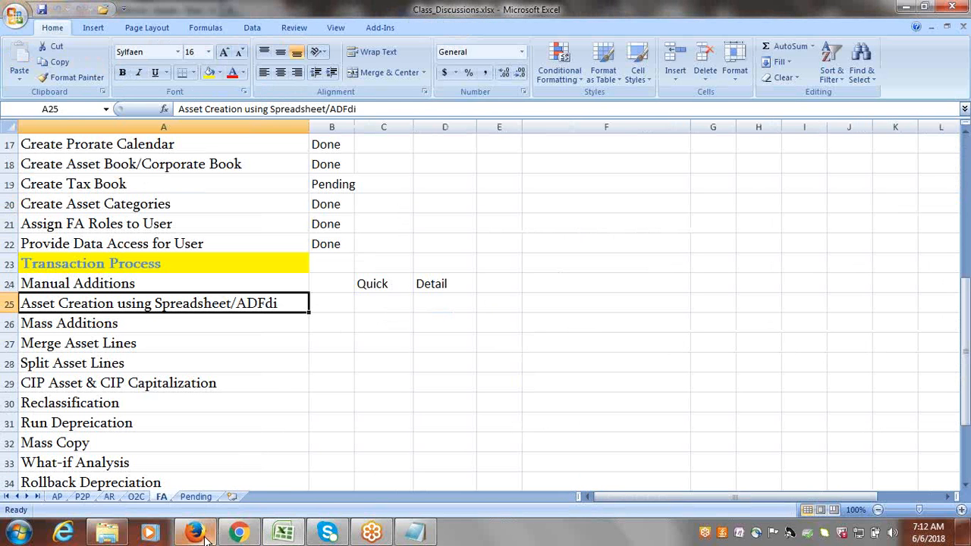
{"action": "mouse_move", "coordinate": [203, 537]}
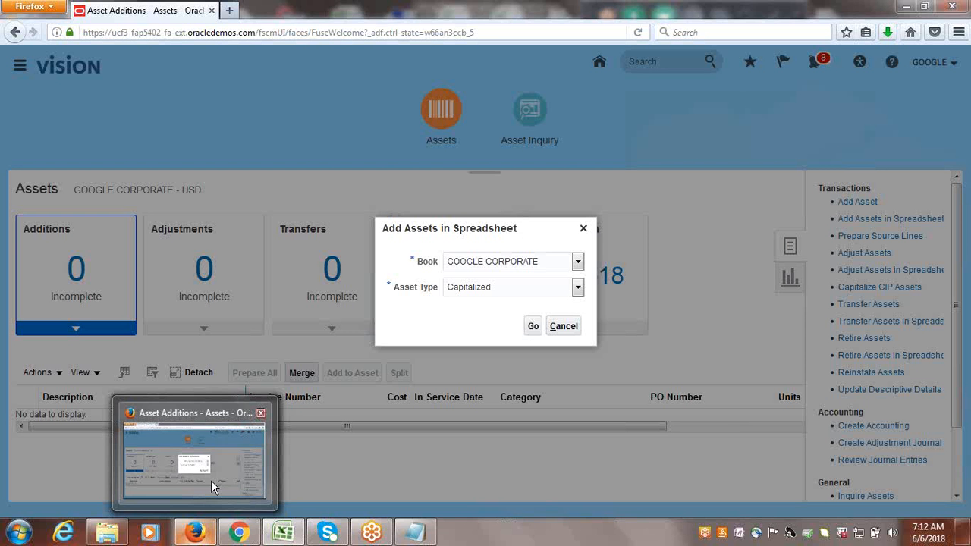
{"action": "left_click", "coordinate": [211, 480]}
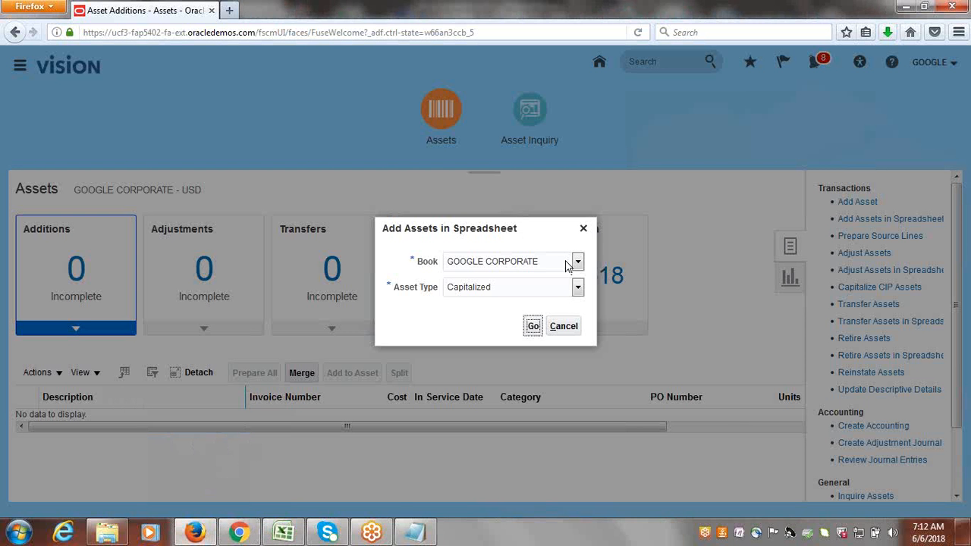
Close the Add Assets in Spreadsheet dialog, collapse and reopen the Tasks panel, and select the page address.
{"action": "left_click", "coordinate": [584, 229]}
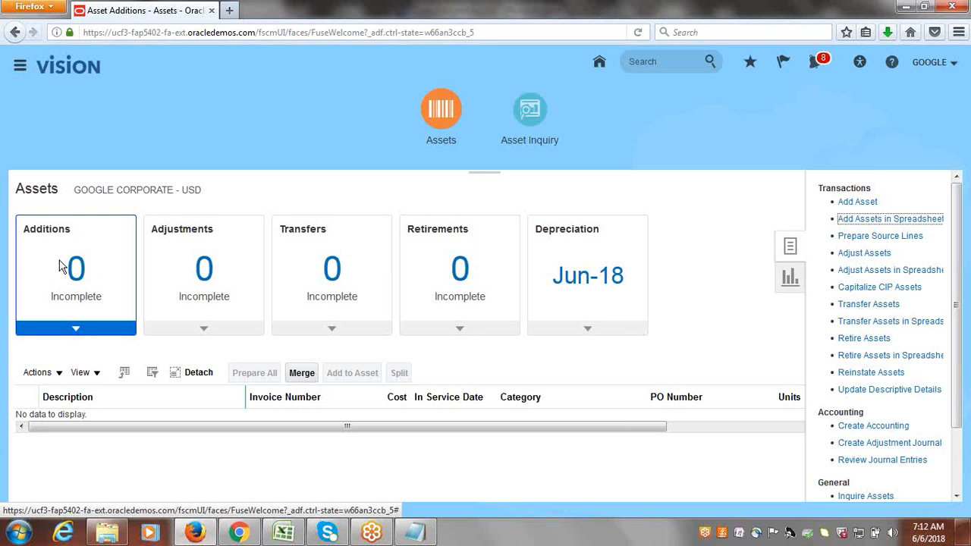
{"action": "left_click_drag", "start_coordinate": [25, 231], "coordinate": [73, 225]}
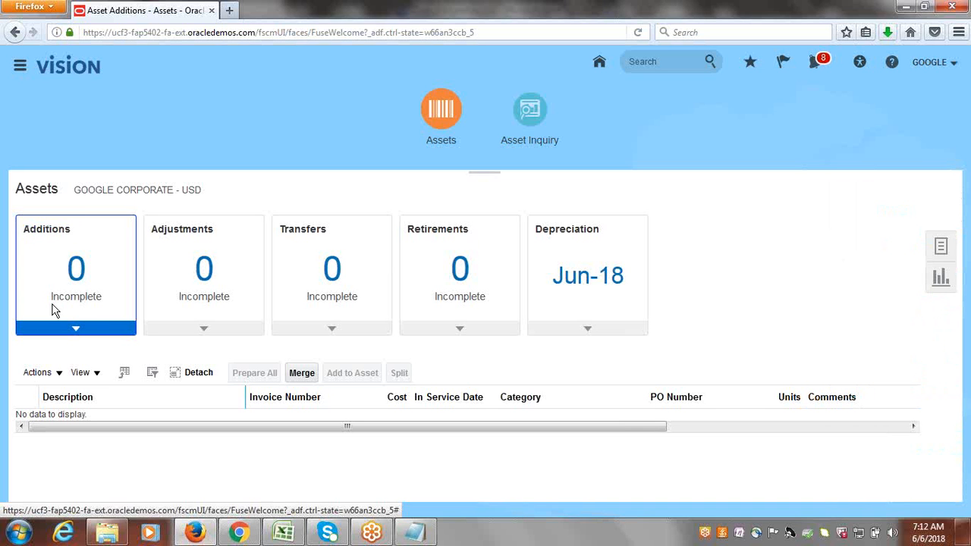
{"action": "left_click", "coordinate": [940, 241]}
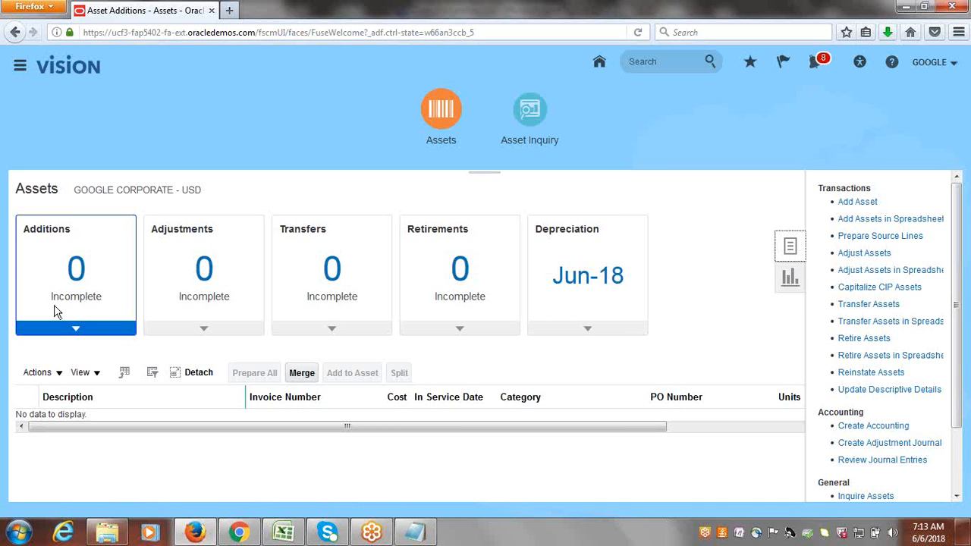
{"action": "left_click", "coordinate": [324, 32]}
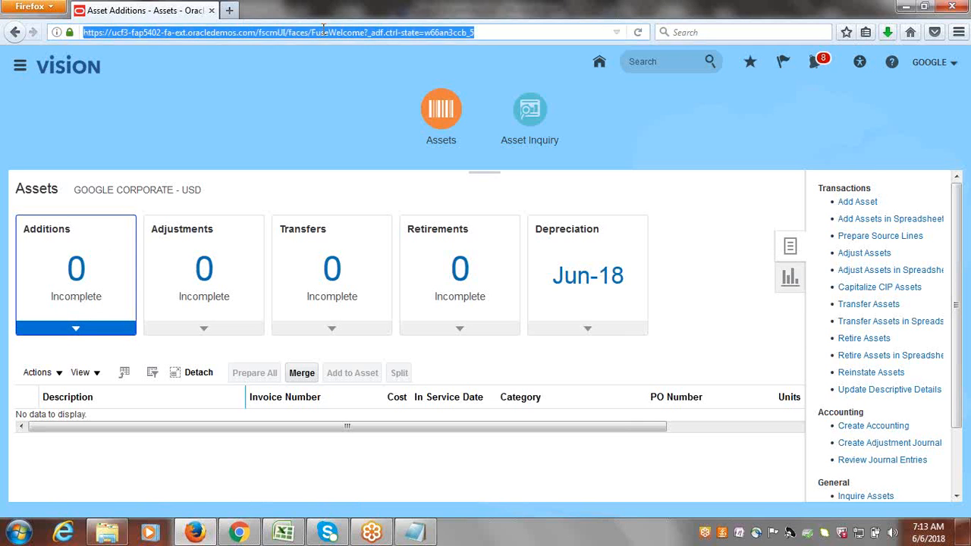
Reload the page and go to the Fixed Assets Assets work area via the navigator.
{"action": "key", "text": "Return"}
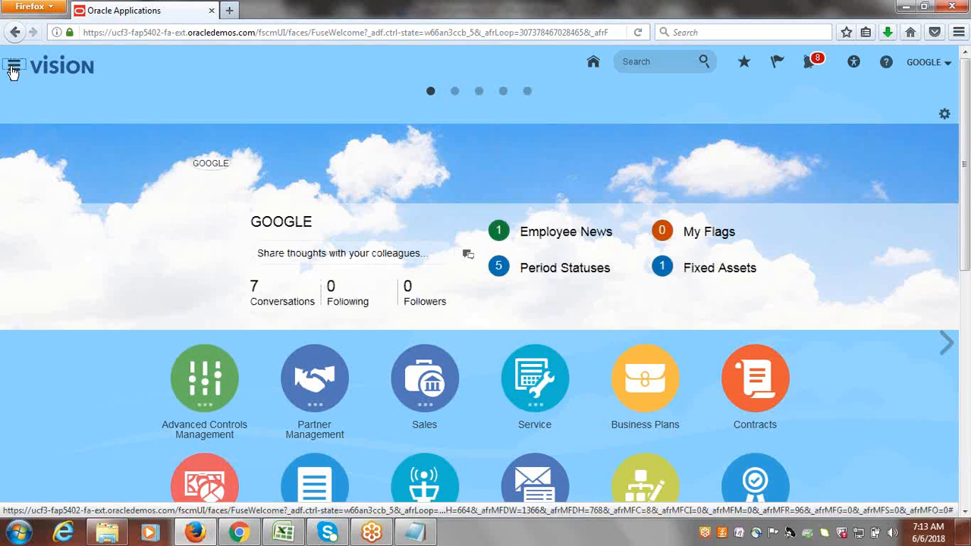
{"action": "left_click", "coordinate": [13, 68]}
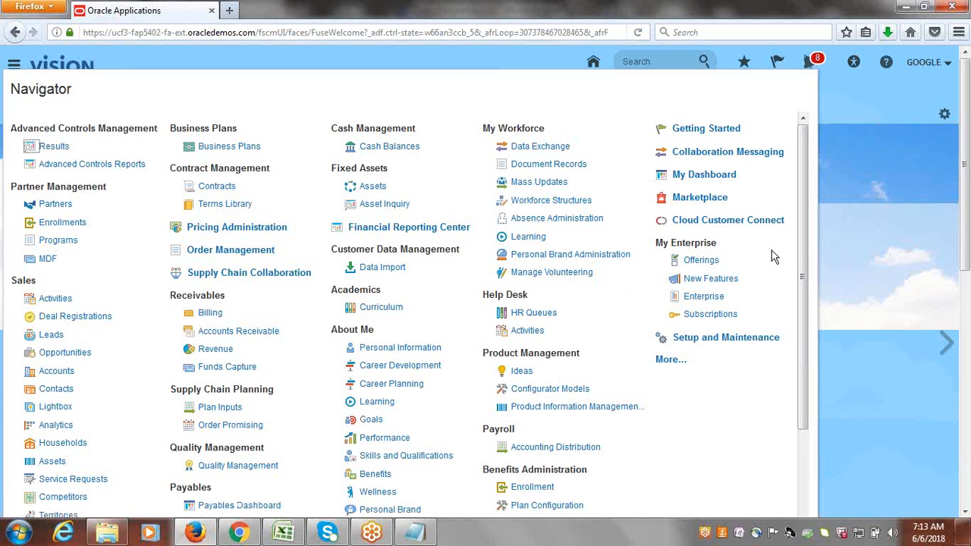
{"action": "left_click", "coordinate": [372, 187]}
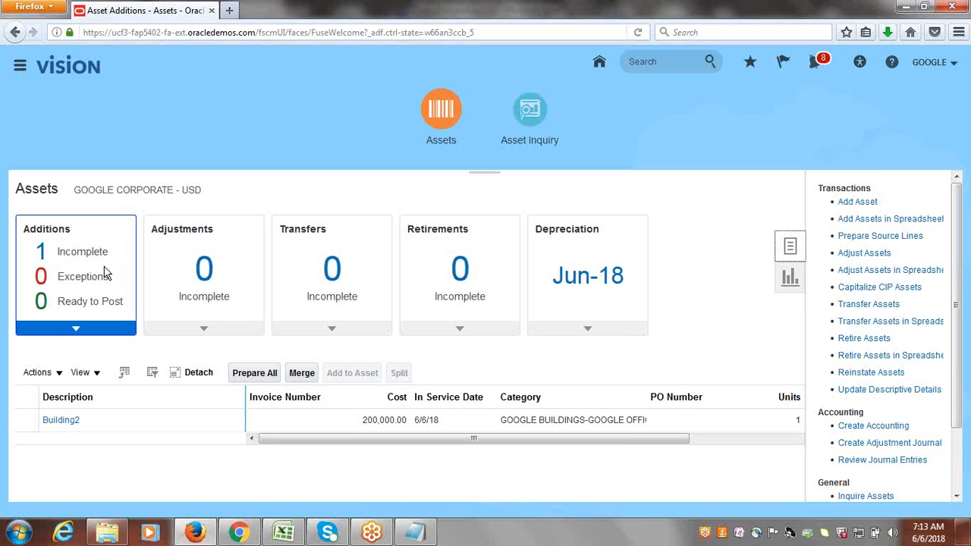
List the incomplete additions and choose Edit from the Actions menu for Building2.
{"action": "left_click", "coordinate": [85, 302]}
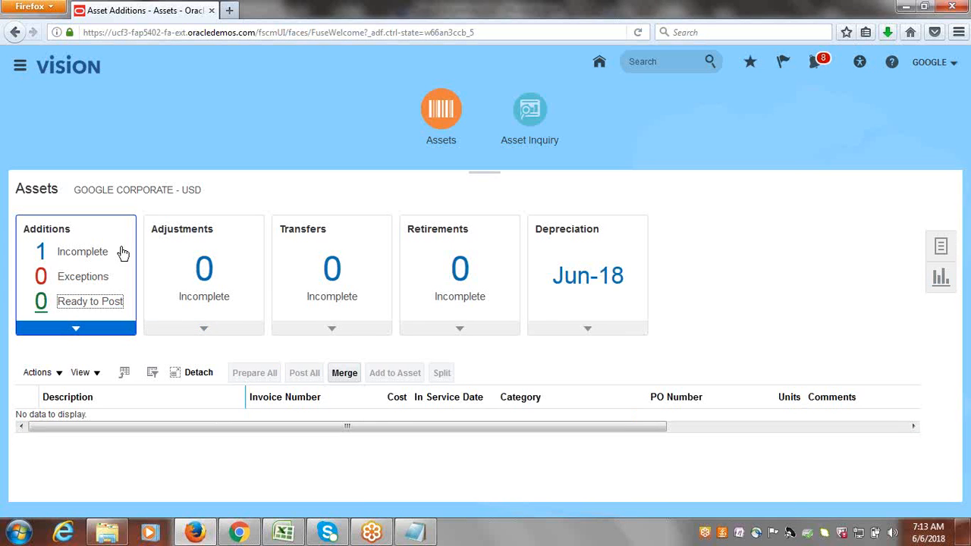
{"action": "left_click", "coordinate": [89, 253]}
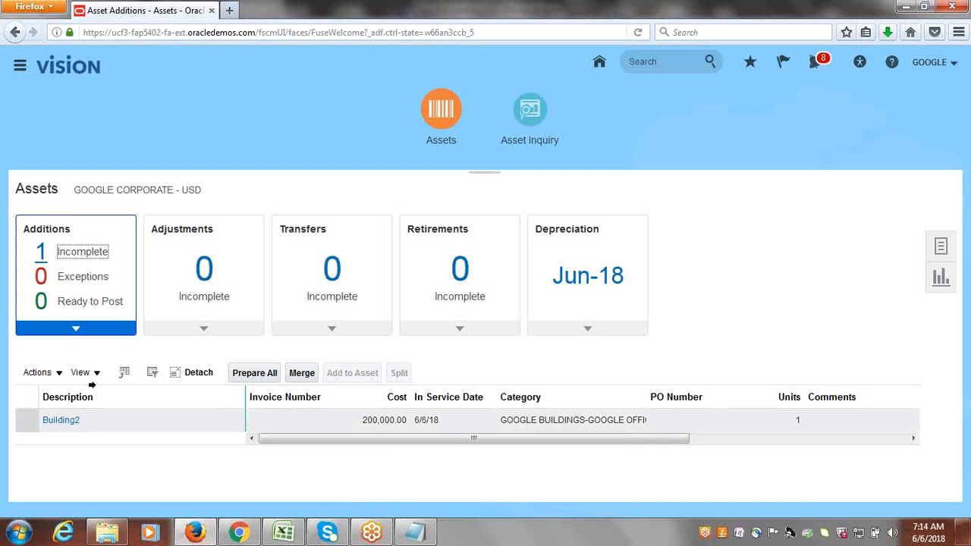
{"action": "left_click", "coordinate": [137, 420]}
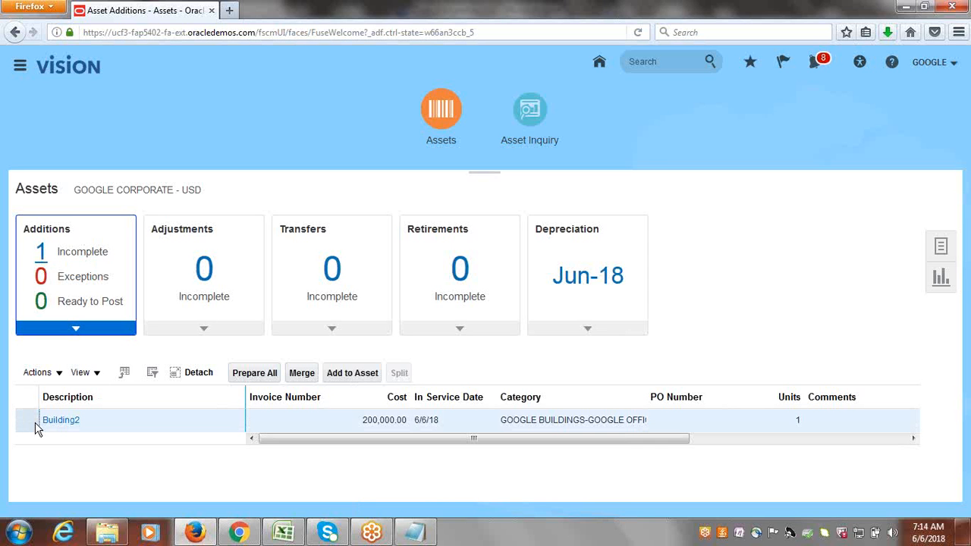
{"action": "left_click", "coordinate": [58, 375]}
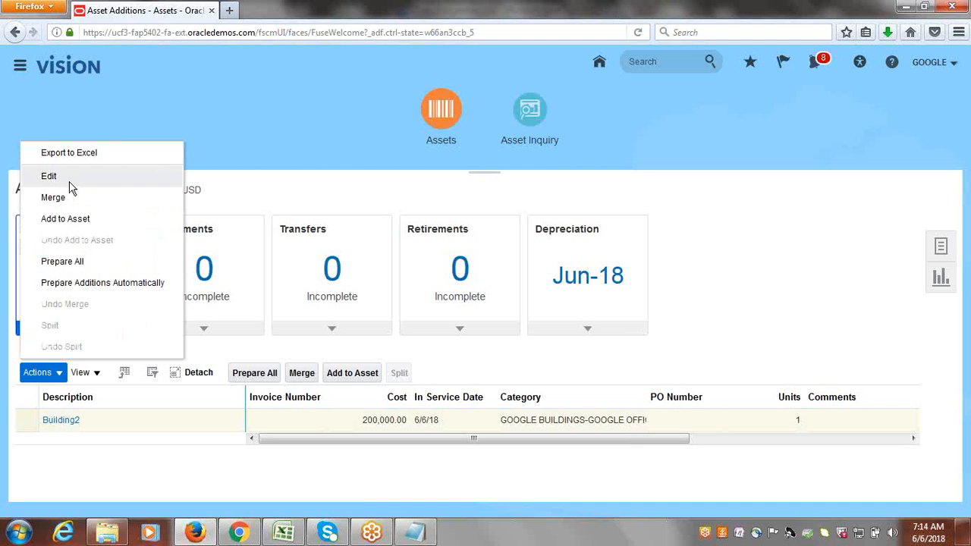
{"action": "left_click", "coordinate": [69, 182]}
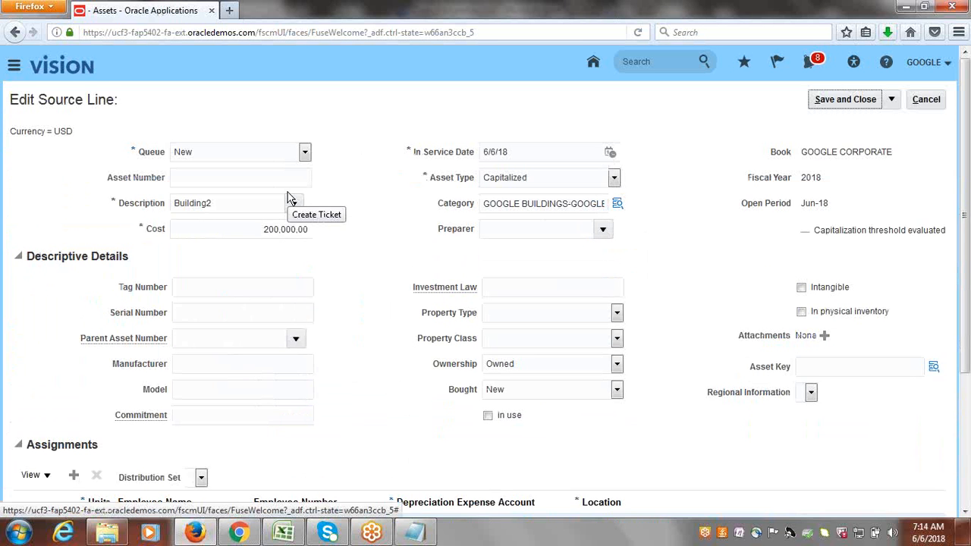
Set the Building2 line's Queue to Post and its Asset Key to TECHNOLOGY.
{"action": "left_click", "coordinate": [304, 153]}
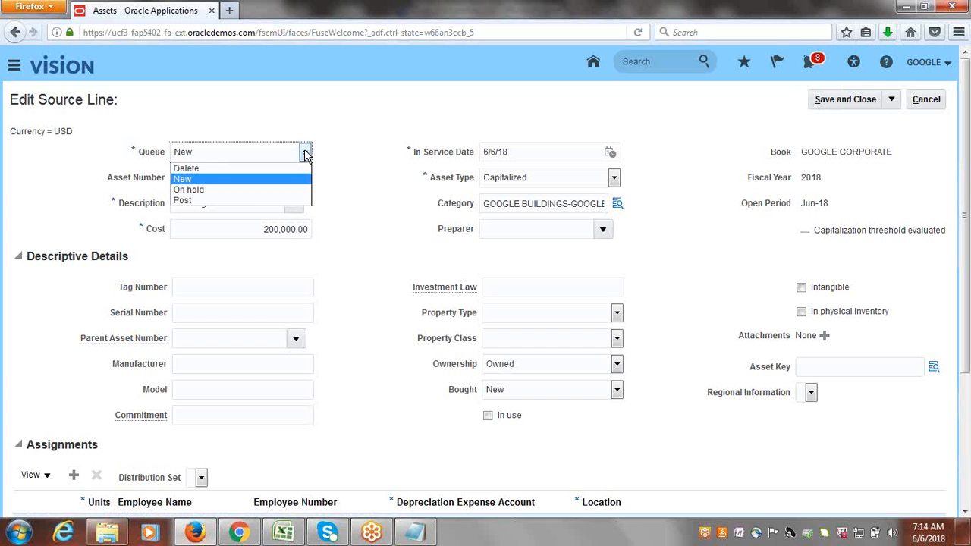
{"action": "left_click", "coordinate": [245, 198]}
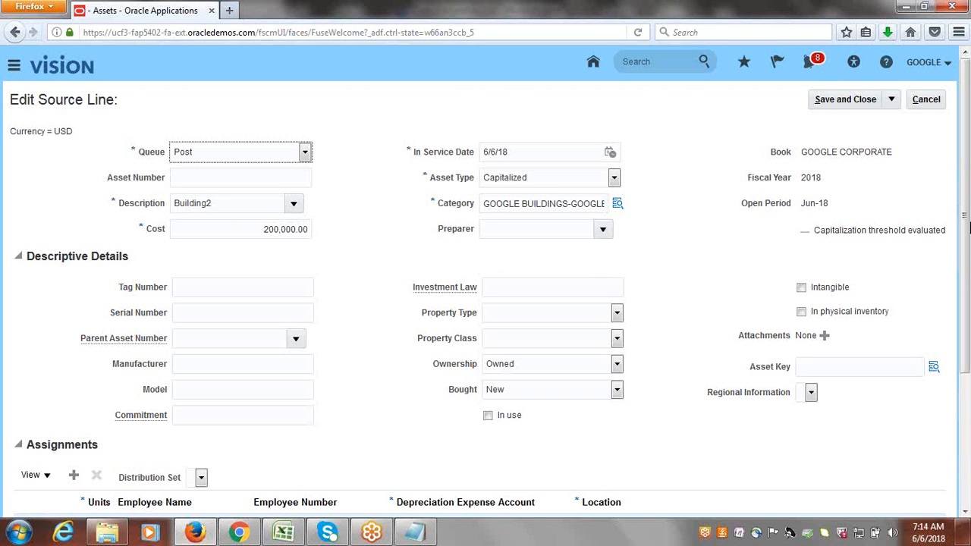
{"action": "left_click_drag", "start_coordinate": [966, 200], "coordinate": [965, 331]}
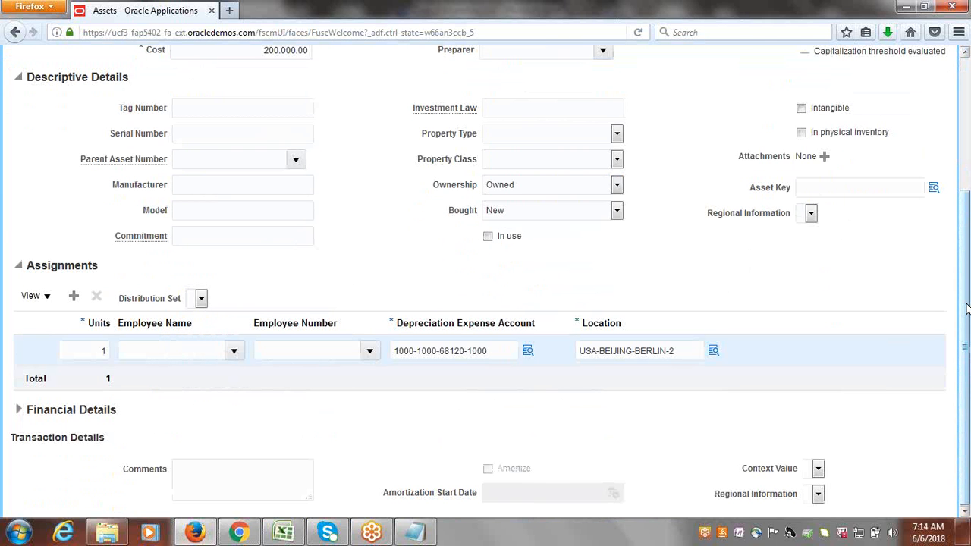
{"action": "left_click_drag", "start_coordinate": [966, 300], "coordinate": [965, 275]}
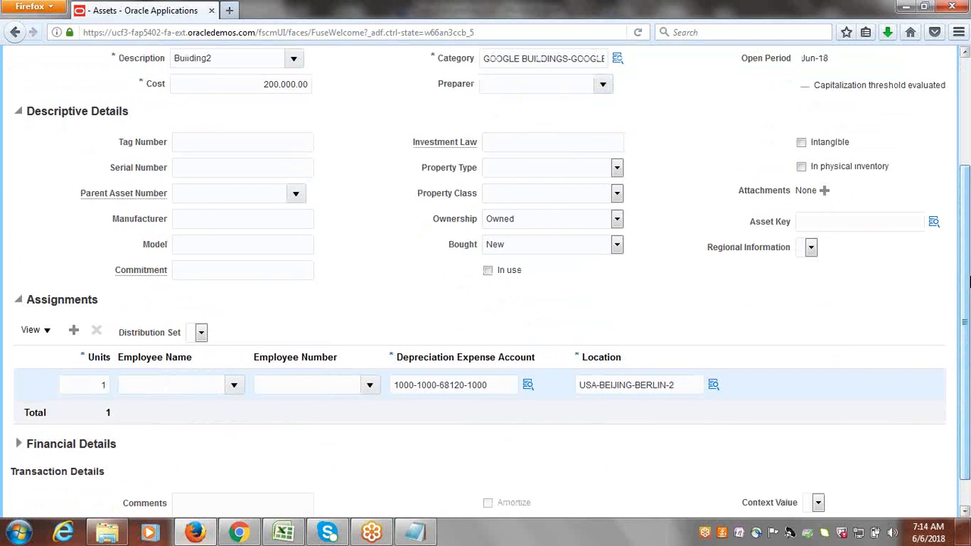
{"action": "left_click", "coordinate": [933, 224]}
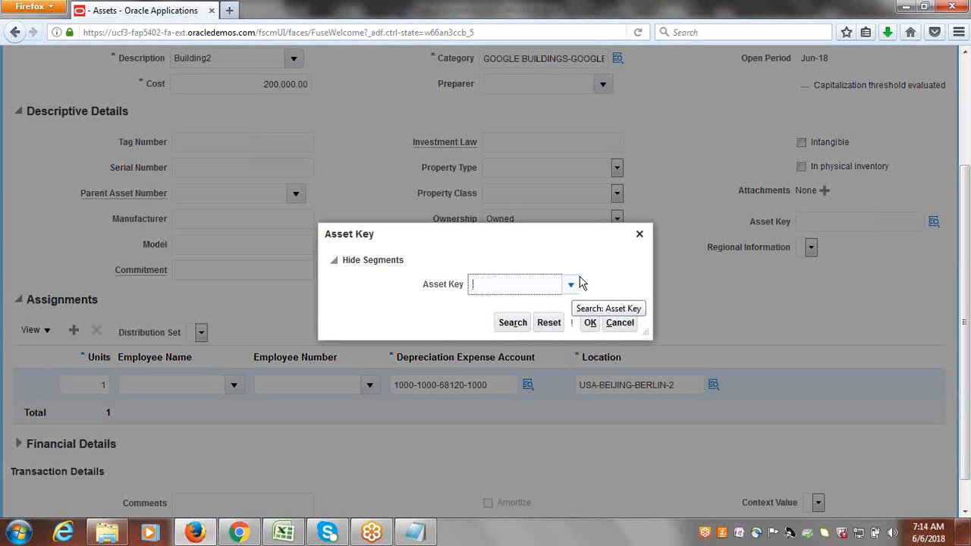
{"action": "left_click", "coordinate": [568, 284]}
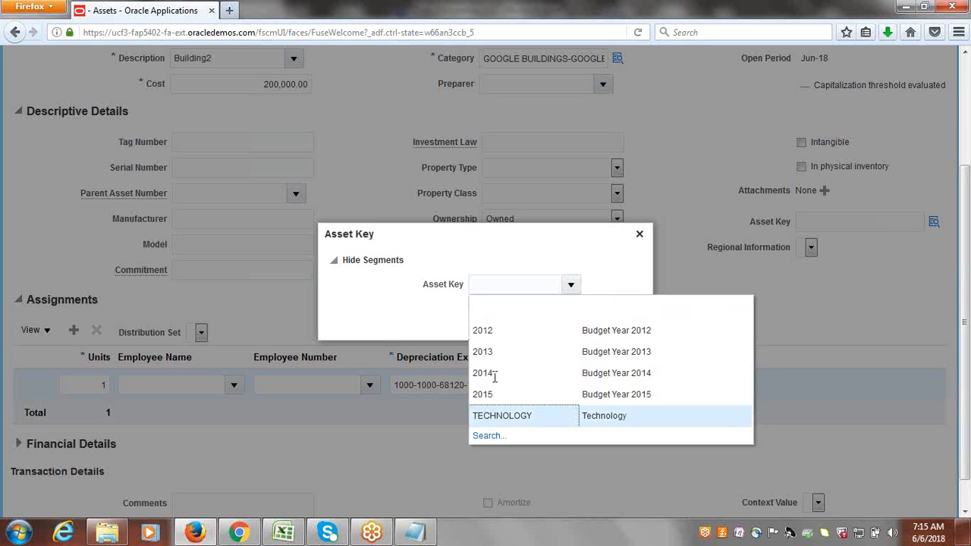
{"action": "key", "text": "Escape"}
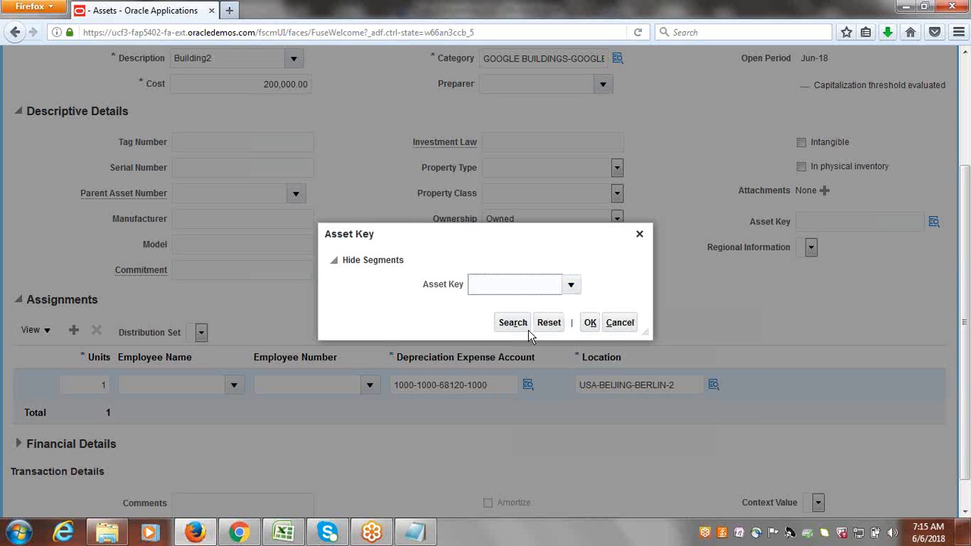
{"action": "left_click", "coordinate": [589, 323]}
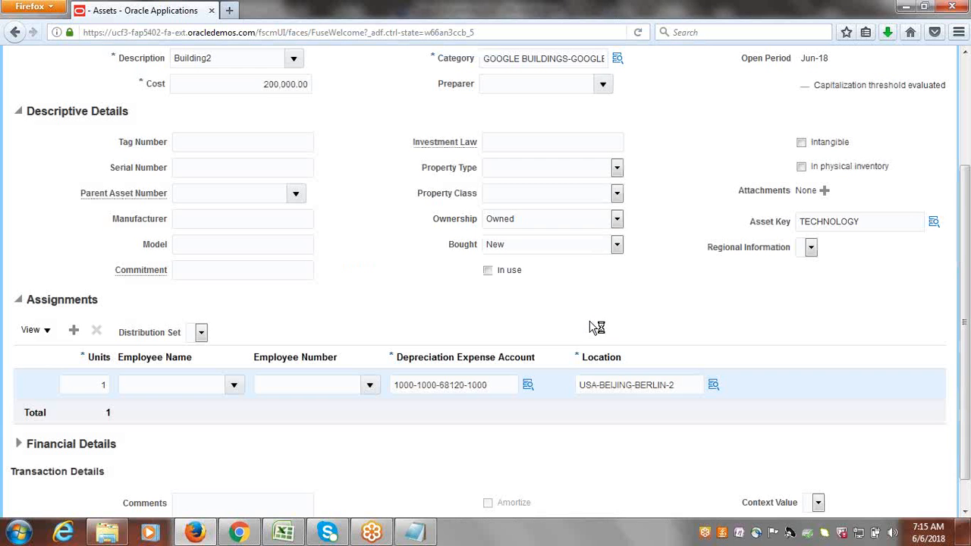
{"action": "scroll", "coordinate": [969, 345], "scroll_direction": "up", "scroll_amount": 4}
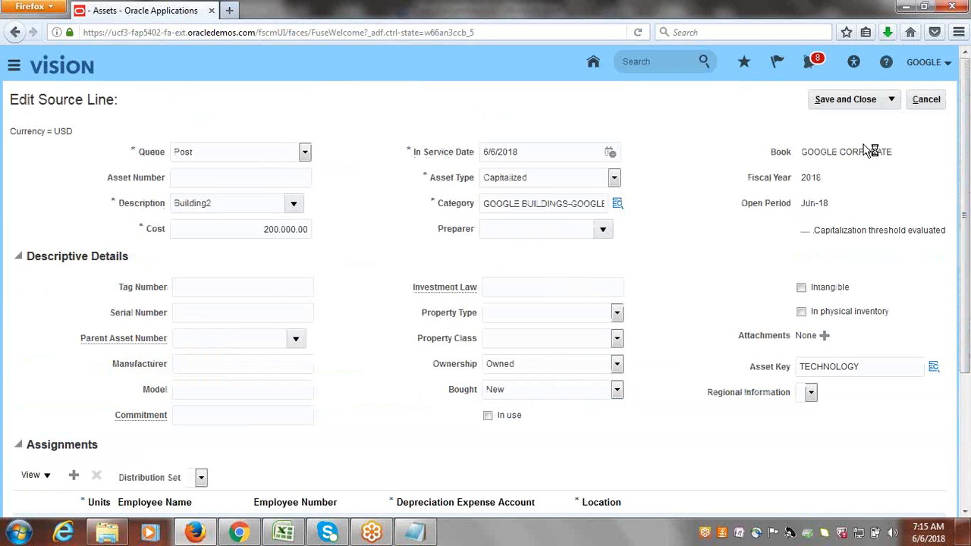
Save the Building2 line, then post the ready Building2 addition with Post All.
{"action": "left_click", "coordinate": [832, 104]}
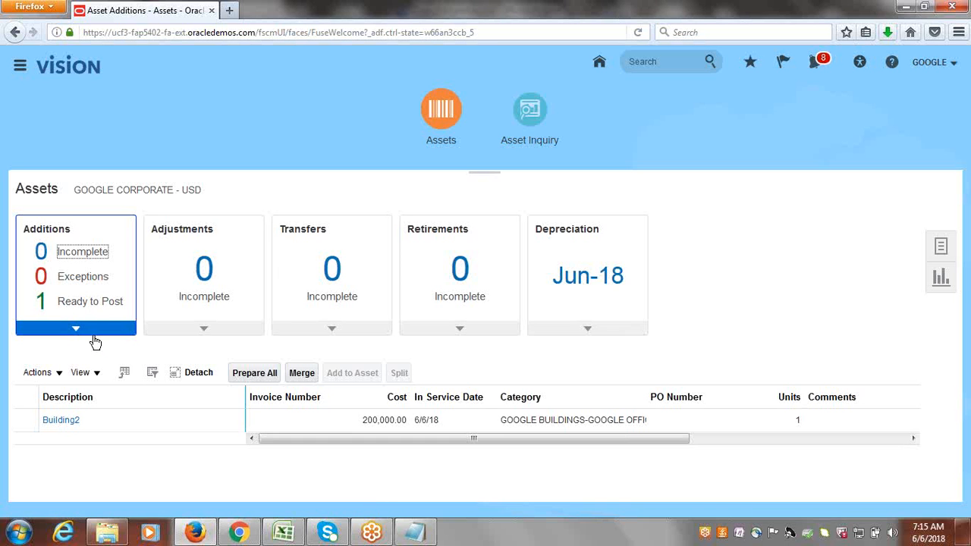
{"action": "left_click", "coordinate": [112, 303]}
{"action": "left_click", "coordinate": [90, 304]}
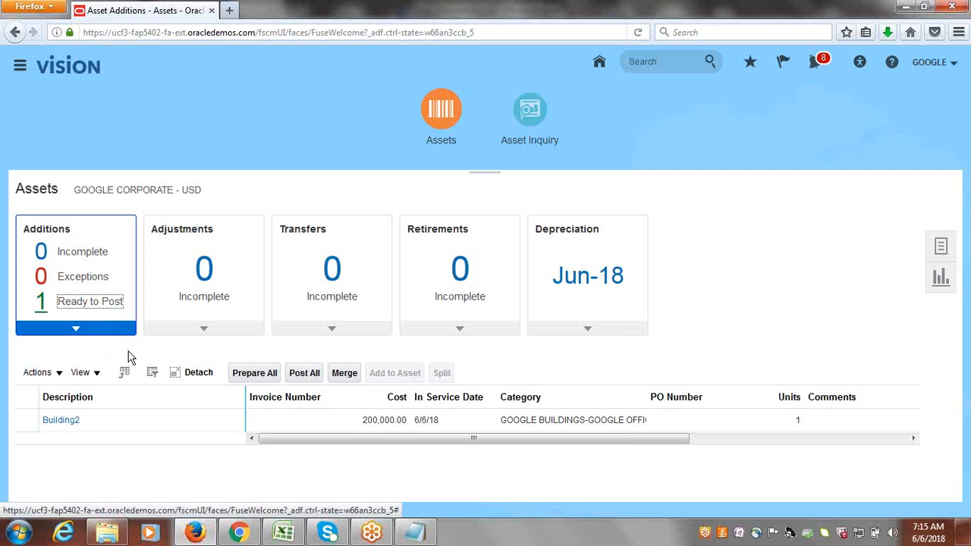
{"action": "left_click", "coordinate": [315, 380]}
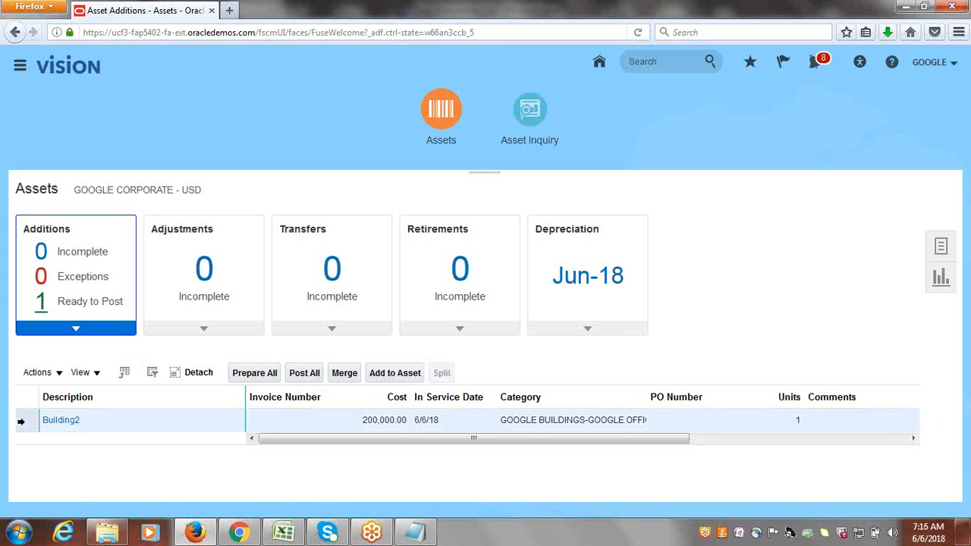
{"action": "left_click", "coordinate": [306, 376]}
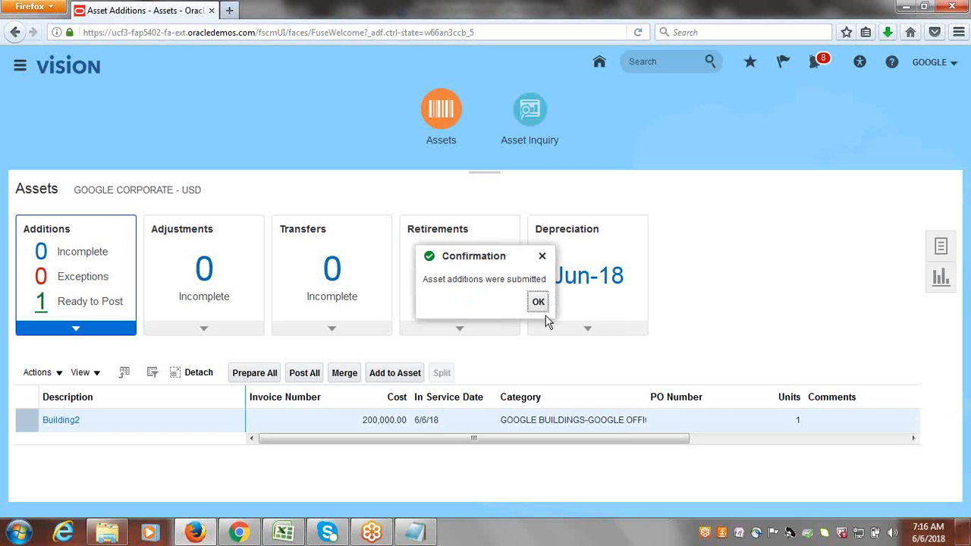
{"action": "left_click", "coordinate": [537, 301]}
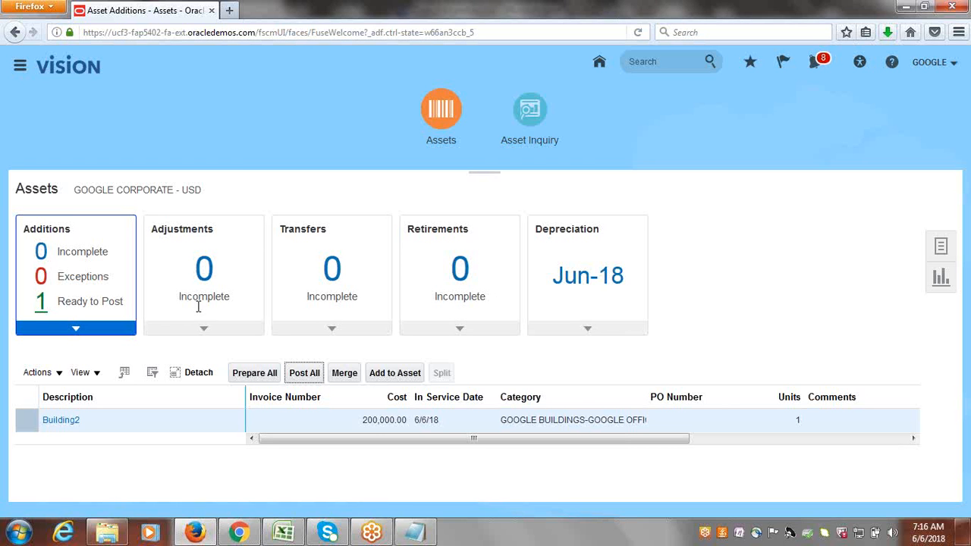
Confirm in Asset Inquiry that asset 111998 (Building2) is booked at 200,000.00, then return to Assets.
{"action": "left_click", "coordinate": [515, 110]}
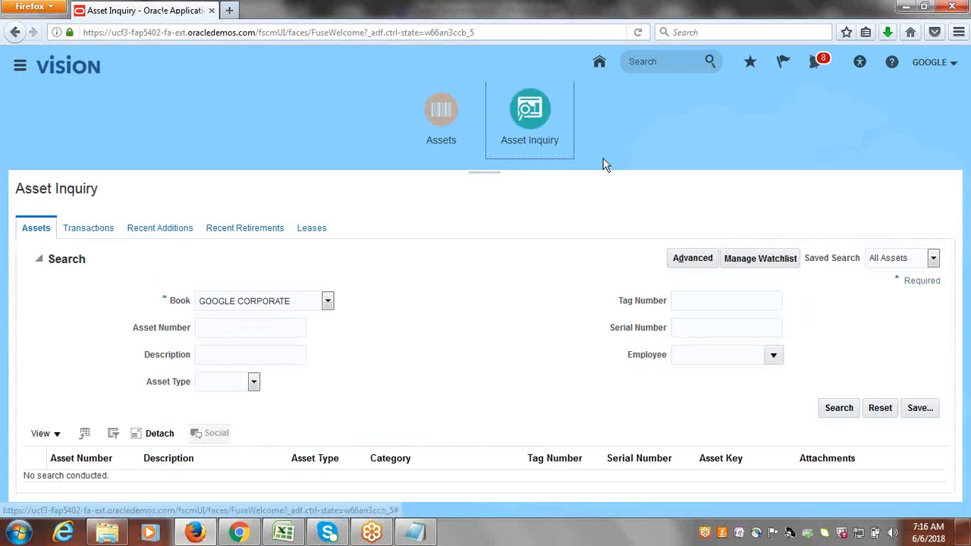
{"action": "left_click", "coordinate": [843, 408]}
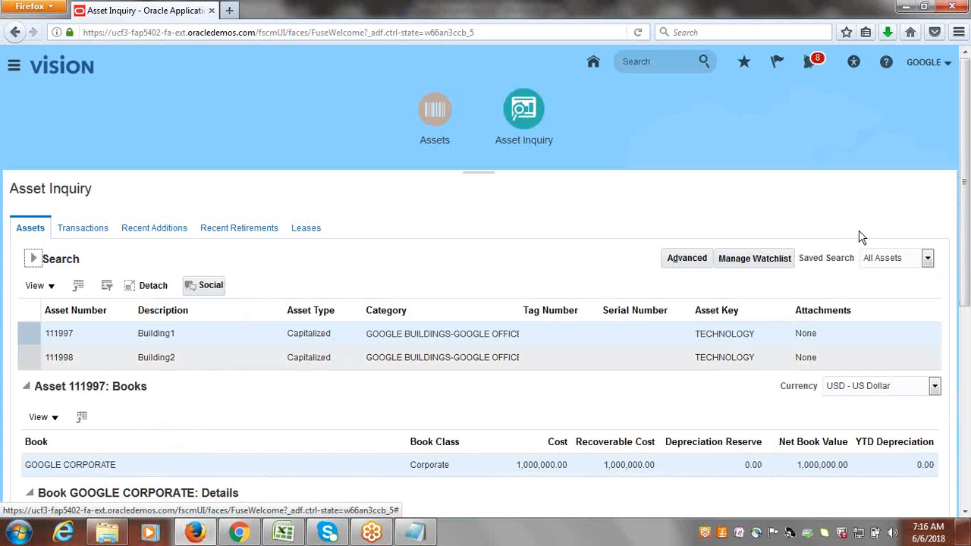
{"action": "left_click", "coordinate": [168, 361]}
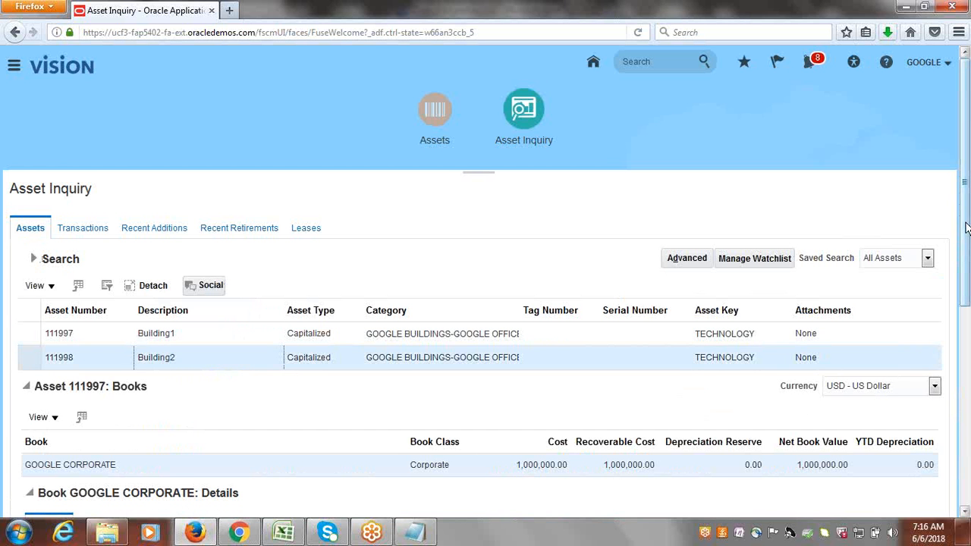
{"action": "scroll", "coordinate": [966, 224], "scroll_direction": "down", "scroll_amount": 3}
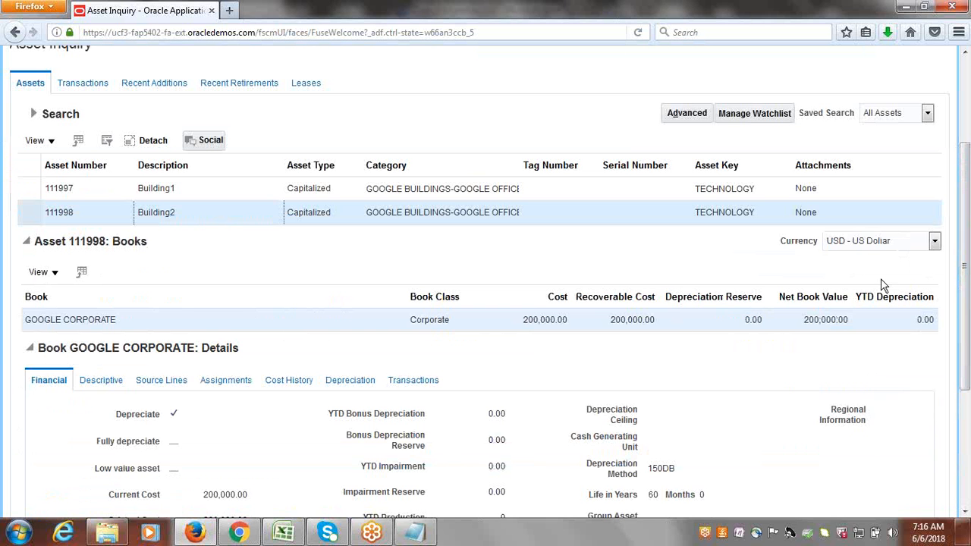
{"action": "left_click_drag", "start_coordinate": [965, 267], "coordinate": [959, 118]}
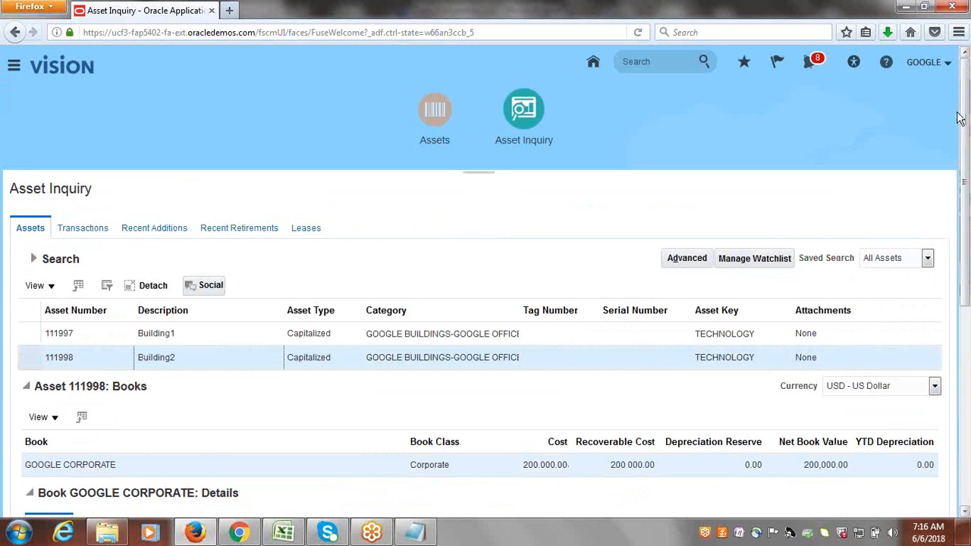
{"action": "left_click", "coordinate": [421, 110]}
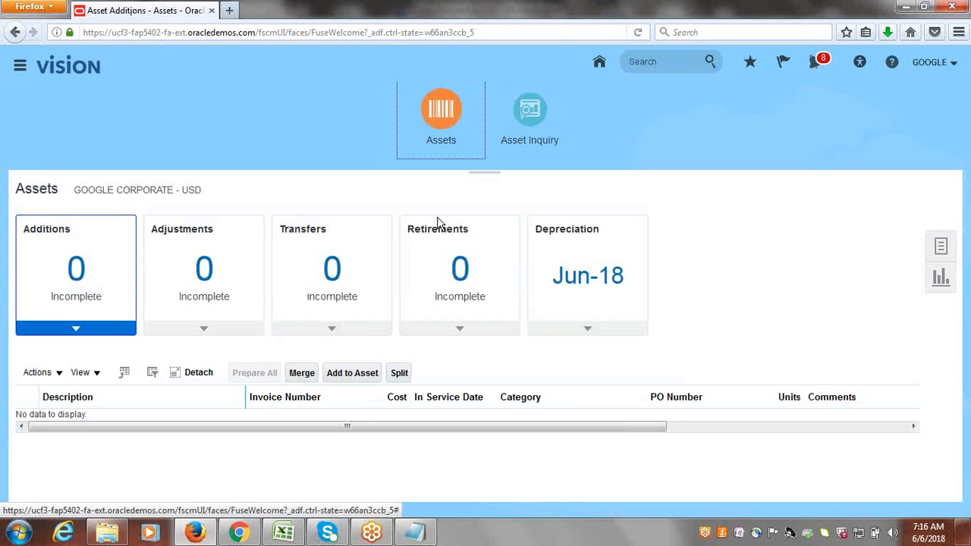
{"action": "left_click", "coordinate": [283, 533]}
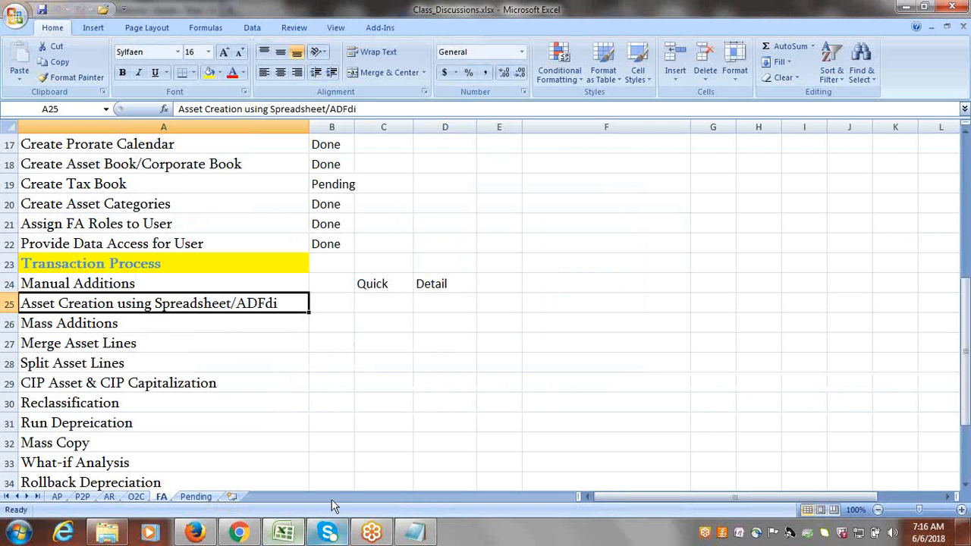
{"action": "left_click", "coordinate": [323, 280]}
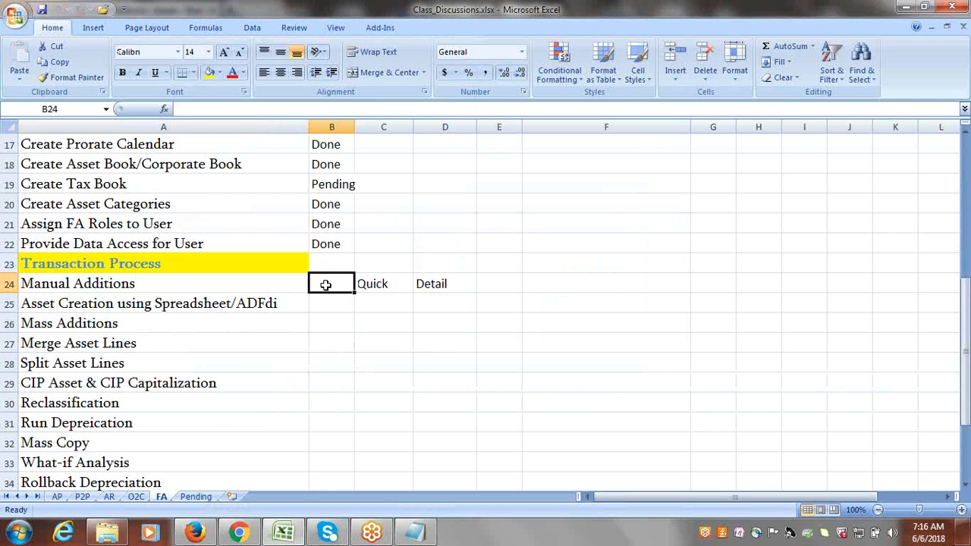
{"action": "type", "text": "D"}
{"action": "key", "text": "Tab"}
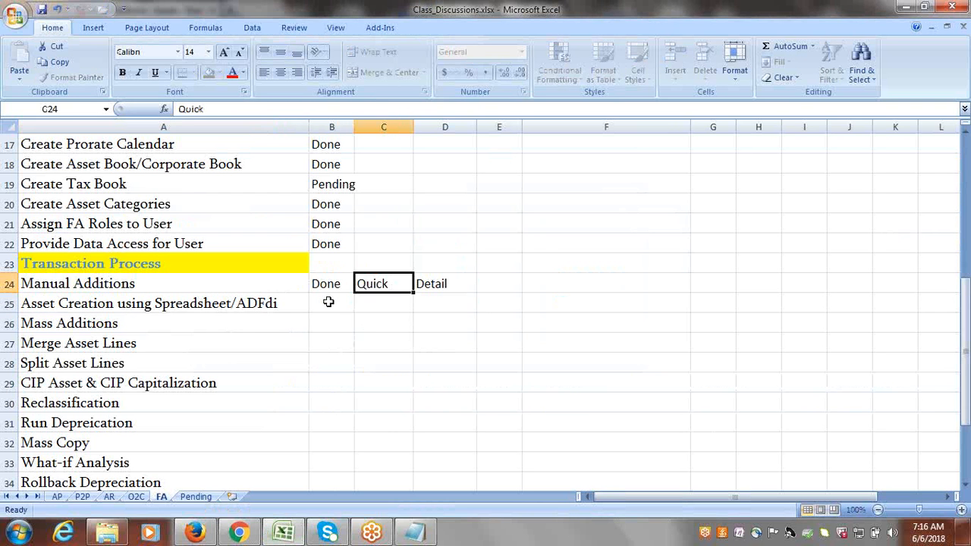
{"action": "key", "text": "Delete"}
{"action": "key", "text": "Tab"}
{"action": "key", "text": "Delete"}
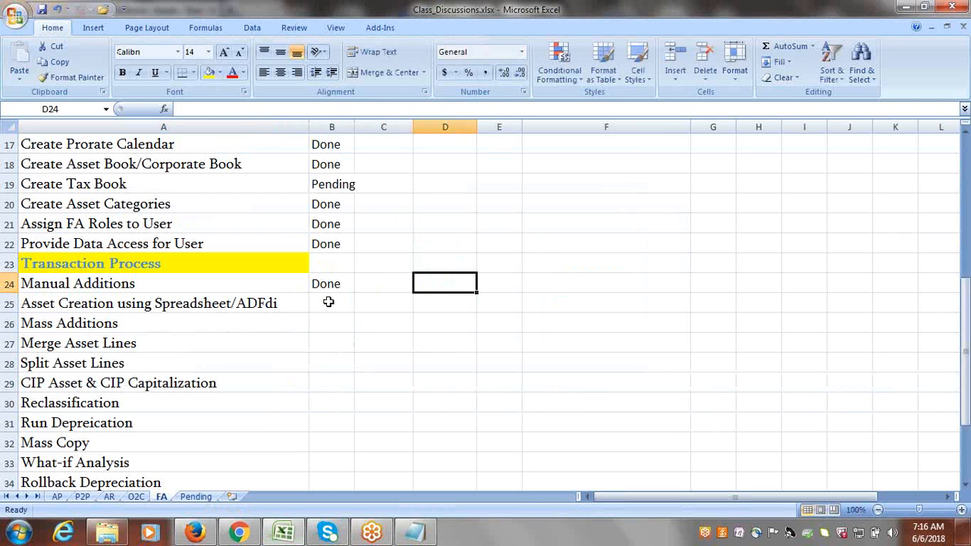
{"action": "left_click", "coordinate": [244, 299]}
{"action": "key", "text": "Tab"}
{"action": "type", "text": "D"}
{"action": "key", "text": "Tab"}
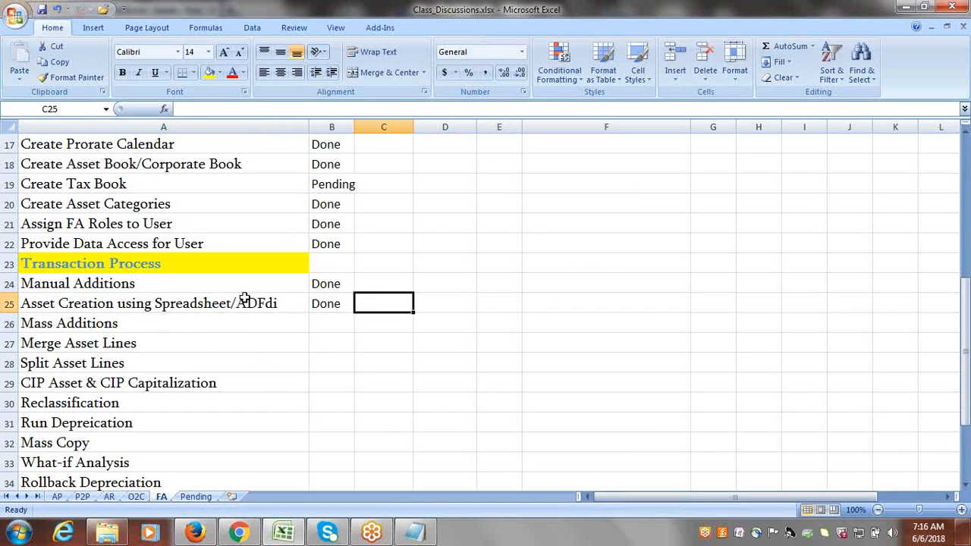
{"action": "left_click", "coordinate": [182, 343]}
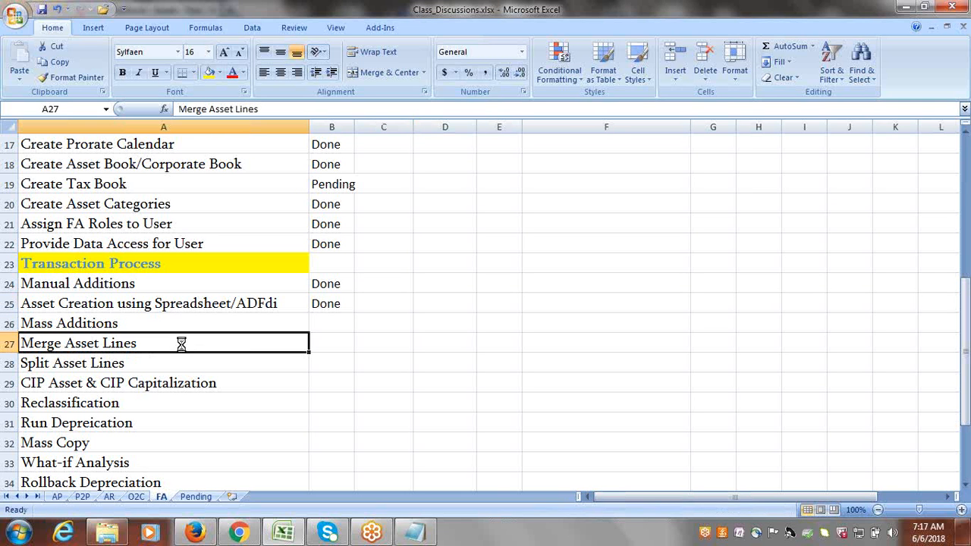
{"action": "left_click", "coordinate": [194, 379]}
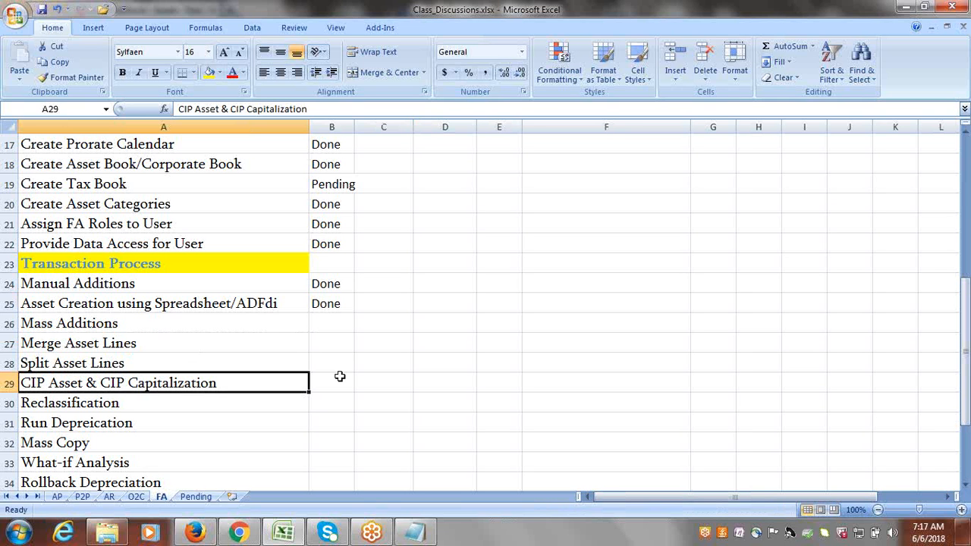
{"action": "left_click", "coordinate": [104, 319]}
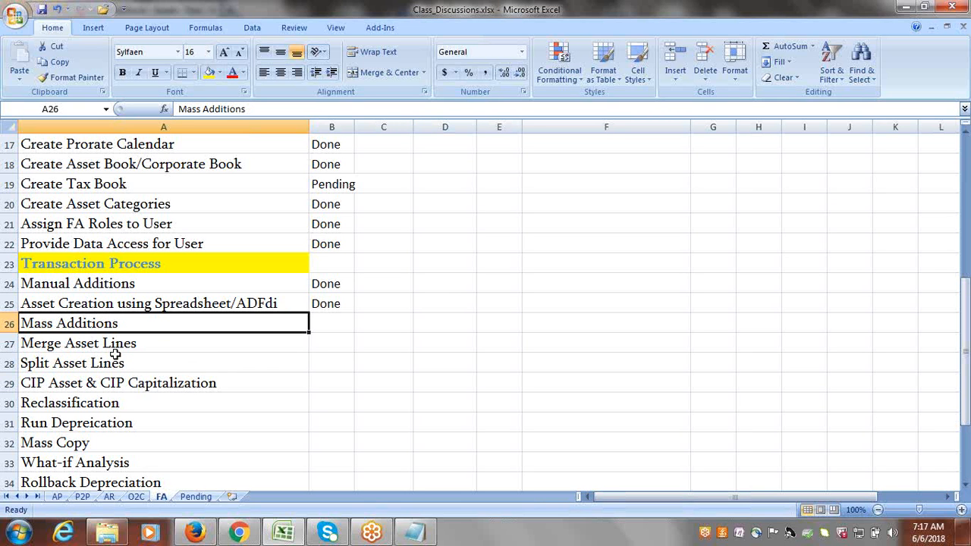
{"action": "left_click", "coordinate": [113, 343]}
{"action": "left_click", "coordinate": [111, 358]}
{"action": "left_click_drag", "start_coordinate": [116, 319], "coordinate": [117, 362]}
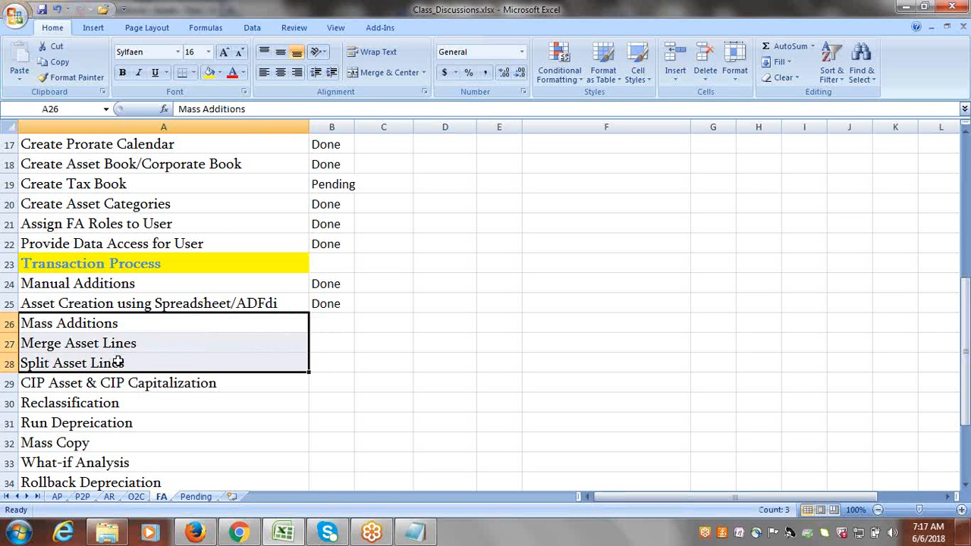
{"action": "left_click_drag", "start_coordinate": [114, 325], "coordinate": [117, 361]}
{"action": "left_click", "coordinate": [110, 383]}
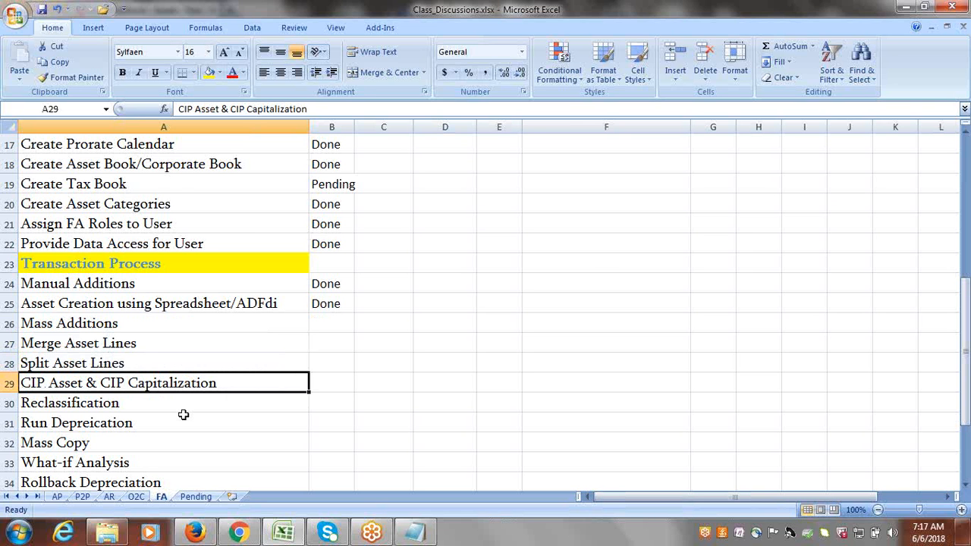
Load the Oracle address in a new browser tab and go to Setup and Maintenance.
{"action": "left_click", "coordinate": [195, 533]}
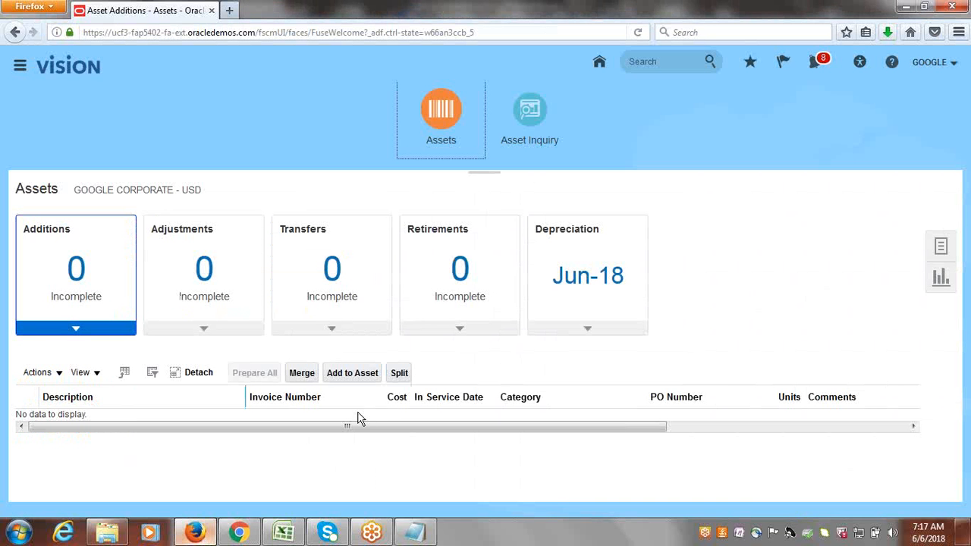
{"action": "left_click", "coordinate": [292, 33]}
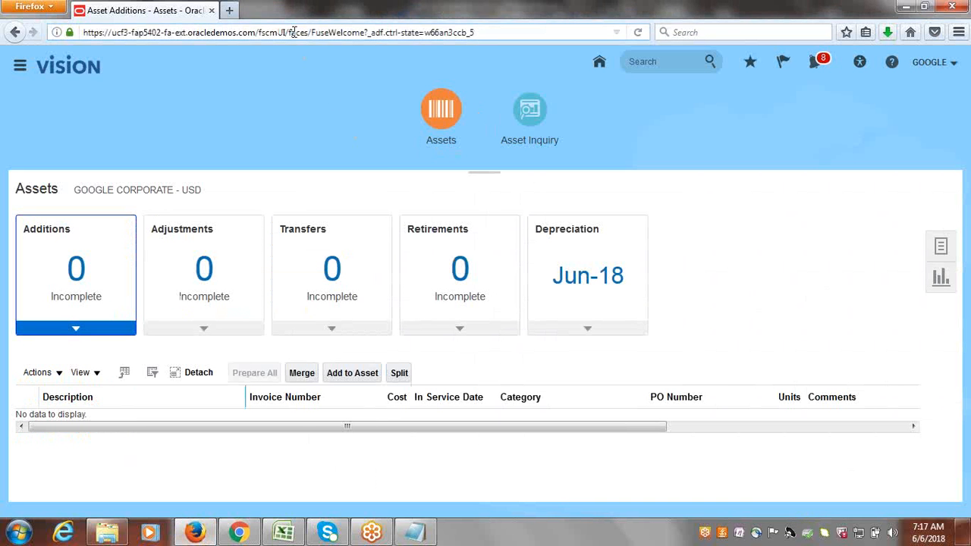
{"action": "left_click", "coordinate": [230, 11]}
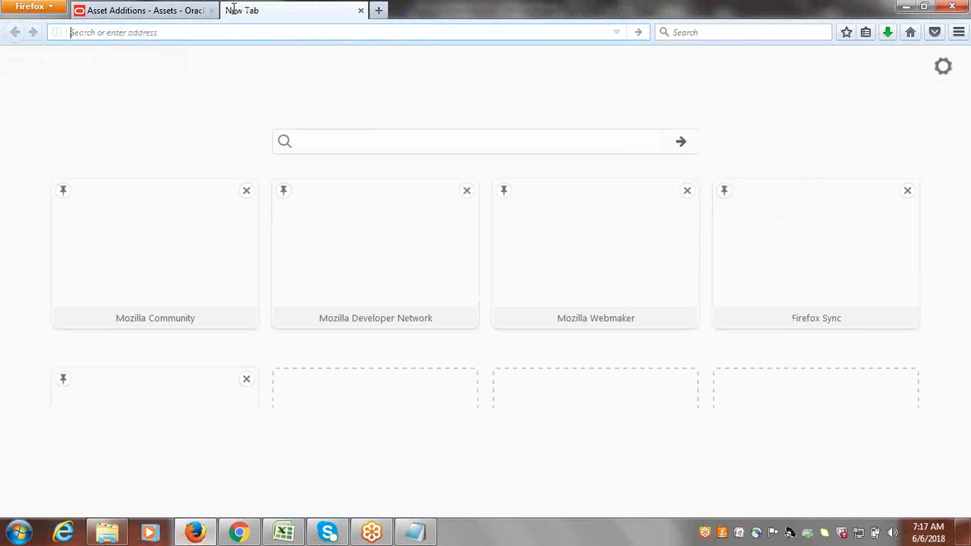
{"action": "key", "text": "ctrl+v"}
{"action": "key", "text": "Return"}
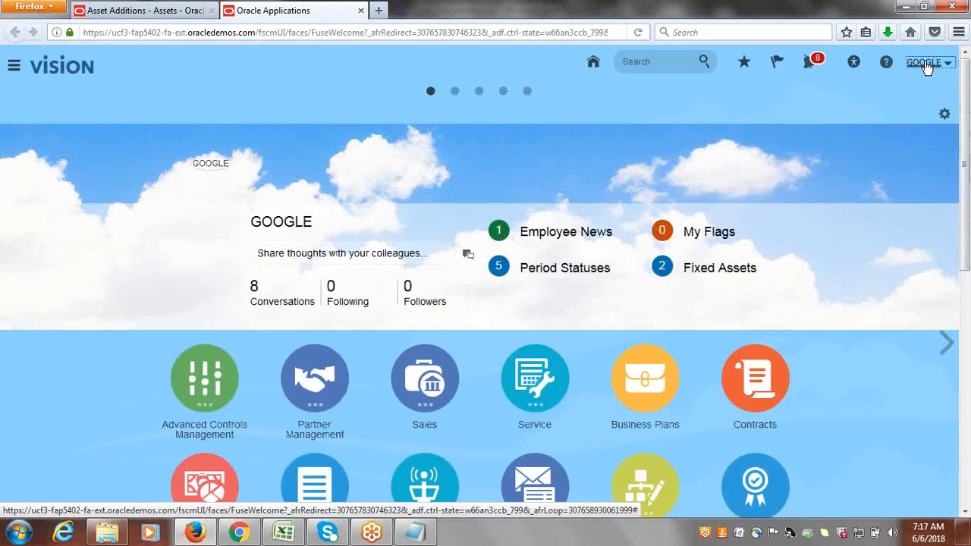
{"action": "left_click", "coordinate": [925, 64]}
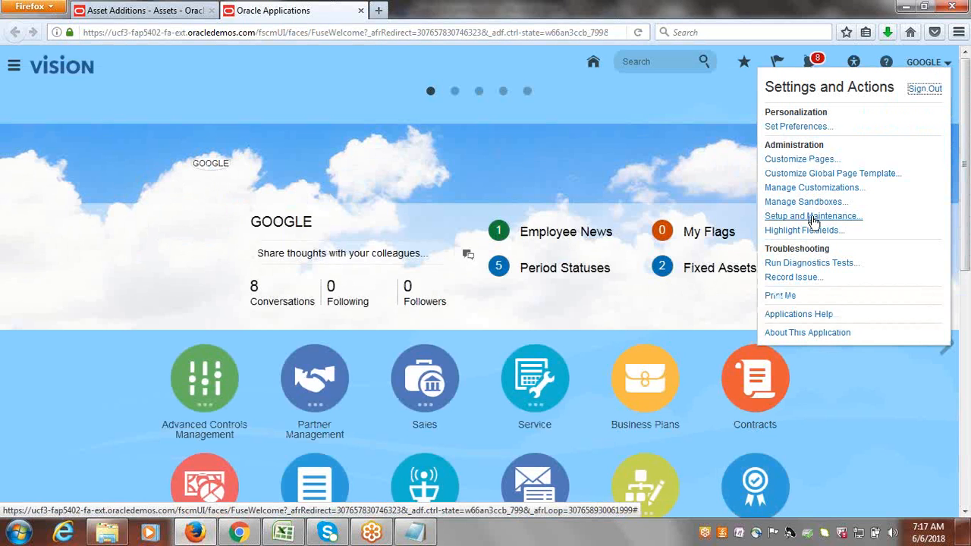
{"action": "left_click", "coordinate": [812, 217]}
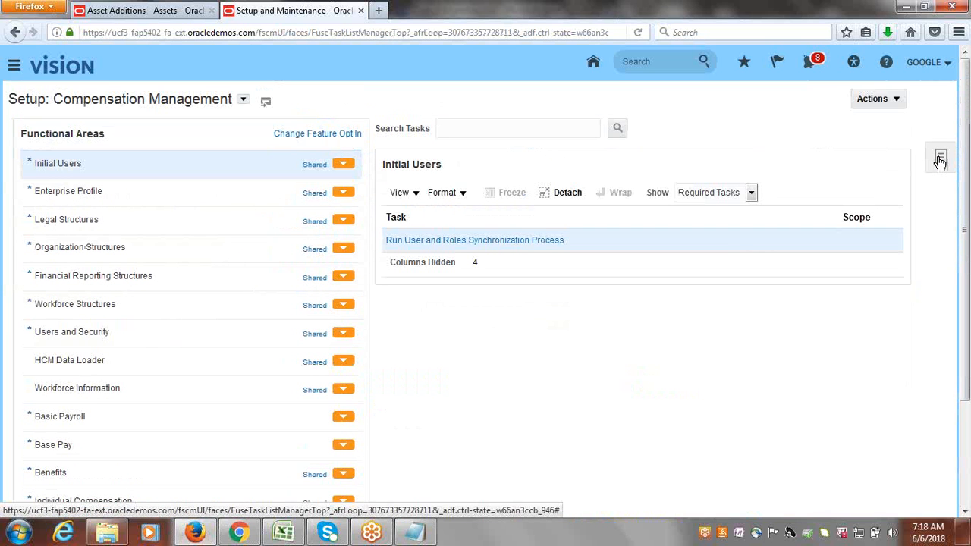
Open the Cloudinc Implementation Project from Manage Implementation Projects.
{"action": "left_click", "coordinate": [940, 160]}
{"action": "left_click", "coordinate": [939, 160]}
{"action": "left_click", "coordinate": [839, 103]}
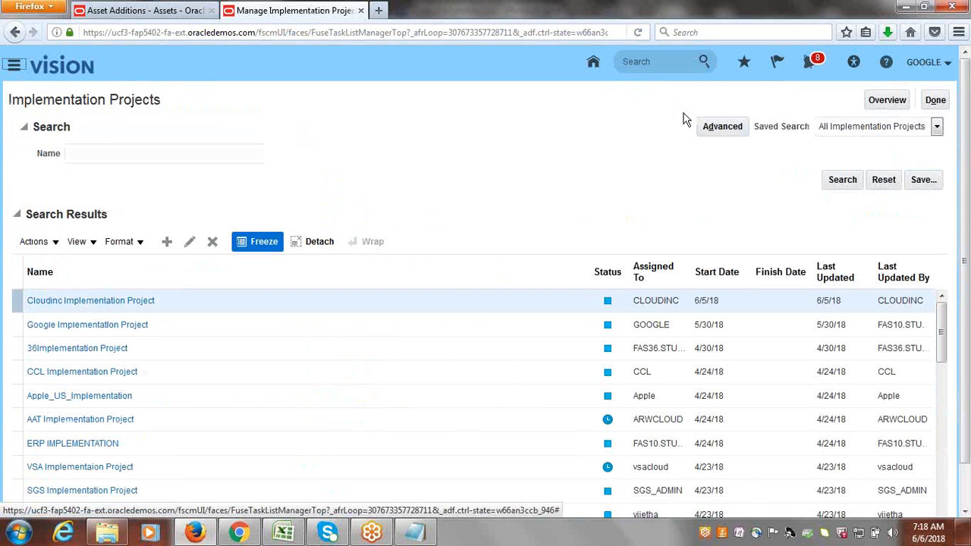
{"action": "left_click", "coordinate": [79, 301]}
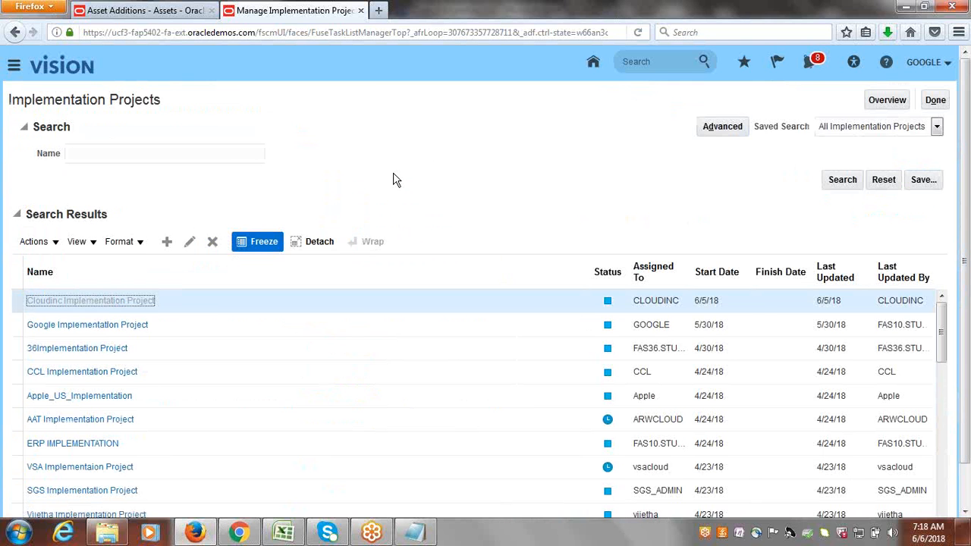
Search the project's tasks for 'Assst Cate' and launch Manage Asset Categories.
{"action": "left_click", "coordinate": [95, 273]}
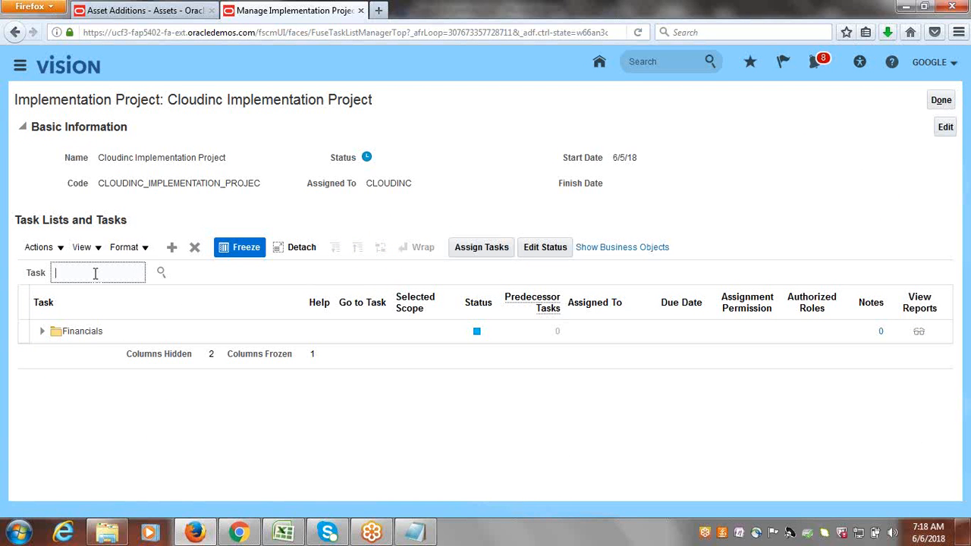
{"action": "type", "text": "Assst Cate"}
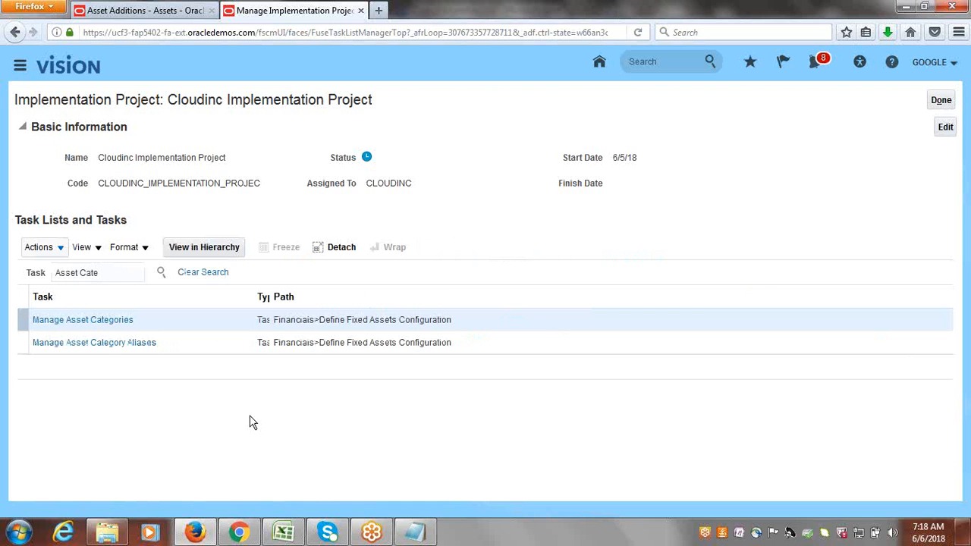
{"action": "left_click", "coordinate": [84, 324]}
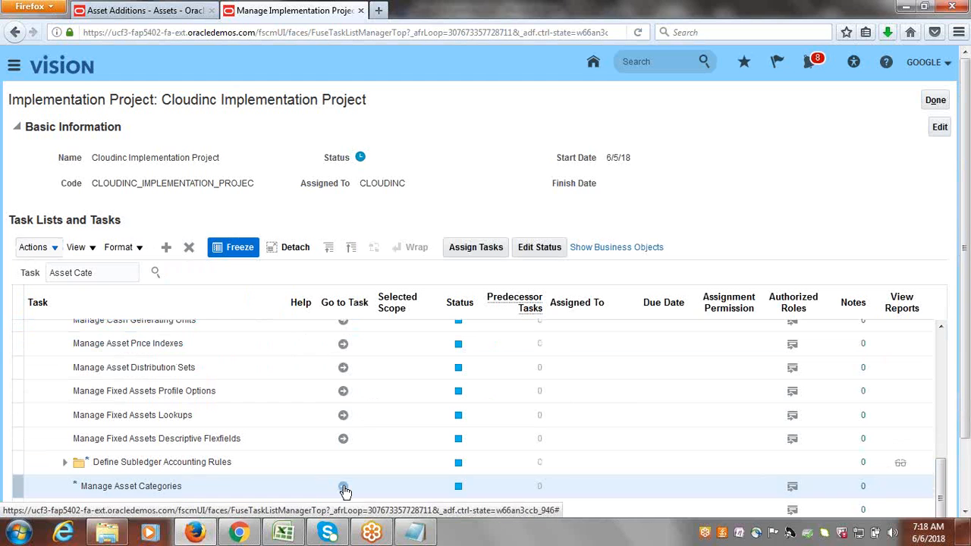
{"action": "left_click", "coordinate": [343, 487]}
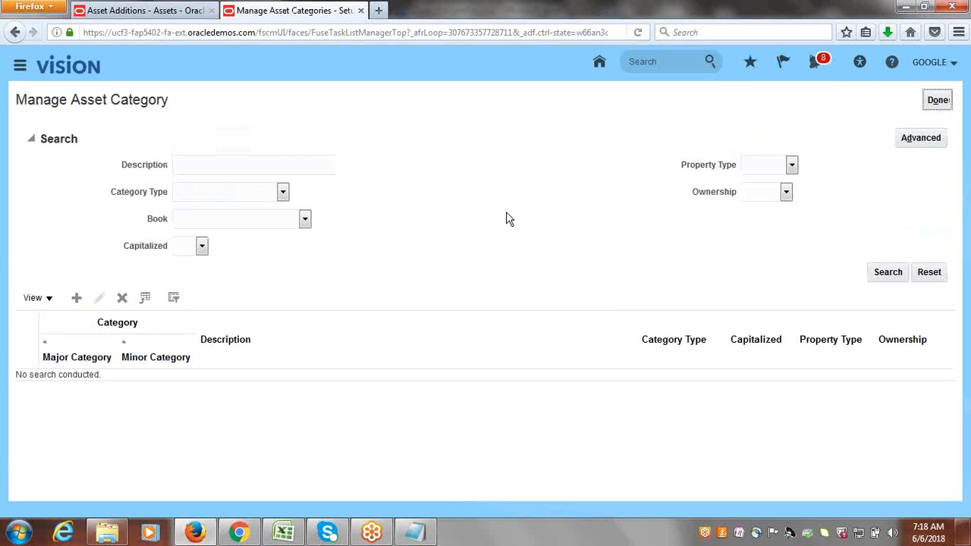
Search categories by description 'Google', then clear that description criterion.
{"action": "left_click", "coordinate": [196, 152]}
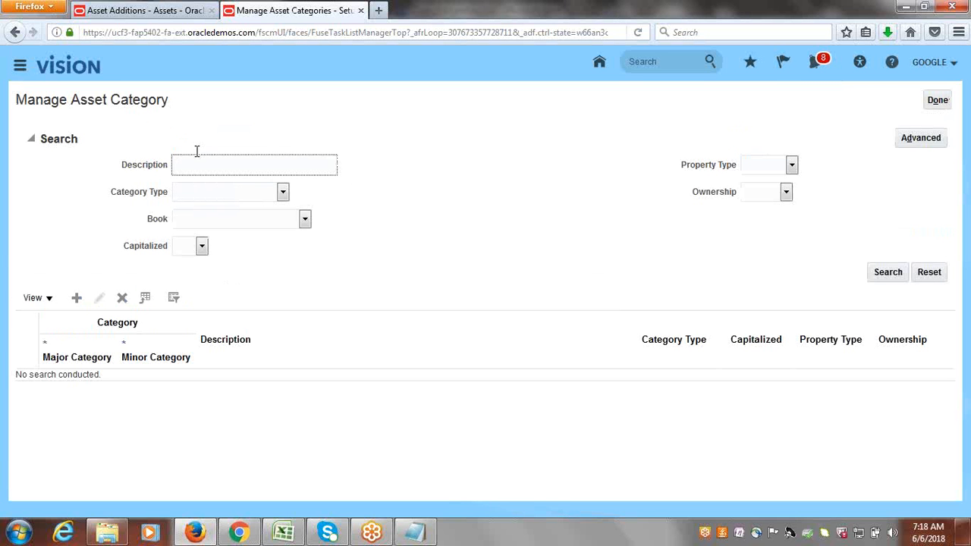
{"action": "type", "text": "Google"}
{"action": "key", "text": "Return"}
{"action": "double_click", "coordinate": [208, 170]}
{"action": "key", "text": "BackSpace"}
Search categories in the GOOGLE CORPORATE book and select the Office Buildings row.
{"action": "left_click", "coordinate": [305, 220]}
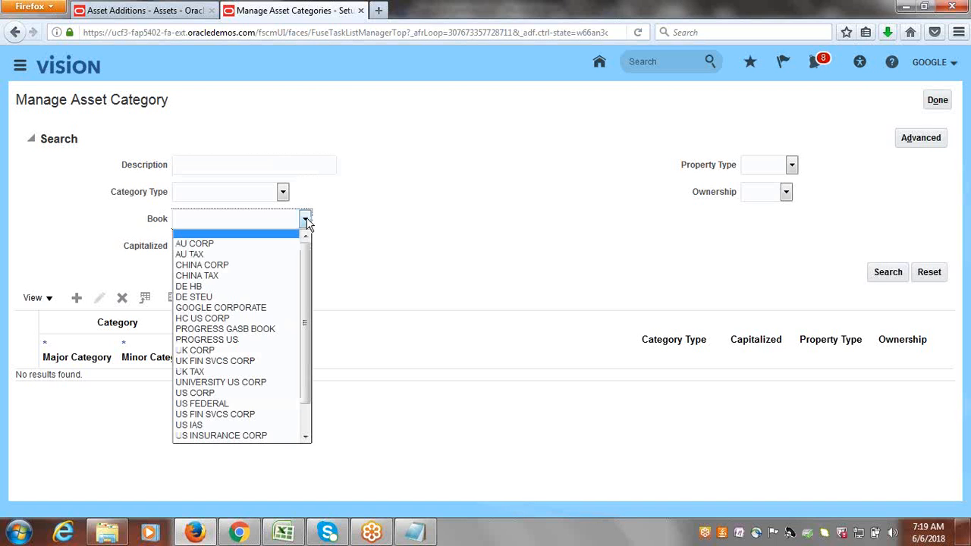
{"action": "left_click", "coordinate": [253, 310]}
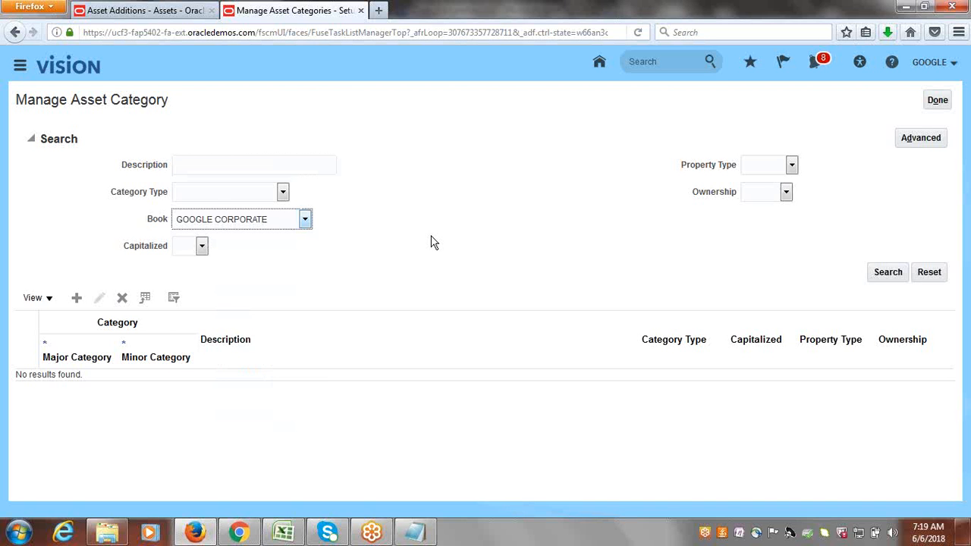
{"action": "left_click", "coordinate": [886, 274]}
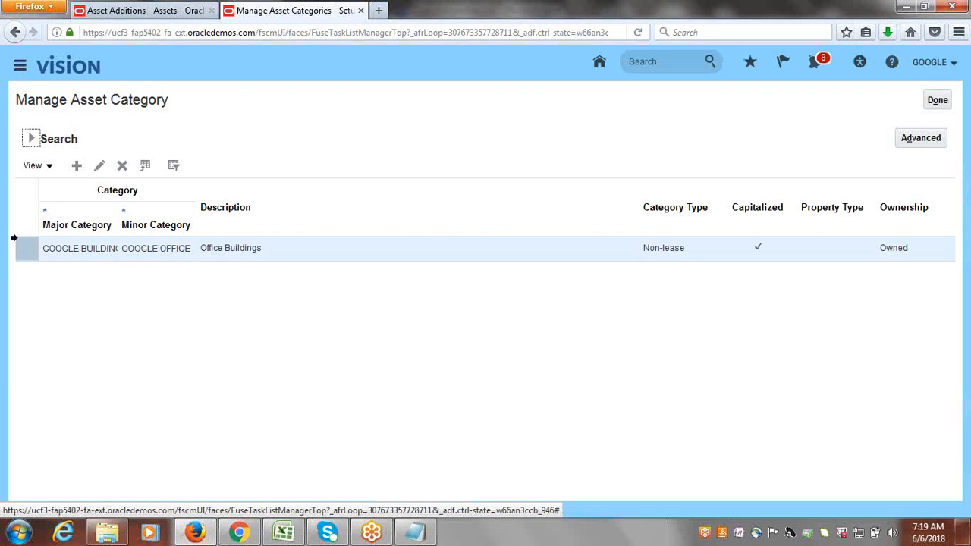
{"action": "left_click", "coordinate": [22, 248]}
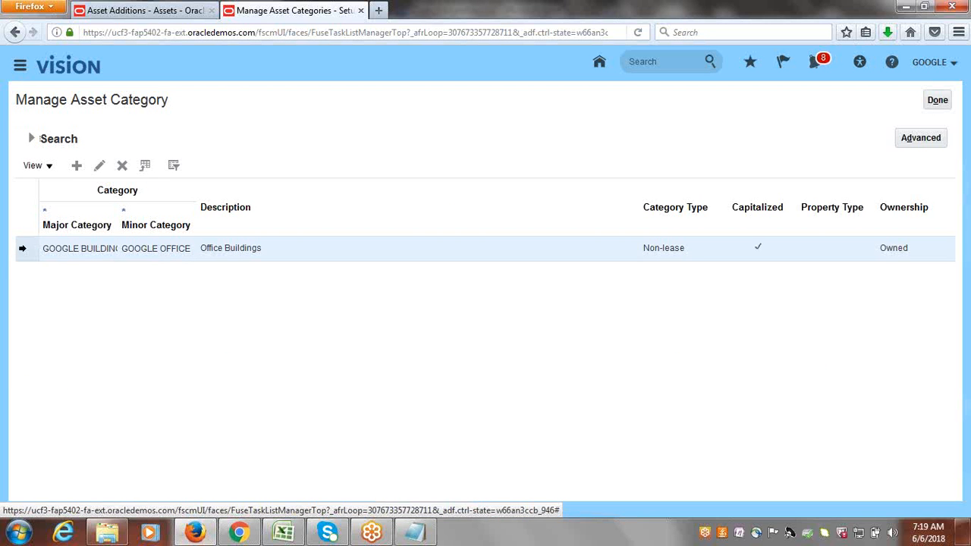
Edit Office Buildings and copy the Bonus Depreciation Expense account into CIP Cost.
{"action": "left_click", "coordinate": [100, 167]}
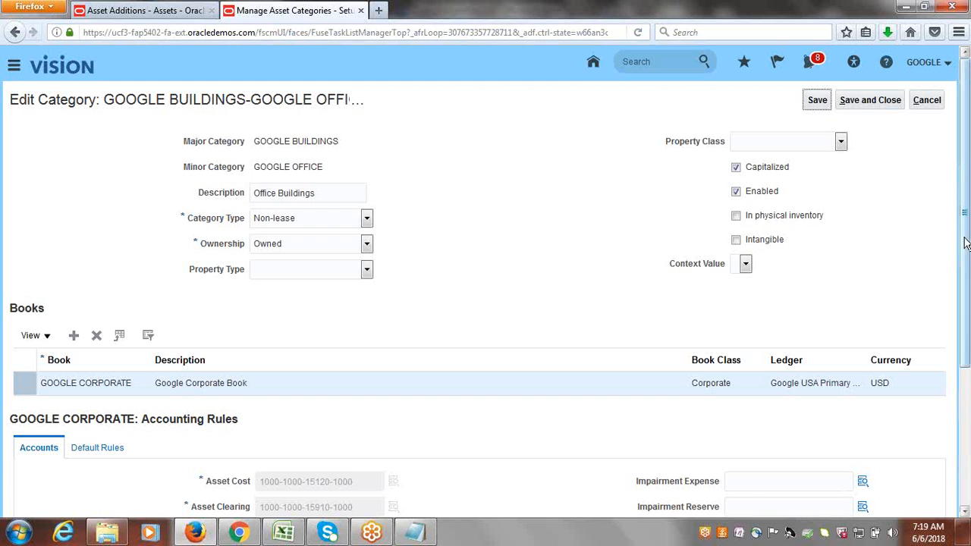
{"action": "left_click_drag", "start_coordinate": [968, 189], "coordinate": [968, 377]}
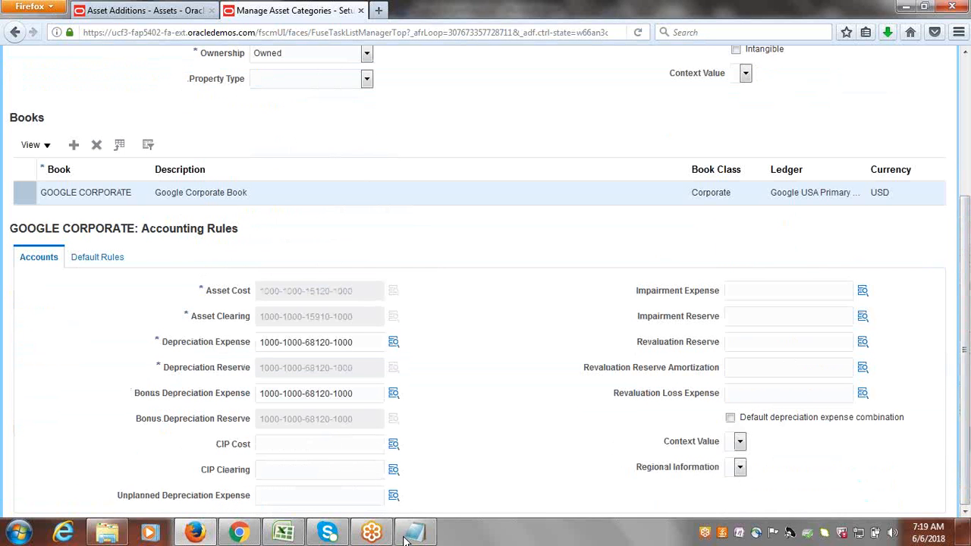
{"action": "left_click", "coordinate": [297, 445]}
{"action": "left_click", "coordinate": [285, 469]}
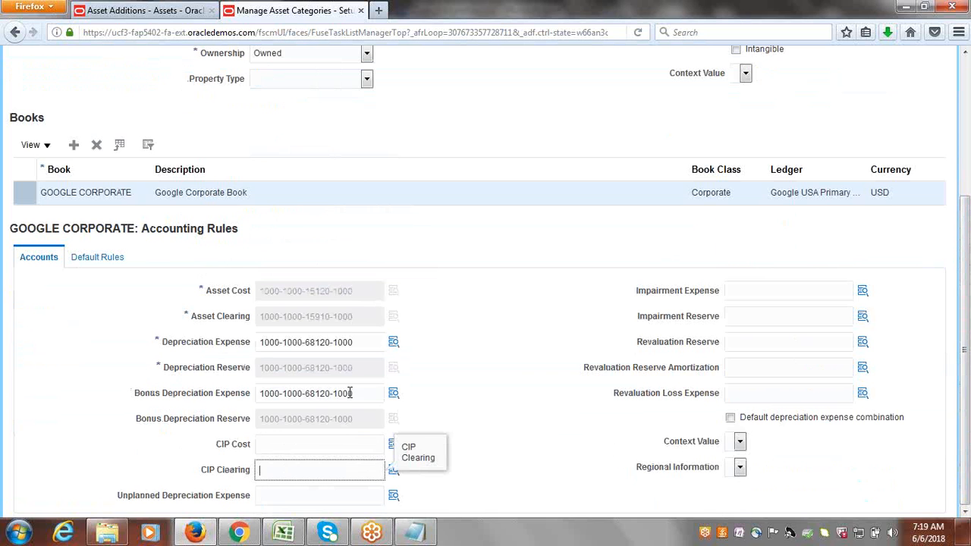
{"action": "left_click_drag", "start_coordinate": [351, 393], "coordinate": [235, 410]}
{"action": "key", "text": "ctrl+c"}
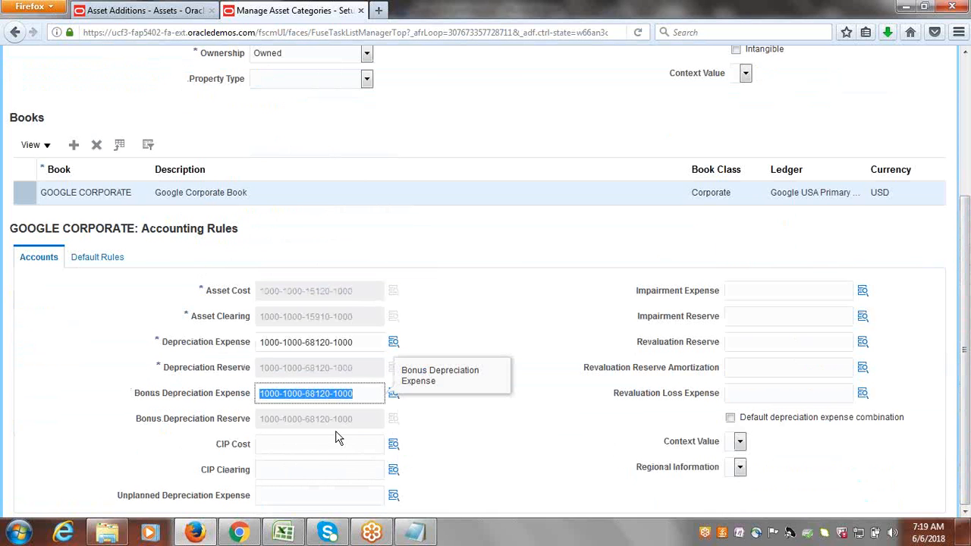
{"action": "left_click", "coordinate": [301, 444]}
{"action": "key", "text": "ctrl+v"}
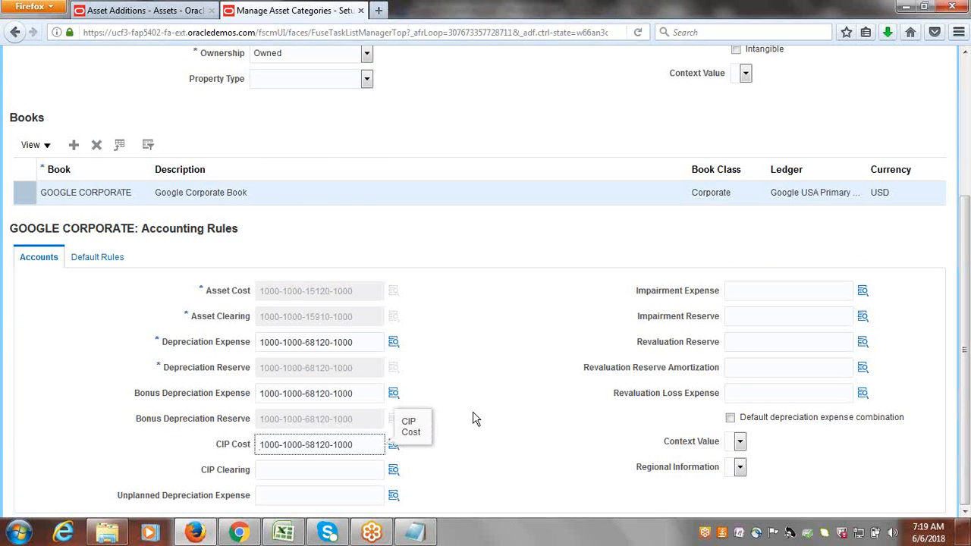
{"action": "left_click", "coordinate": [393, 445]}
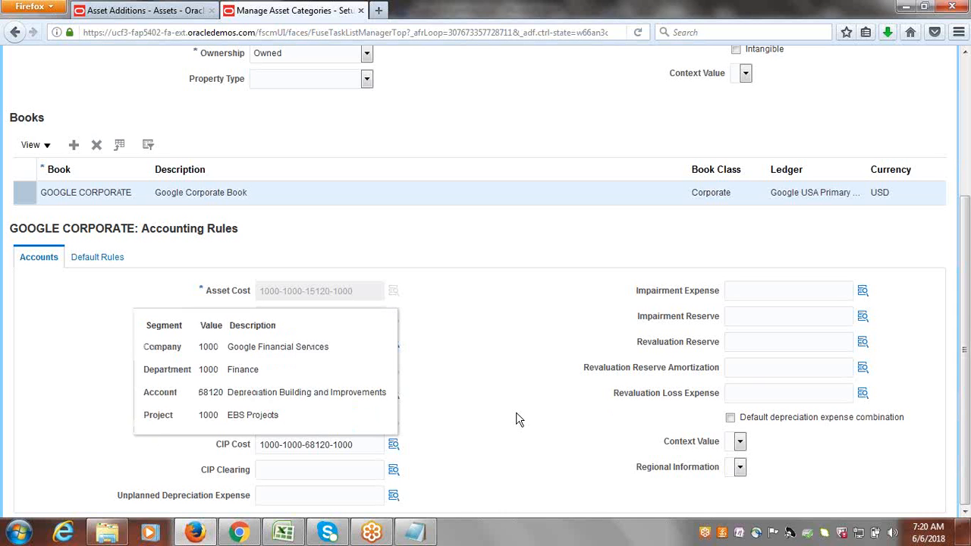
{"action": "left_click", "coordinate": [466, 359]}
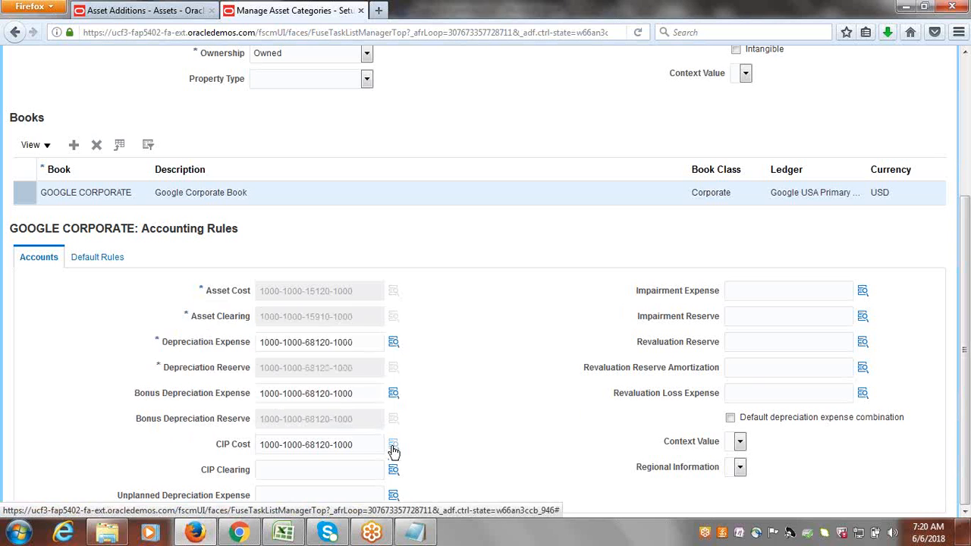
{"action": "mouse_move", "coordinate": [393, 447]}
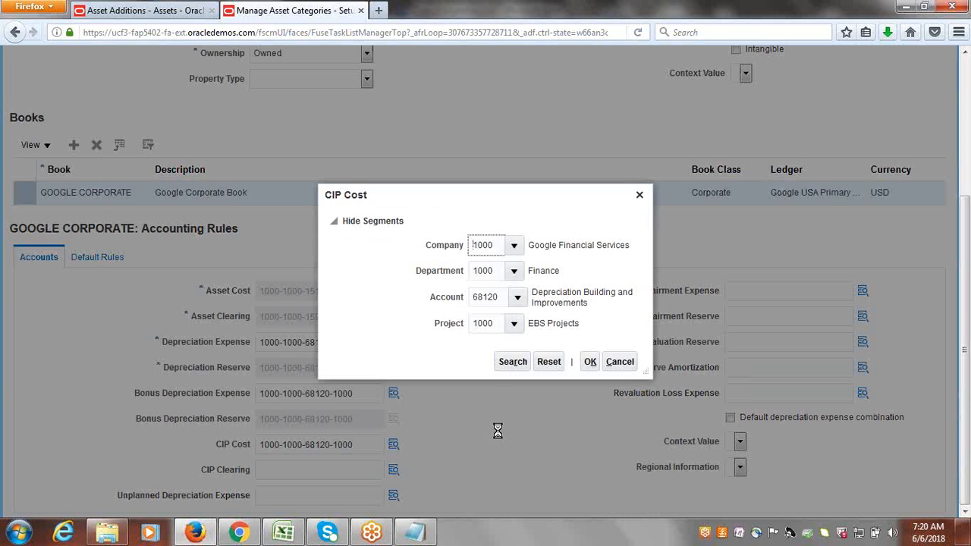
{"action": "left_click", "coordinate": [518, 296]}
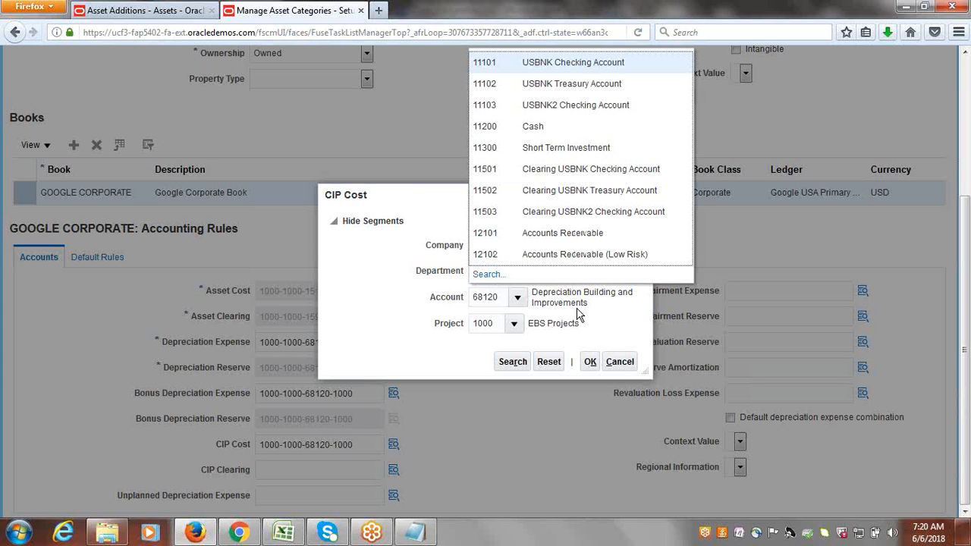
{"action": "left_click", "coordinate": [486, 274]}
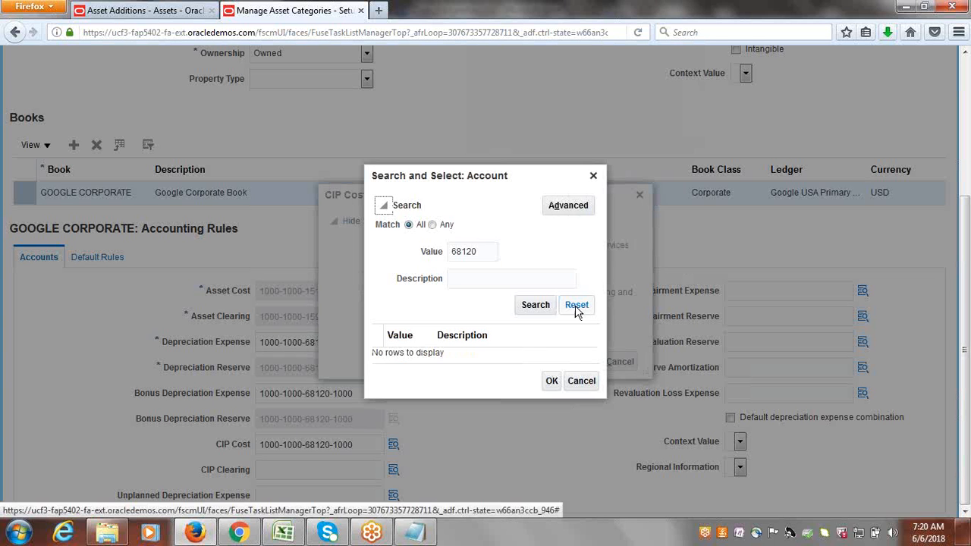
{"action": "double_click", "coordinate": [485, 250]}
{"action": "key", "text": "BackSpace"}
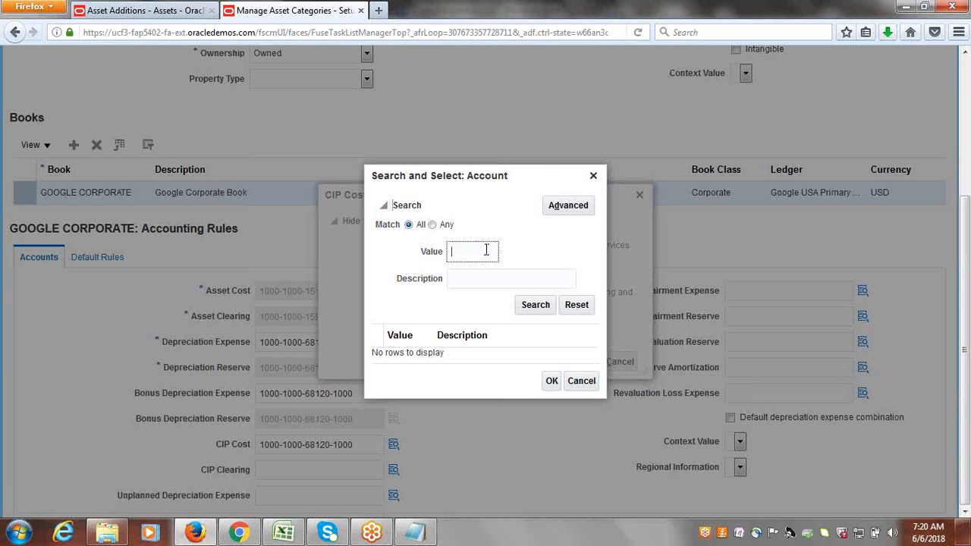
{"action": "key", "text": "Tab"}
{"action": "type", "text": "CIP"}
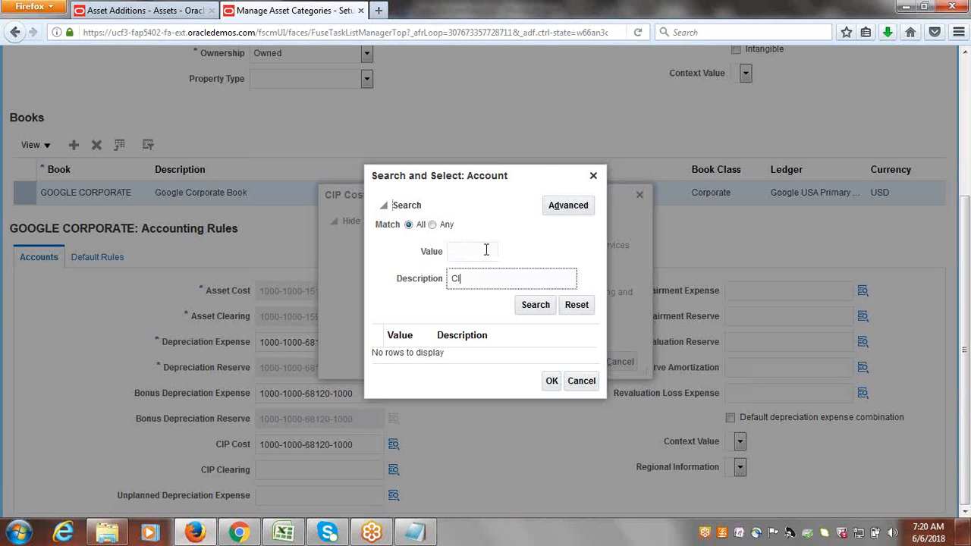
{"action": "left_click", "coordinate": [534, 304]}
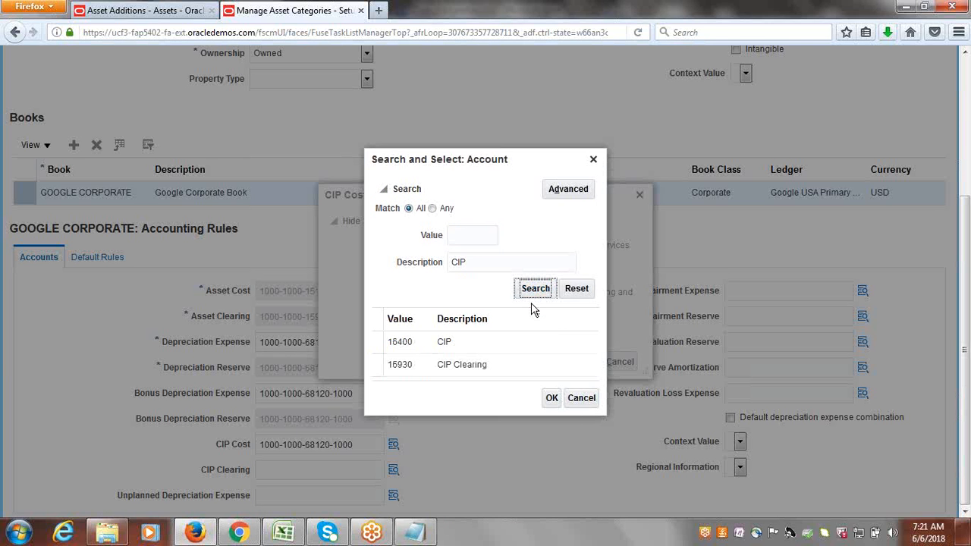
{"action": "left_click", "coordinate": [392, 342]}
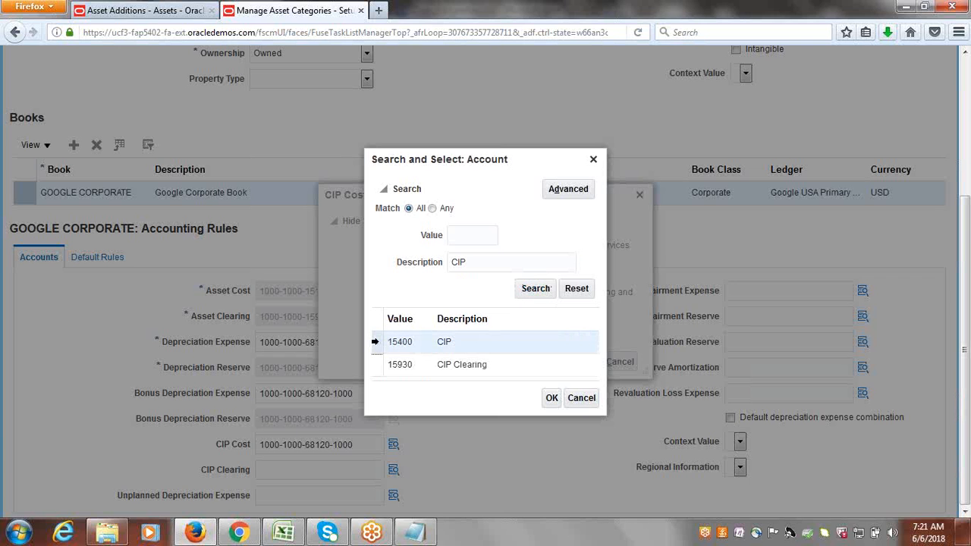
{"action": "left_click", "coordinate": [553, 401]}
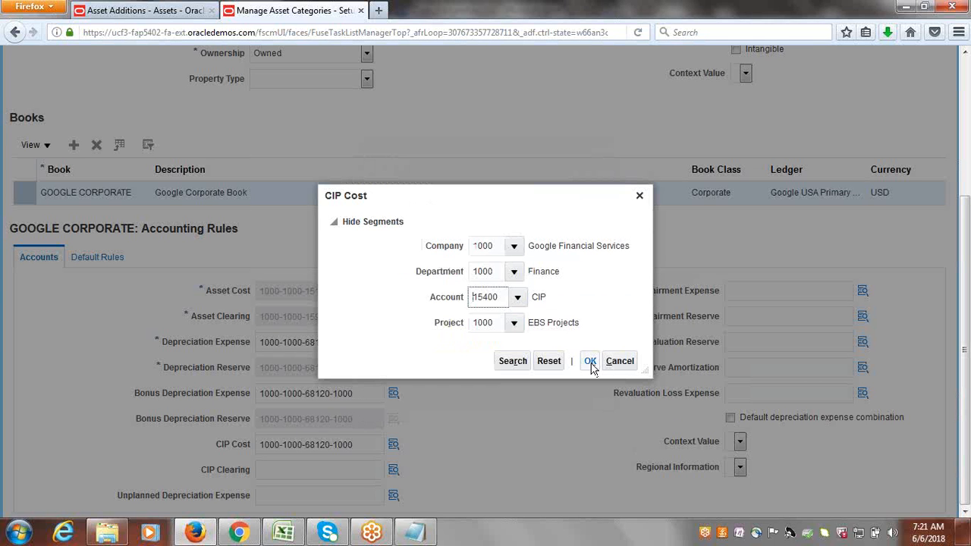
{"action": "left_click", "coordinate": [591, 362]}
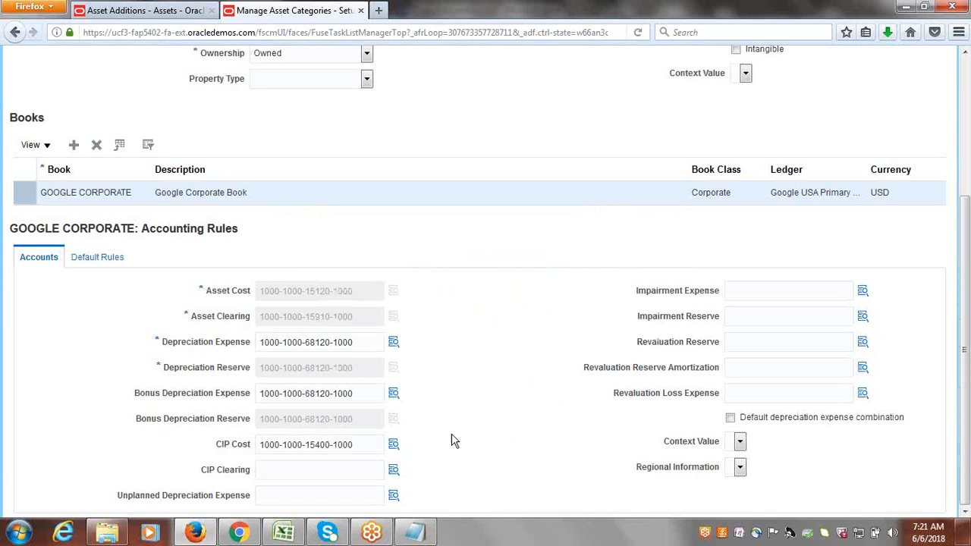
{"action": "left_click_drag", "start_coordinate": [351, 449], "coordinate": [242, 448]}
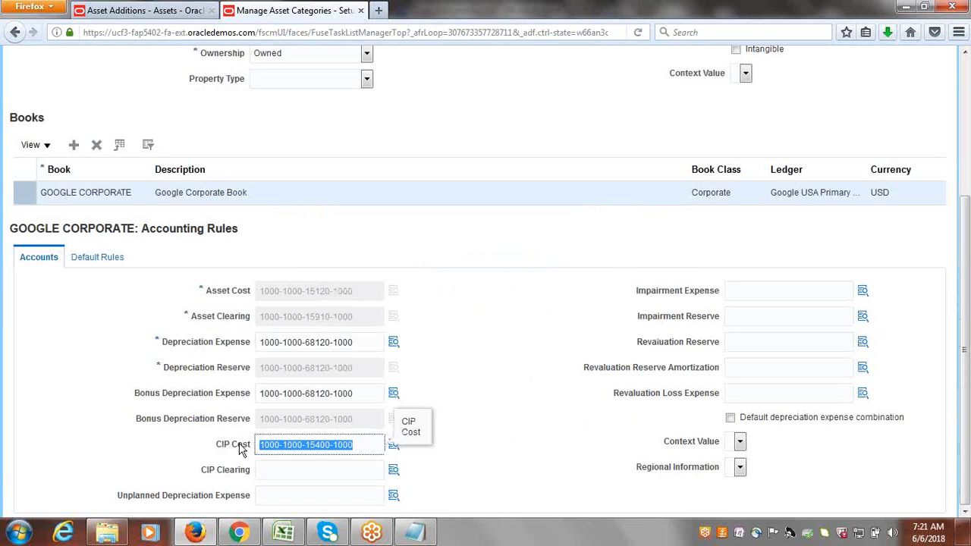
{"action": "key", "text": "ctrl+c"}
{"action": "left_click", "coordinate": [296, 468]}
{"action": "key", "text": "ctrl+v"}
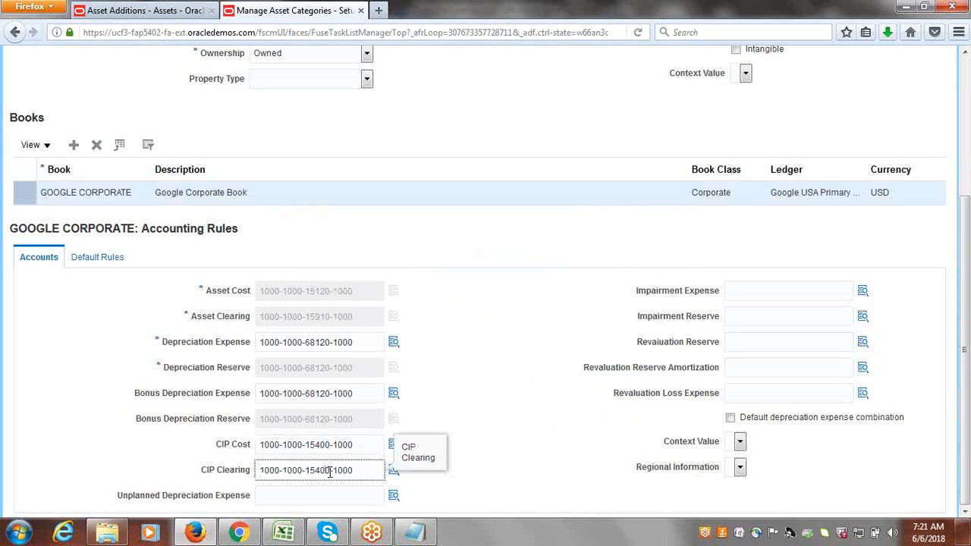
{"action": "left_click", "coordinate": [329, 472]}
{"action": "key", "text": "BackSpace"}
{"action": "key", "text": "BackSpace"}
{"action": "type", "text": "93"}
{"action": "key", "text": "Tab"}
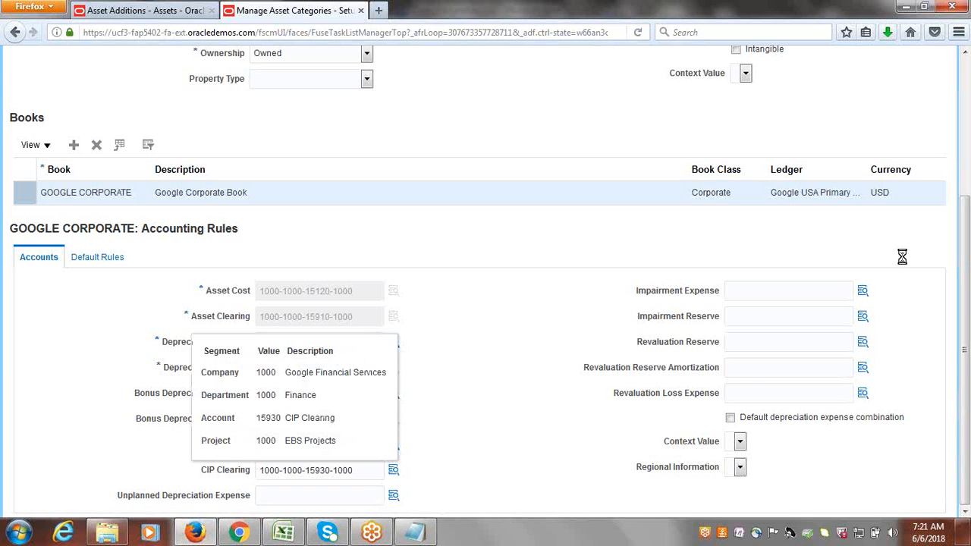
Save and close the category, then switch to the Excel checklist workbook.
{"action": "scroll", "coordinate": [876, 182], "scroll_direction": "up", "scroll_amount": 5}
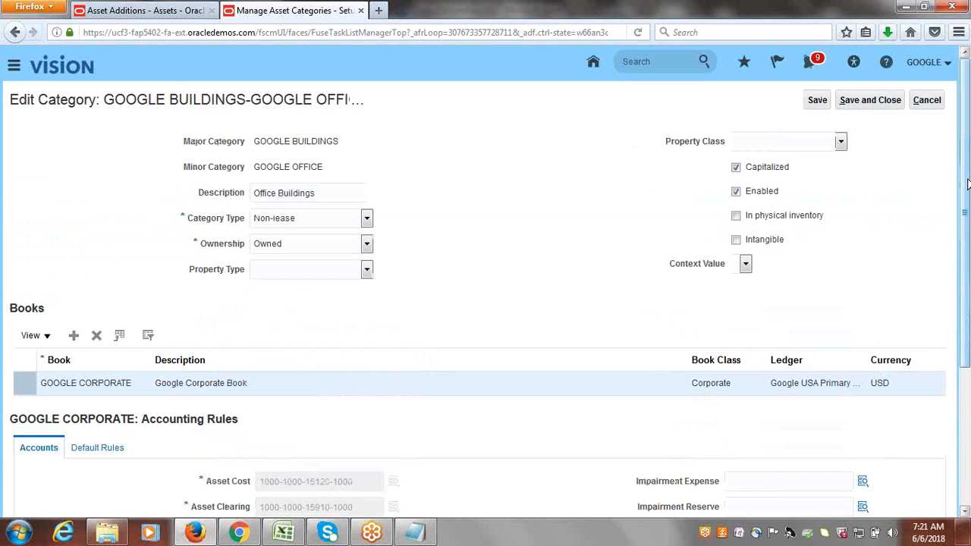
{"action": "left_click", "coordinate": [869, 99]}
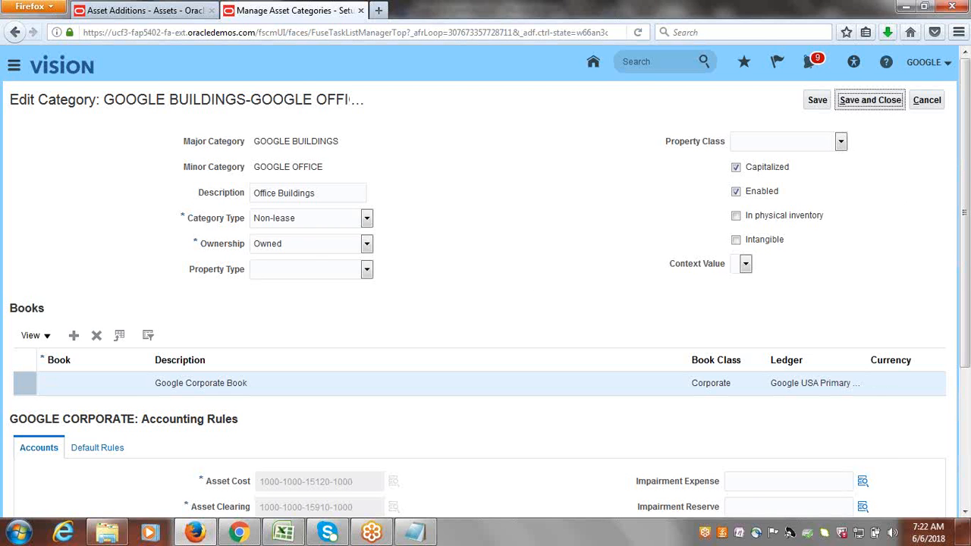
{"action": "left_click", "coordinate": [284, 533]}
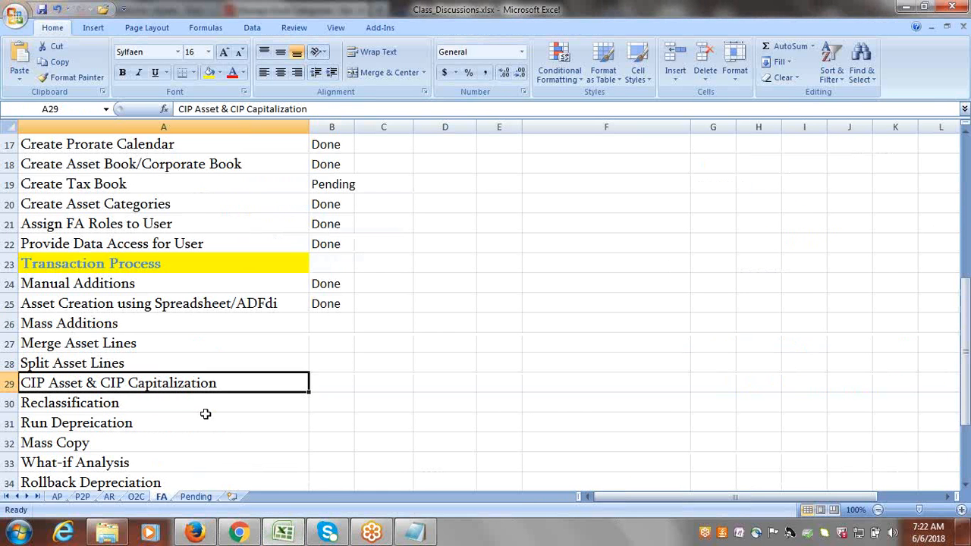
Return to the Manage Asset Category page in Firefox and finish the task with Done.
{"action": "left_click", "coordinate": [195, 533]}
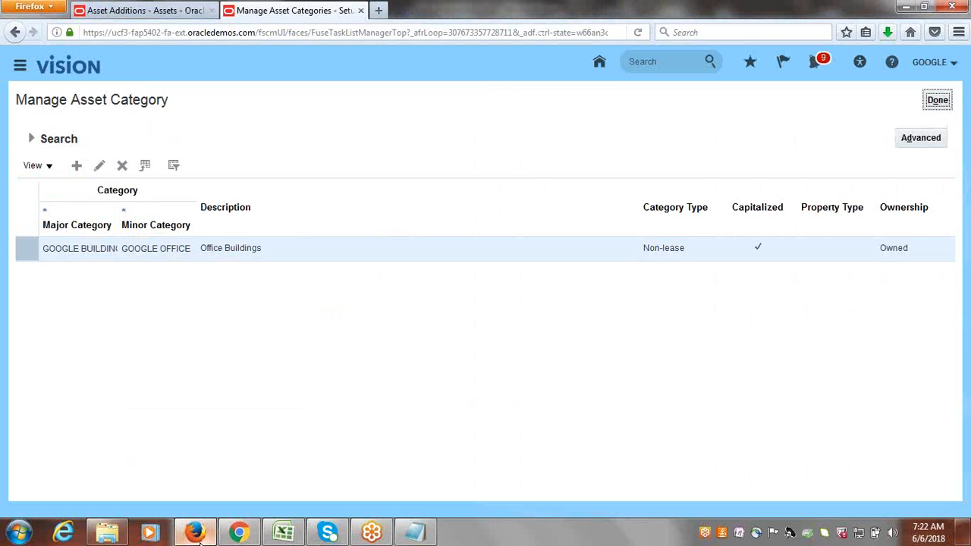
{"action": "left_click", "coordinate": [940, 100]}
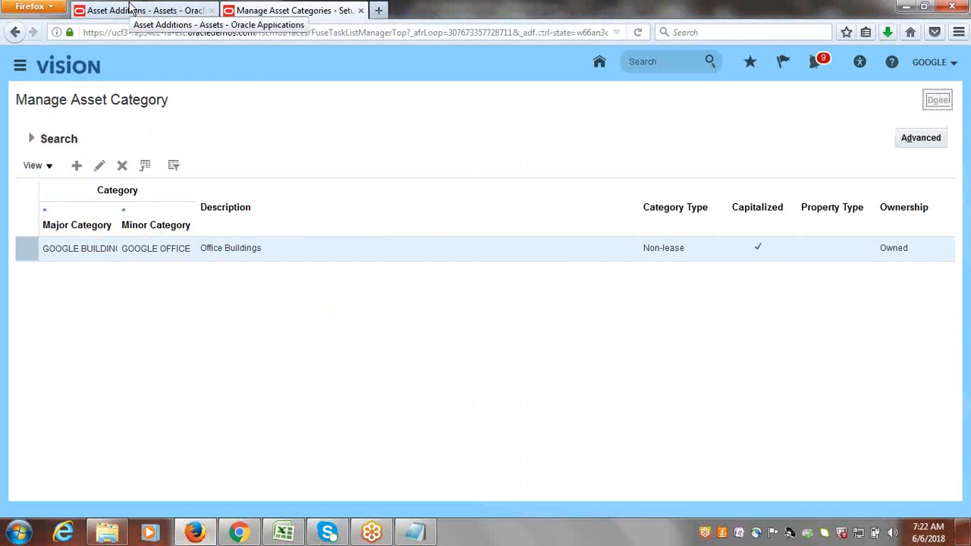
From Asset Additions, start a new asset in the GOOGLE CORPORATE book.
{"action": "left_click", "coordinate": [131, 9]}
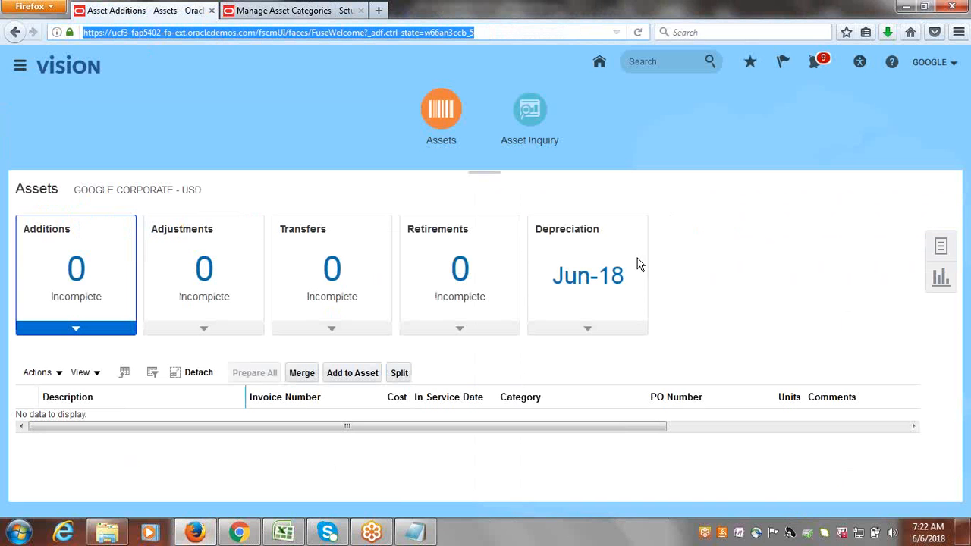
{"action": "left_click", "coordinate": [941, 247]}
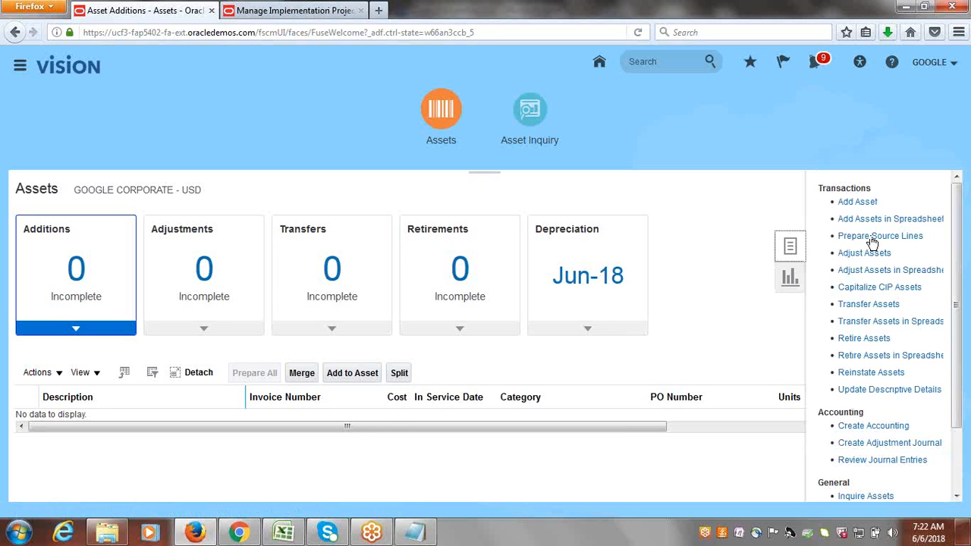
{"action": "left_click", "coordinate": [856, 203]}
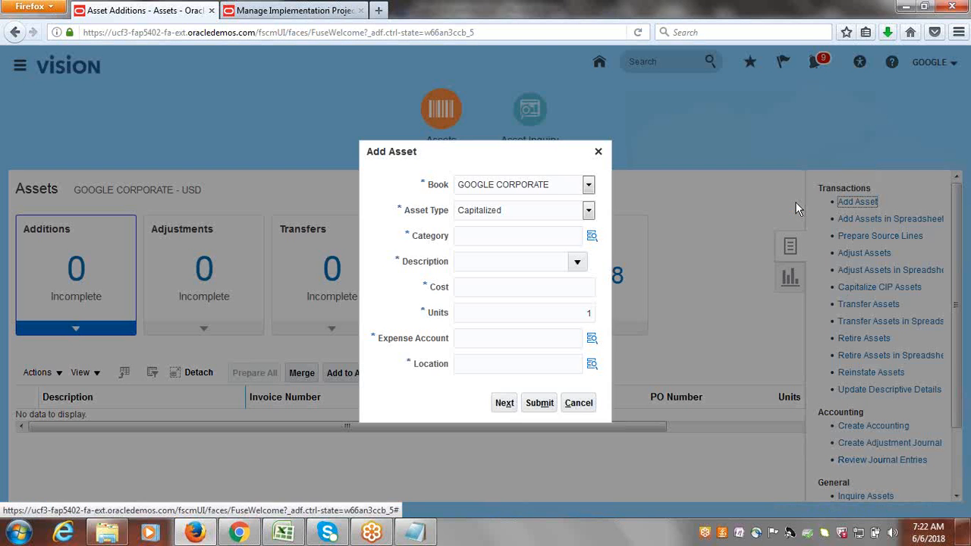
Set the asset type to CIP and the category to GOOGLE BUILDINGS-GOOGLE OFFICE.
{"action": "left_click", "coordinate": [589, 210]}
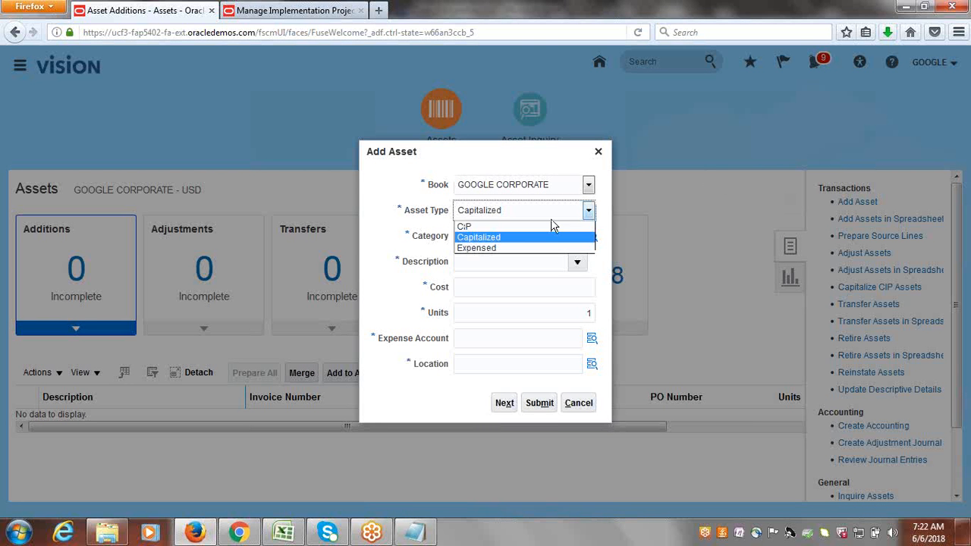
{"action": "left_click", "coordinate": [499, 227]}
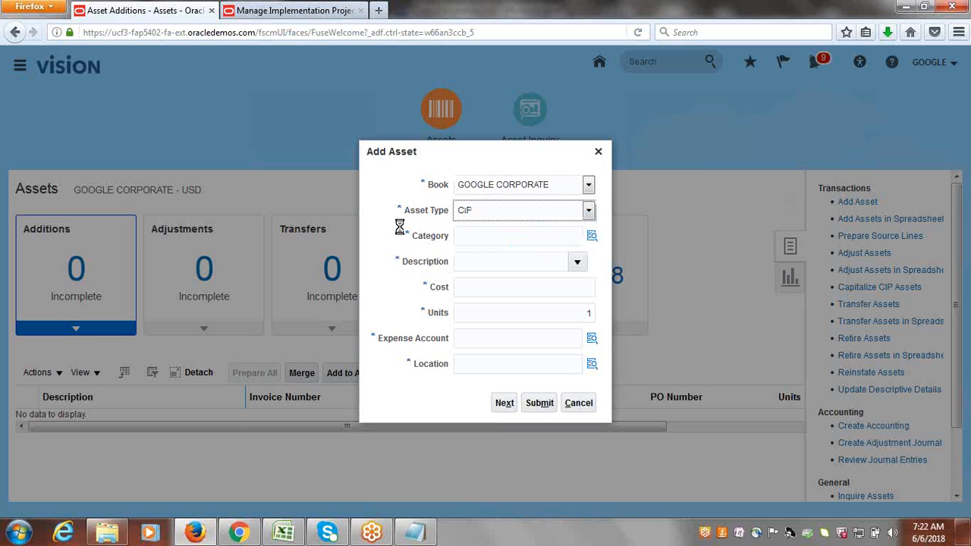
{"action": "left_click", "coordinate": [515, 237]}
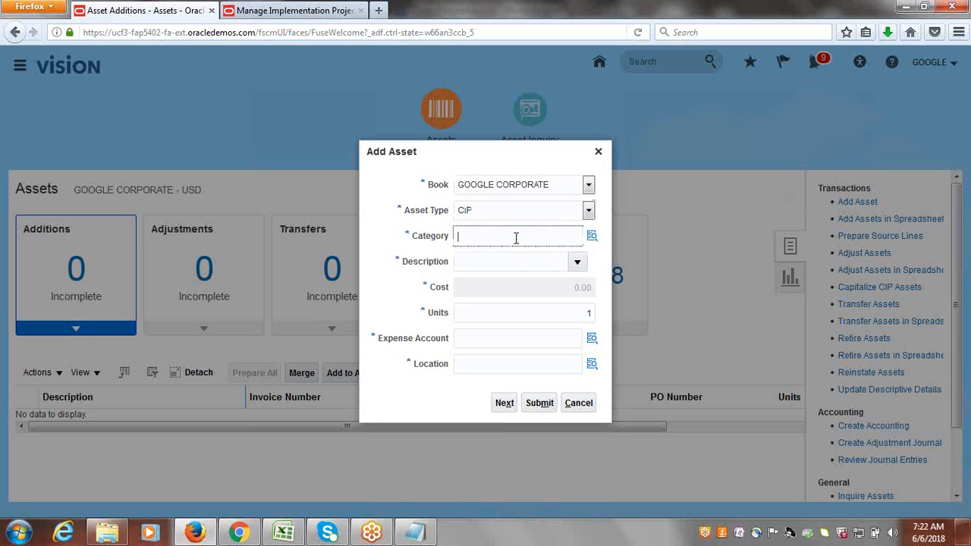
{"action": "left_click", "coordinate": [592, 238]}
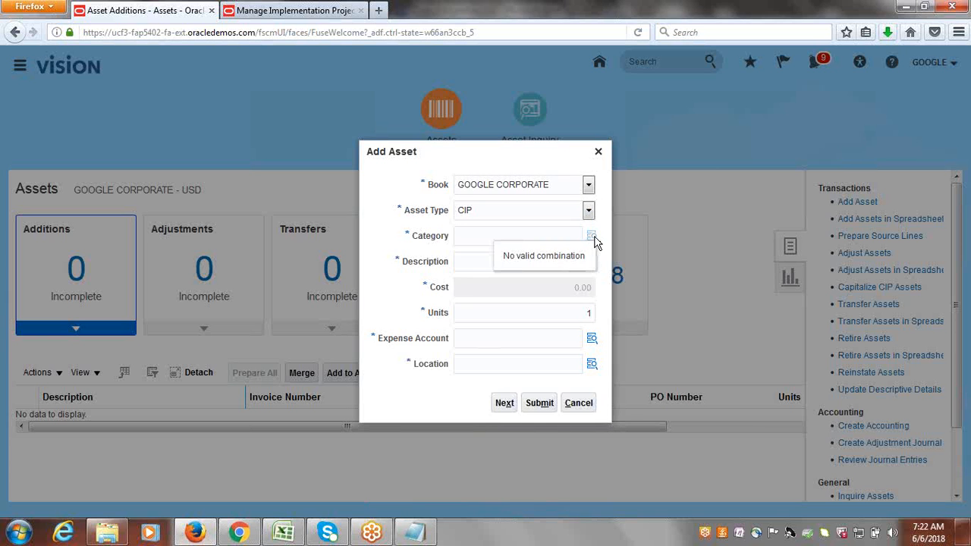
{"action": "left_click", "coordinate": [595, 240]}
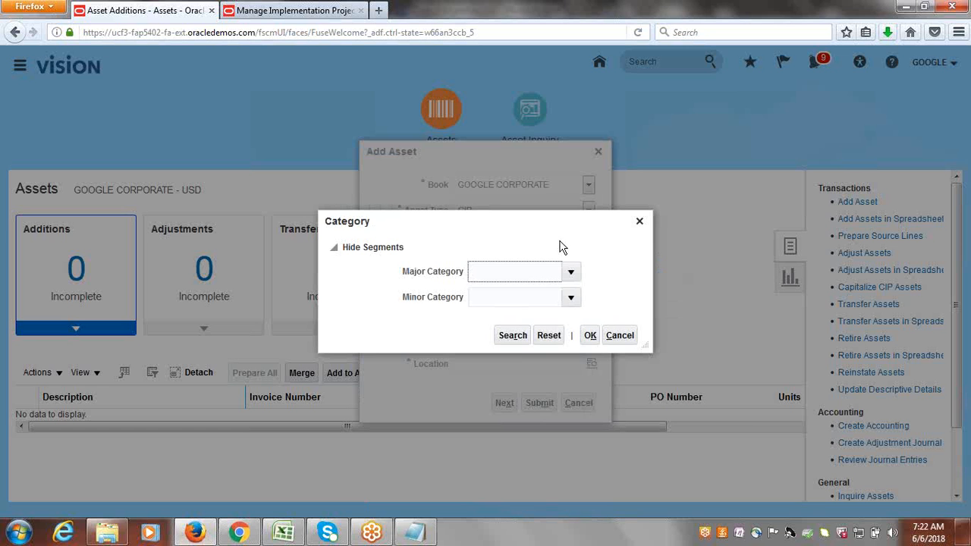
{"action": "left_click", "coordinate": [514, 340]}
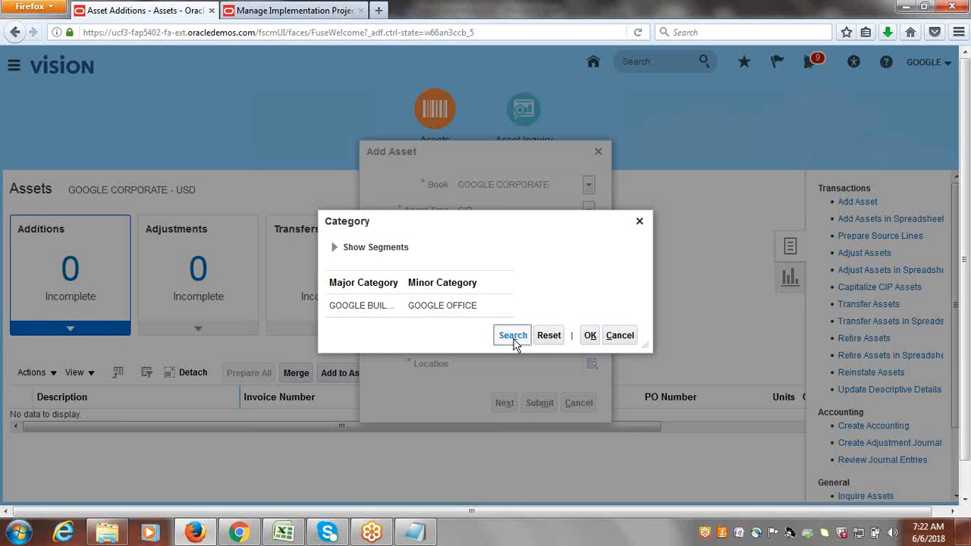
{"action": "left_click", "coordinate": [343, 304]}
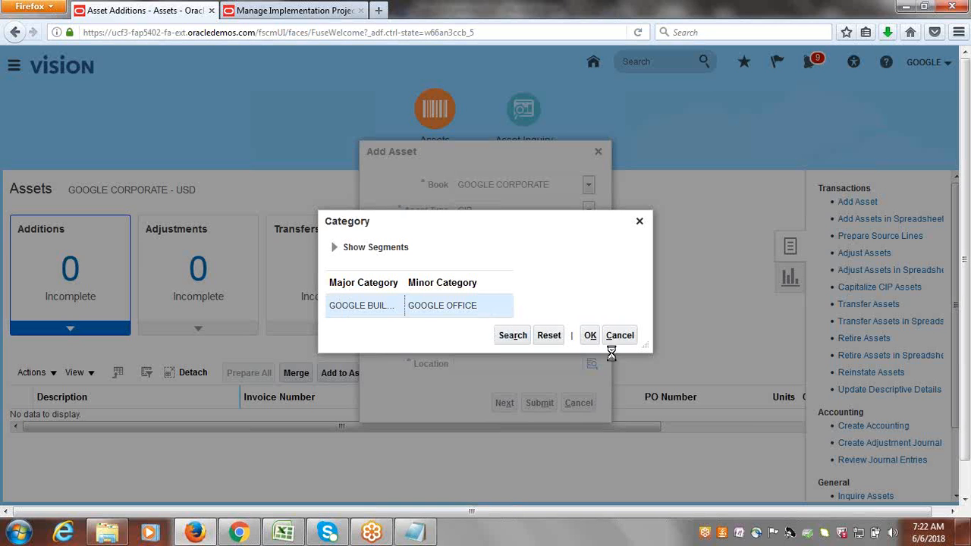
{"action": "left_click", "coordinate": [593, 339]}
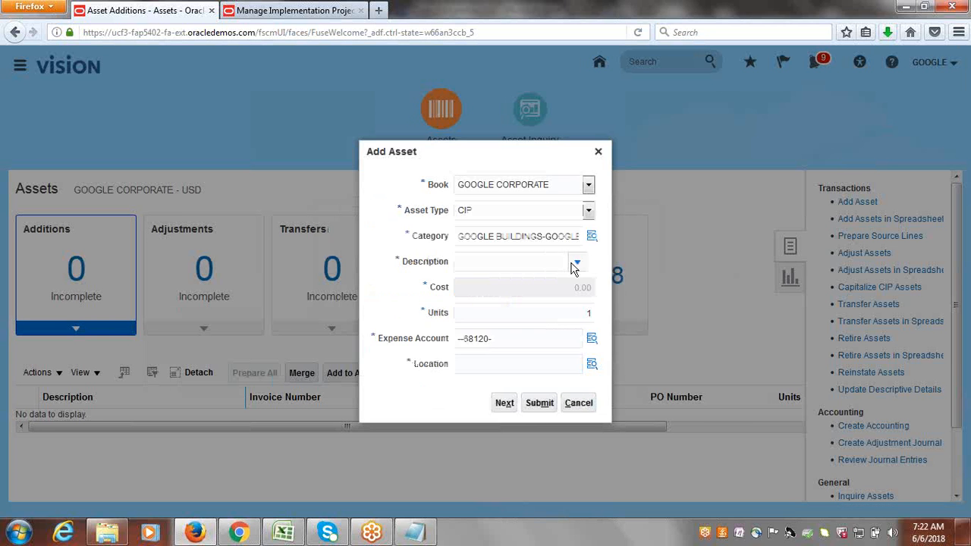
Enter Building3 as the asset description.
{"action": "left_click", "coordinate": [581, 261]}
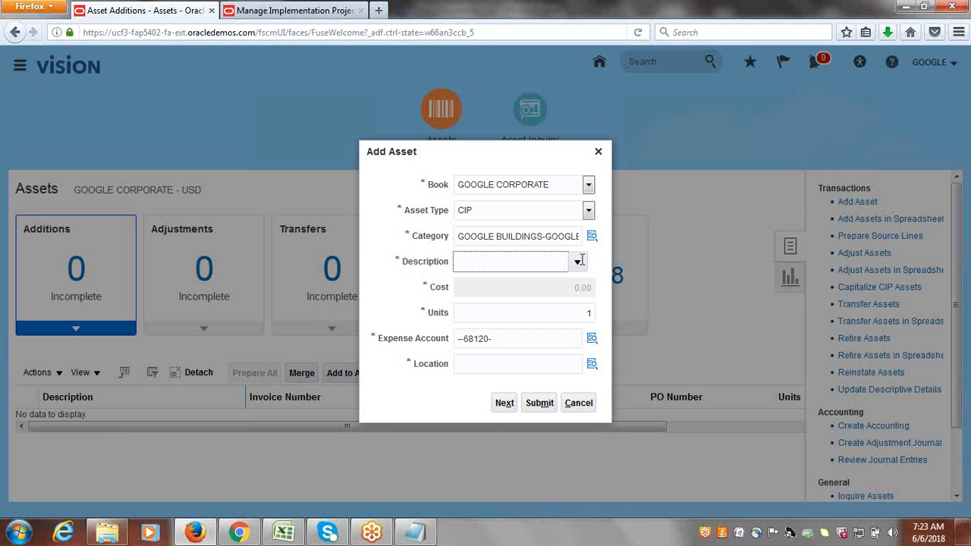
{"action": "key", "text": "BackSpace"}
{"action": "type", "text": "BUilding3"}
{"action": "left_click", "coordinate": [527, 319]}
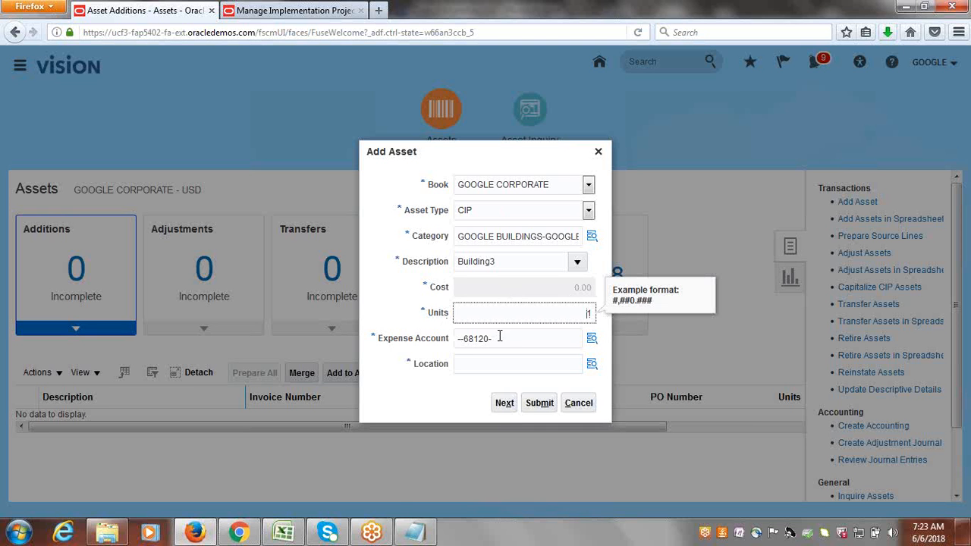
Open the segment picker for Building3's expense account, with account 68120 prefilled.
{"action": "left_click", "coordinate": [592, 339]}
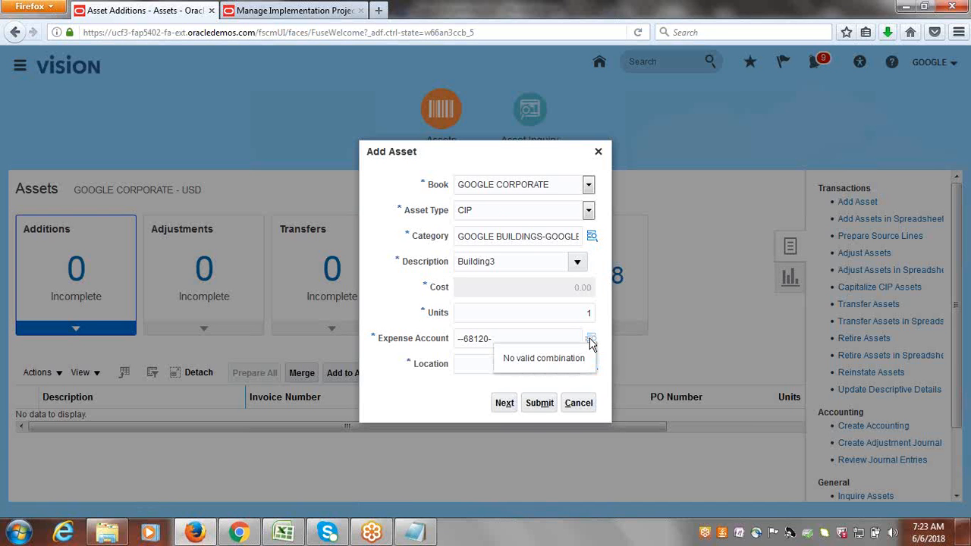
{"action": "left_click", "coordinate": [592, 341]}
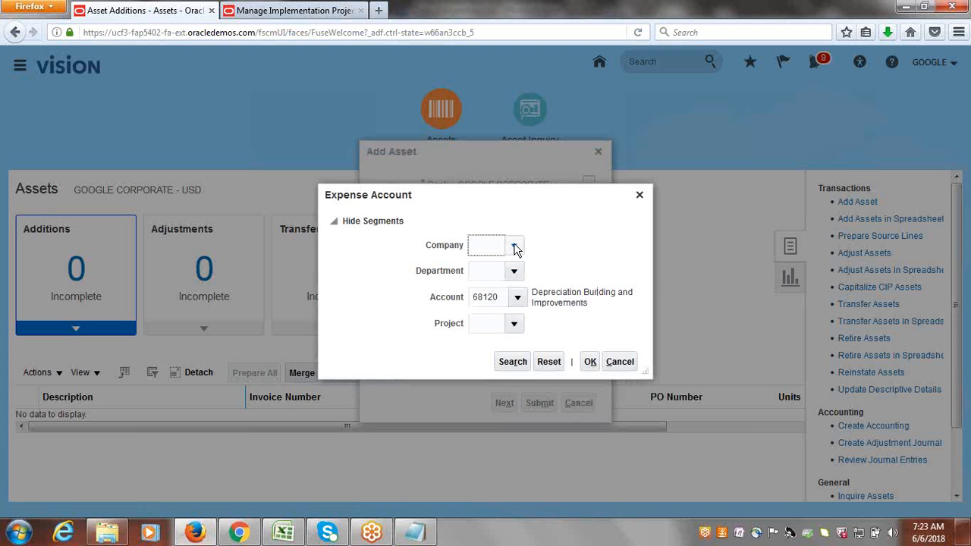
{"action": "left_click", "coordinate": [514, 245]}
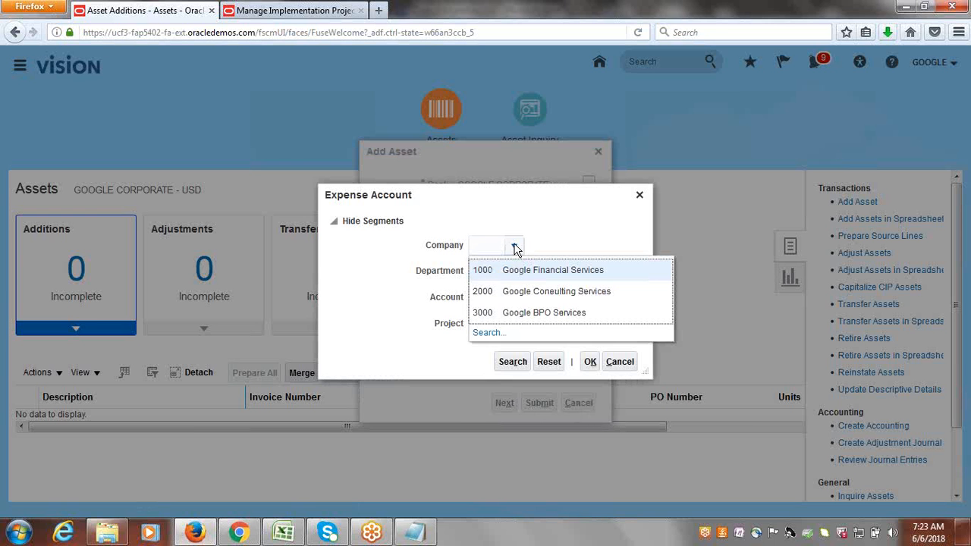
{"action": "left_click", "coordinate": [540, 271]}
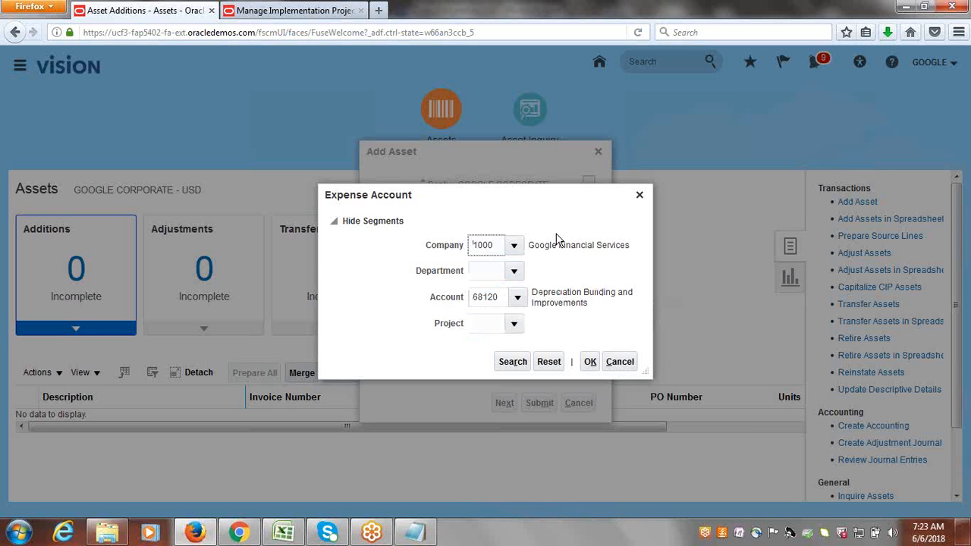
{"action": "left_click", "coordinate": [513, 270]}
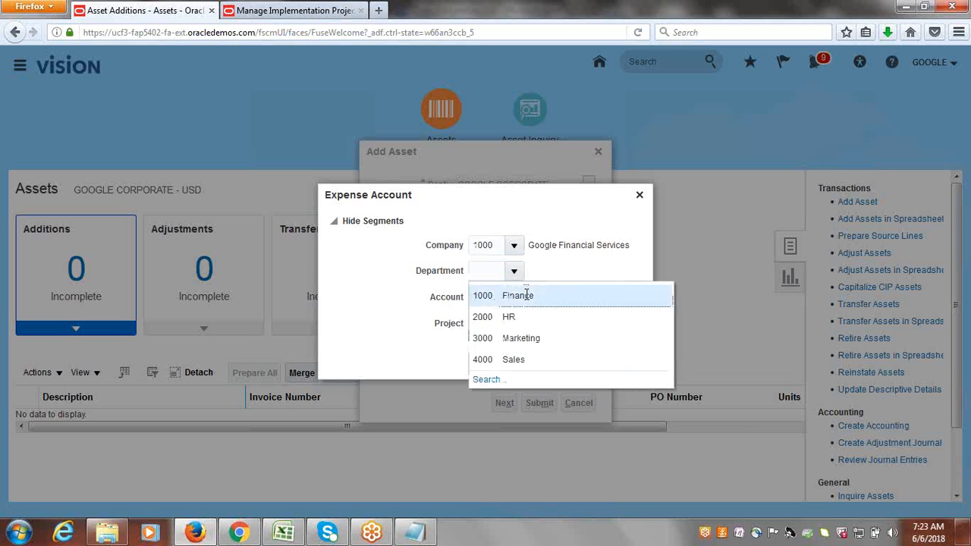
{"action": "left_click", "coordinate": [526, 295]}
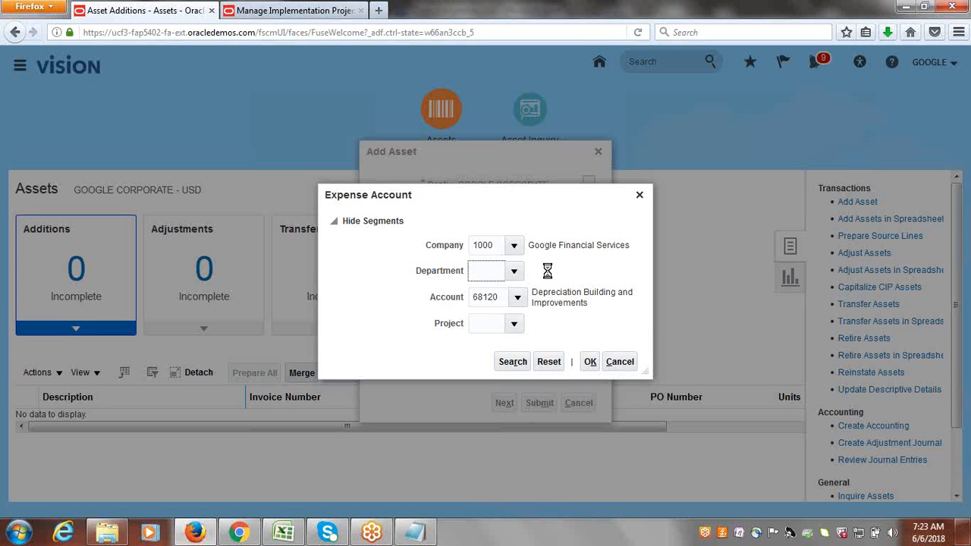
{"action": "left_click", "coordinate": [514, 324]}
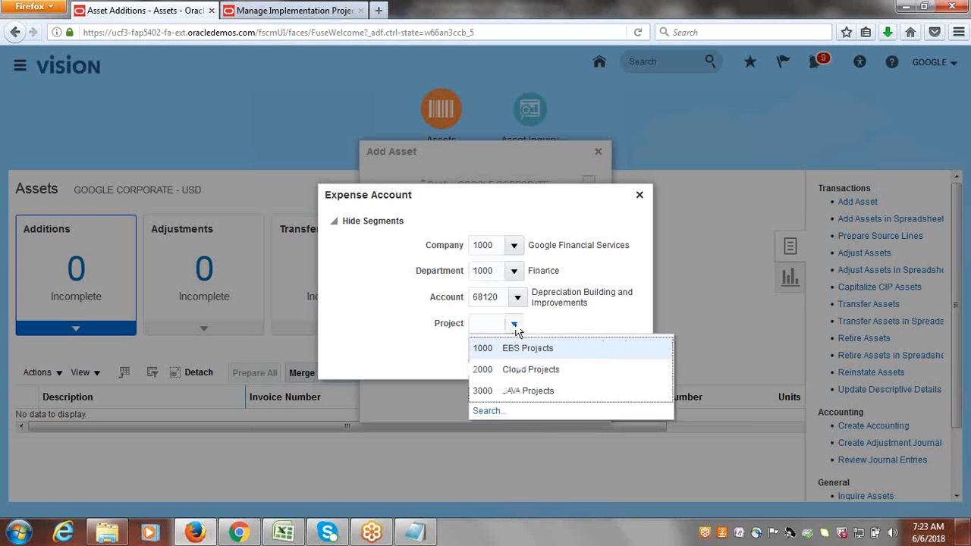
{"action": "left_click", "coordinate": [531, 346]}
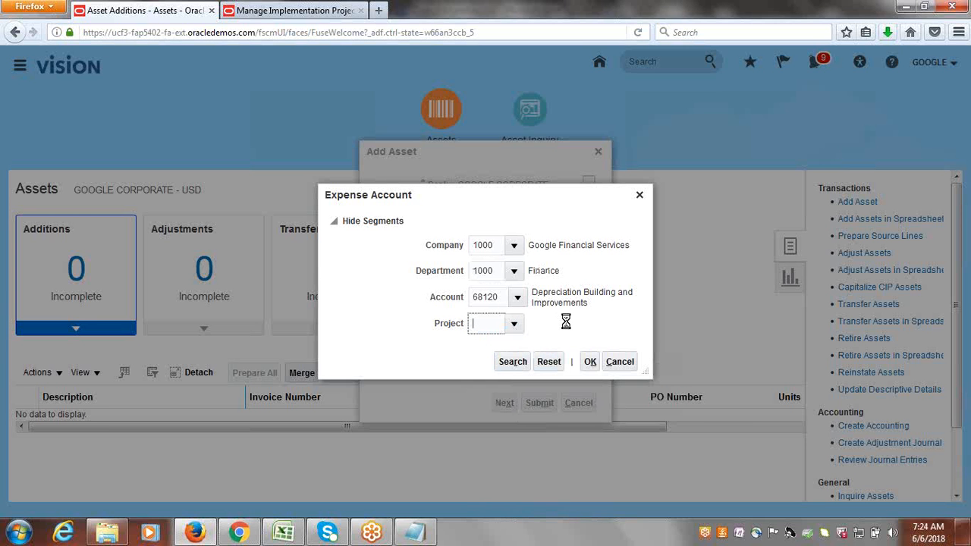
{"action": "left_click", "coordinate": [590, 361]}
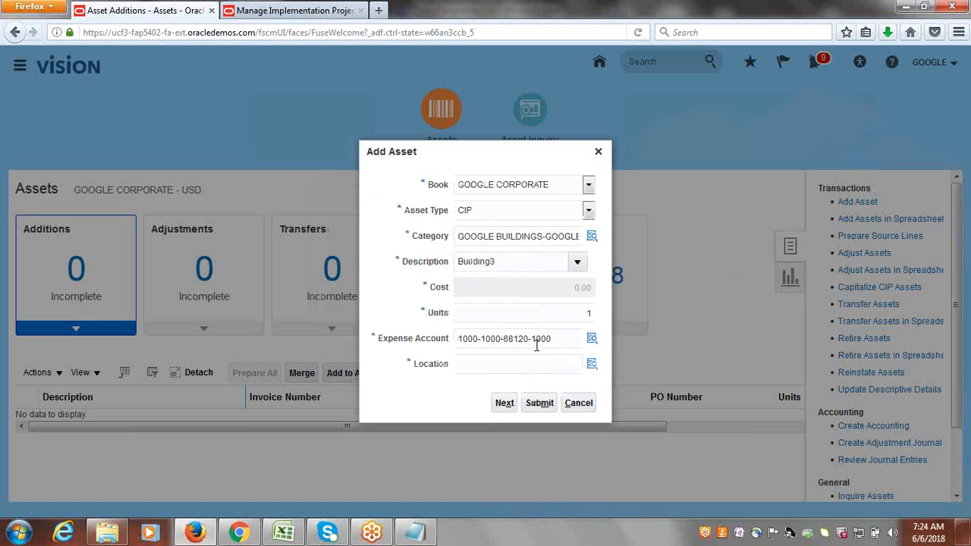
{"action": "left_click", "coordinate": [592, 367]}
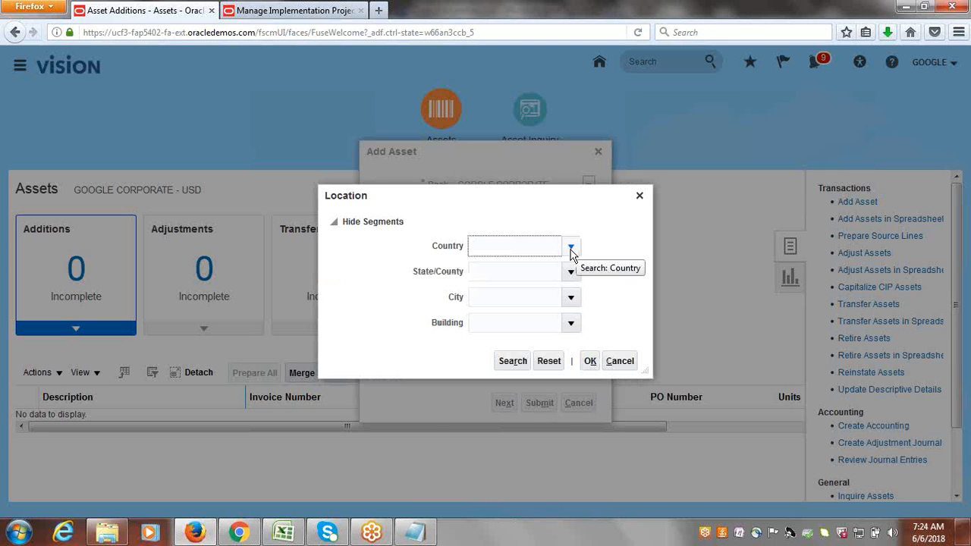
Set the location to USA-BB-ATLANTA-1 and continue to the full asset details.
{"action": "left_click", "coordinate": [570, 247]}
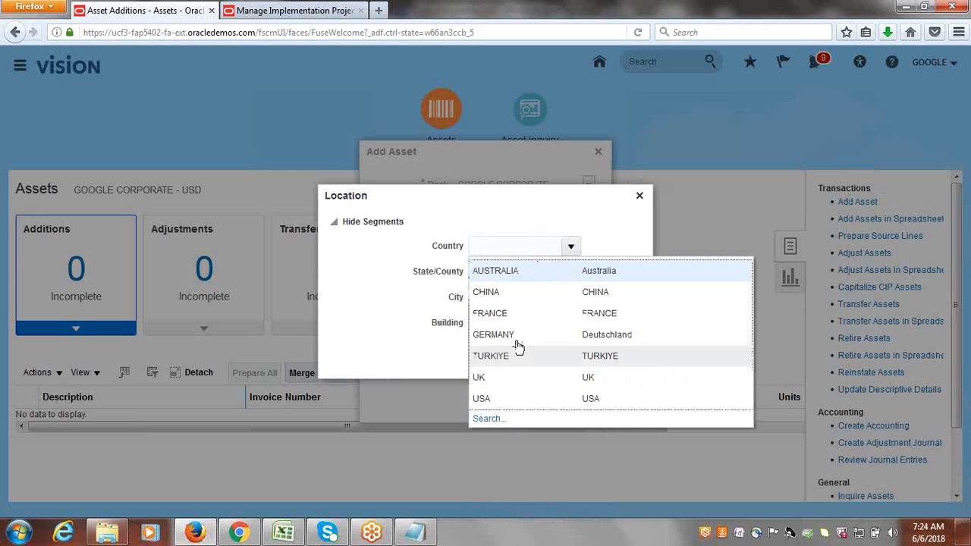
{"action": "left_click", "coordinate": [511, 400]}
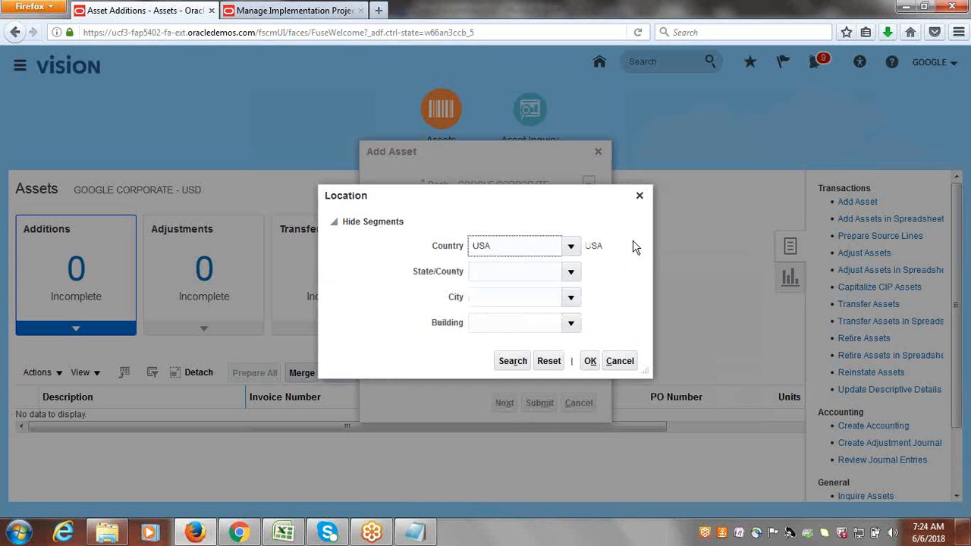
{"action": "left_click", "coordinate": [571, 270]}
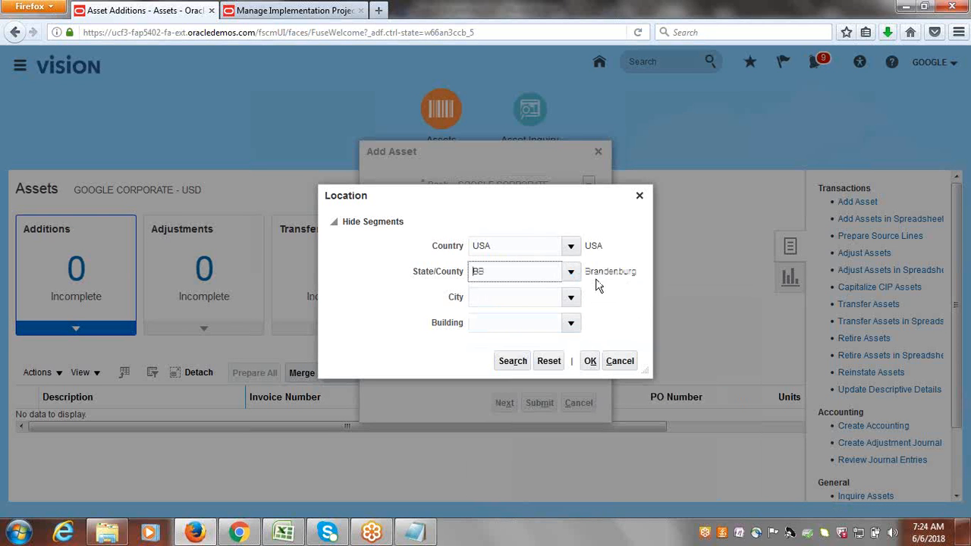
{"action": "left_click", "coordinate": [567, 296]}
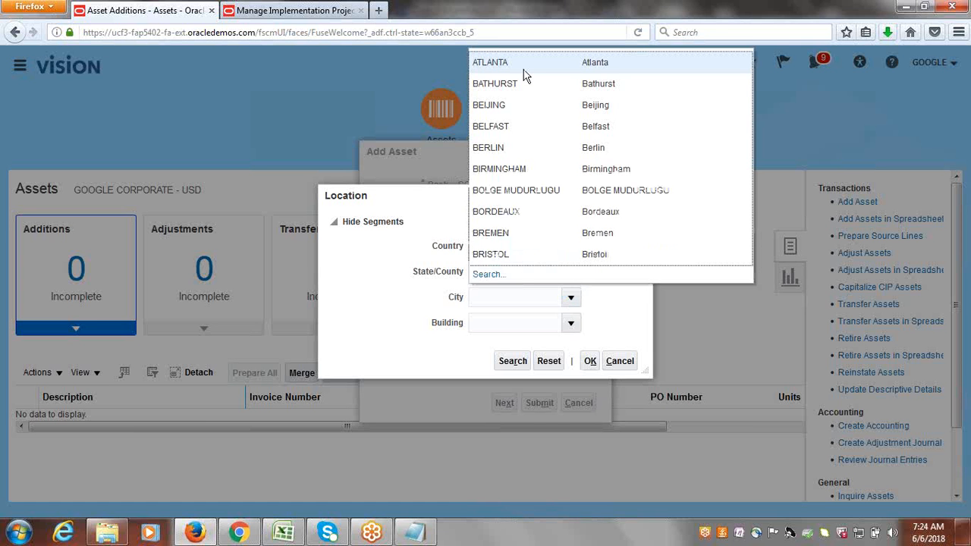
{"action": "left_click", "coordinate": [514, 71]}
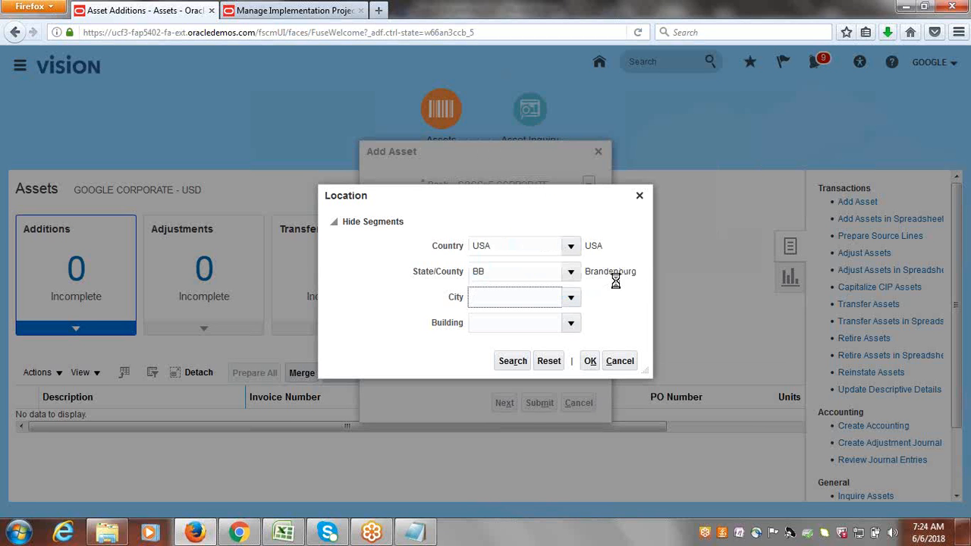
{"action": "left_click", "coordinate": [574, 322]}
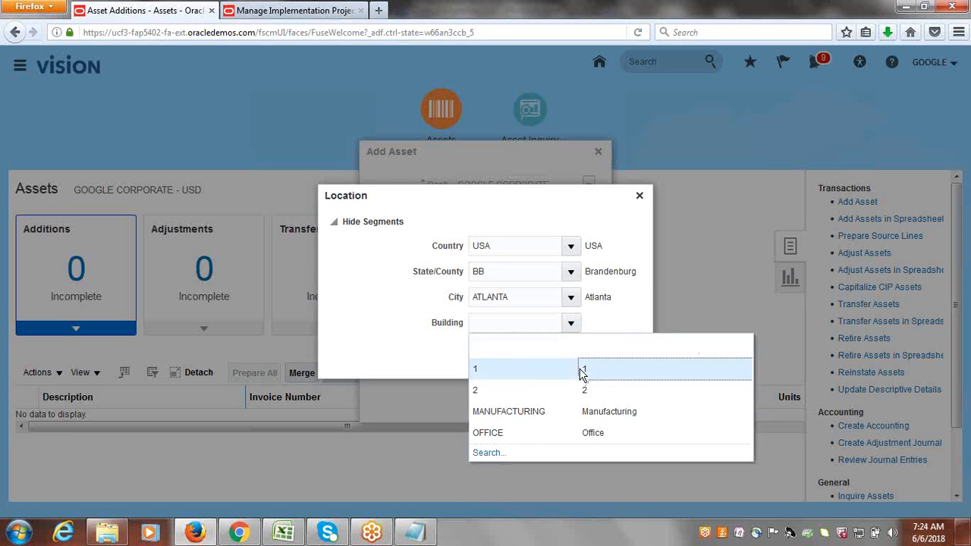
{"action": "left_click", "coordinate": [582, 372]}
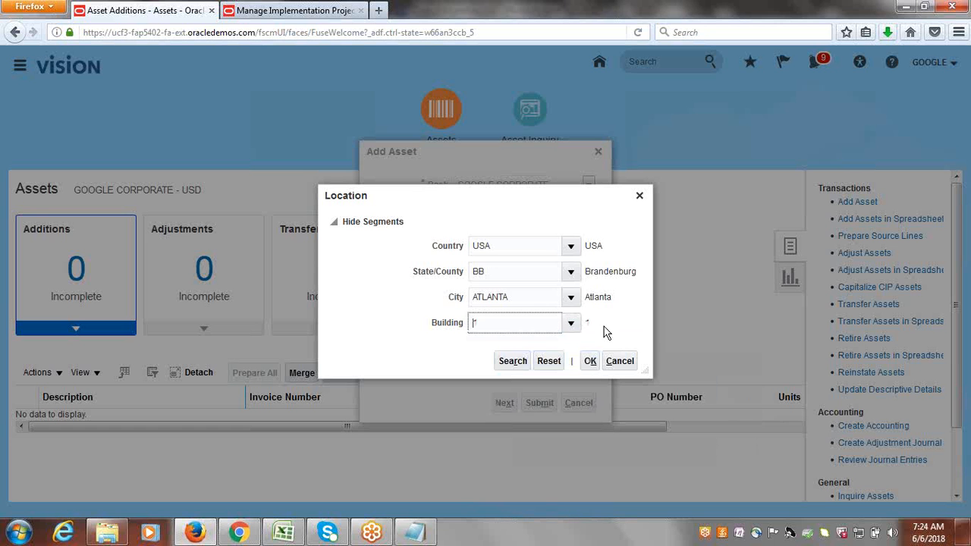
{"action": "left_click", "coordinate": [590, 361]}
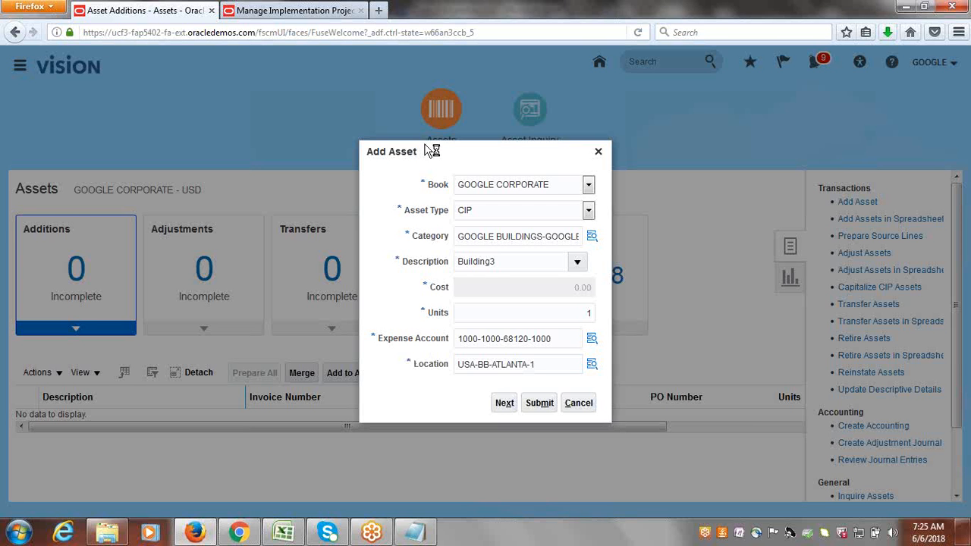
{"action": "left_click", "coordinate": [504, 403]}
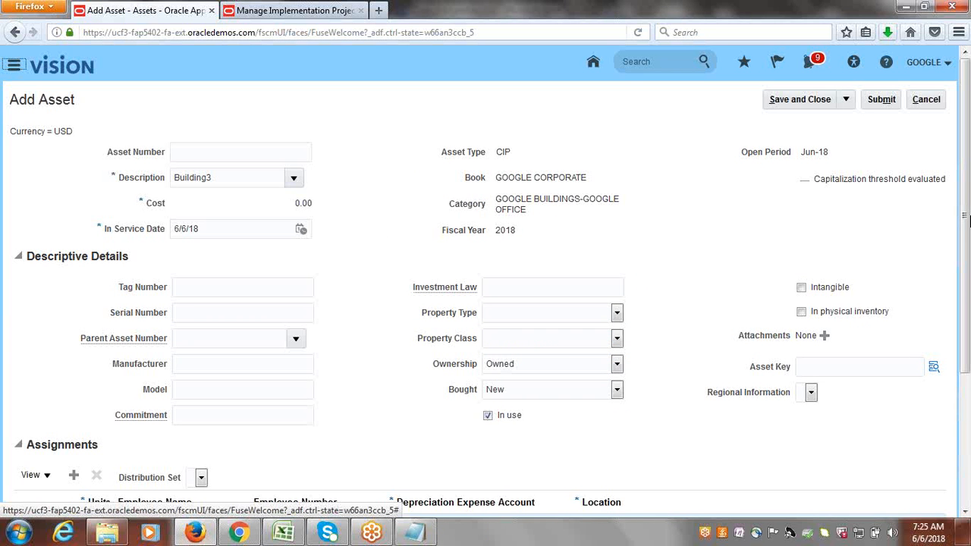
Assign the asset key TECHNOLOGY to Building3.
{"action": "scroll", "coordinate": [966, 195], "scroll_direction": "down", "scroll_amount": 2}
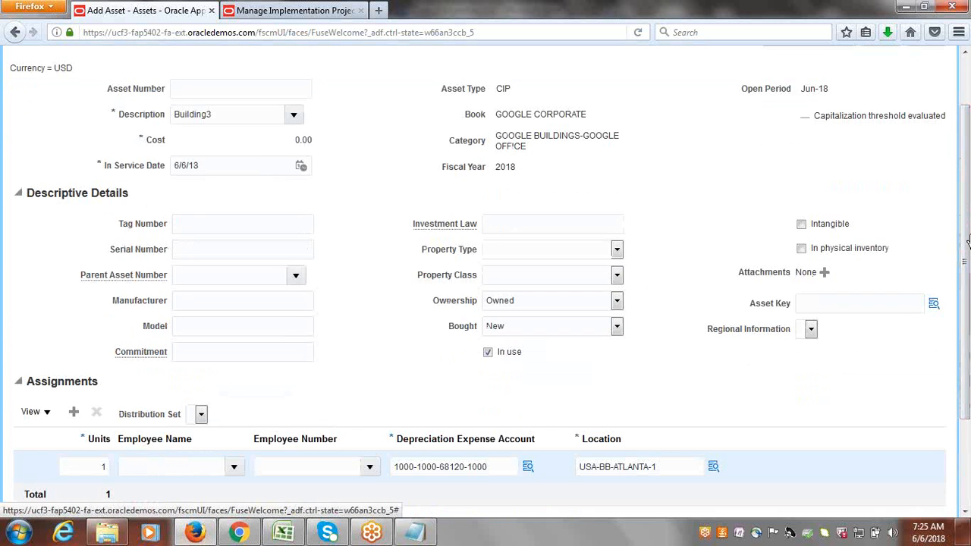
{"action": "left_click", "coordinate": [934, 305]}
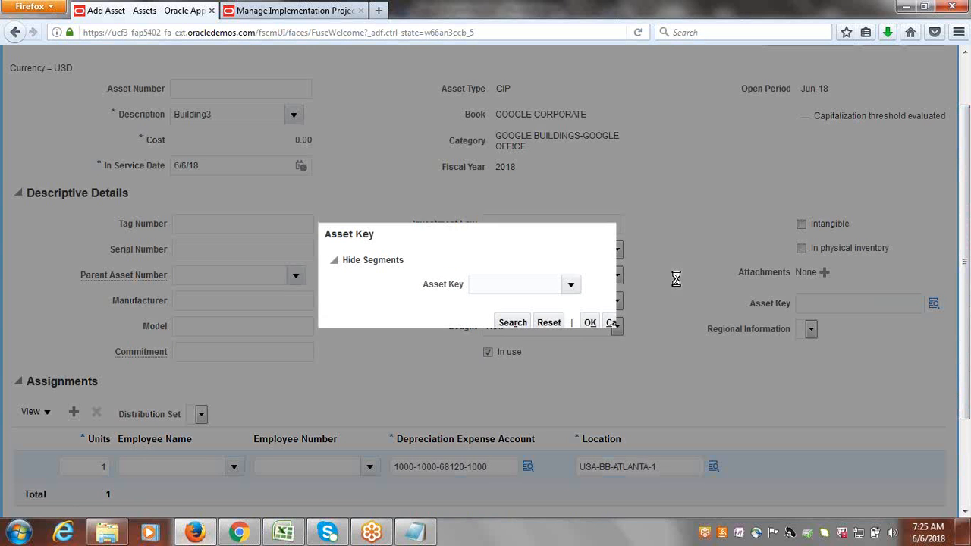
{"action": "left_click", "coordinate": [571, 288]}
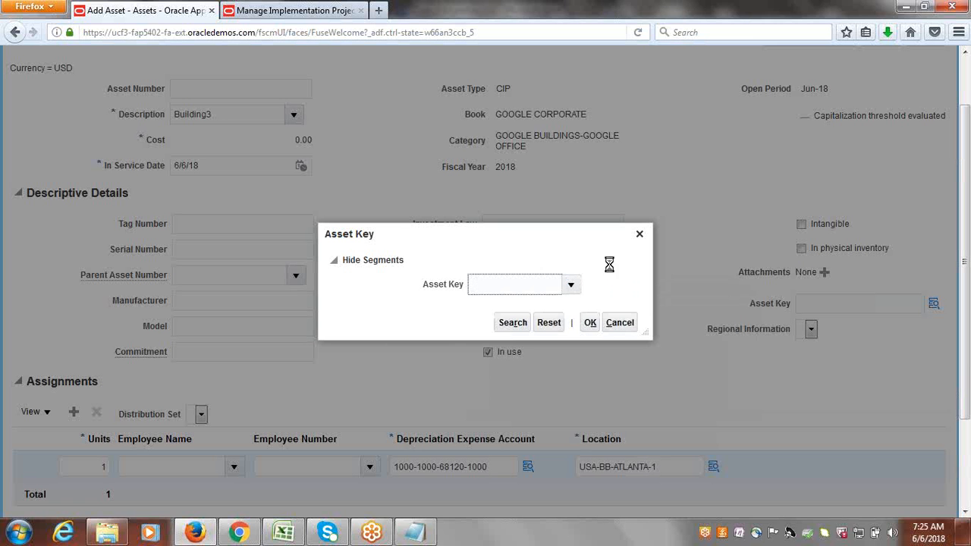
{"action": "left_click", "coordinate": [591, 323]}
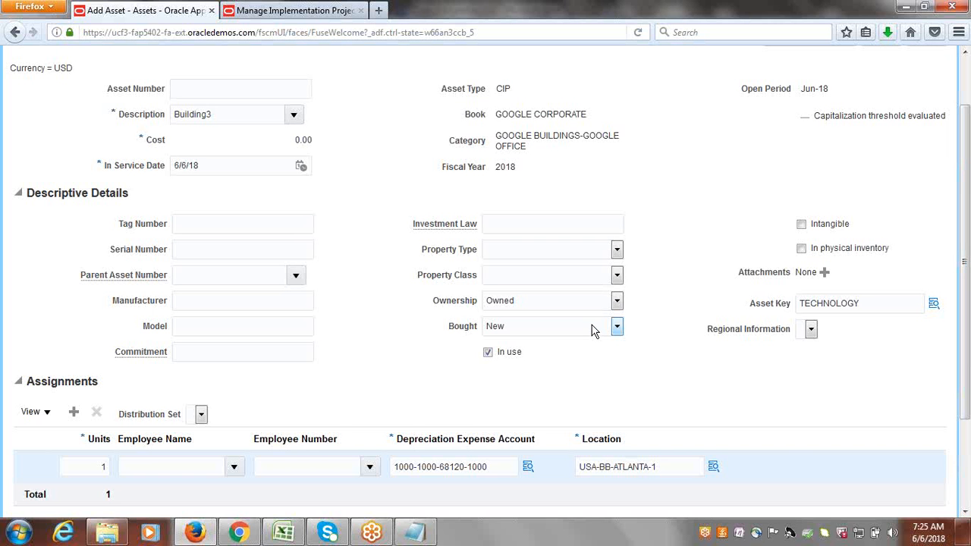
{"action": "scroll", "coordinate": [966, 216], "scroll_direction": "down", "scroll_amount": 3}
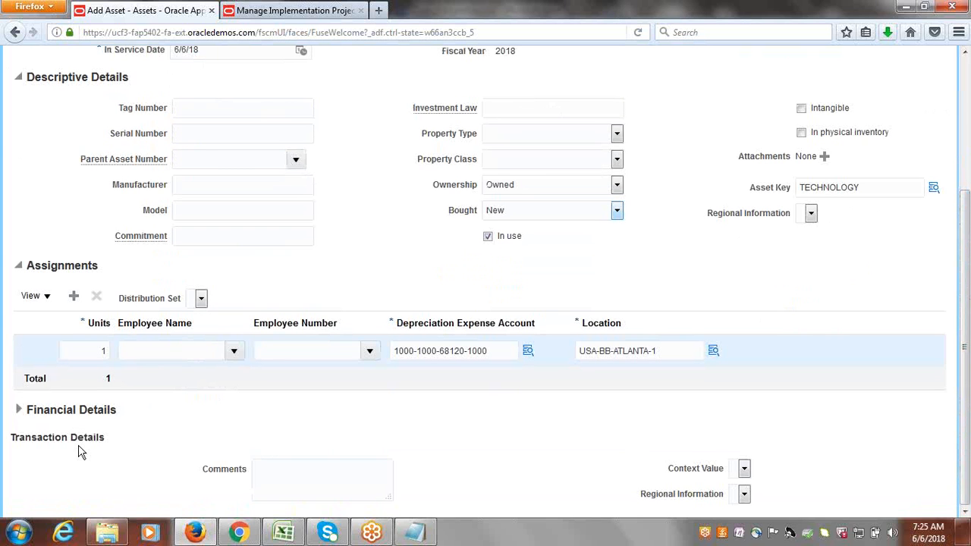
Expand Financial Details and view Building3's empty source lines, totalling 0.00.
{"action": "left_click", "coordinate": [19, 411]}
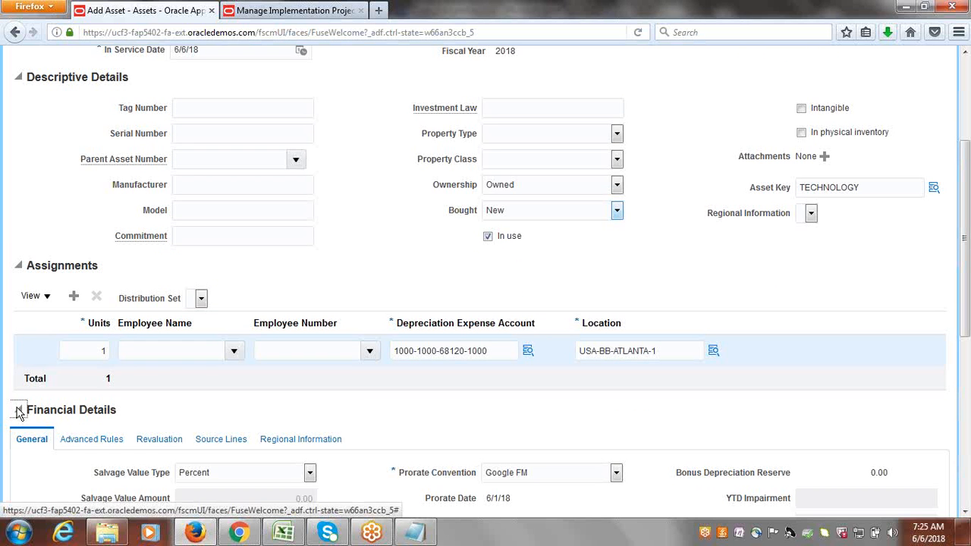
{"action": "left_click_drag", "start_coordinate": [968, 219], "coordinate": [967, 324]}
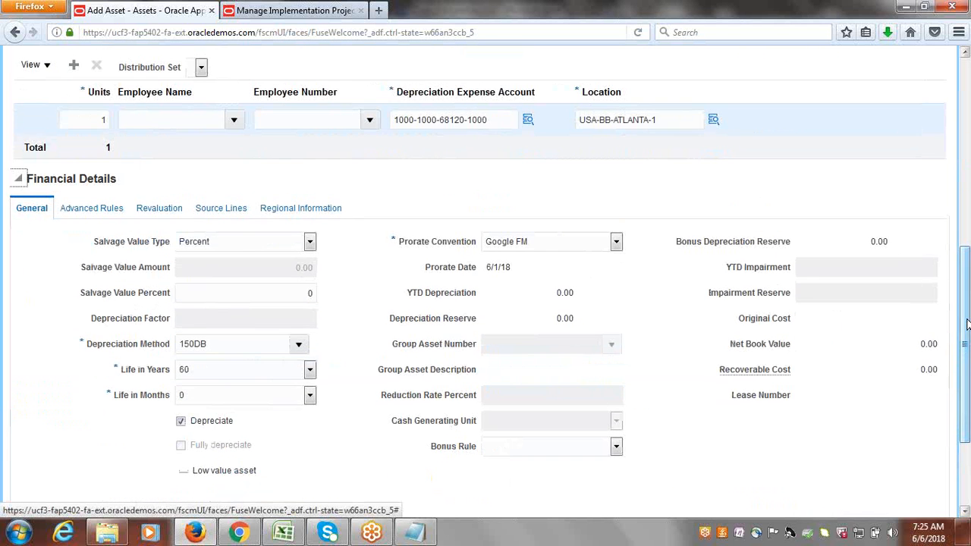
{"action": "left_click", "coordinate": [224, 209]}
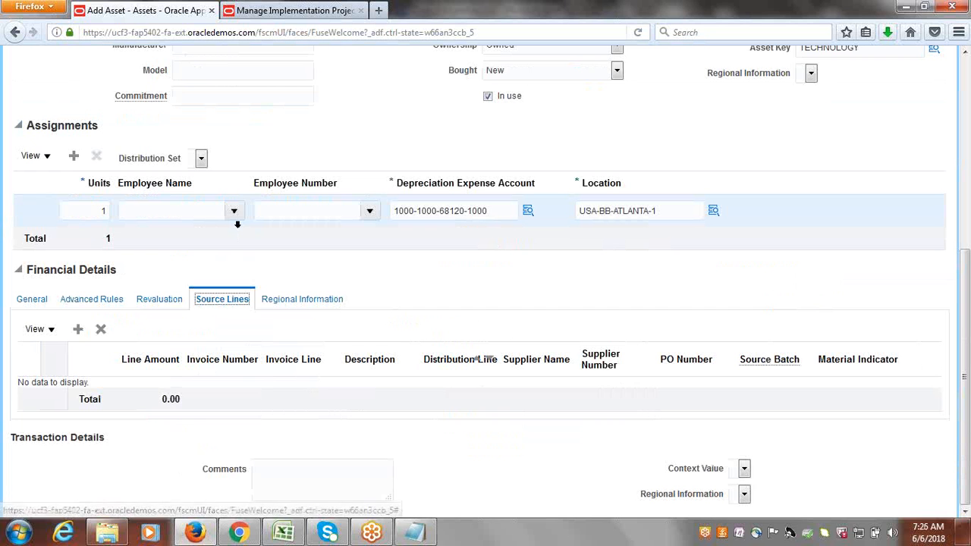
Add a source line with a 500,000.00 line amount.
{"action": "left_click", "coordinate": [78, 328]}
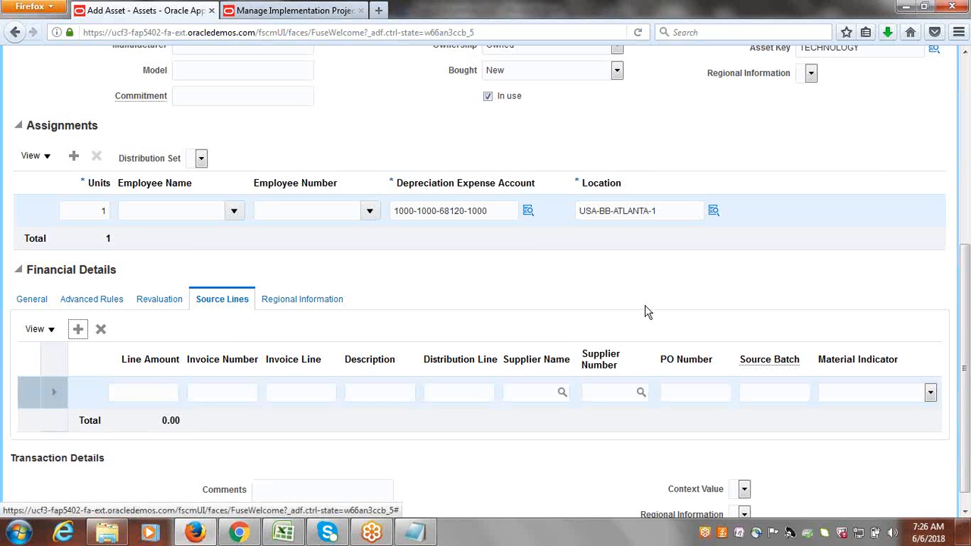
{"action": "scroll", "coordinate": [968, 379], "scroll_direction": "down", "scroll_amount": 1}
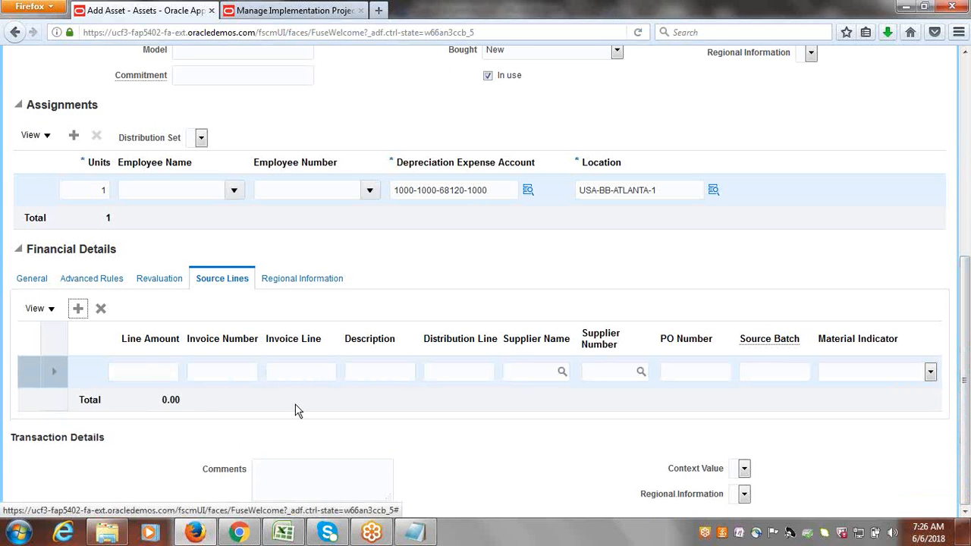
{"action": "left_click", "coordinate": [174, 370]}
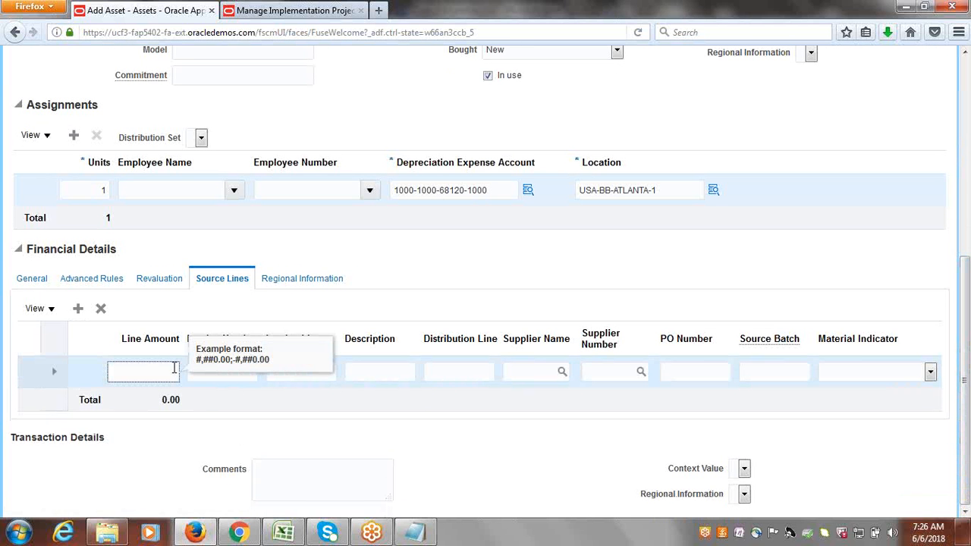
{"action": "type", "text": "500,000"}
{"action": "key", "text": "Tab"}
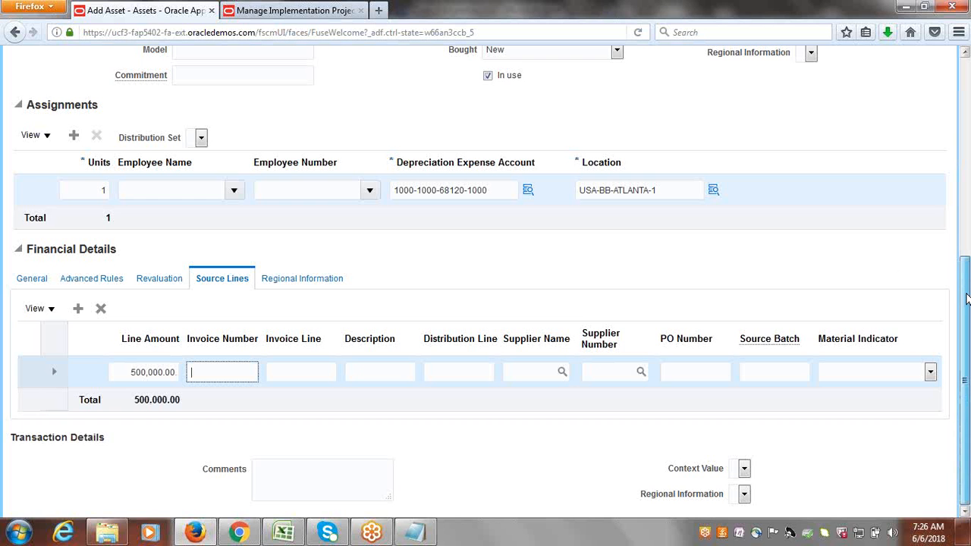
{"action": "left_click_drag", "start_coordinate": [967, 295], "coordinate": [965, 72]}
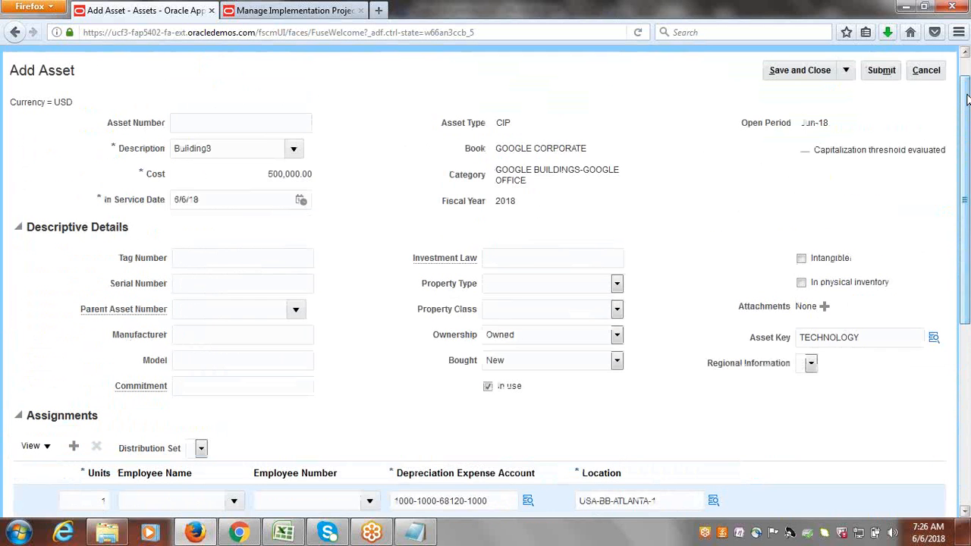
Submit the Building3 asset and go to Asset Inquiry.
{"action": "left_click", "coordinate": [881, 71]}
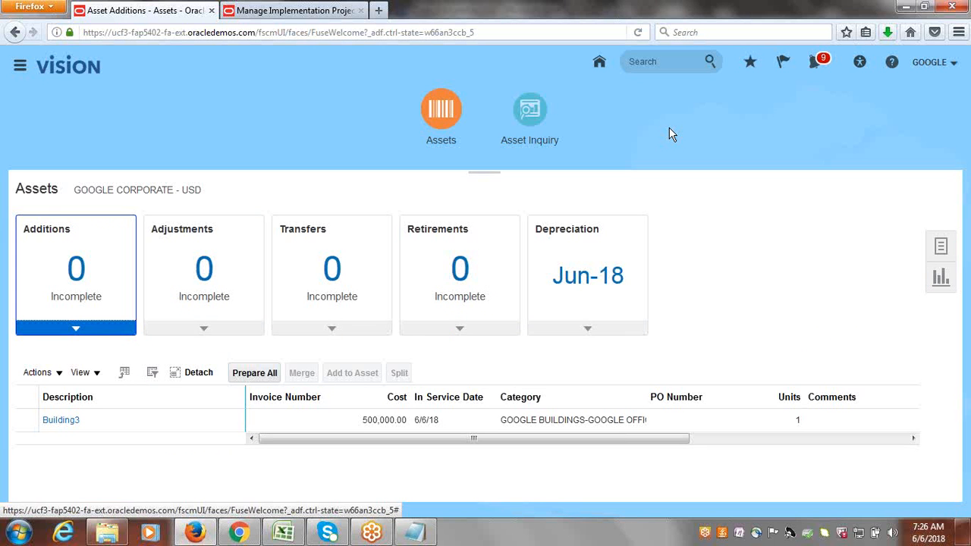
{"action": "left_click", "coordinate": [527, 120]}
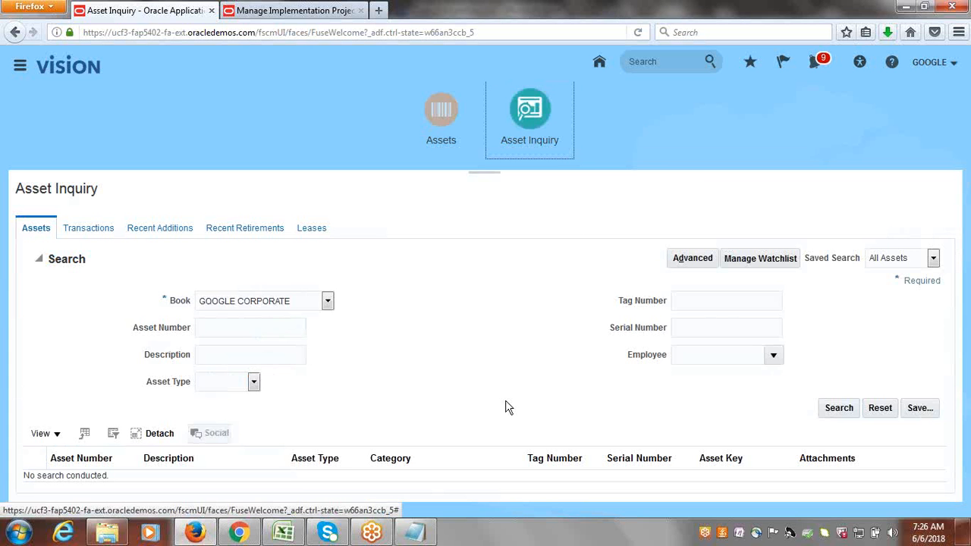
Search all assets to confirm Building3 is still CIP, then return to Assets.
{"action": "left_click", "coordinate": [850, 409]}
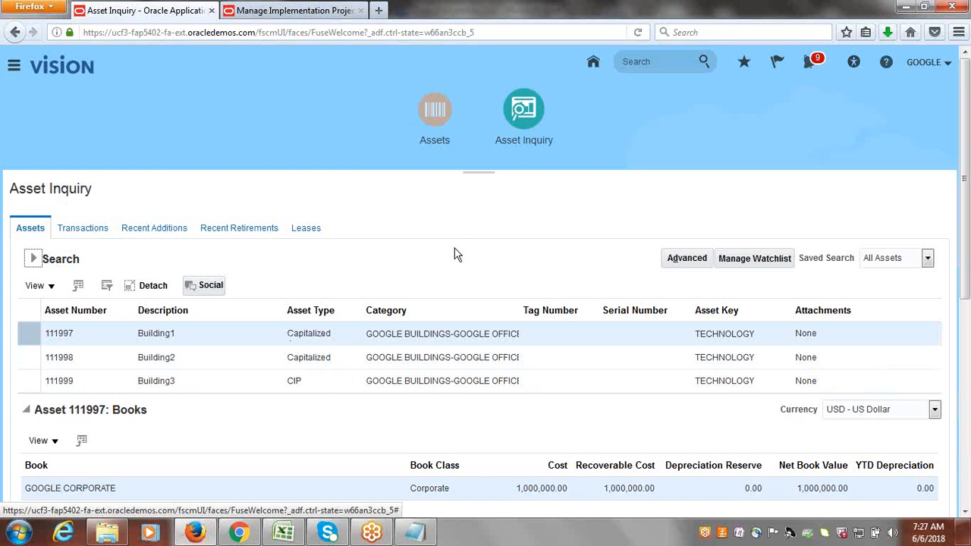
{"action": "left_click", "coordinate": [444, 140]}
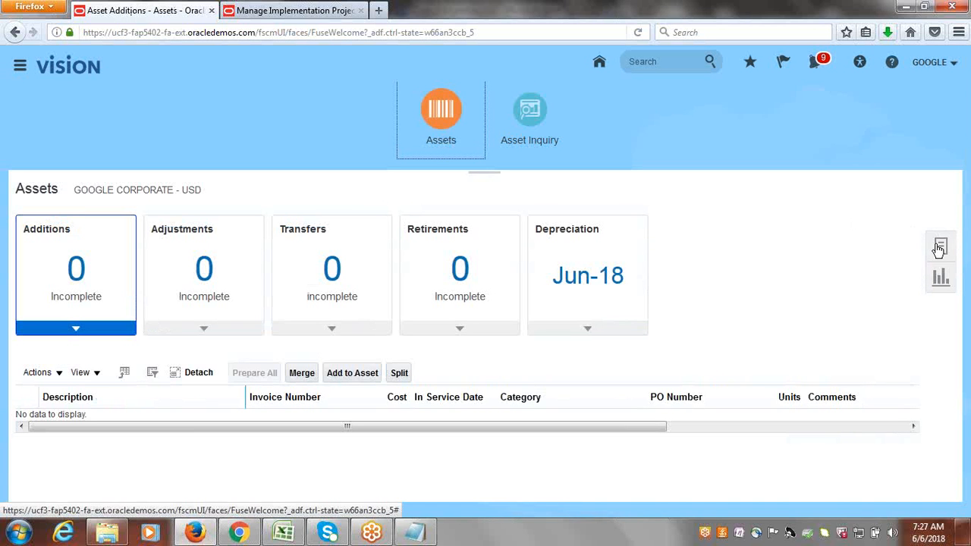
Capitalize asset 111999 (Building3) with its 6/6/18 date placed in service.
{"action": "left_click", "coordinate": [940, 249]}
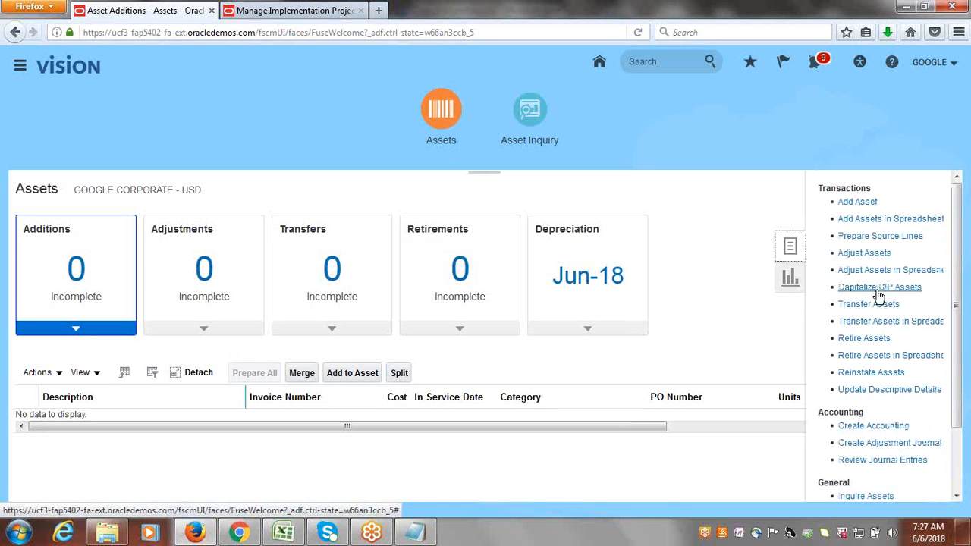
{"action": "left_click", "coordinate": [878, 291]}
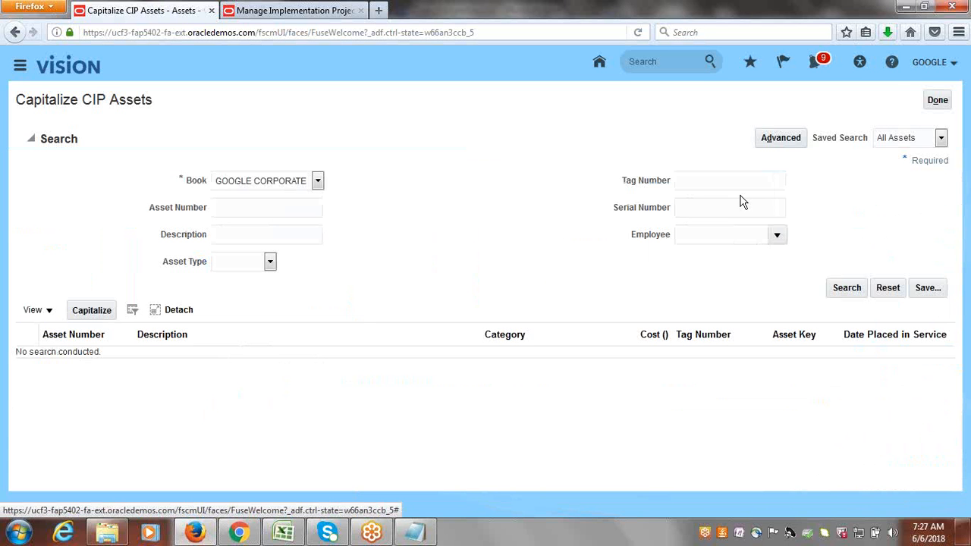
{"action": "left_click", "coordinate": [846, 289]}
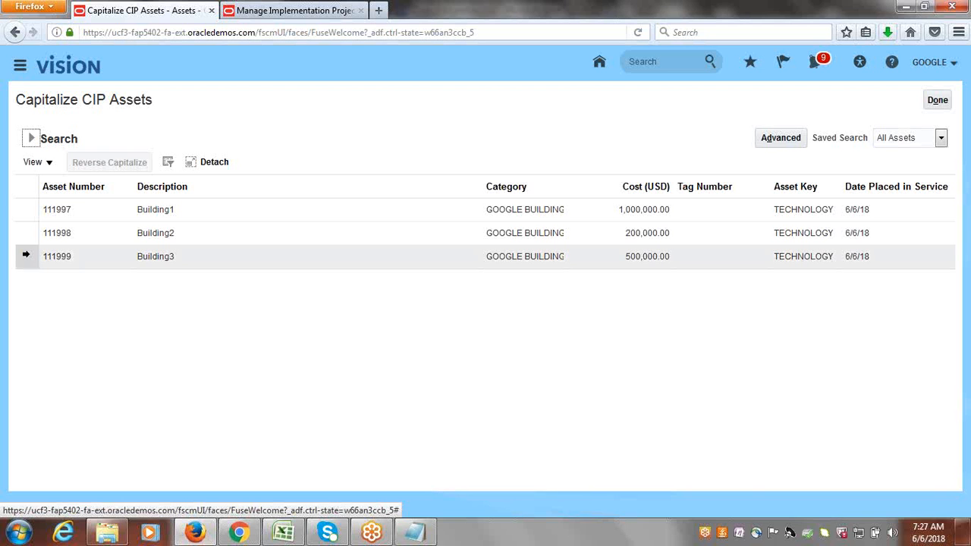
{"action": "left_click", "coordinate": [25, 256]}
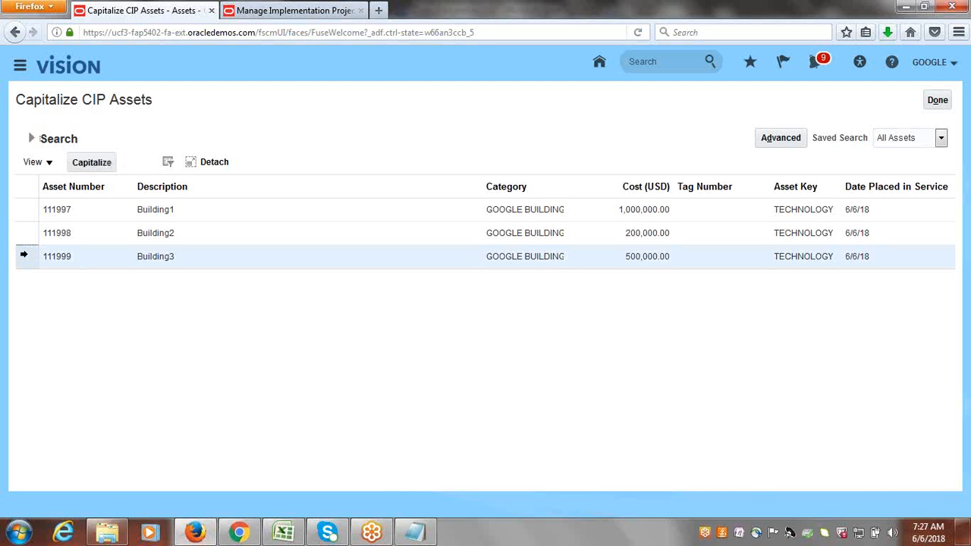
{"action": "left_click", "coordinate": [85, 164]}
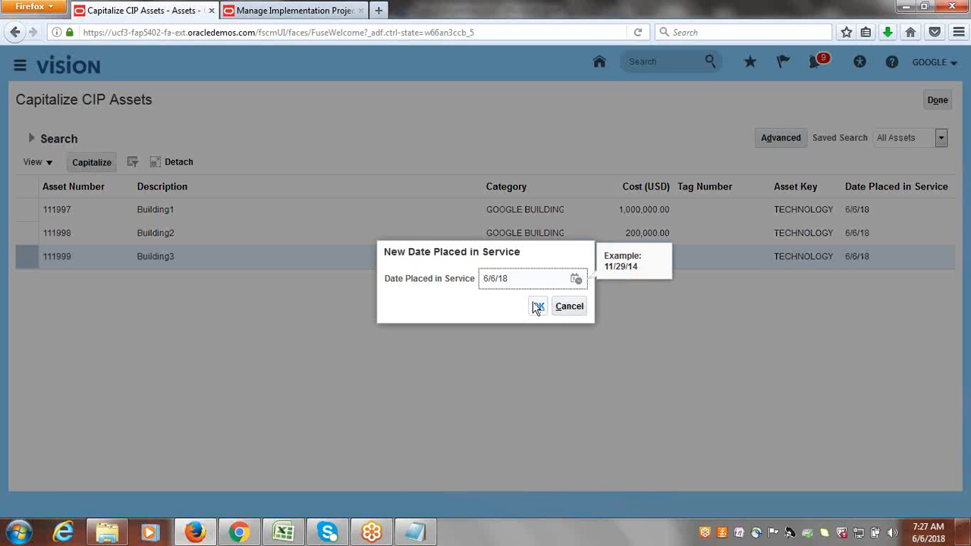
{"action": "left_click", "coordinate": [538, 308]}
{"action": "left_click", "coordinate": [538, 308]}
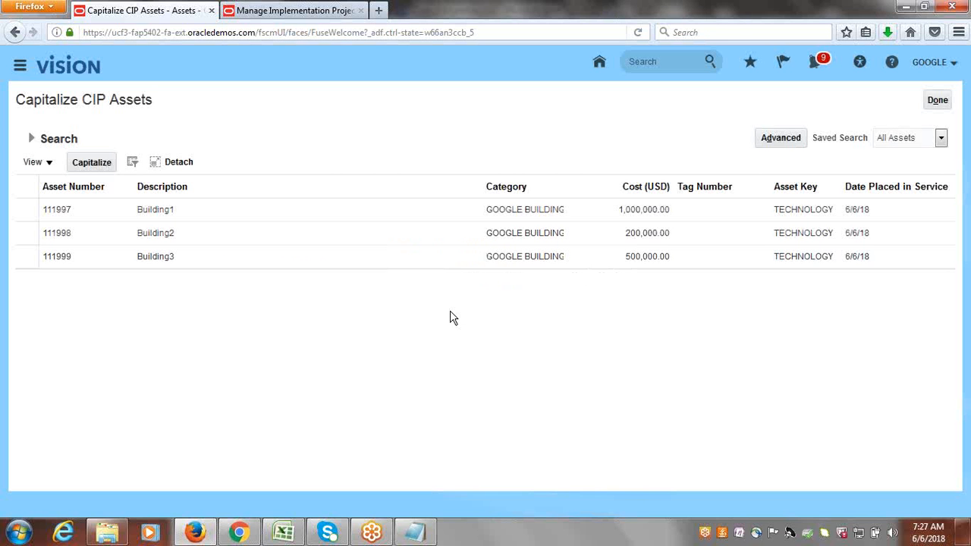
{"action": "left_click", "coordinate": [934, 106]}
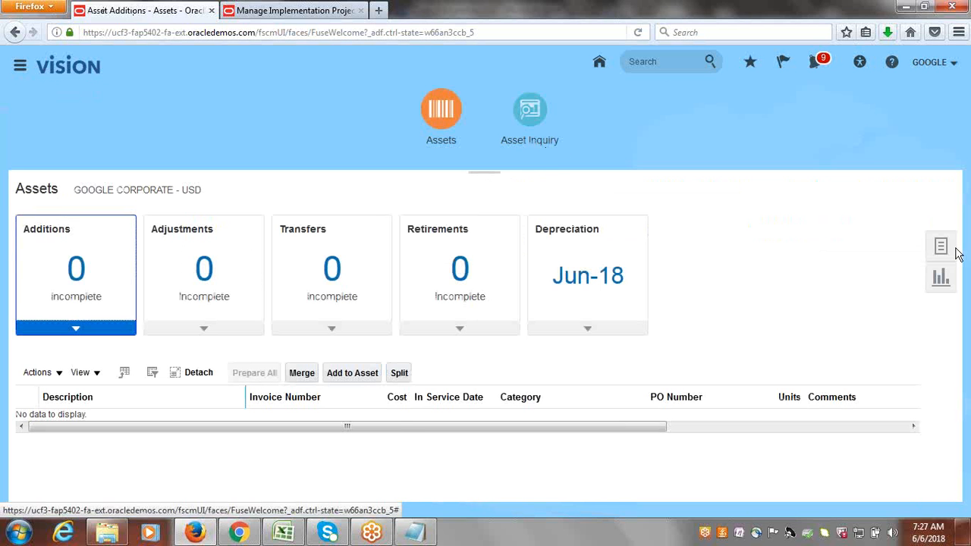
Search Asset Inquiry to confirm Building3 (111999) is now Capitalized.
{"action": "left_click", "coordinate": [531, 114]}
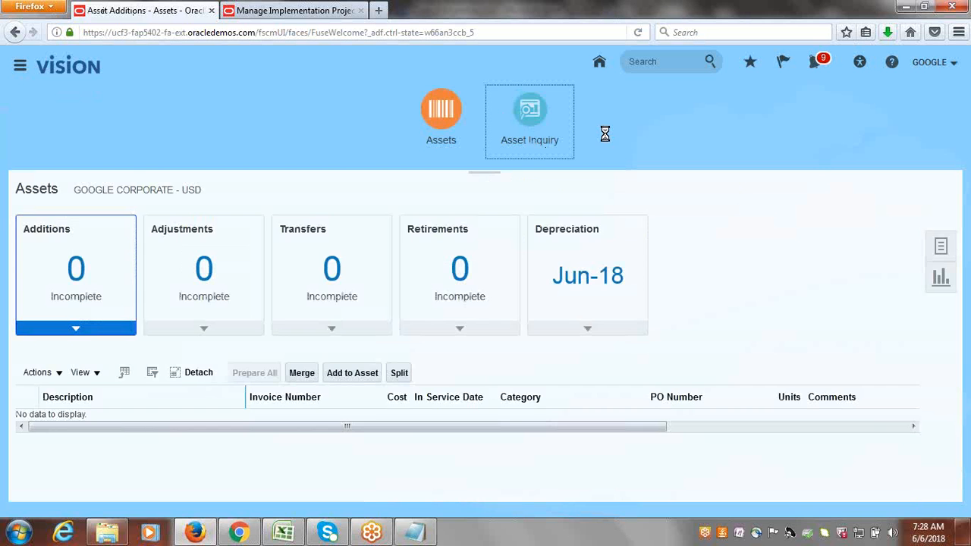
{"action": "left_click", "coordinate": [839, 408]}
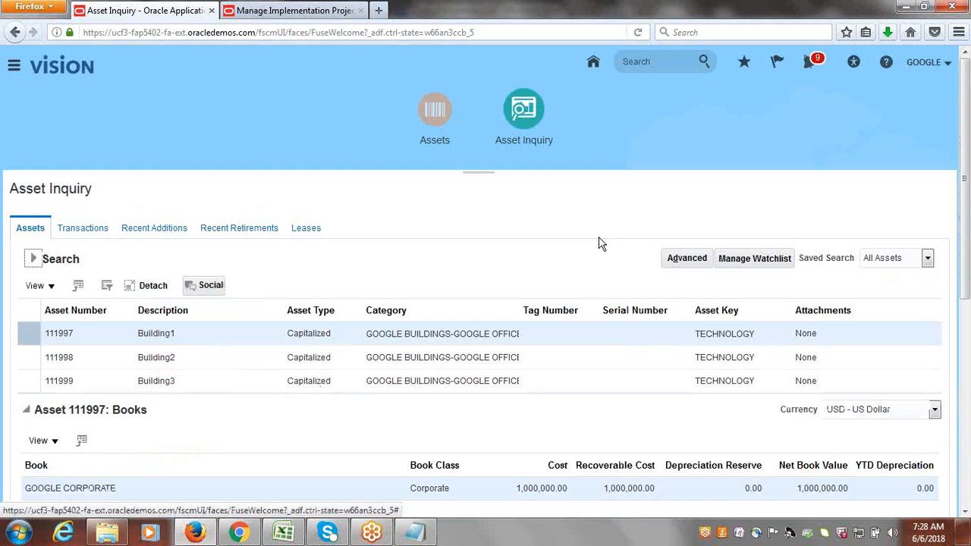
{"action": "left_click", "coordinate": [434, 114]}
In the Excel tracker, enter 'done' as the status of the CIP Asset & CIP Capitalization task.
{"action": "left_click", "coordinate": [285, 533]}
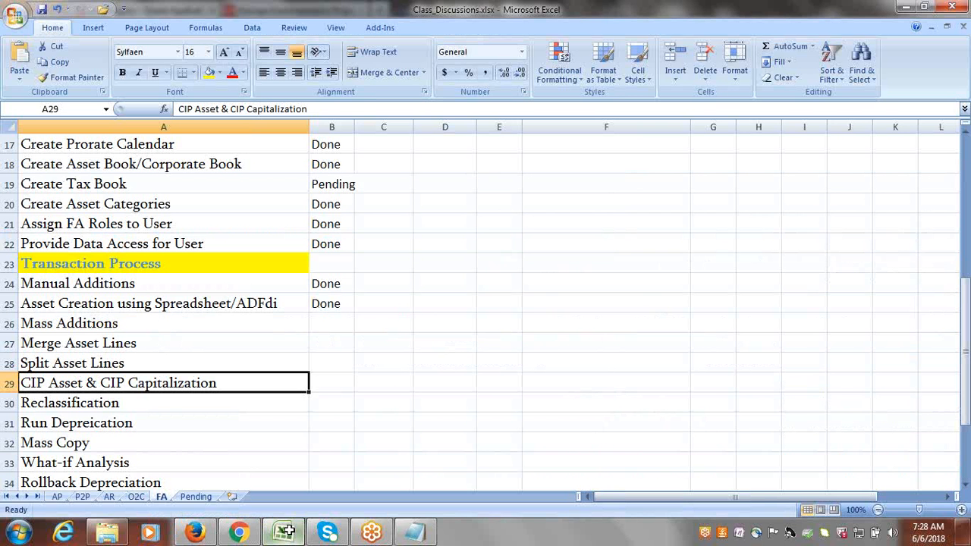
{"action": "key", "text": "Tab"}
{"action": "type", "text": "done"}
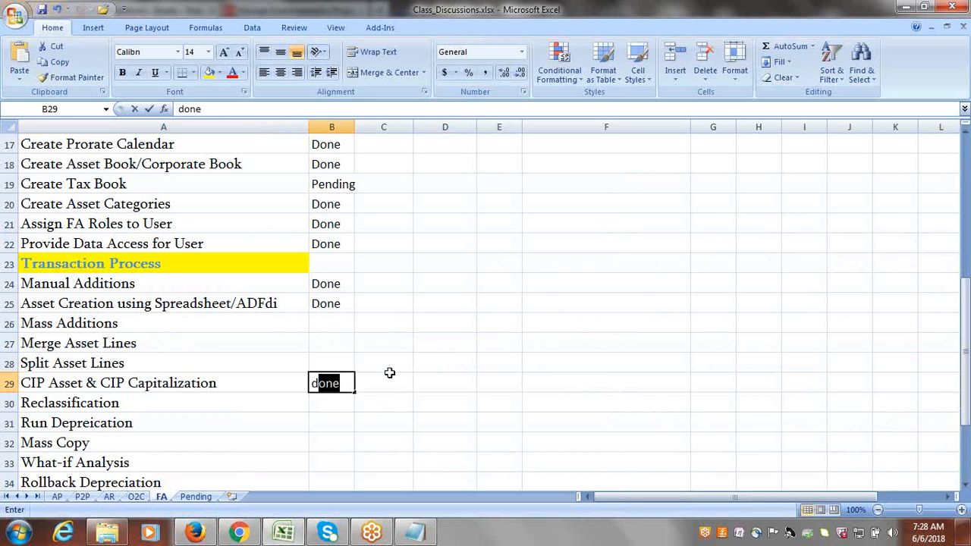
{"action": "key", "text": "Tab"}
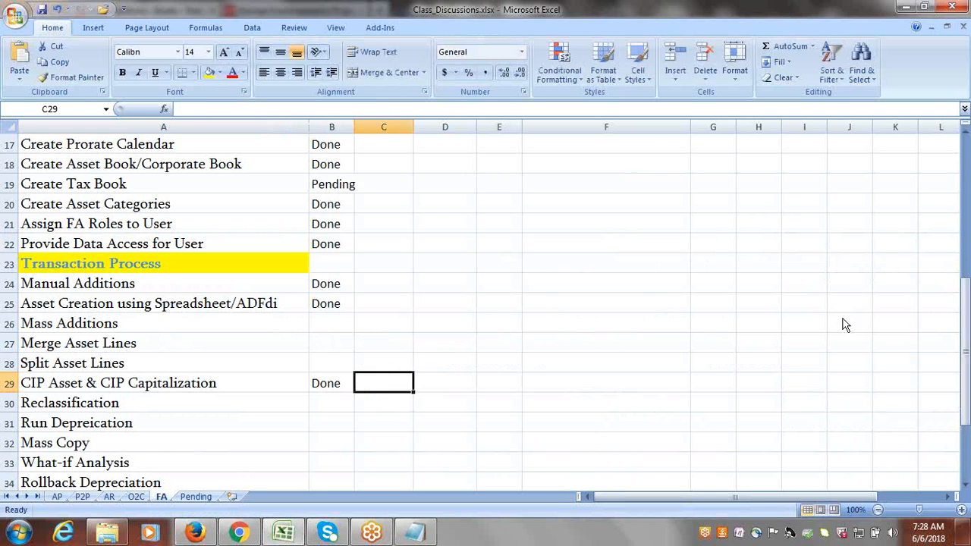
Scroll the FA checklist and select the Run Depreciation task.
{"action": "left_click_drag", "start_coordinate": [966, 309], "coordinate": [966, 326]}
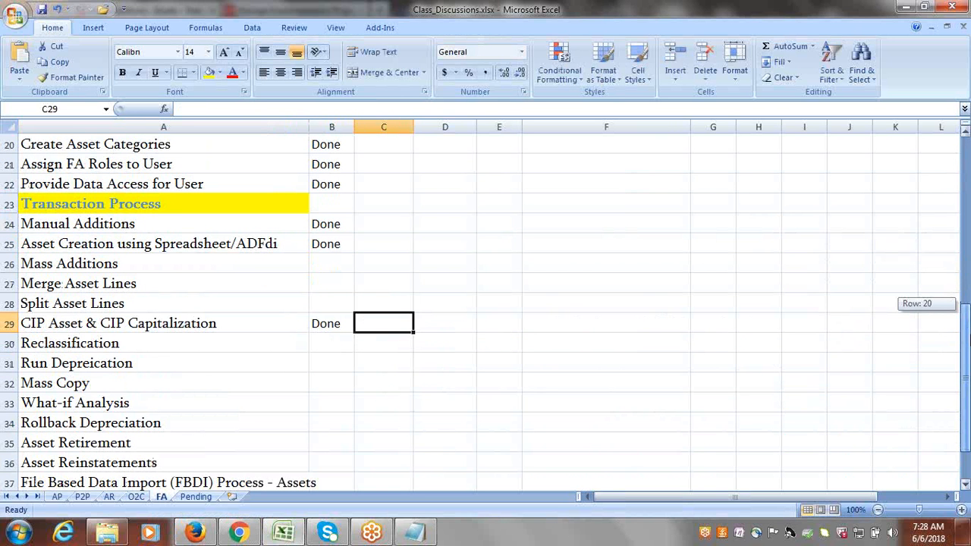
{"action": "left_click_drag", "start_coordinate": [966, 326], "coordinate": [966, 326]}
{"action": "left_click", "coordinate": [671, 324]}
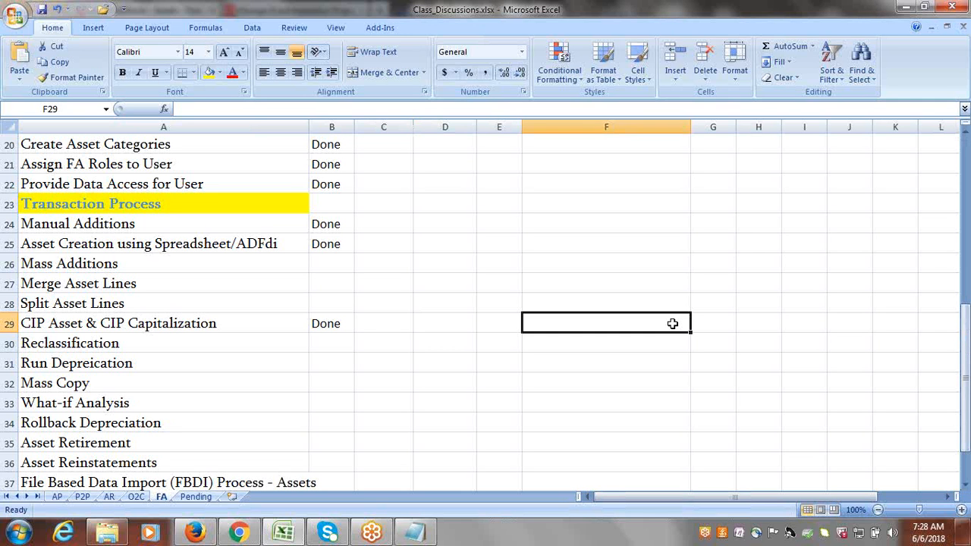
{"action": "left_click", "coordinate": [130, 365]}
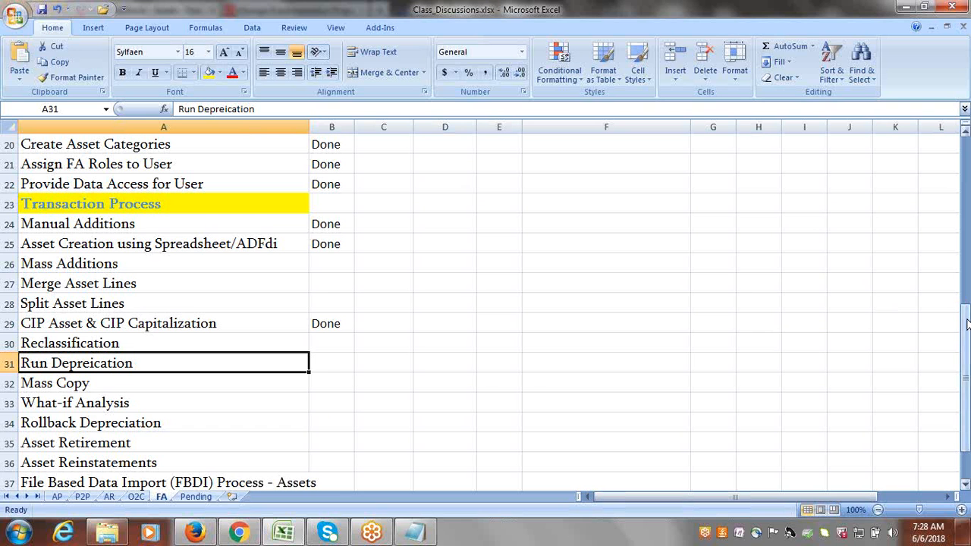
{"action": "mouse_move", "coordinate": [966, 324]}
{"action": "left_mouse_down"}
{"action": "mouse_move", "coordinate": [966, 341]}
{"action": "mouse_move", "coordinate": [965, 321]}
{"action": "left_mouse_up"}
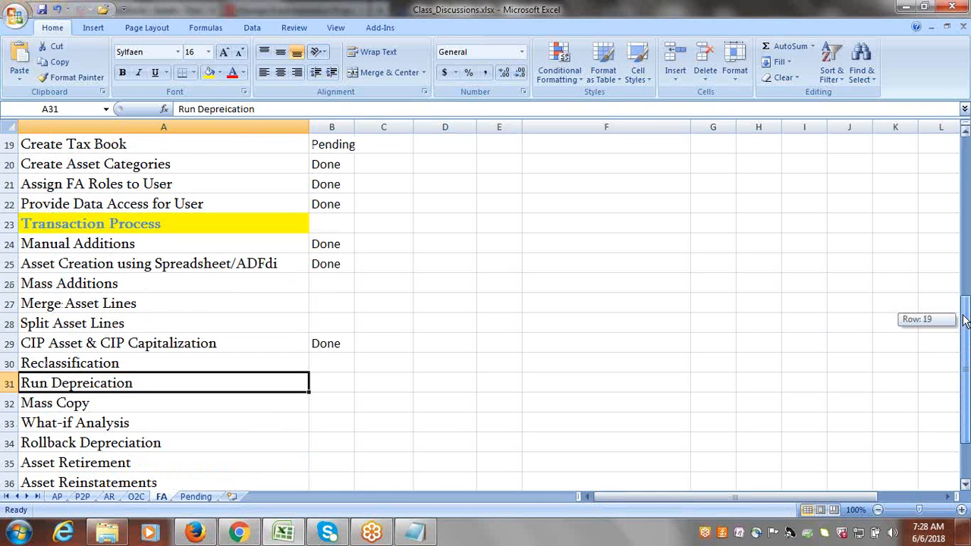
{"action": "left_click_drag", "start_coordinate": [964, 321], "coordinate": [961, 316]}
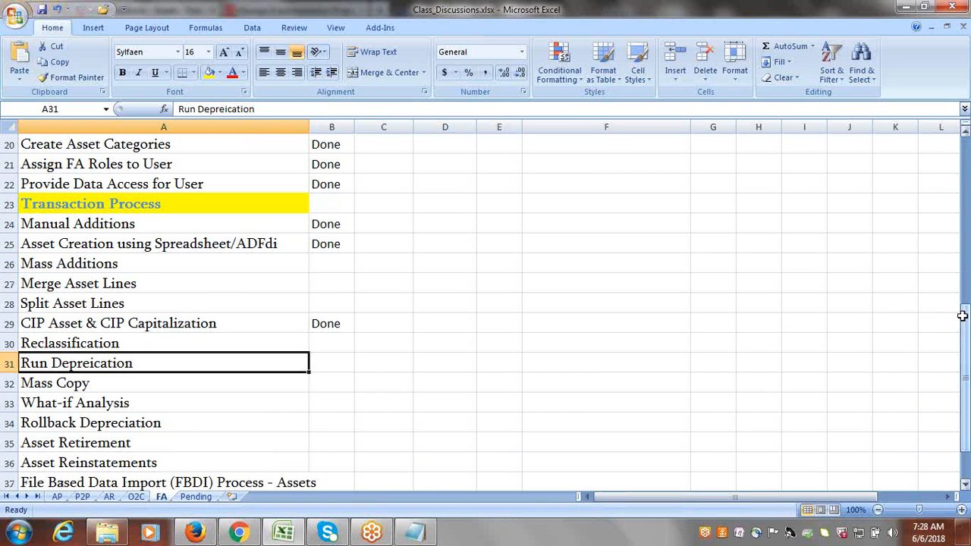
Try moving the Mass Copy task up to row 30, cancelling the overwrite of the Reclassification cell.
{"action": "left_click", "coordinate": [107, 386]}
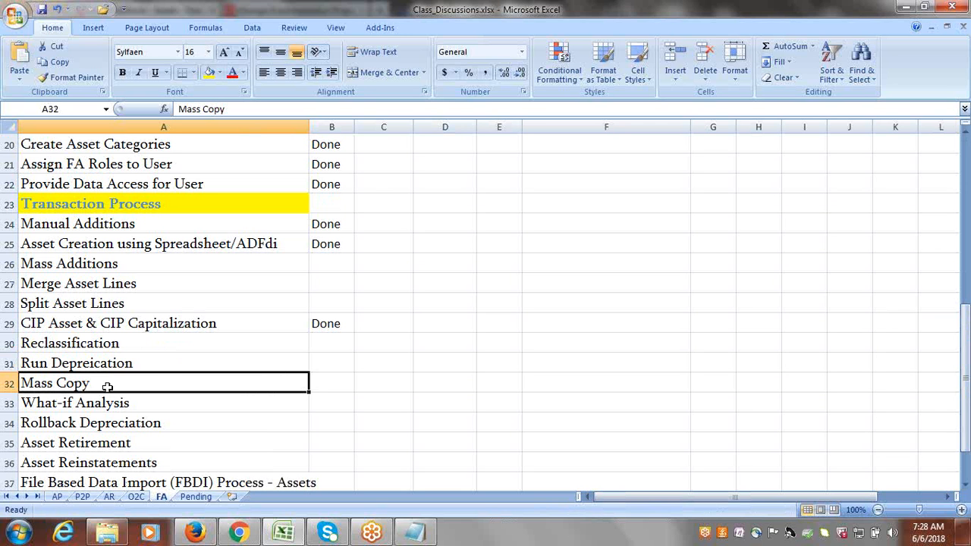
{"action": "left_click_drag", "start_coordinate": [185, 376], "coordinate": [258, 345]}
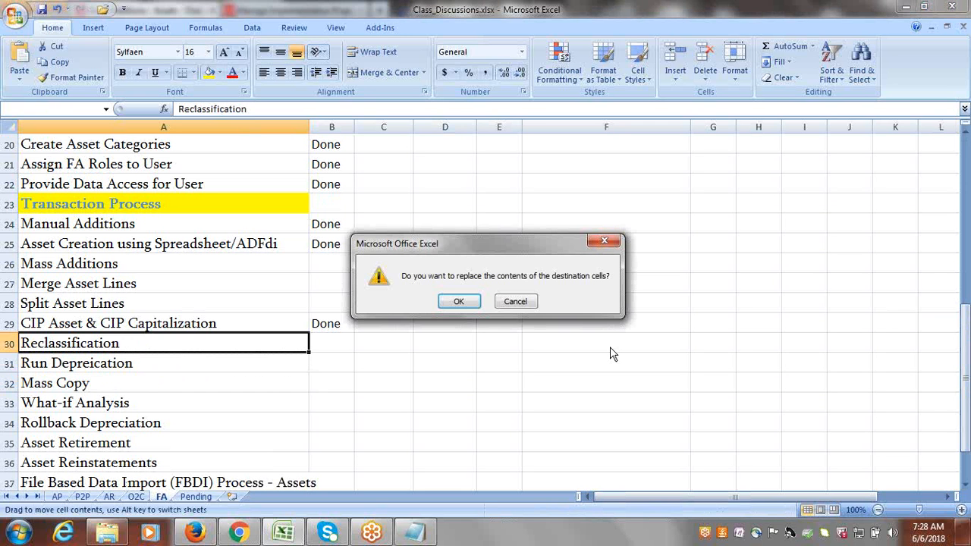
{"action": "left_click", "coordinate": [603, 241]}
{"action": "left_click", "coordinate": [427, 341]}
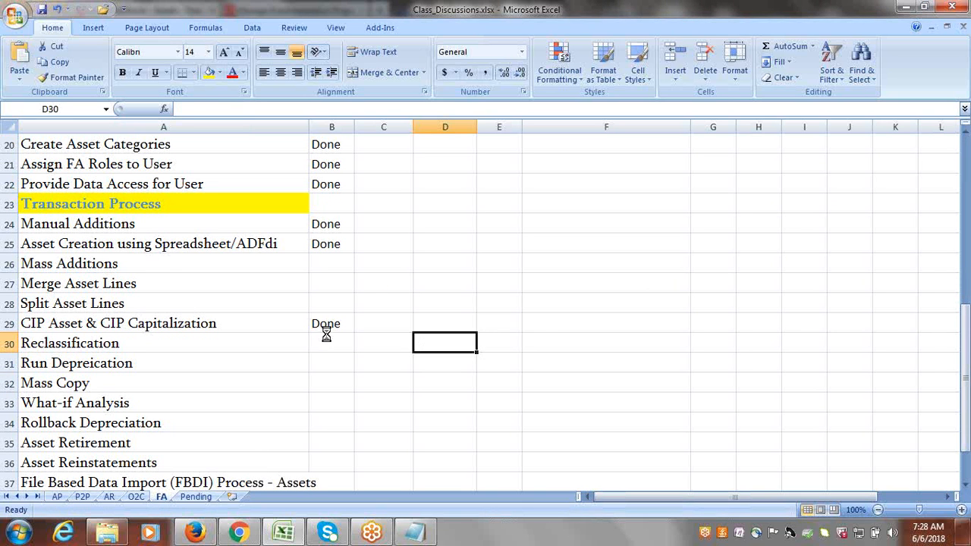
Select the Mass Additions and Merge Asset Lines tasks while reviewing the checklist.
{"action": "left_click", "coordinate": [151, 262]}
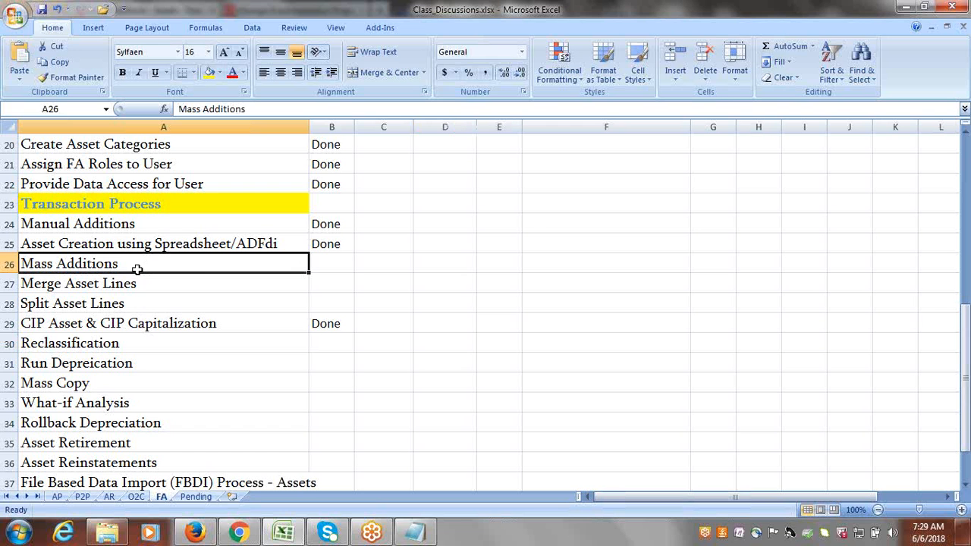
{"action": "left_click", "coordinate": [143, 284]}
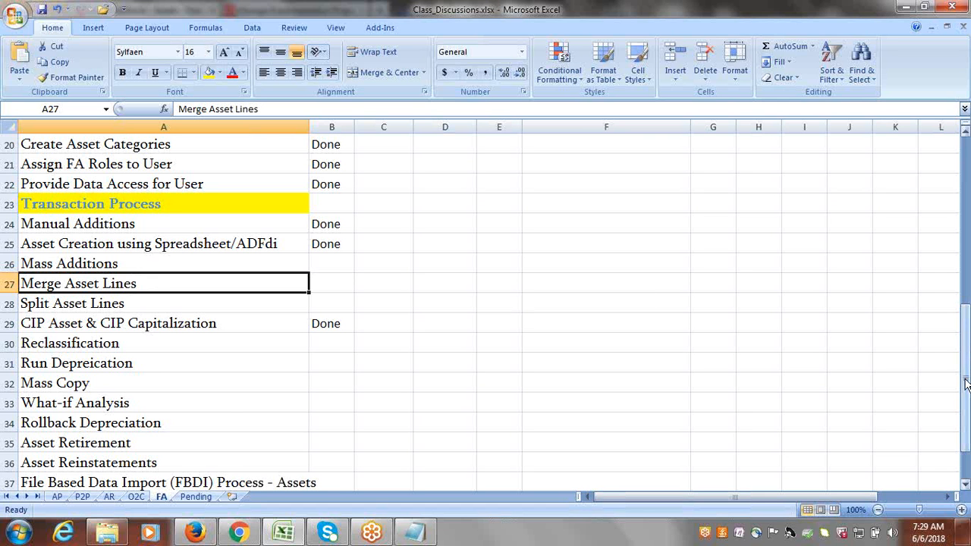
{"action": "left_click_drag", "start_coordinate": [968, 364], "coordinate": [962, 261]}
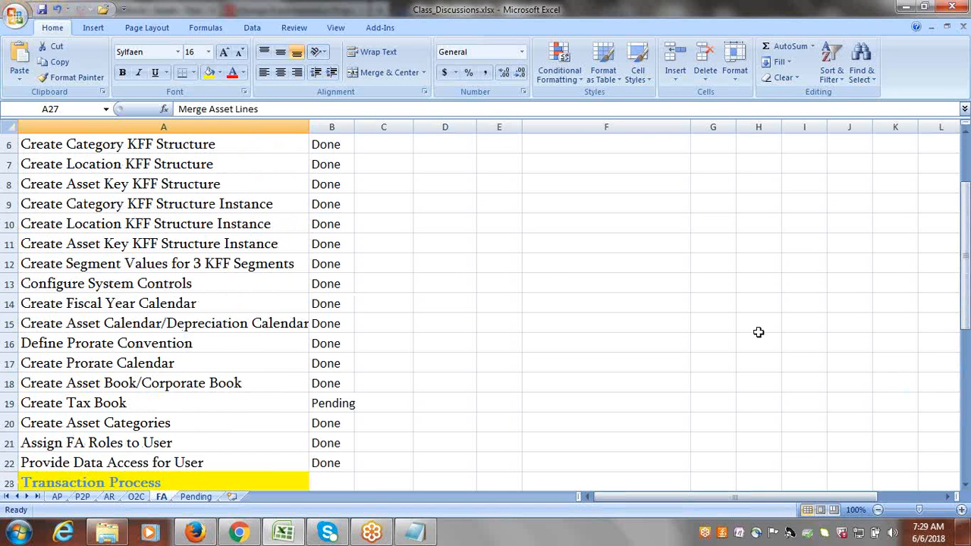
{"action": "left_click", "coordinate": [609, 382]}
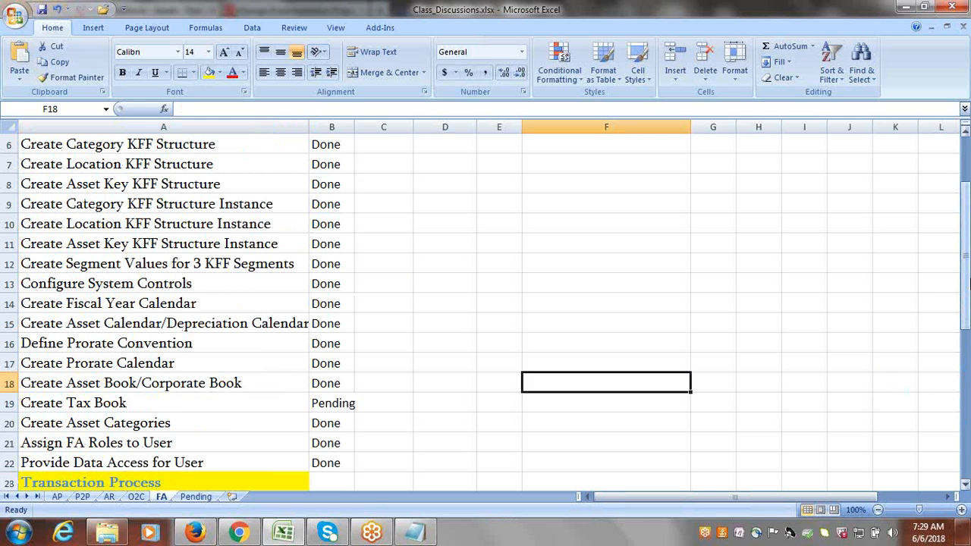
{"action": "left_click_drag", "start_coordinate": [967, 261], "coordinate": [964, 322]}
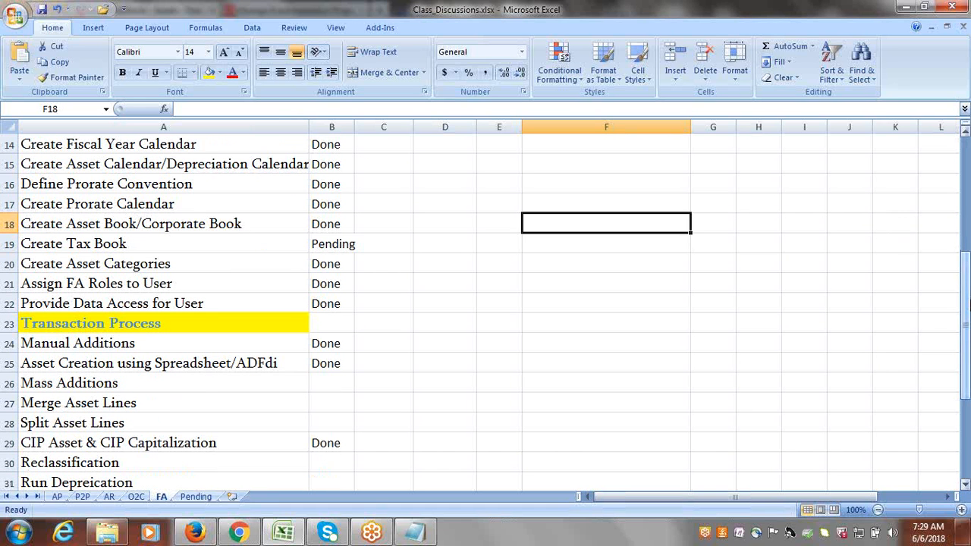
{"action": "left_click", "coordinate": [791, 23]}
{"action": "left_click", "coordinate": [791, 22]}
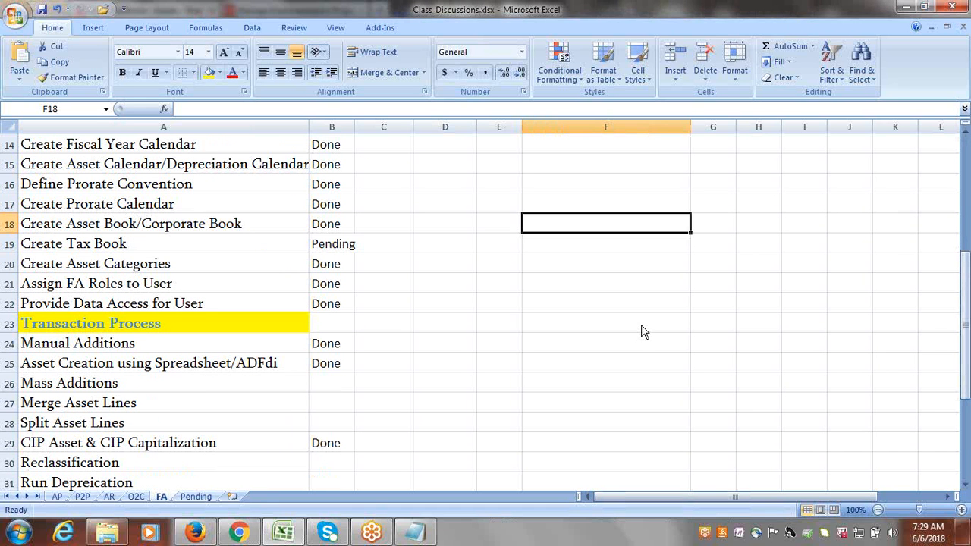